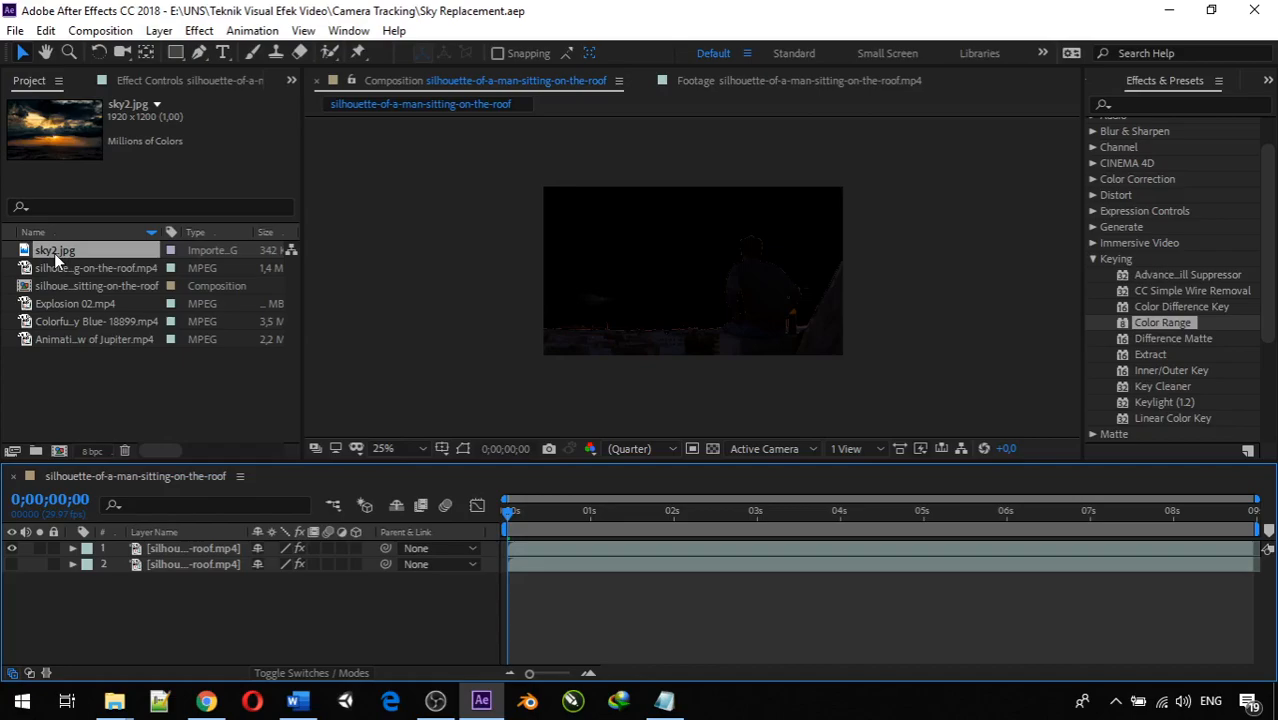
left_click(212, 547)
left_click(211, 562)
left_click(211, 546)
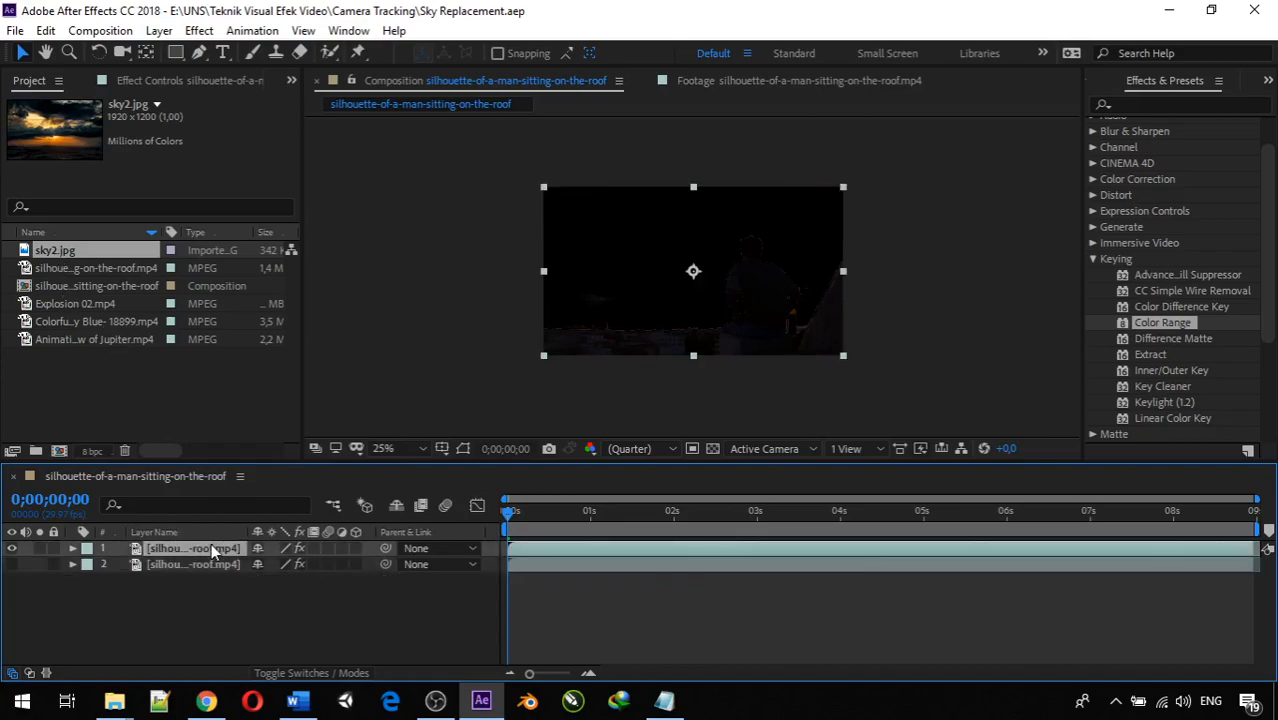
left_click(212, 560)
left_click(211, 544)
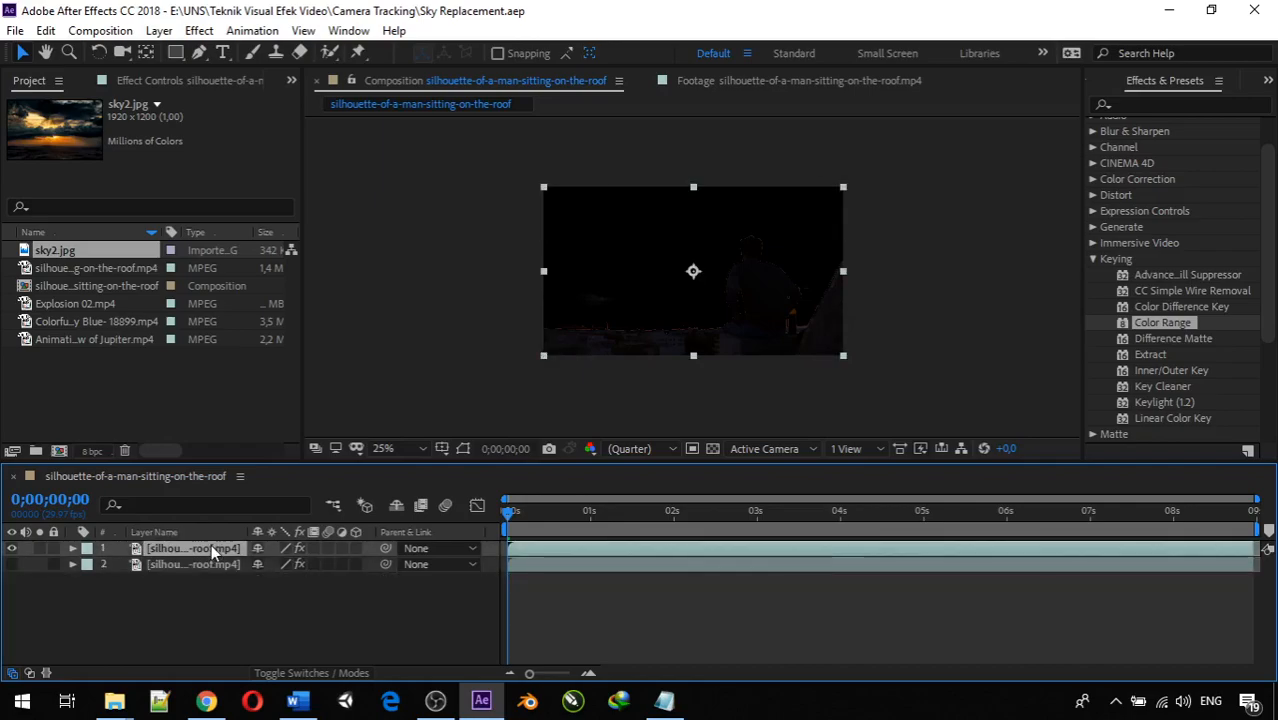
left_click(215, 568)
Rename the upper silhouette footage layer in the timeline to Foreground
left_click(214, 552)
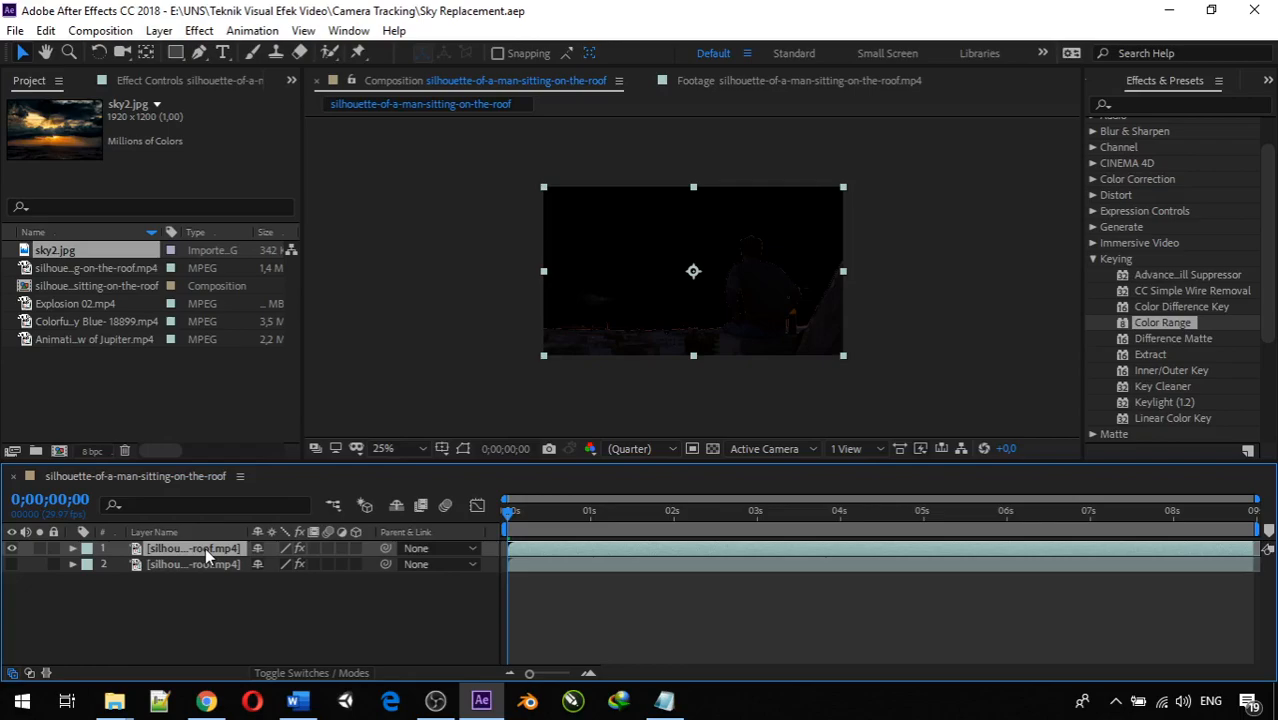
right_click(191, 548)
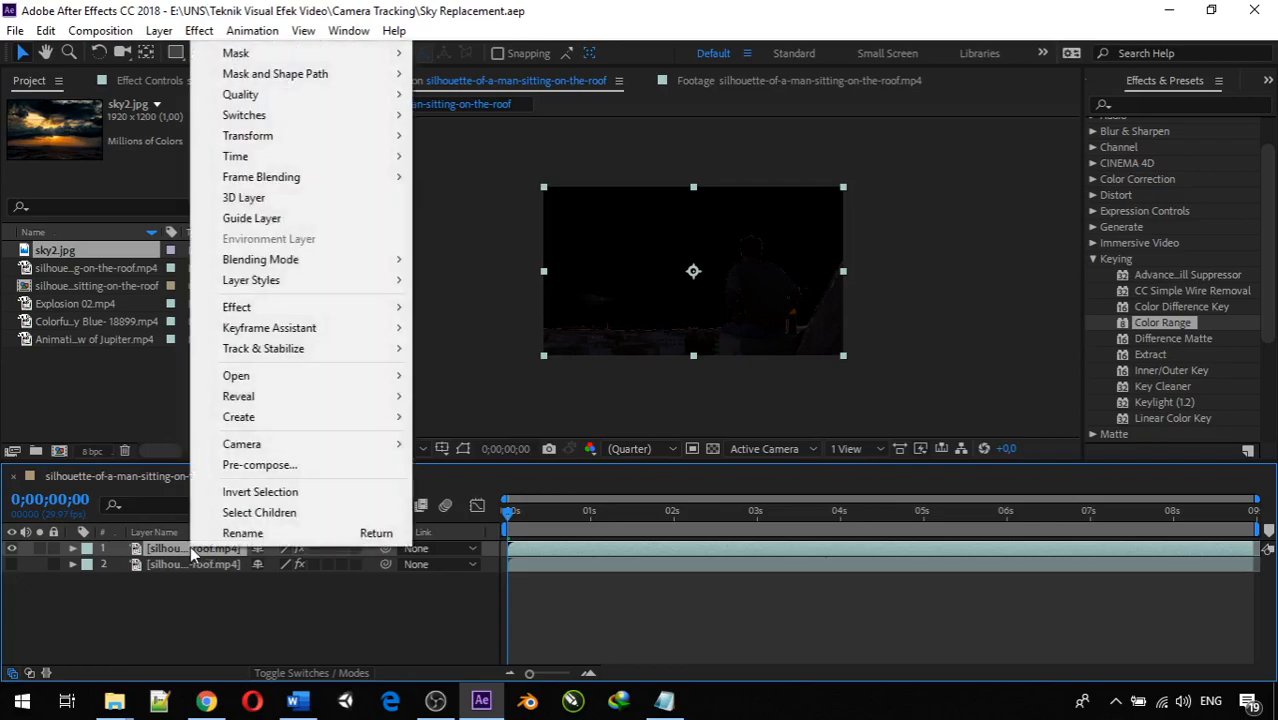
left_click(205, 533)
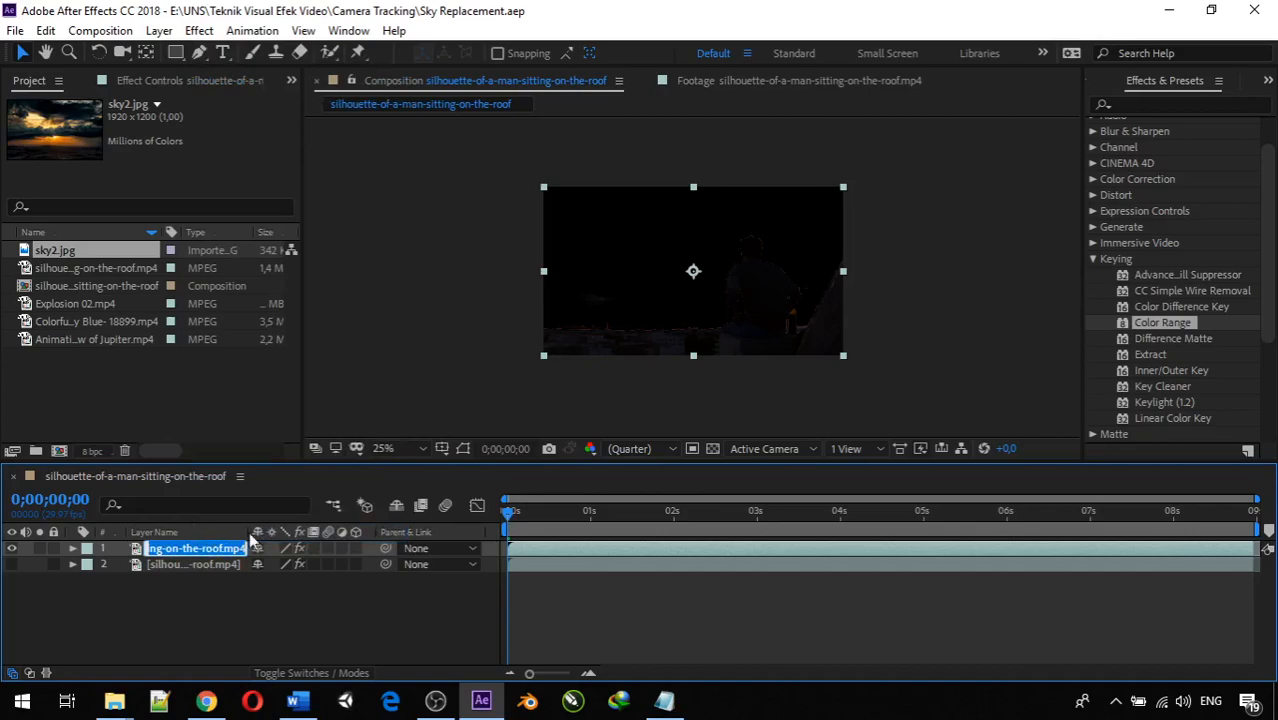
type("Fro")
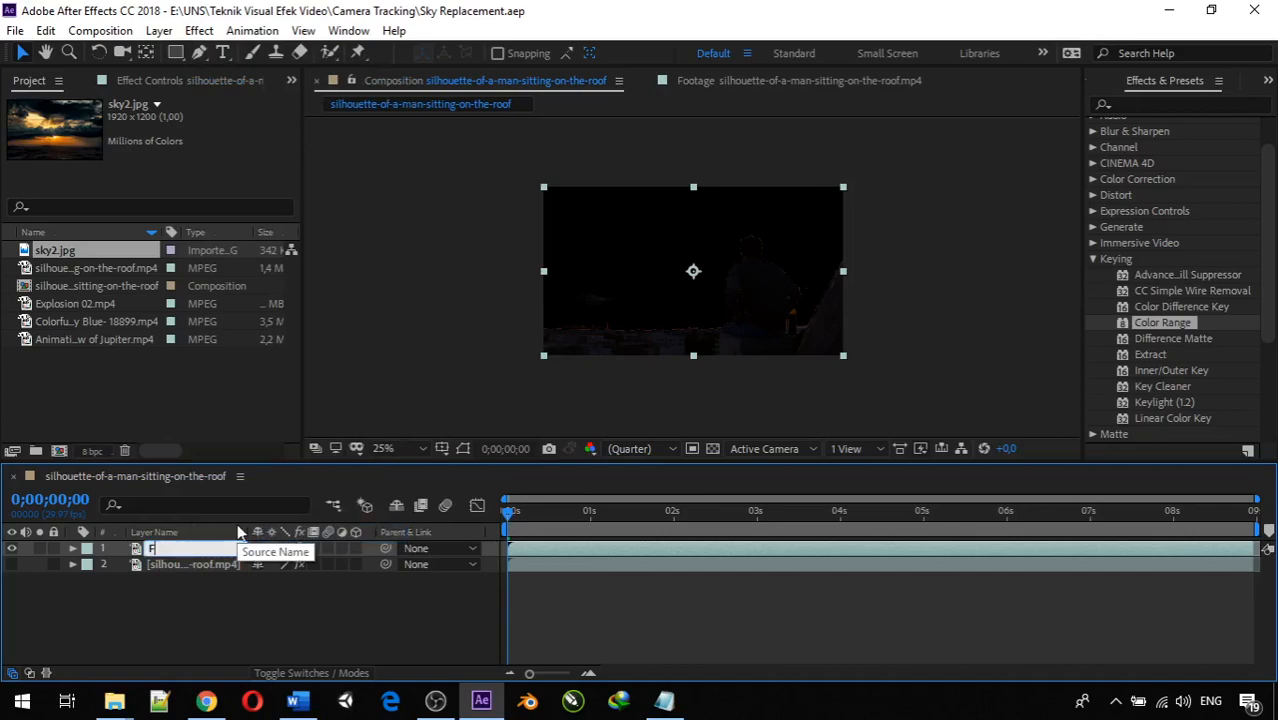
key("BackSpace")
key("BackSpace")
type("oreground")
key("Return")
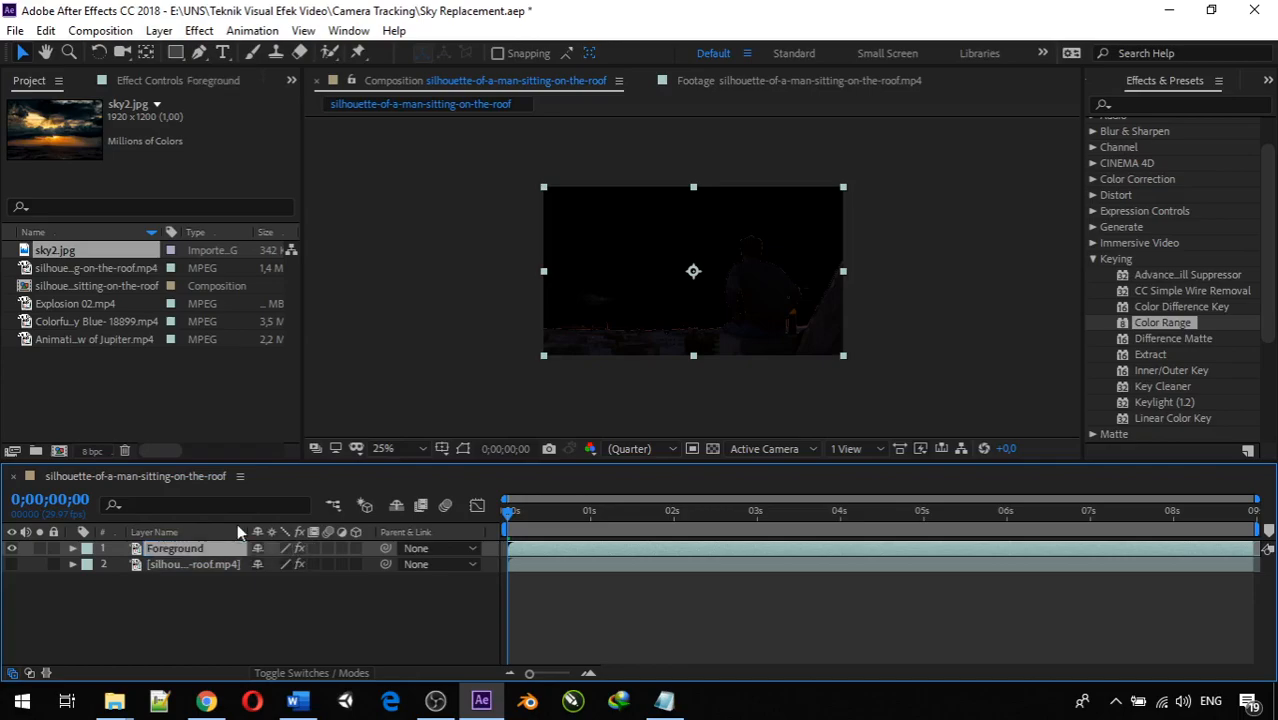
Rename the lower silhouette footage layer in the timeline to 3D Feature Point
left_click(187, 565)
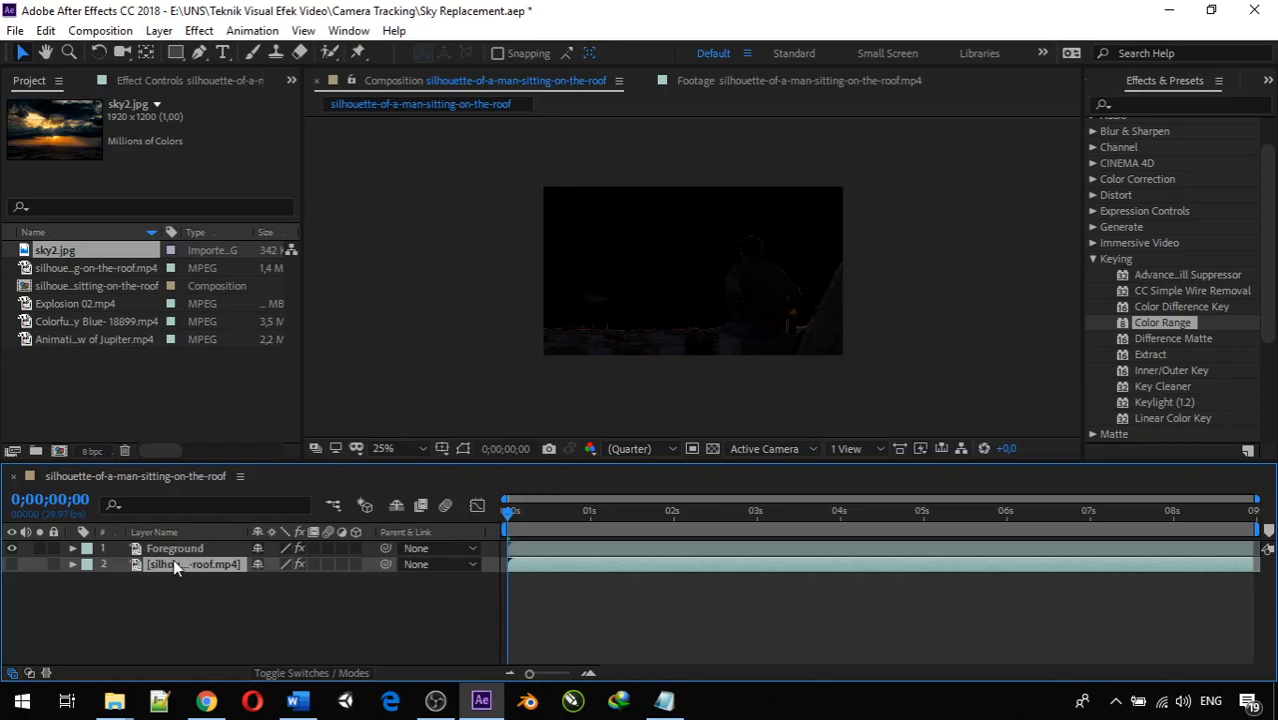
right_click(177, 562)
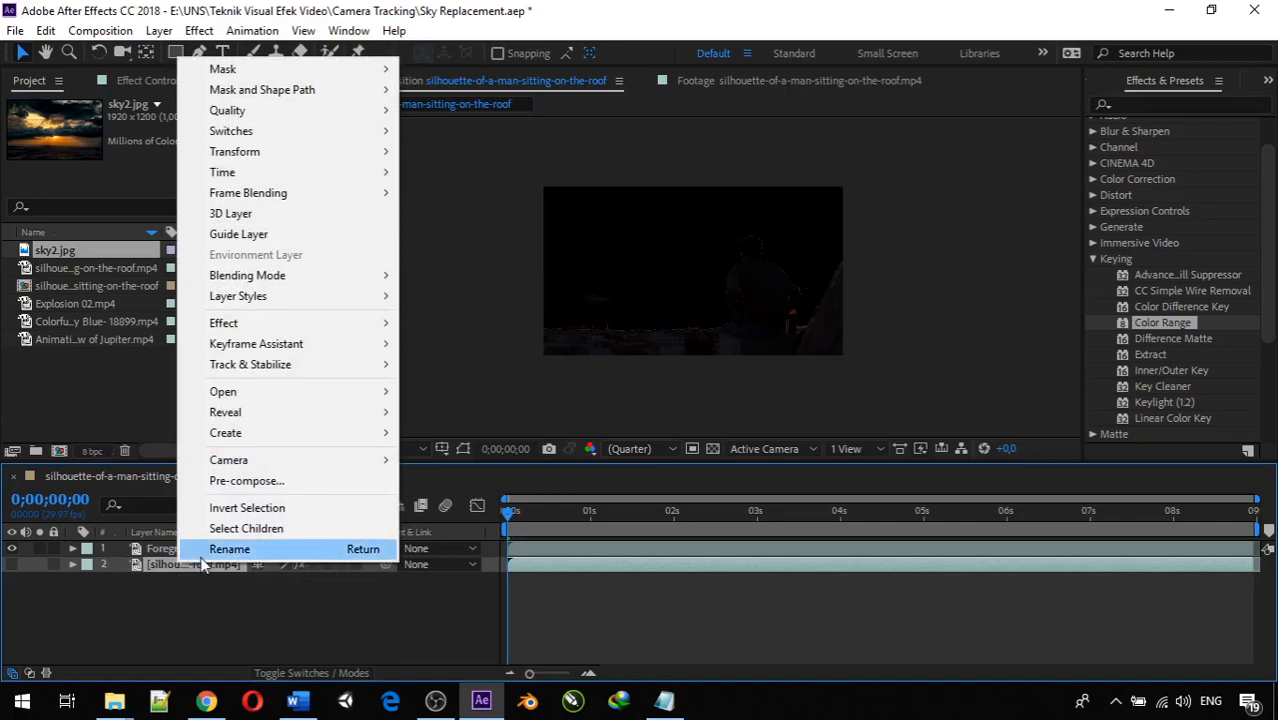
left_click(205, 547)
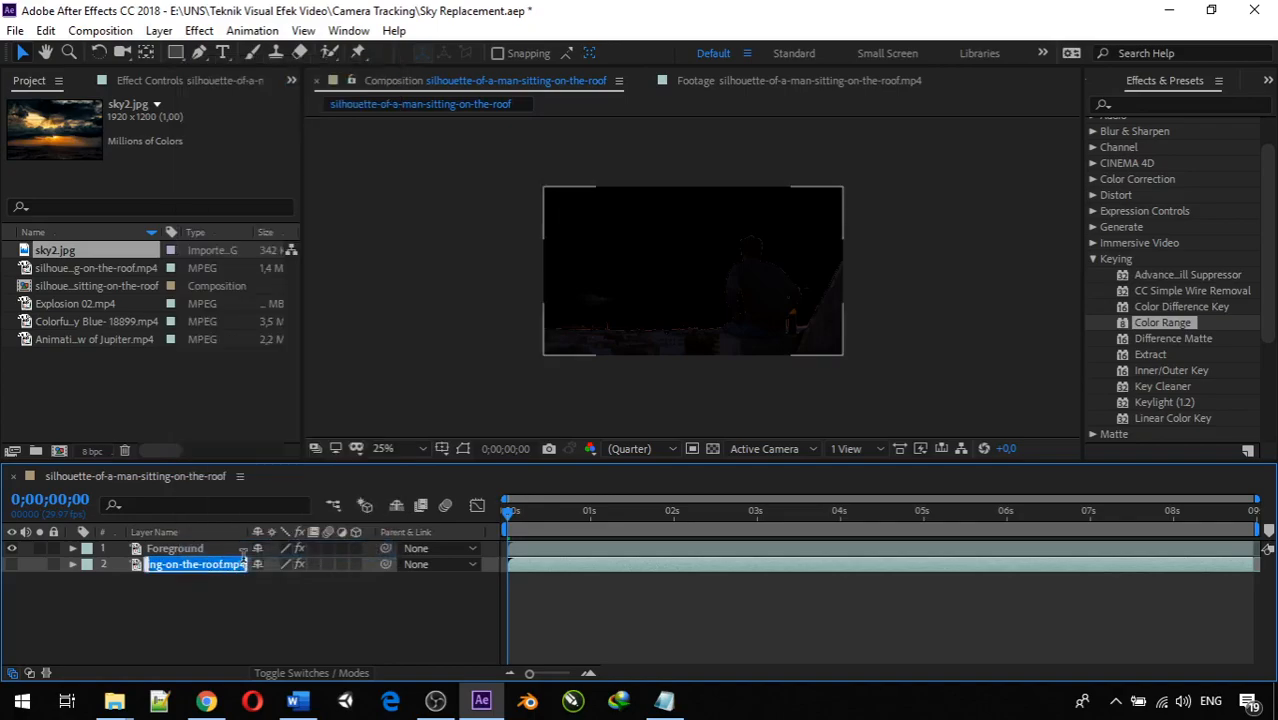
type("3")
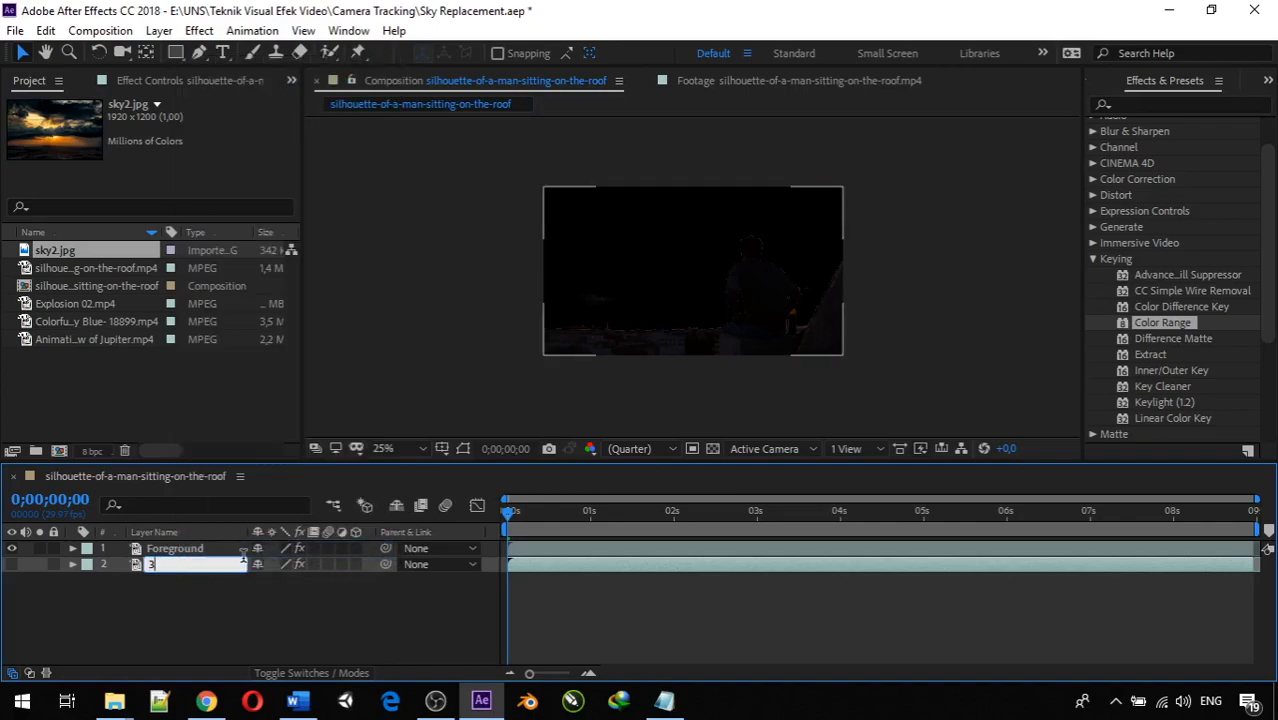
type("D Feature Point")
key("Return")
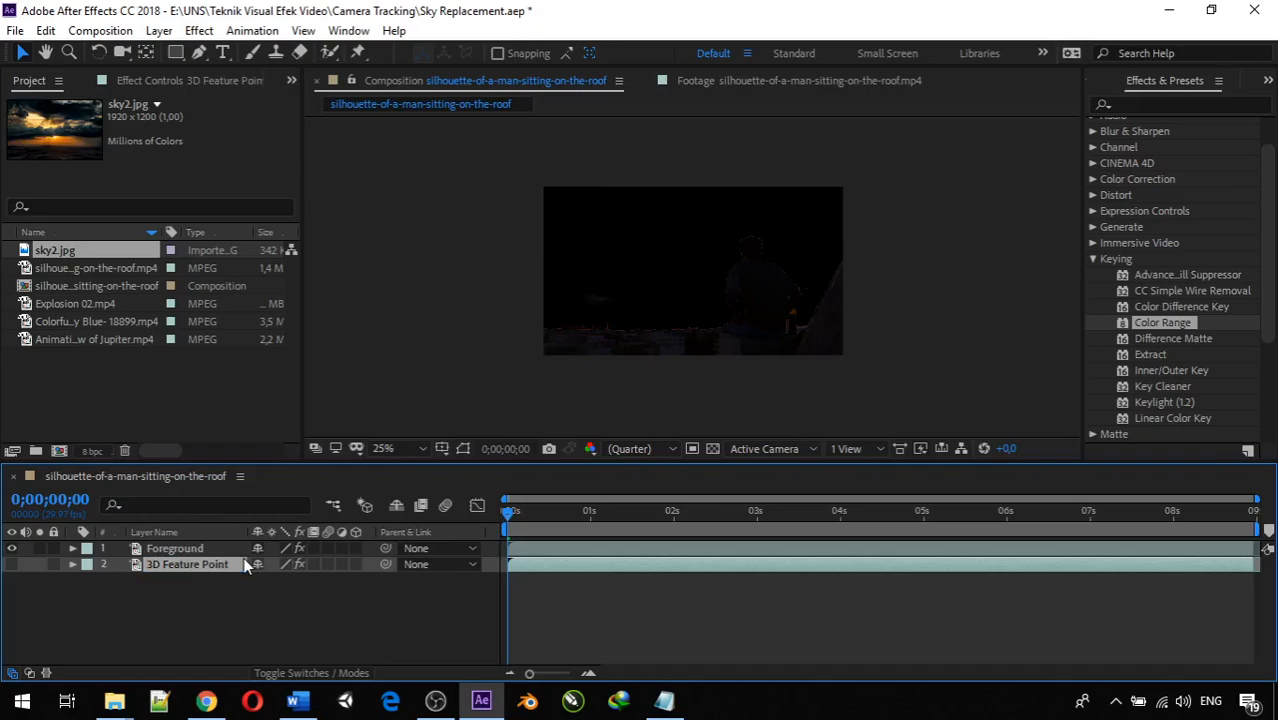
Add sky2.jpg to the composition as a layer between Foreground and 3D Feature Point
left_click(244, 565)
left_click_drag(48, 250, 100, 550)
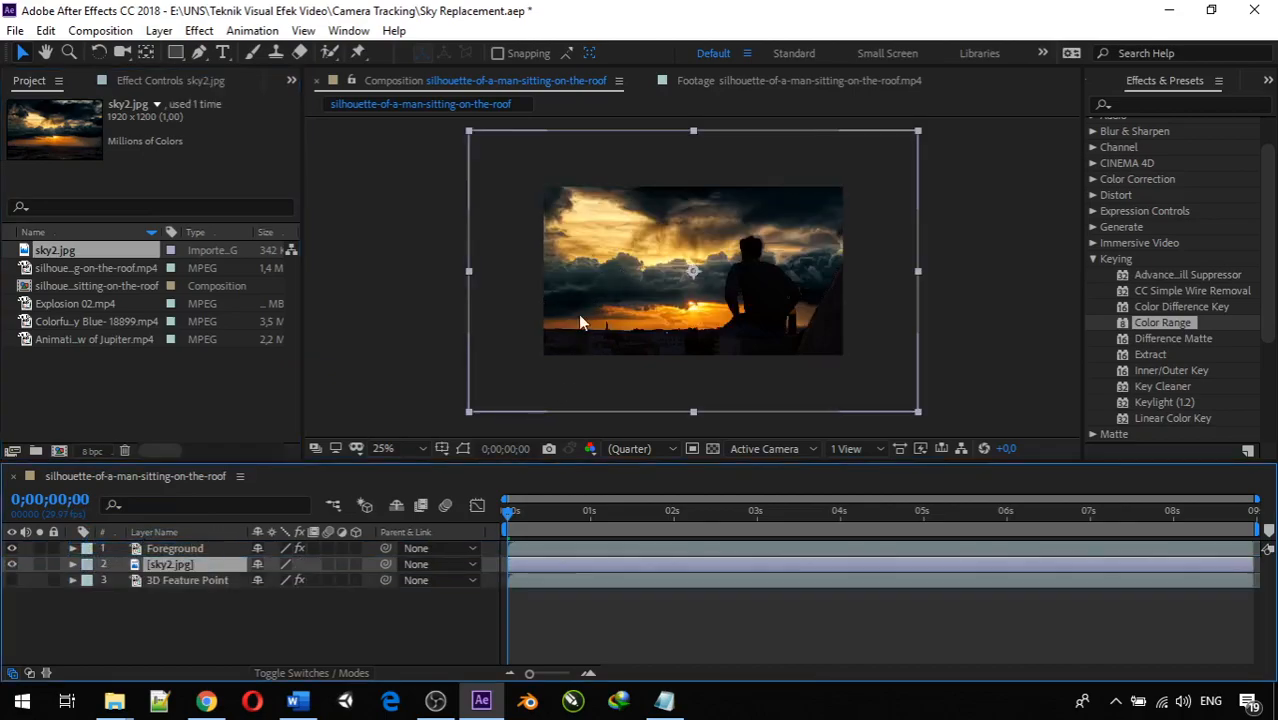
Set the composition's magnification to Fit and enlarge the preview area by shrinking the timeline
scroll(571, 370, "up", 2)
scroll(571, 370, "down", 2)
scroll(571, 370, "up", 2)
scroll(571, 370, "down", 2)
scroll(571, 370, "up", 2)
scroll(571, 372, "down", 2)
scroll(571, 372, "up", 2)
scroll(571, 372, "down", 2)
scroll(571, 372, "up", 2)
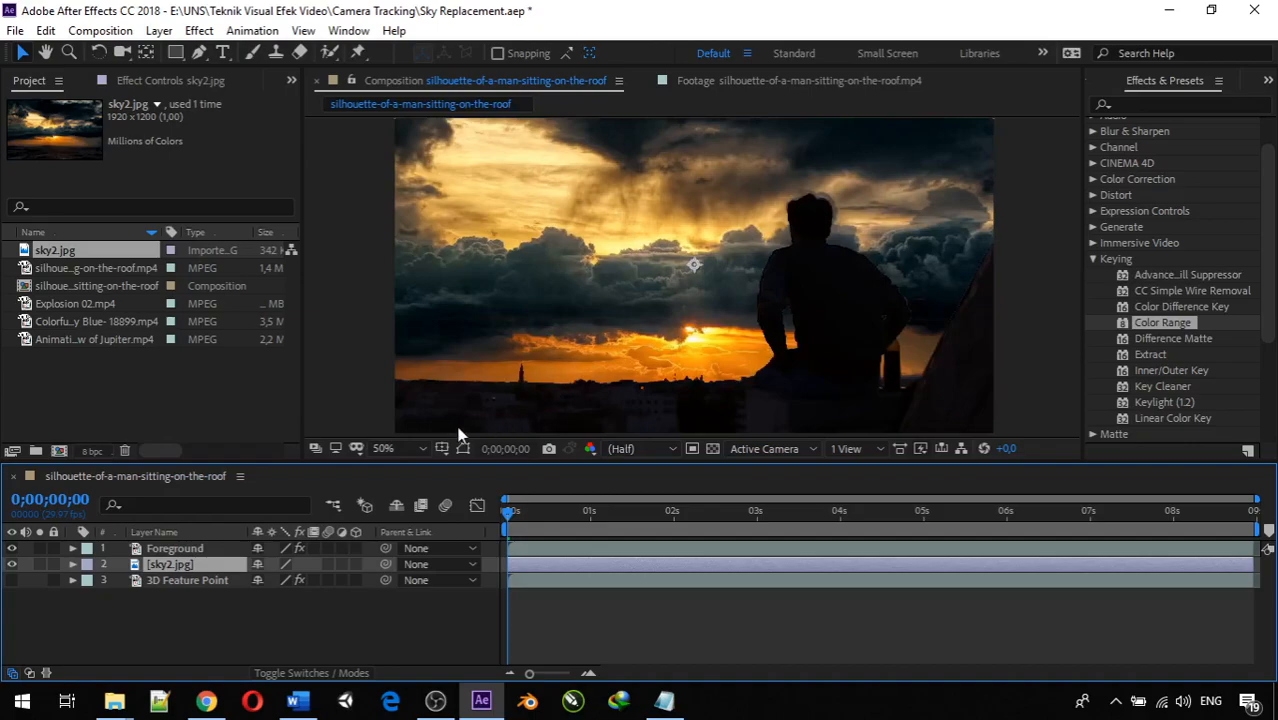
left_click(422, 445)
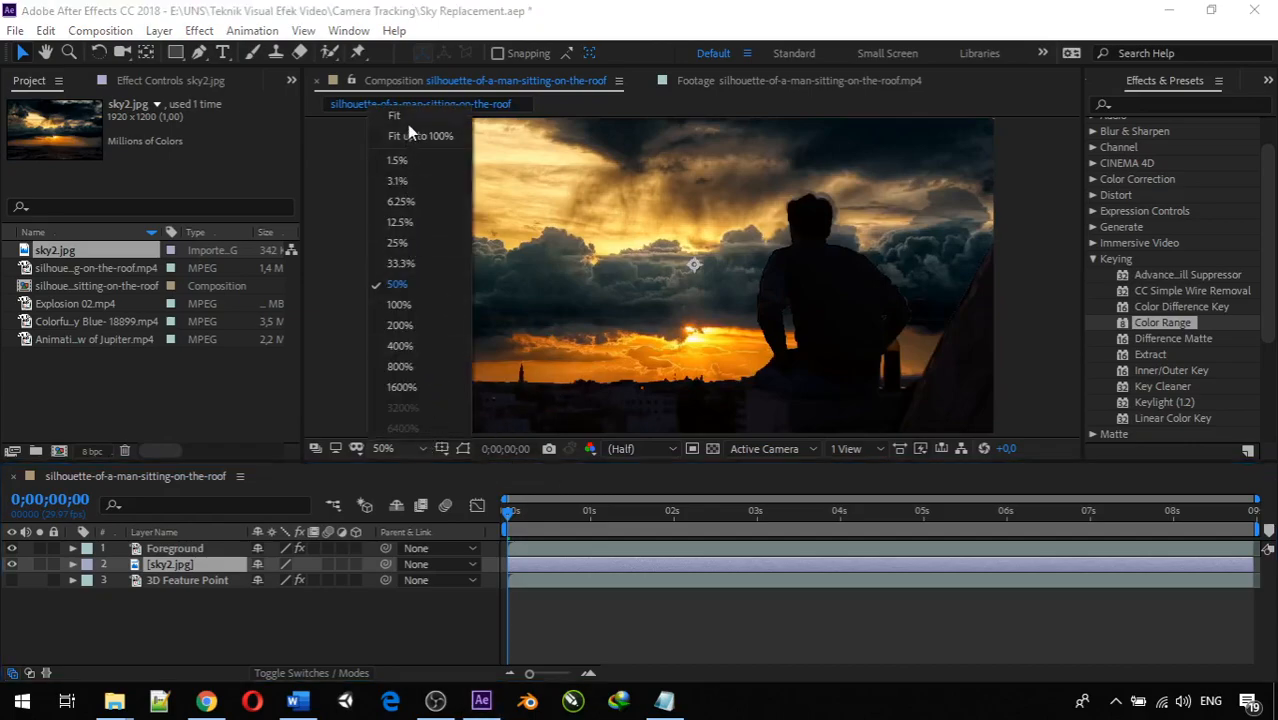
left_click(407, 120)
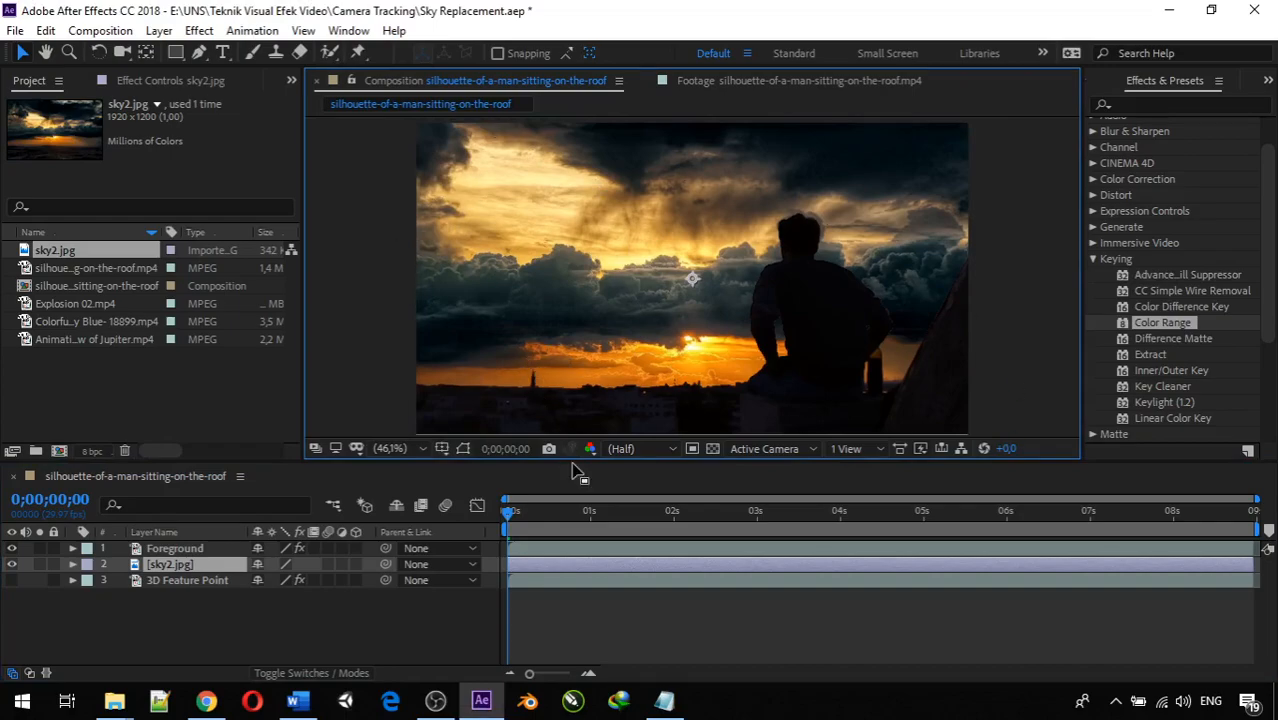
left_click_drag(573, 463, 568, 497)
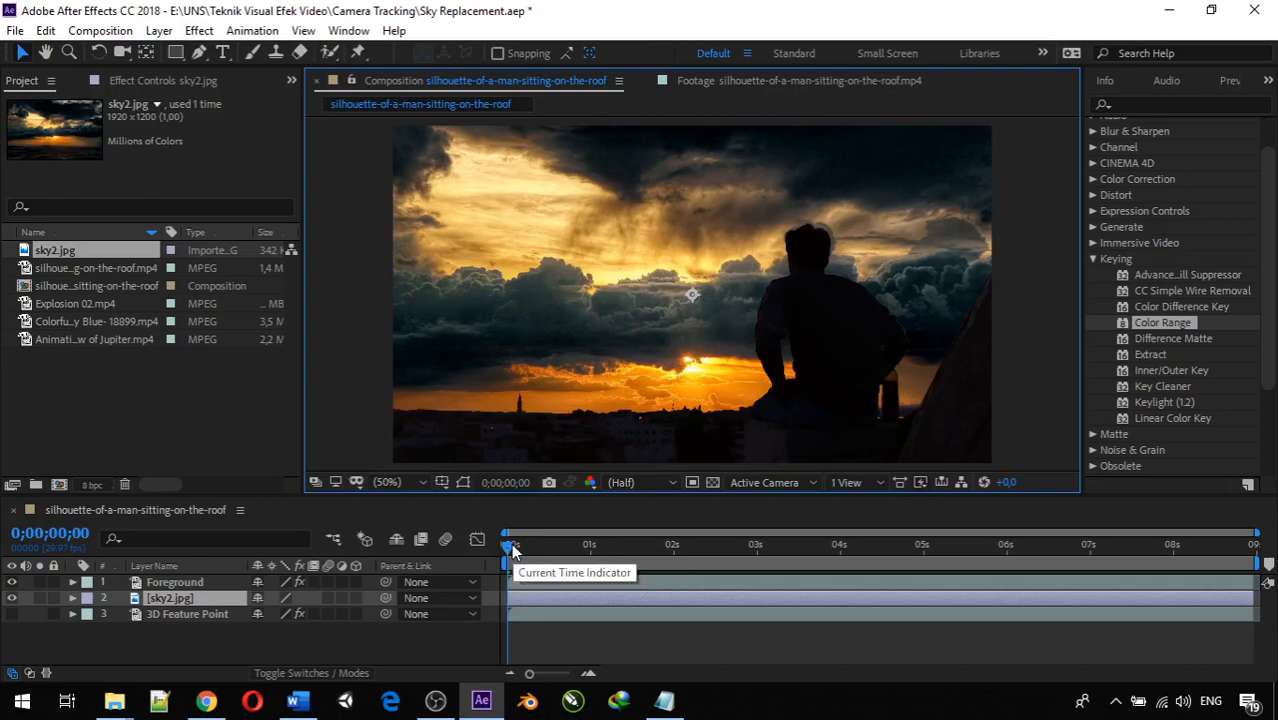
Play the composition from the start and examine close up how the city skyline moves against the replaced sky
key("space")
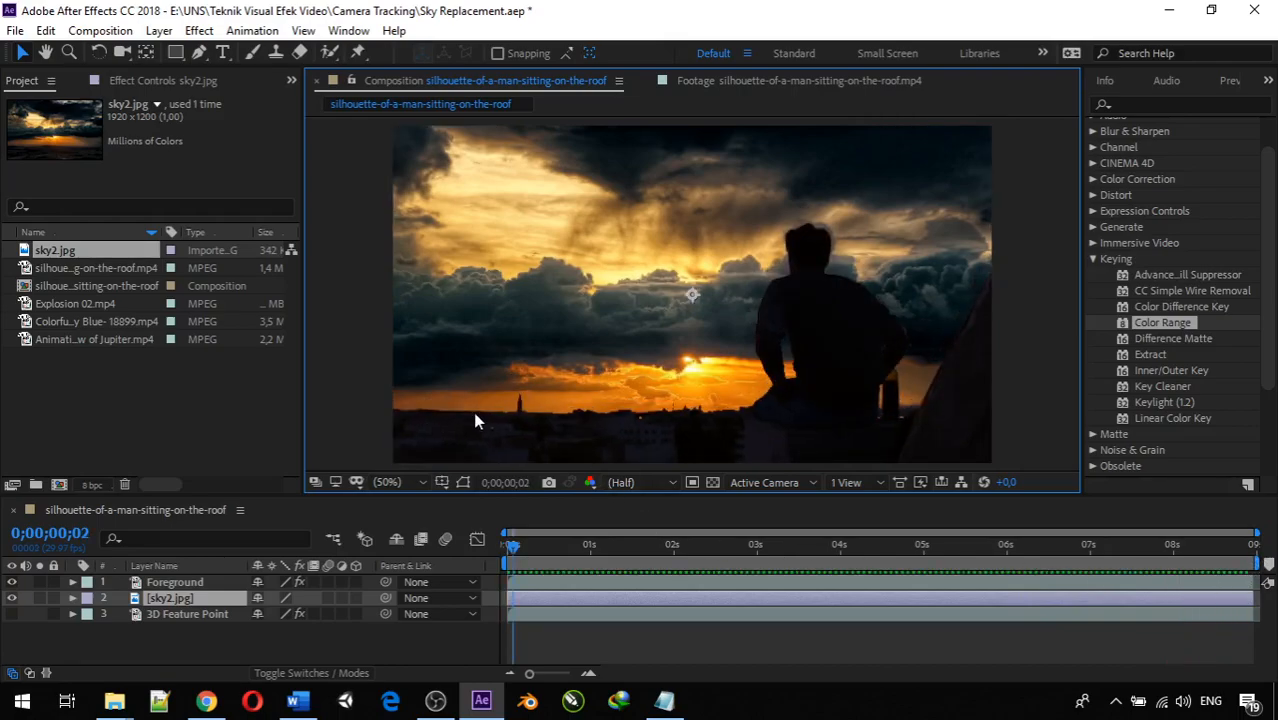
scroll(475, 421, "up", 4)
key("space")
left_click_drag(474, 411, 562, 374)
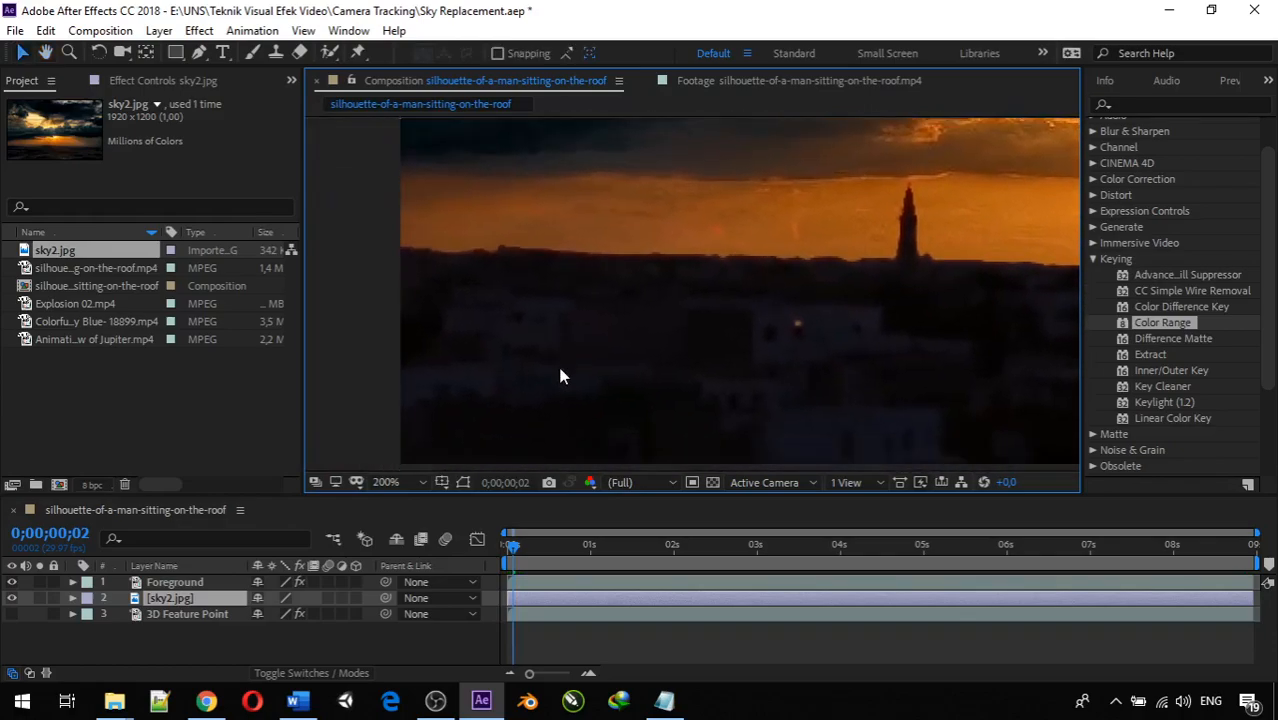
left_click_drag(512, 548, 499, 544)
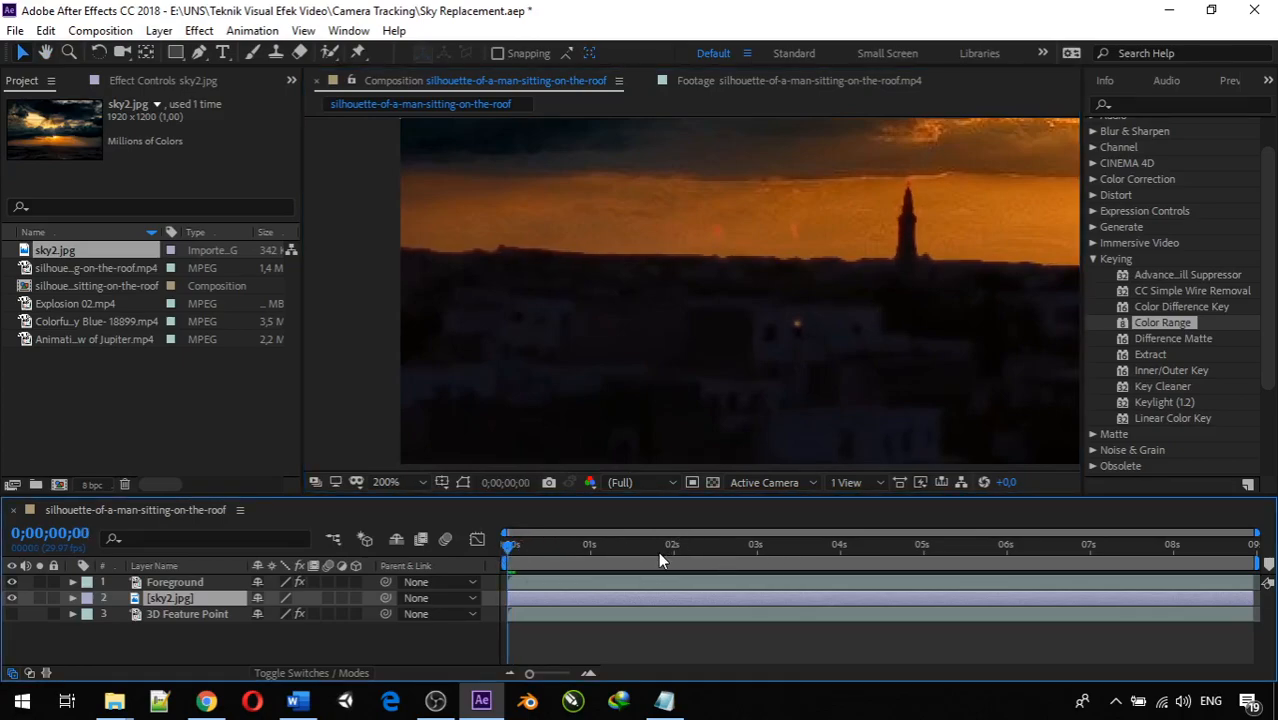
key("space")
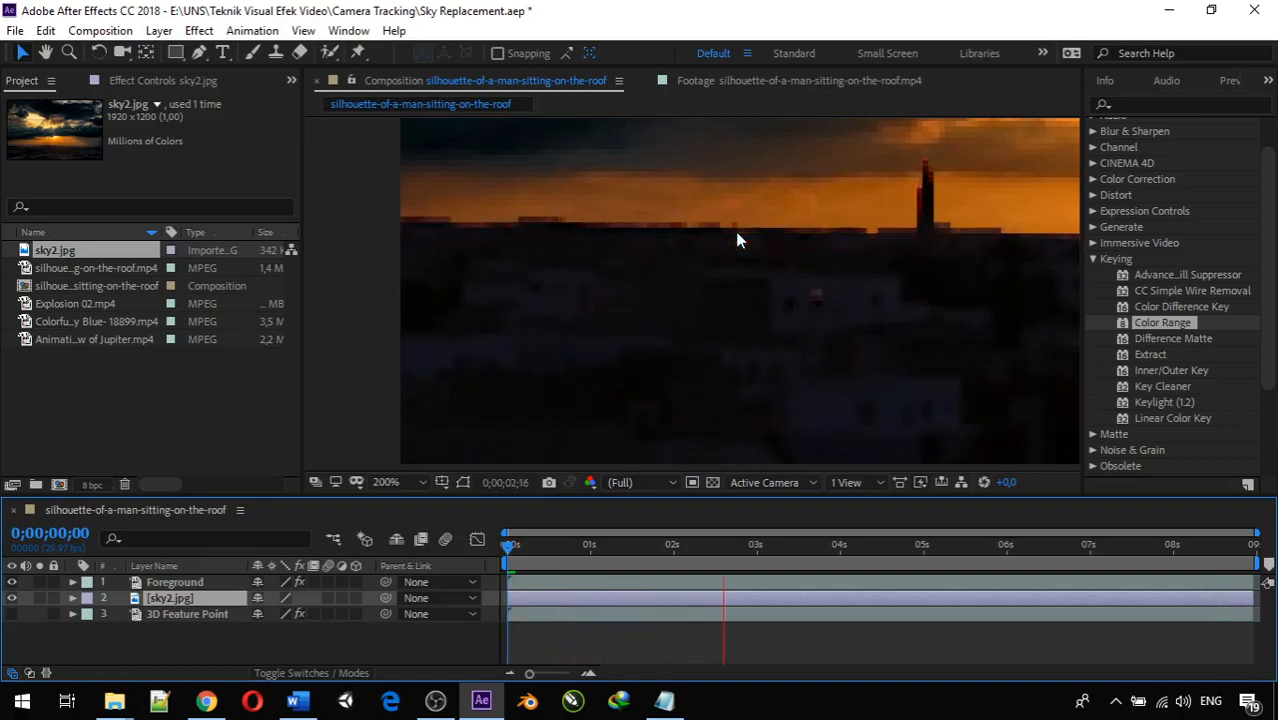
key("space")
left_click_drag(780, 553, 497, 545)
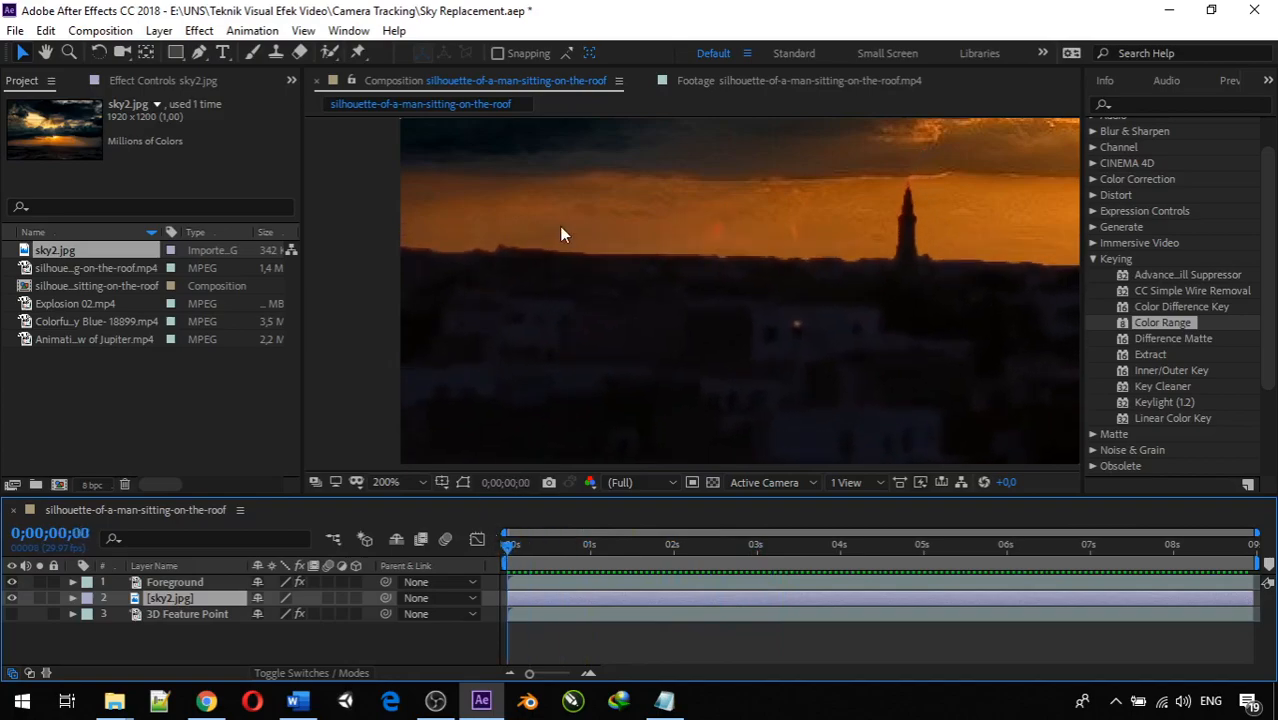
Open the 3D Feature Point layer in its own view and show its 3D Camera Tracker settings
scroll(559, 226, "down", 6)
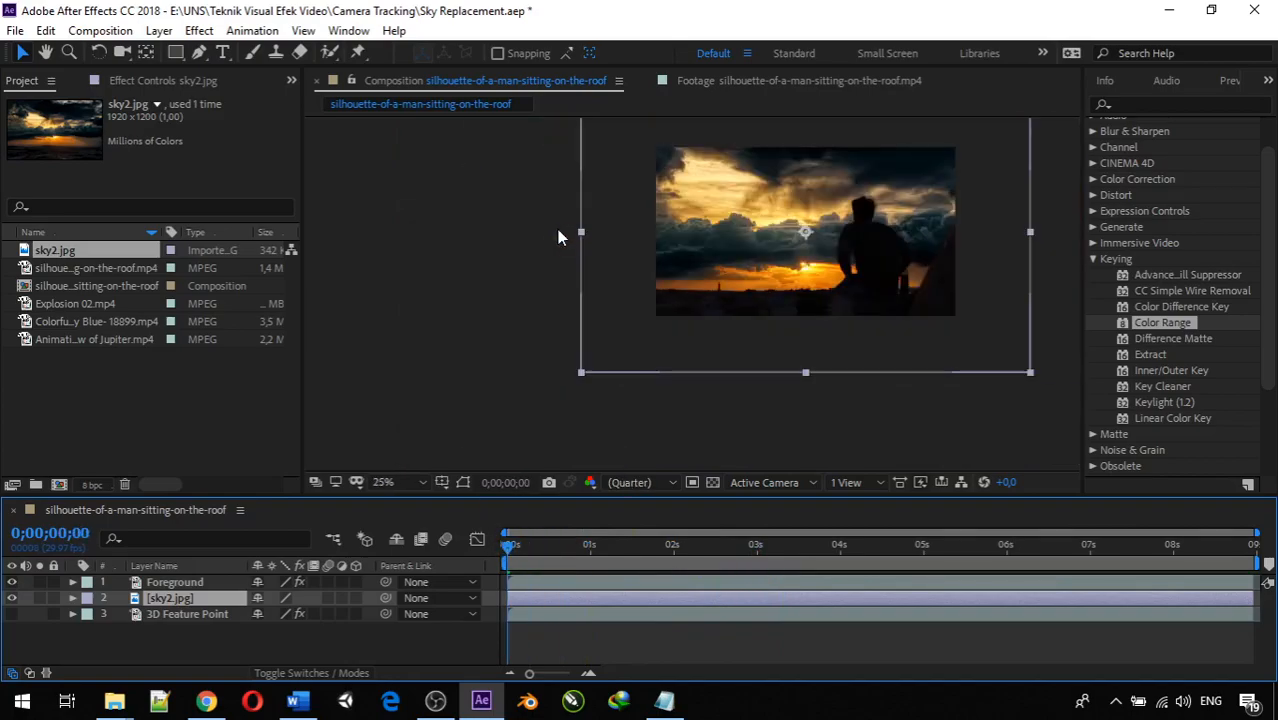
left_click_drag(547, 220, 475, 285)
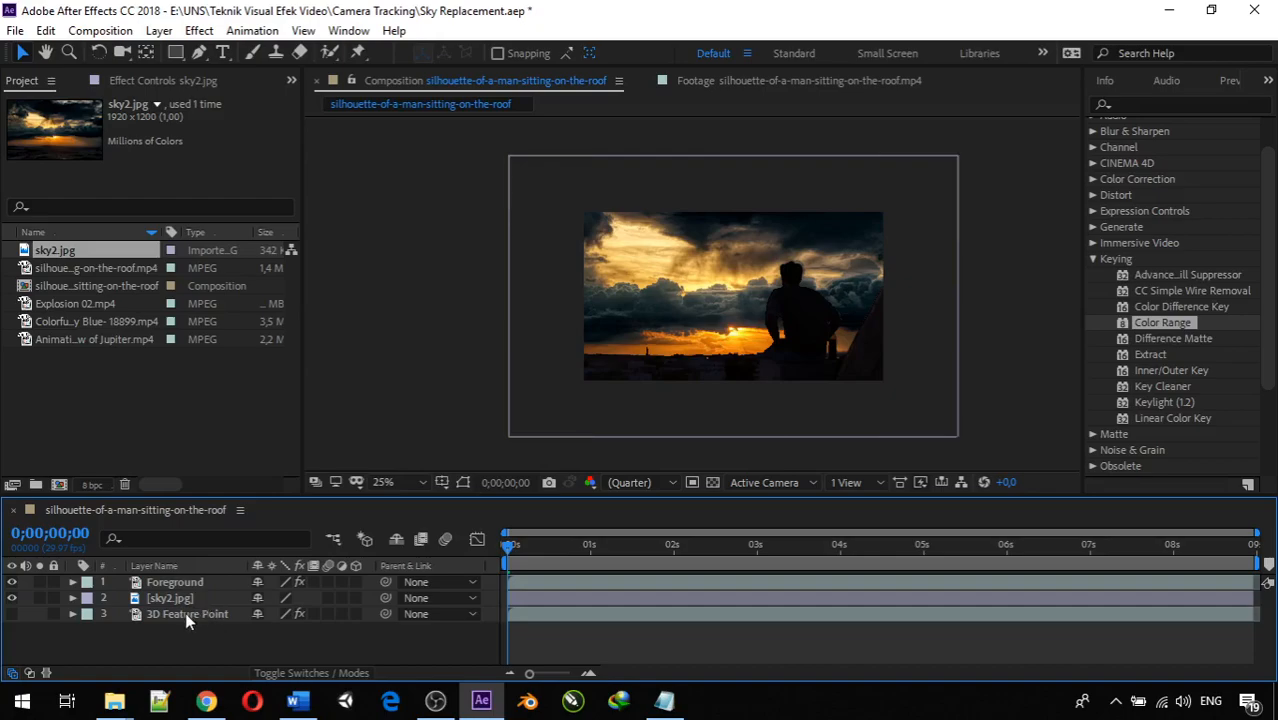
key("period")
scroll(433, 391, "down", 1)
scroll(433, 391, "up", 1)
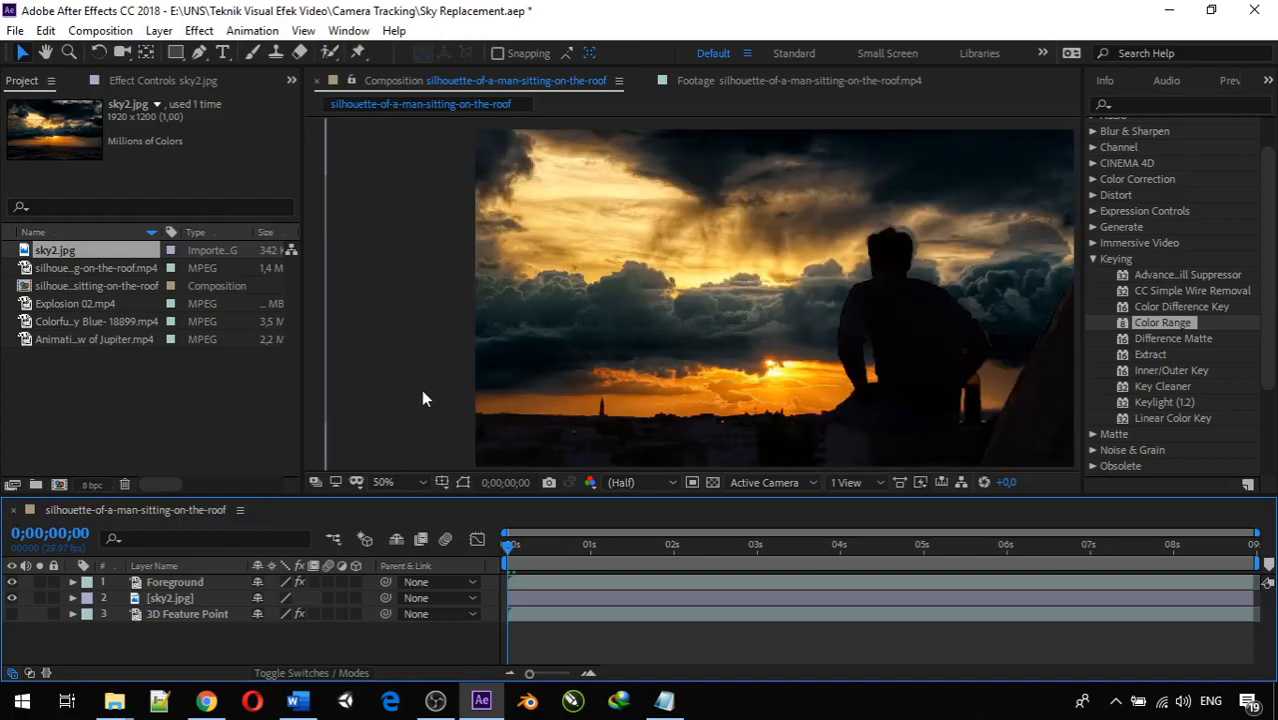
double_click(164, 612)
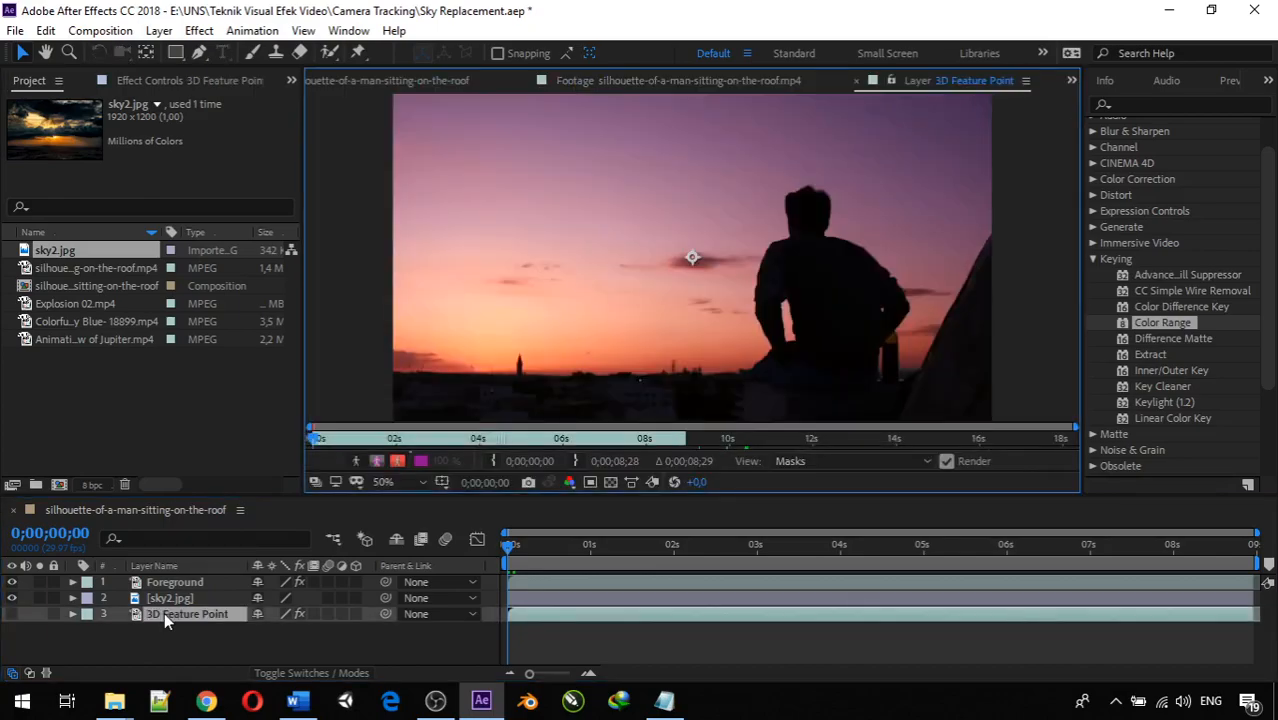
left_click(141, 81)
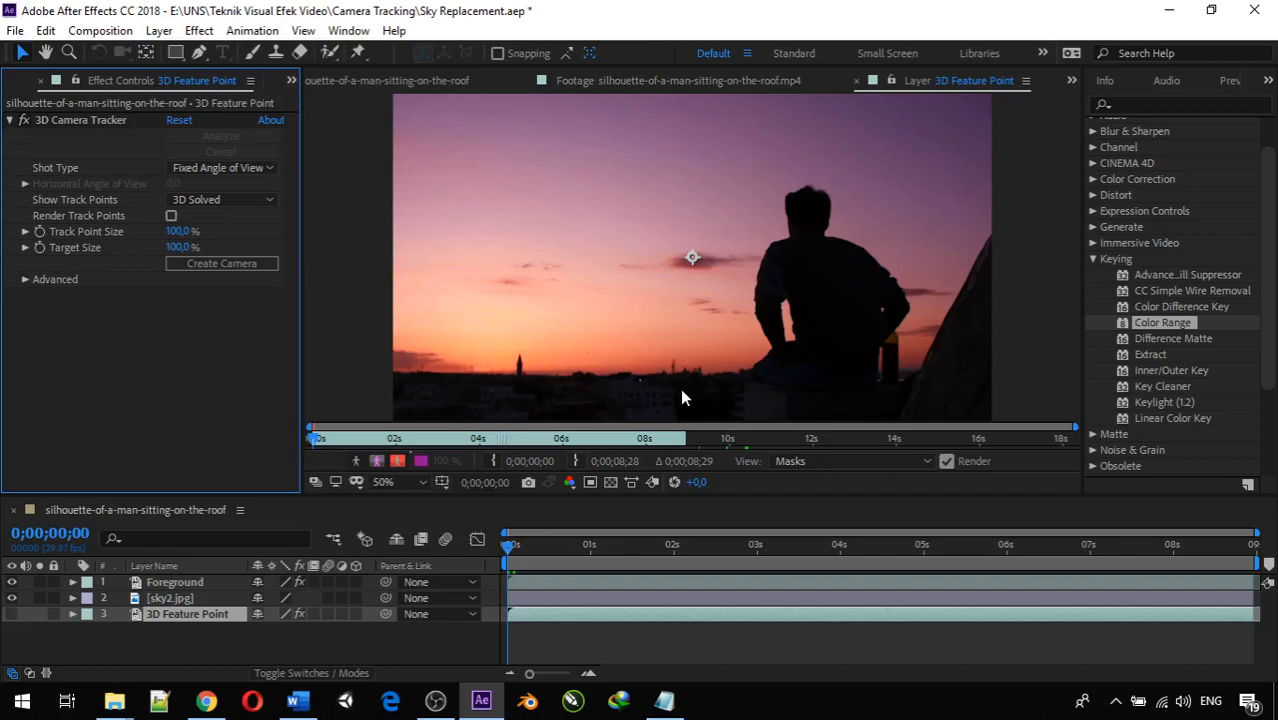
Try enabling Render Track Points in the 3D Camera Tracker to display the tracking points on the footage
left_click(171, 217)
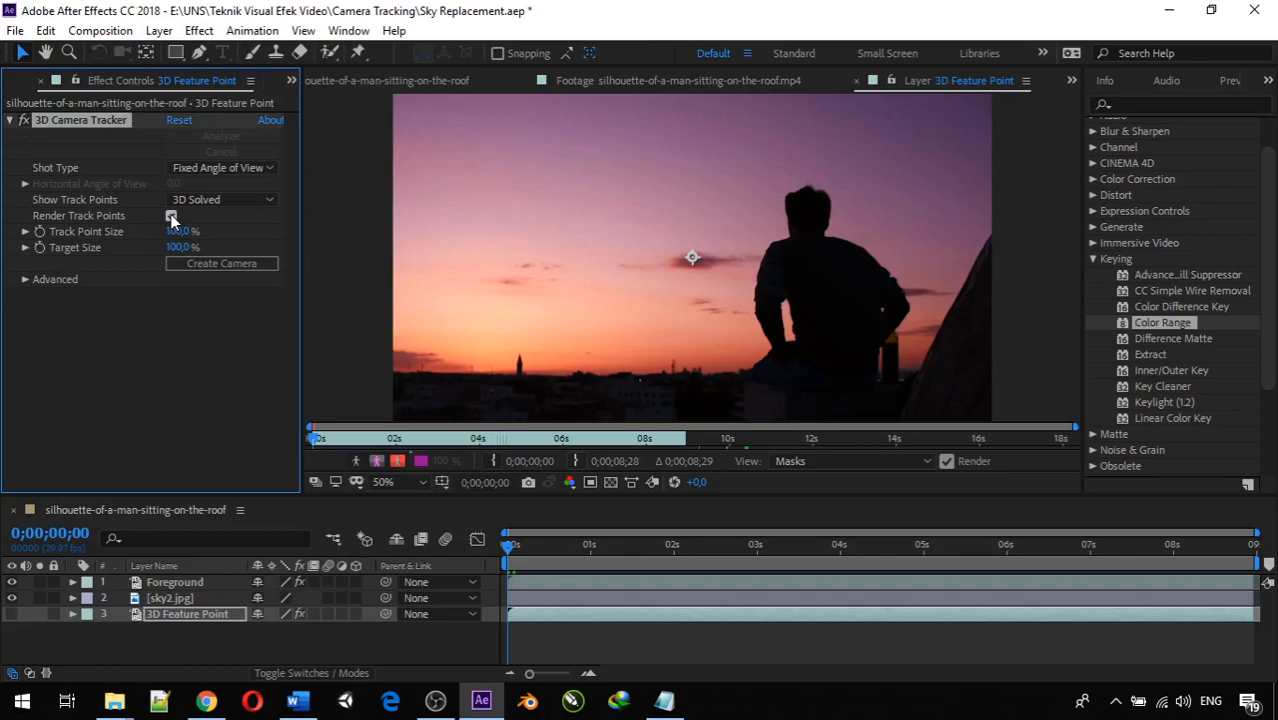
key("period")
key("period")
key("period")
key("period")
key("period")
key("period")
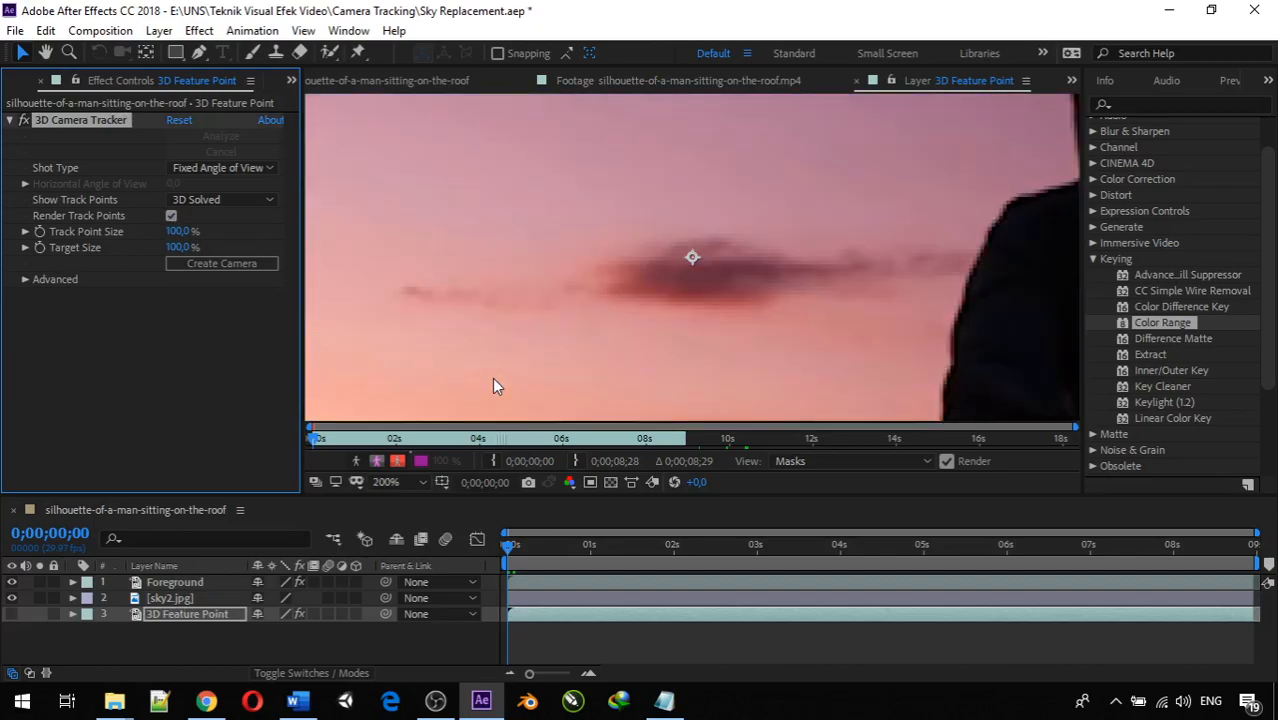
Make the 3D Feature Point layer visible in the composition and close its separate layer view
left_click(10, 616)
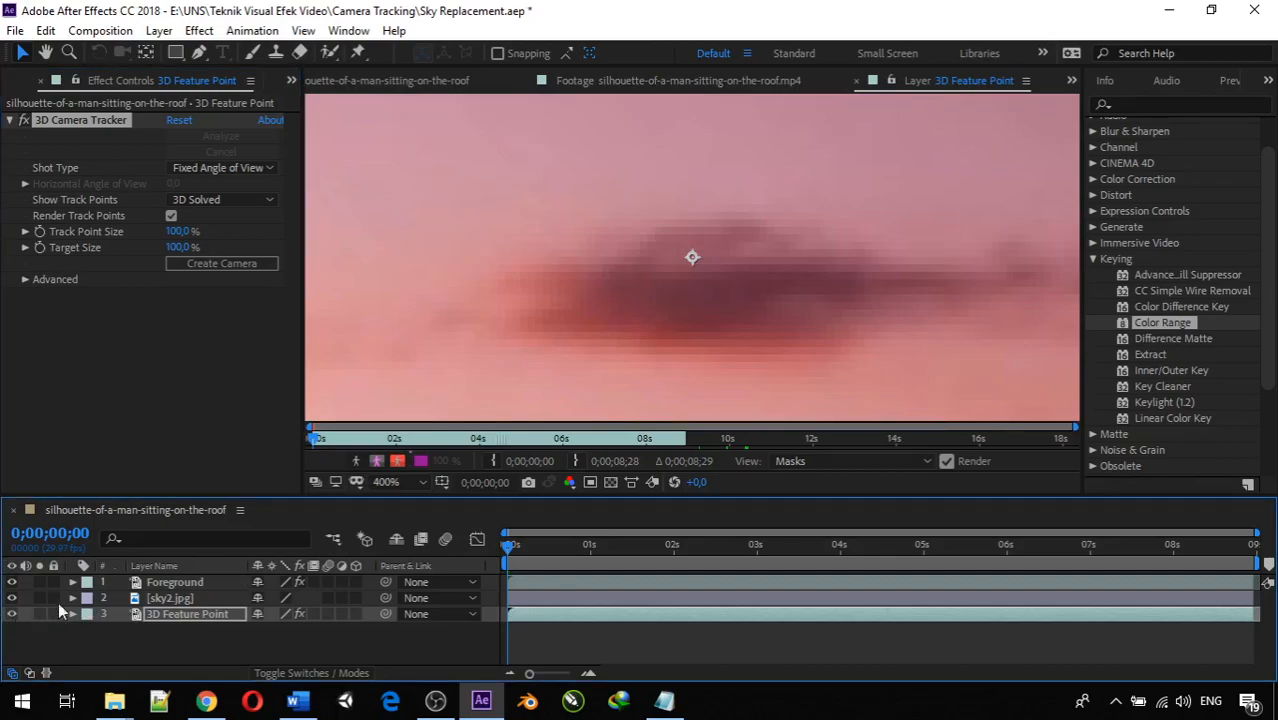
scroll(428, 355, "down", 5)
scroll(428, 355, "up", 2)
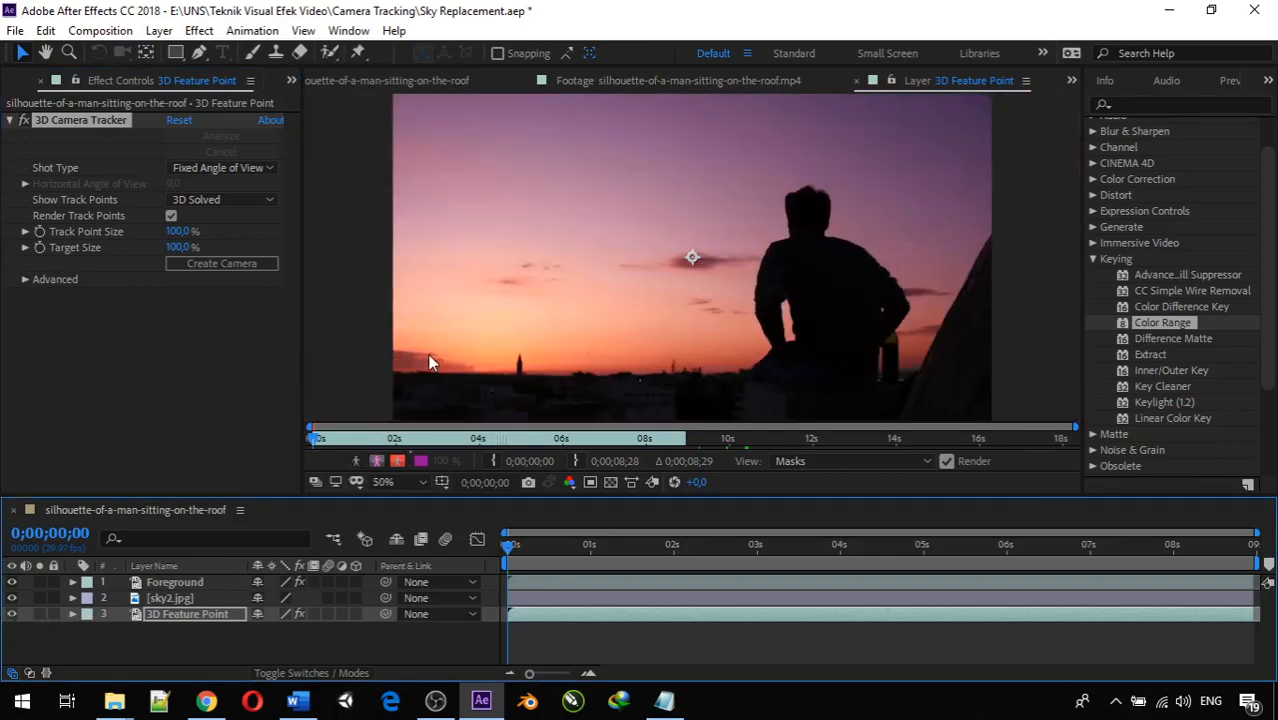
left_click(853, 80)
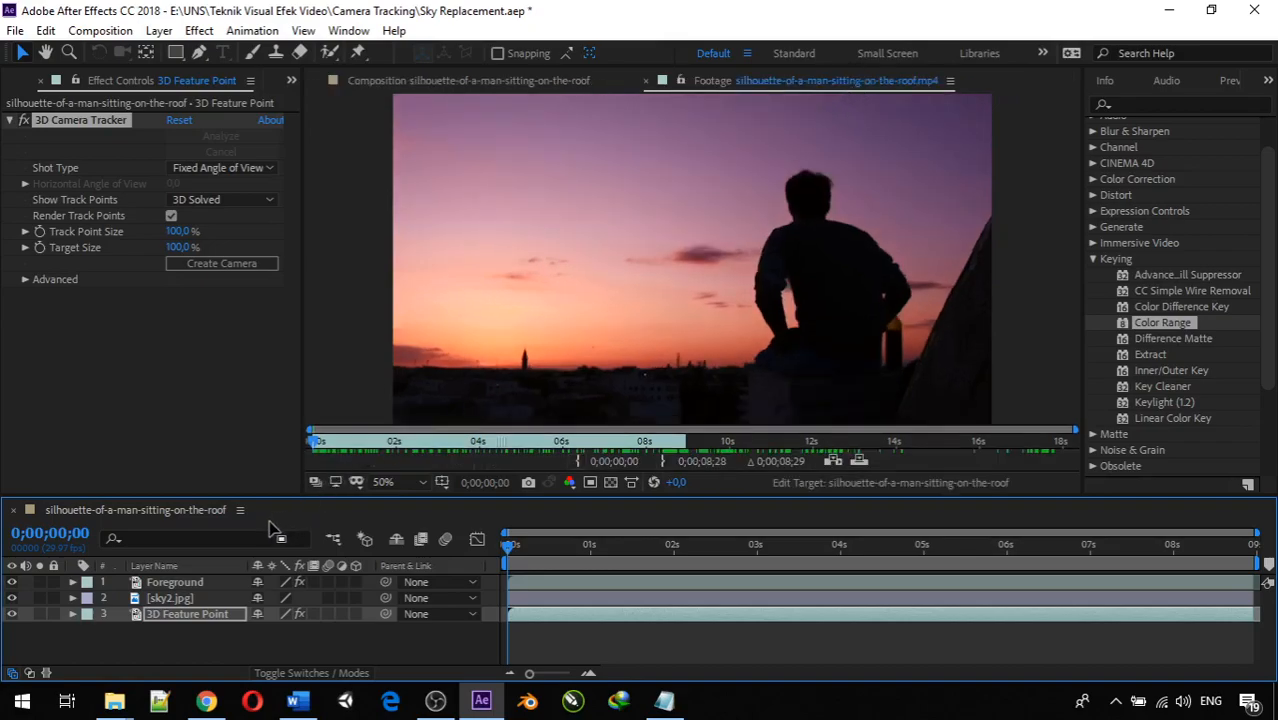
Select the 3D Feature Point layer and turn off Render Track Points, with its track points displayed in the composition view
left_click(164, 598)
left_click(172, 613)
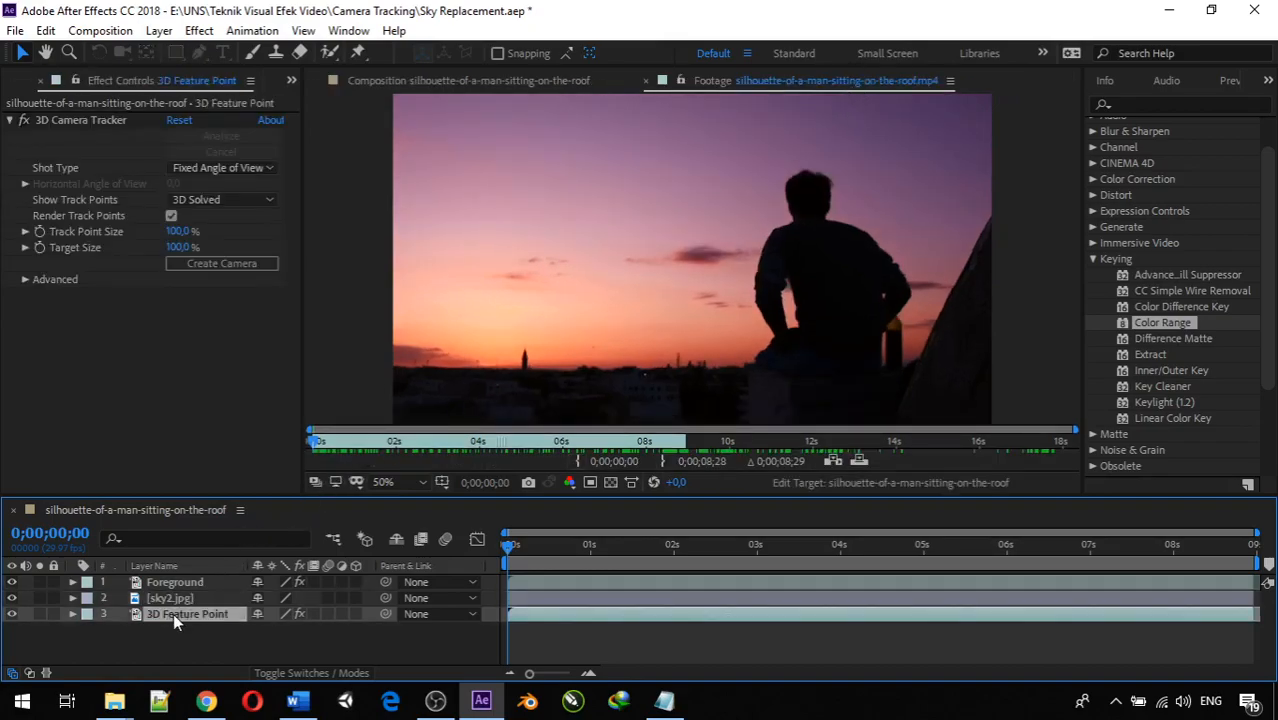
left_click(176, 232)
left_click(170, 216)
left_click(170, 217)
left_click(170, 217)
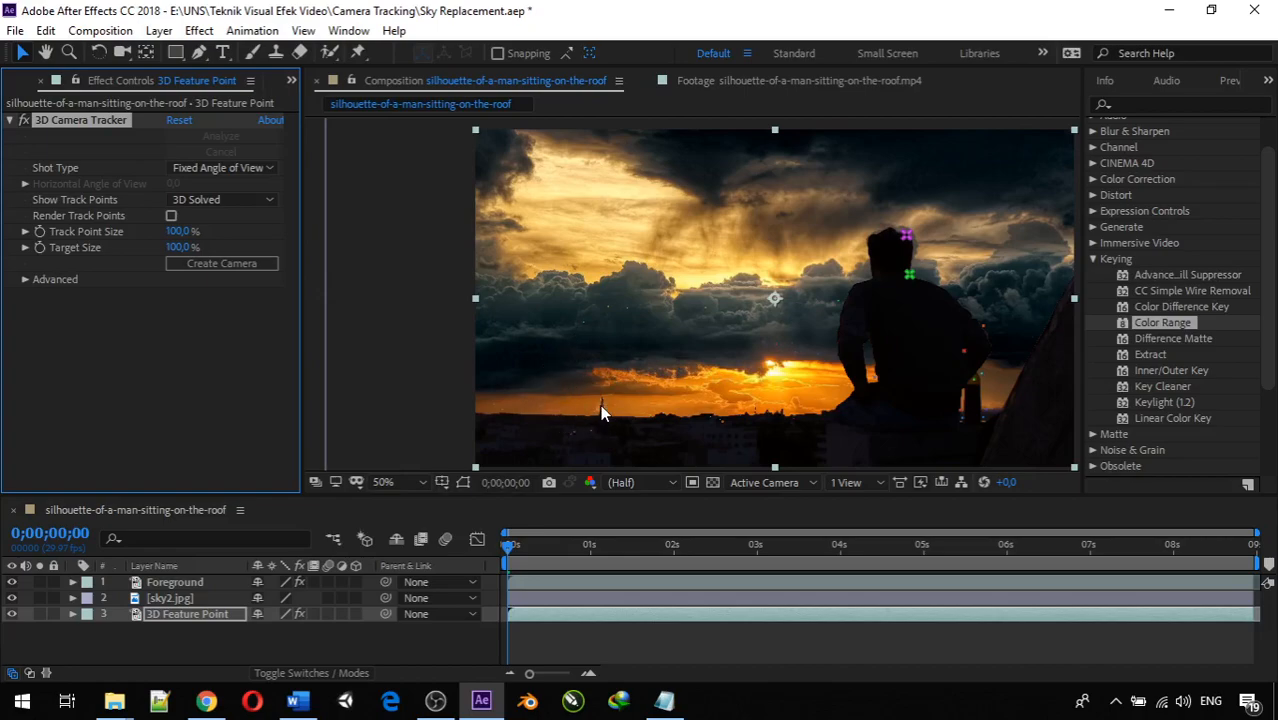
scroll(600, 404, "up", 4)
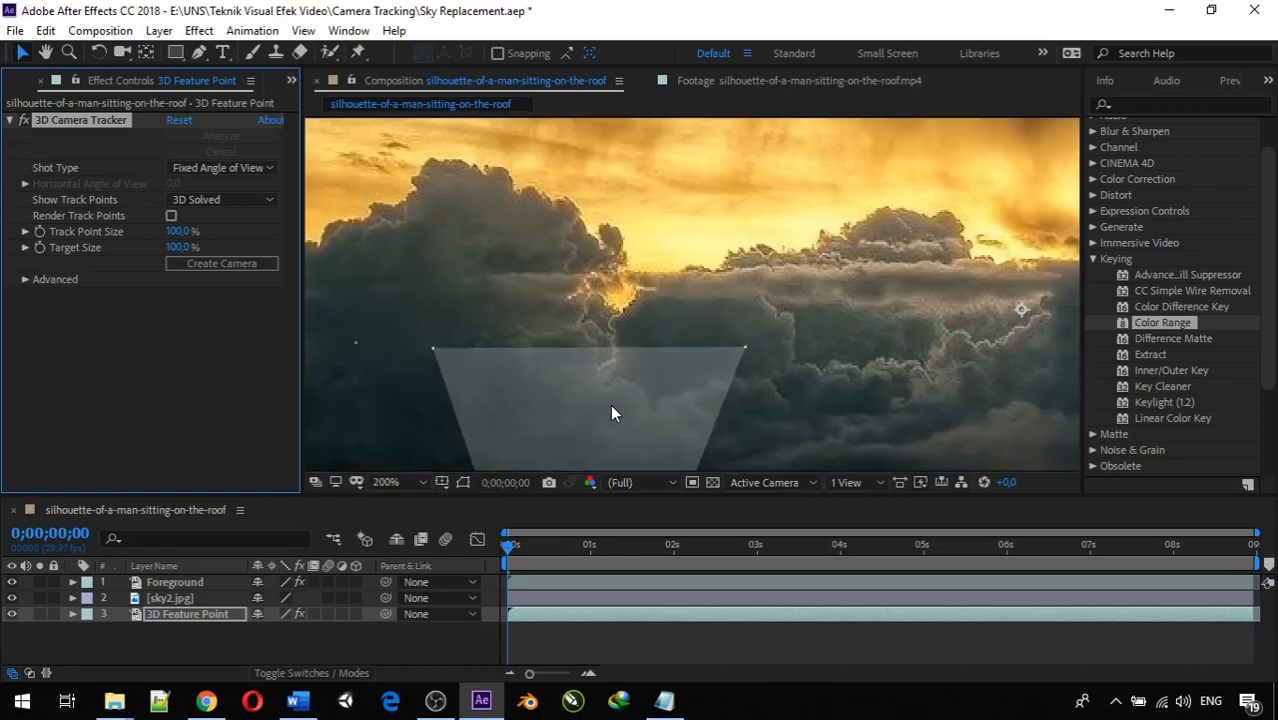
Create a null and camera from the track points around the distant tower on the horizon
key("space")
left_click_drag(610, 405, 700, 432)
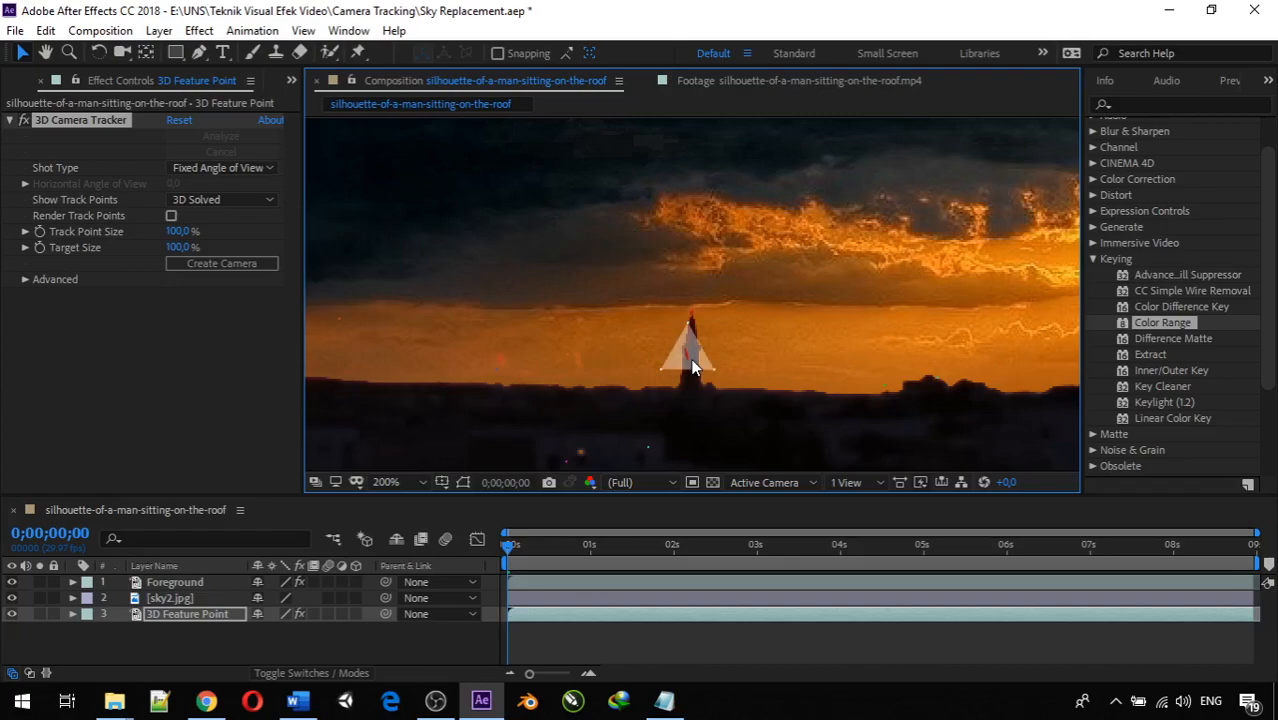
right_click(695, 368)
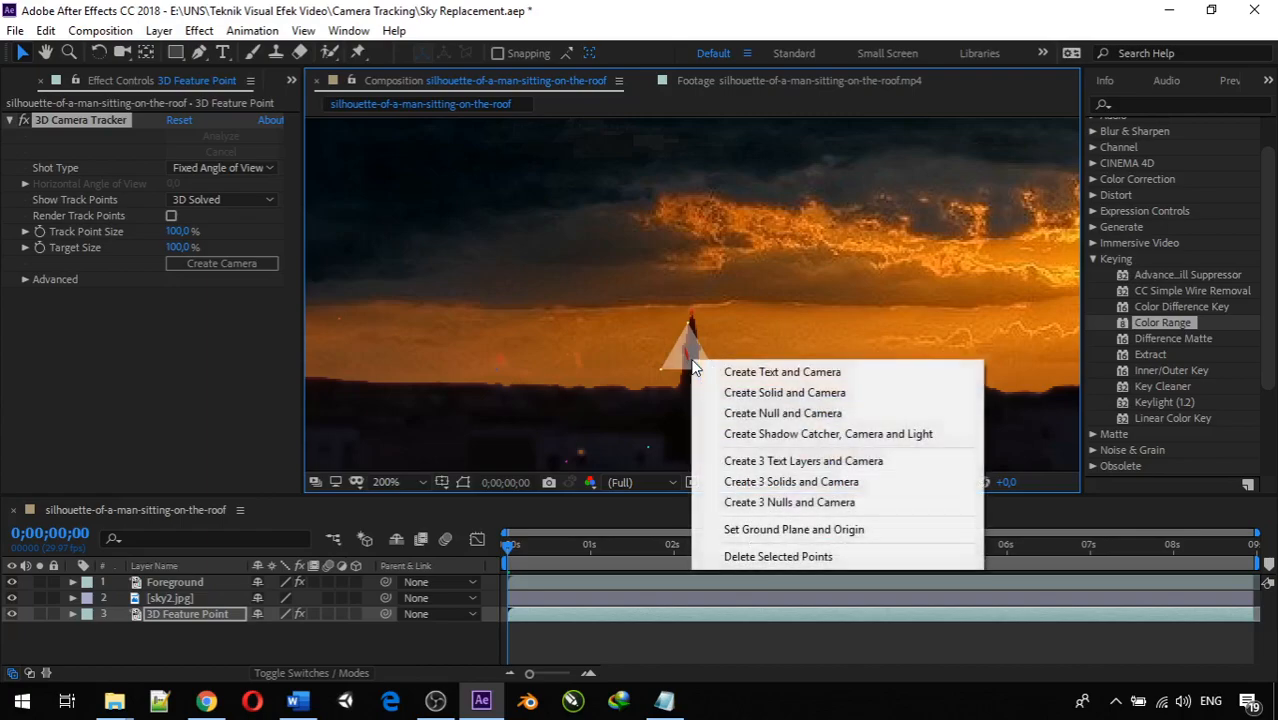
left_click(771, 414)
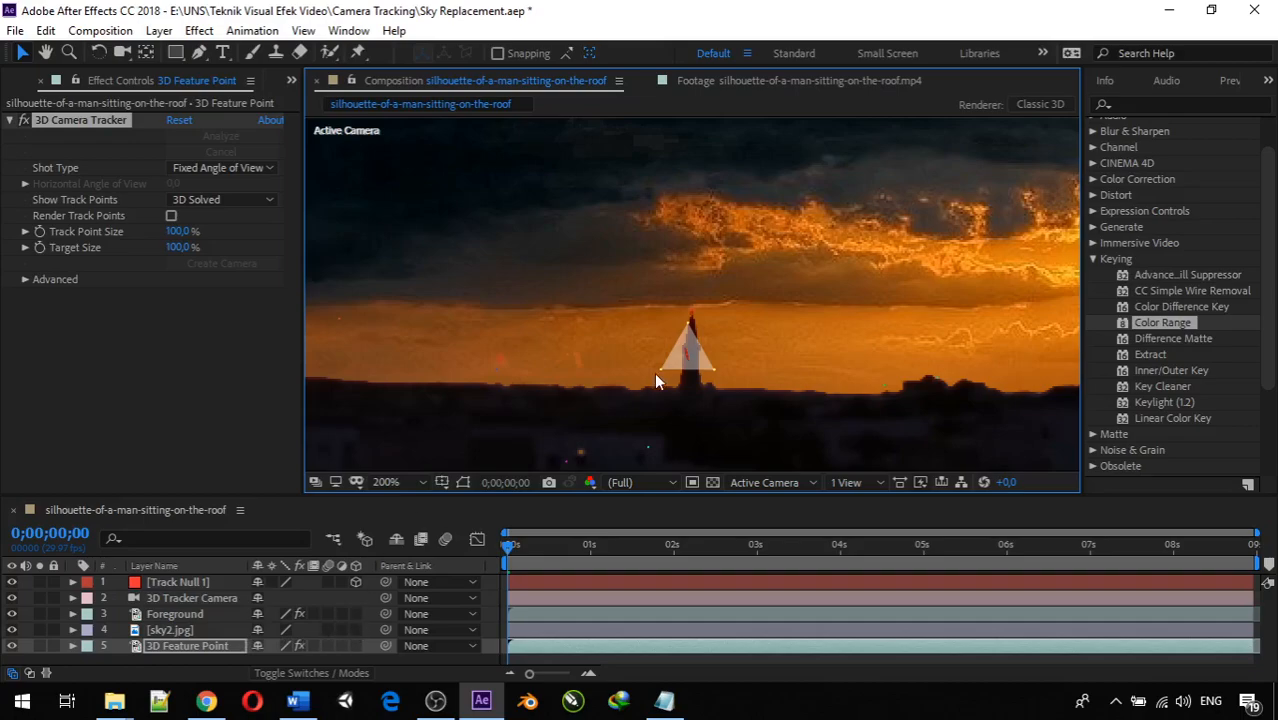
Parent the sky2.jpg layer to Track Null 1 and make it a 3D layer
scroll(650, 378, "down", 6)
scroll(657, 372, "up", 1)
scroll(657, 372, "down", 1)
scroll(700, 330, "up", 2)
scroll(705, 322, "down", 2)
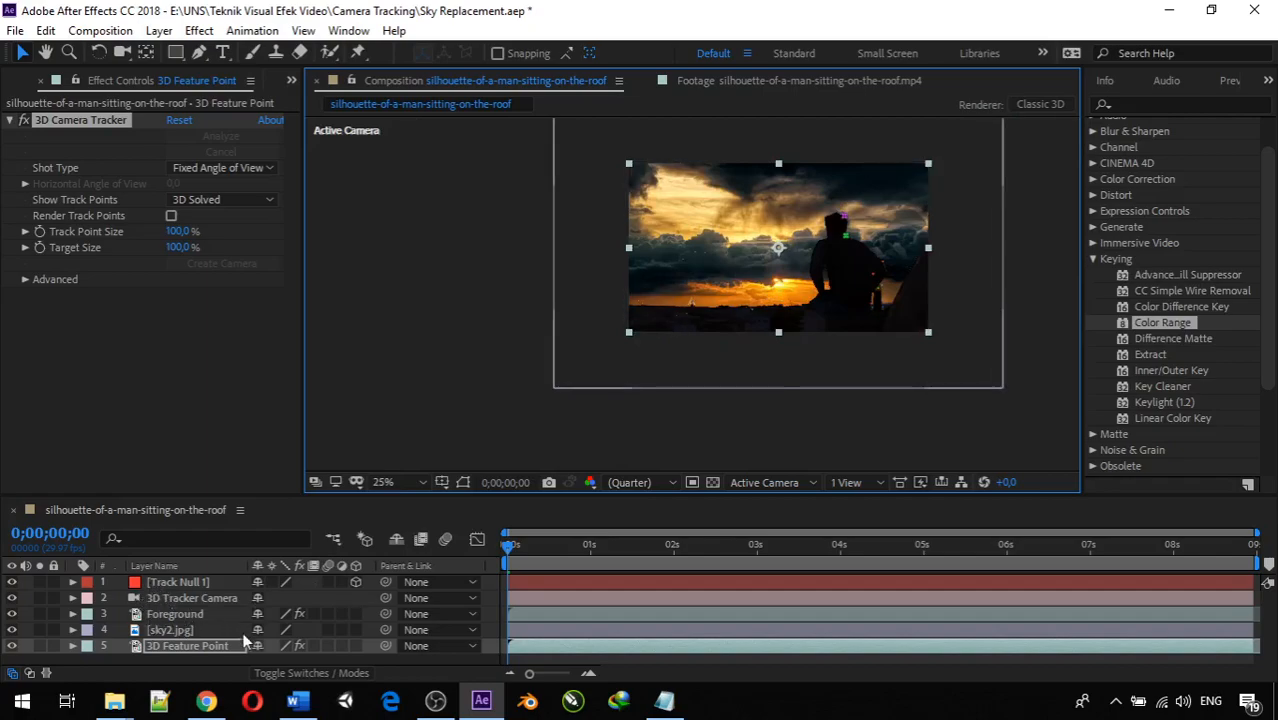
left_click(189, 628)
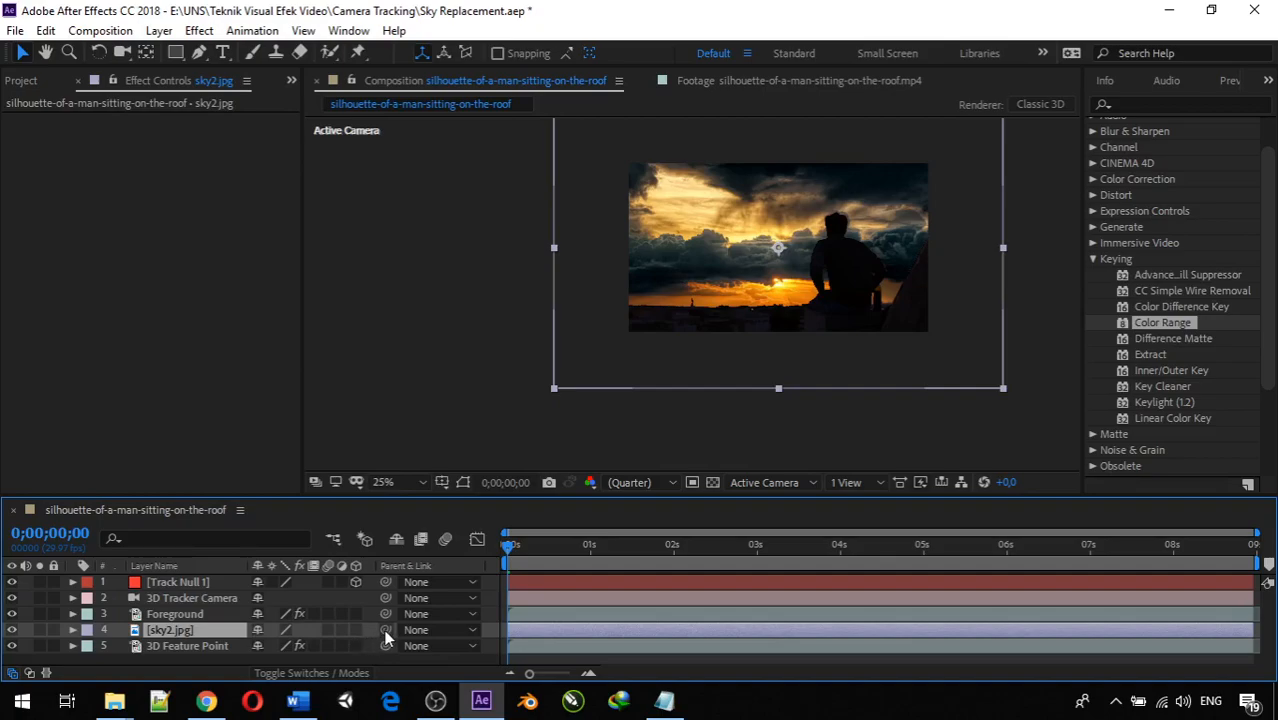
left_click(335, 673)
left_click(322, 673)
left_click(315, 675)
left_click(315, 673)
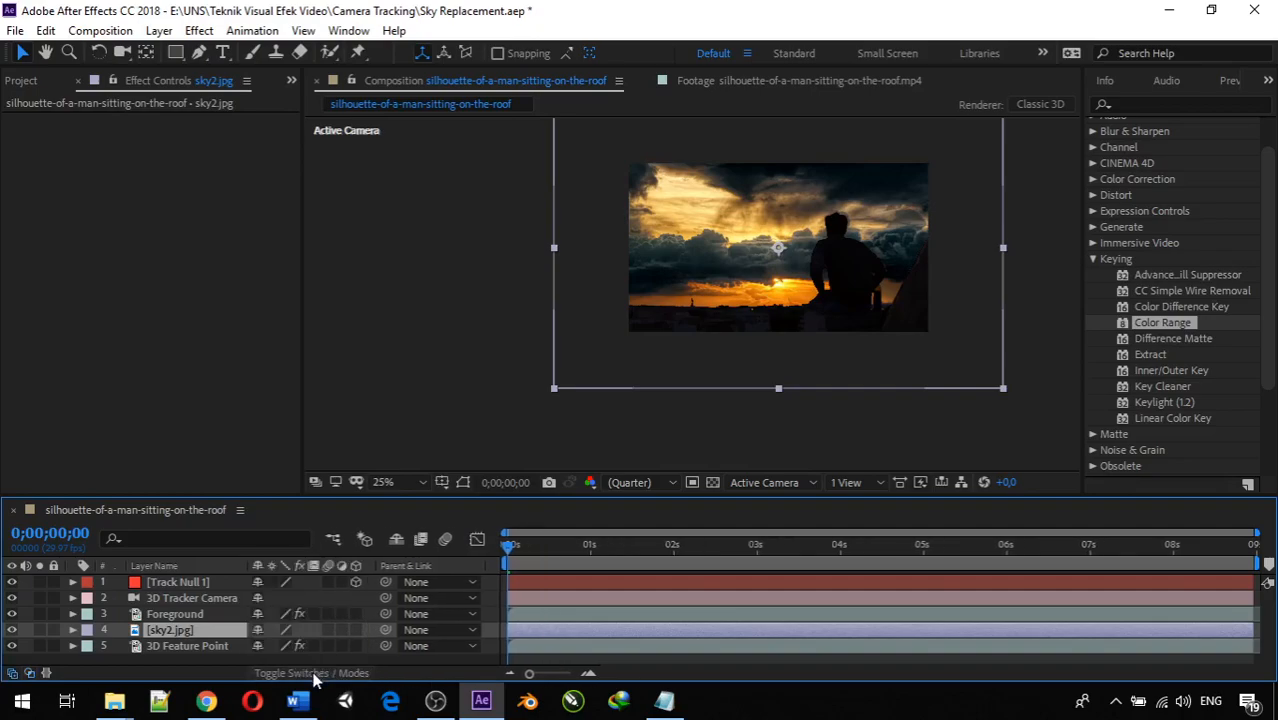
left_click(315, 673)
left_click(315, 673)
left_click(315, 673)
left_click(315, 673)
left_click(315, 673)
left_click(315, 673)
left_click(308, 675)
left_click(308, 675)
left_click_drag(384, 631, 165, 586)
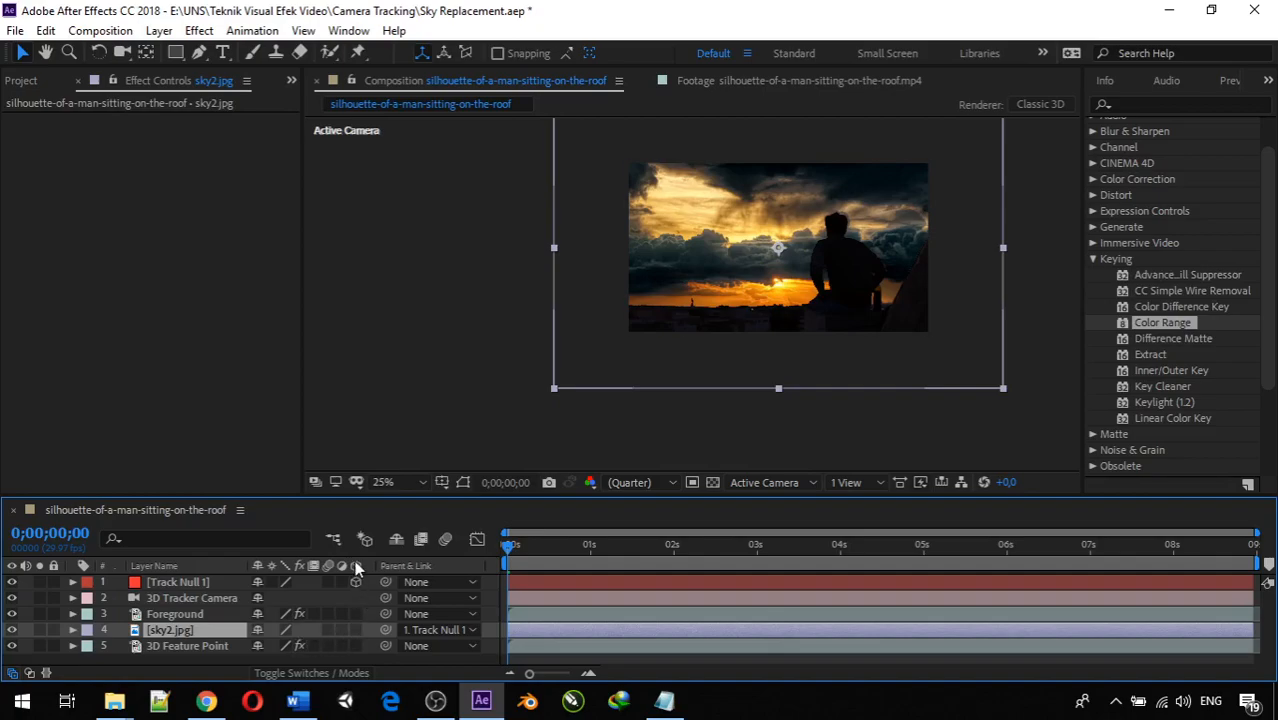
left_click(356, 630)
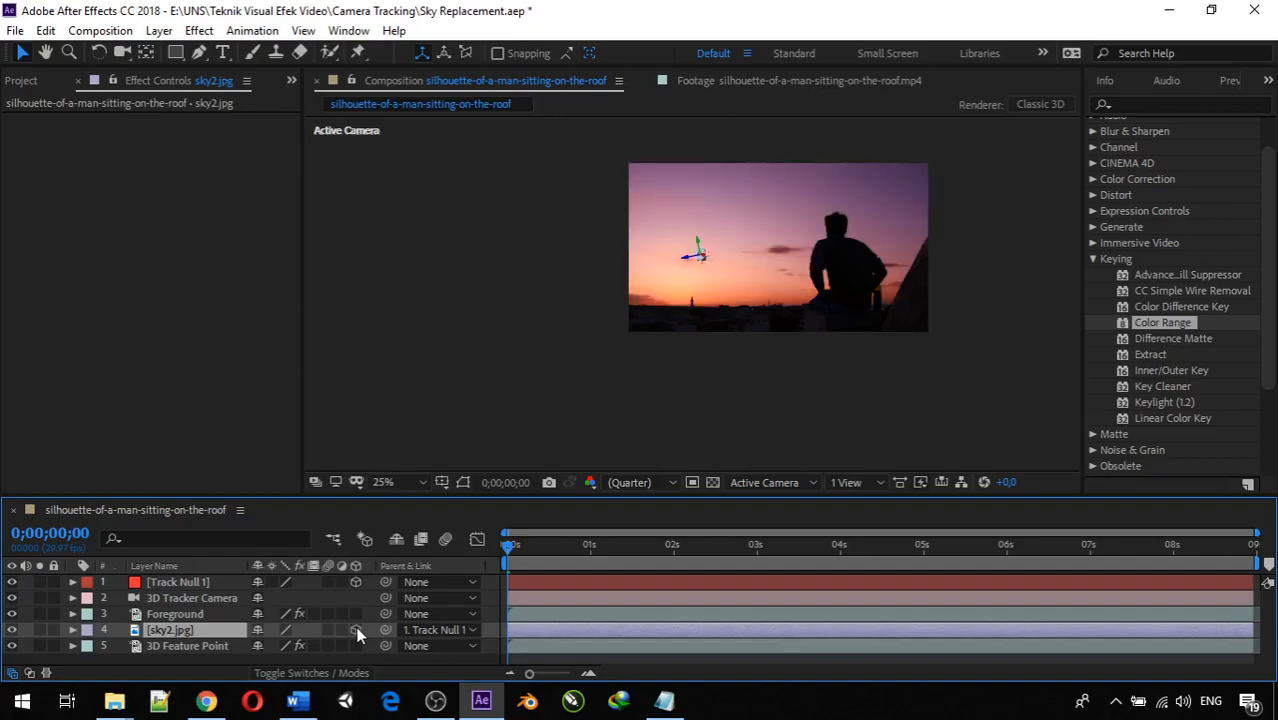
Greatly enlarge the tiny 3D sky2.jpg layer by one of its lower corners
scroll(726, 318, "up", 4)
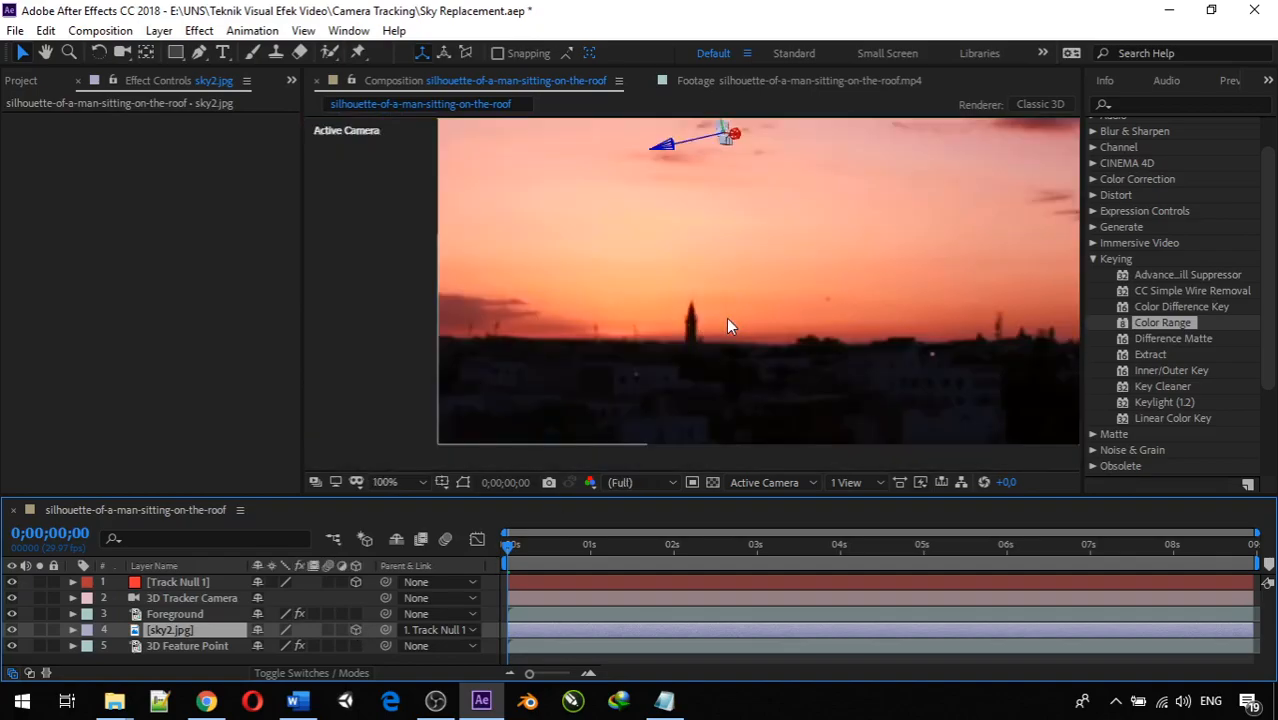
scroll(726, 280, "up", 1)
left_click_drag(722, 262, 716, 297)
scroll(698, 320, "up", 3)
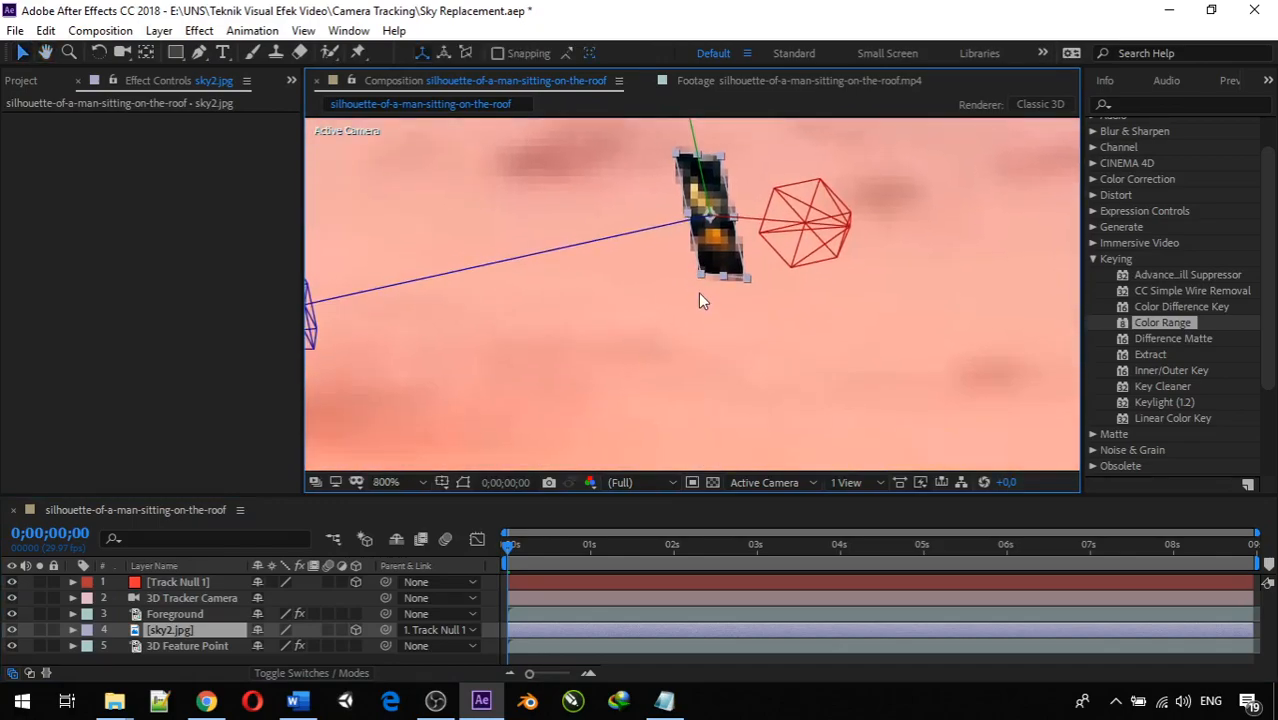
scroll(698, 293, "down", 3)
scroll(698, 293, "up", 1)
scroll(700, 300, "up", 2)
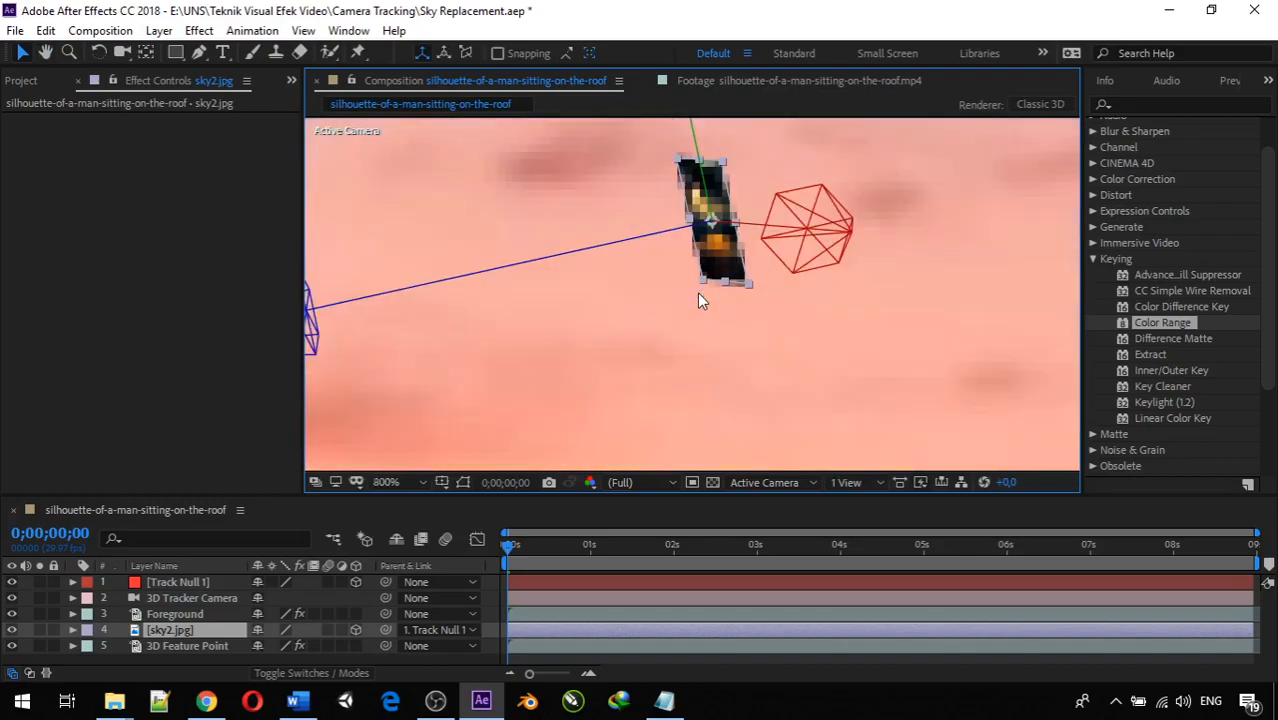
scroll(697, 292, "down", 1)
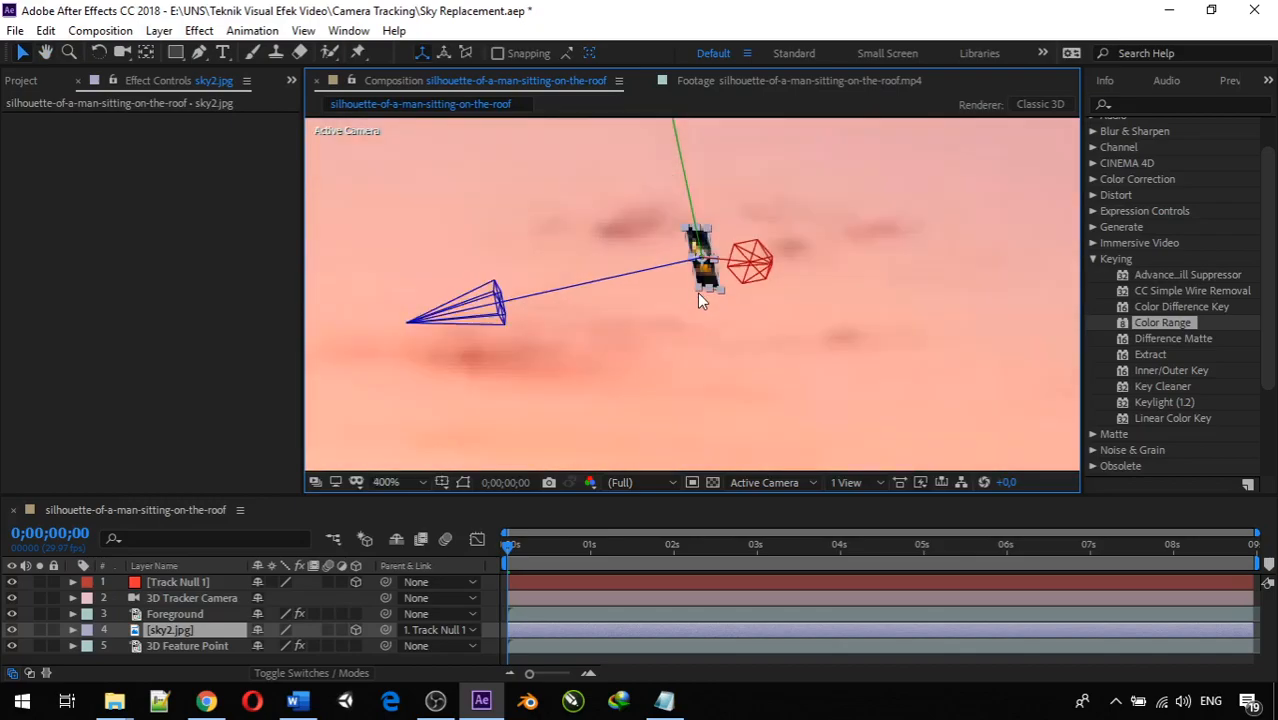
left_click_drag(696, 288, 10, 705)
scroll(610, 348, "down", 10)
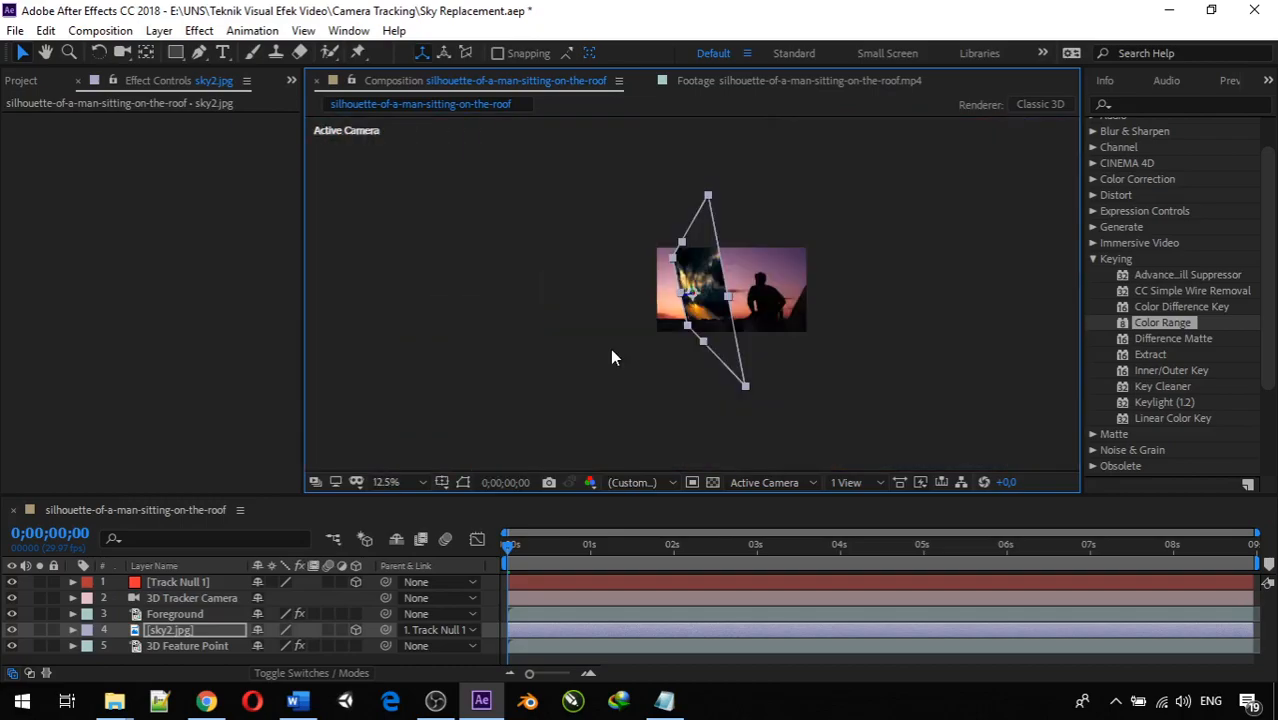
Enlarge the sky2.jpg layer further from its lowest corner to cover more of the original sky
scroll(610, 348, "up", 4)
scroll(634, 387, "down", 2)
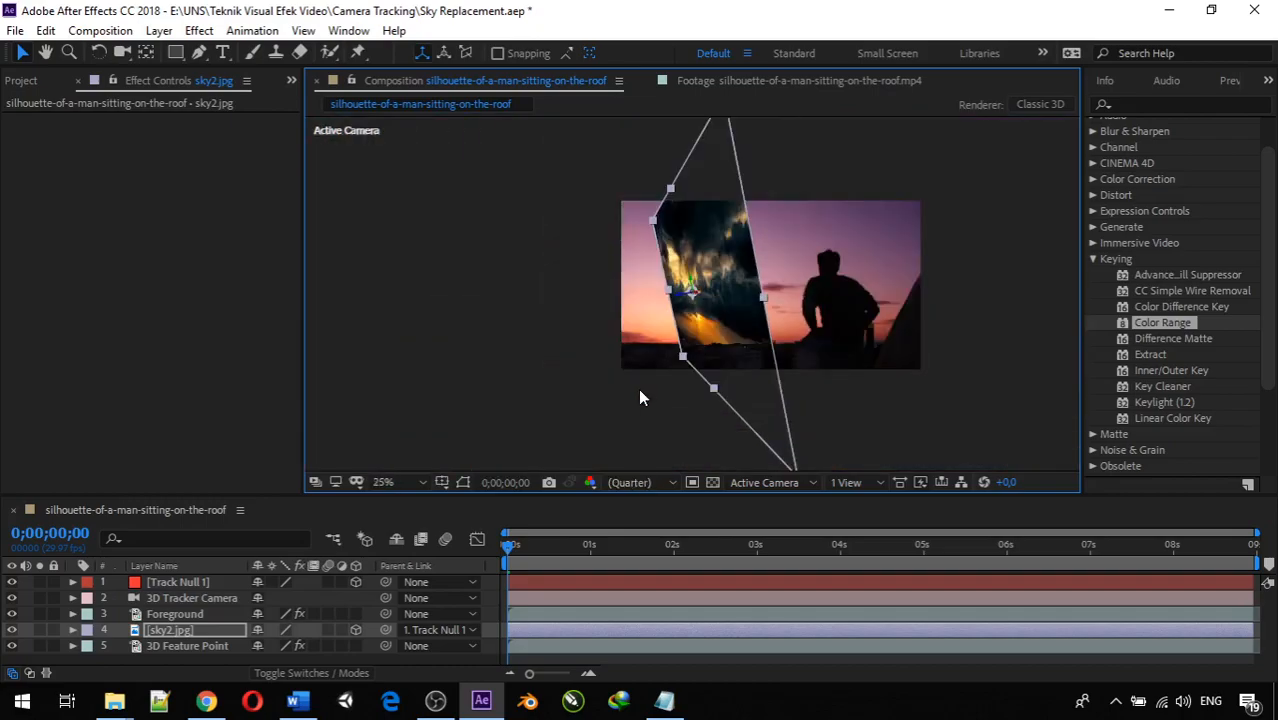
left_click(683, 358)
left_click(710, 356)
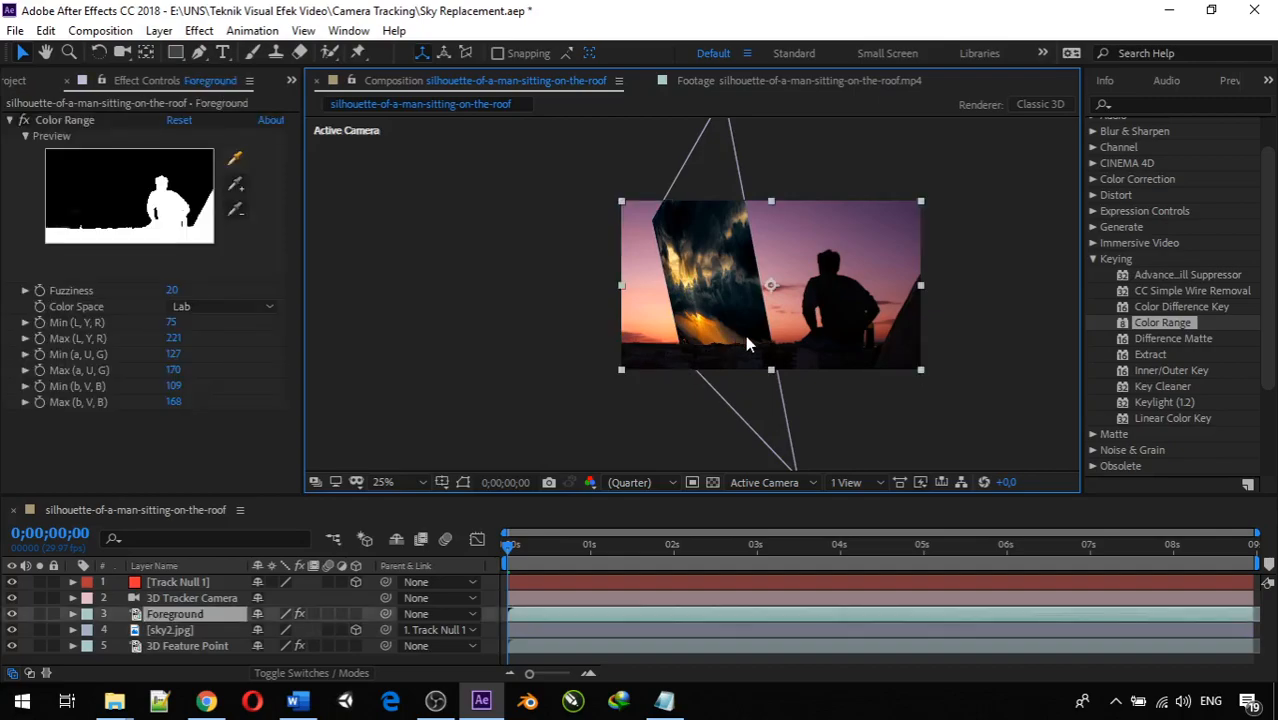
left_click(727, 168)
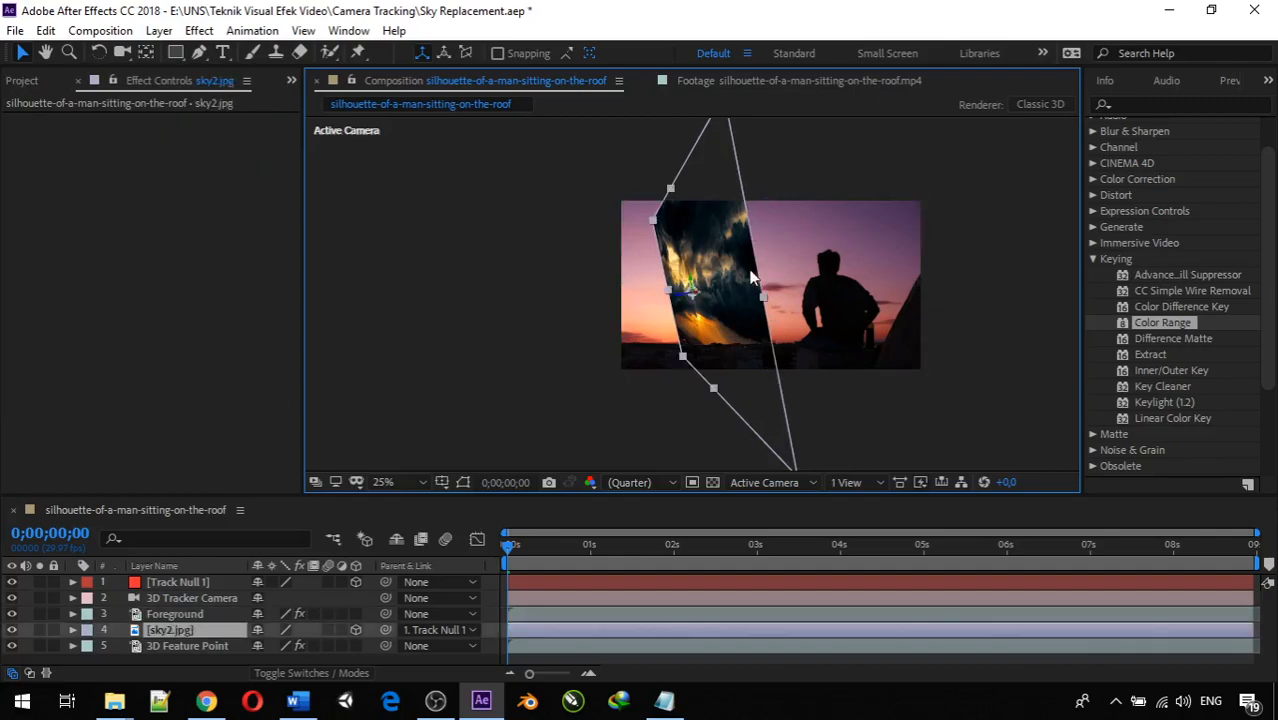
left_click(682, 364)
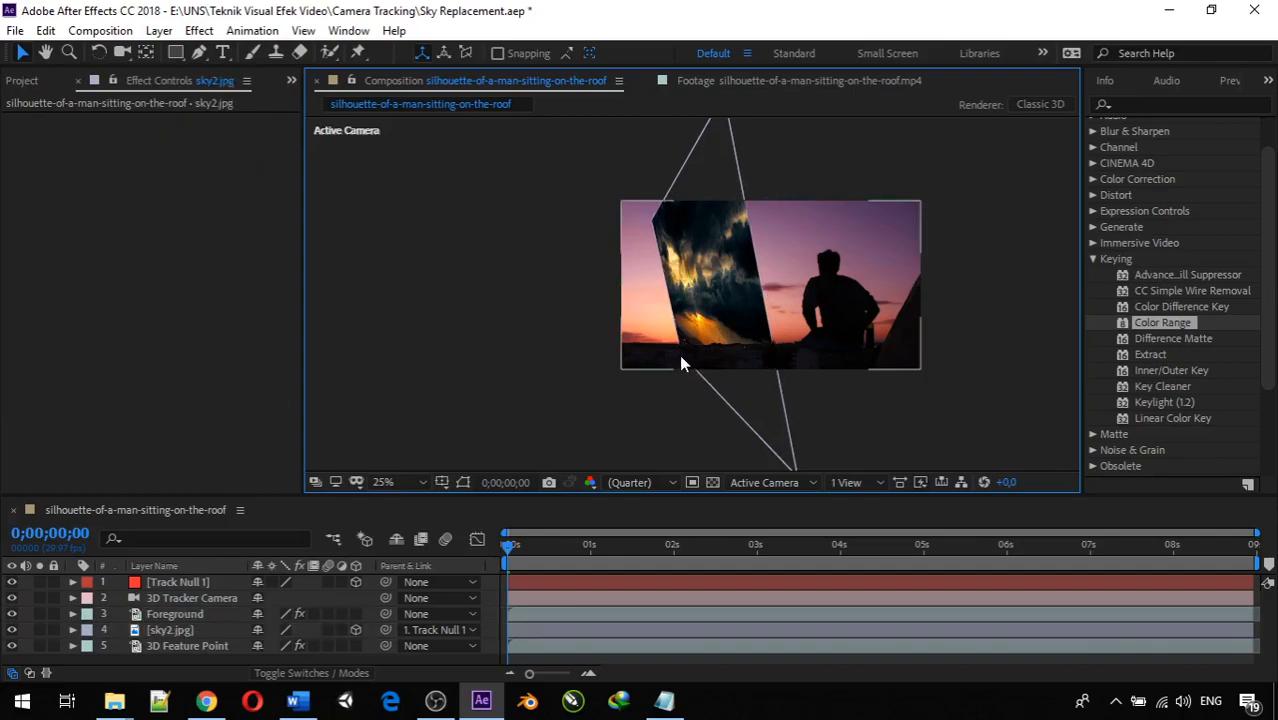
left_click(745, 340)
left_click(791, 445)
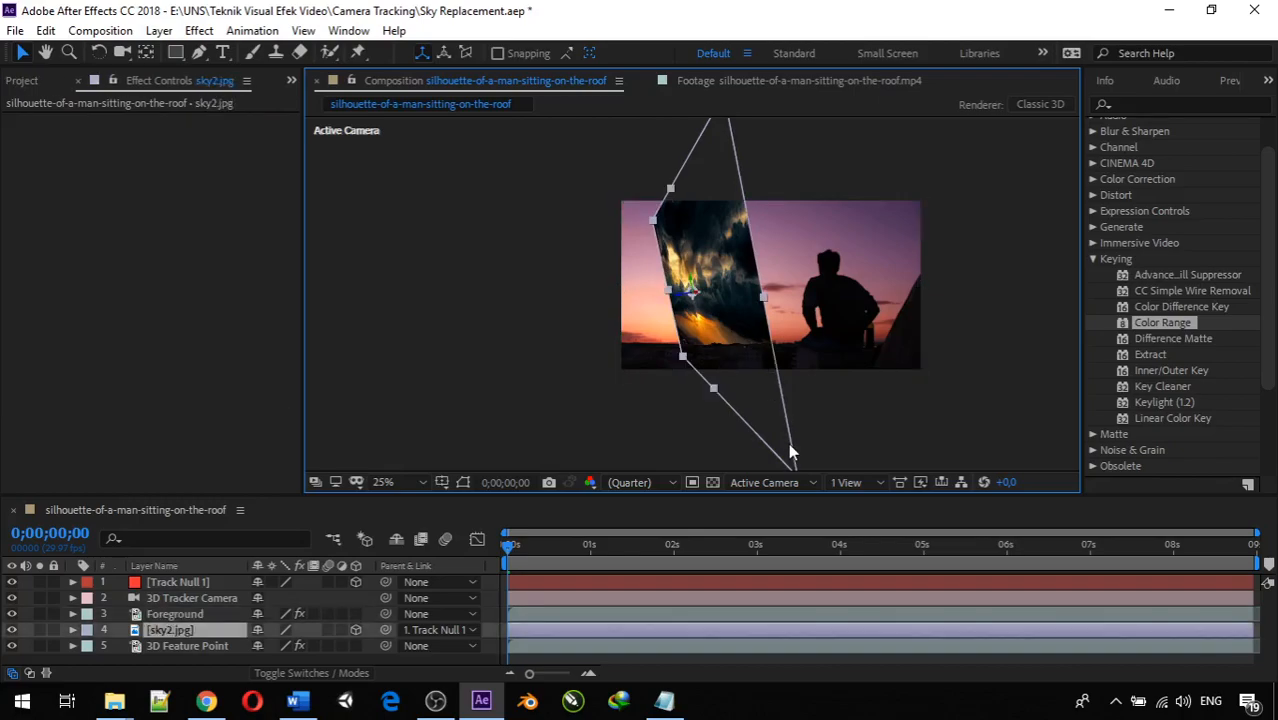
key("comma")
key("comma")
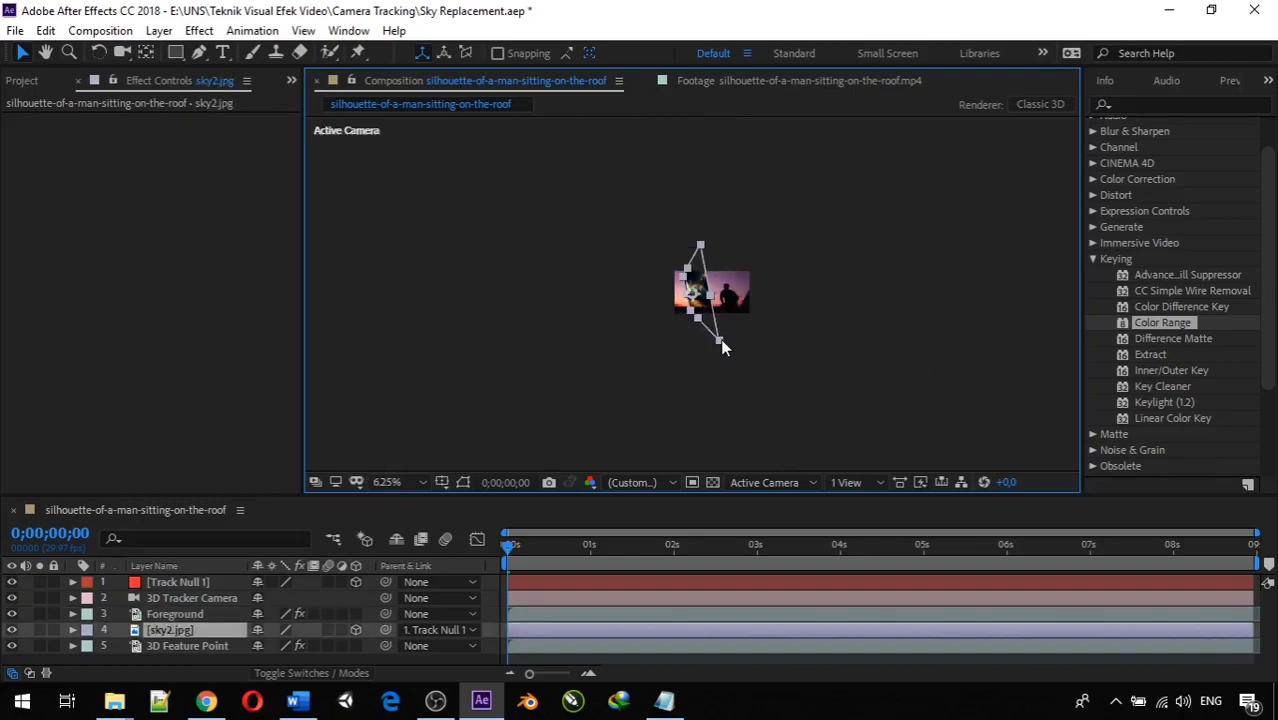
left_click(724, 346)
left_click(716, 334)
left_click_drag(718, 340, 742, 383)
left_click(671, 345)
scroll(695, 350, "up", 5)
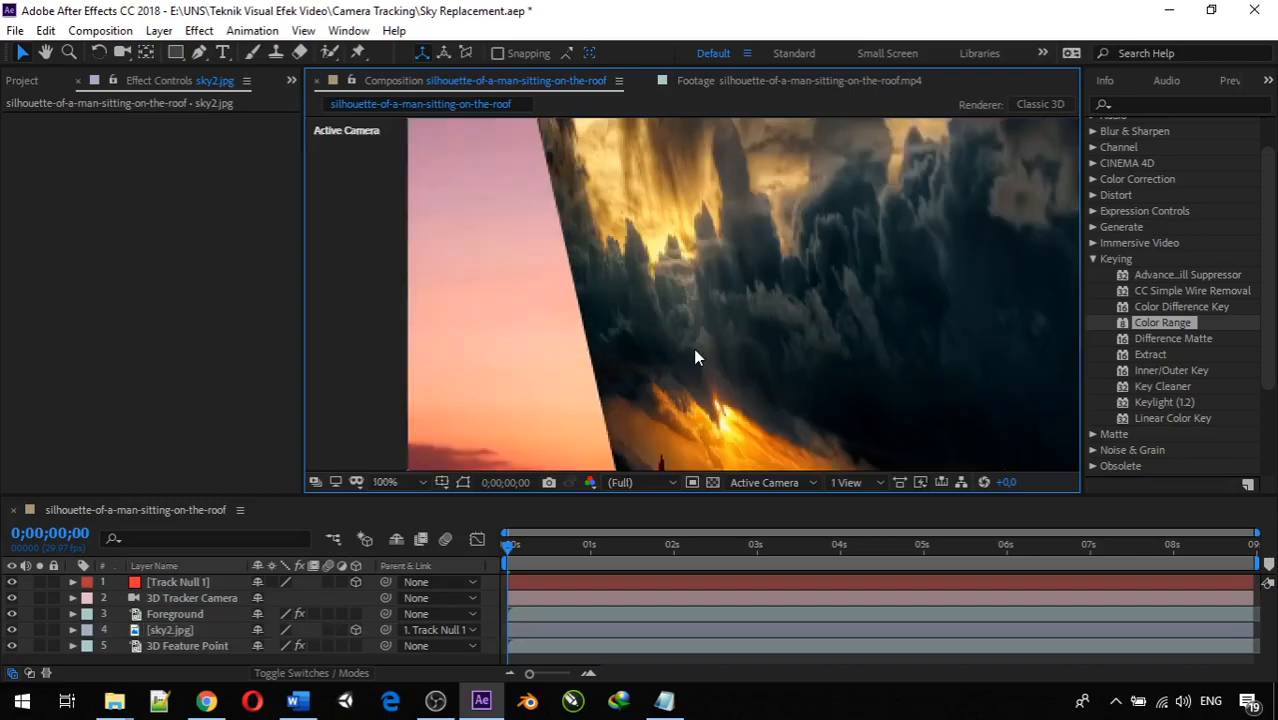
scroll(695, 350, "down", 1)
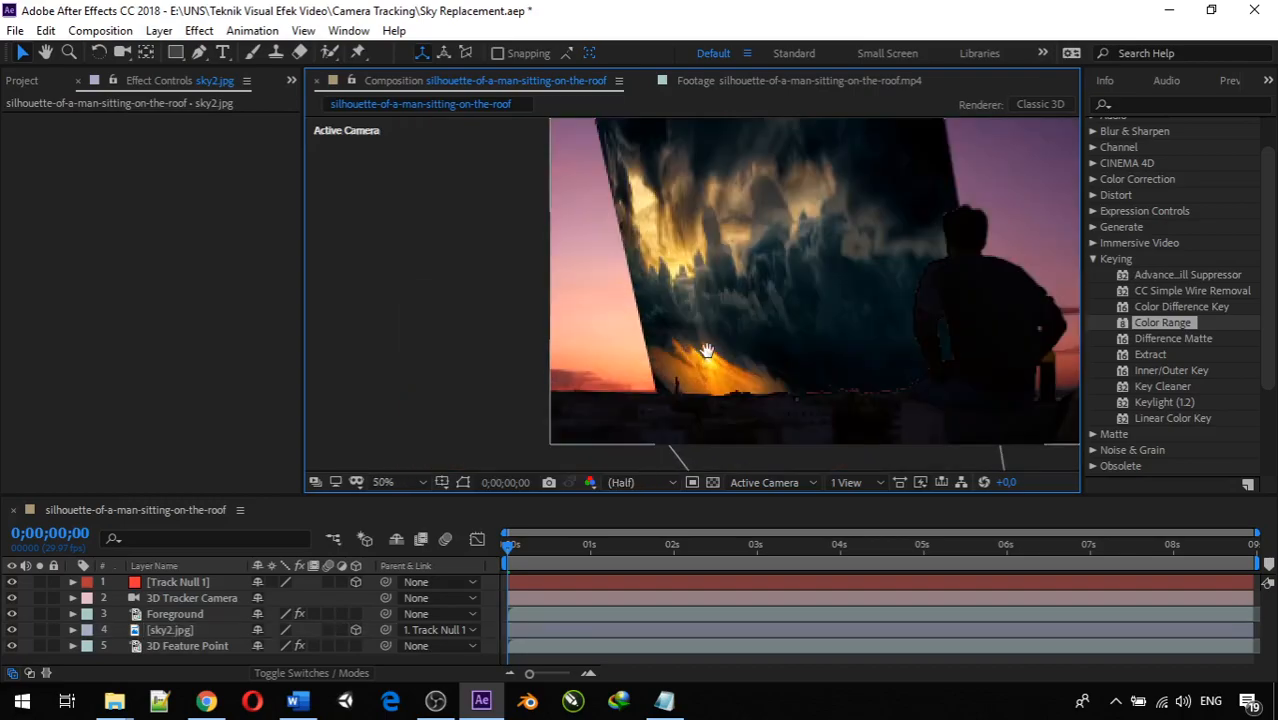
scroll(709, 358, "down", 1)
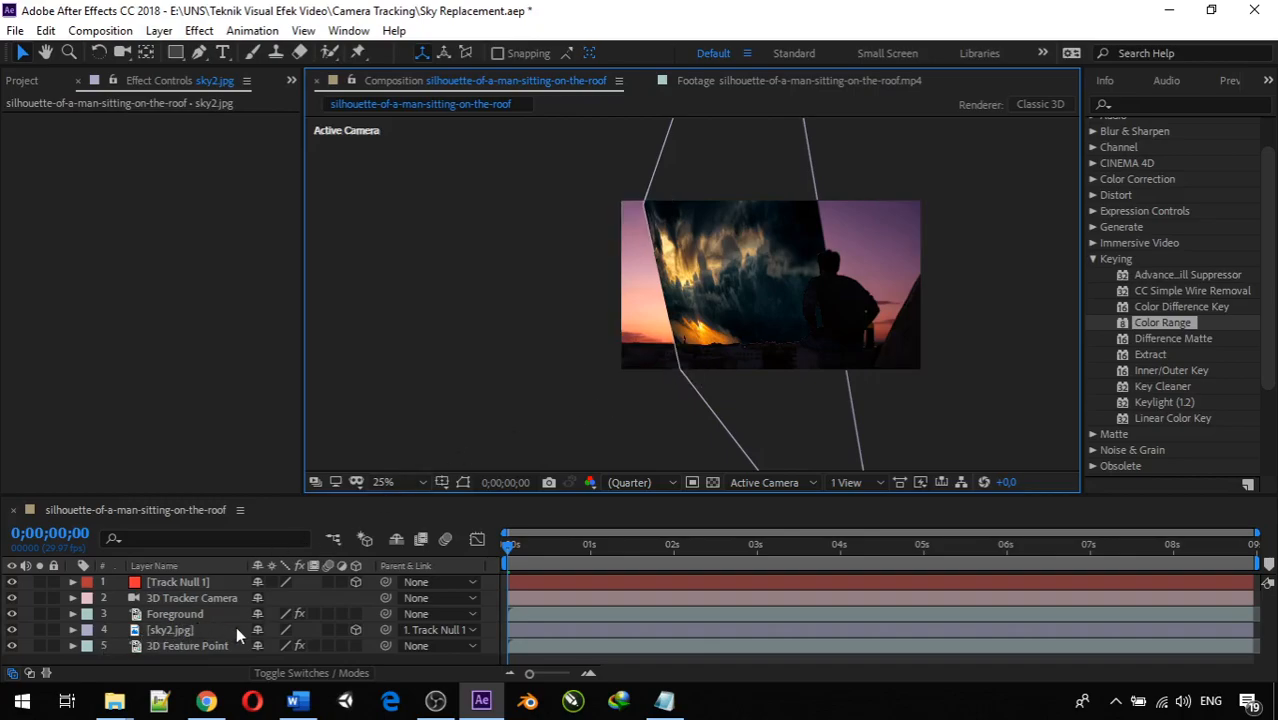
Turn off 3D for the sky2.jpg layer and delete the layer from the composition
left_click(153, 628)
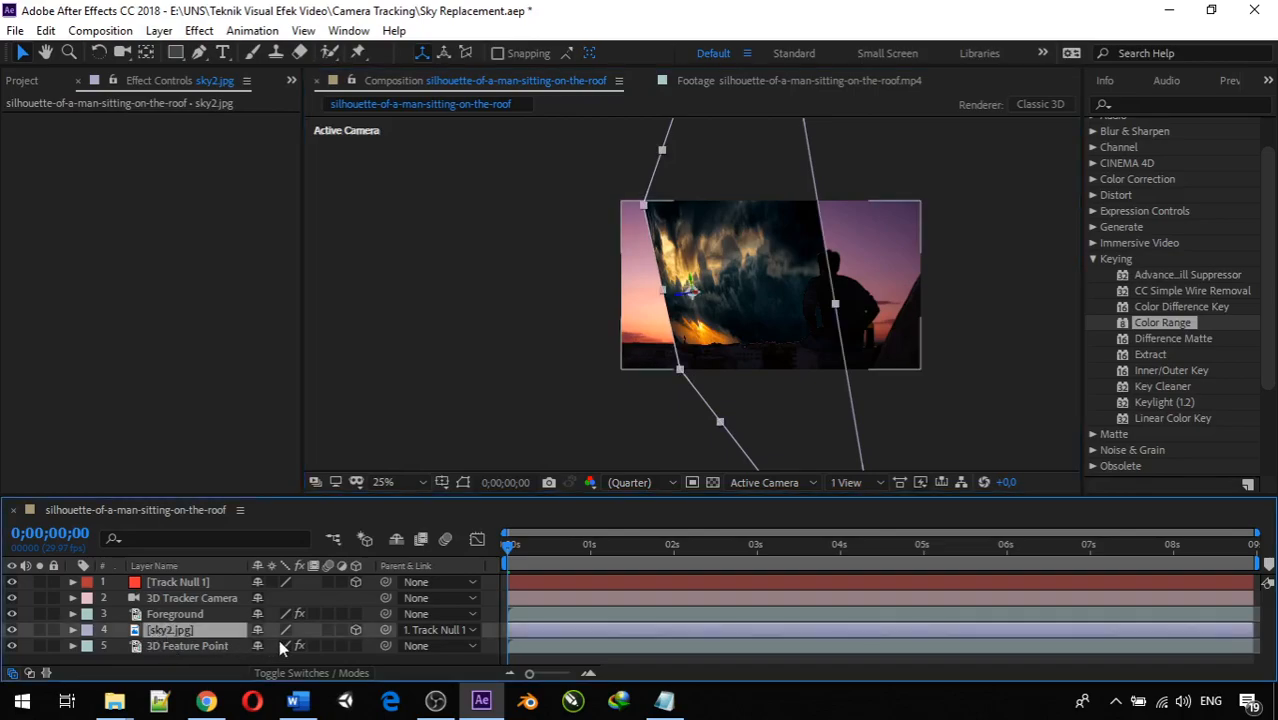
left_click(354, 629)
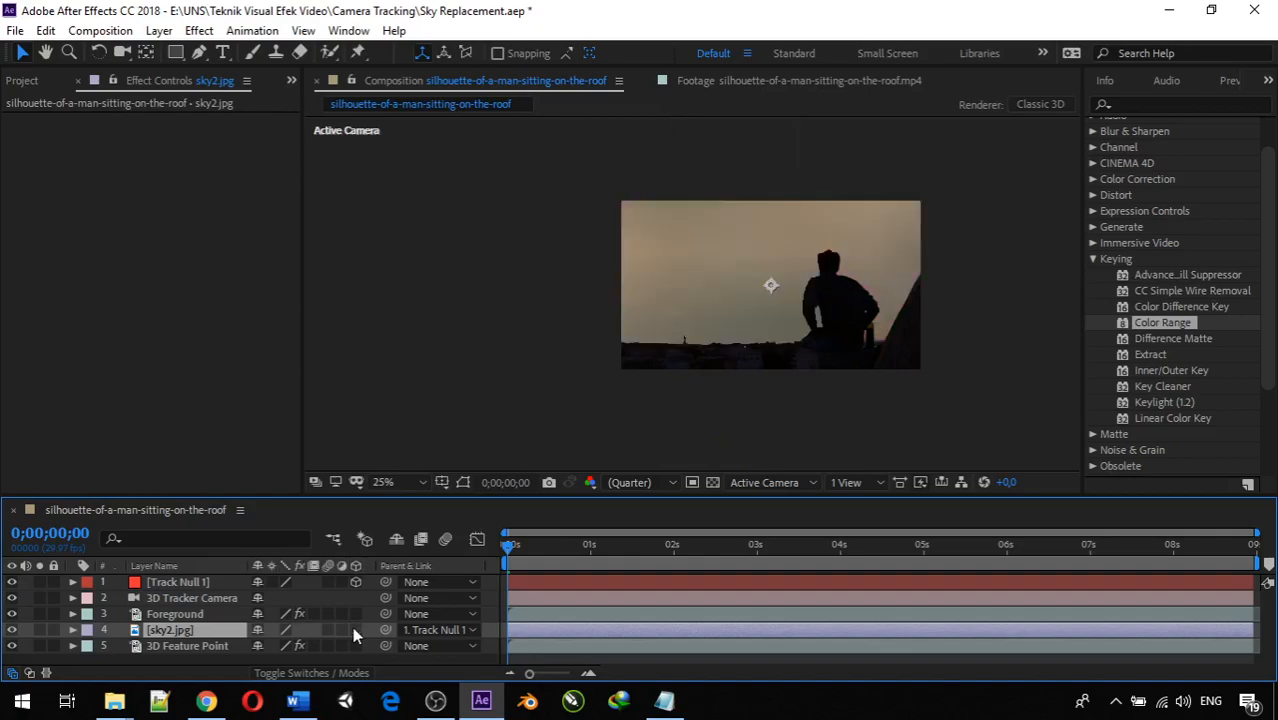
scroll(694, 358, "up", 2)
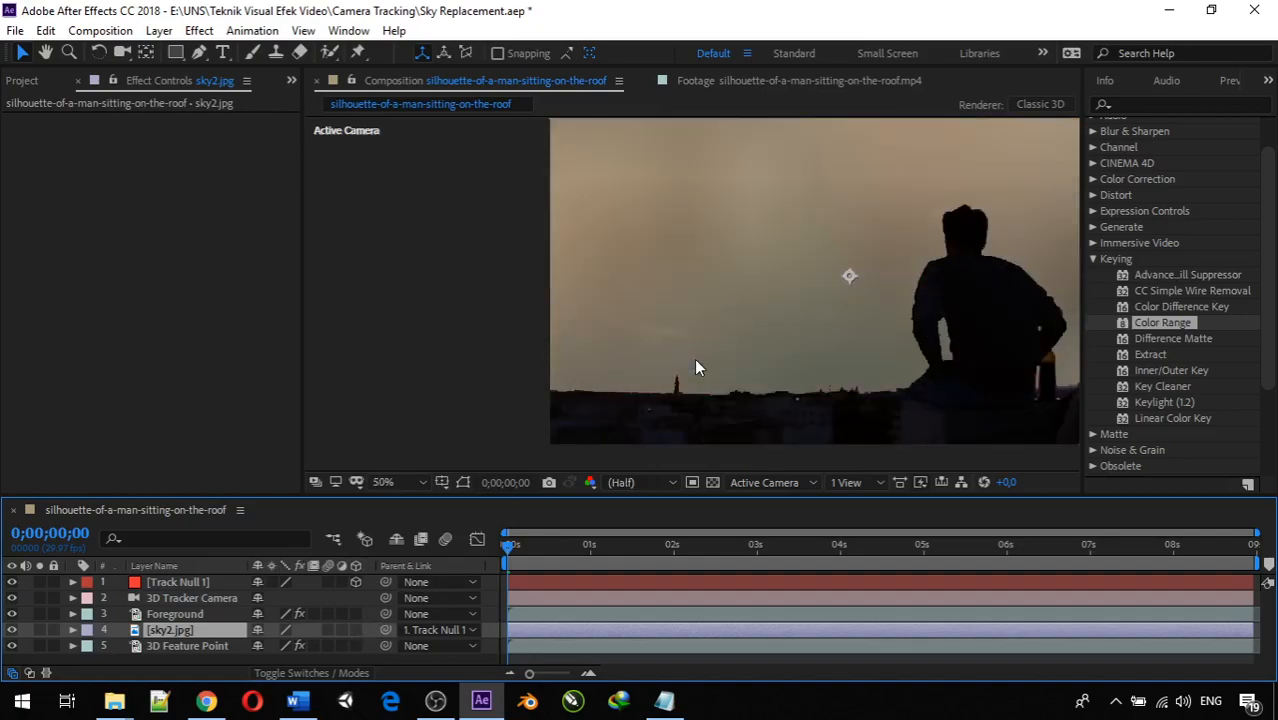
scroll(694, 358, "down", 4)
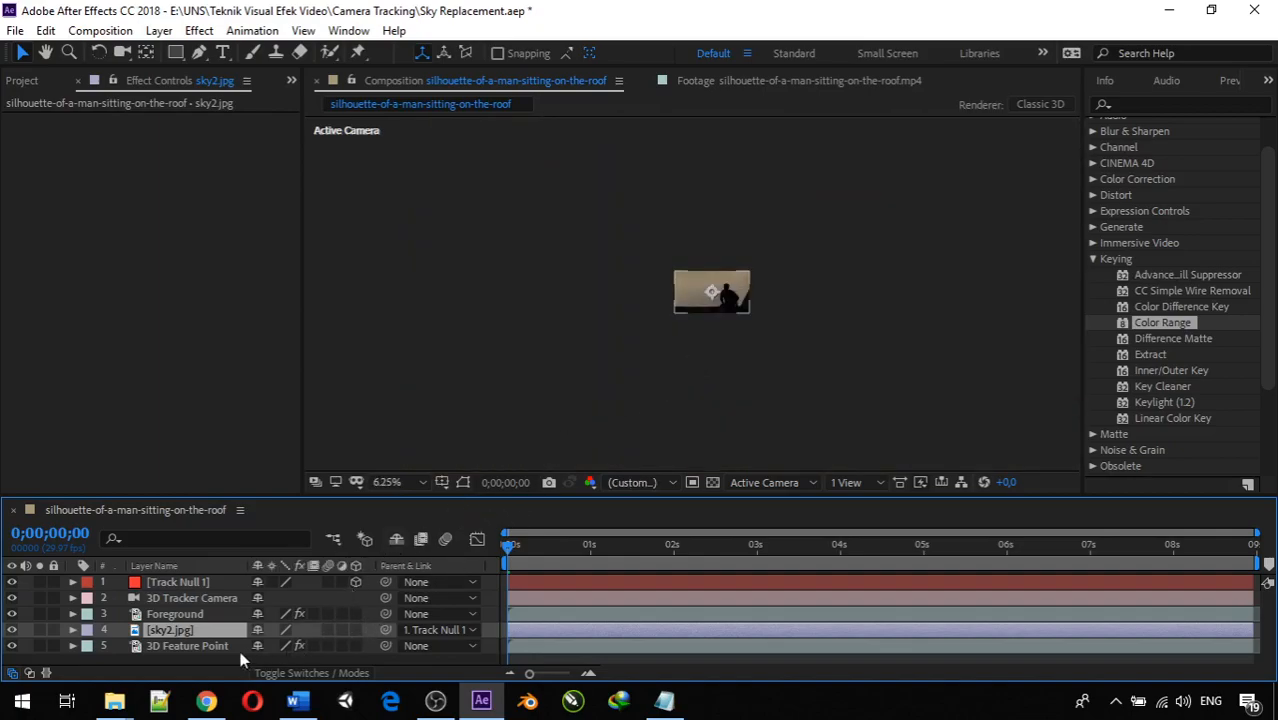
key("Delete")
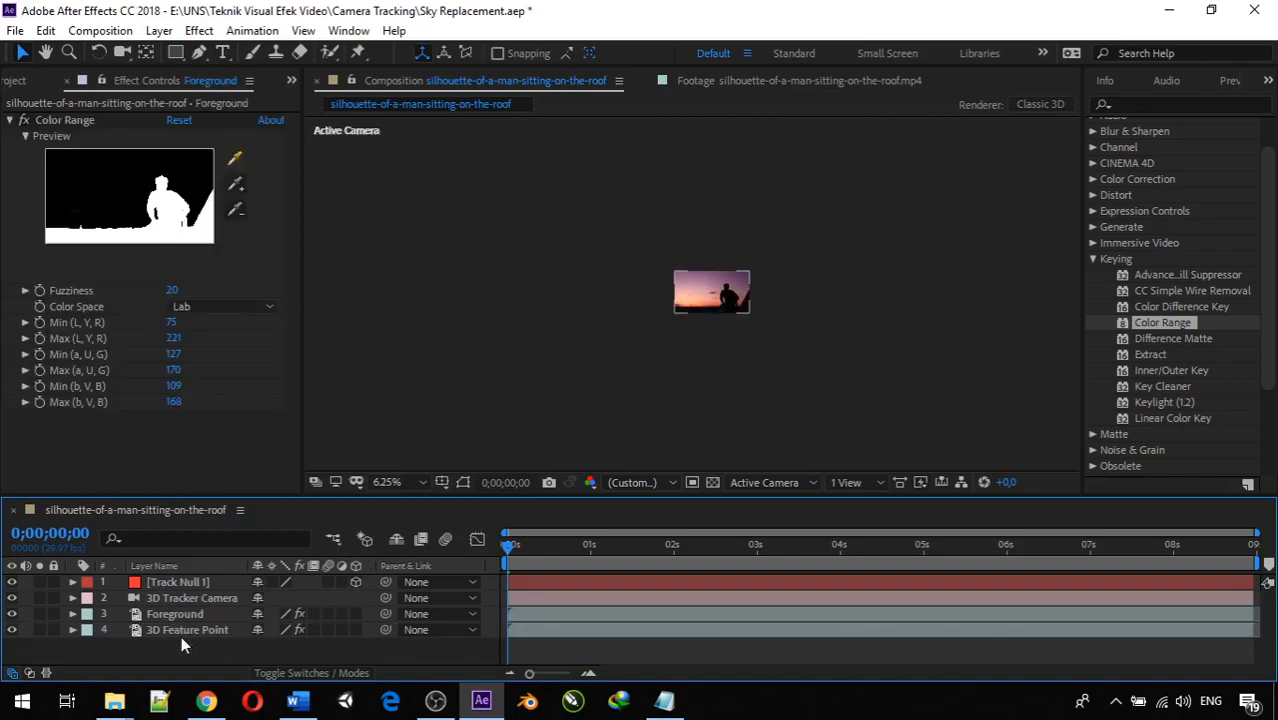
Delete the Track Null 1 and 3D Tracker Camera layers together
left_click(190, 593)
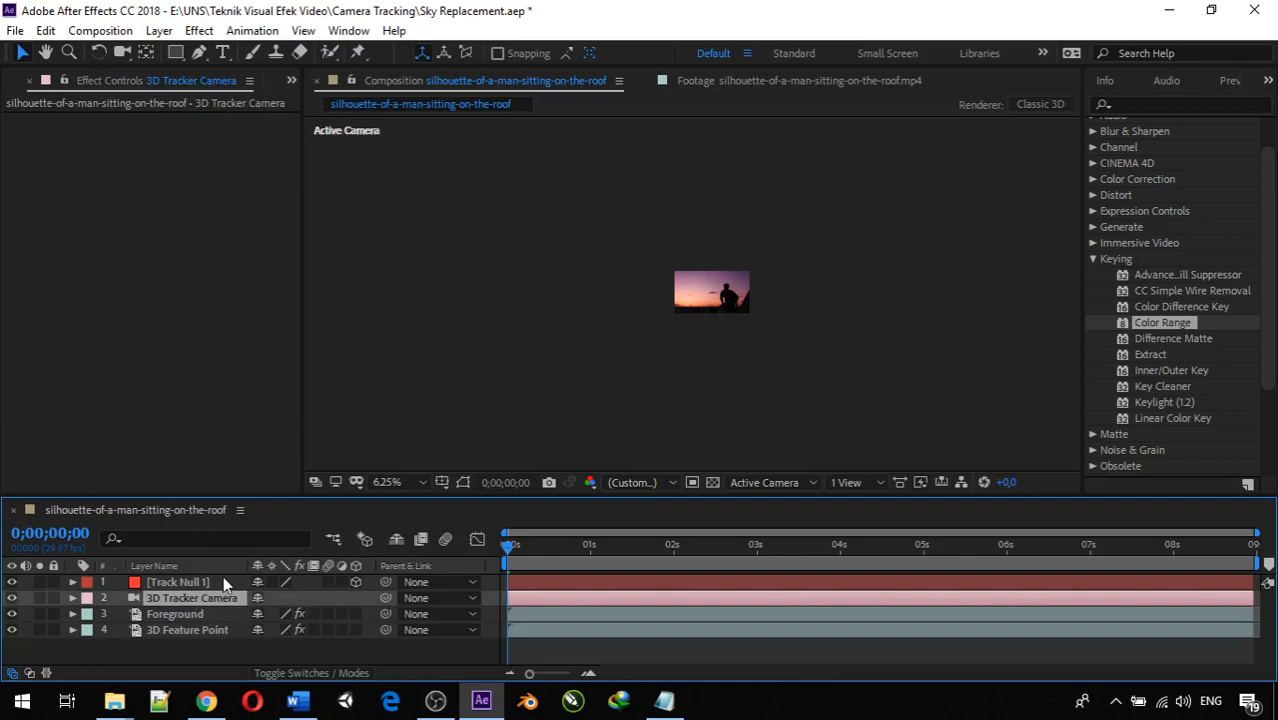
left_click(222, 578, "shift")
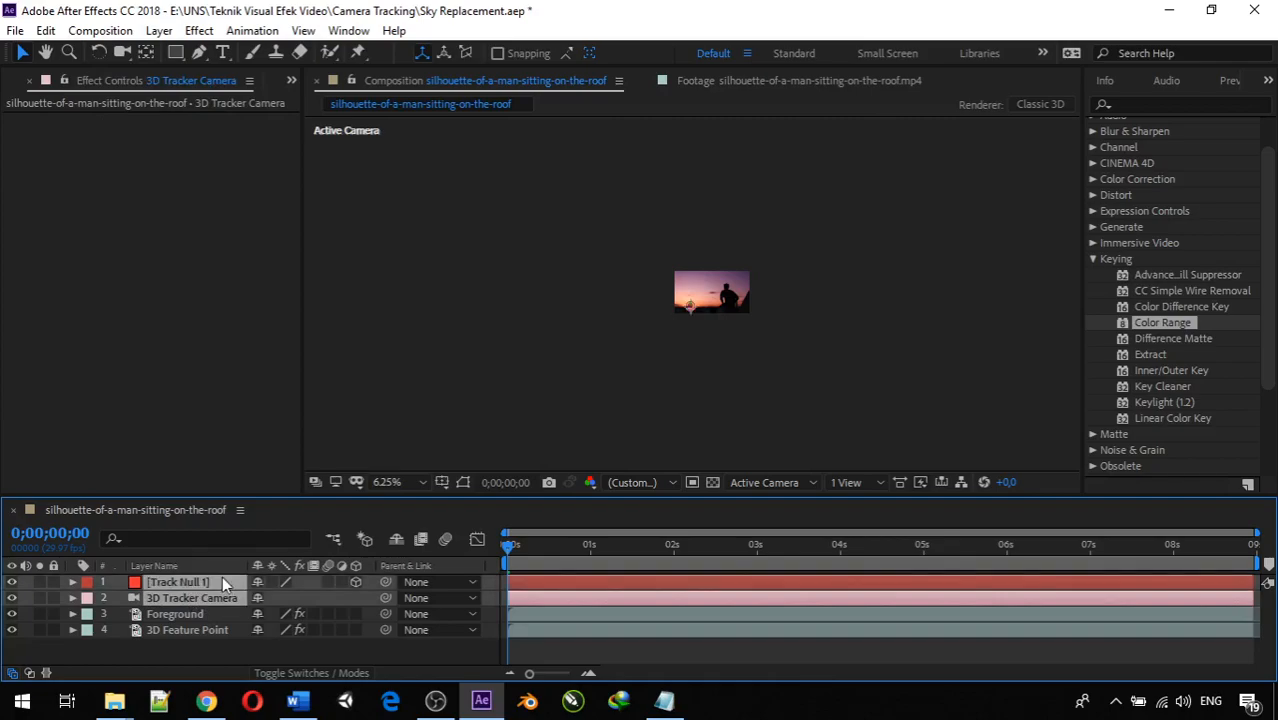
key("Delete")
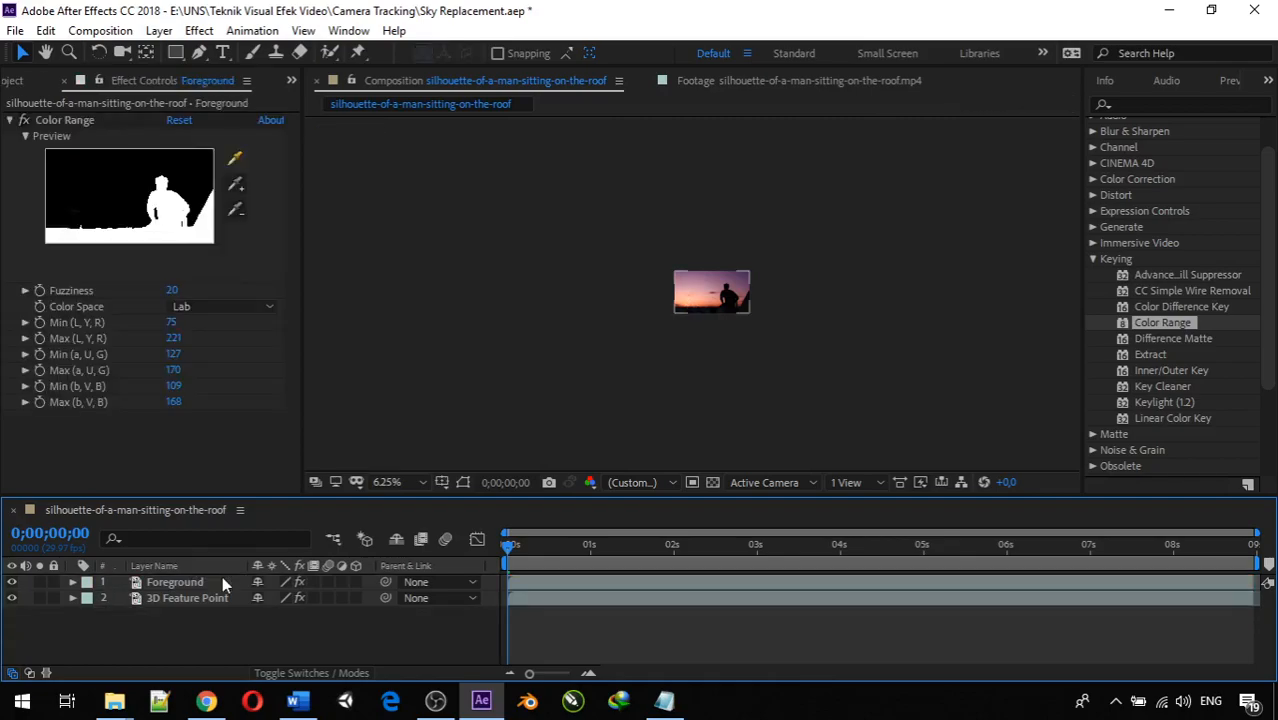
Select the 3D Feature Point layer and switch Render Track Points on and off again to redisplay its selectable track points
scroll(668, 319, "up", 8)
scroll(668, 319, "down", 2)
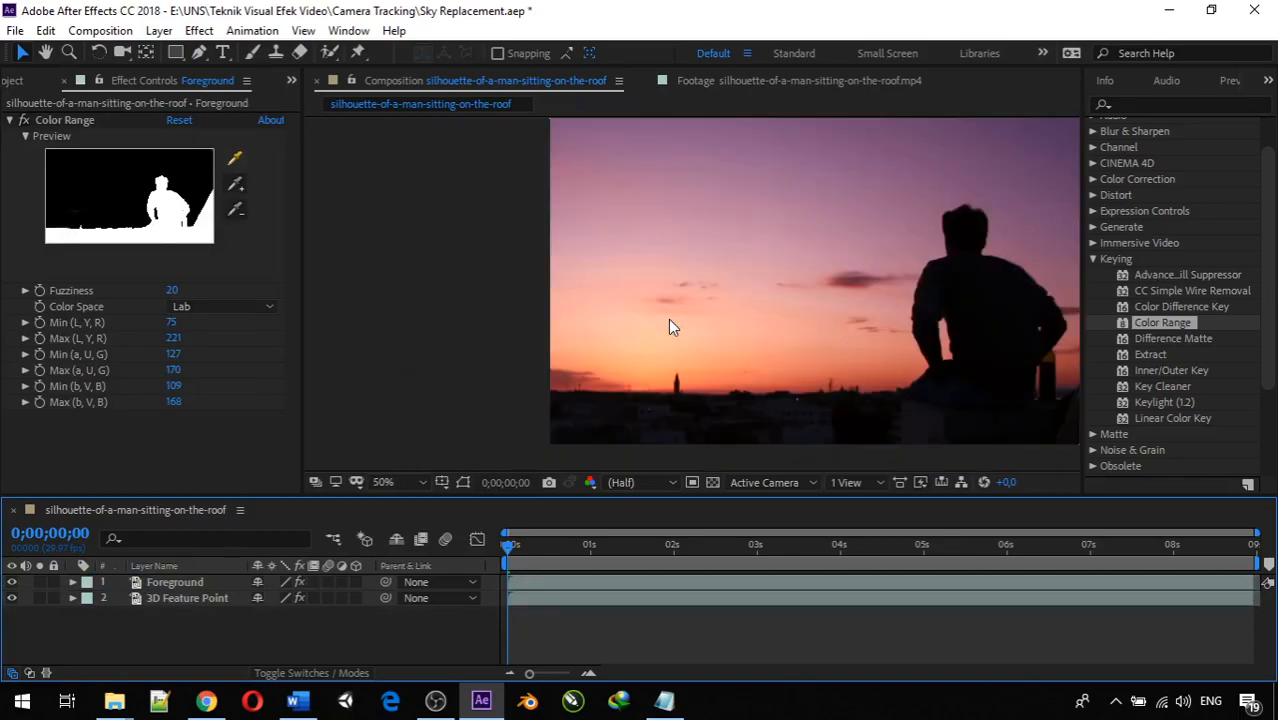
scroll(668, 319, "down", 1)
scroll(668, 319, "up", 1)
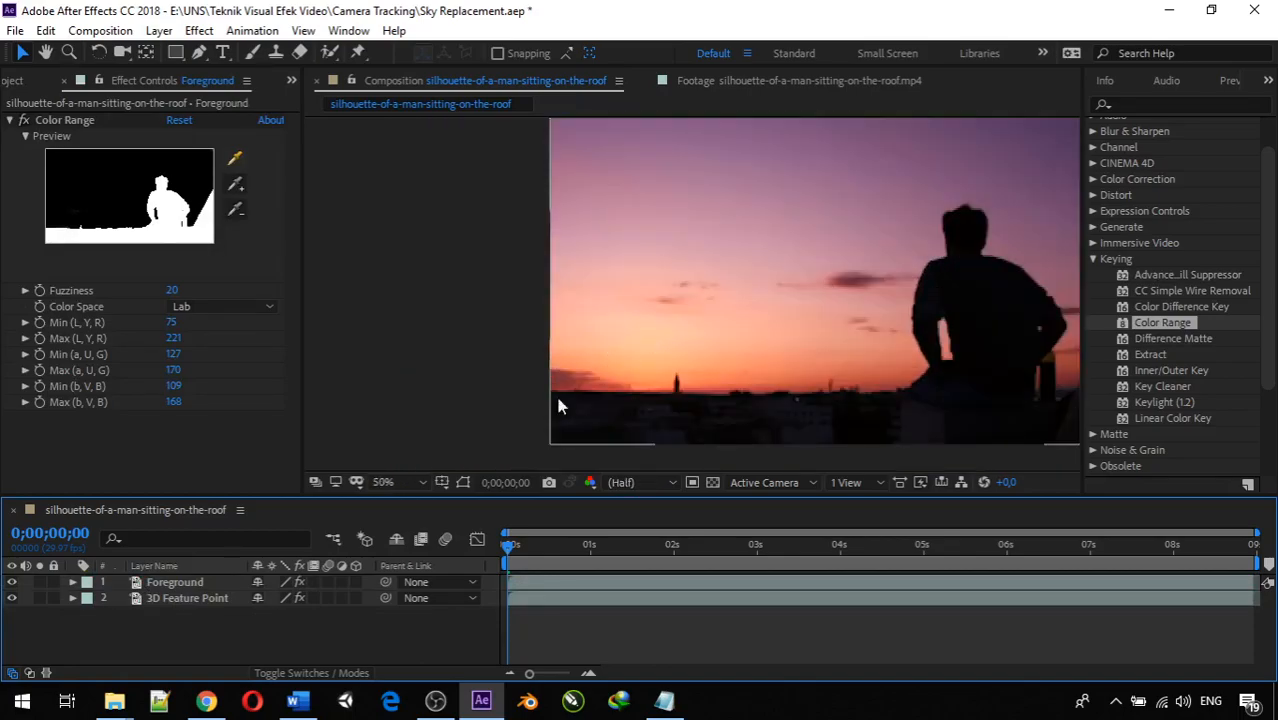
left_click(152, 598)
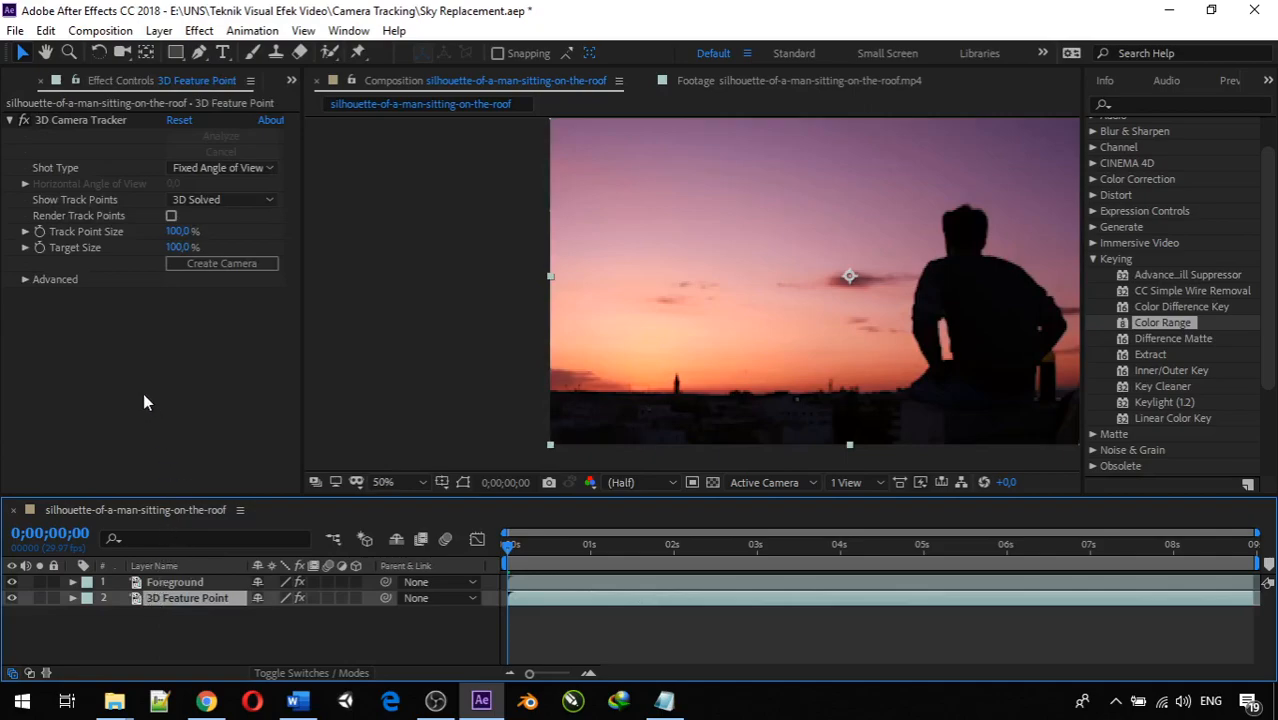
left_click(172, 216)
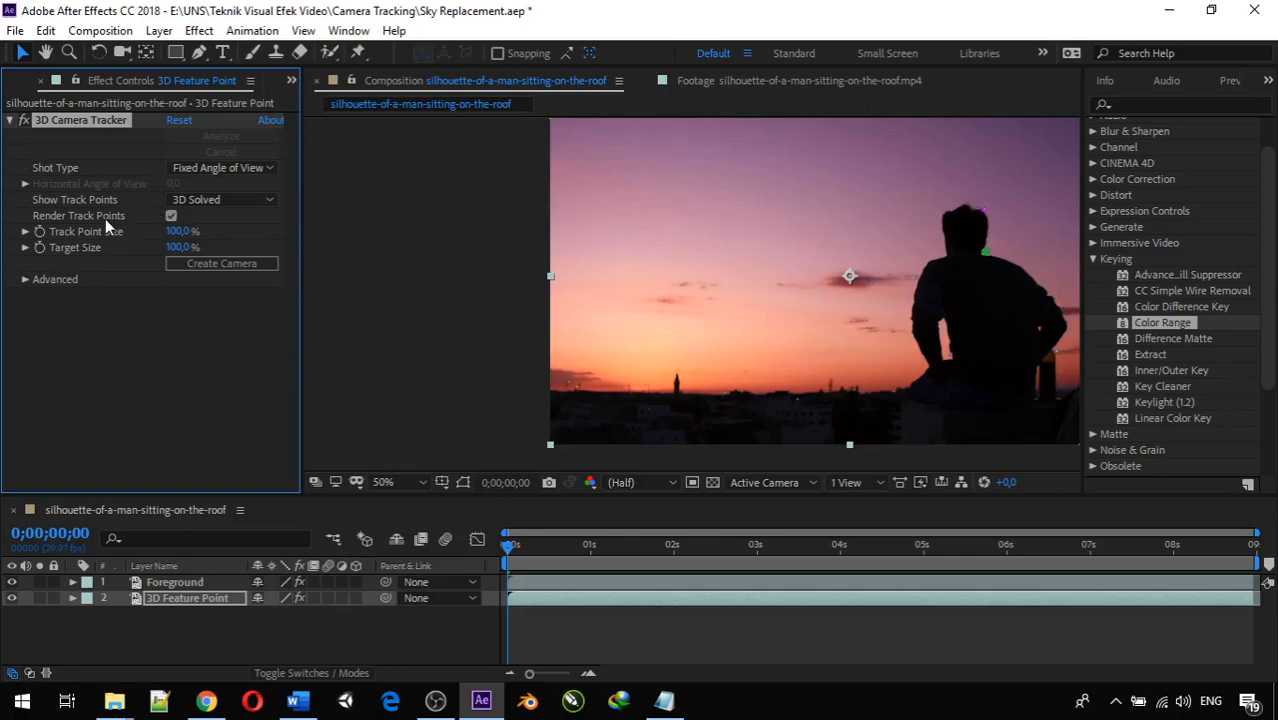
left_click(171, 216)
key("period")
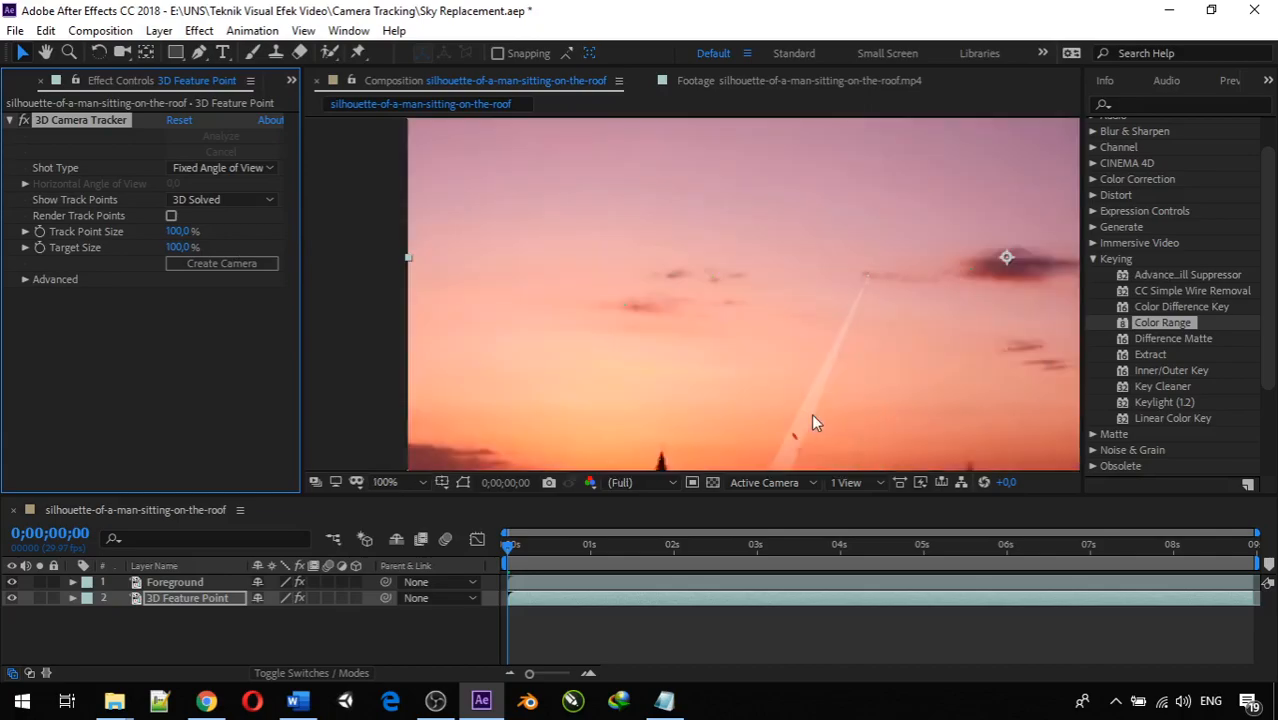
Examine the solved 3D track points around the tower, the horizon and the dark rooftops for a suitable target
key("comma")
scroll(783, 409, "up", 4)
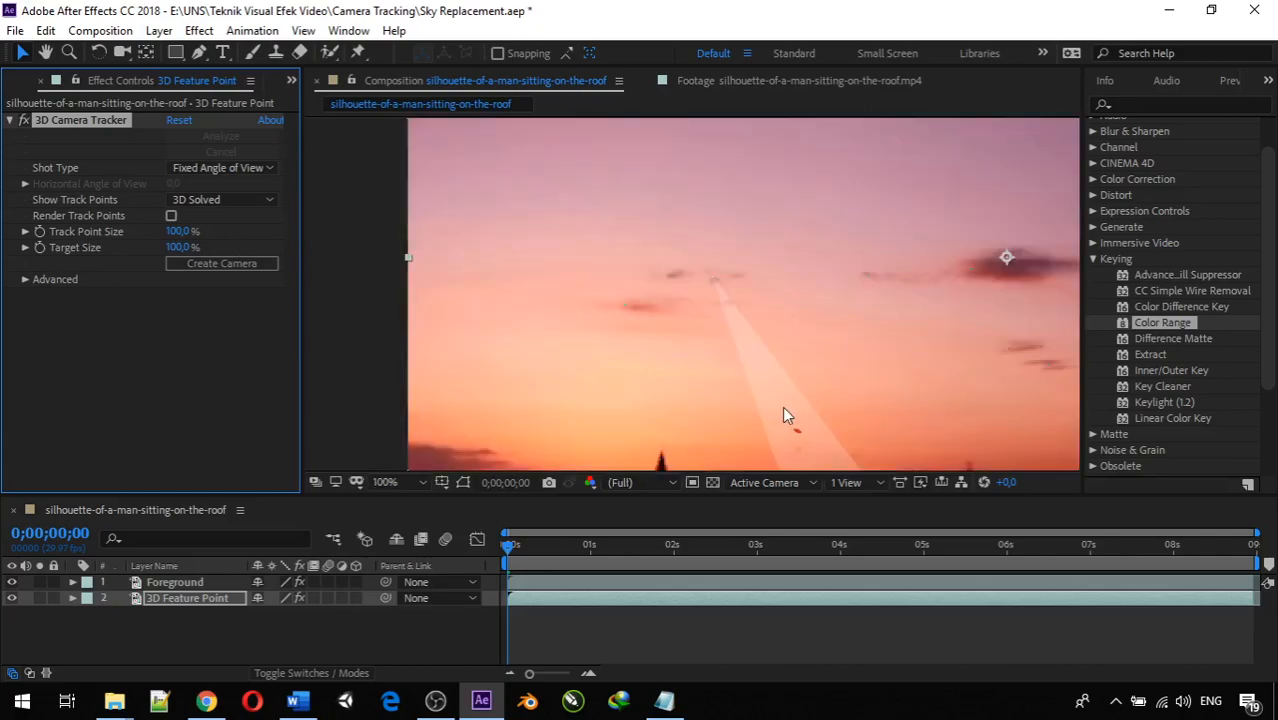
key("h")
left_click_drag(787, 381, 839, 206)
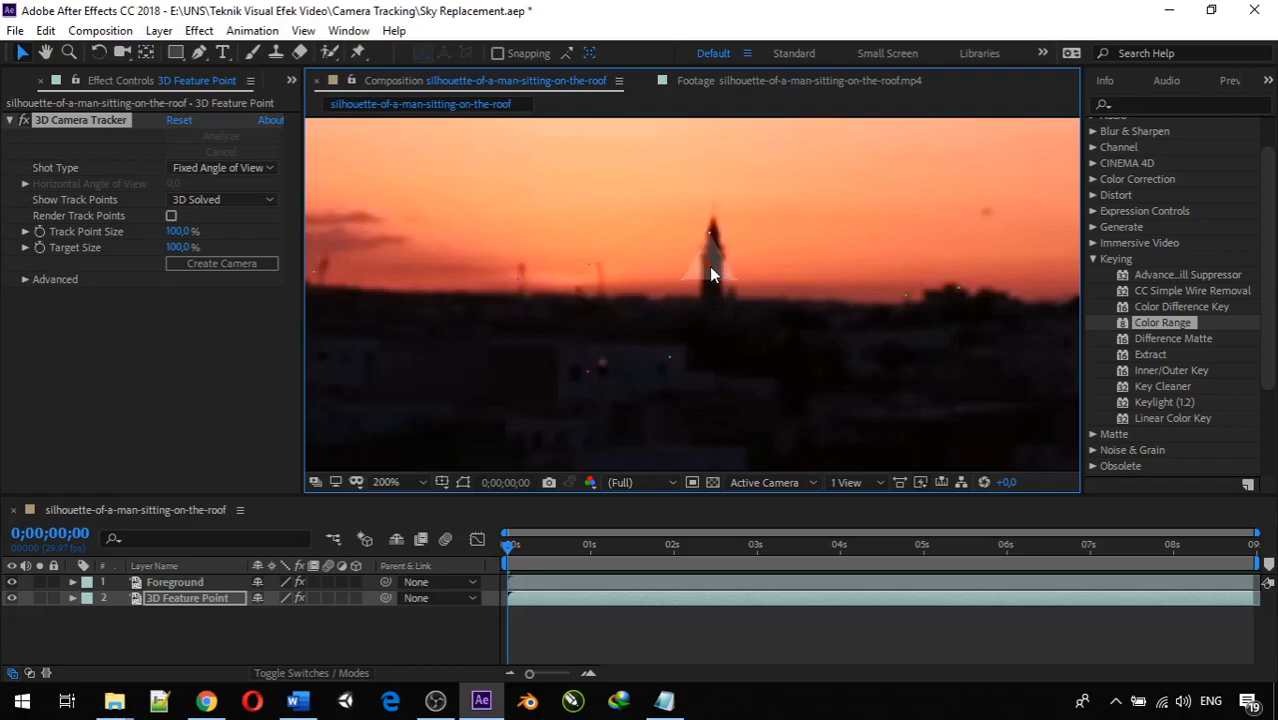
scroll(707, 270, "up", 3)
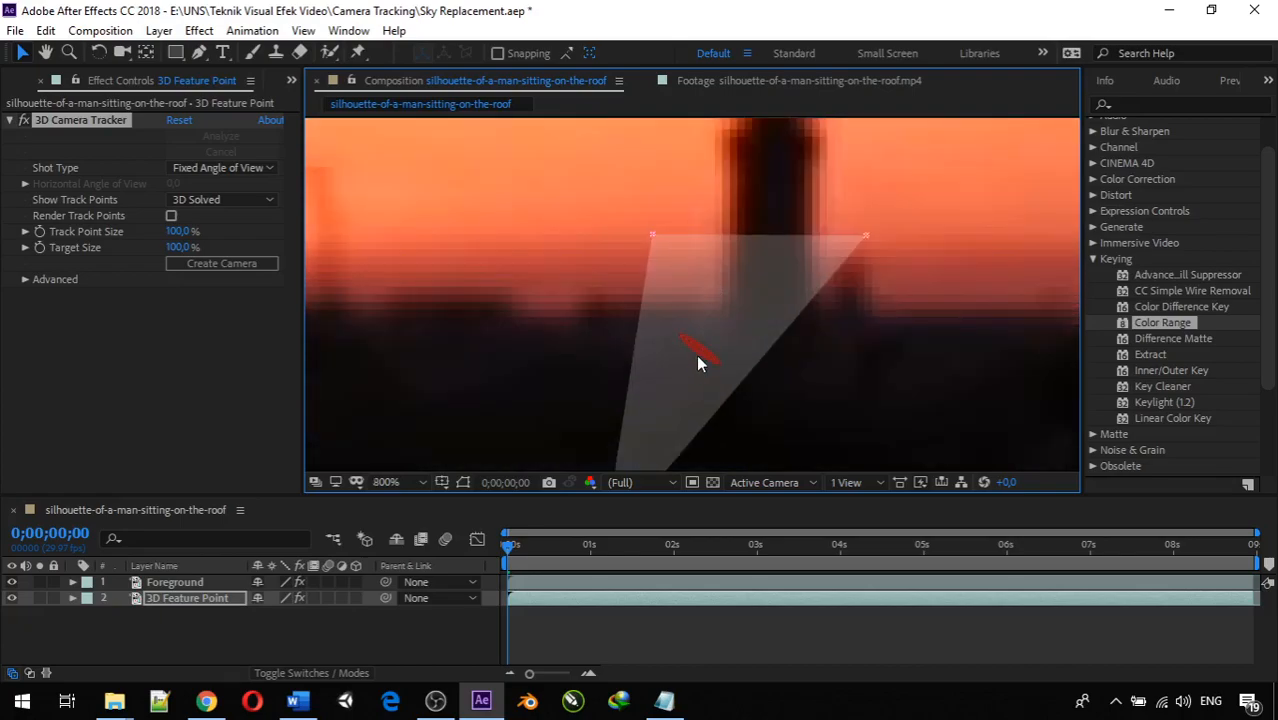
scroll(730, 348, "down", 2)
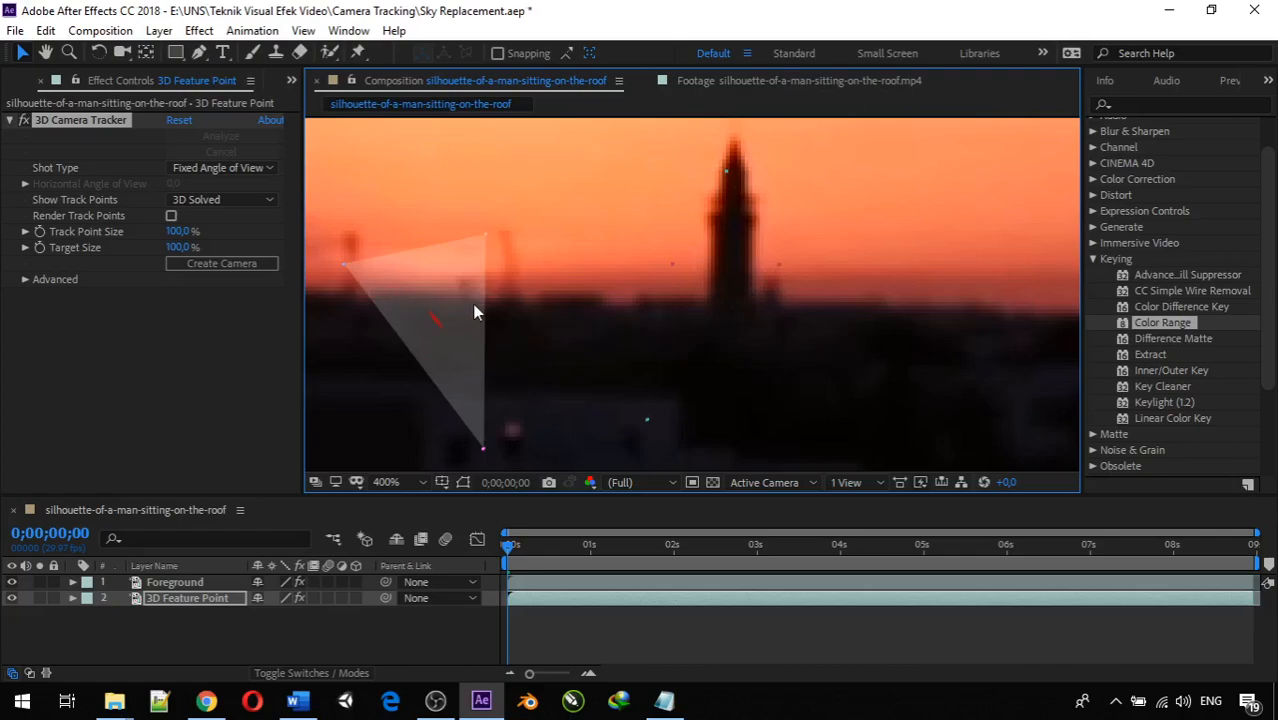
scroll(402, 235, "down", 4)
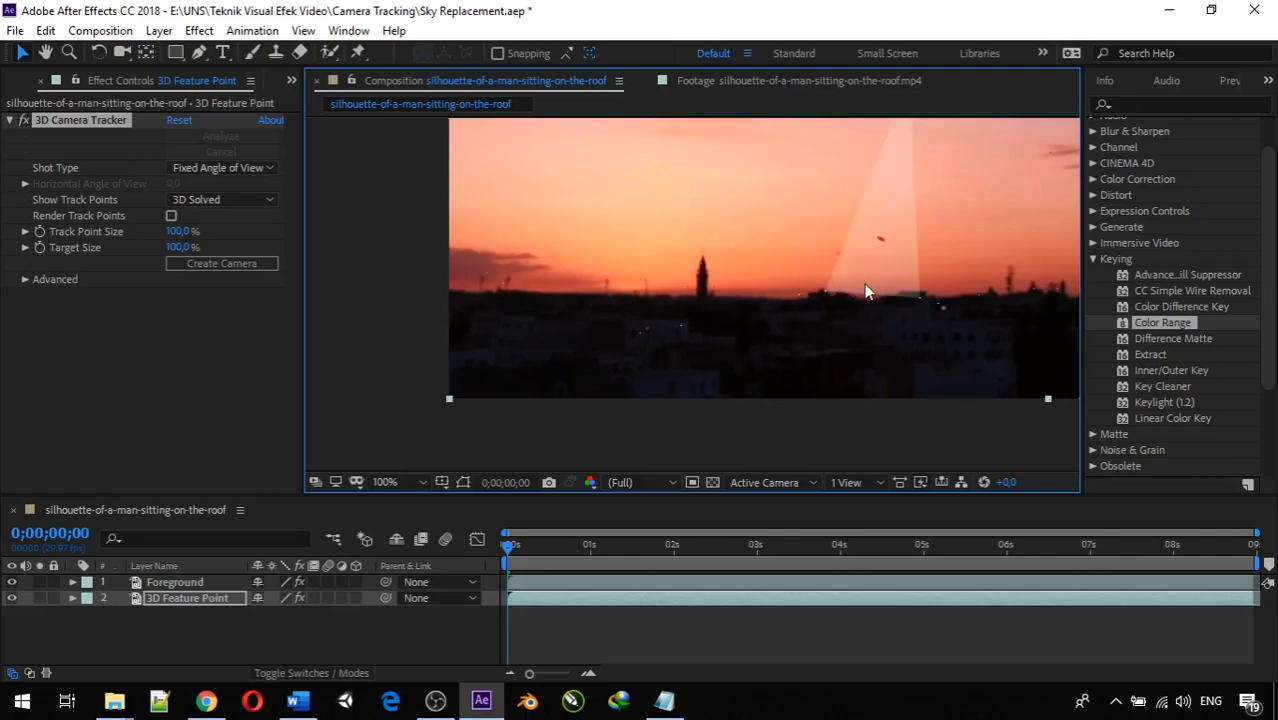
scroll(866, 291, "down", 2)
scroll(866, 291, "up", 2)
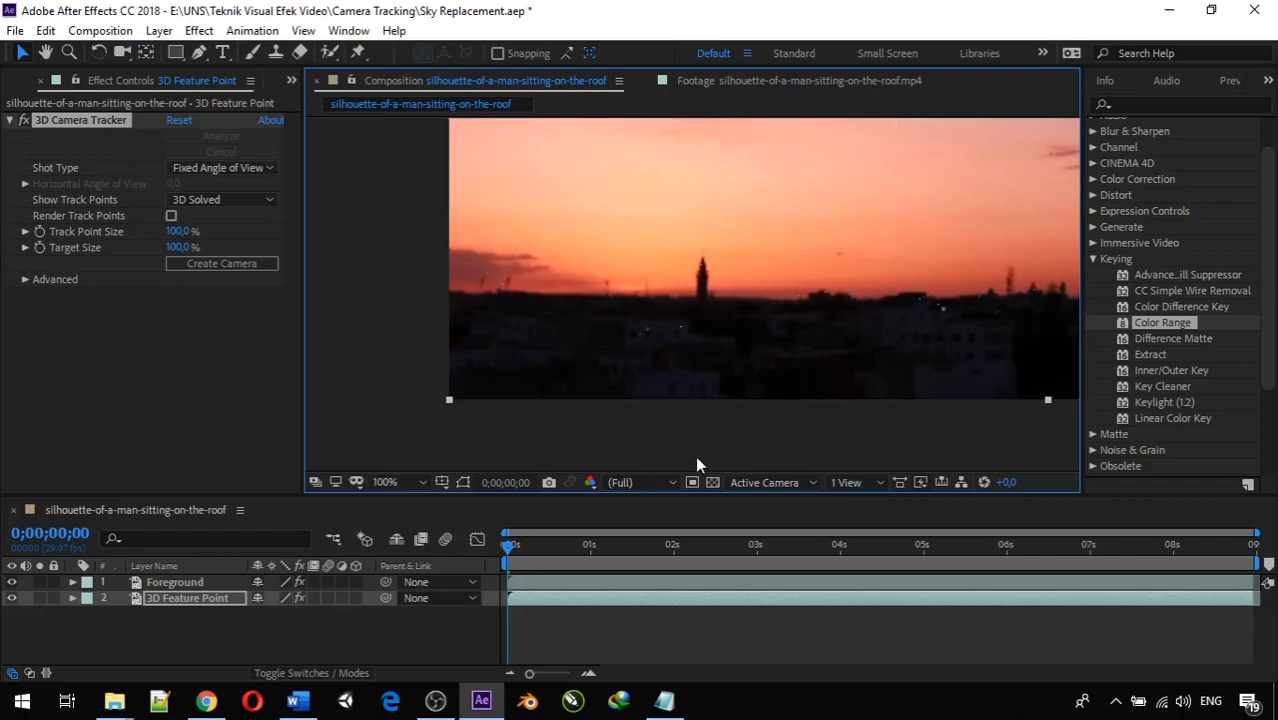
Scrub through the footage to examine how the track points along the skyline hold over time, ending at 0;00;00;04
left_click_drag(504, 534, 862, 540)
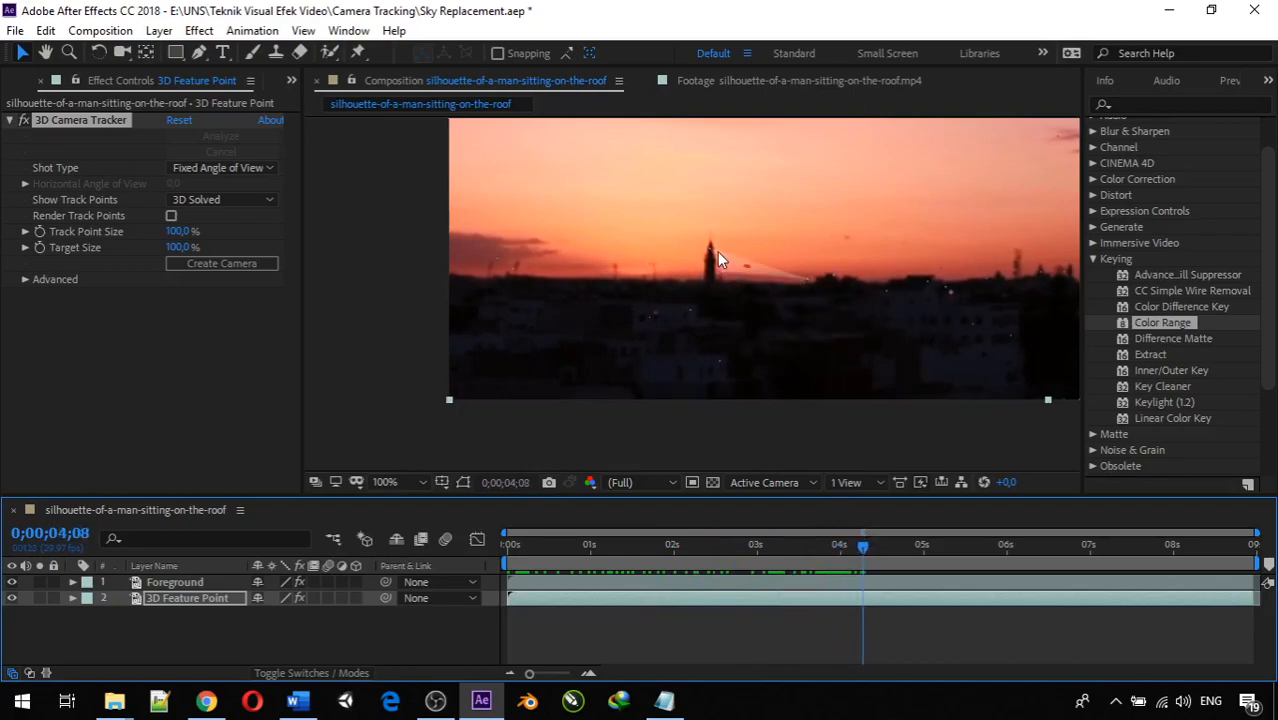
left_click_drag(863, 546, 735, 548)
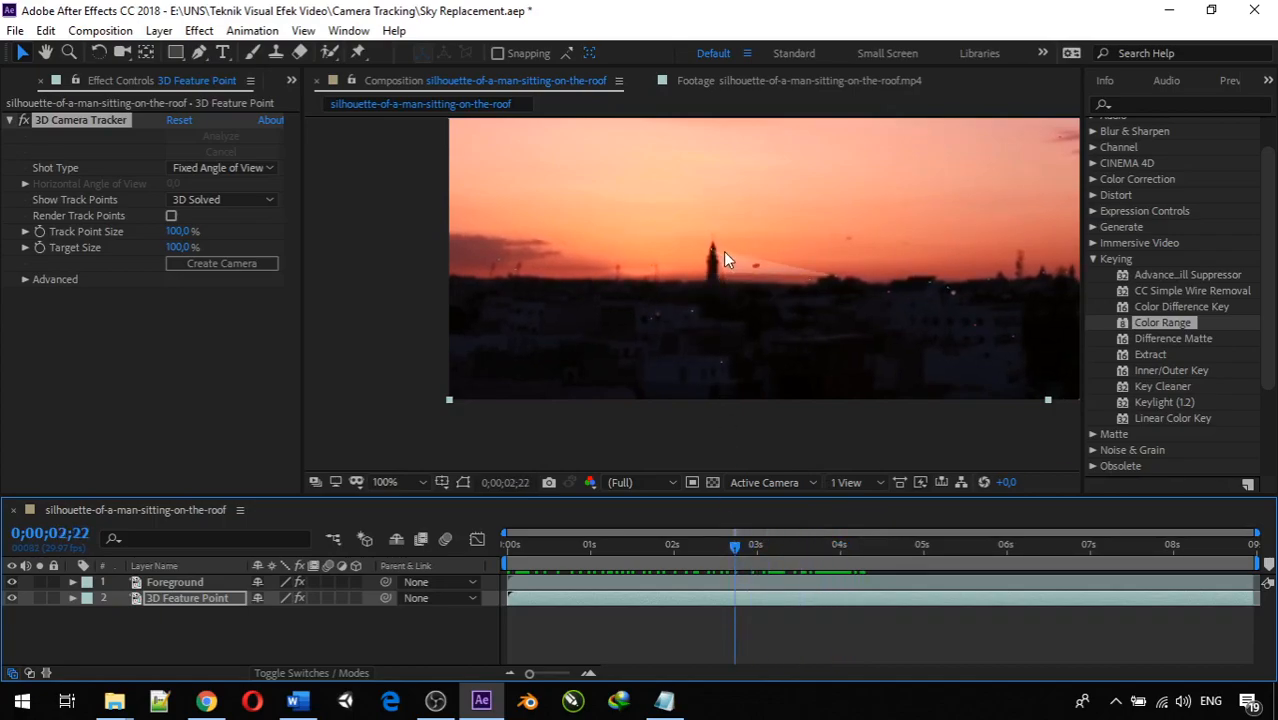
left_click_drag(736, 547, 523, 546)
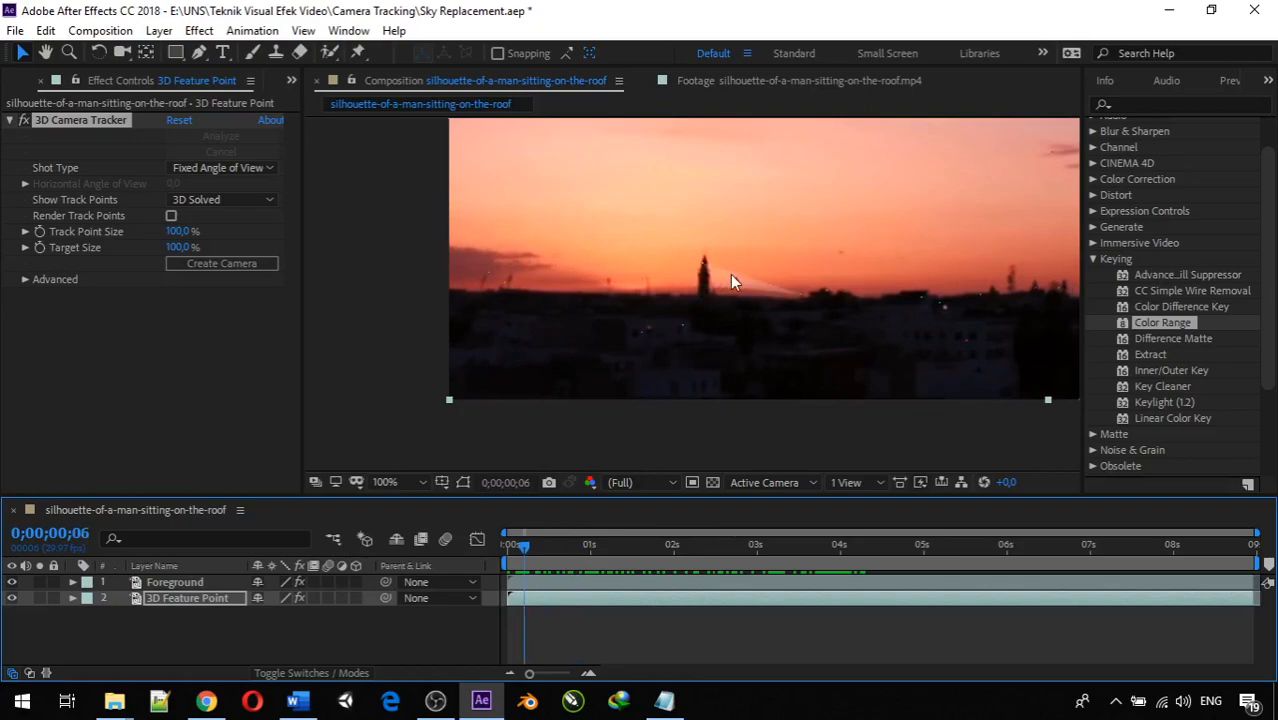
scroll(734, 285, "up", 4)
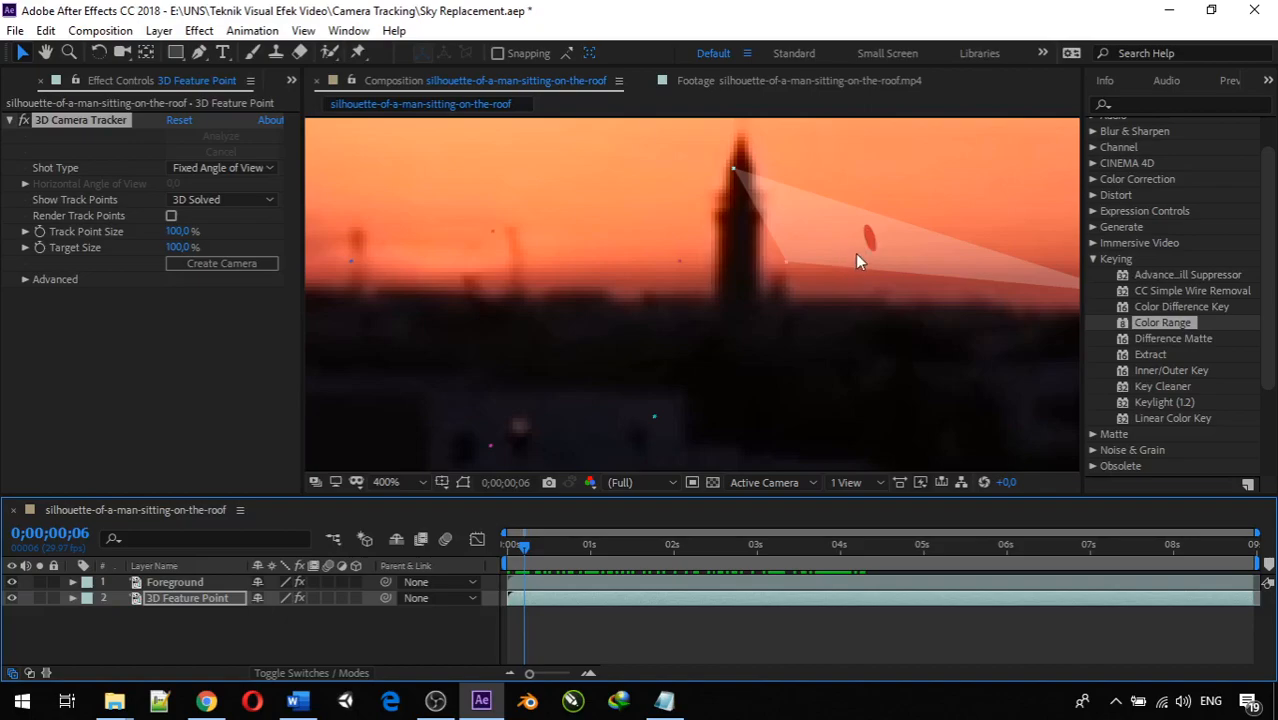
scroll(854, 253, "down", 2)
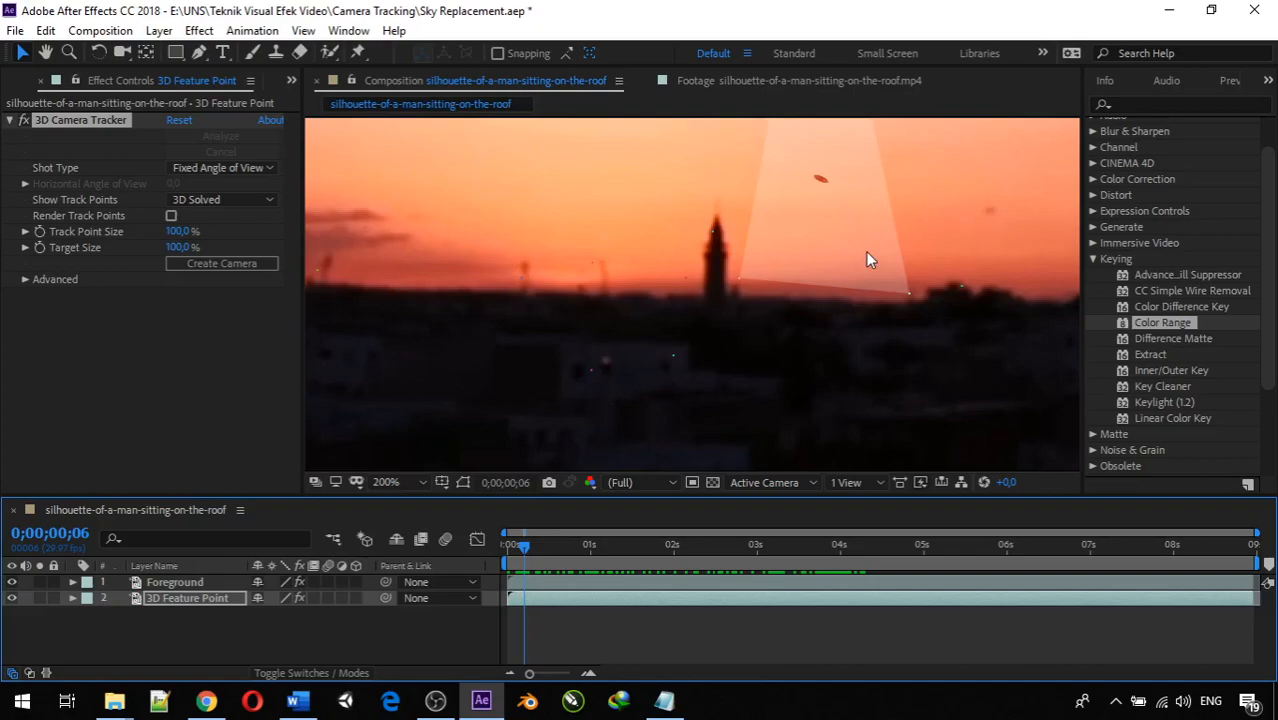
left_click_drag(635, 545, 1175, 545)
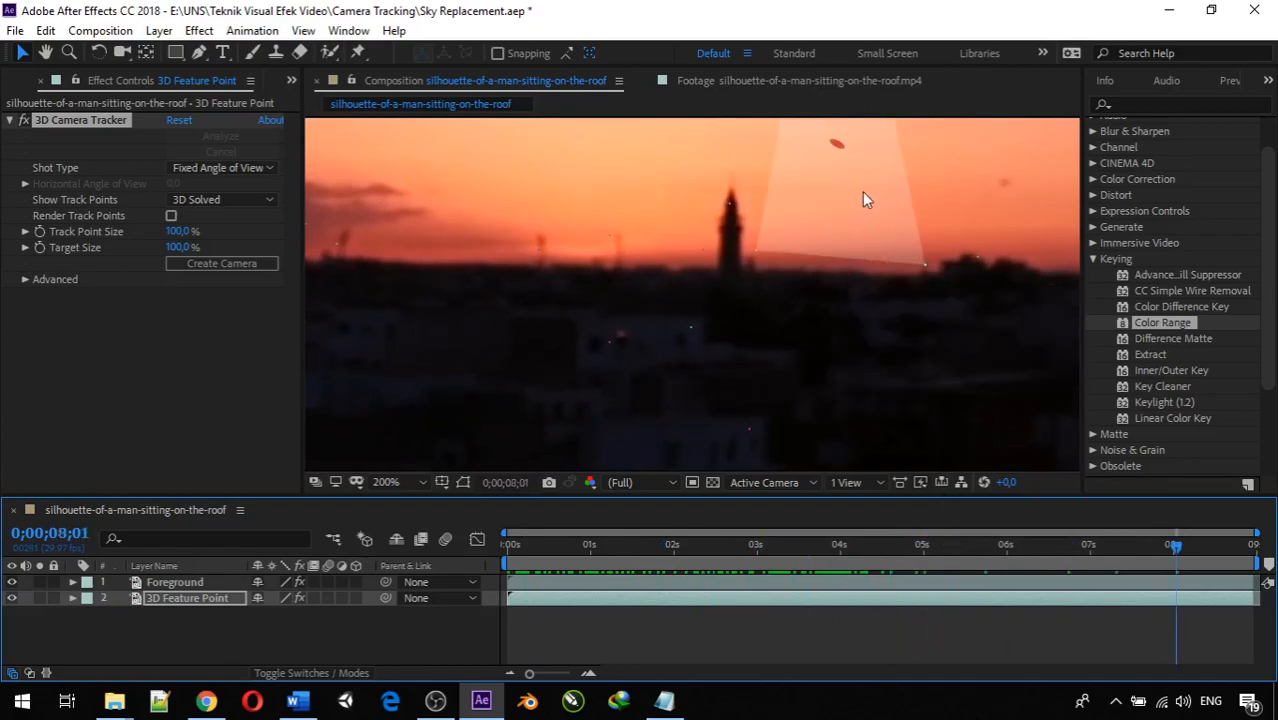
left_click_drag(1177, 546, 1233, 556)
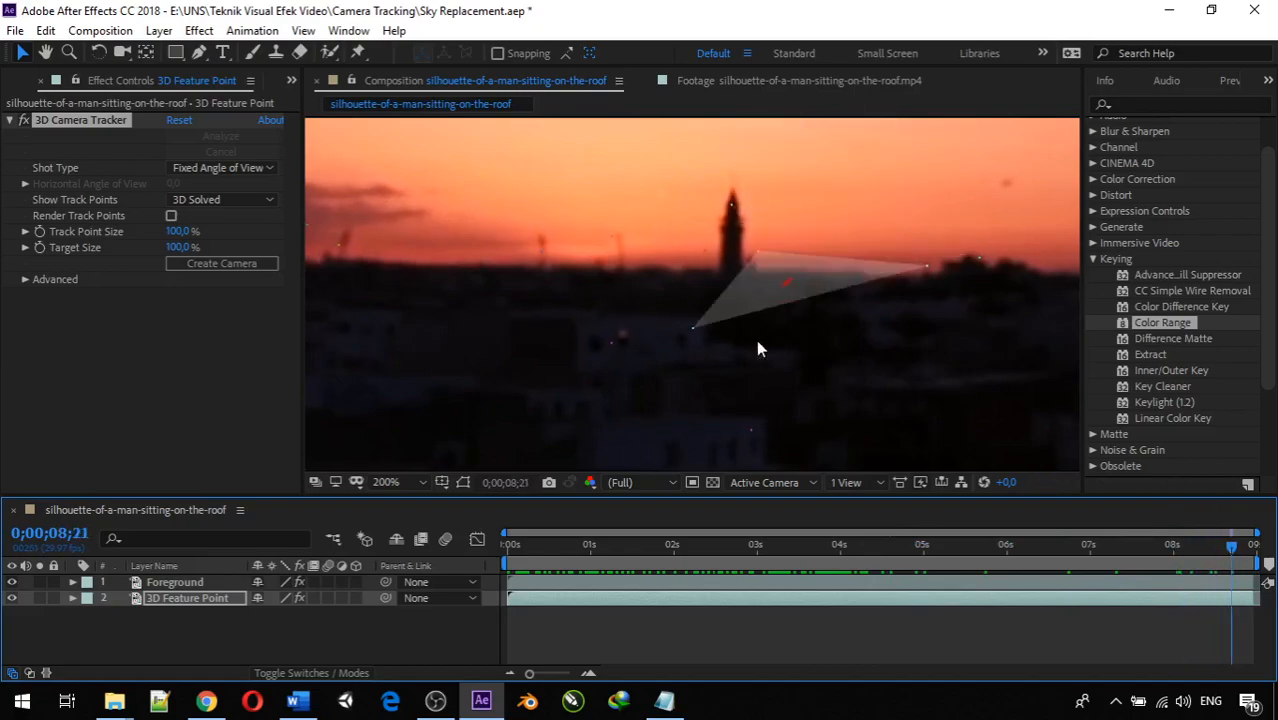
left_click(562, 544)
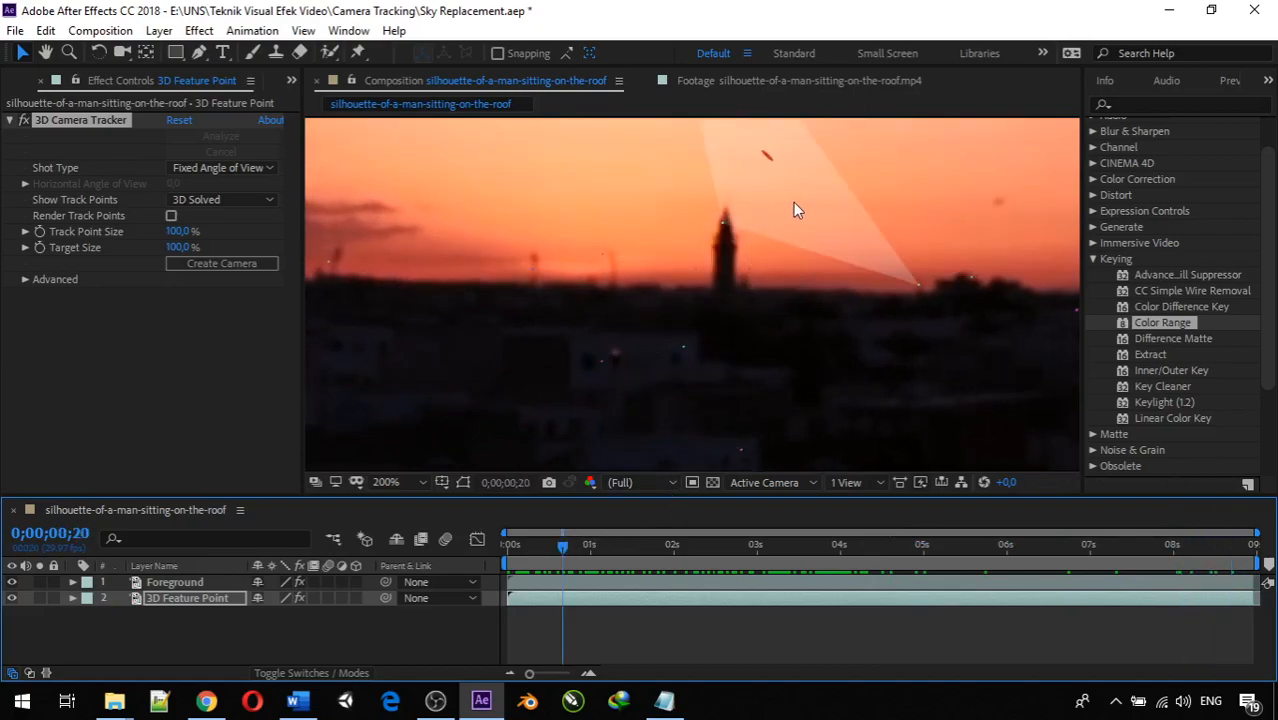
left_click(538, 554)
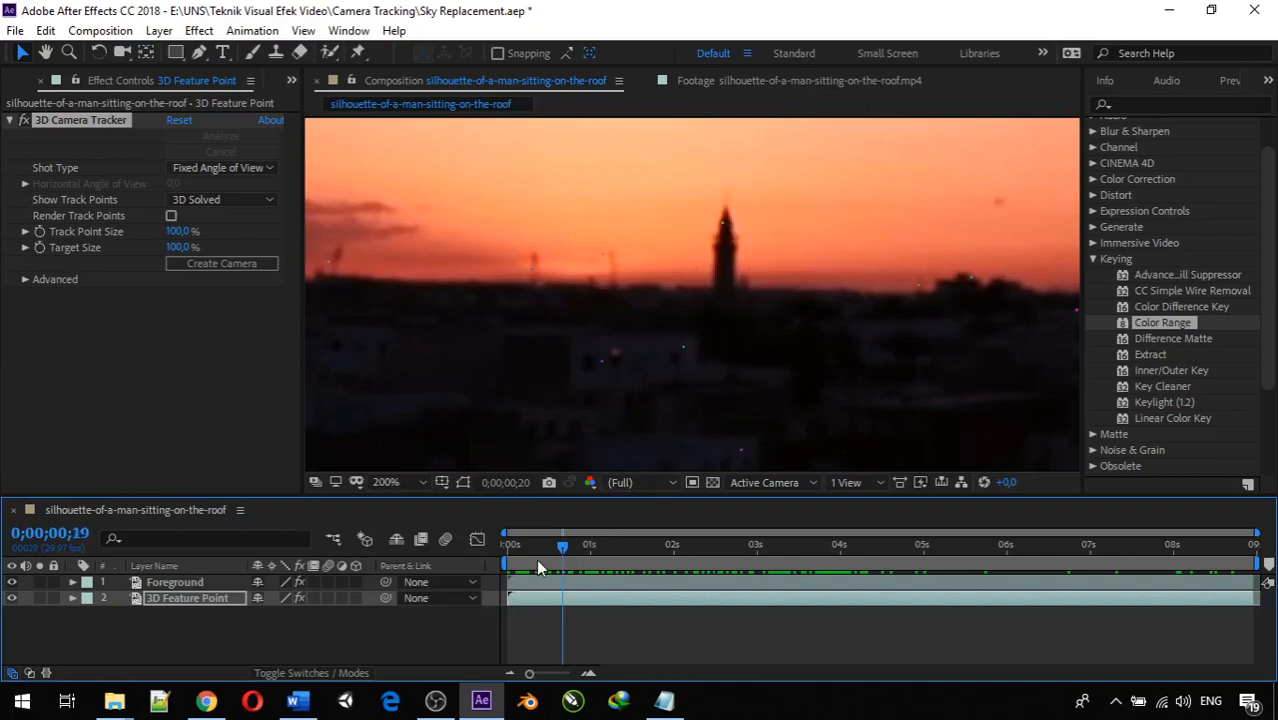
left_click(522, 560)
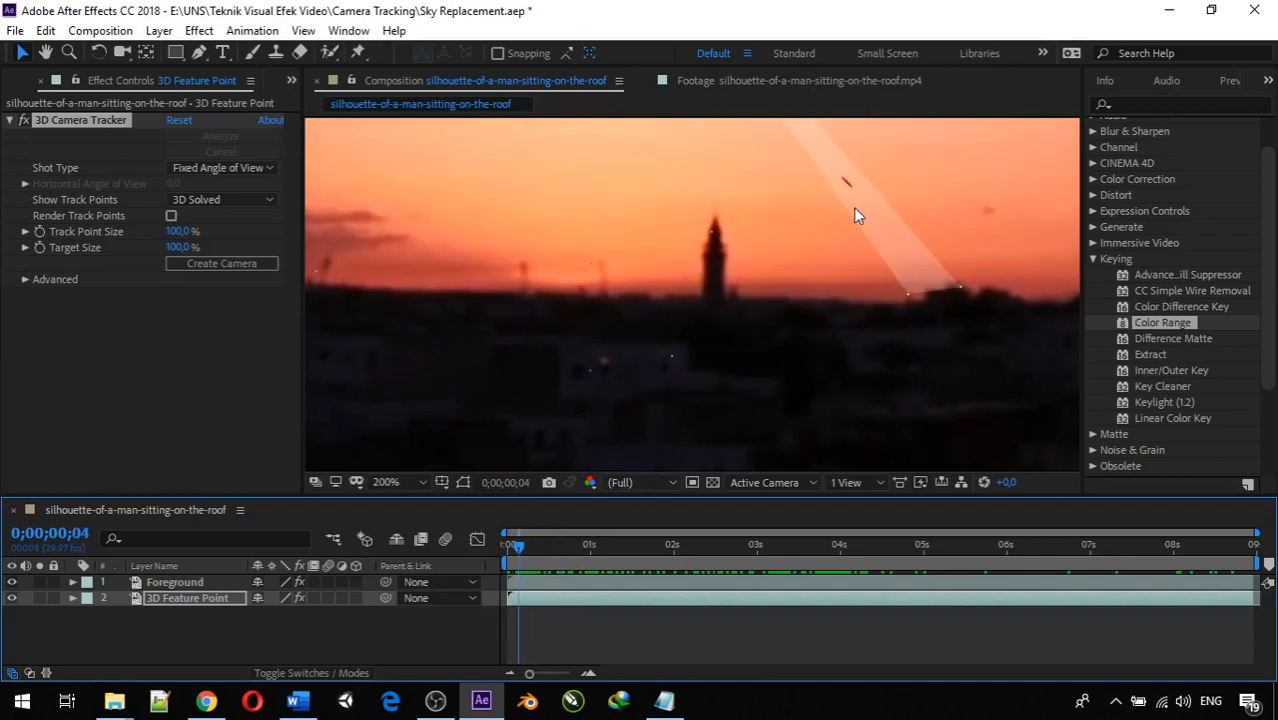
Create a null and camera from the track-point target above the skyline, to the right of the tower
scroll(832, 211, "down", 1)
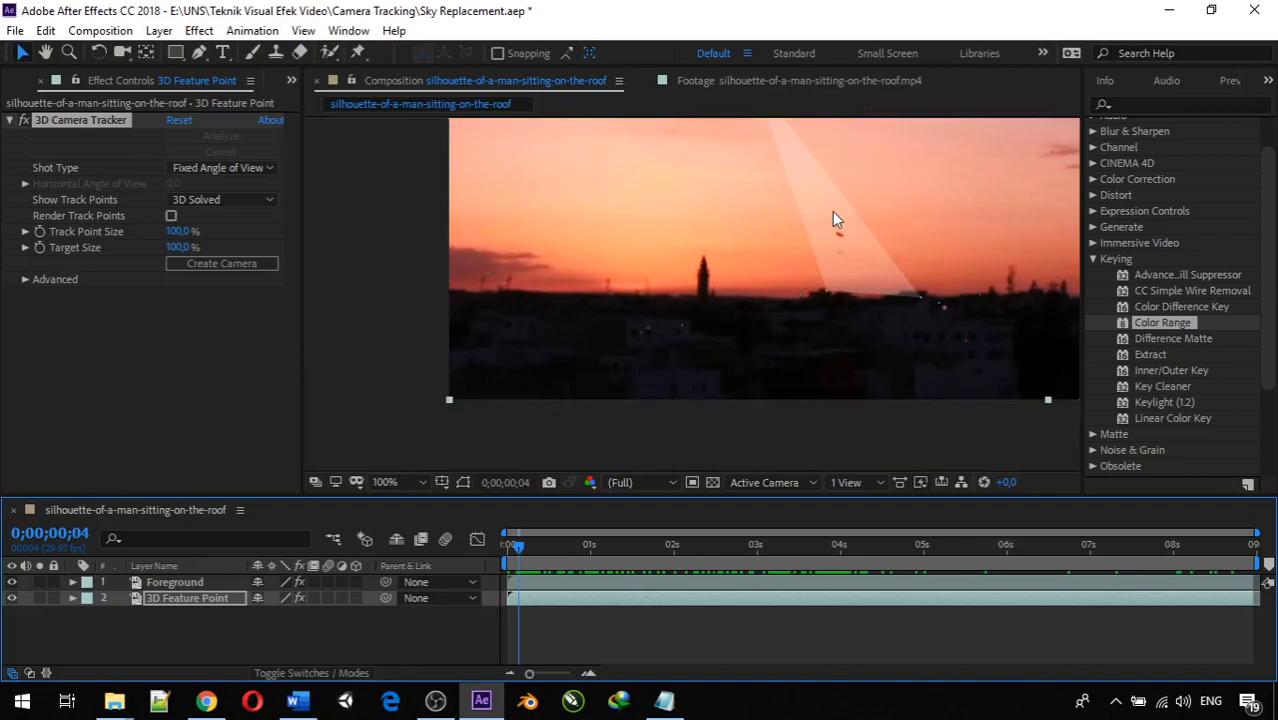
scroll(872, 247, "down", 3)
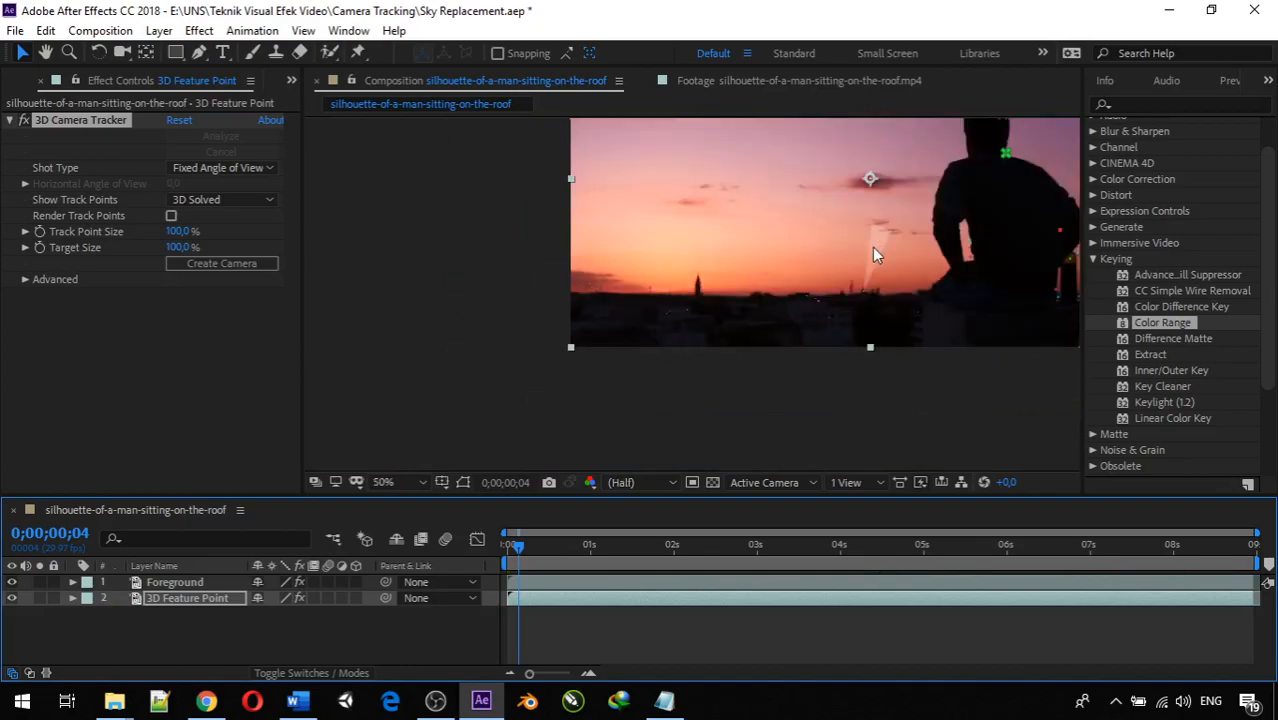
scroll(829, 266, "up", 3)
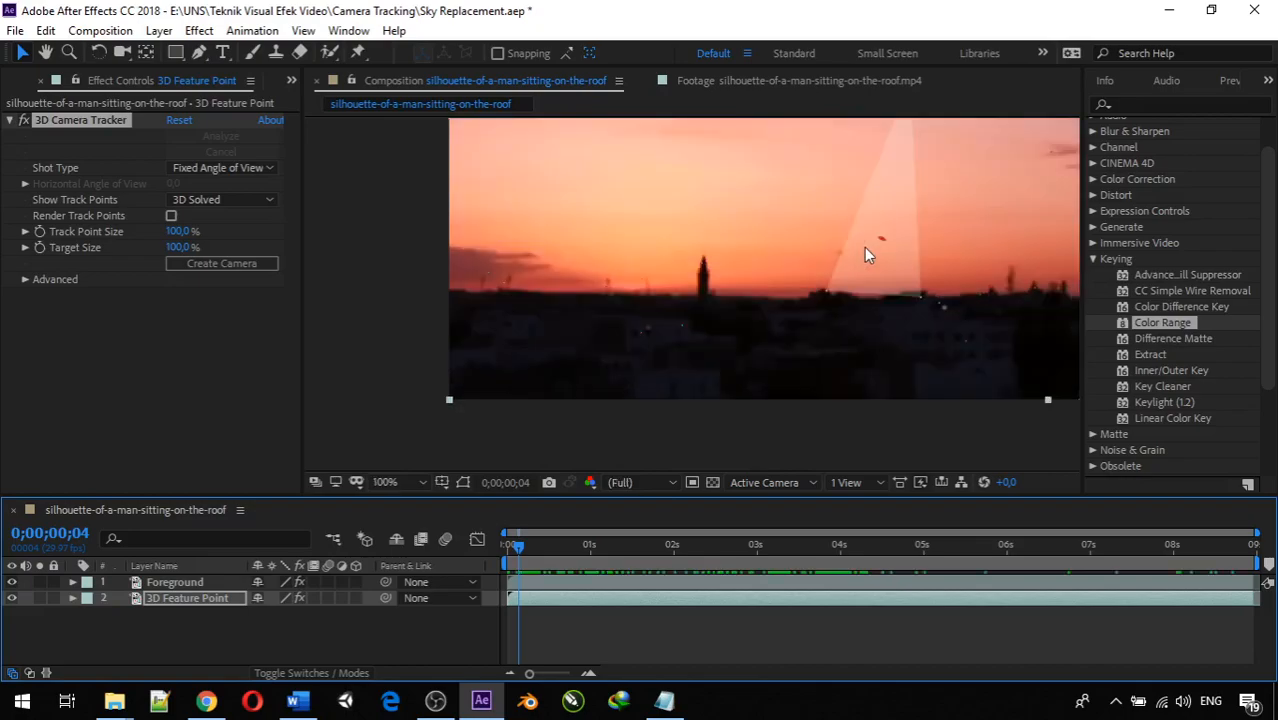
left_click(870, 244)
scroll(870, 244, "up", 1)
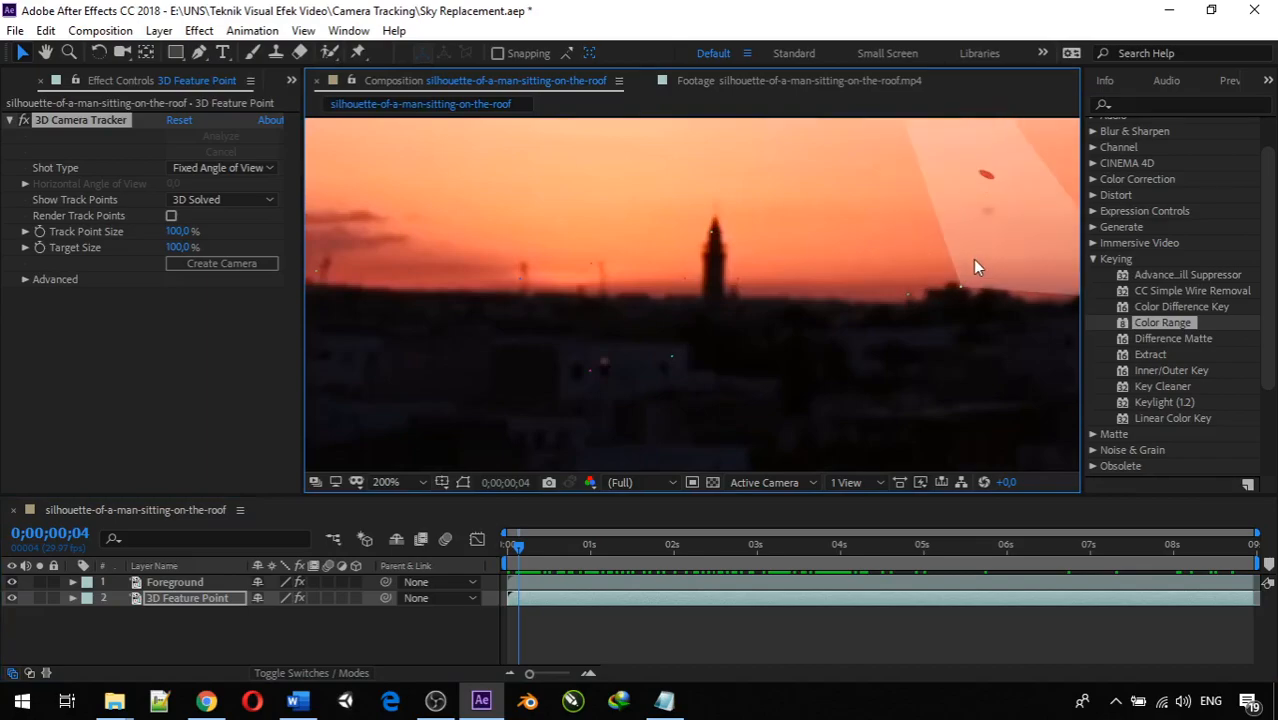
key("space")
left_click_drag(973, 259, 940, 266)
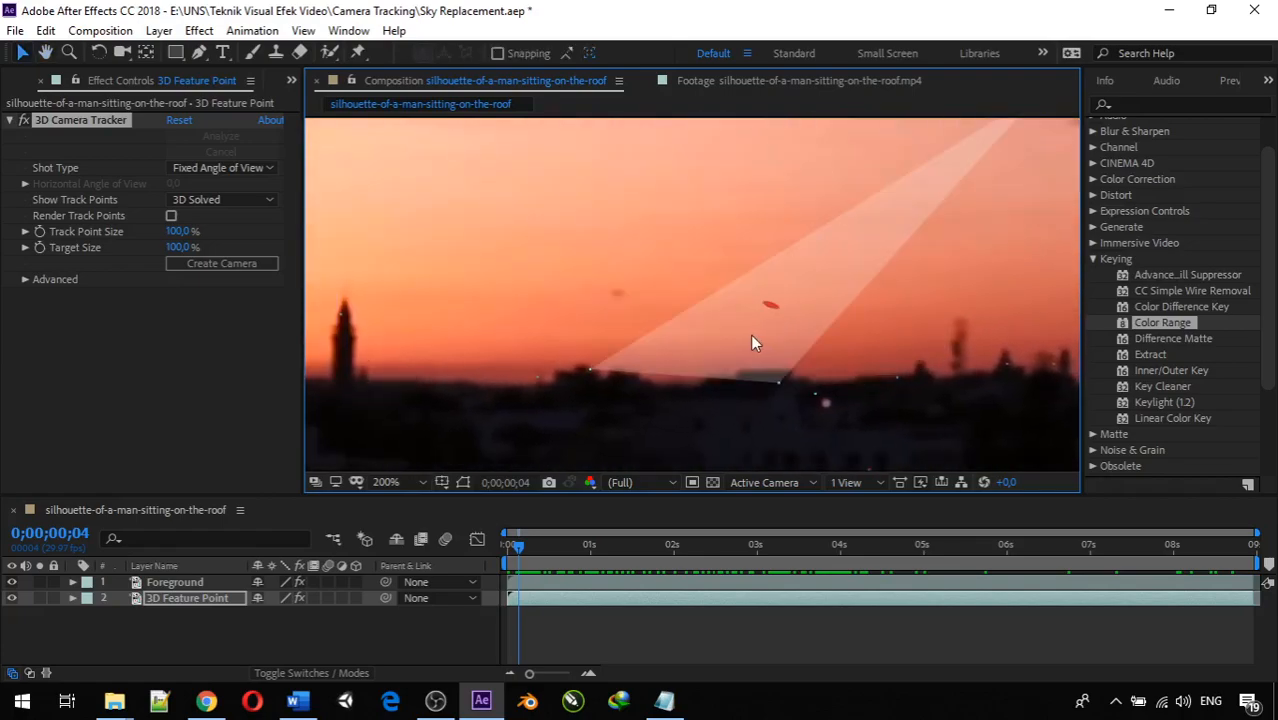
left_click(697, 308)
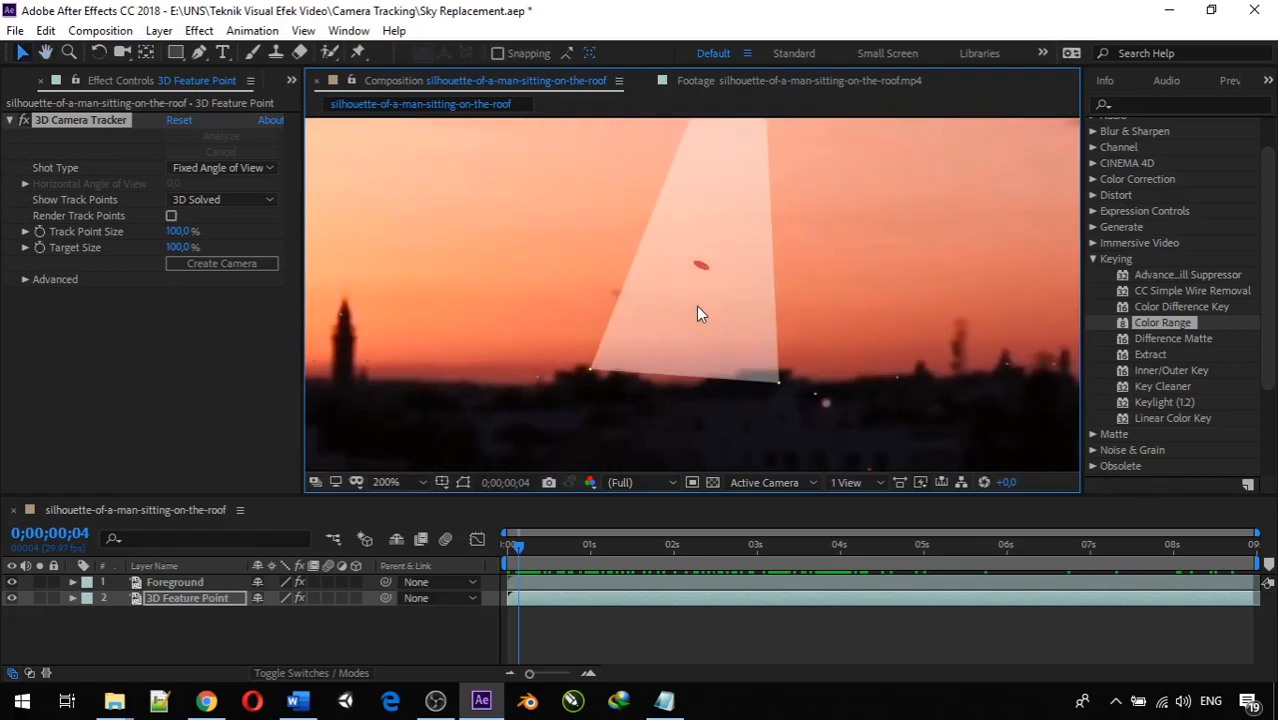
right_click(699, 313)
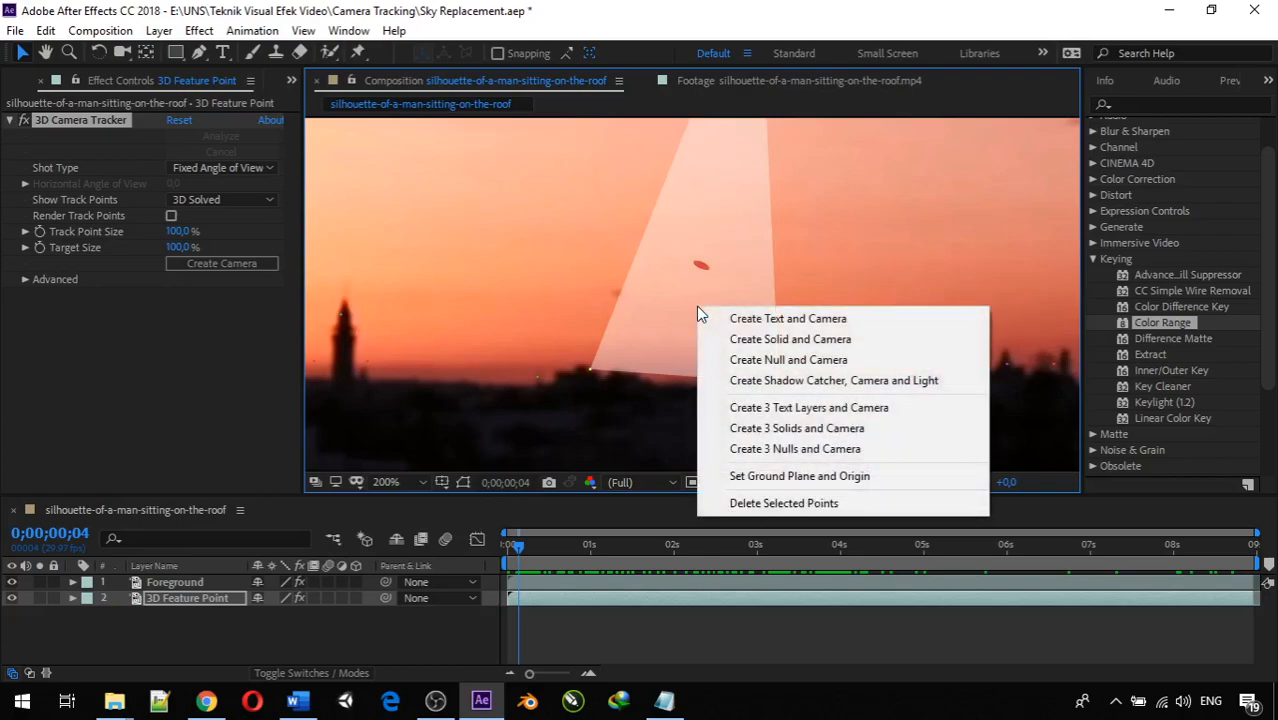
left_click(761, 362)
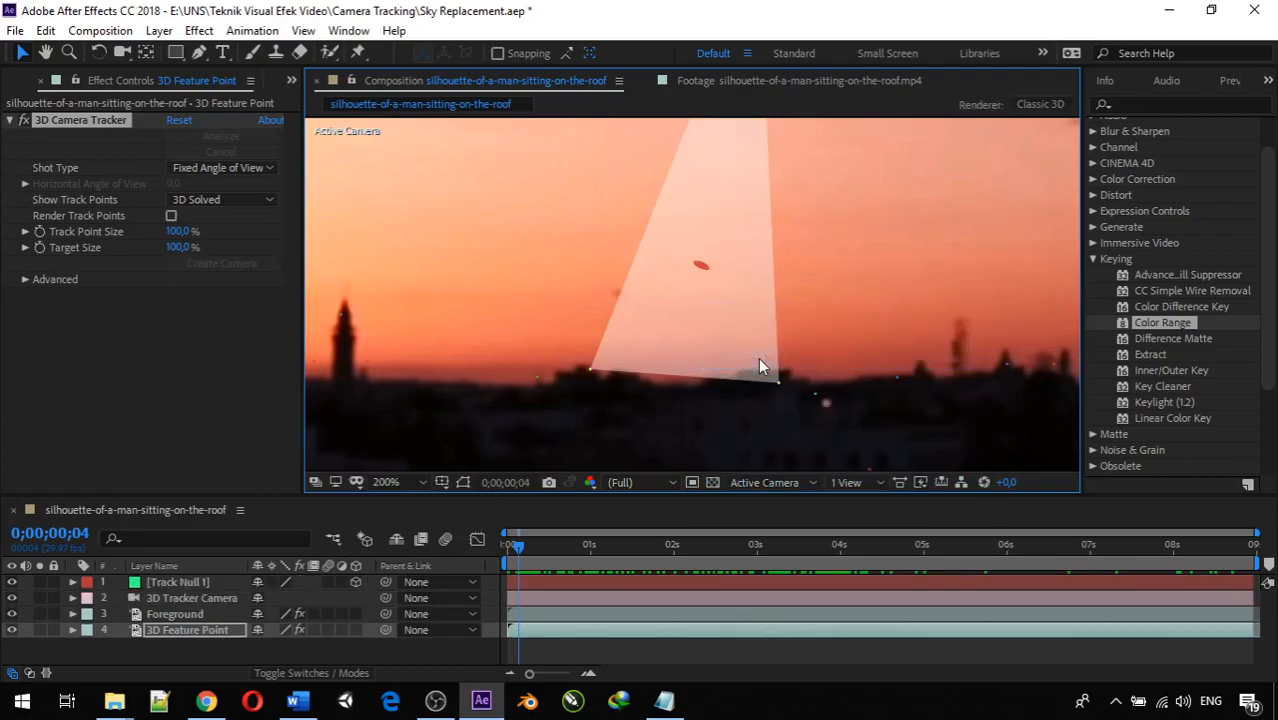
Add sky2.jpg to the composition between the Foreground and 3D Feature Point layers
left_click(158, 583)
left_click(162, 596)
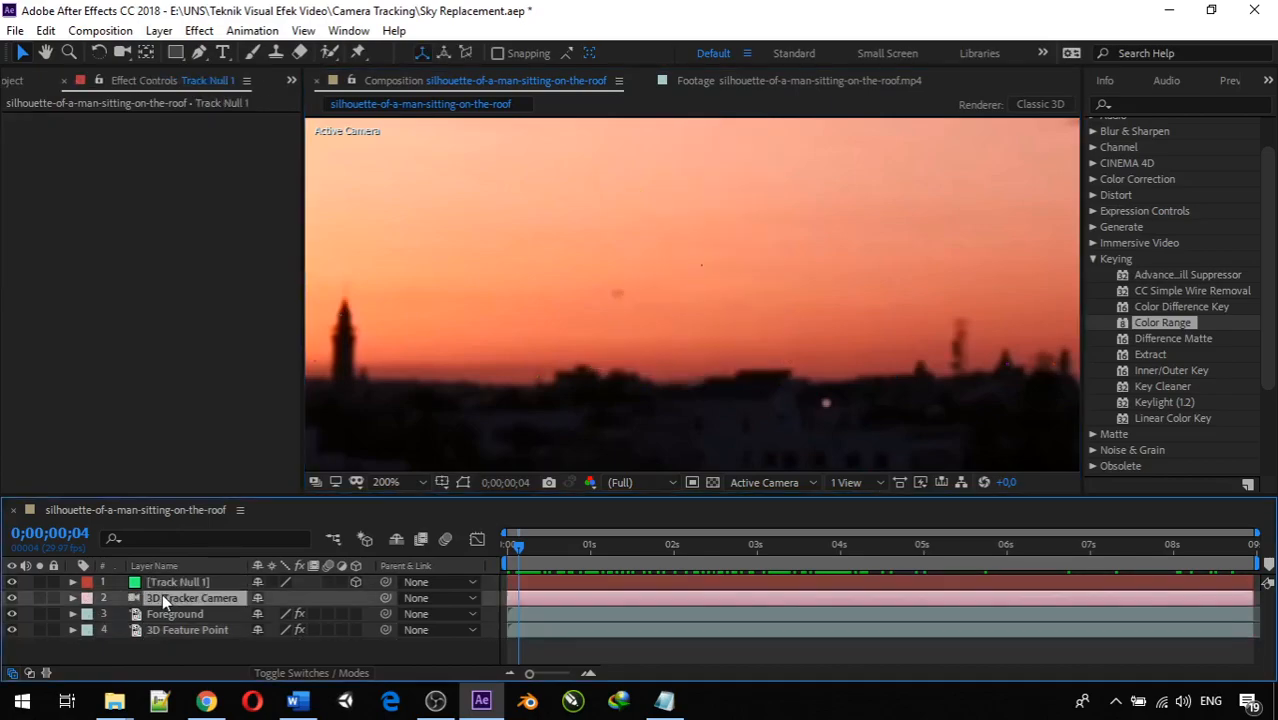
left_click(292, 79)
left_click(330, 103)
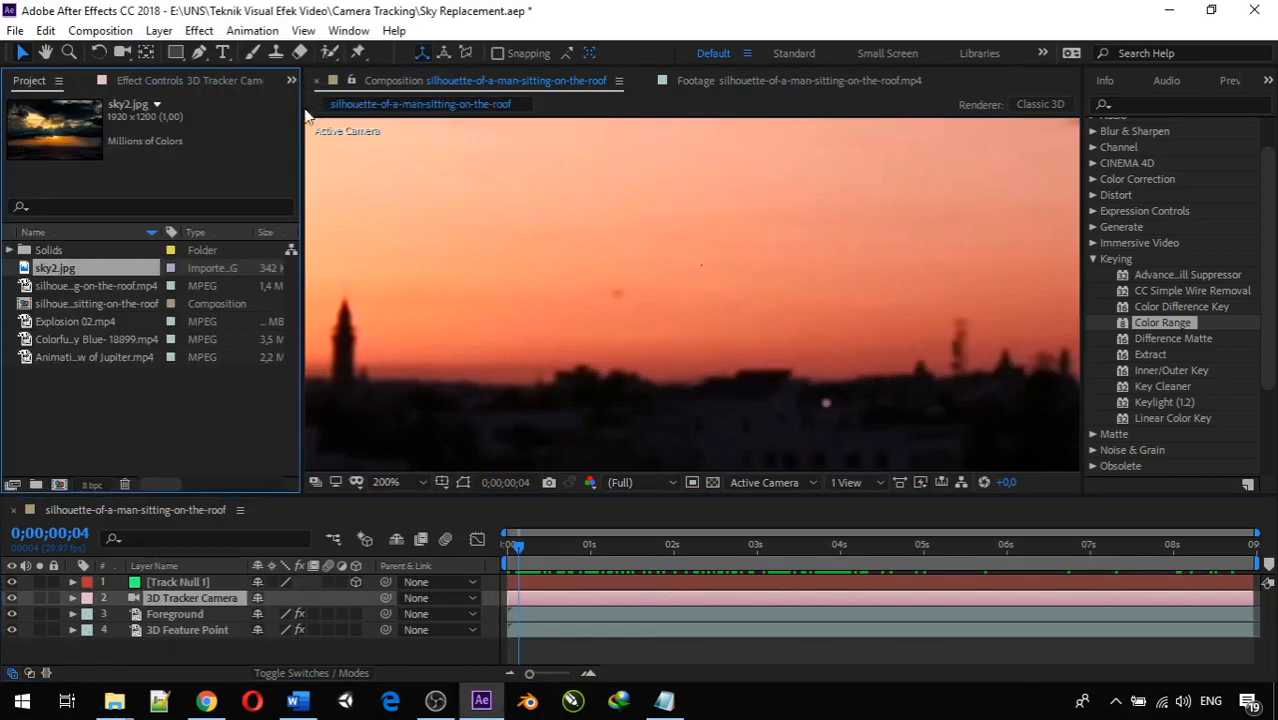
left_click_drag(70, 271, 135, 630)
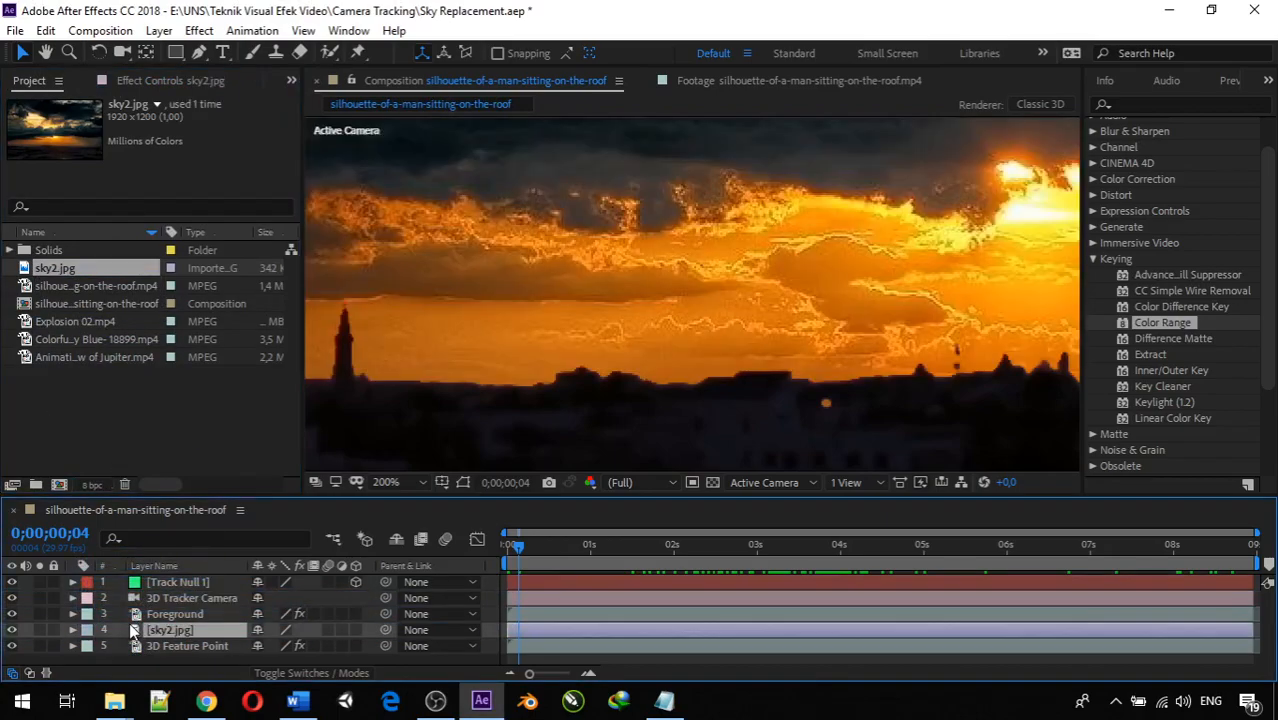
Parent the sky2.jpg layer to Track Null 1 and make it a 3D layer
scroll(531, 337, "down", 4)
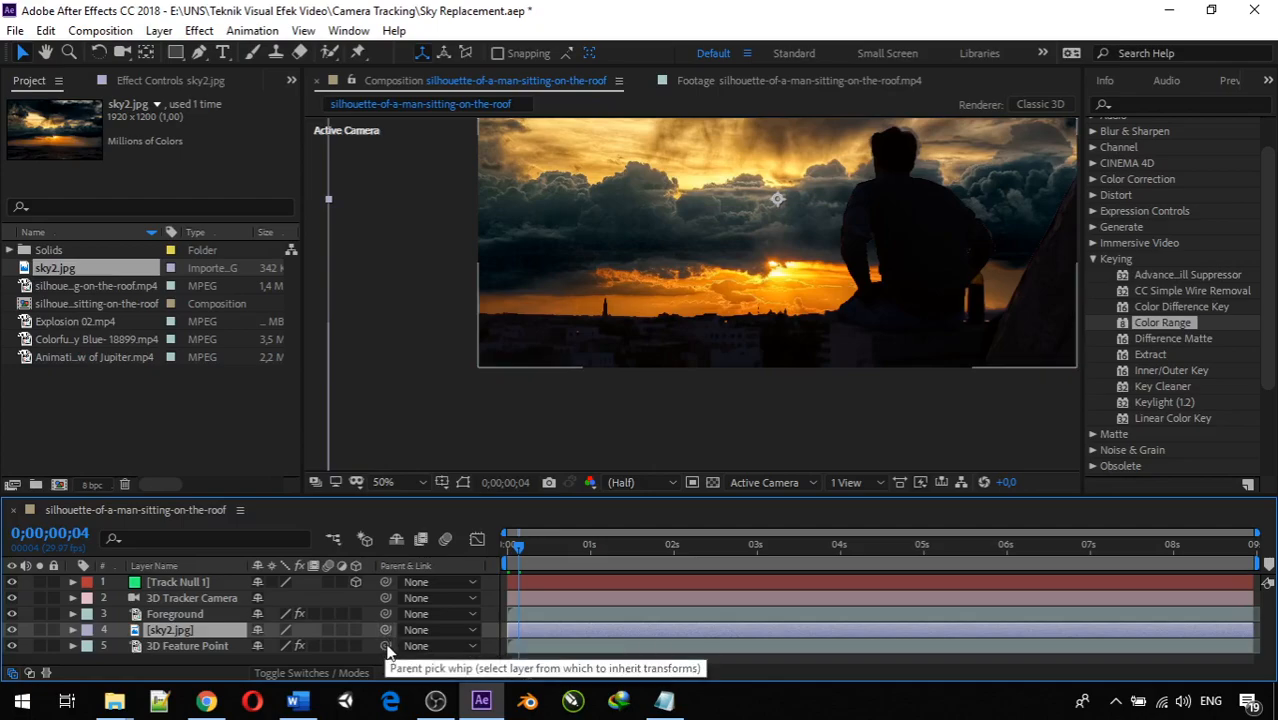
left_click_drag(388, 632, 176, 580)
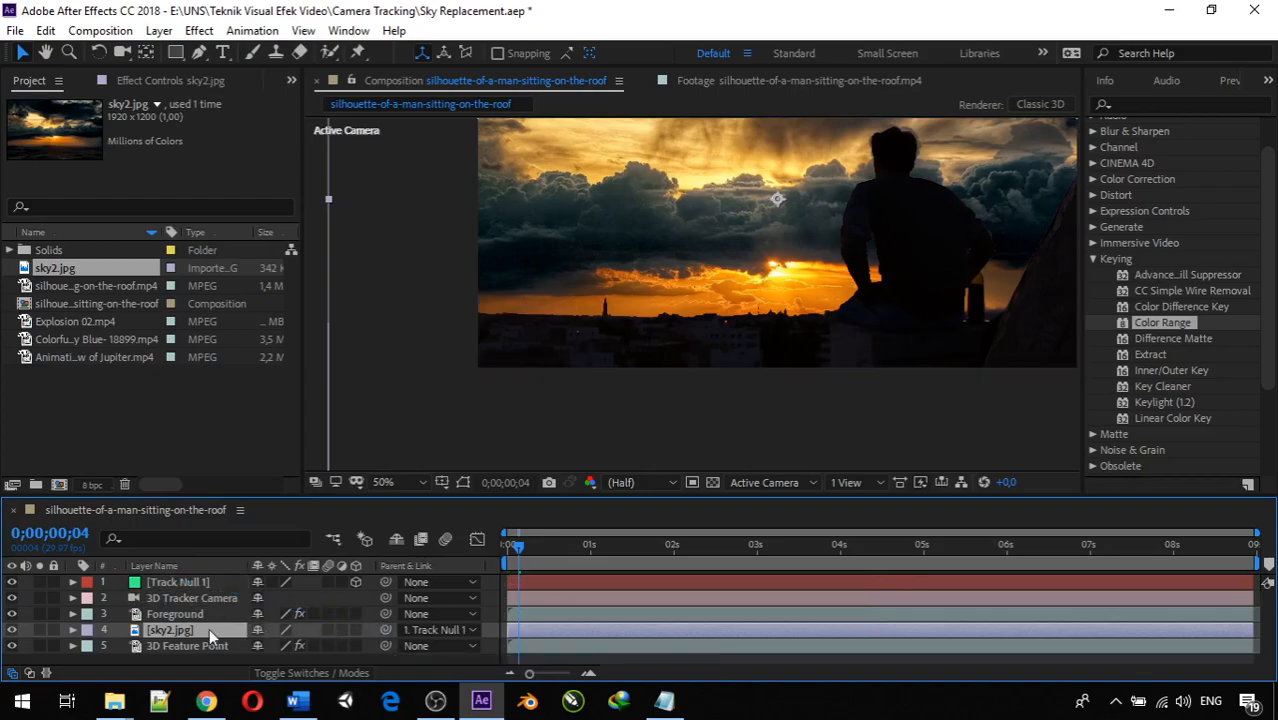
left_click(356, 630)
Enlarge the tiny 3D sky2.jpg layer from its lower-left corner until it covers most of the original sky
scroll(698, 252, "up", 4)
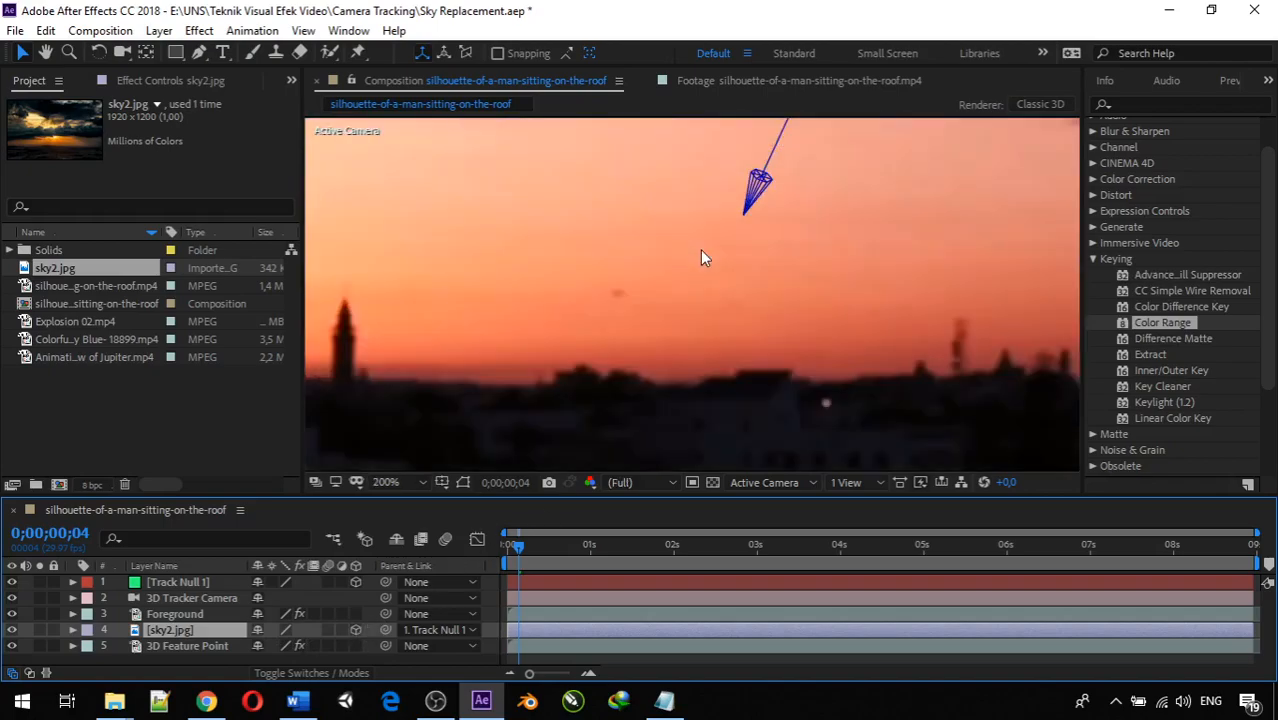
left_click_drag(728, 221, 657, 393)
left_click_drag(717, 247, 717, 205)
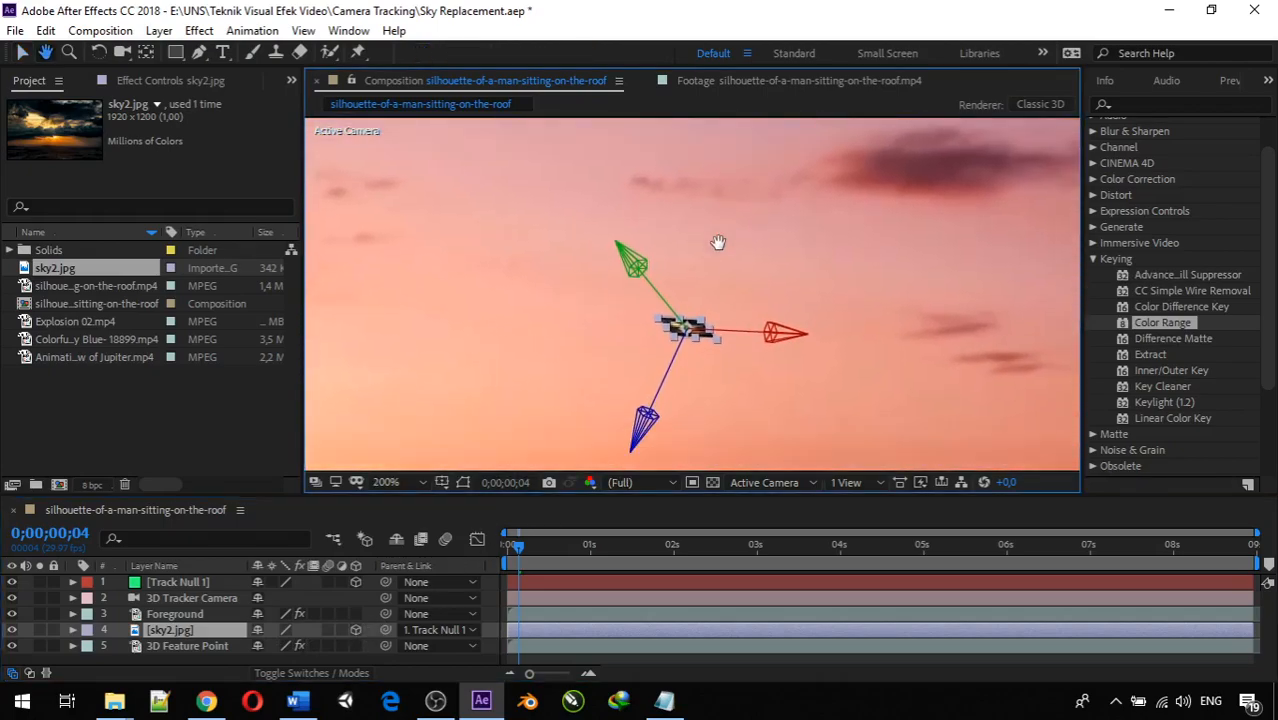
left_click_drag(673, 337, 252, 717)
scroll(590, 413, "down", 6)
scroll(580, 415, "up", 2)
scroll(580, 412, "up", 1)
scroll(580, 412, "down", 1)
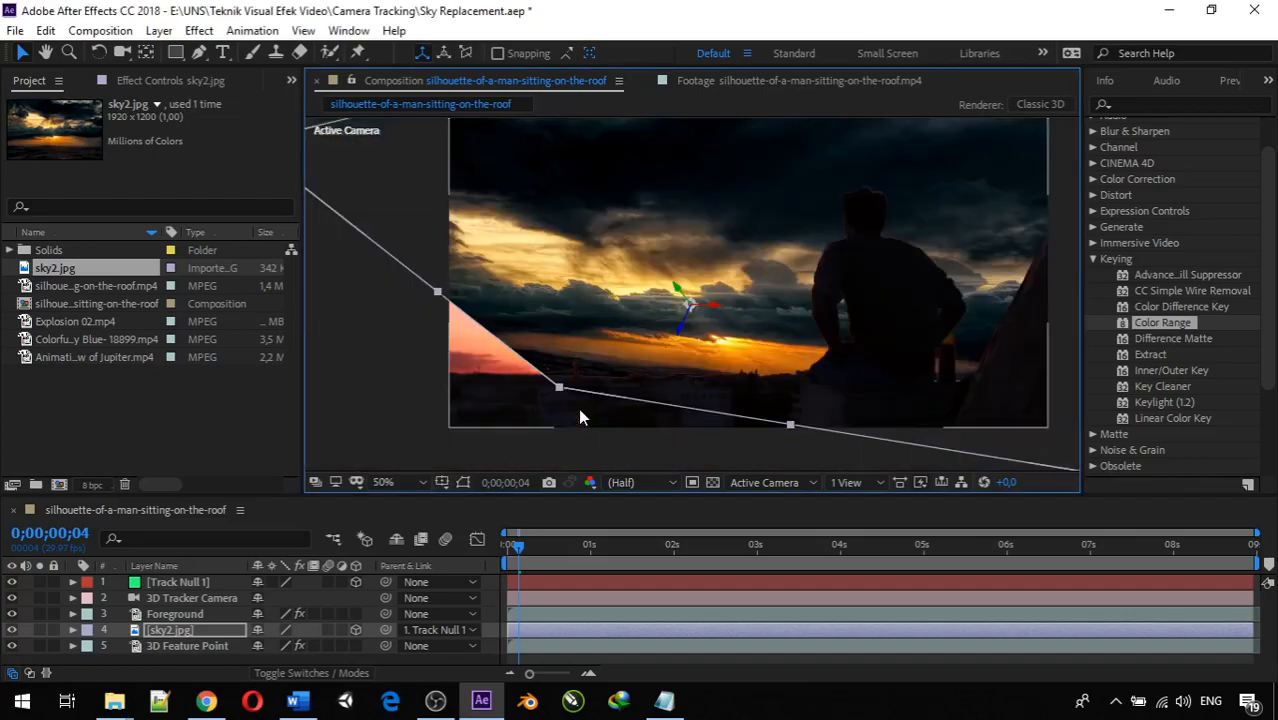
Examine the enlarged sky up close and look through the Material Options of the sky2.jpg layer
scroll(580, 418, "up", 2)
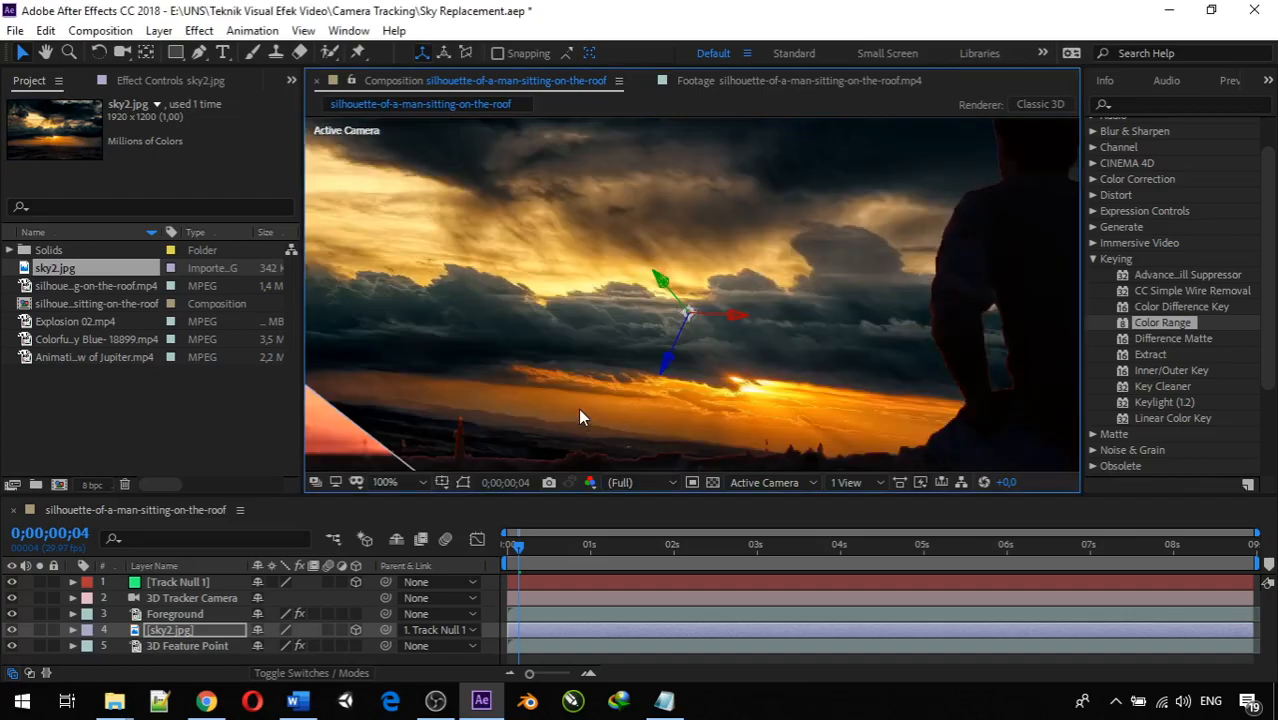
scroll(580, 418, "down", 2)
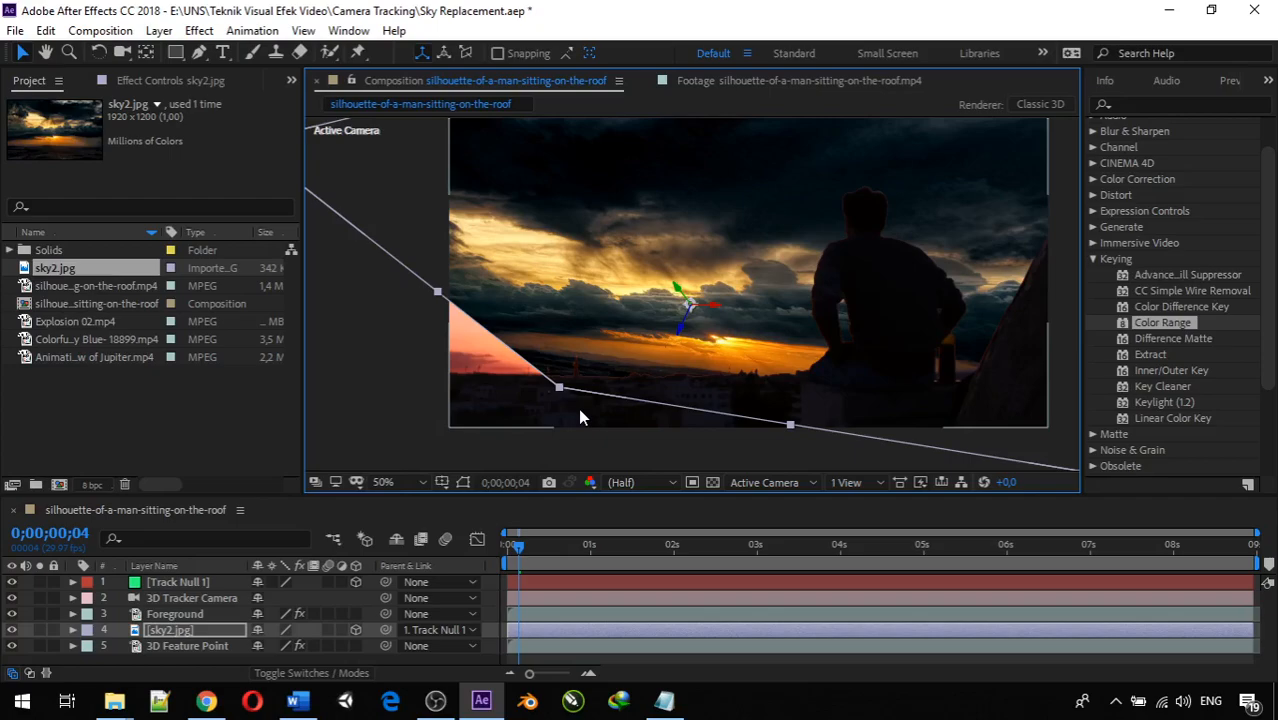
left_click(72, 630)
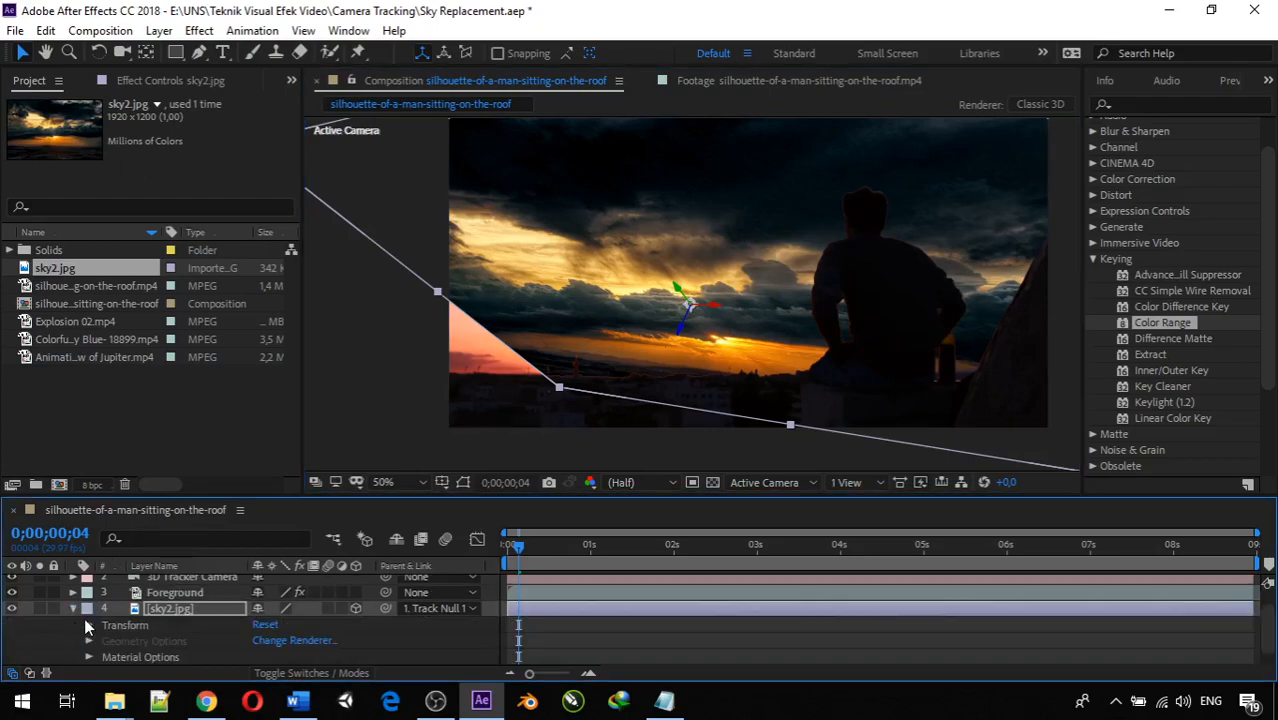
scroll(86, 627, "down", 1)
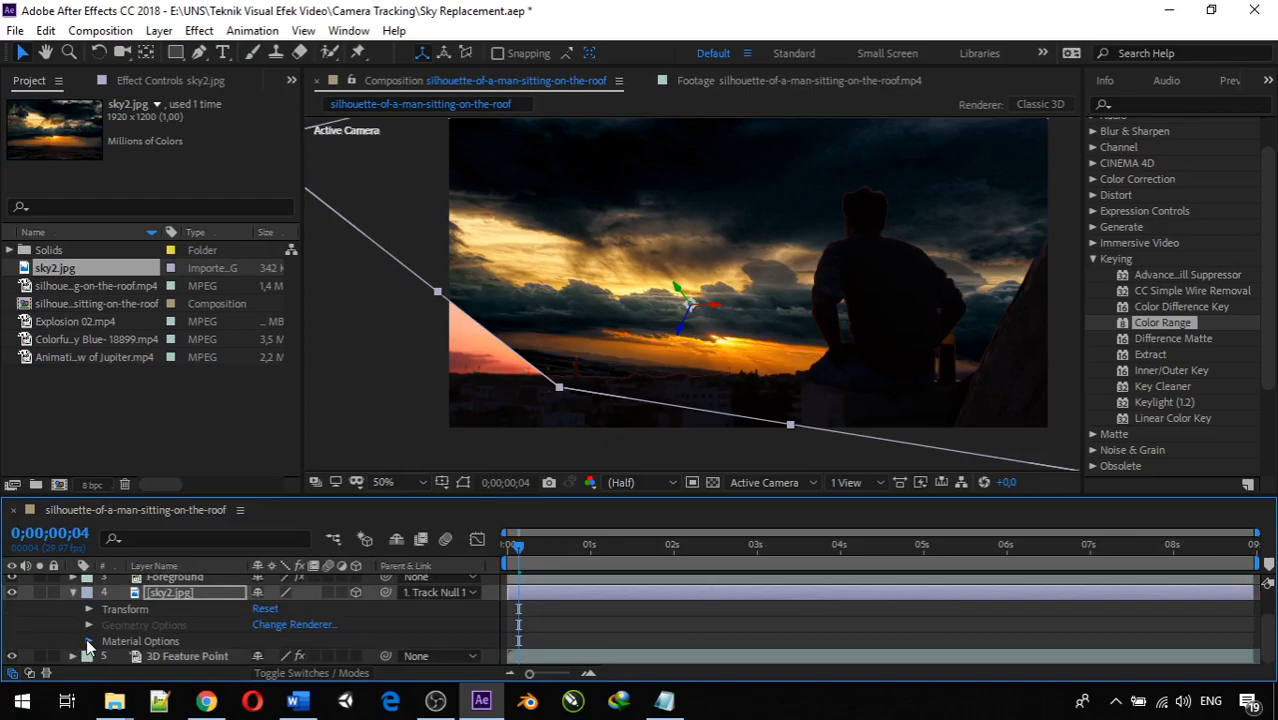
left_click(87, 640)
scroll(101, 624, "down", 9)
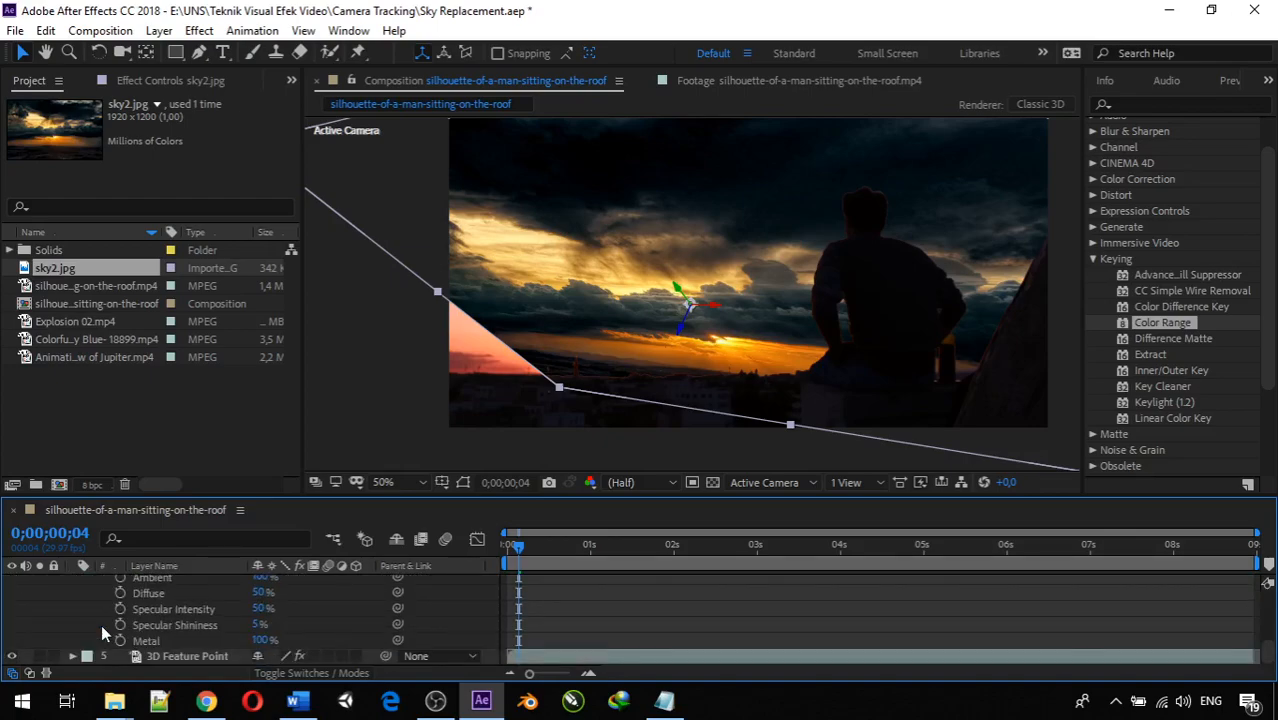
scroll(101, 624, "up", 3)
scroll(101, 624, "up", 8)
scroll(101, 632, "down", 6)
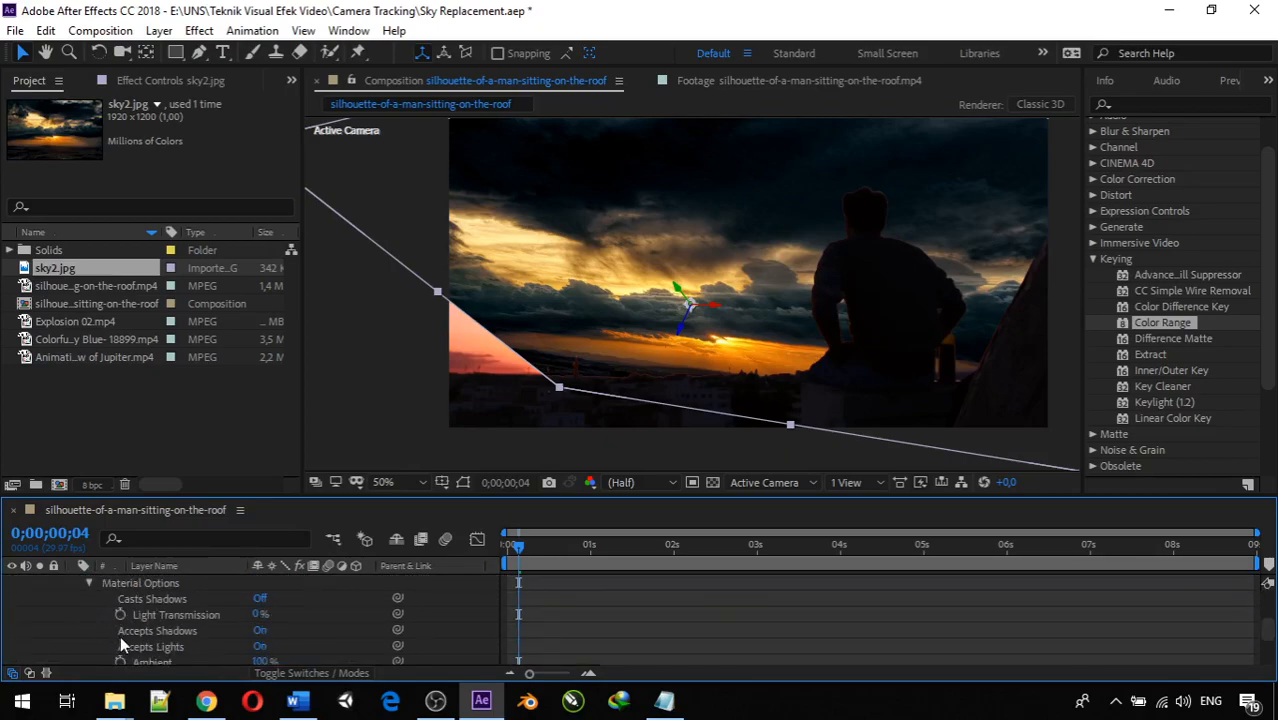
scroll(186, 602, "up", 6)
scroll(186, 602, "down", 8)
scroll(185, 602, "up", 2)
scroll(185, 602, "down", 2)
scroll(185, 602, "up", 4)
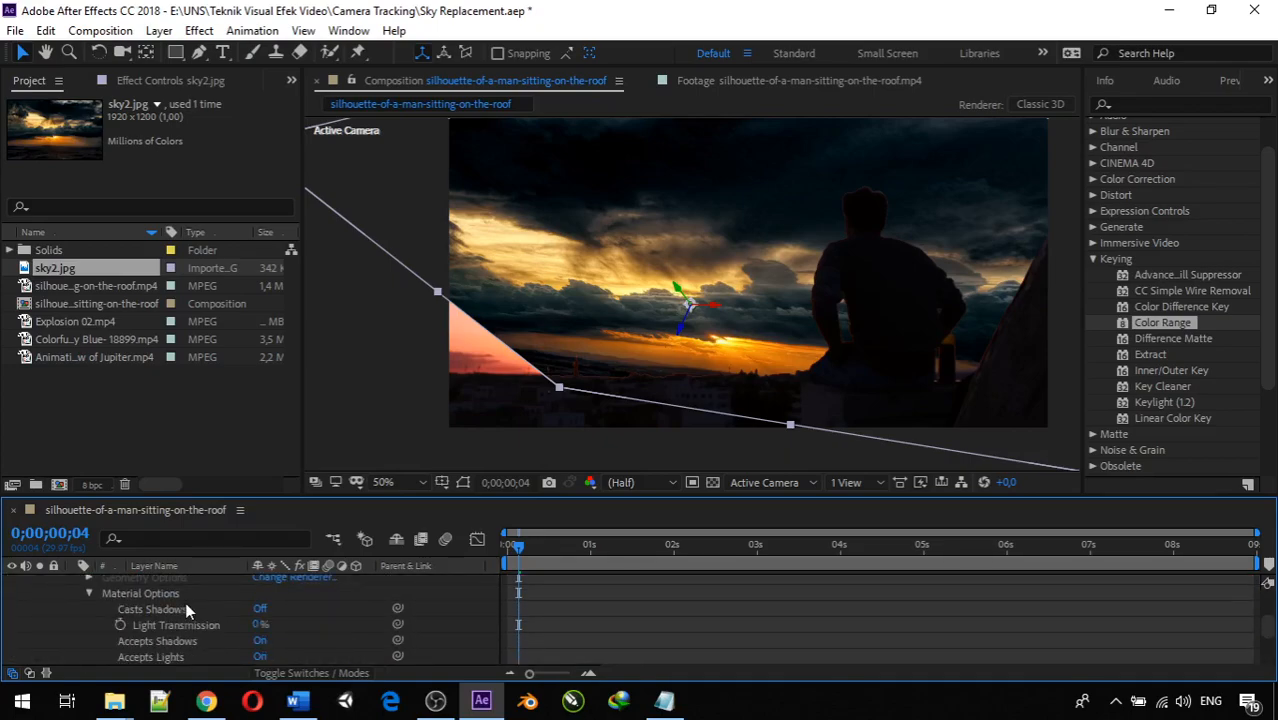
scroll(185, 602, "up", 3)
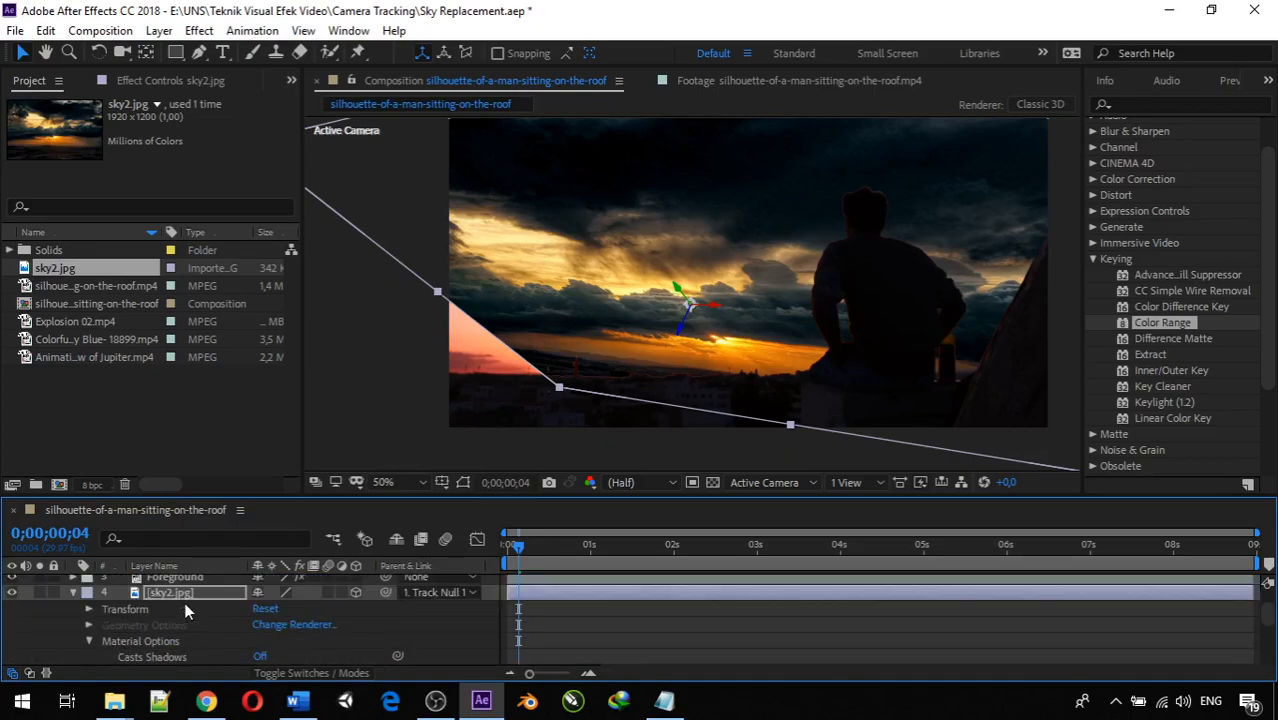
left_click(90, 641)
Rotate the sky2.jpg layer to face the camera, with X Rotation at -51° and Y Rotation at -43°
left_click(88, 608)
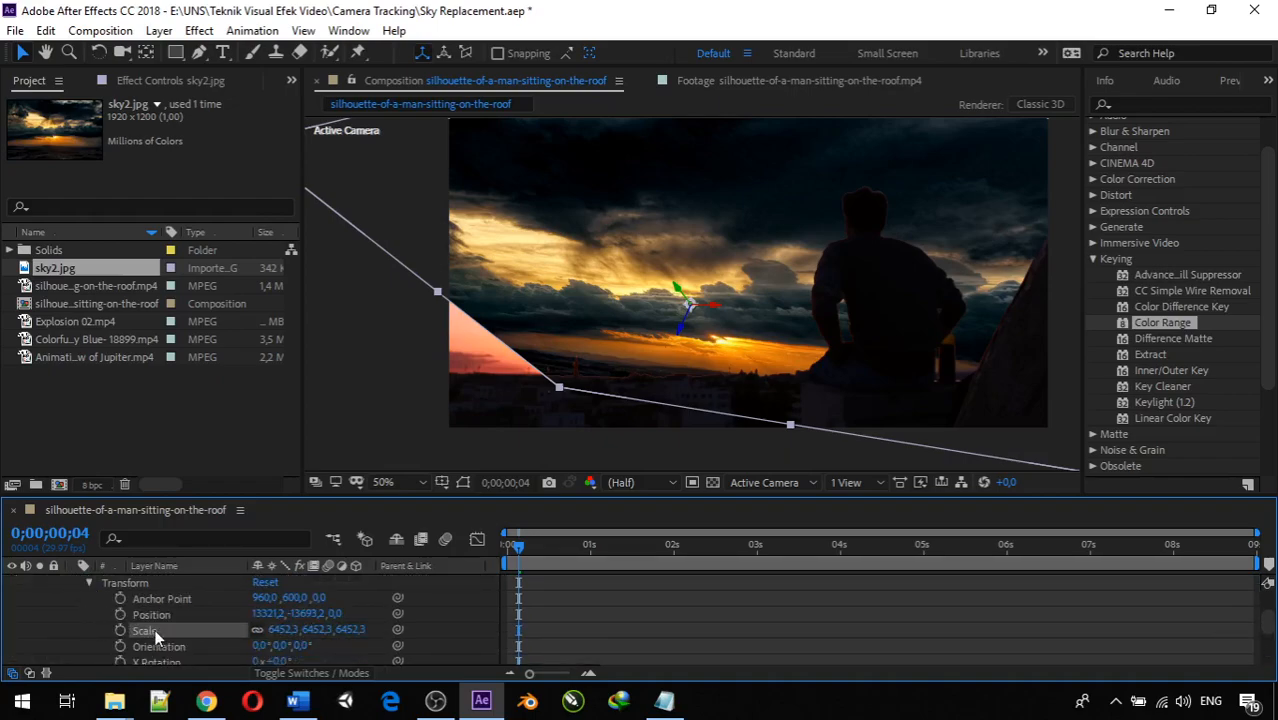
scroll(155, 634, "up", 2)
scroll(155, 636, "down", 3)
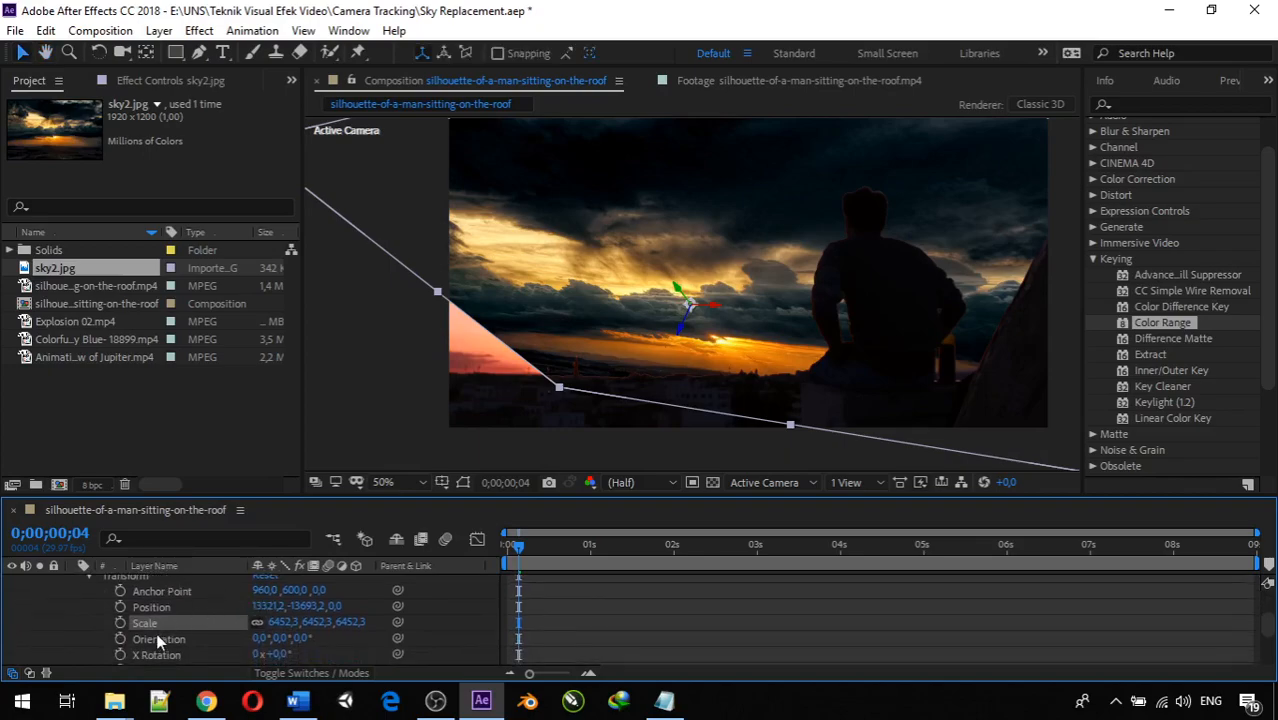
scroll(157, 634, "up", 3)
scroll(157, 636, "down", 6)
scroll(160, 643, "down", 1)
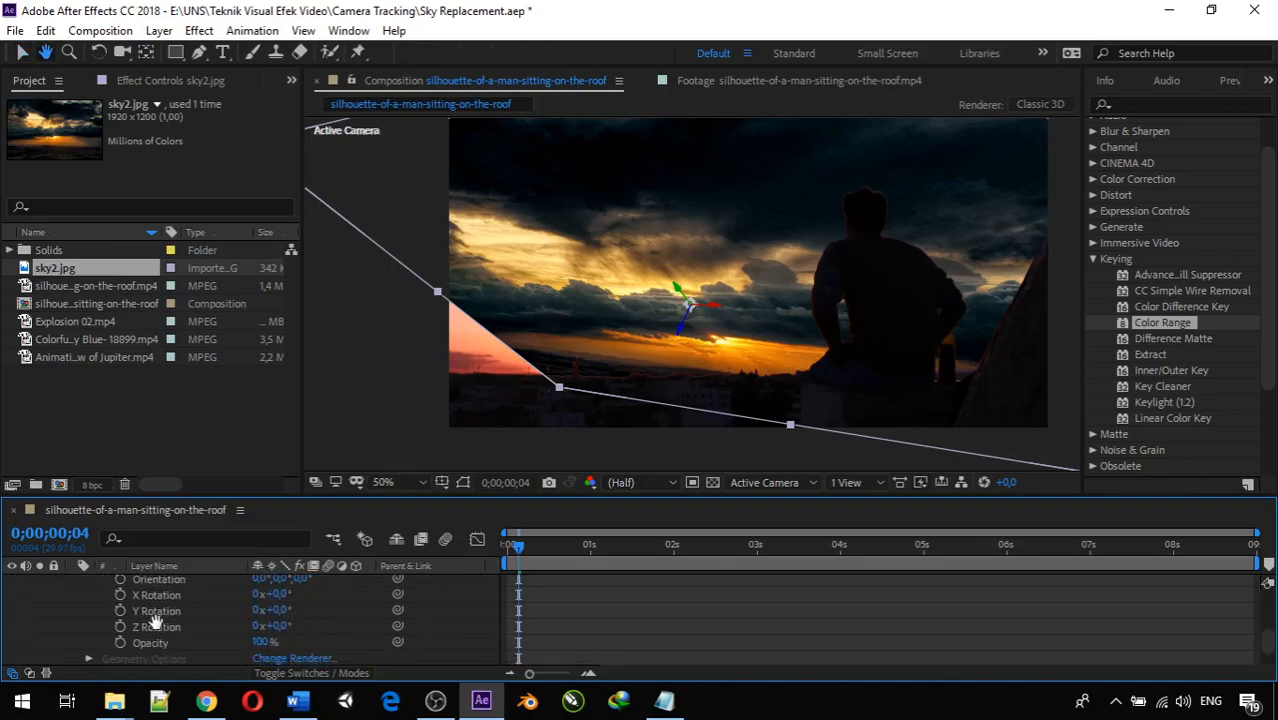
scroll(284, 629, "up", 3)
scroll(282, 628, "down", 3)
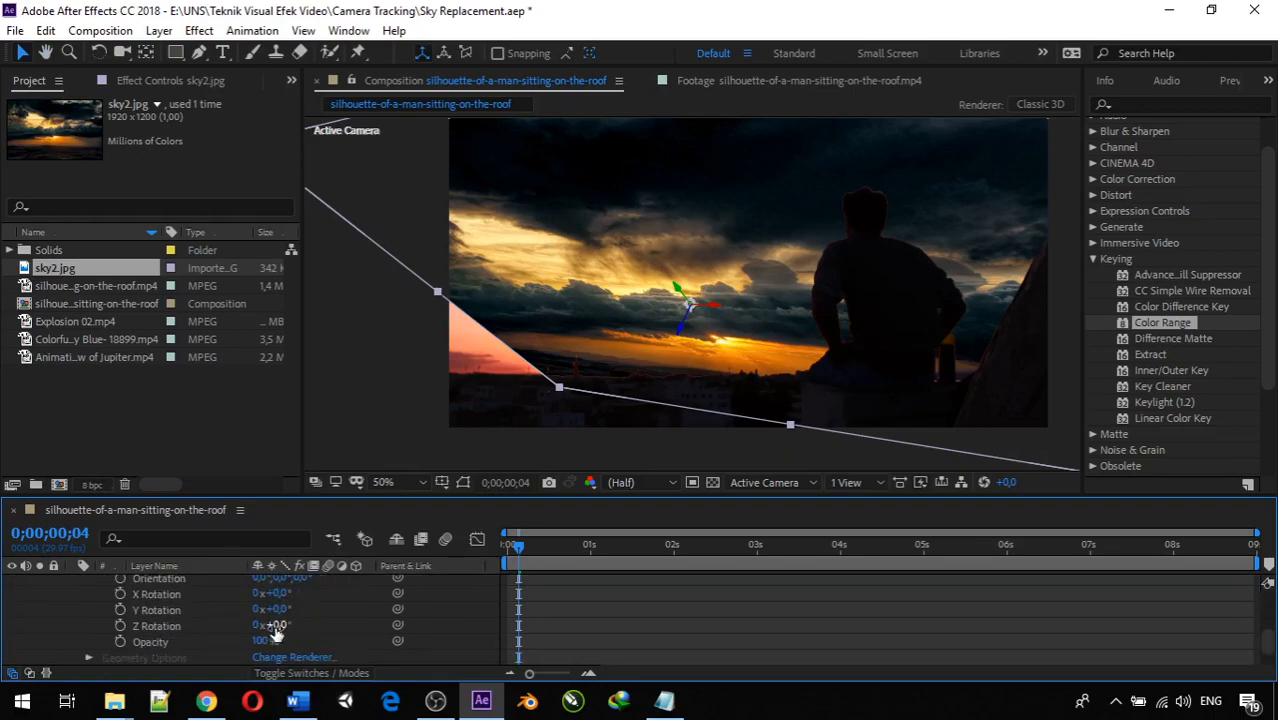
left_click_drag(276, 632, 290, 625)
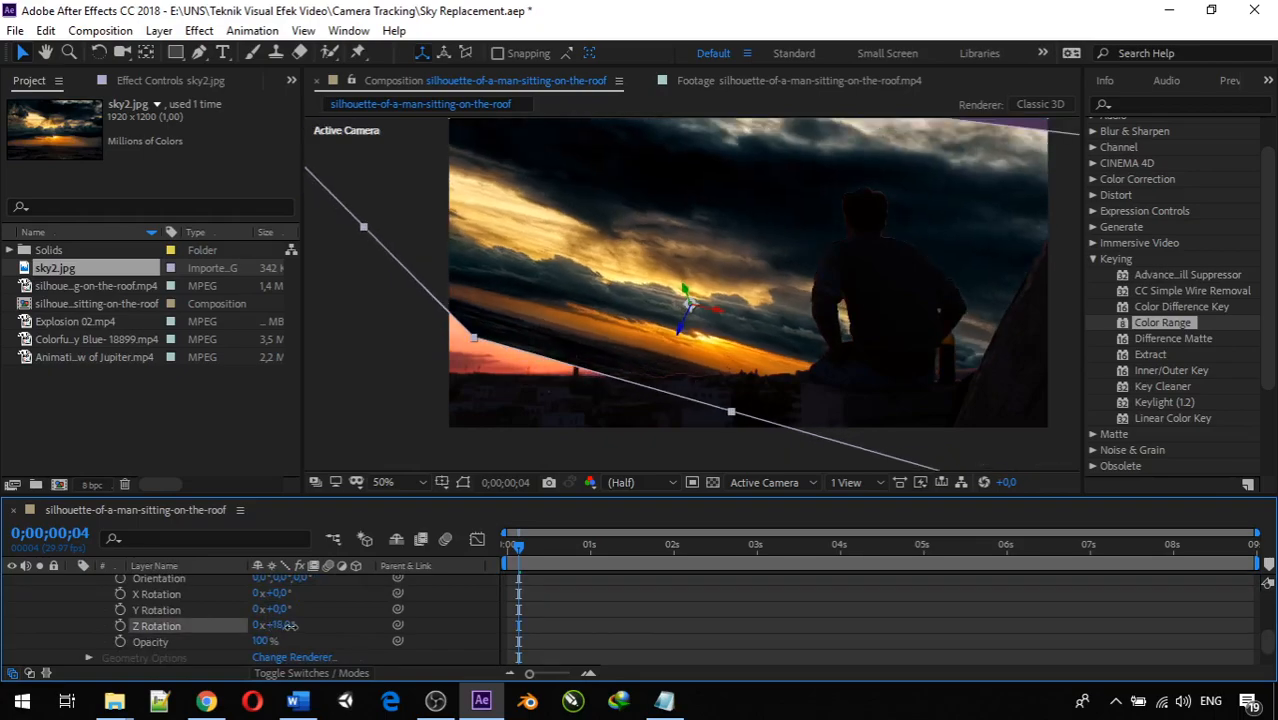
key("ctrl+z")
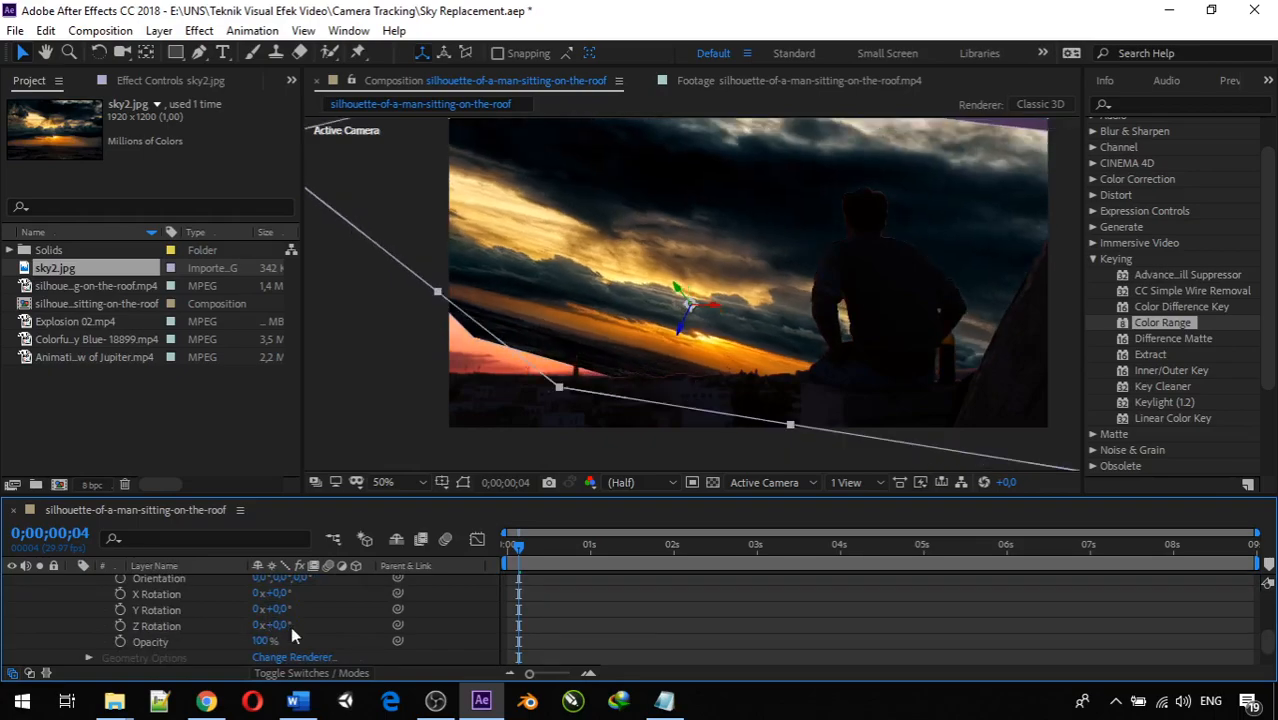
left_click_drag(282, 609, 236, 599)
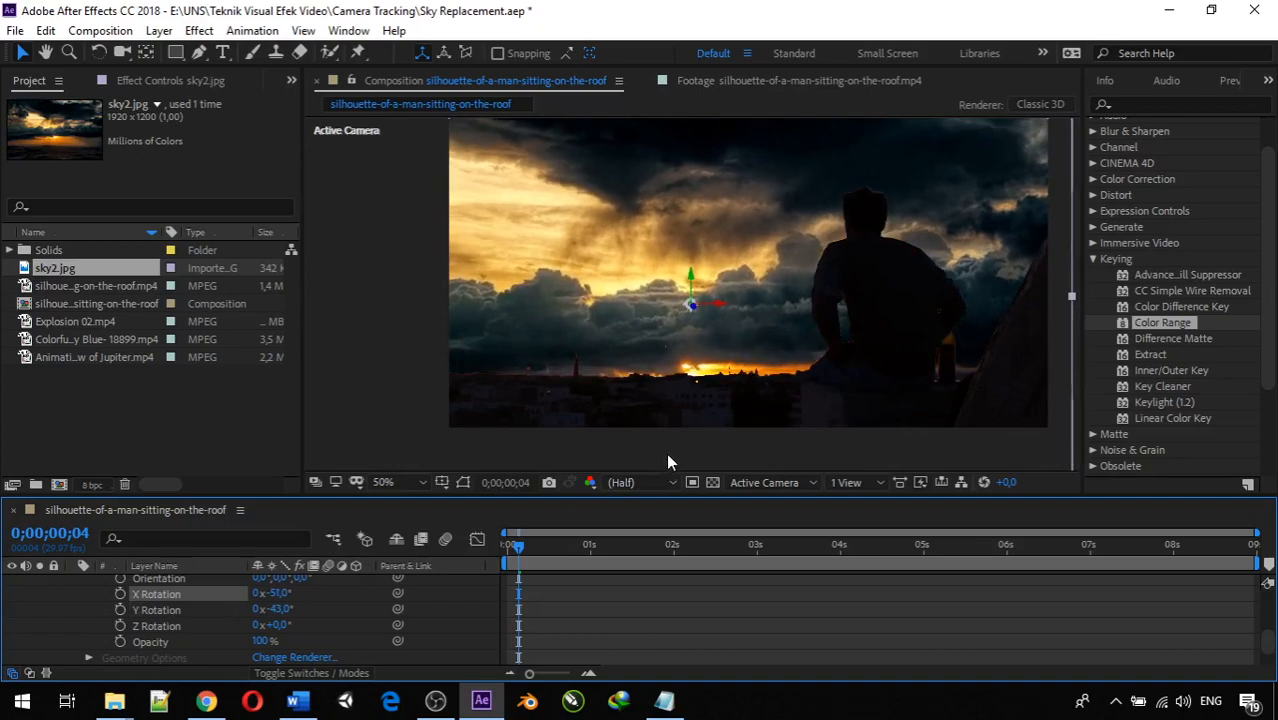
Raise the sky2.jpg layer slightly, bringing its Y position to about -14840.5
scroll(672, 400, "down", 4)
scroll(662, 404, "up", 1)
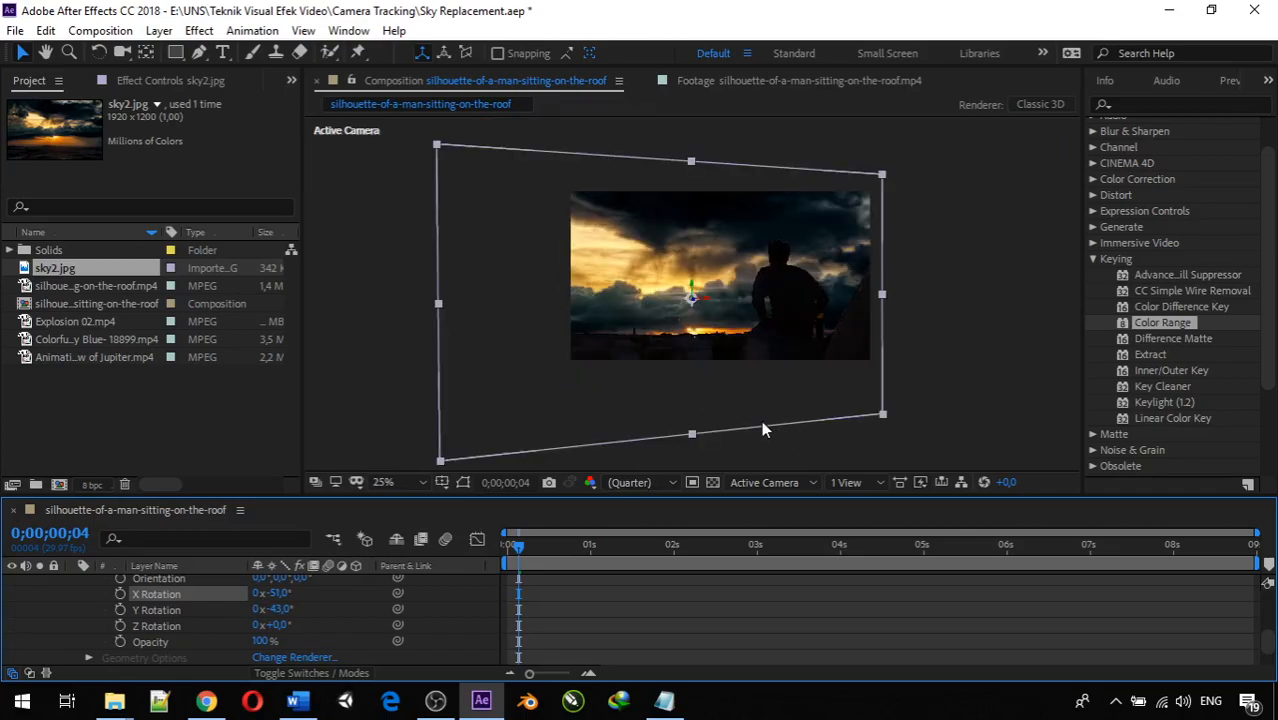
scroll(678, 385, "up", 4)
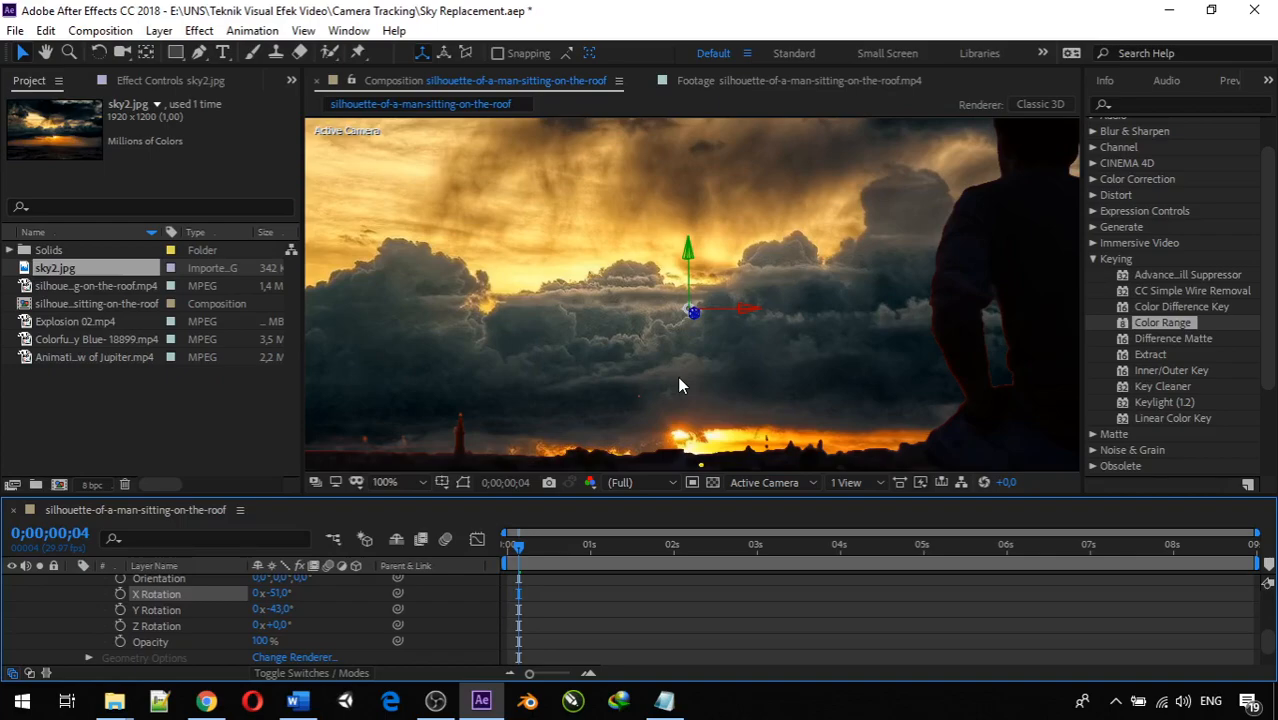
scroll(678, 385, "down", 4)
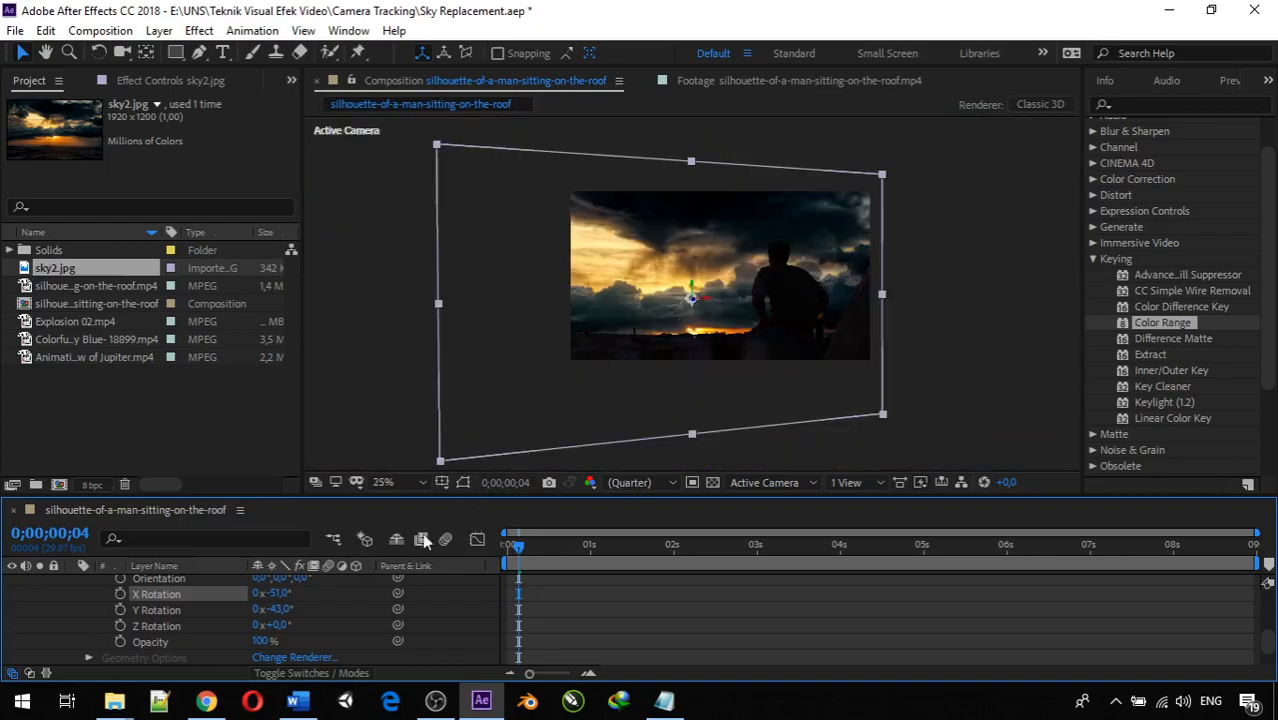
scroll(689, 280, "up", 2)
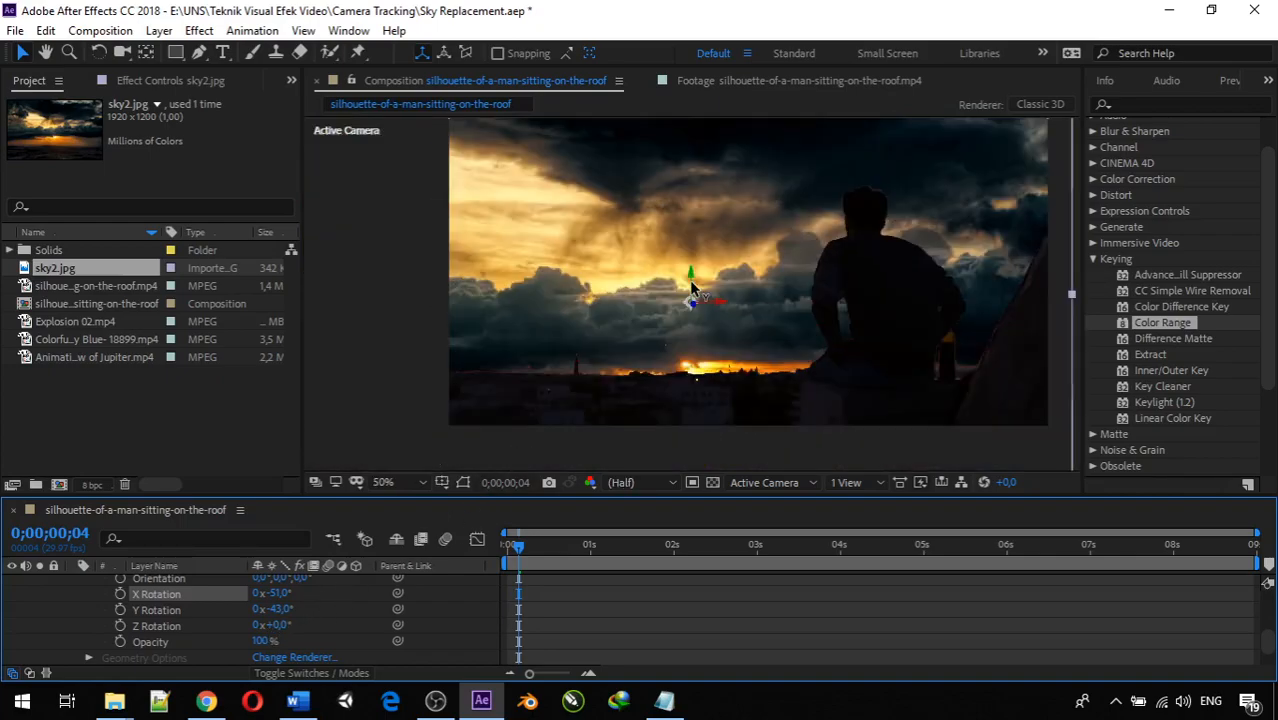
left_click(691, 277)
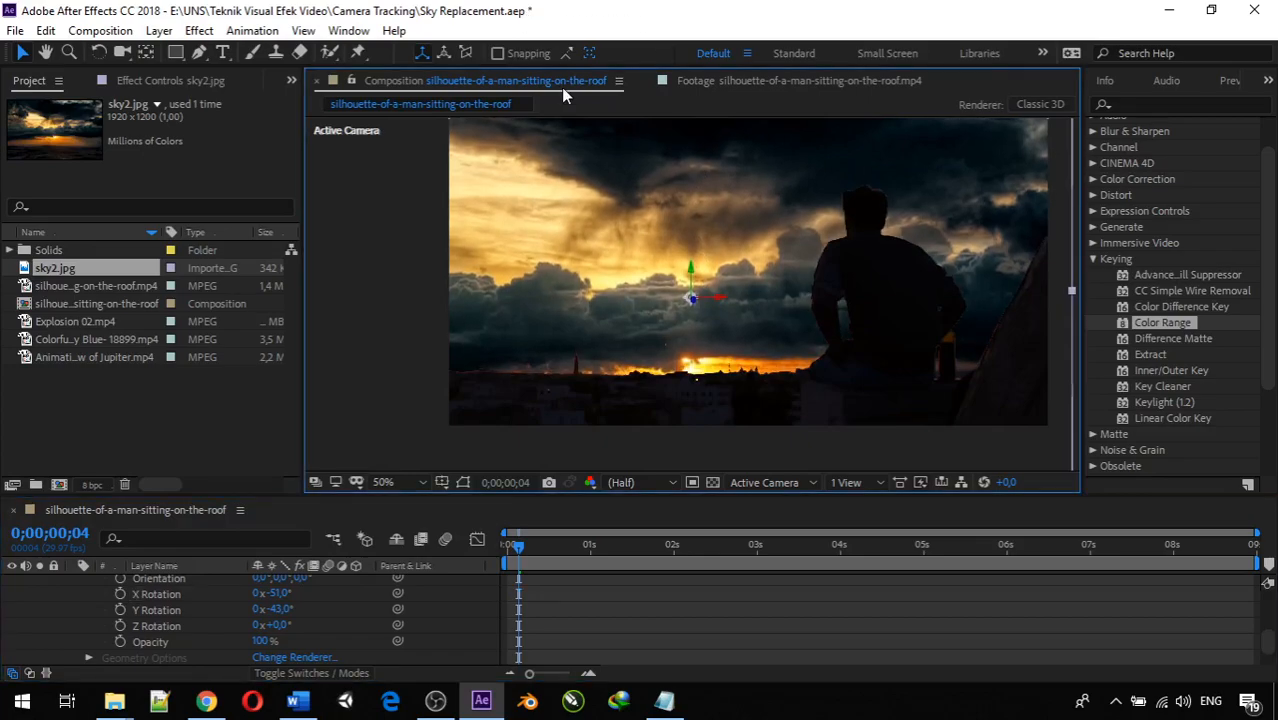
scroll(275, 630, "up", 3)
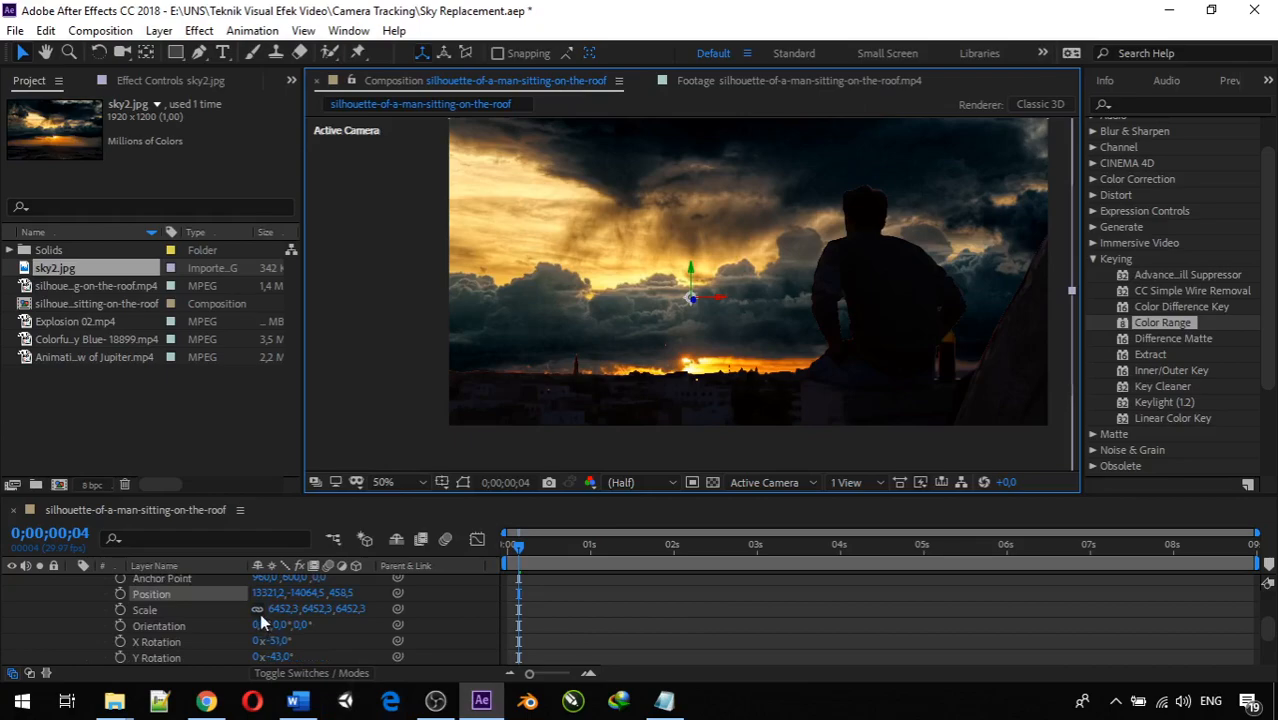
left_click_drag(304, 593, 47, 613)
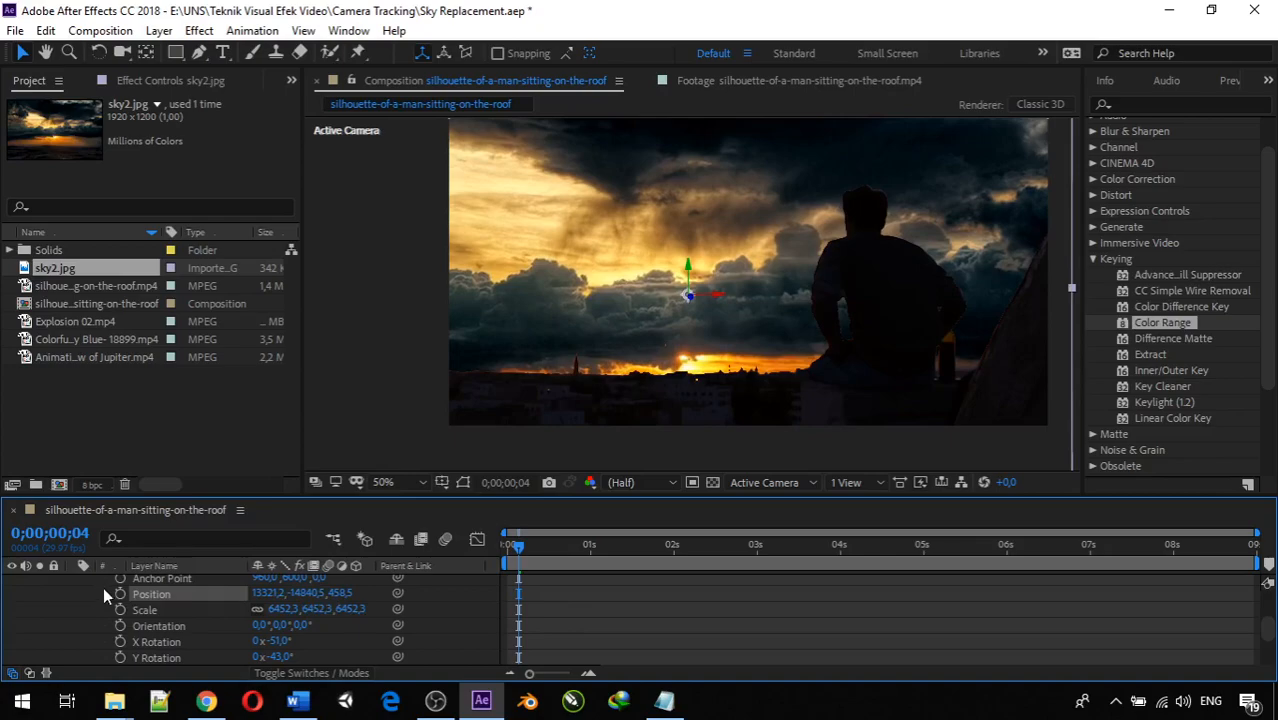
Move the sky2.jpg layer further up to about 13761.5, -17859.9, 4683.5 so its orange glow sits above the skyline
scroll(645, 228, "down", 3)
scroll(654, 256, "up", 1)
mouse_move(656, 267)
left_mouse_down()
mouse_move(658, 240)
mouse_move(650, 287)
left_mouse_up()
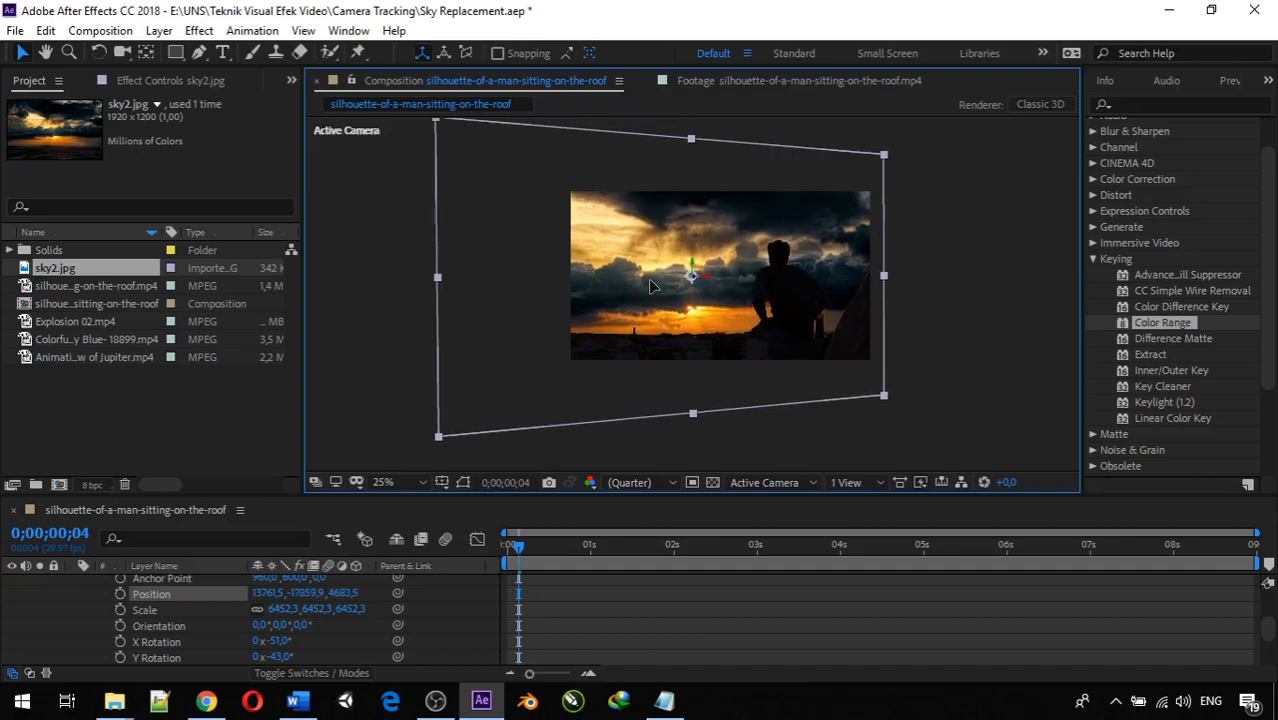
scroll(659, 296, "up", 2)
scroll(660, 296, "down", 1)
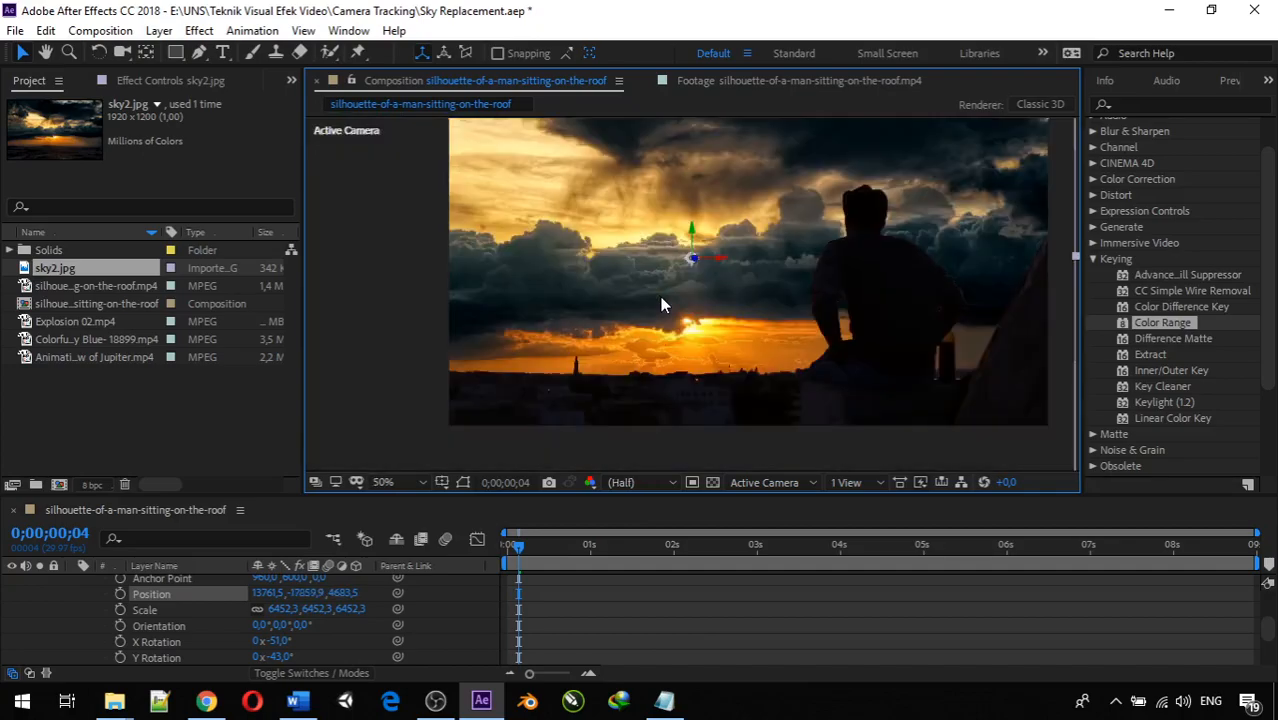
scroll(660, 288, "down", 1)
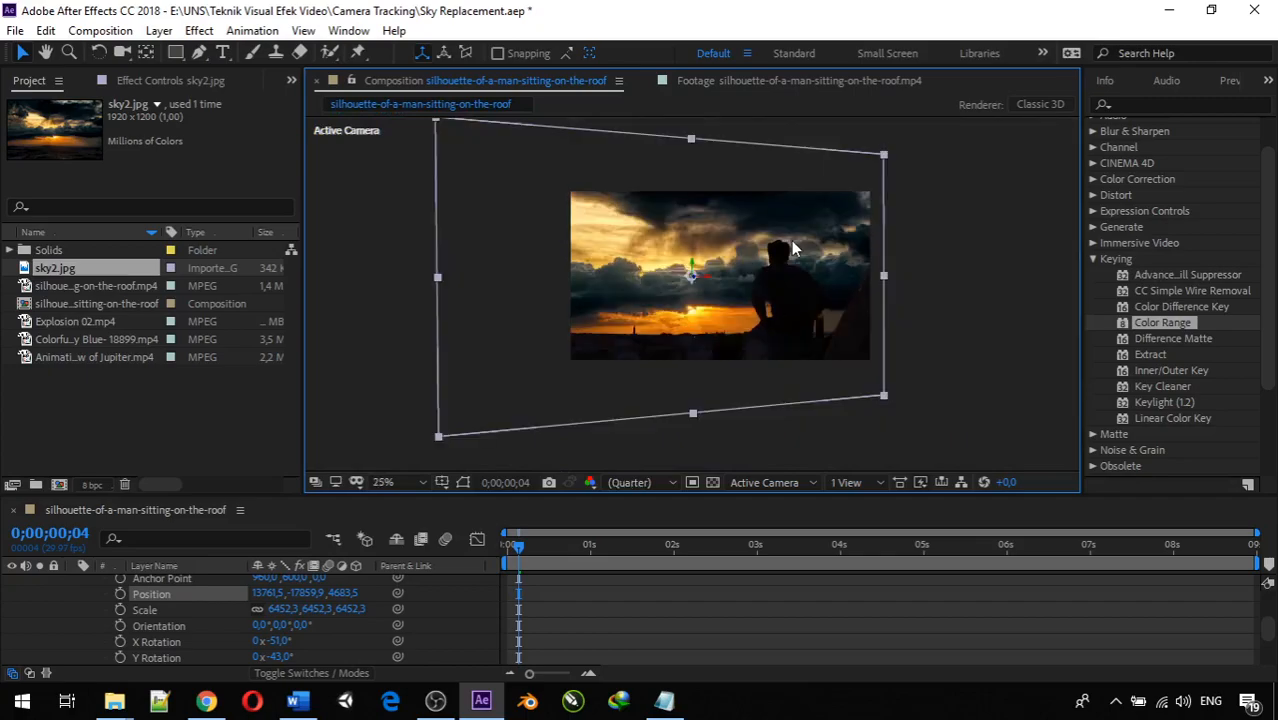
Scale sky2.jpg down to about 4721% and reposition it near 24493, -14577.7, 11205.9 so it still covers the frame, then deselect it
left_click(886, 160)
left_click(880, 156)
left_click_drag(884, 157, 861, 192)
left_click_drag(770, 266, 800, 264)
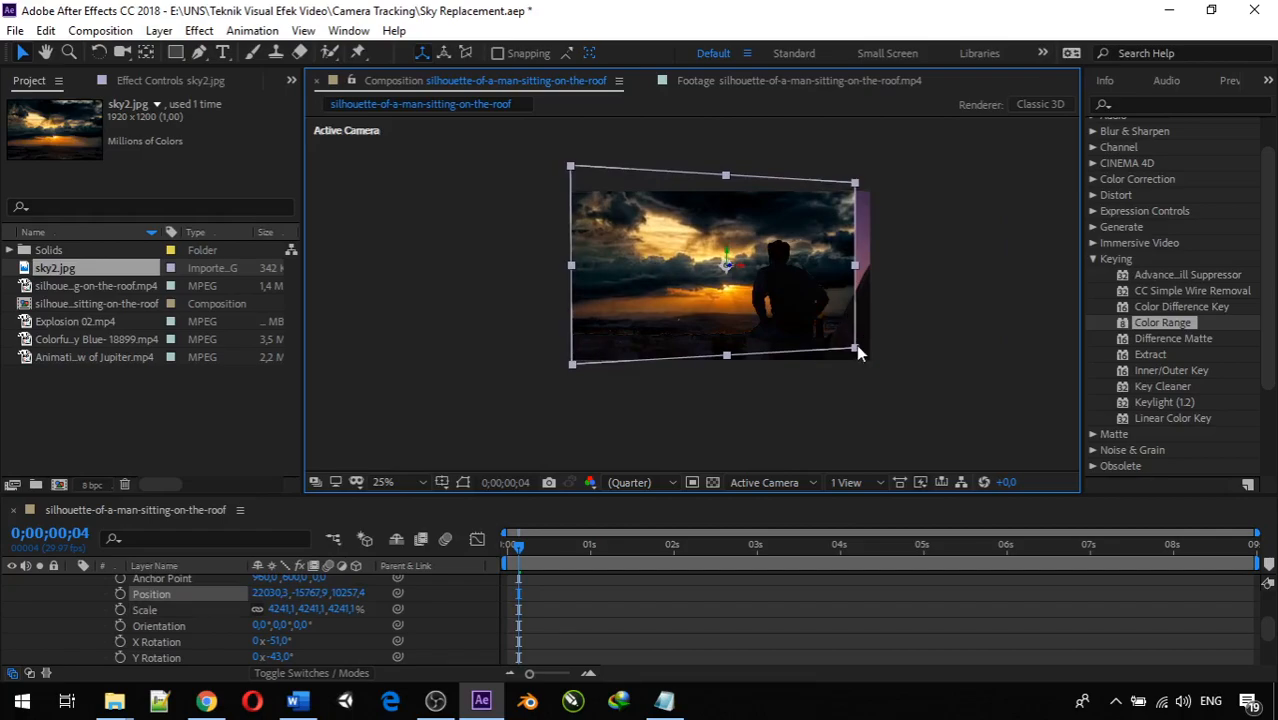
mouse_move(856, 344)
left_mouse_down()
mouse_move(886, 356)
mouse_move(867, 321)
left_mouse_up()
scroll(840, 335, "up", 1)
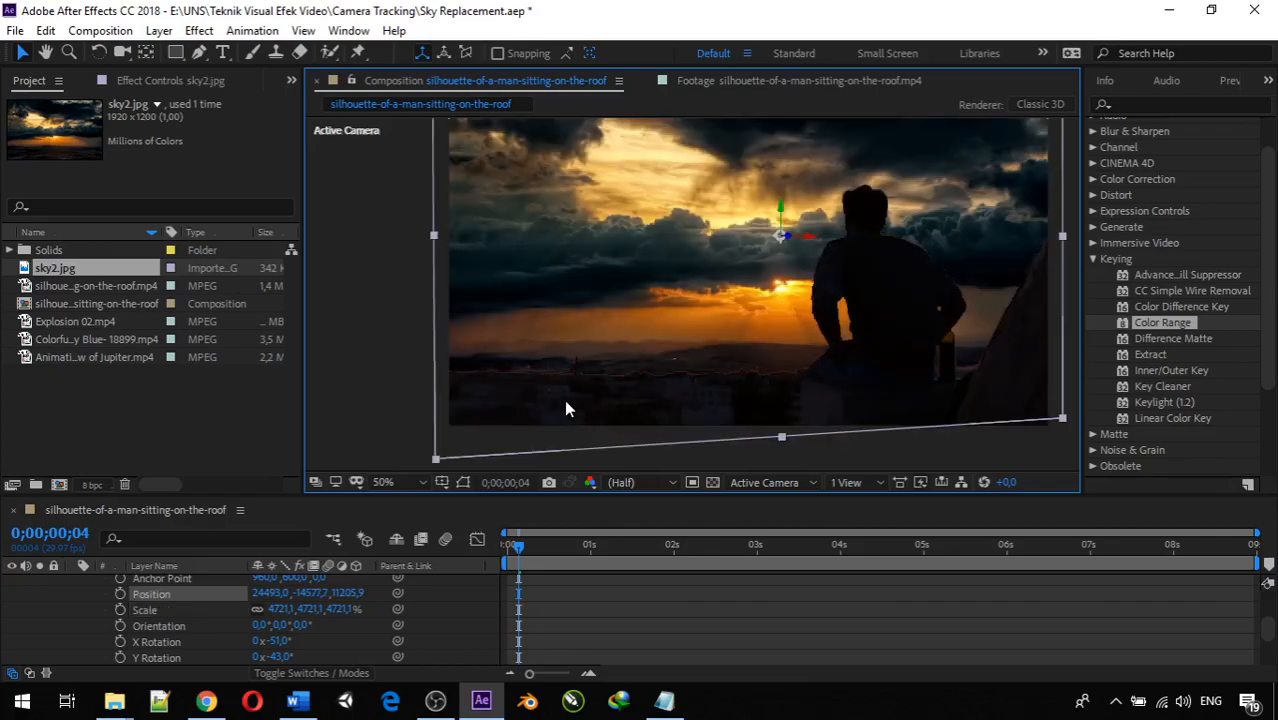
scroll(567, 409, "up", 1)
scroll(558, 408, "down", 1)
left_click(369, 362)
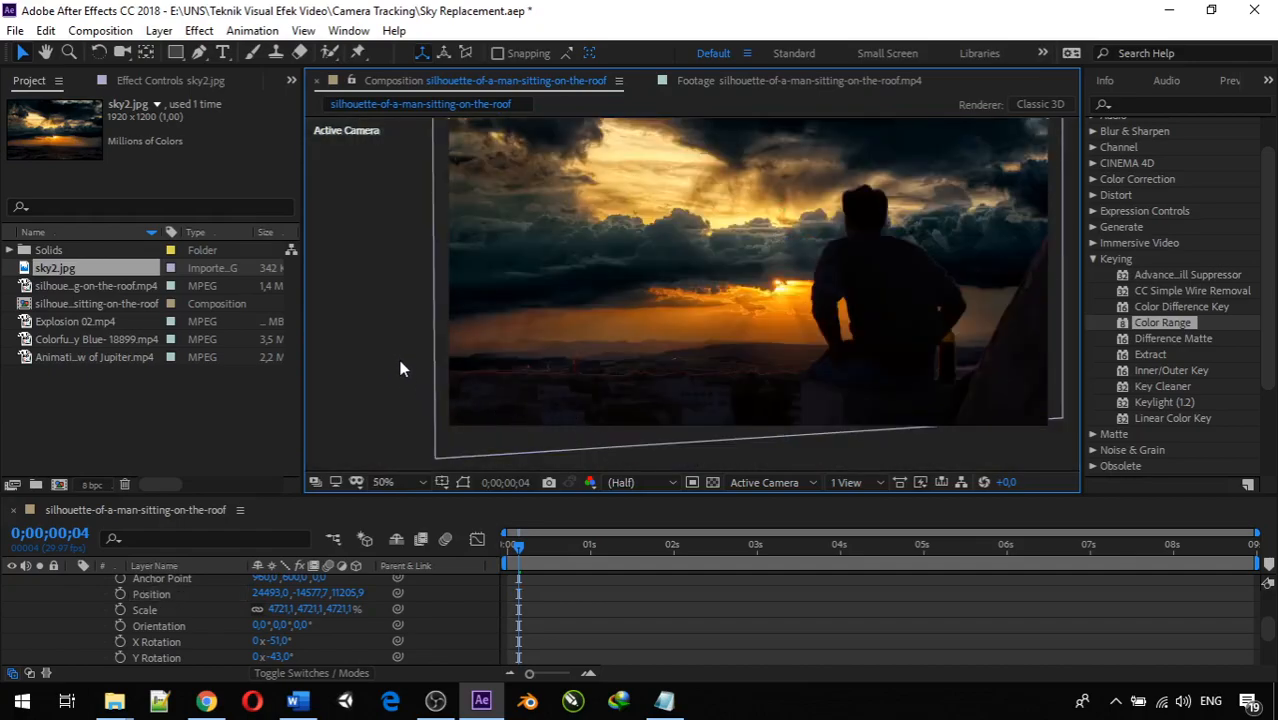
Preview the composition from the first frame and inspect the keyed skyline edge at the frame's left side up close
left_click_drag(519, 548, 503, 547)
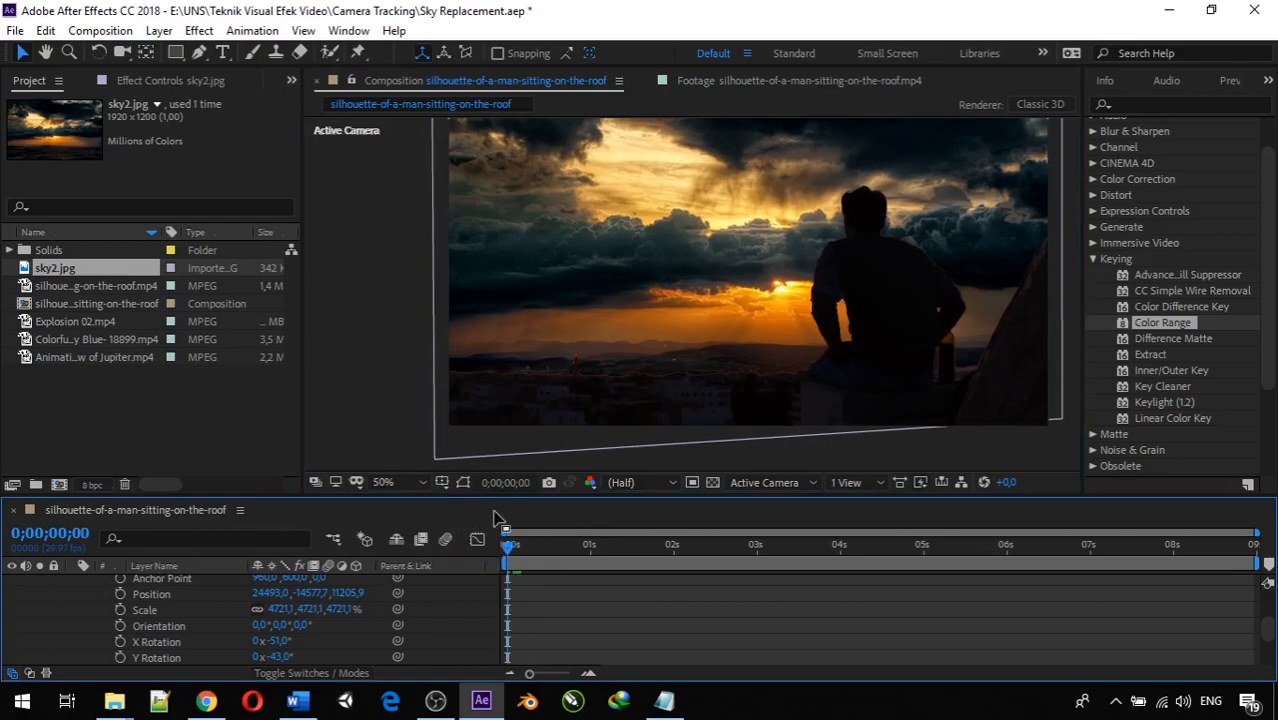
key("space")
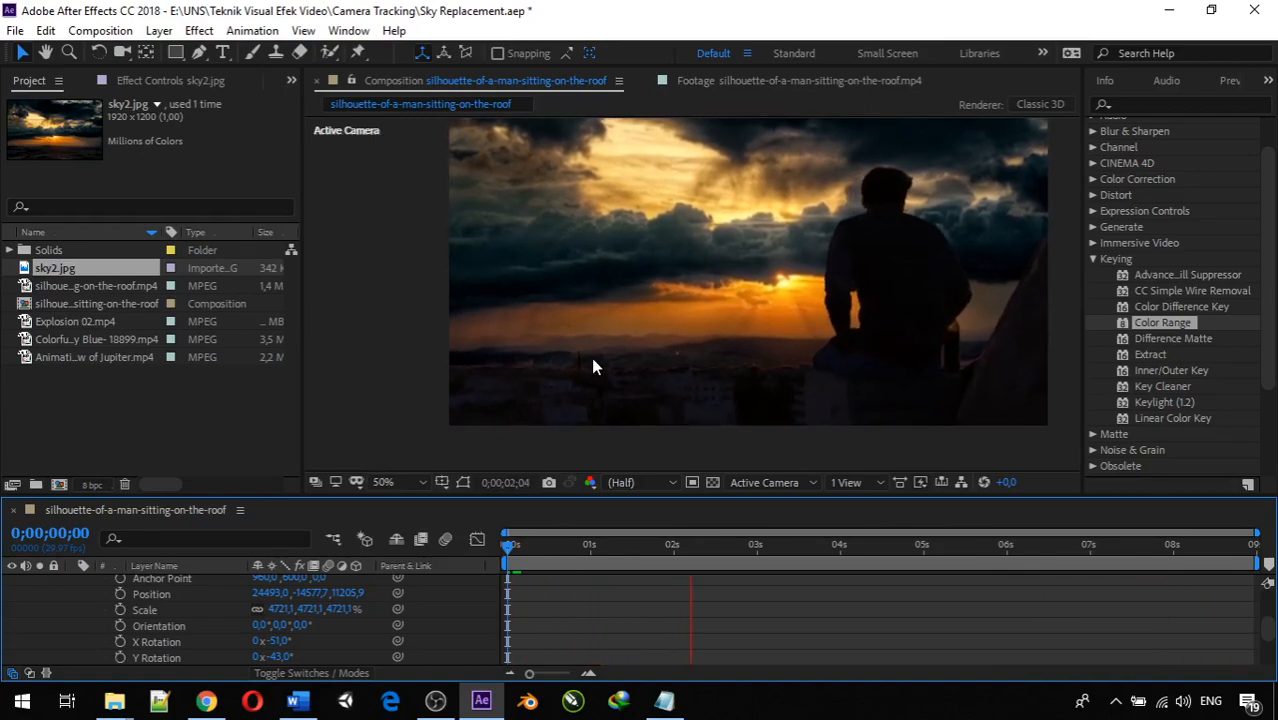
key("space")
scroll(568, 380, "up", 4)
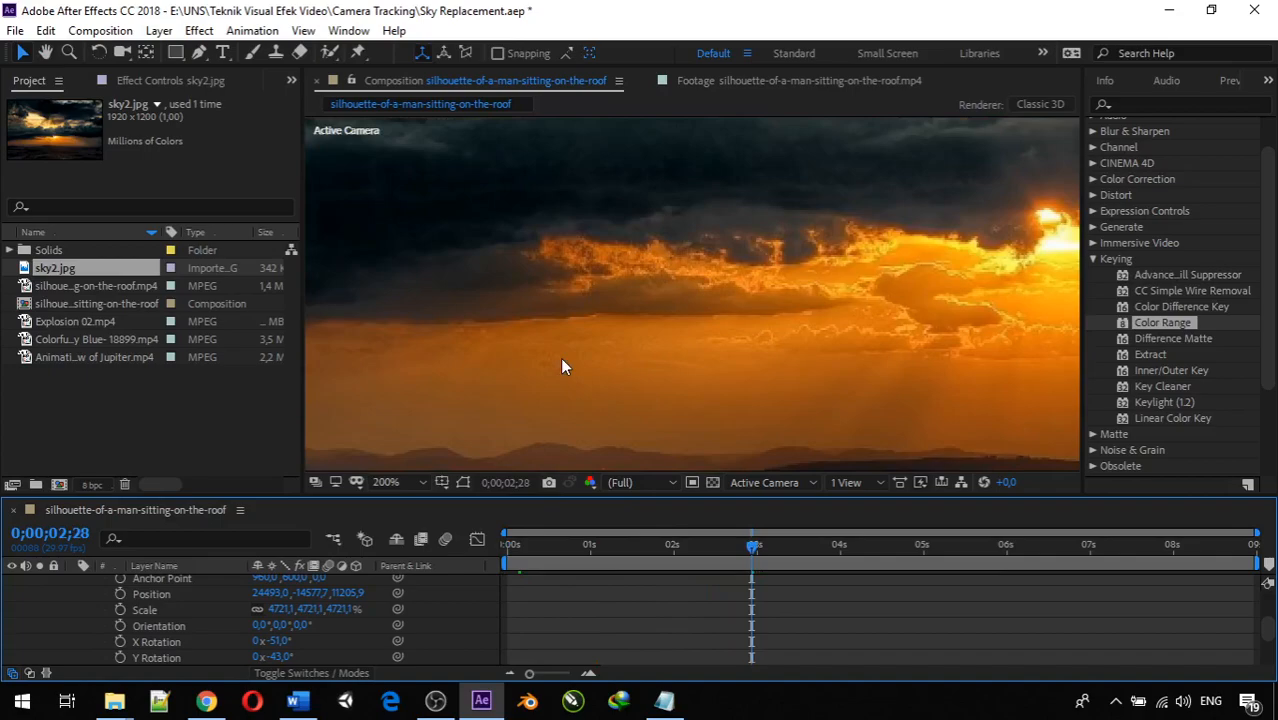
key("space")
left_click_drag(562, 357, 636, 339)
key("period")
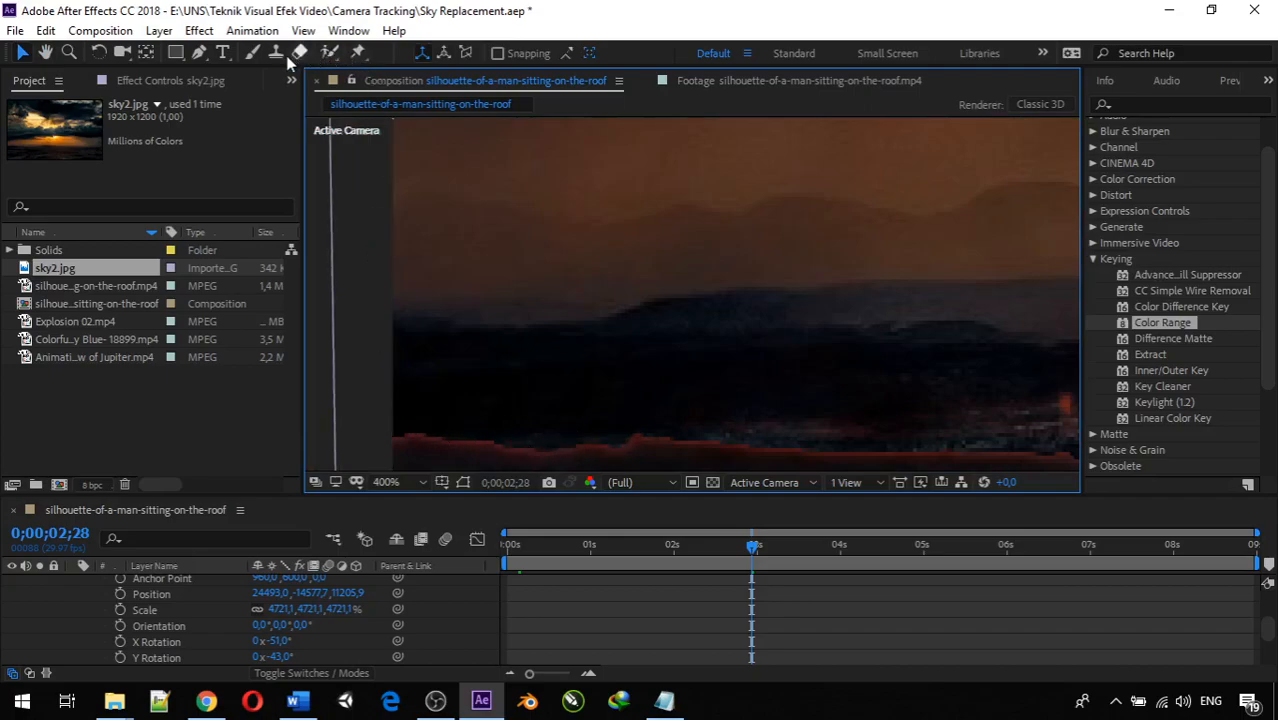
Activate the Brush tool and briefly consult the Sky Replacement outline in Notepad before returning to After Effects
left_click(252, 53)
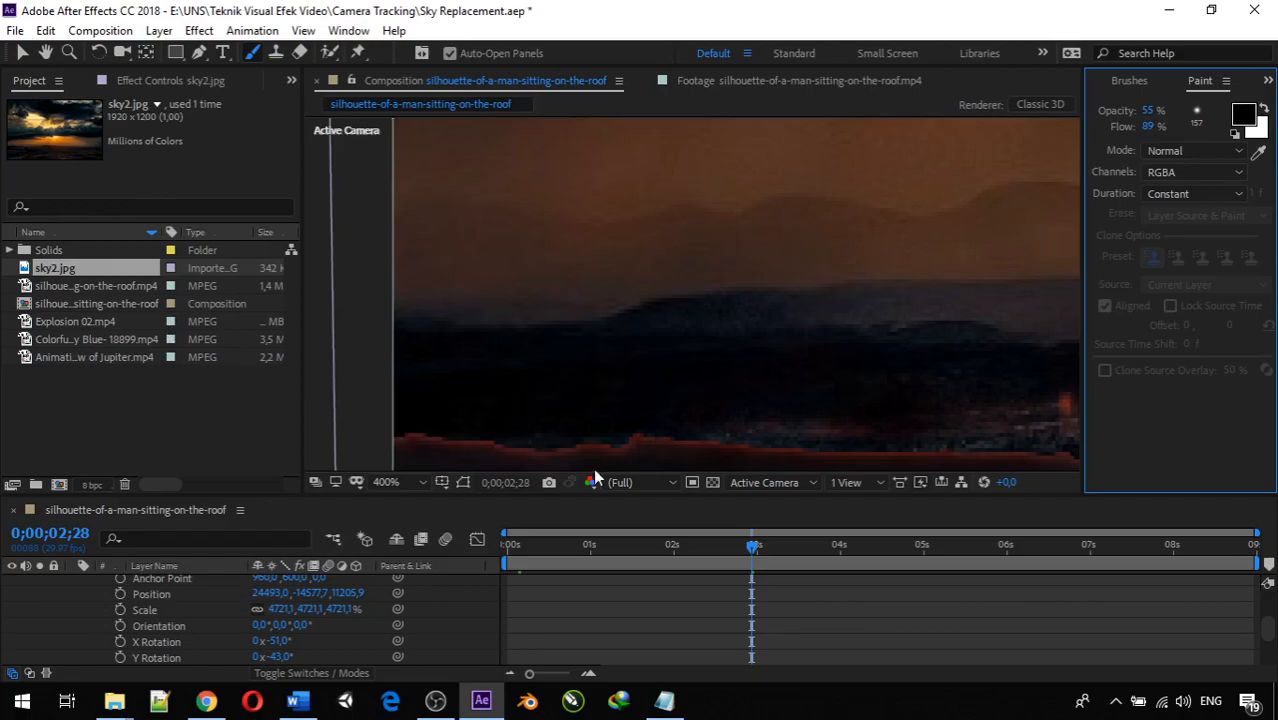
left_click(684, 703)
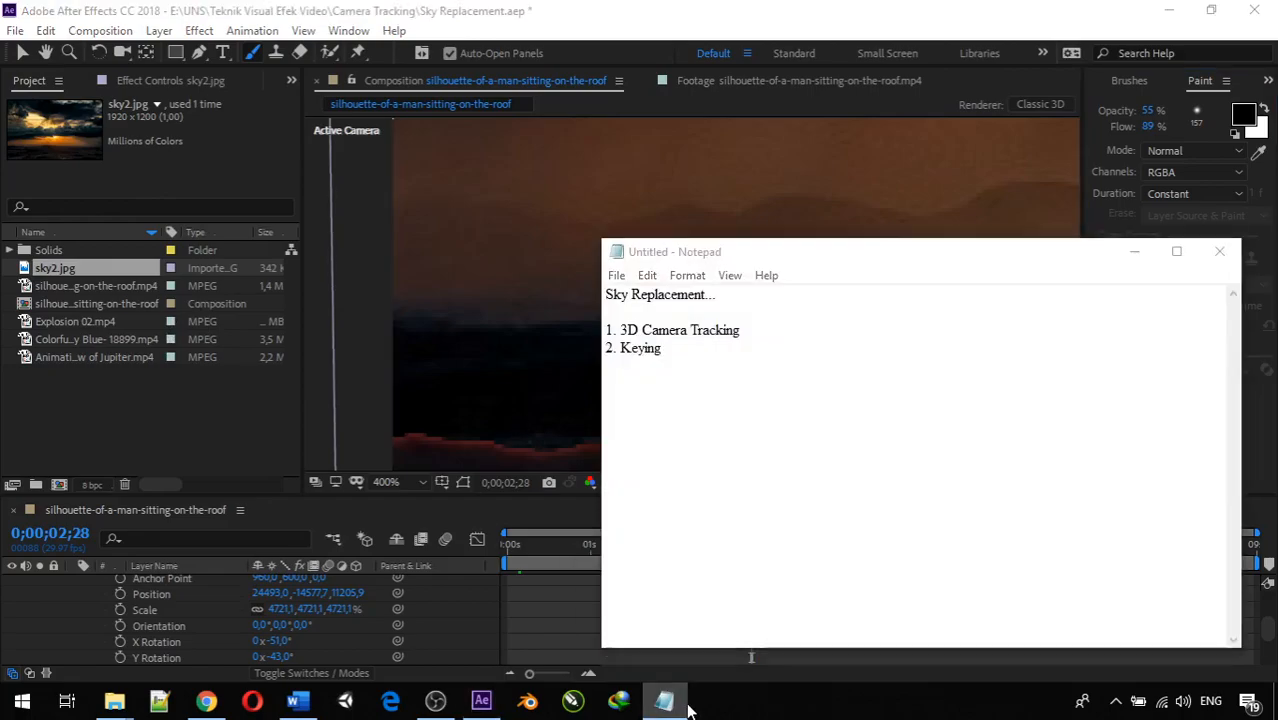
left_click(666, 702)
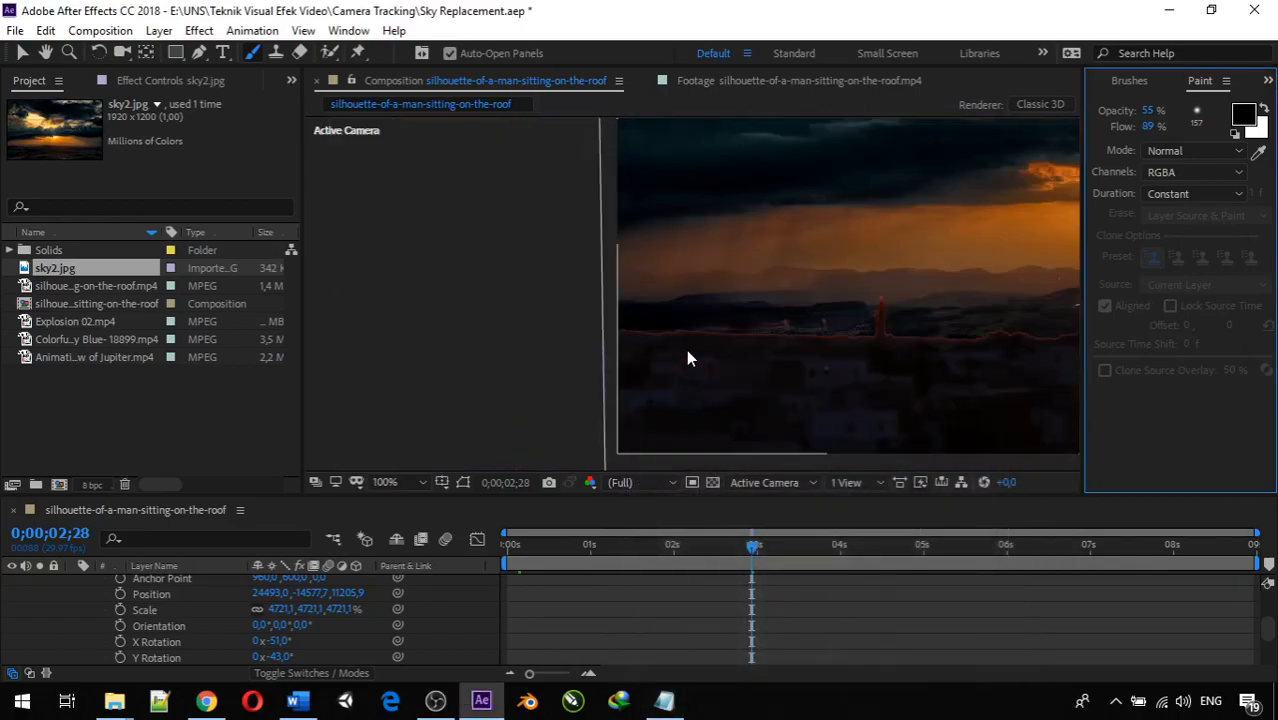
Inspect the keyed skyline edge up close and preview it from the first frame
scroll(686, 349, "up", 1)
mouse_move(686, 349)
left_mouse_down()
mouse_move(640, 362)
mouse_move(659, 343)
mouse_move(673, 354)
left_mouse_up()
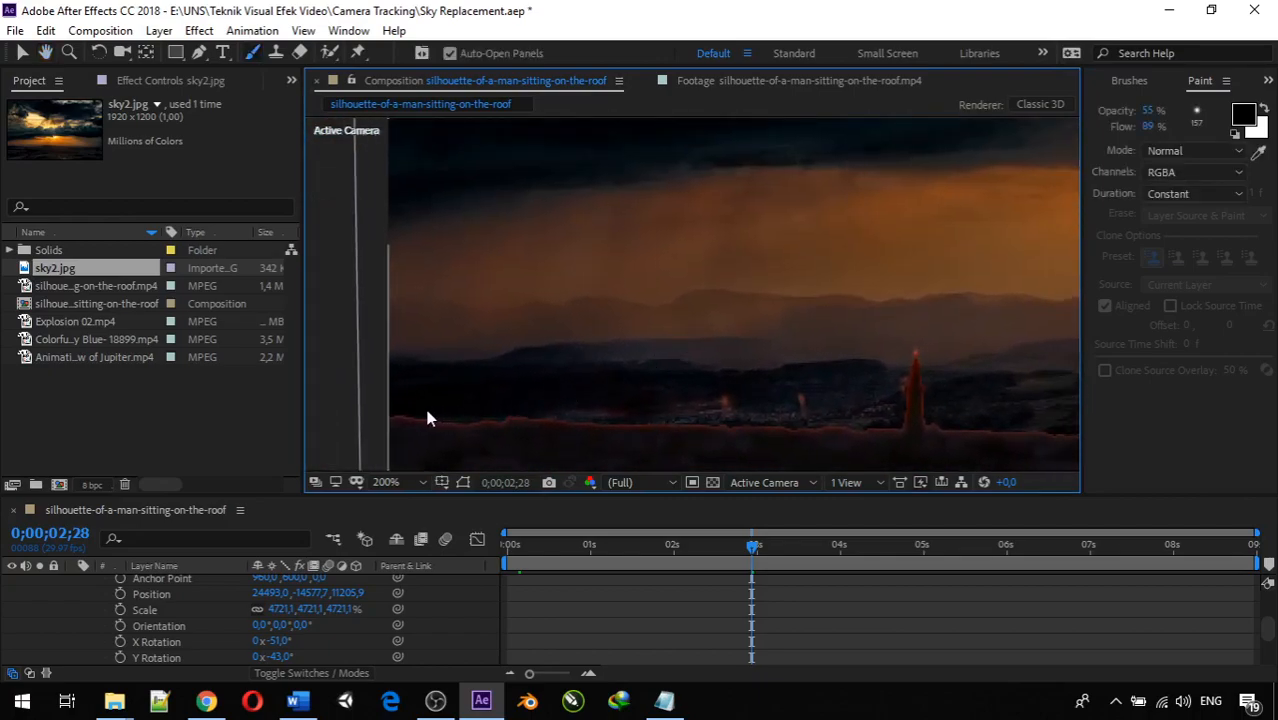
scroll(536, 395, "down", 1)
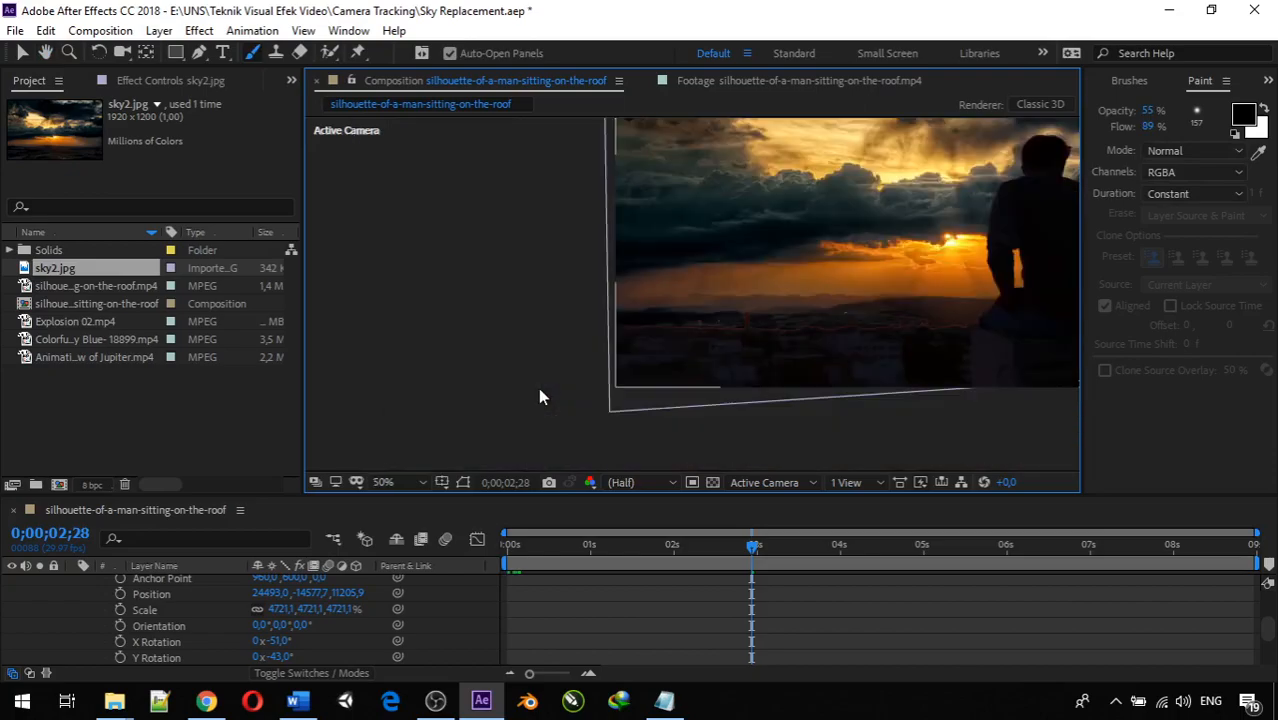
scroll(539, 396, "up", 1)
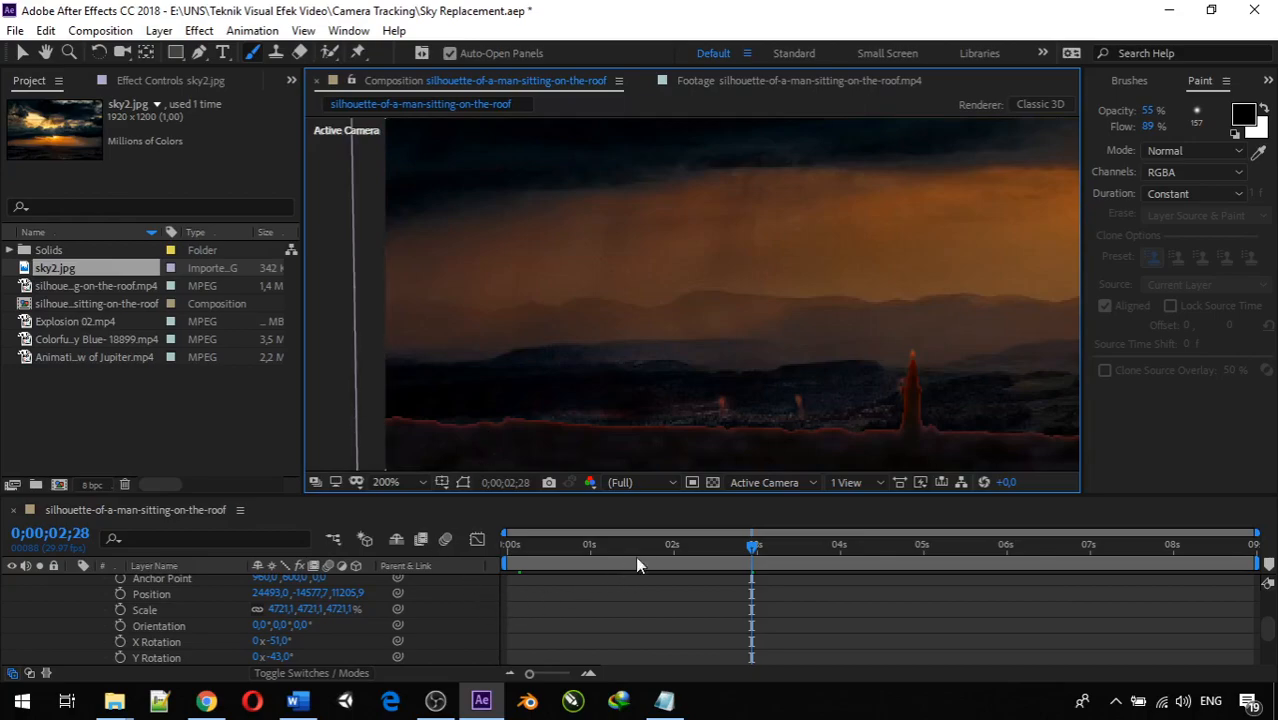
left_click_drag(750, 548, 487, 573)
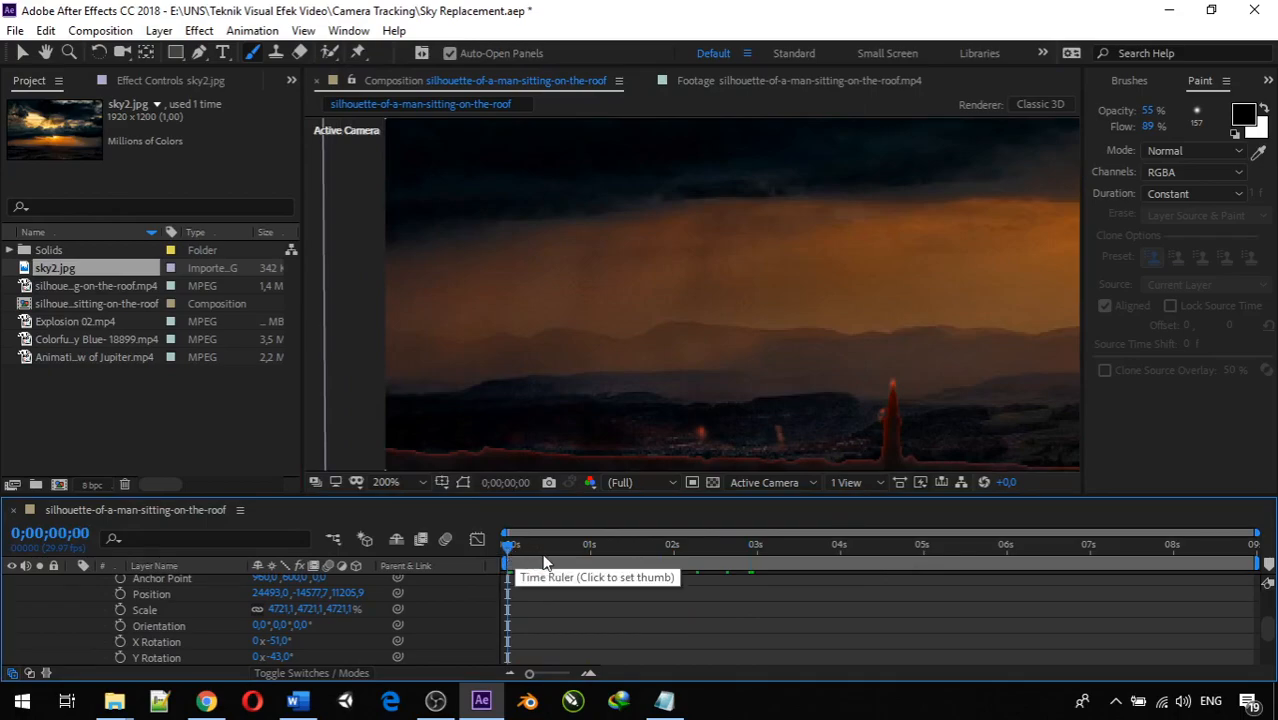
key("space")
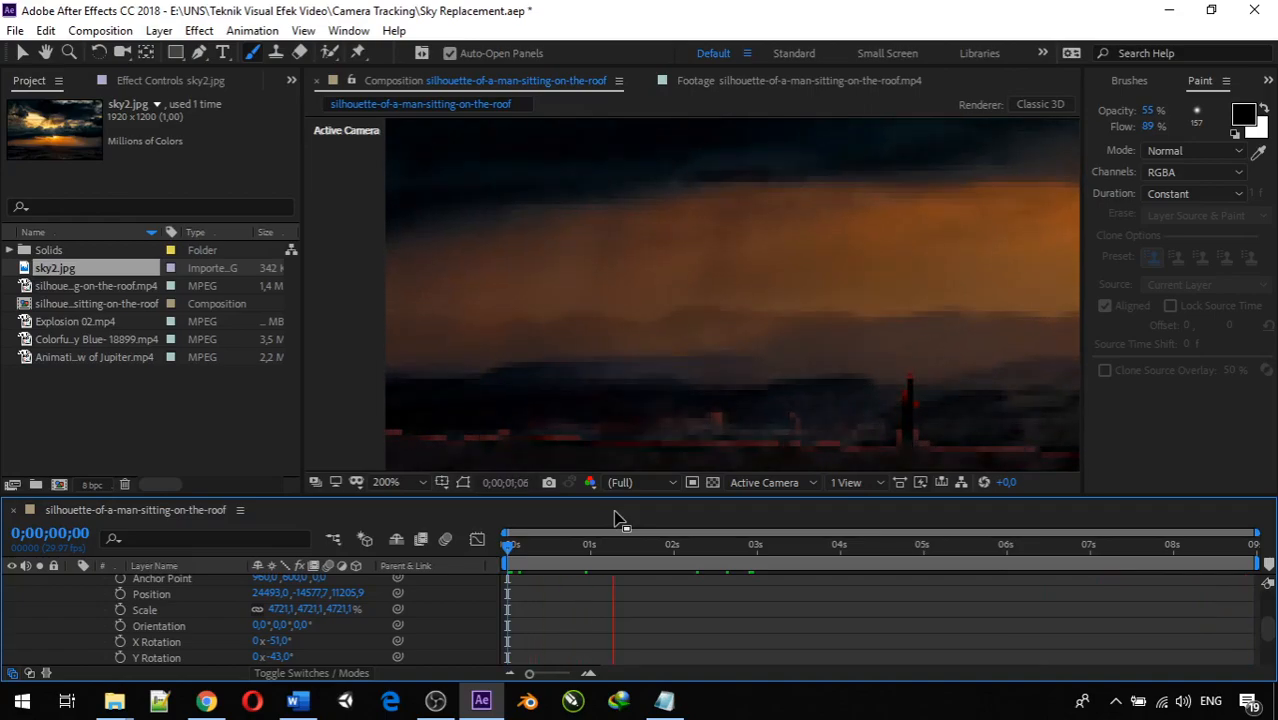
key("space")
Preview the whole composition from the first frame to check how the replaced sky follows the camera movement
scroll(681, 336, "down", 6)
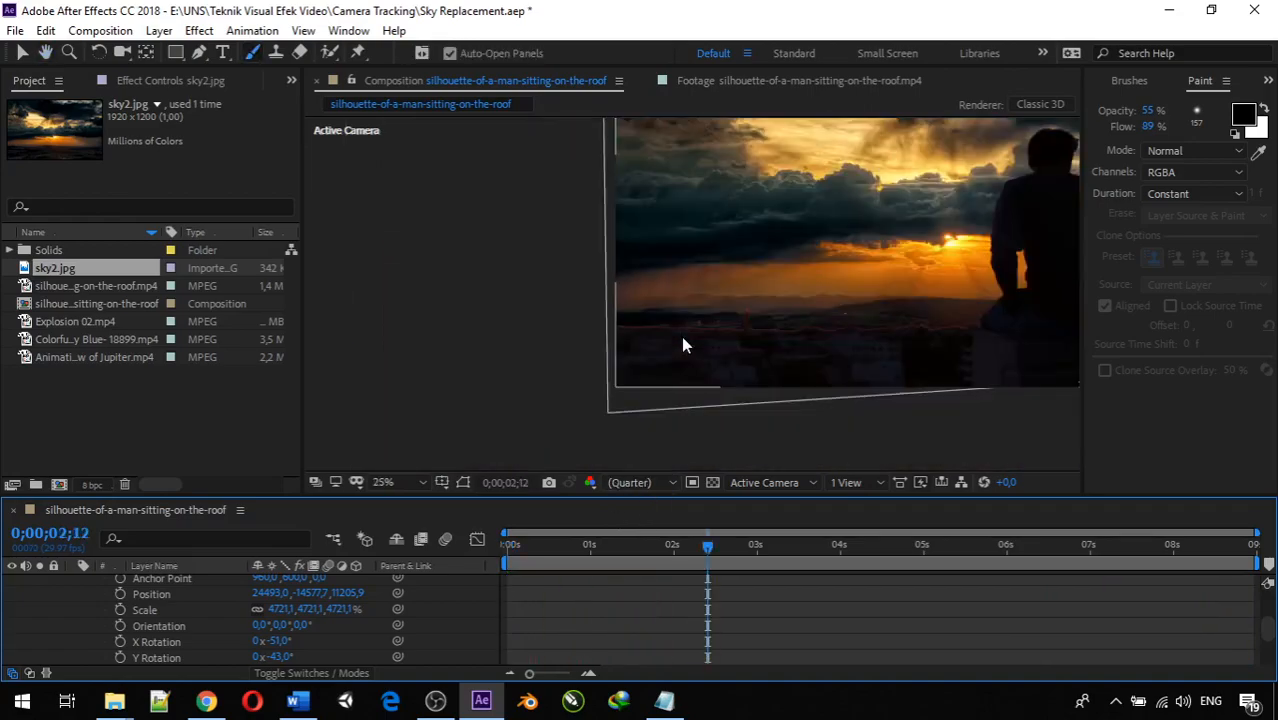
scroll(681, 336, "up", 1)
left_click_drag(682, 342, 577, 378)
left_click_drag(709, 548, 505, 543)
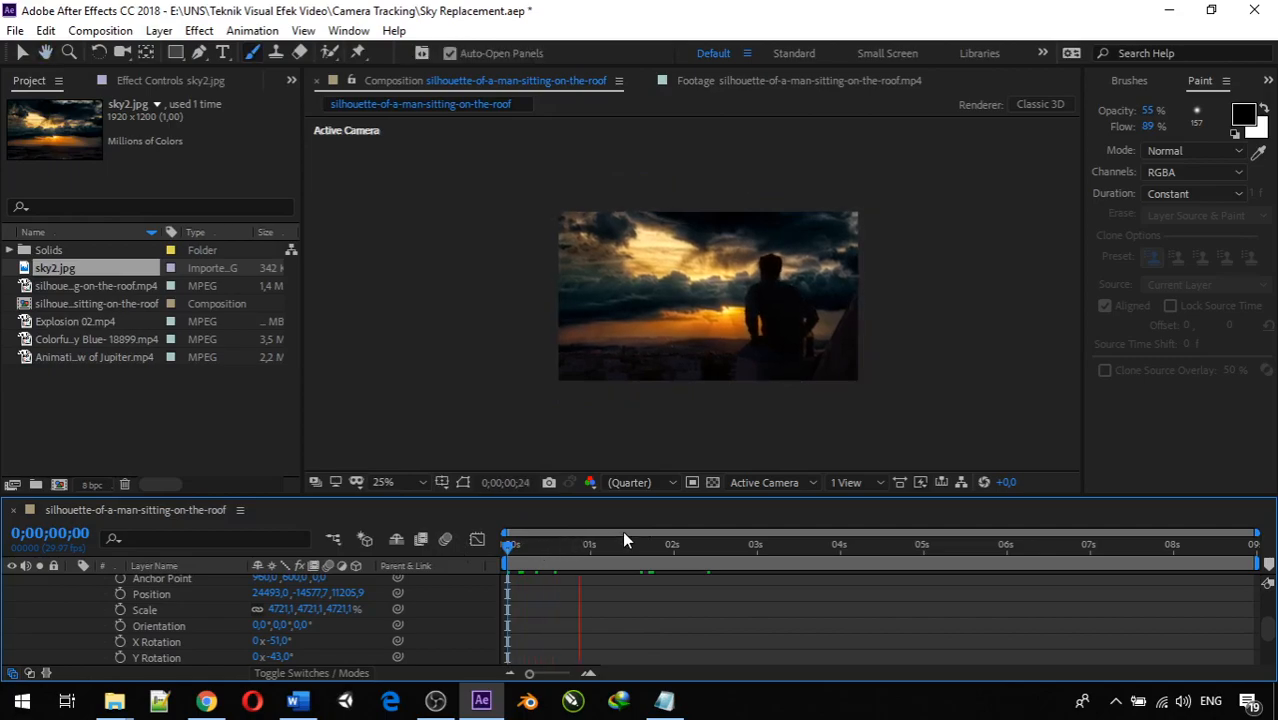
key("space")
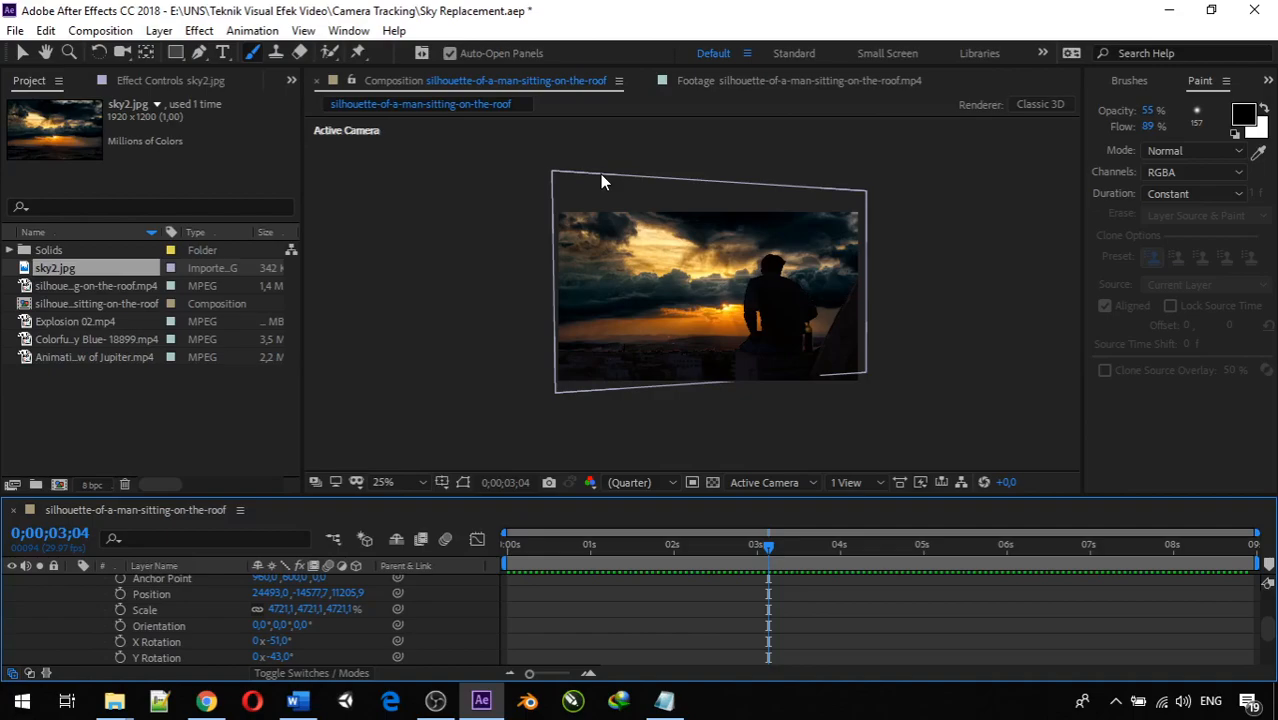
key("space")
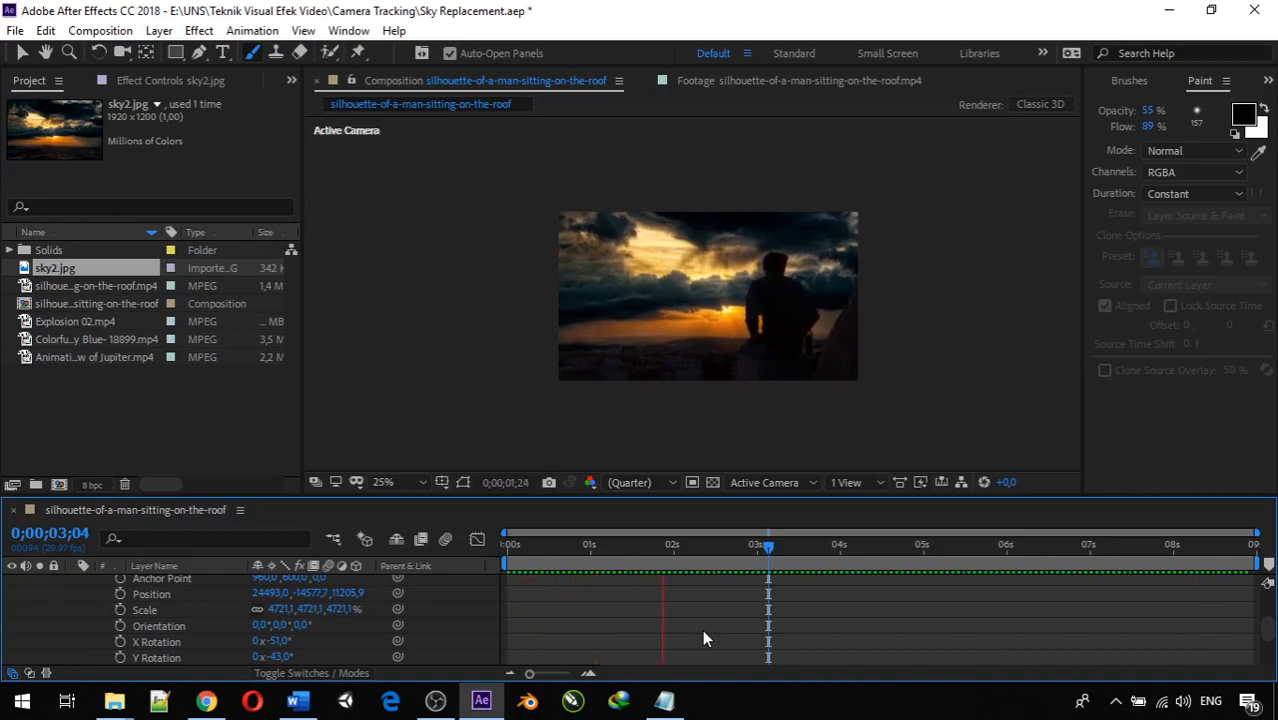
key("space")
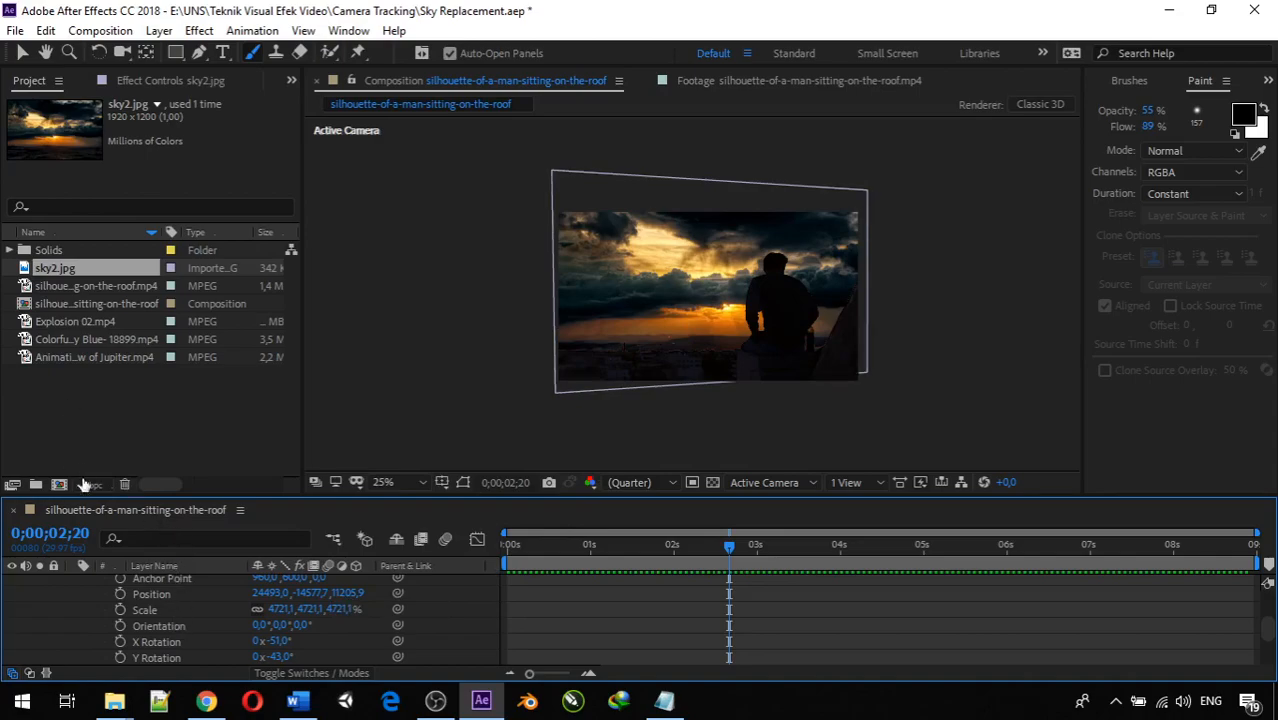
Collapse the sky2.jpg layer's properties and add Explosion 02.mp4 to the composition between the Foreground and sky2.jpg layers
scroll(138, 652, "up", 2)
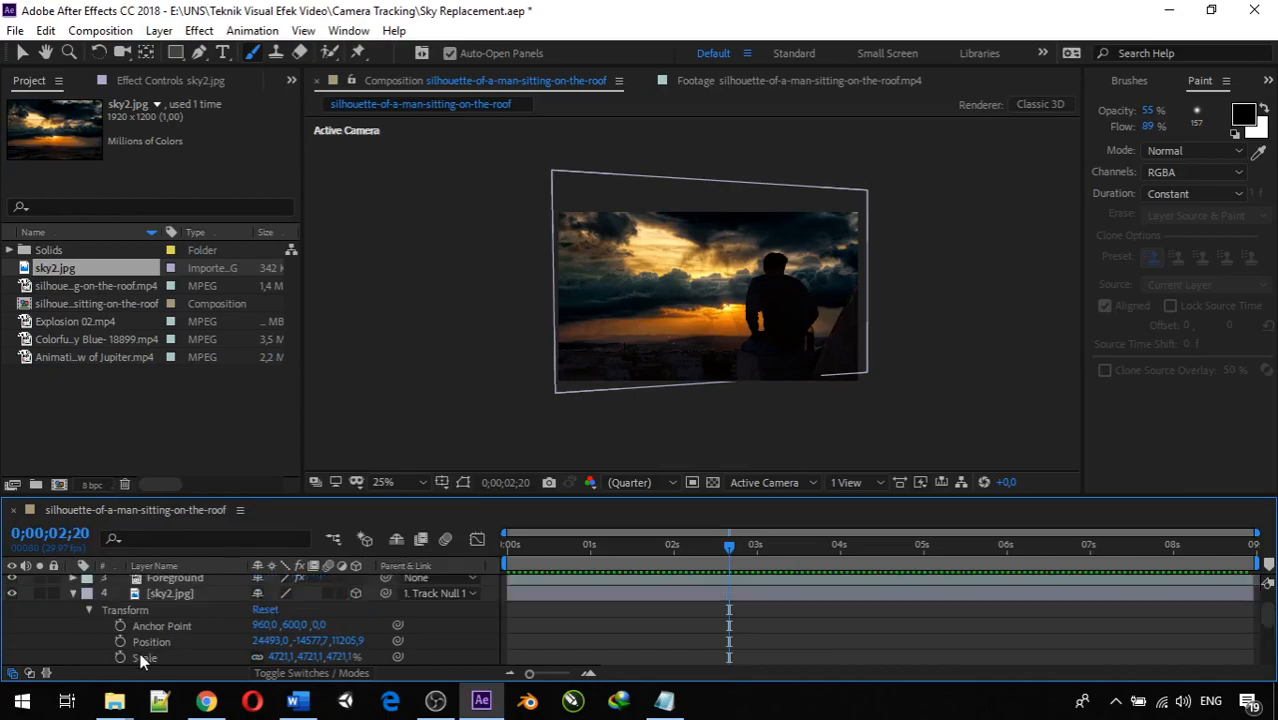
scroll(141, 661, "up", 2)
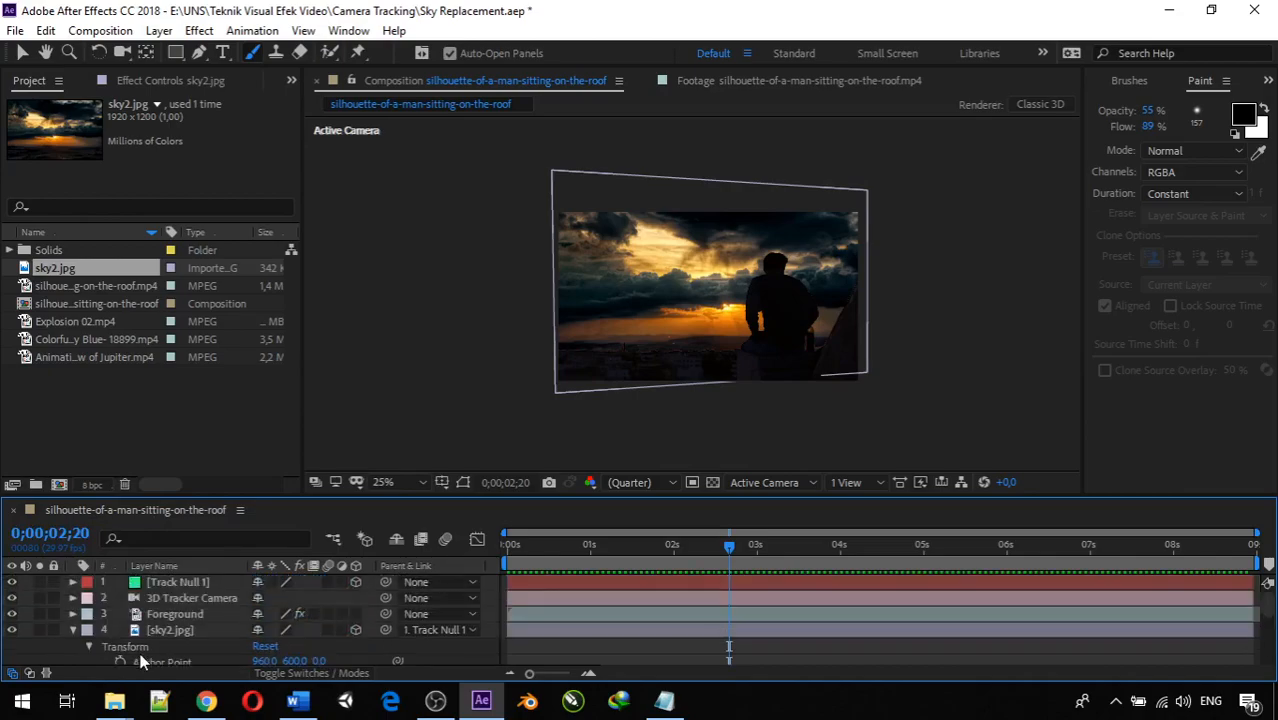
left_click(71, 629)
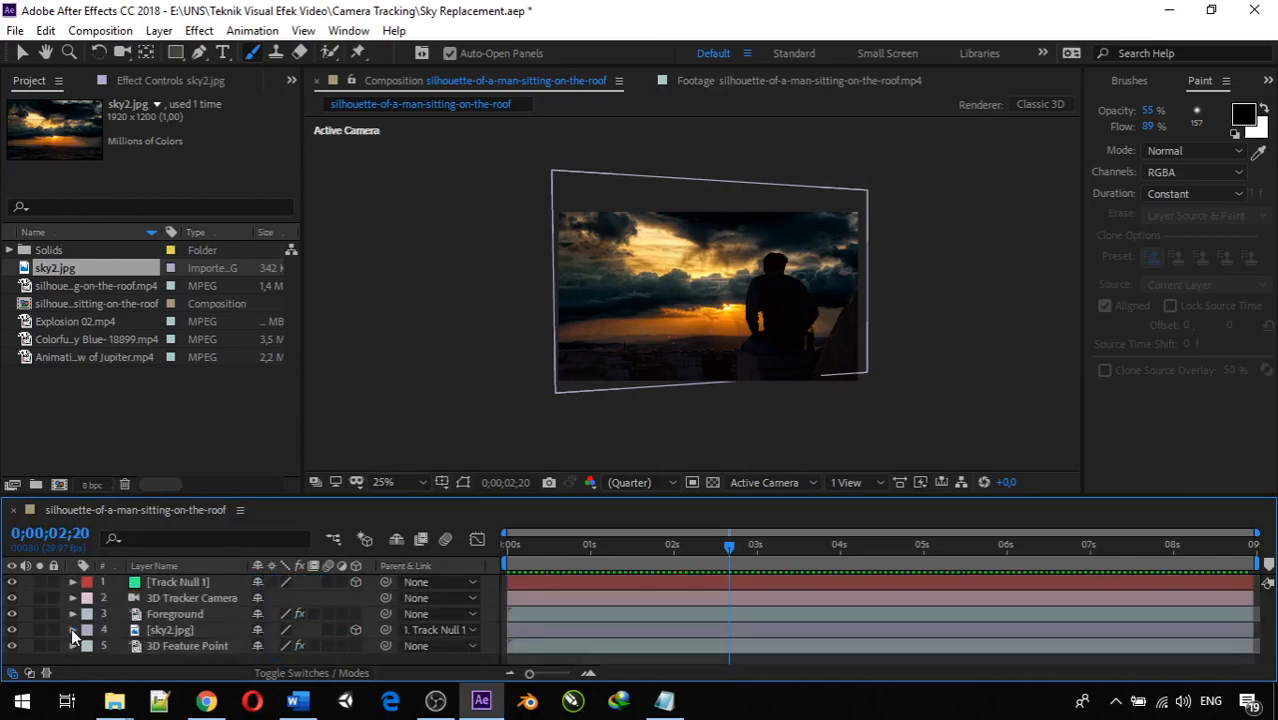
left_click(70, 322)
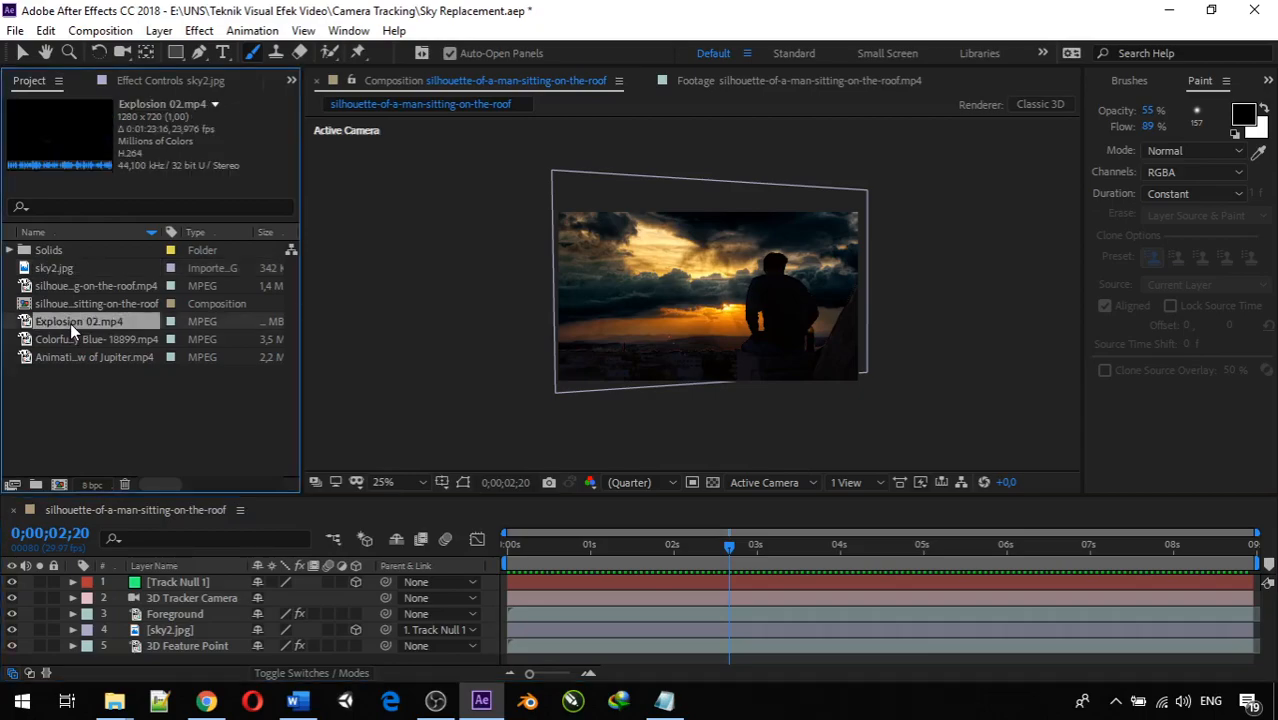
left_click_drag(70, 322, 149, 621)
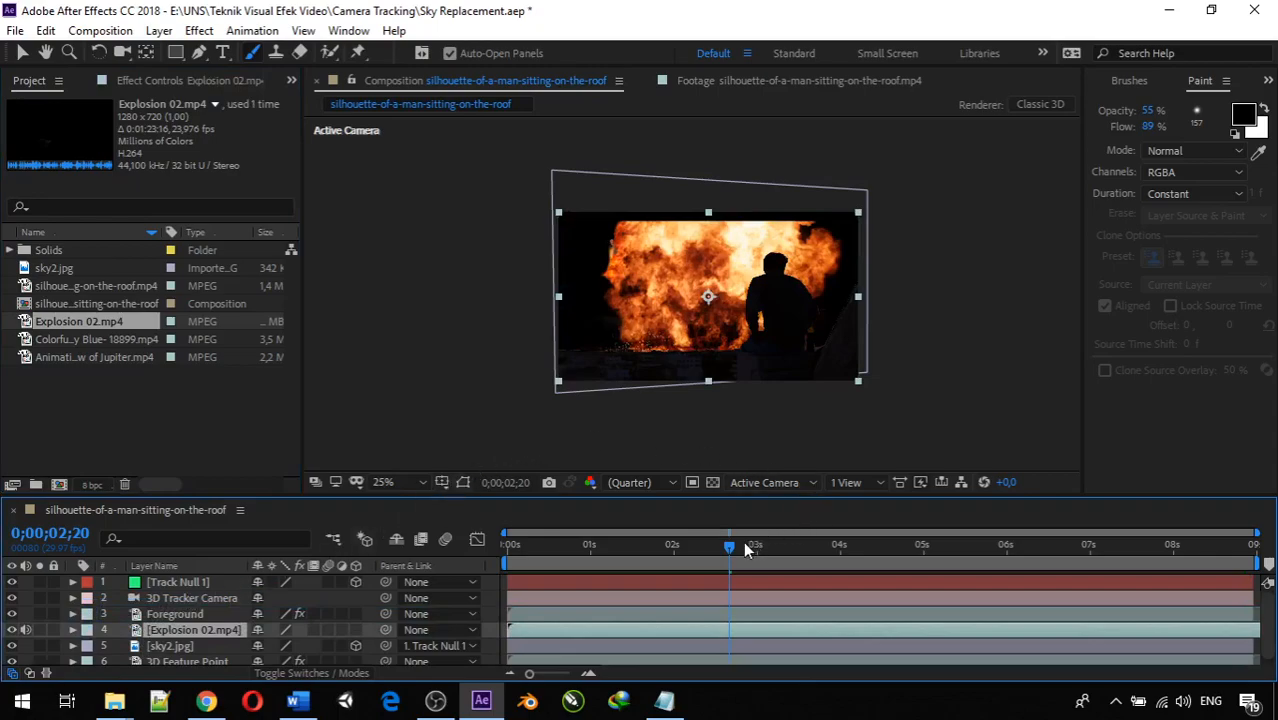
Preview the composition from the first frame to 0;00;04;28 and examine the explosion behind the silhouette
left_click_drag(730, 549, 456, 573)
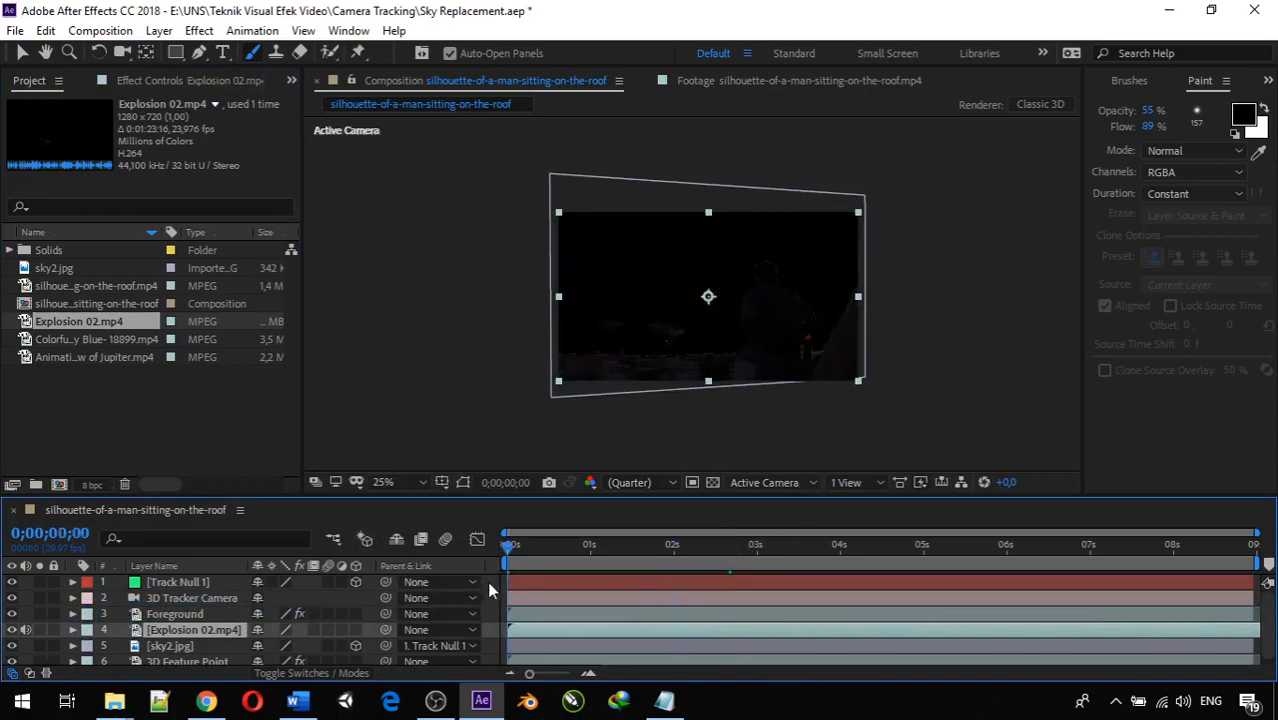
key("space")
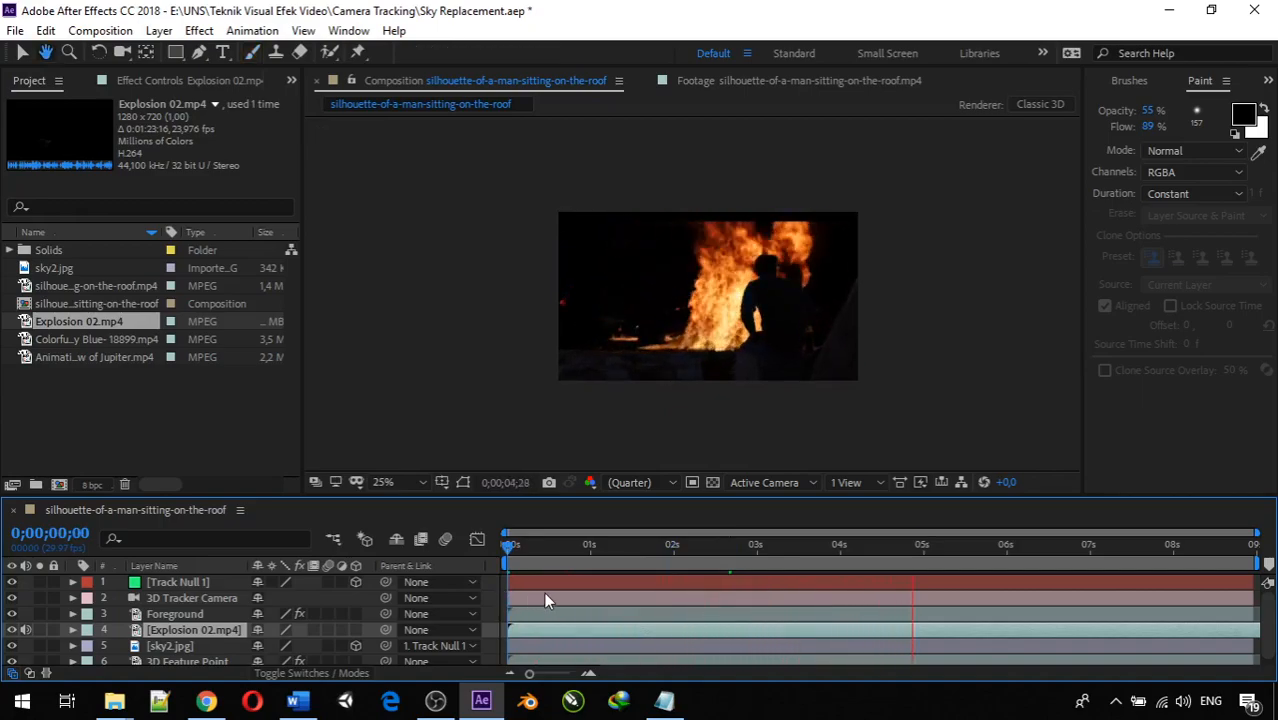
key("space")
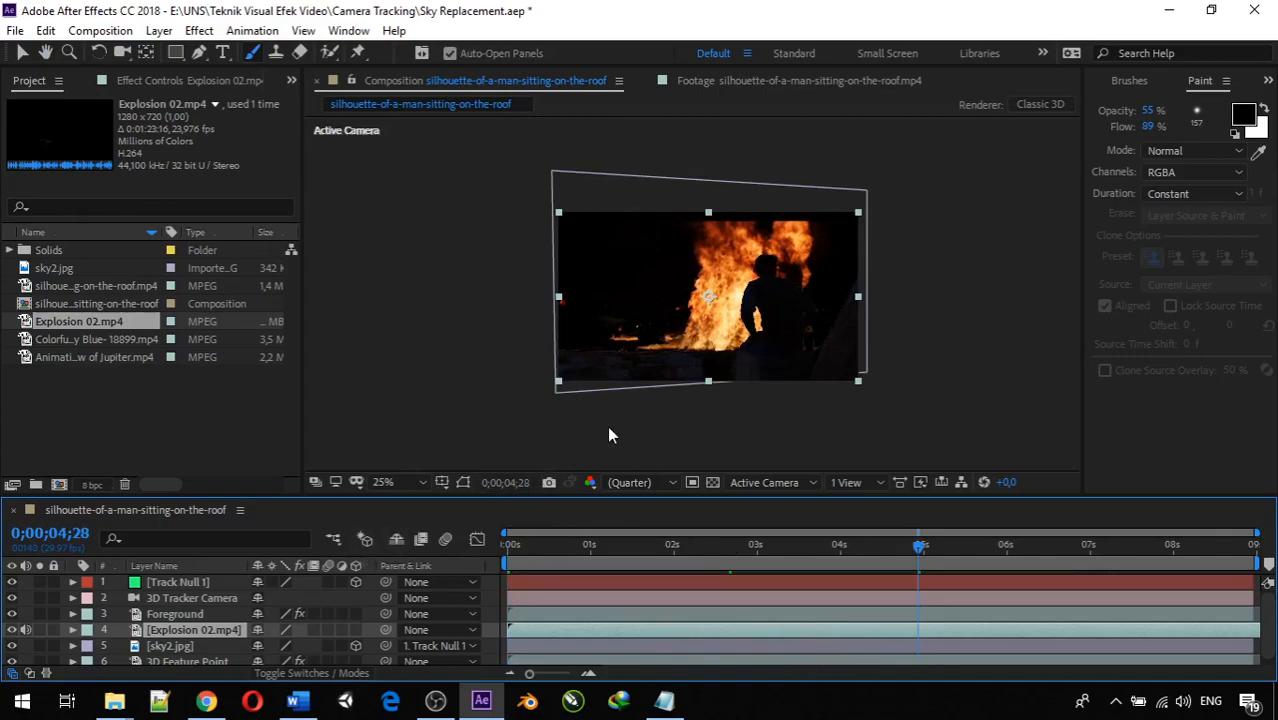
key("period")
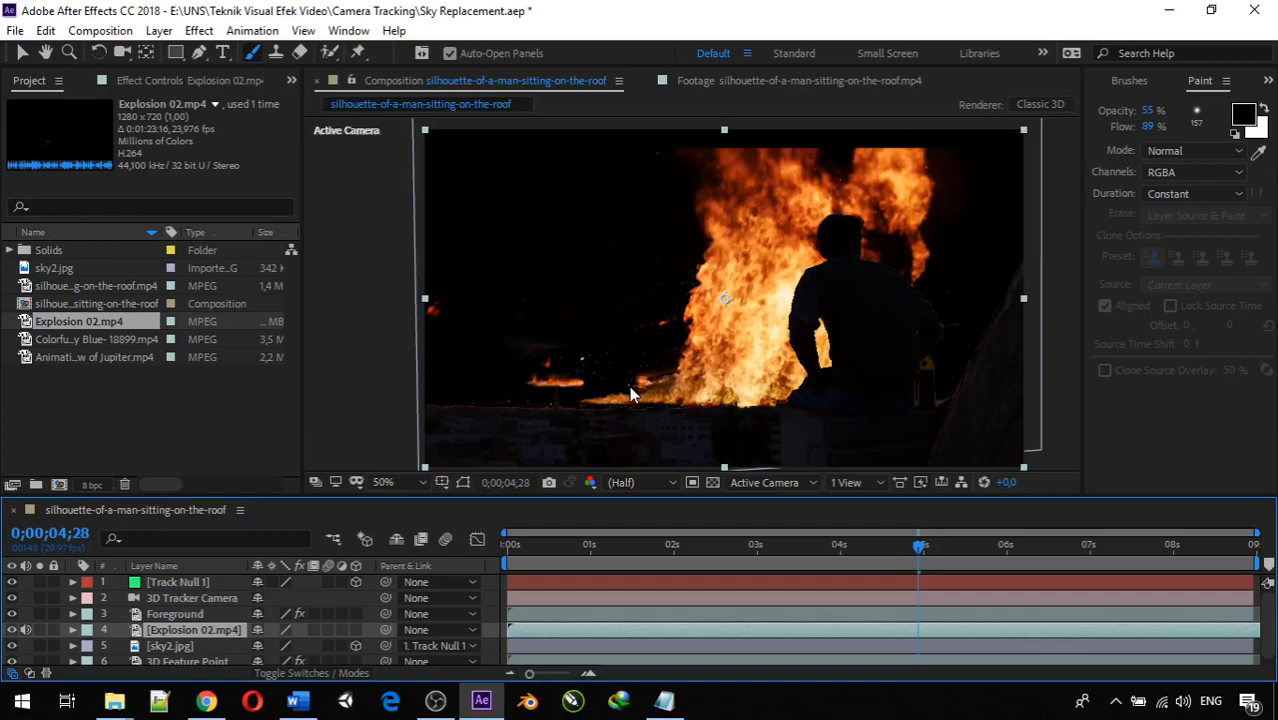
key("period")
key("comma")
key("comma")
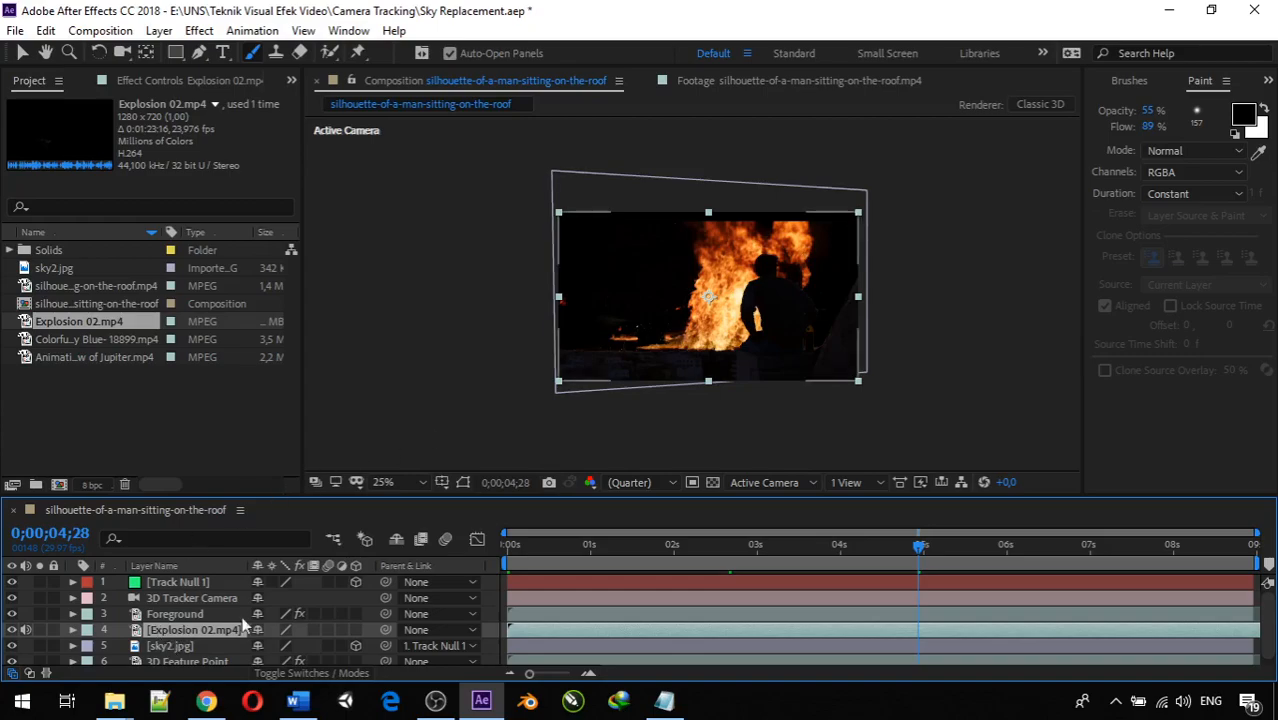
Parent the Explosion 02.mp4 layer to Track Null 1 and make it a 3D layer
left_click(858, 213)
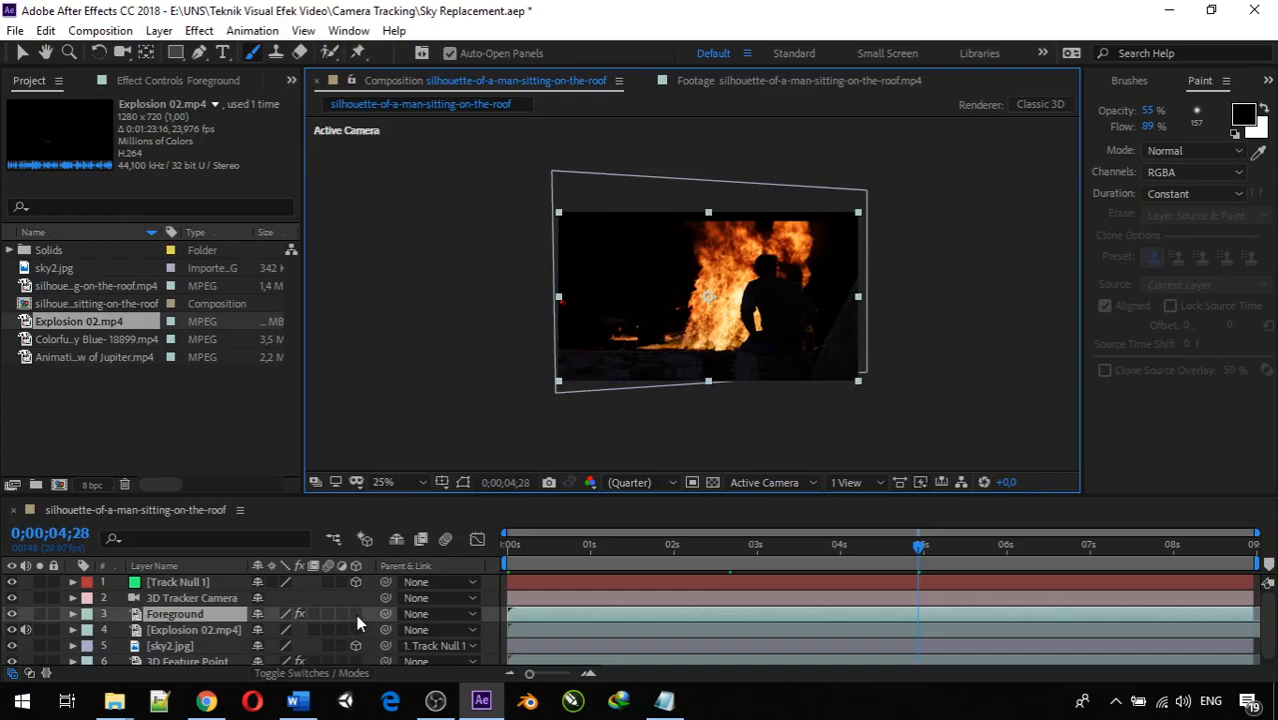
mouse_move(385, 614)
left_mouse_down()
mouse_move(210, 596)
mouse_move(160, 576)
mouse_move(390, 620)
left_mouse_up()
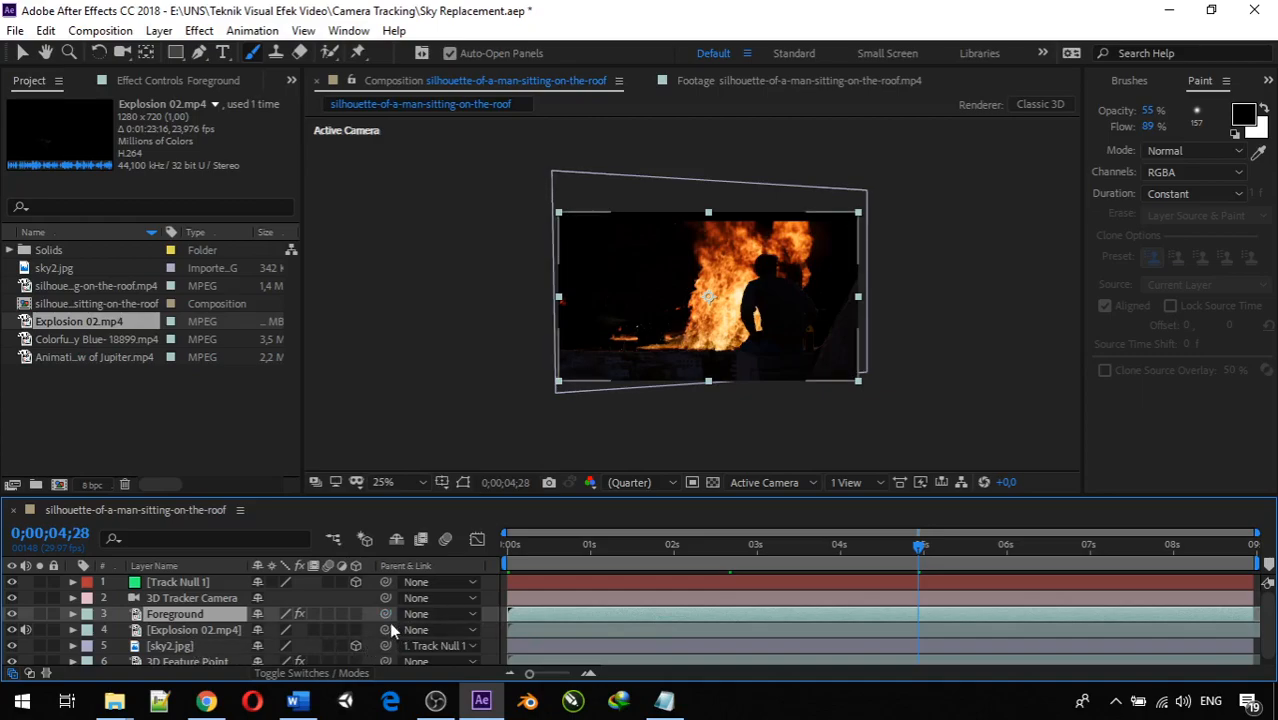
left_click_drag(385, 630, 184, 592)
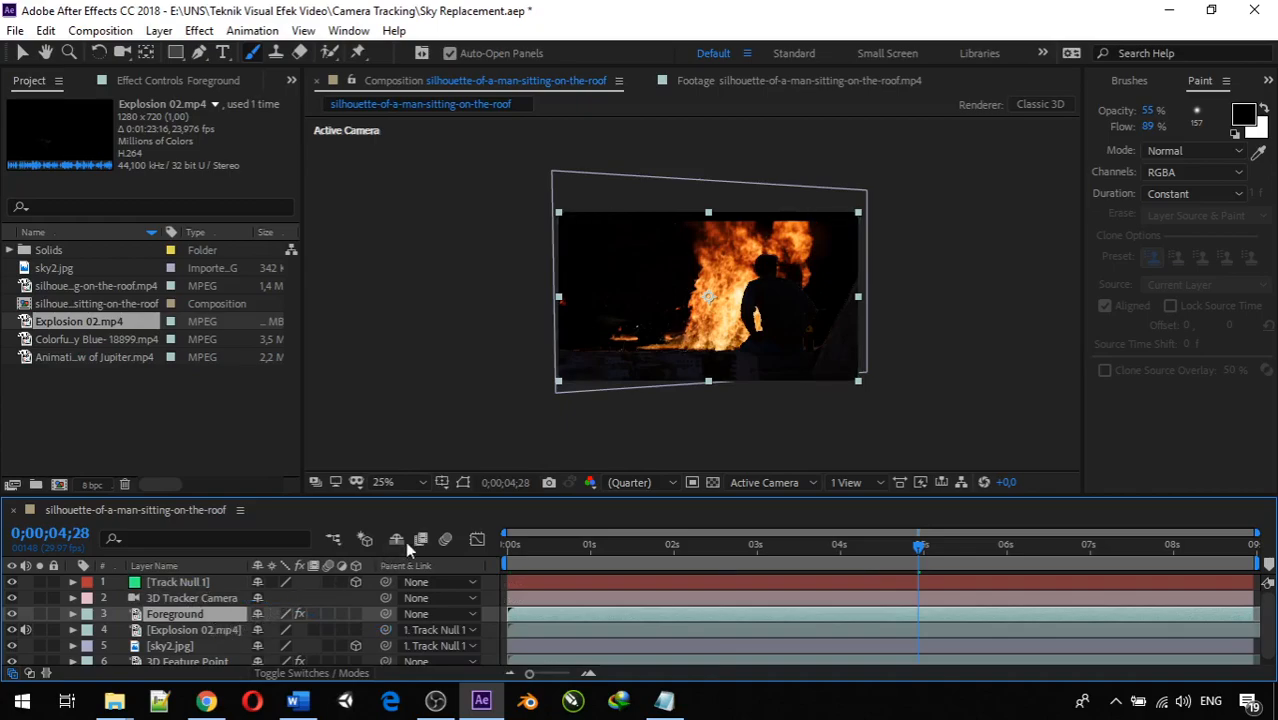
left_click(357, 627)
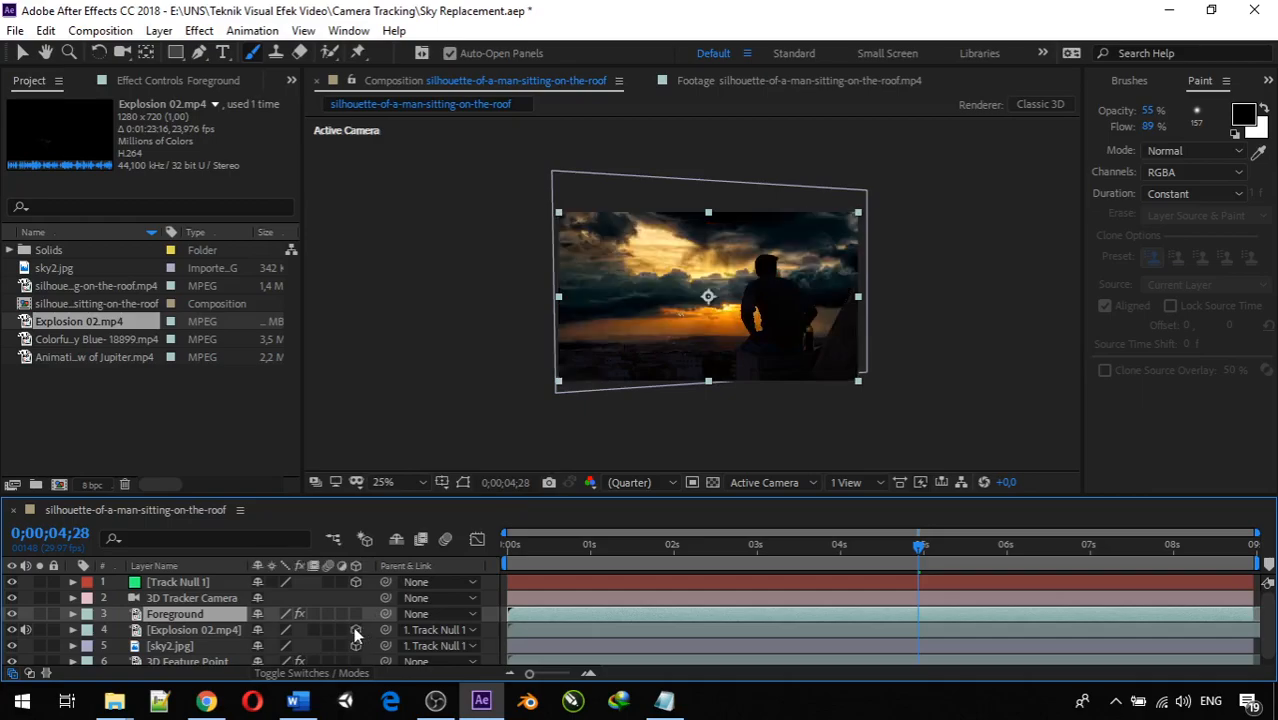
Select the tiny Explosion 02.mp4 layer in the sky and scale it up freehand by its corner
scroll(685, 355, "up", 3)
scroll(685, 355, "down", 3)
scroll(685, 355, "up", 3)
key("space")
mouse_move(685, 355)
left_mouse_down()
mouse_move(650, 348)
mouse_move(659, 328)
mouse_move(679, 334)
left_mouse_up()
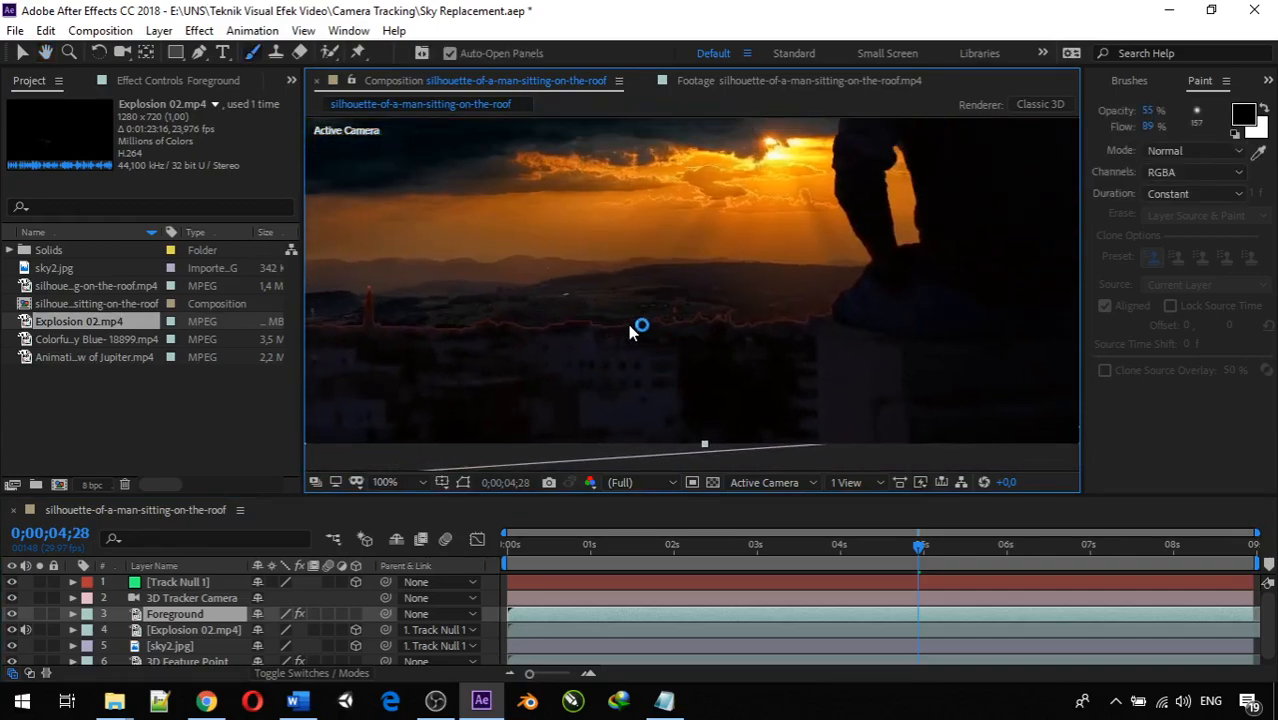
scroll(566, 296, "down", 6)
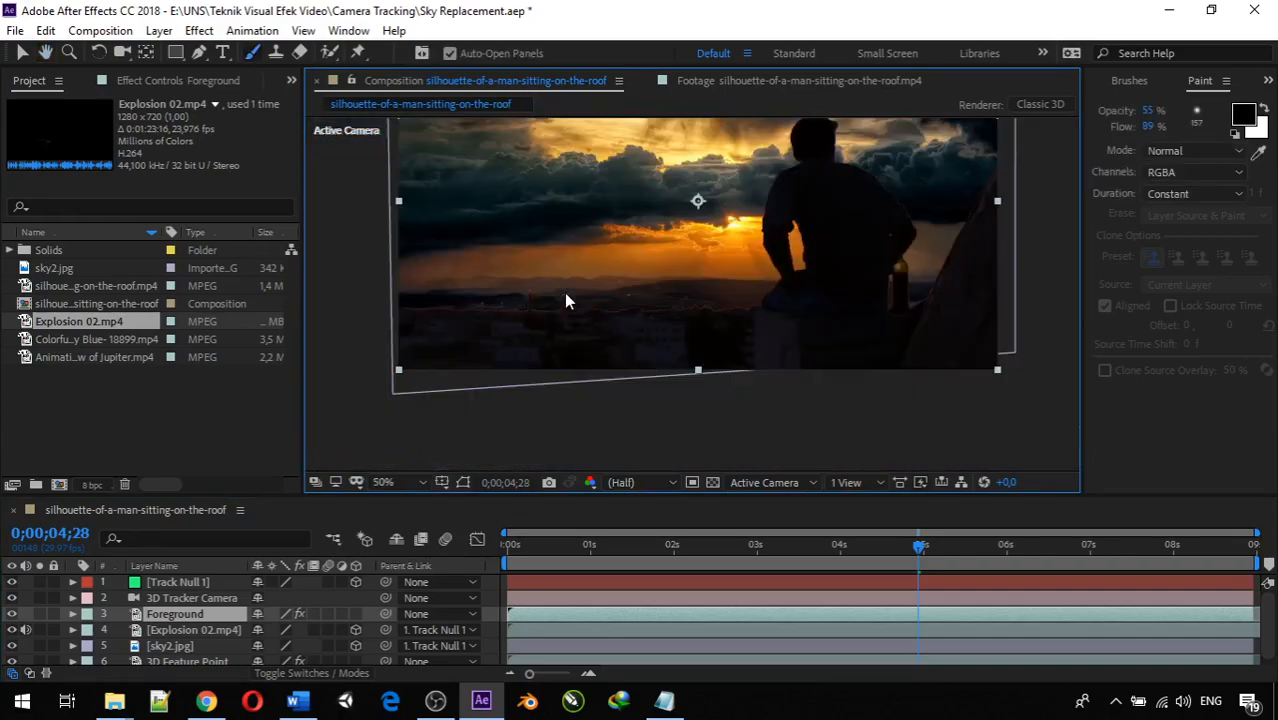
scroll(565, 296, "up", 2)
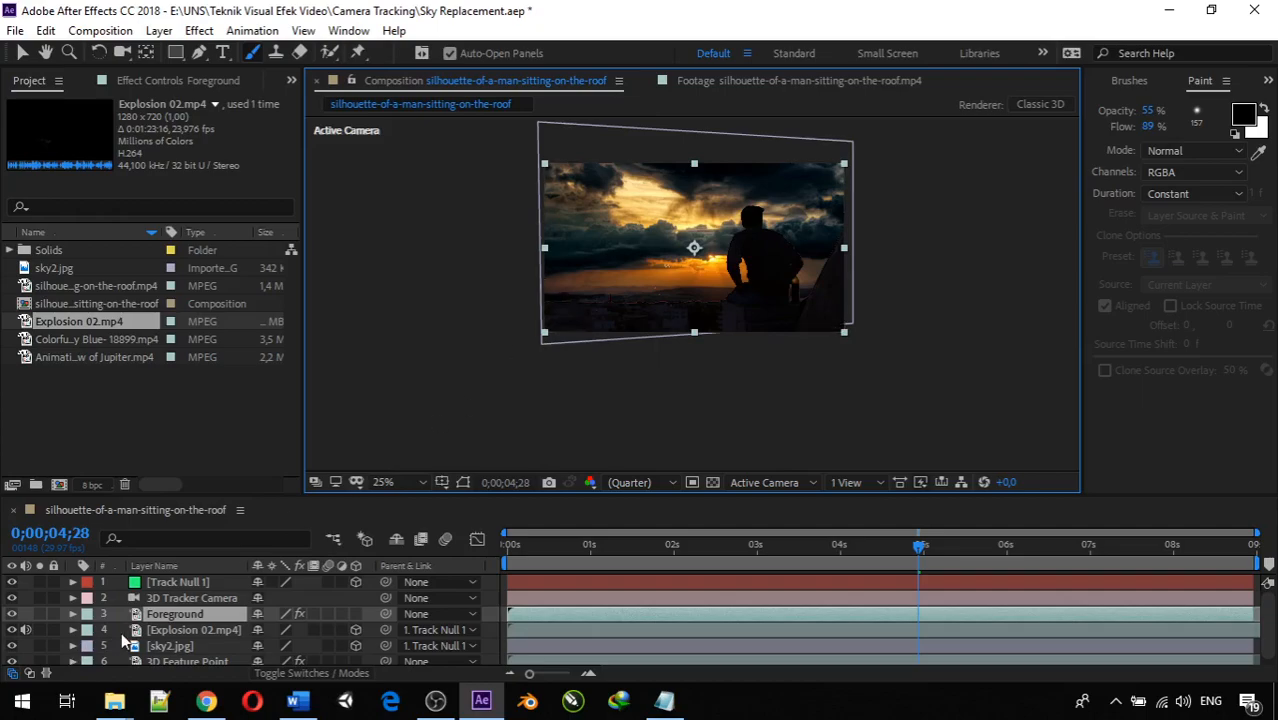
left_click(171, 630)
scroll(672, 300, "up", 4)
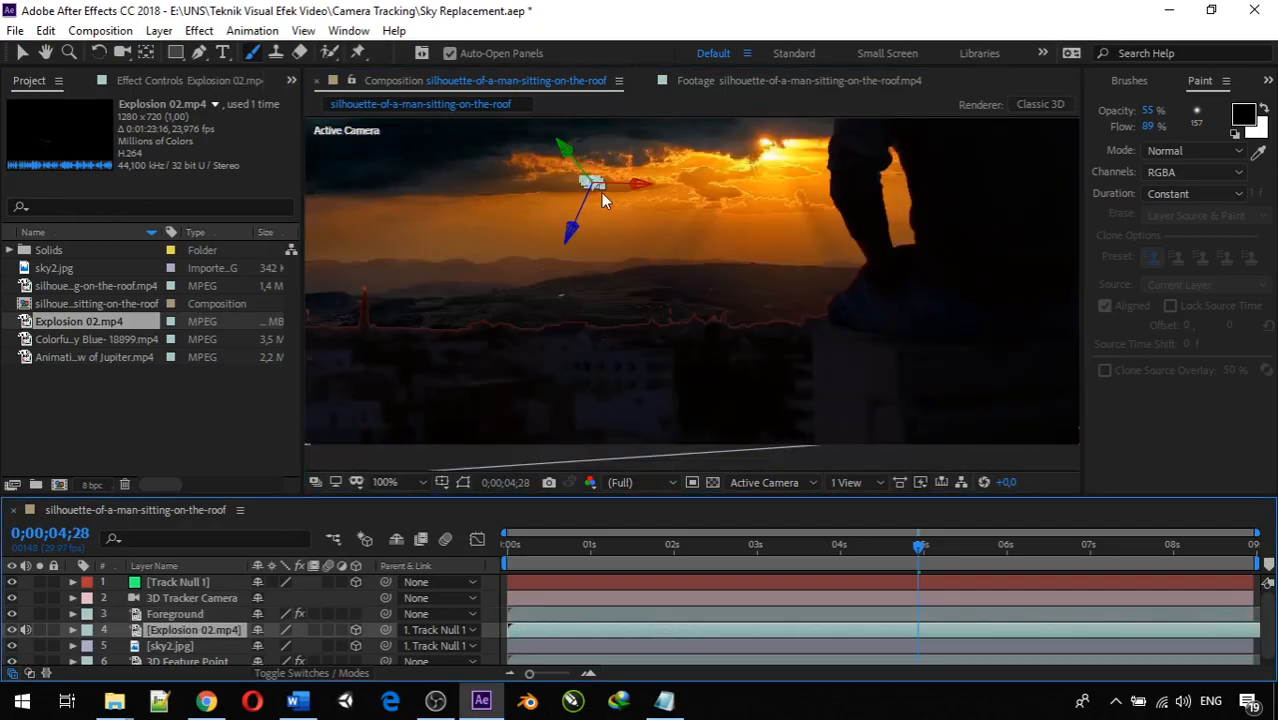
left_click(602, 188)
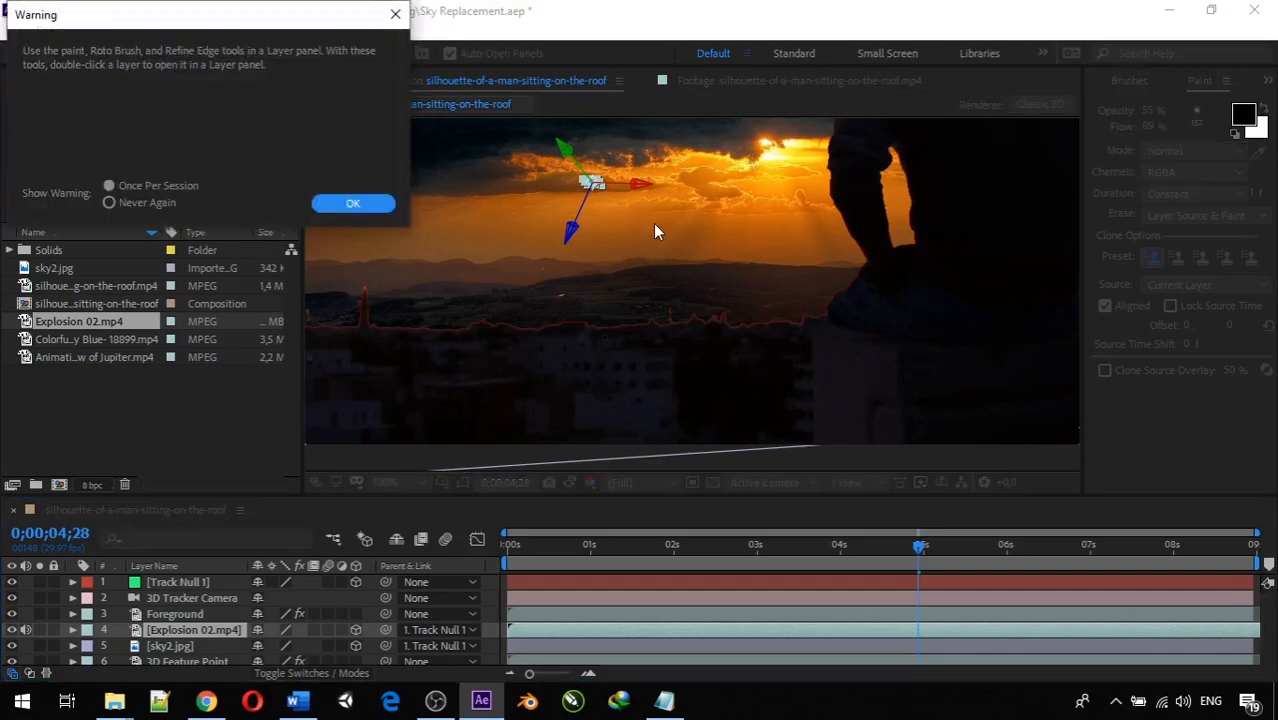
left_click(395, 14)
left_click_drag(603, 187, 822, 352)
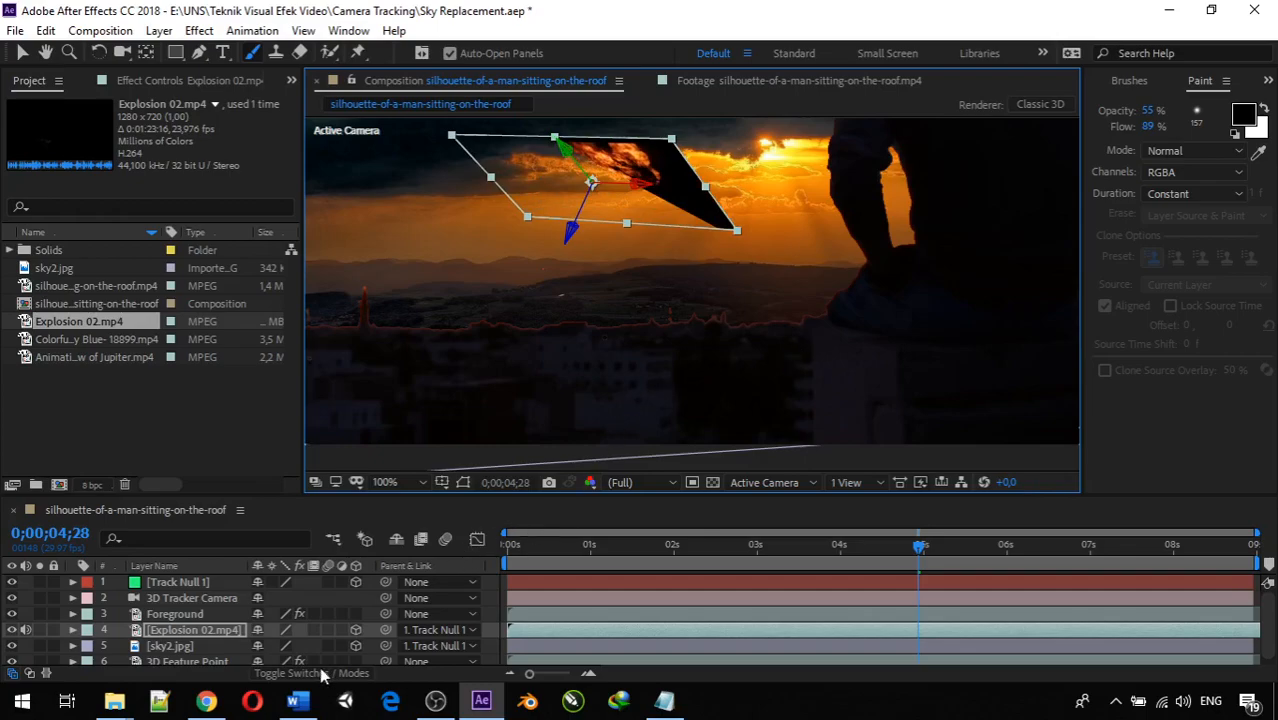
Review the sky2.jpg layer's scale and rotation values, then reselect the Explosion 02.mp4 layer
scroll(236, 656, "down", 1)
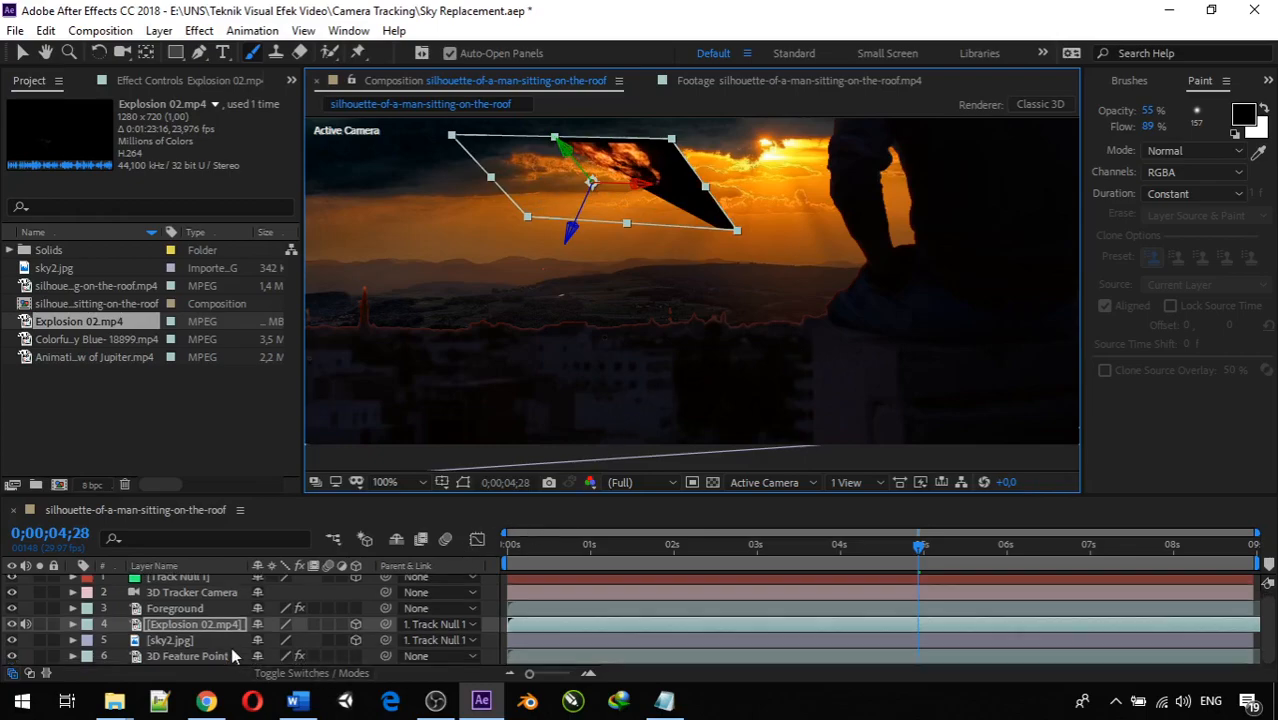
left_click(72, 640)
scroll(72, 643, "down", 3)
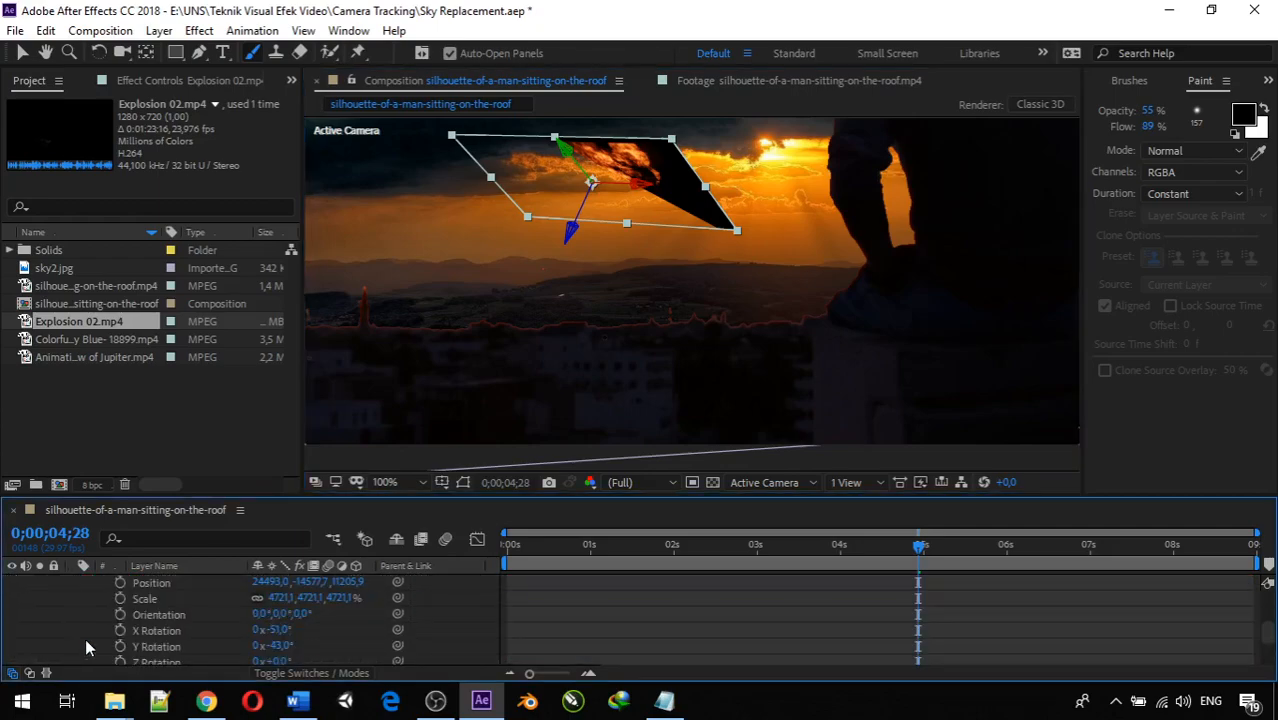
scroll(87, 638, "up", 2)
left_click(192, 630)
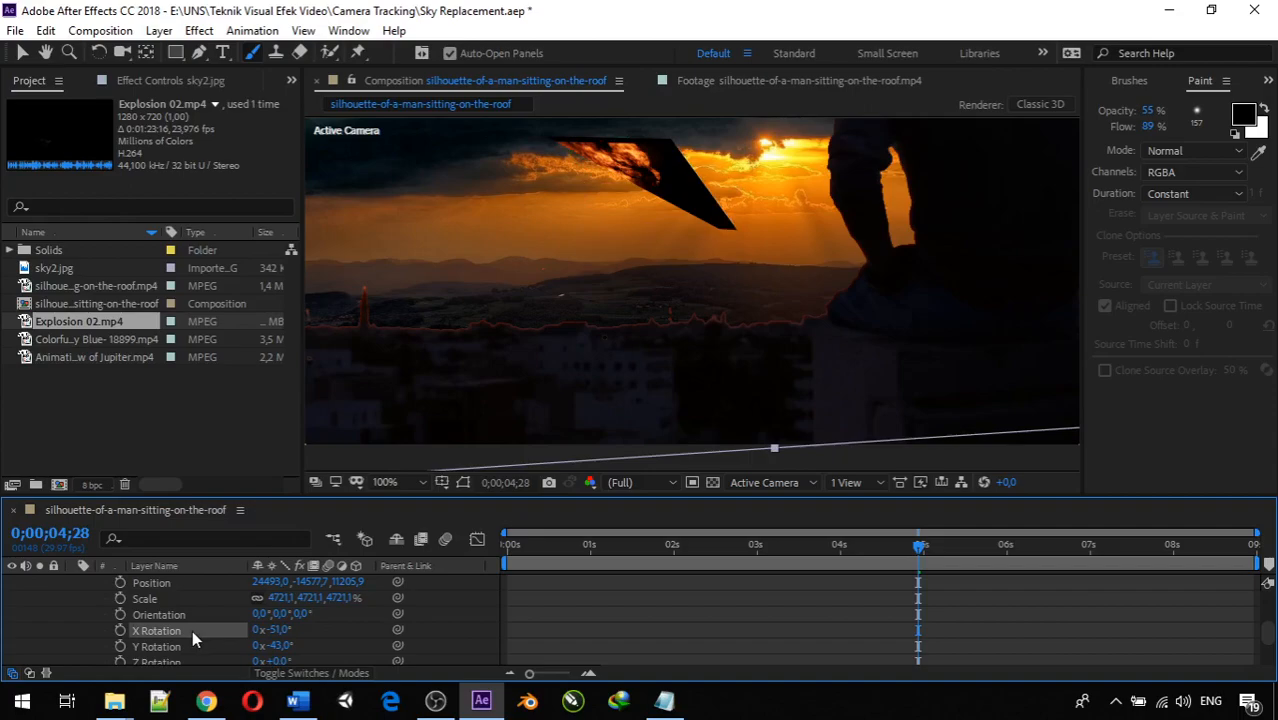
scroll(192, 630, "up", 5)
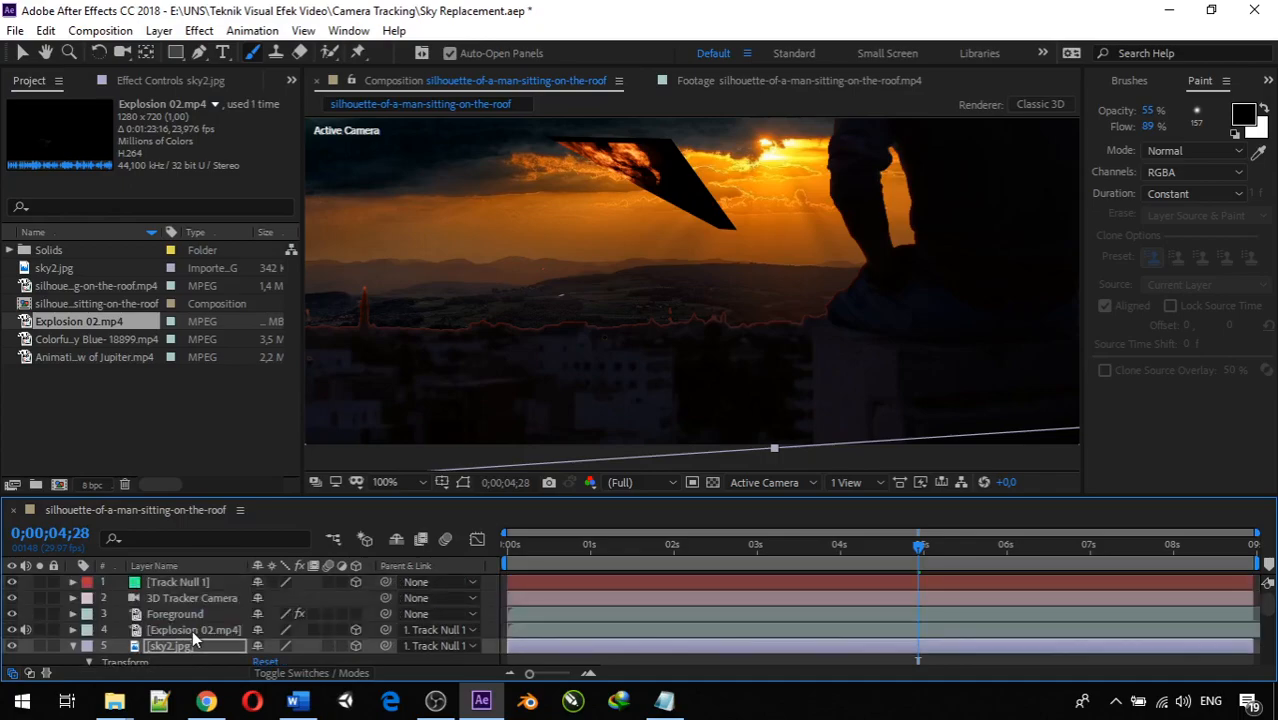
left_click(172, 626)
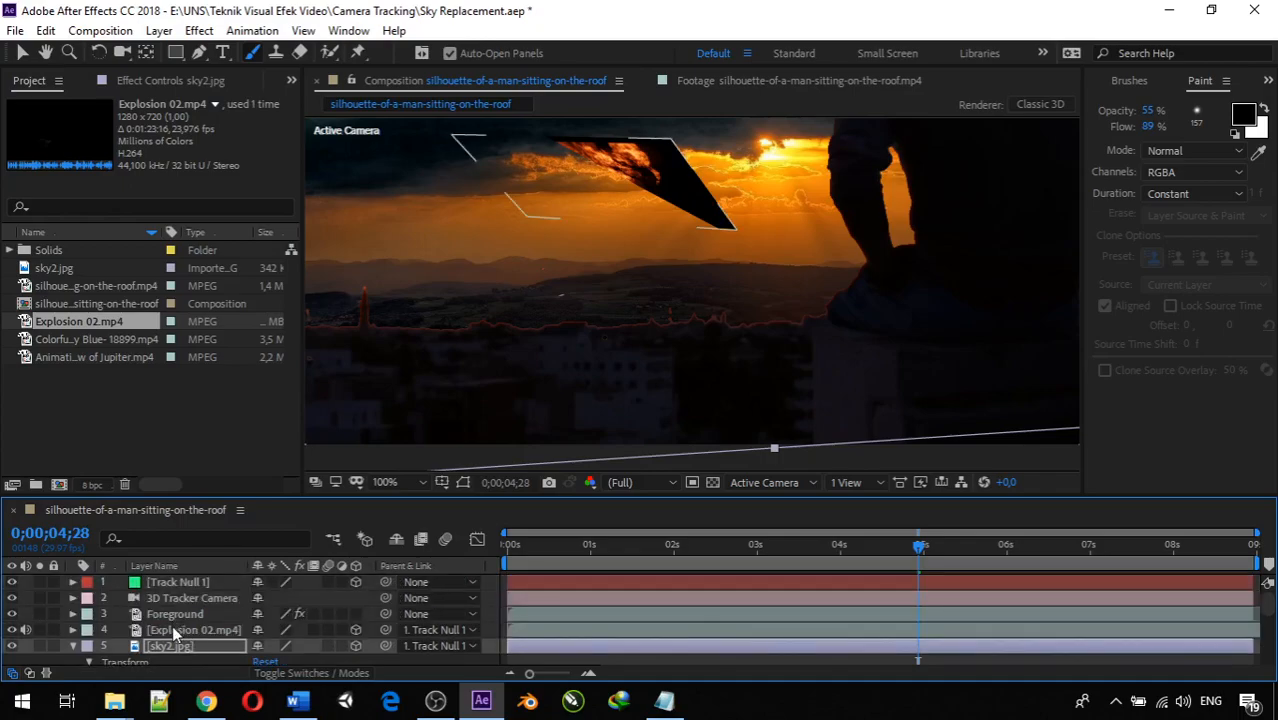
Set the Explosion 02.mp4 layer's X Rotation to -51° to match sky2.jpg and move the layer down freehand toward the skyline
left_click(70, 630)
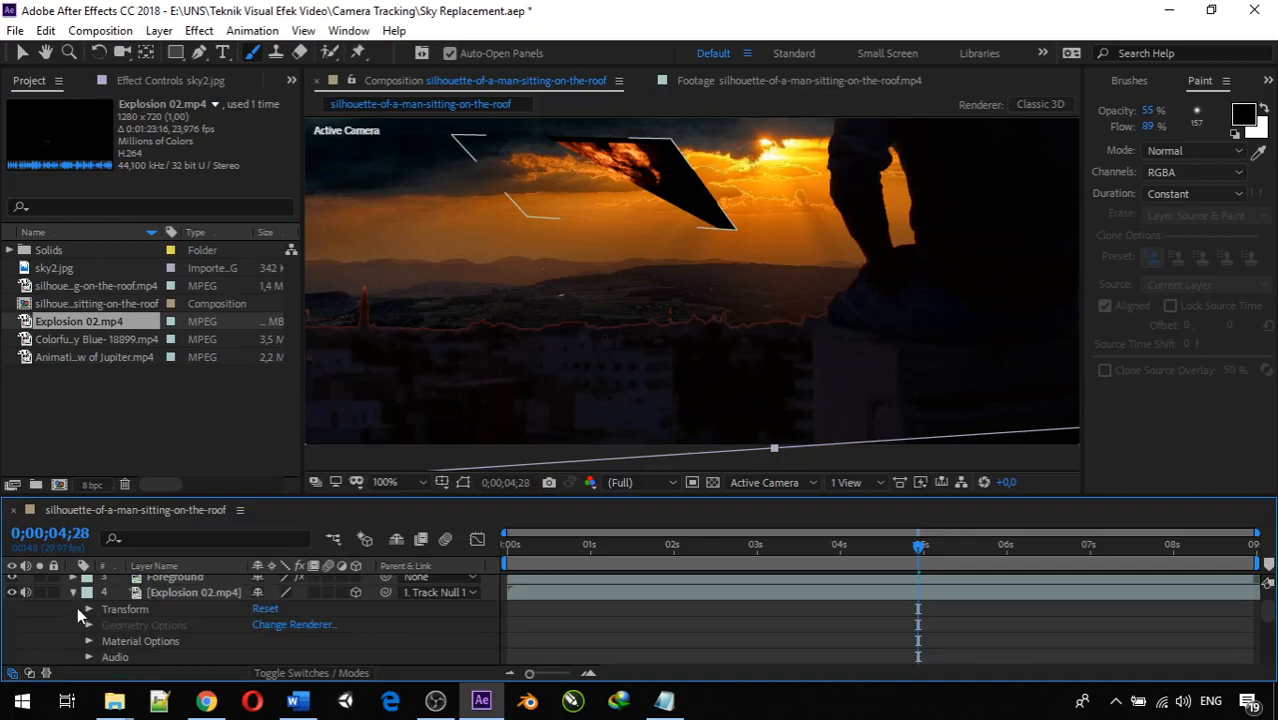
left_click(88, 609)
scroll(87, 612, "down", 1)
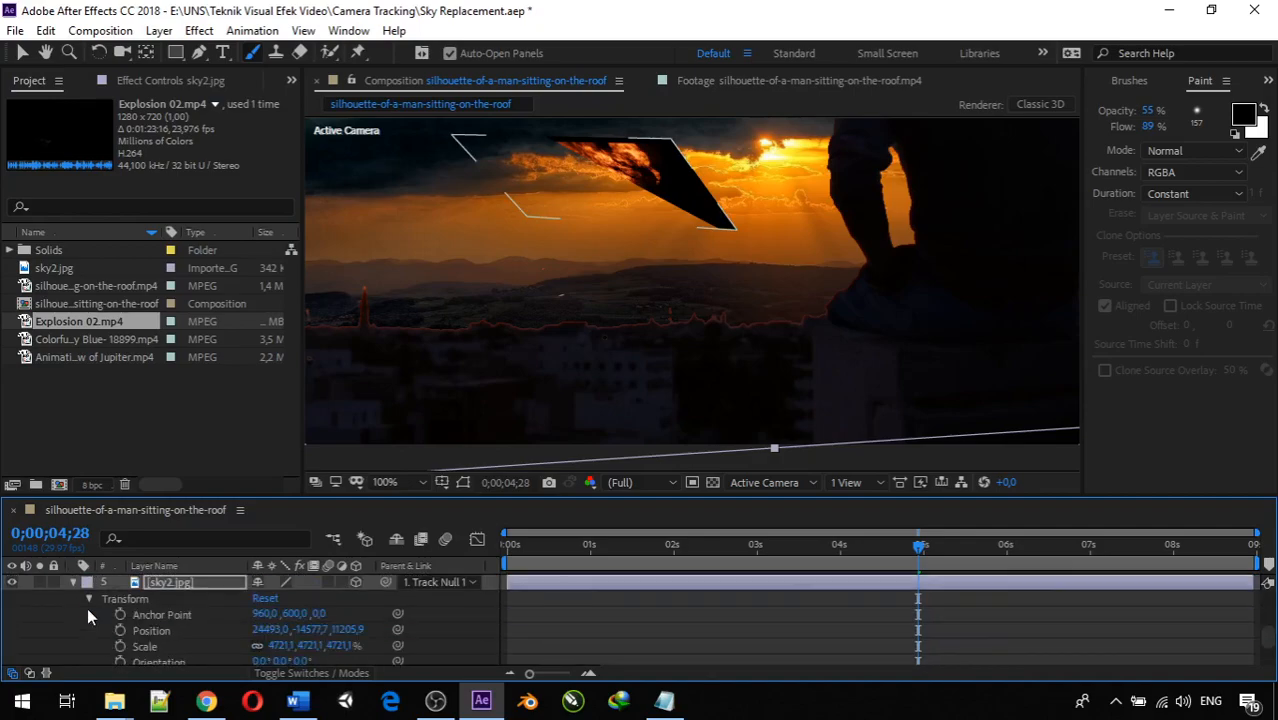
scroll(87, 612, "down", 3)
scroll(87, 607, "up", 2)
left_click(151, 613)
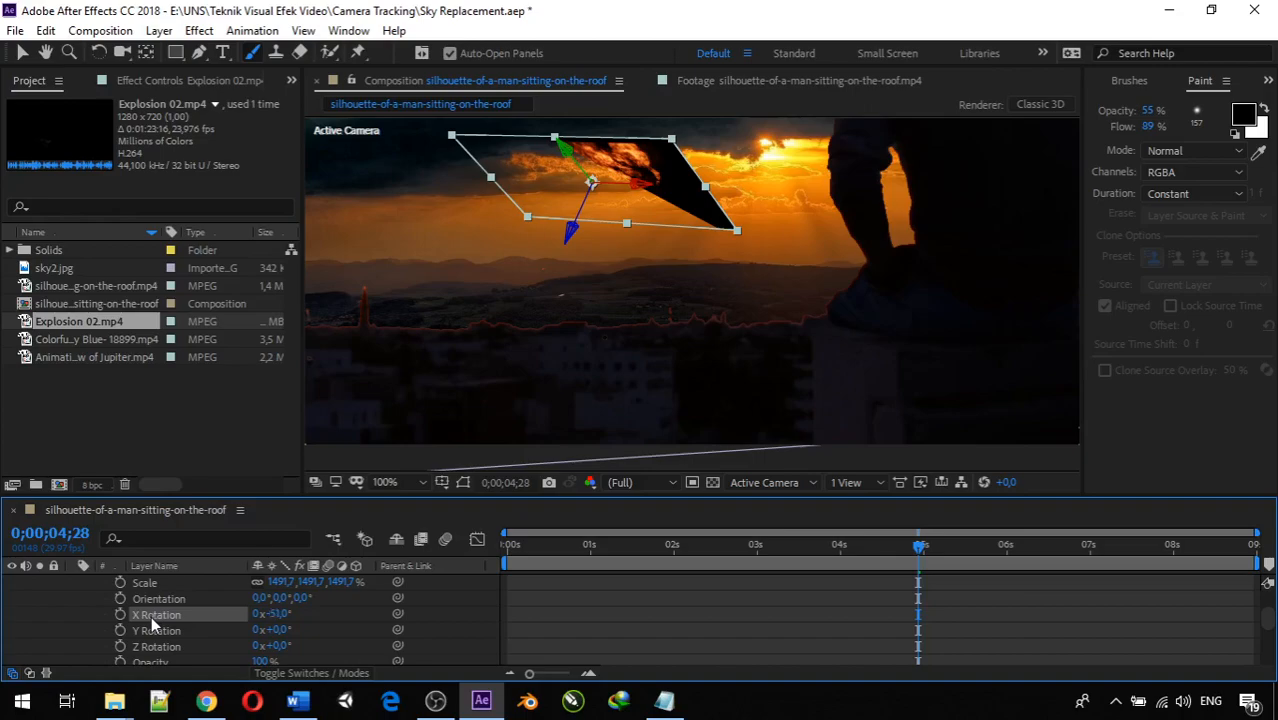
key("ctrl+z")
scroll(455, 385, "down", 2)
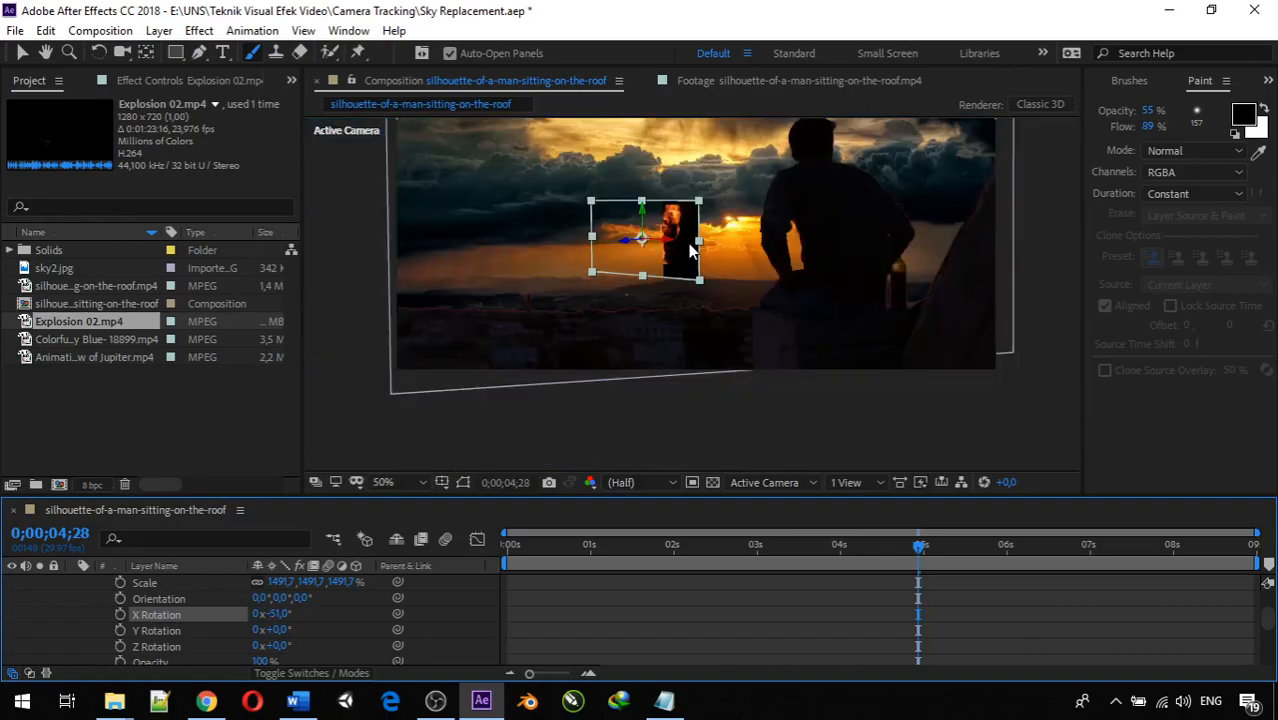
left_click_drag(668, 252, 622, 285)
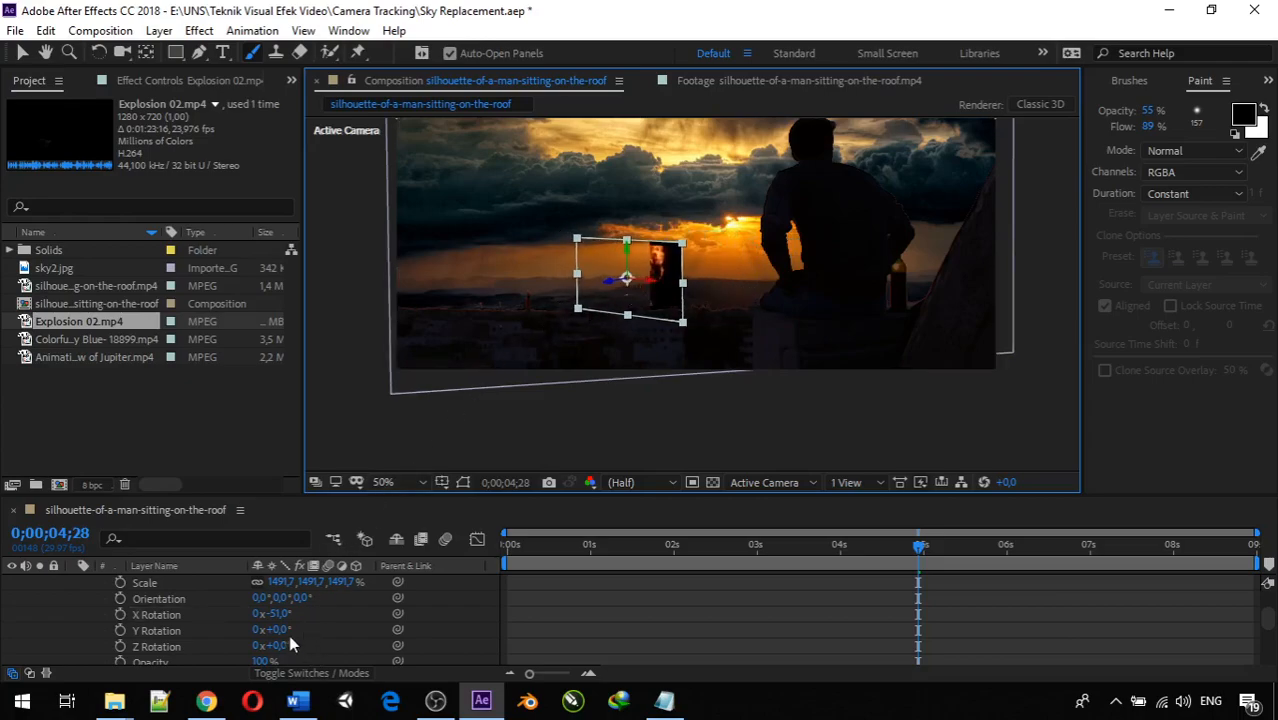
Copy the Y Rotation of -43° from sky2.jpg and paste it onto the Explosion 02.mp4 layer's Y Rotation
scroll(258, 630, "down", 1)
scroll(167, 658, "down", 3)
scroll(180, 642, "up", 3)
scroll(172, 634, "down", 3)
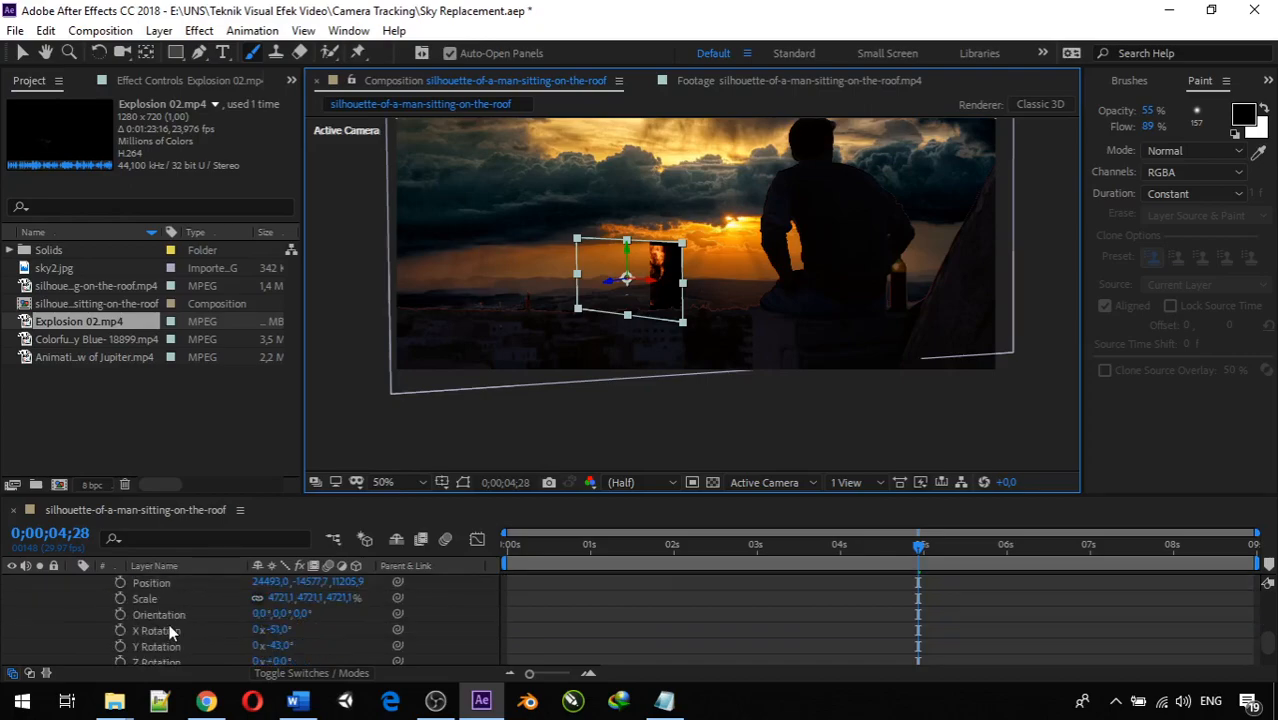
left_click(179, 648)
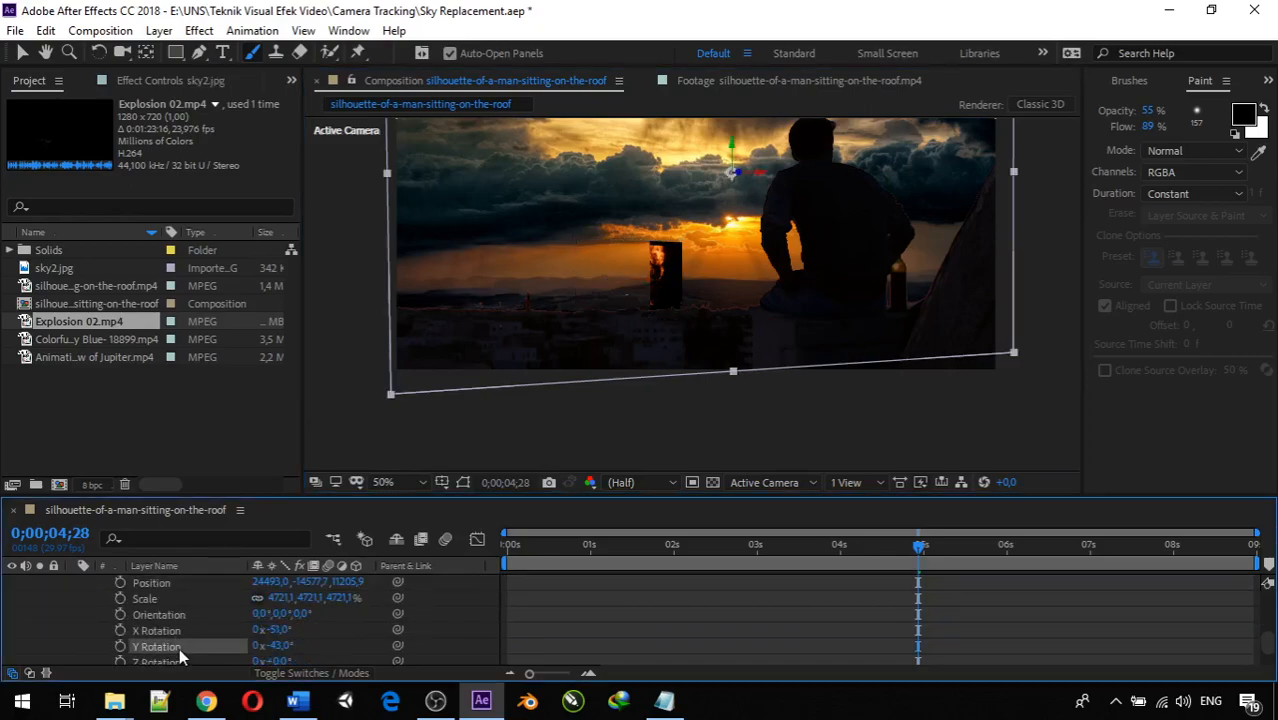
scroll(205, 628, "up", 7)
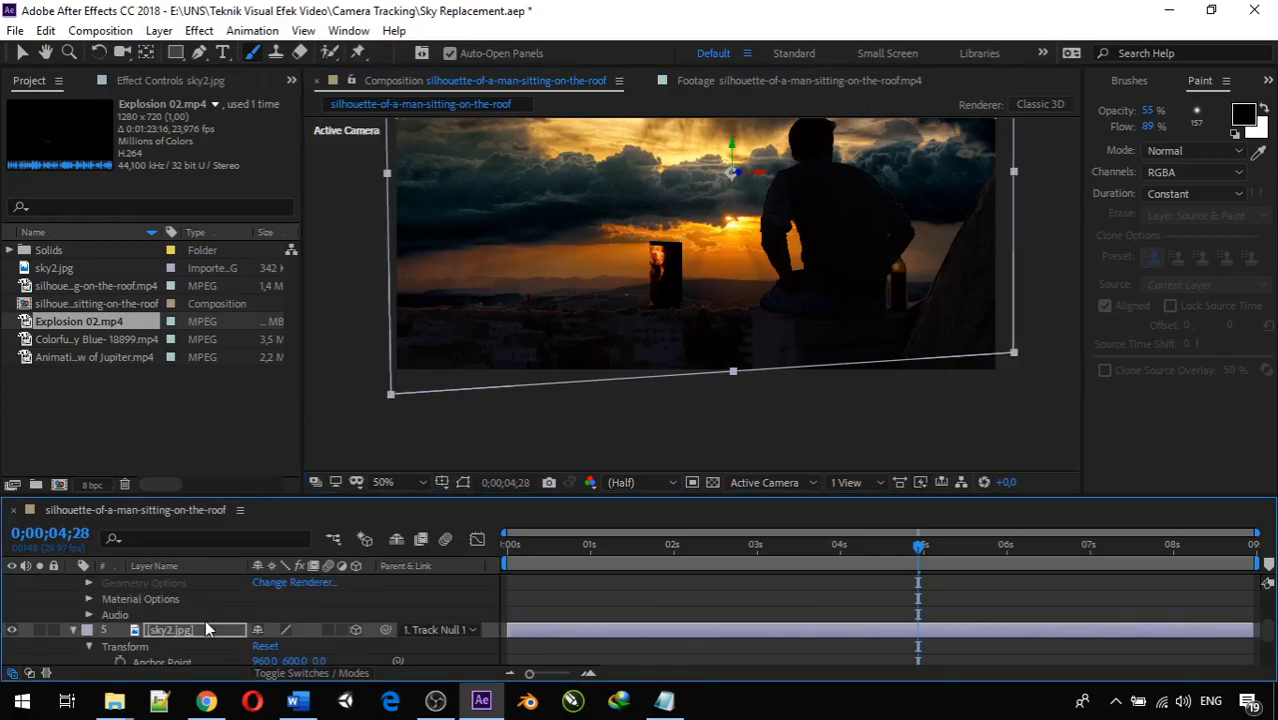
scroll(205, 628, "up", 2)
scroll(205, 628, "down", 2)
left_click(185, 633)
left_click(185, 632)
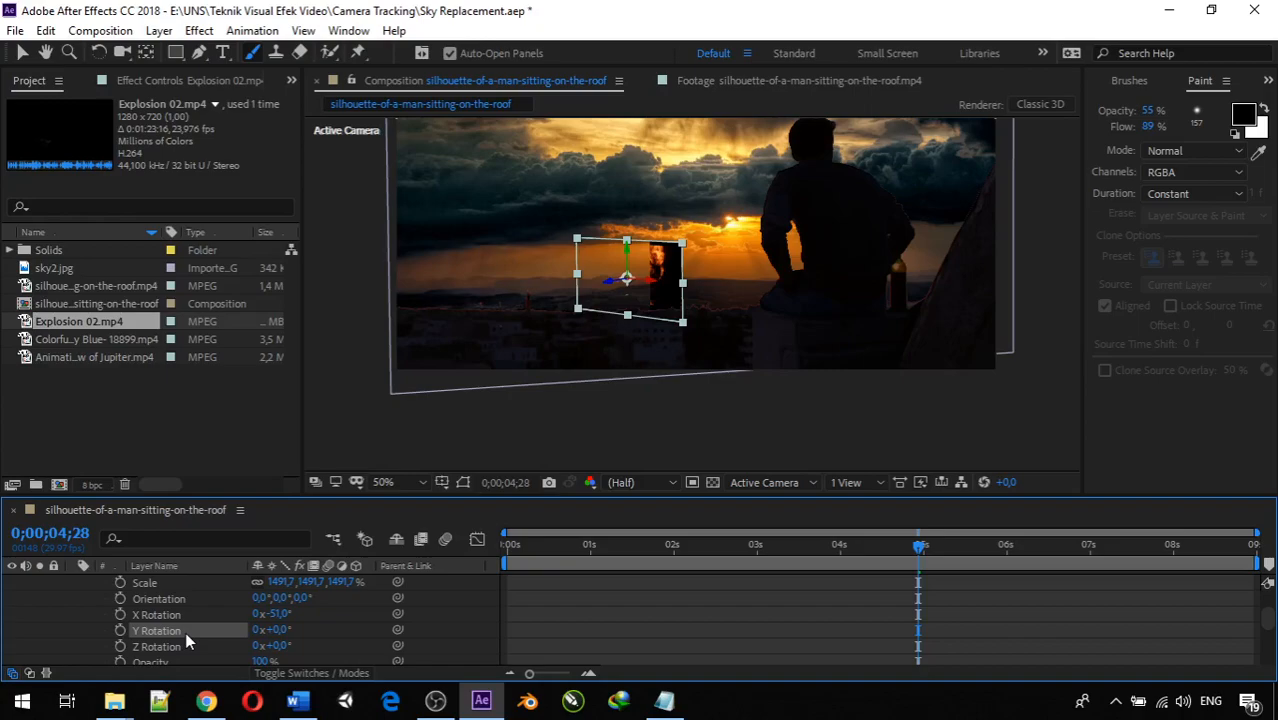
key("ctrl+z")
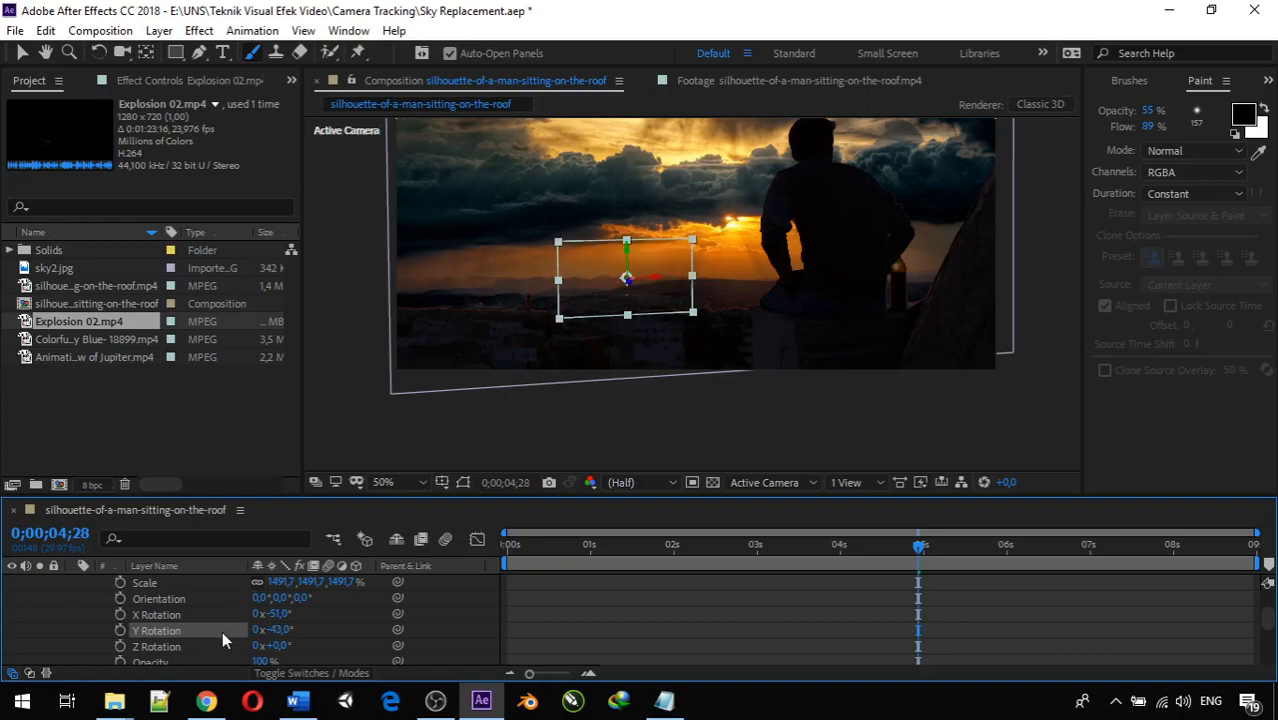
Check the sky2.jpg layer's position values and adjust the Explosion 02.mp4 layer's Z position freehand in both directions
scroll(224, 632, "up", 3)
scroll(220, 640, "down", 4)
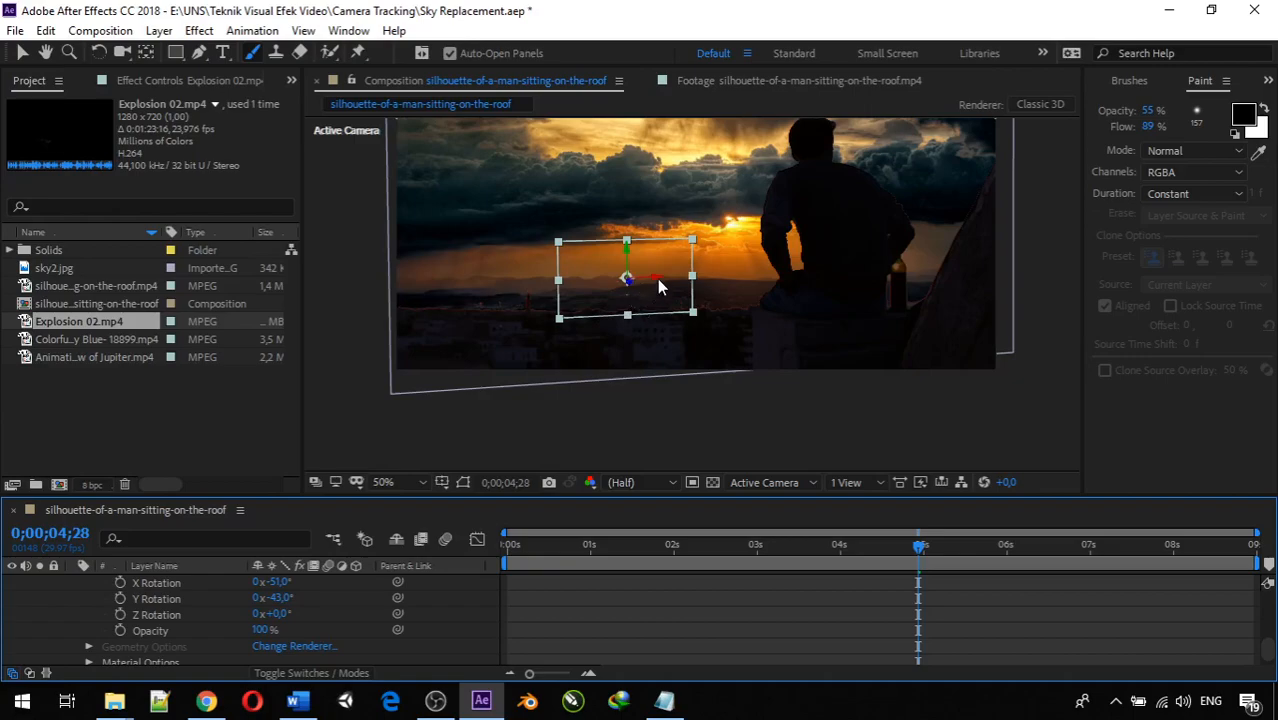
scroll(307, 598, "up", 3)
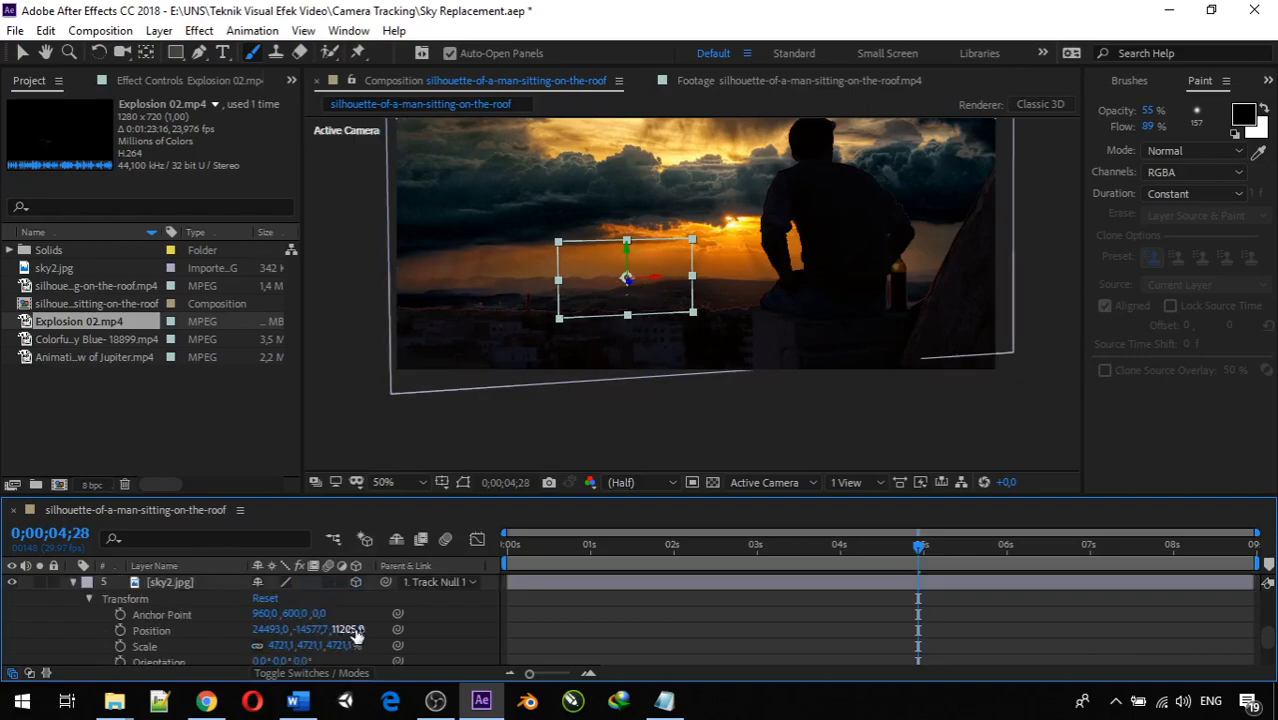
scroll(593, 322, "up", 4)
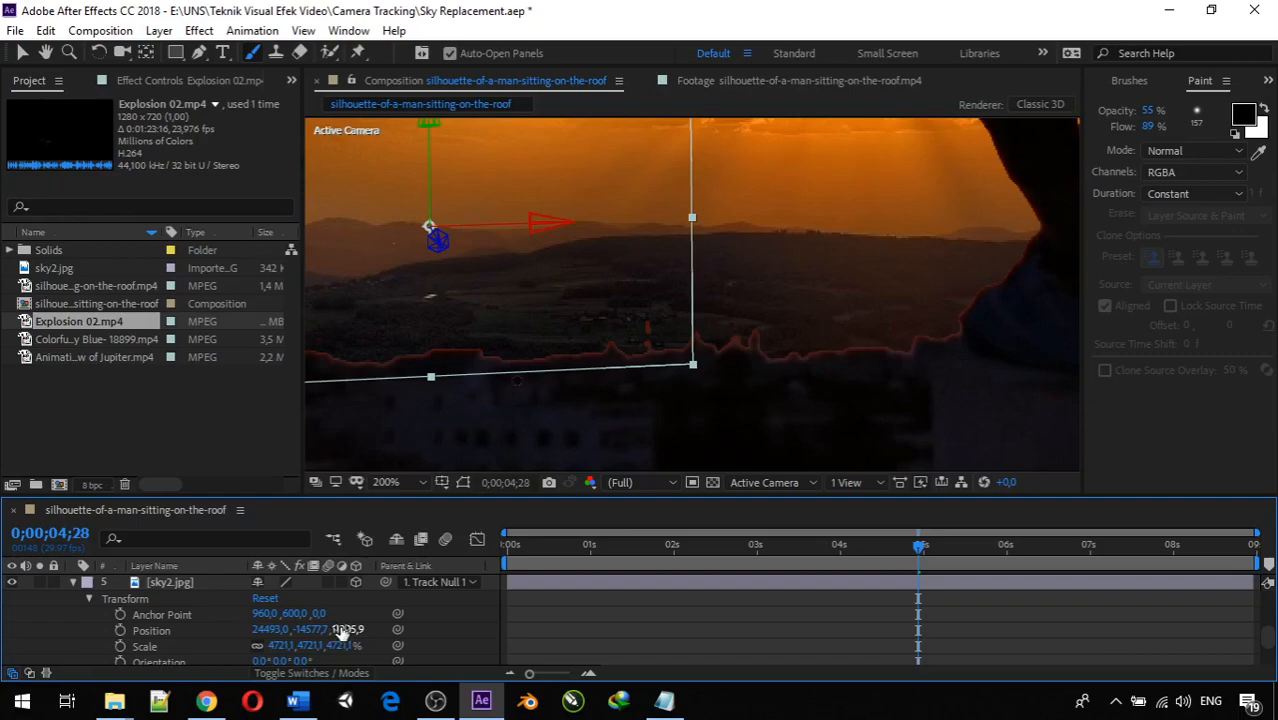
scroll(341, 630, "up", 3)
scroll(337, 632, "down", 4)
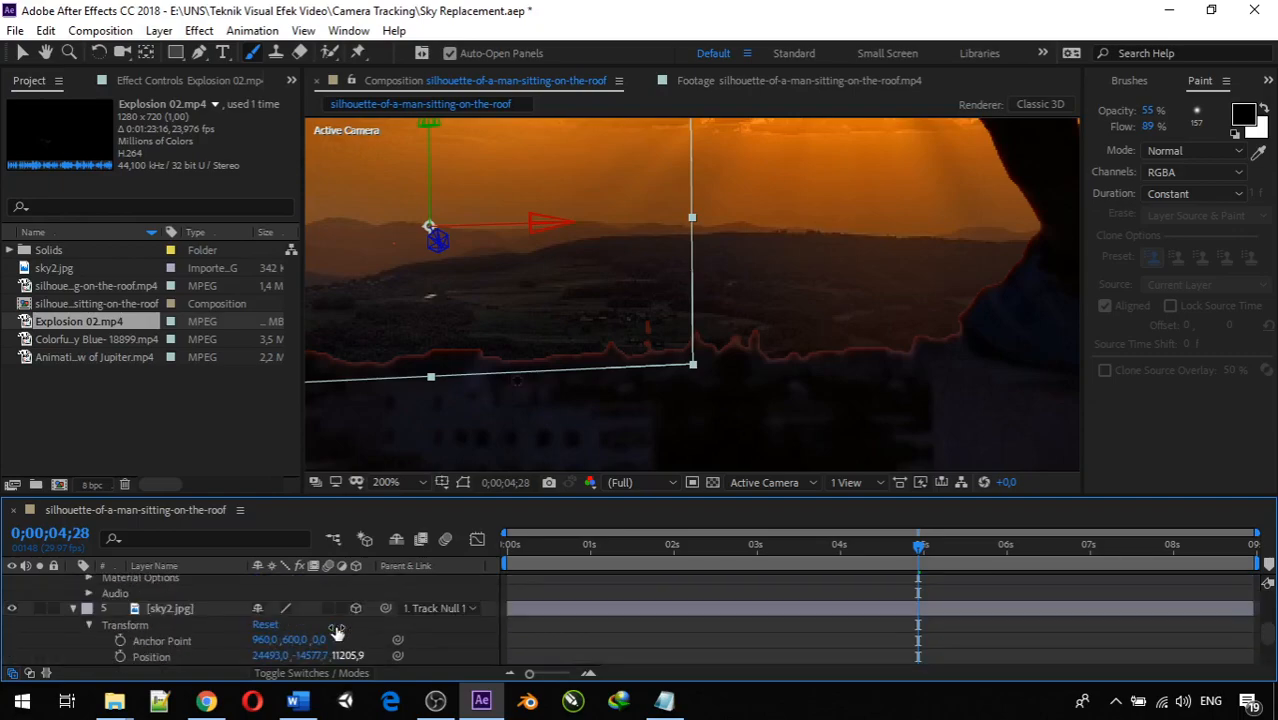
scroll(337, 632, "up", 3)
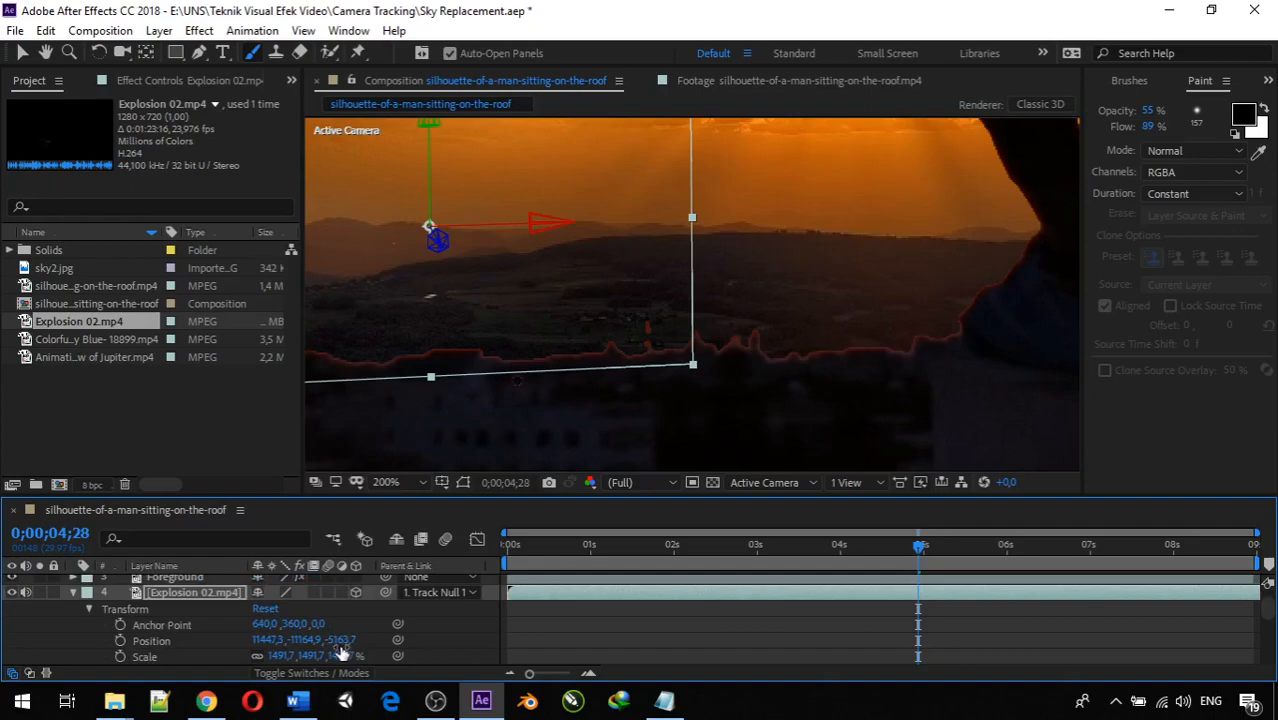
left_click_drag(337, 648, 4, 624)
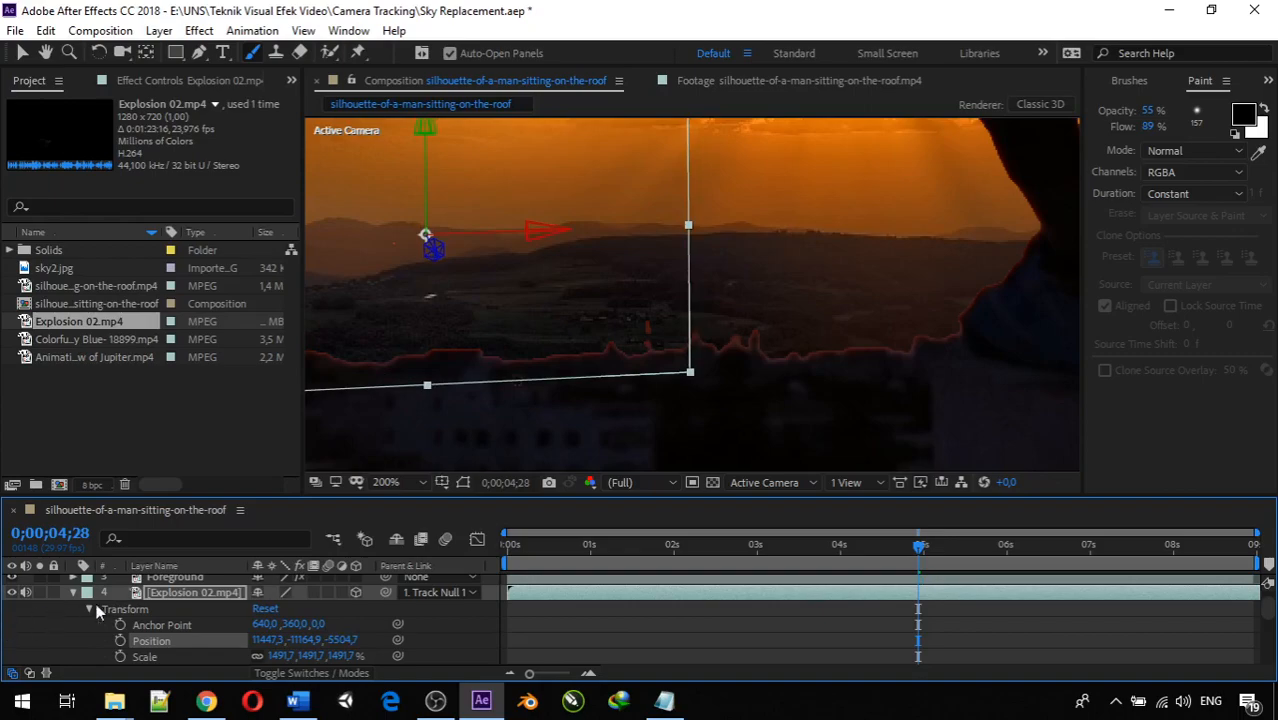
left_click_drag(344, 641, 971, 616)
Move the Explosion 02.mp4 layer freehand above the horizon beside the man, to a position of about 13122, -12452, -1514
left_click_drag(440, 233, 665, 494)
scroll(665, 419, "down", 2)
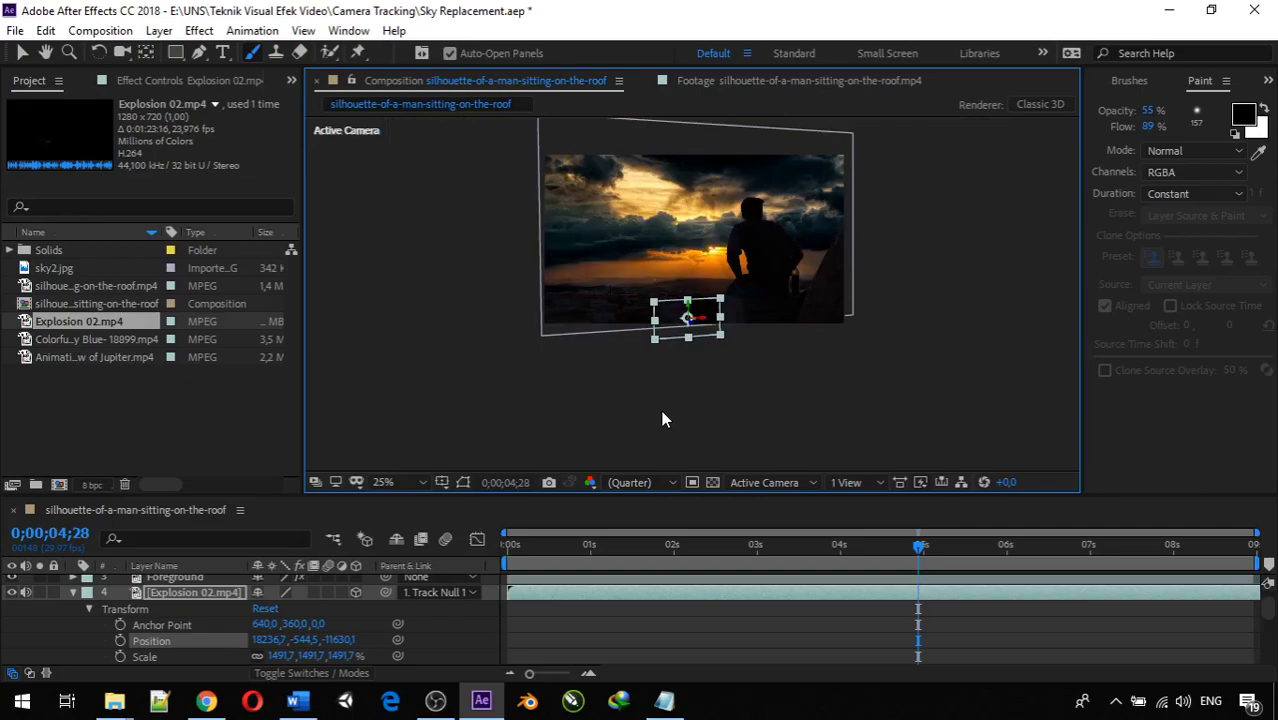
left_click_drag(688, 357, 592, 241)
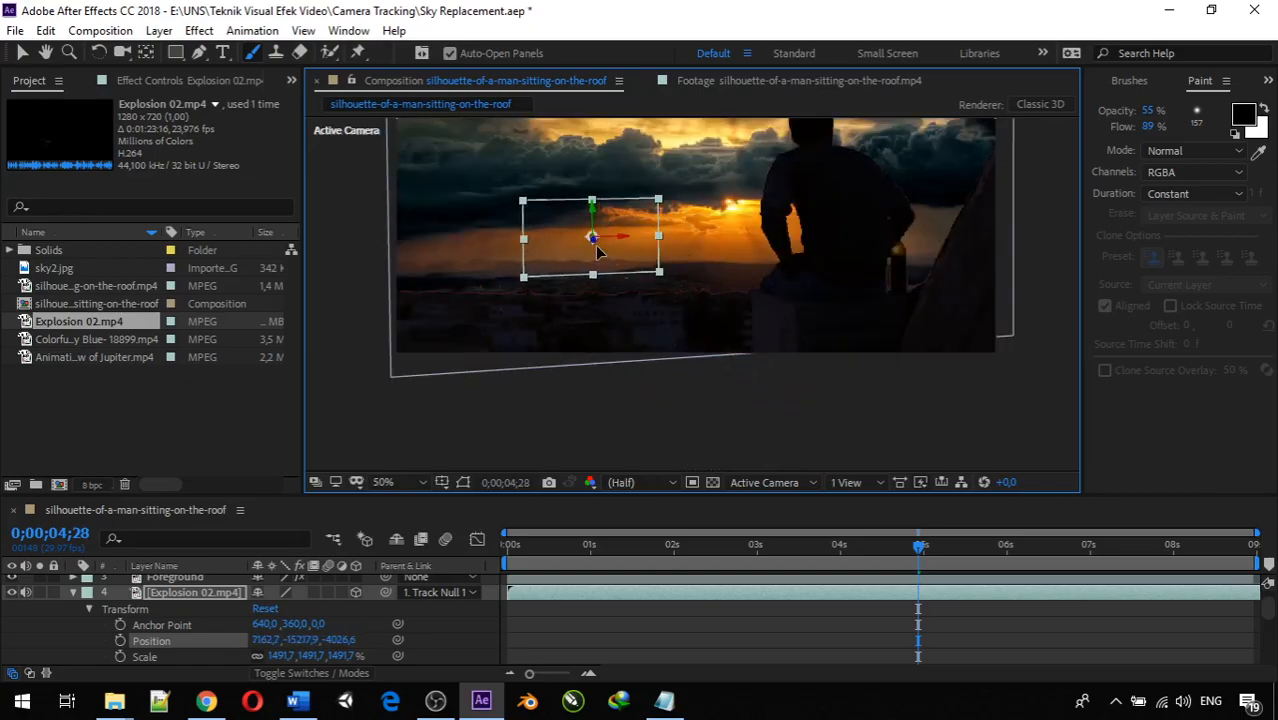
scroll(300, 590, "up", 2)
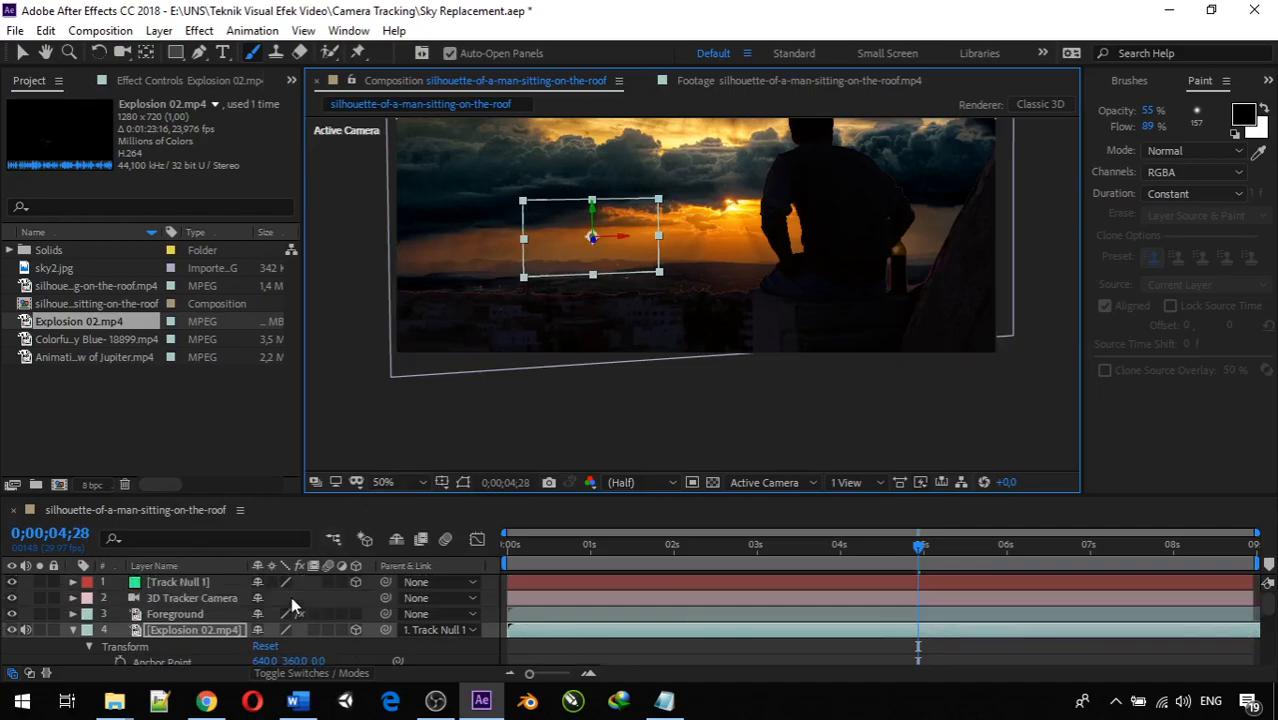
scroll(290, 597, "down", 6)
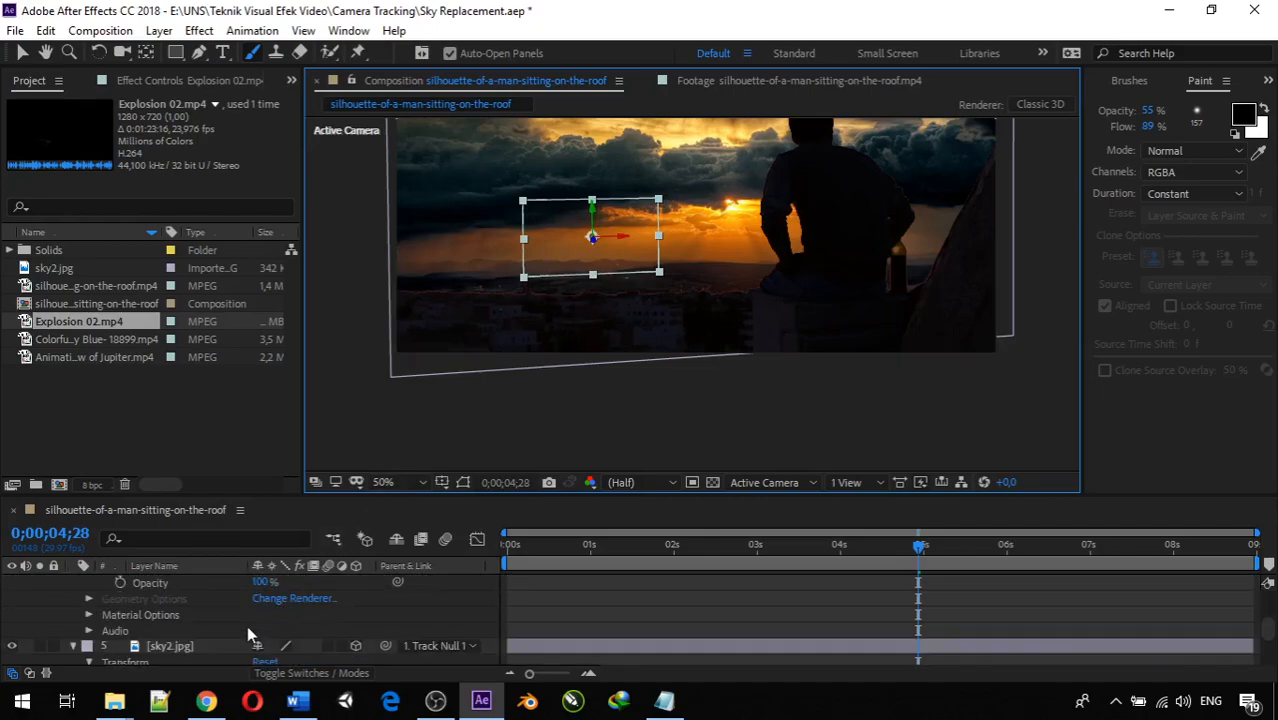
left_click_drag(624, 240, 670, 240)
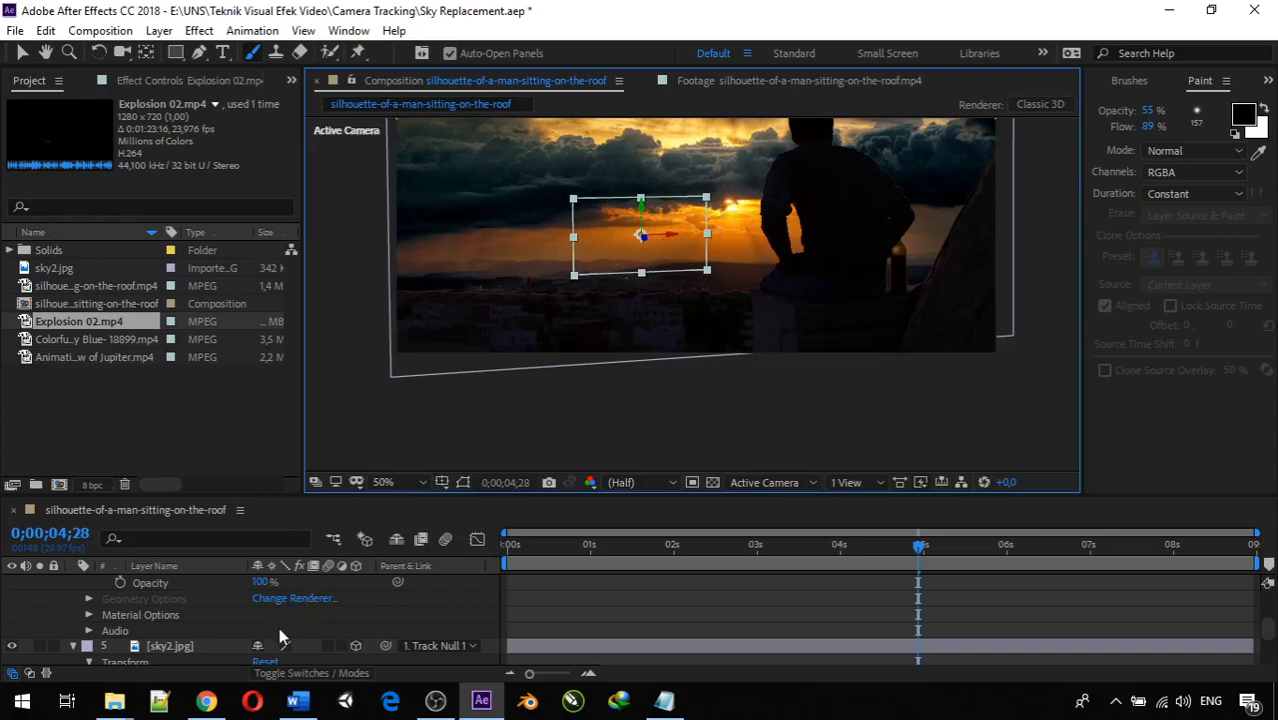
Try shifting the sky2.jpg layer's Z position and undo the change
scroll(285, 636, "down", 3)
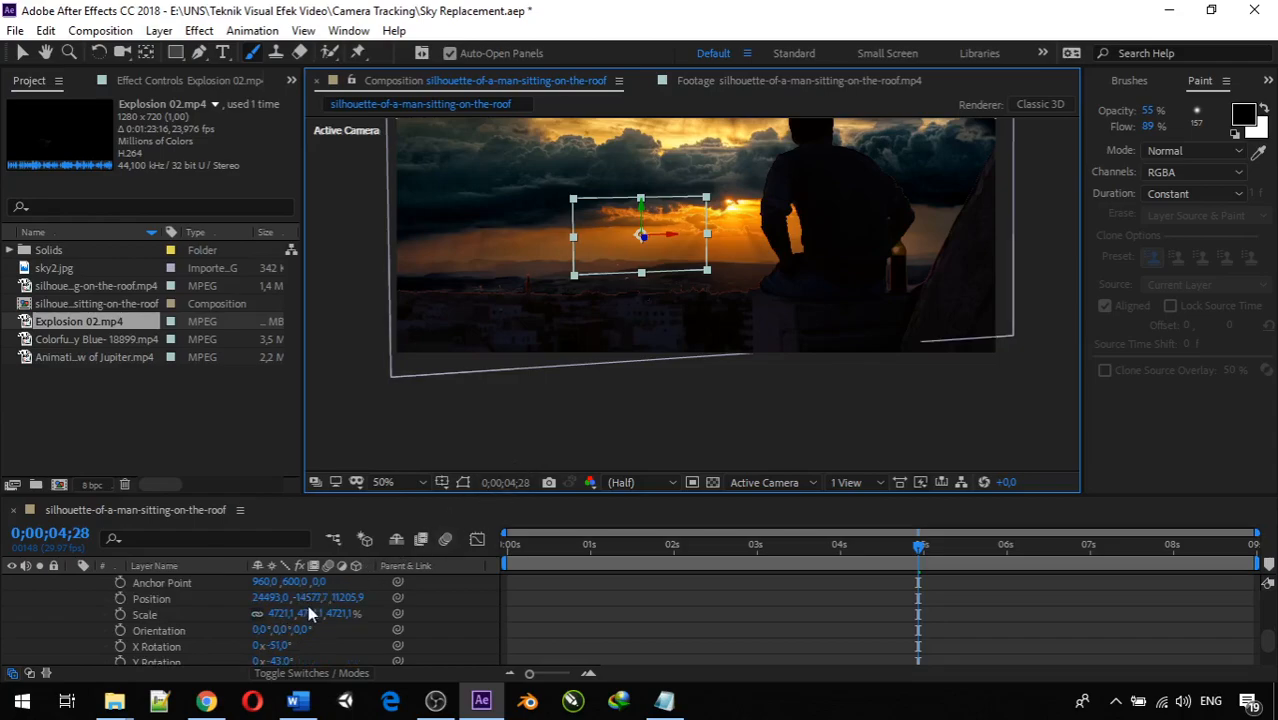
left_click(305, 598)
left_click_drag(362, 597, 922, 530)
key("ctrl+z")
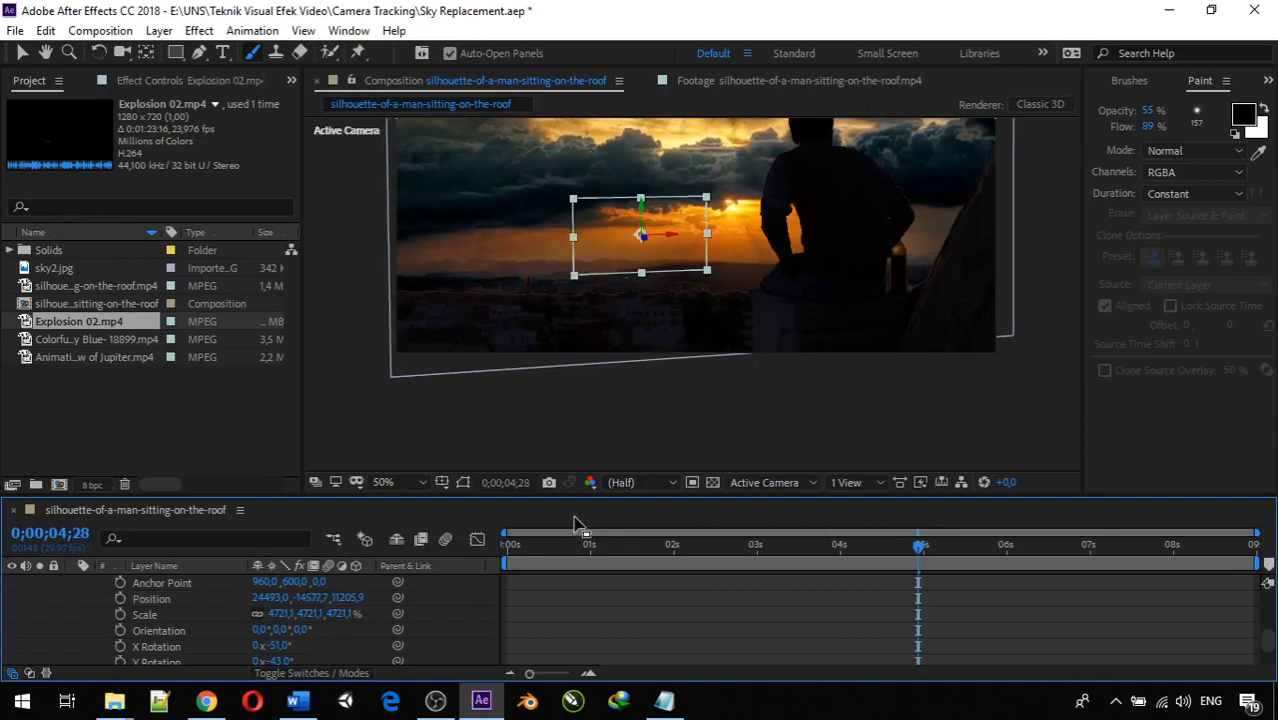
Collapse the sky2.jpg layer's properties and make the timeline area taller to show more of the Explosion 02.mp4 transform values
scroll(265, 590, "down", 3)
scroll(210, 605, "up", 1)
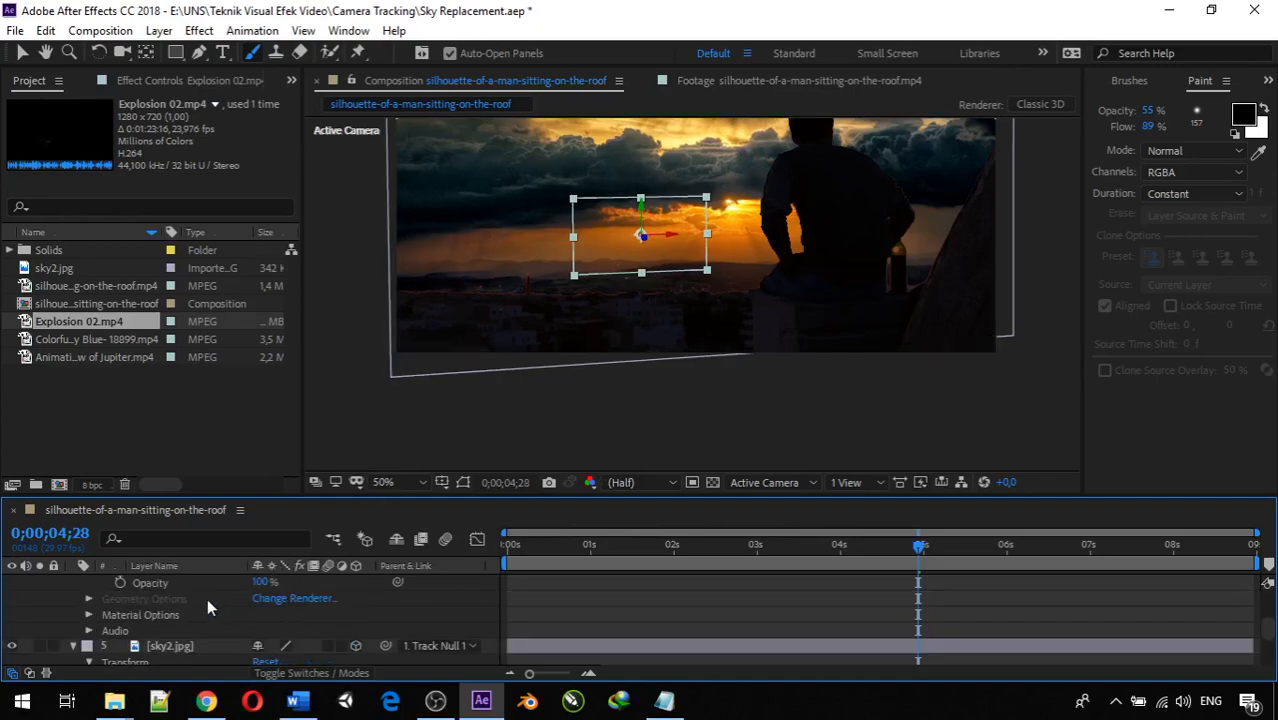
left_click(73, 644)
scroll(114, 633, "up", 4)
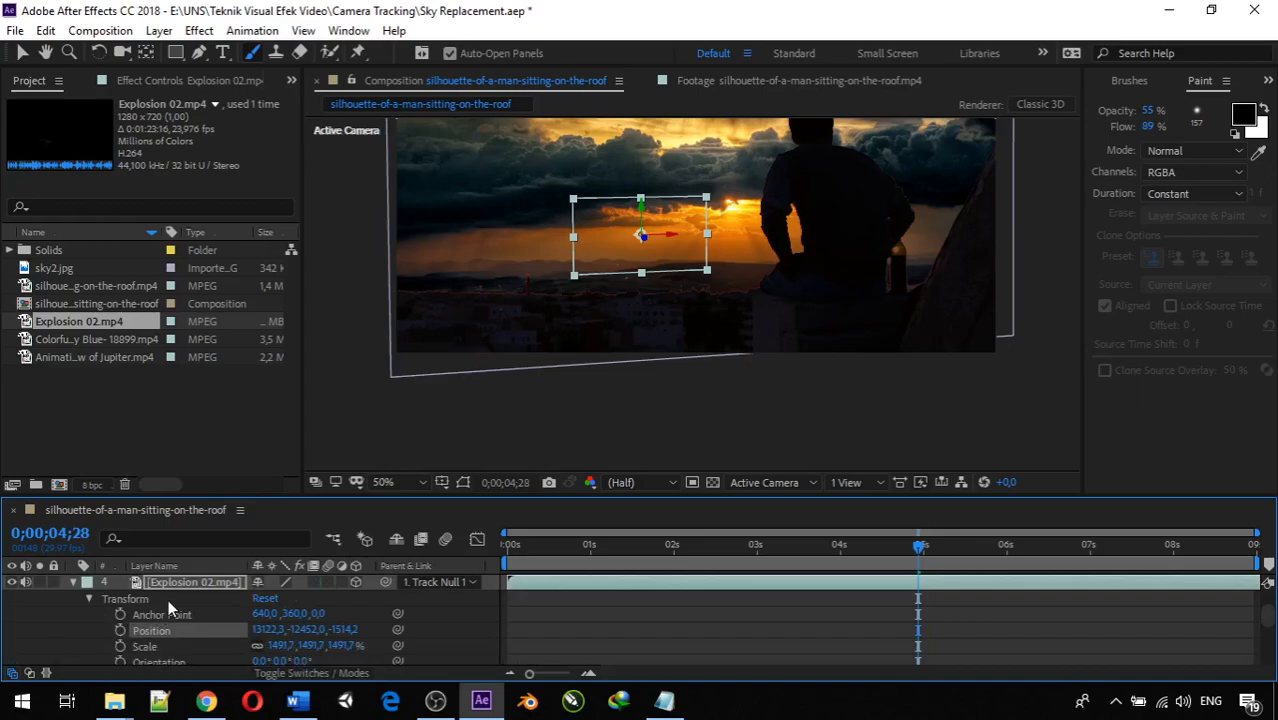
scroll(168, 599, "down", 1)
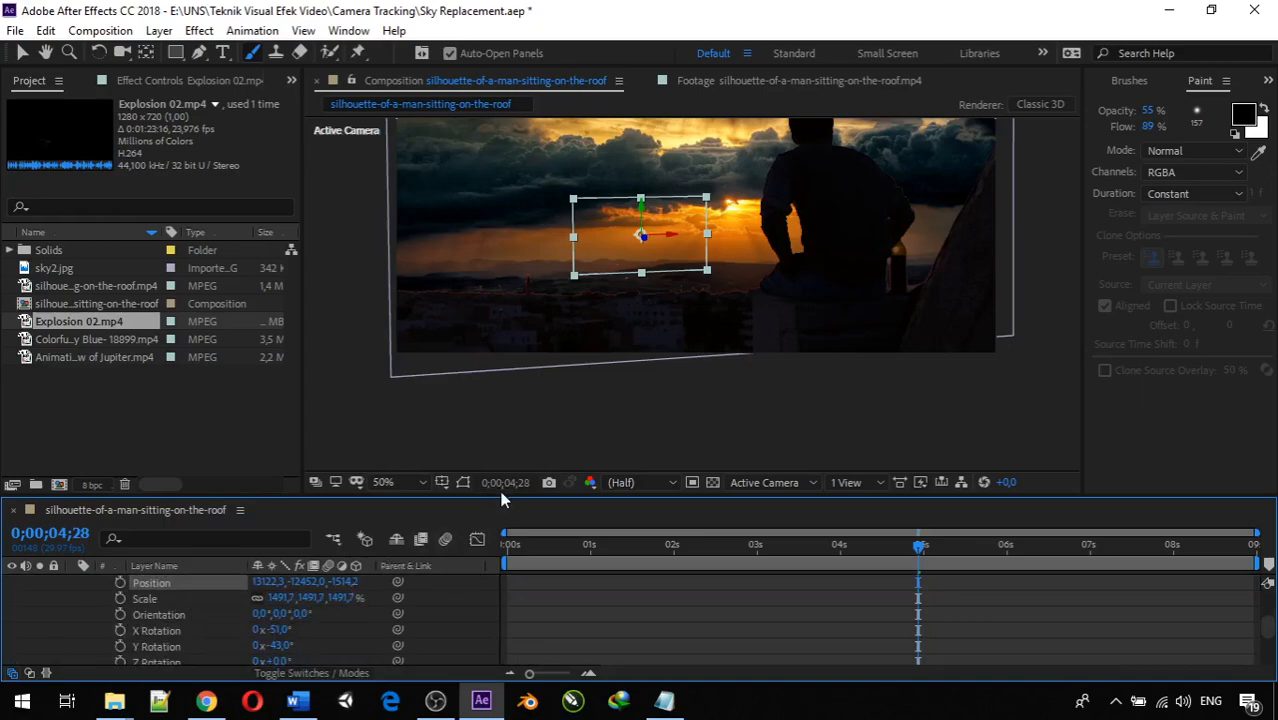
left_click_drag(564, 498, 568, 457)
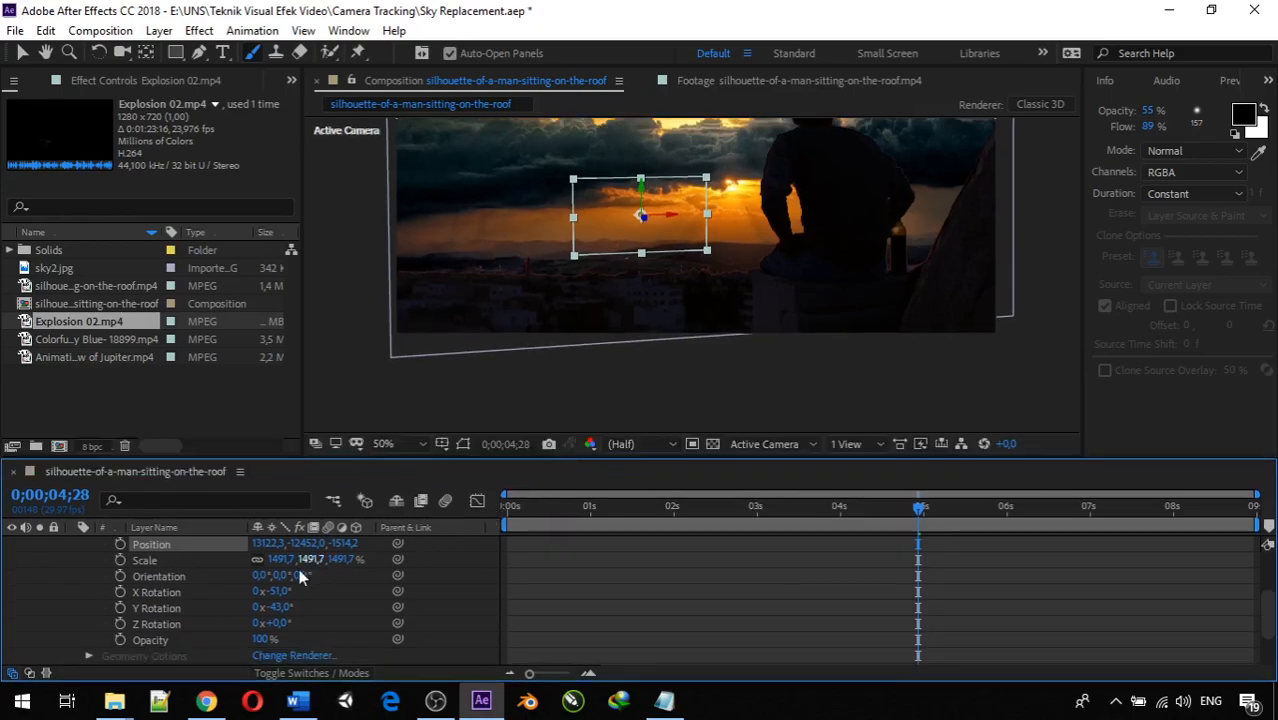
Adjust the Explosion 02.mp4 layer's Y position to about -9997 and its X position to about 15437
scroll(250, 588, "up", 2)
left_click_drag(305, 591, 1270, 576)
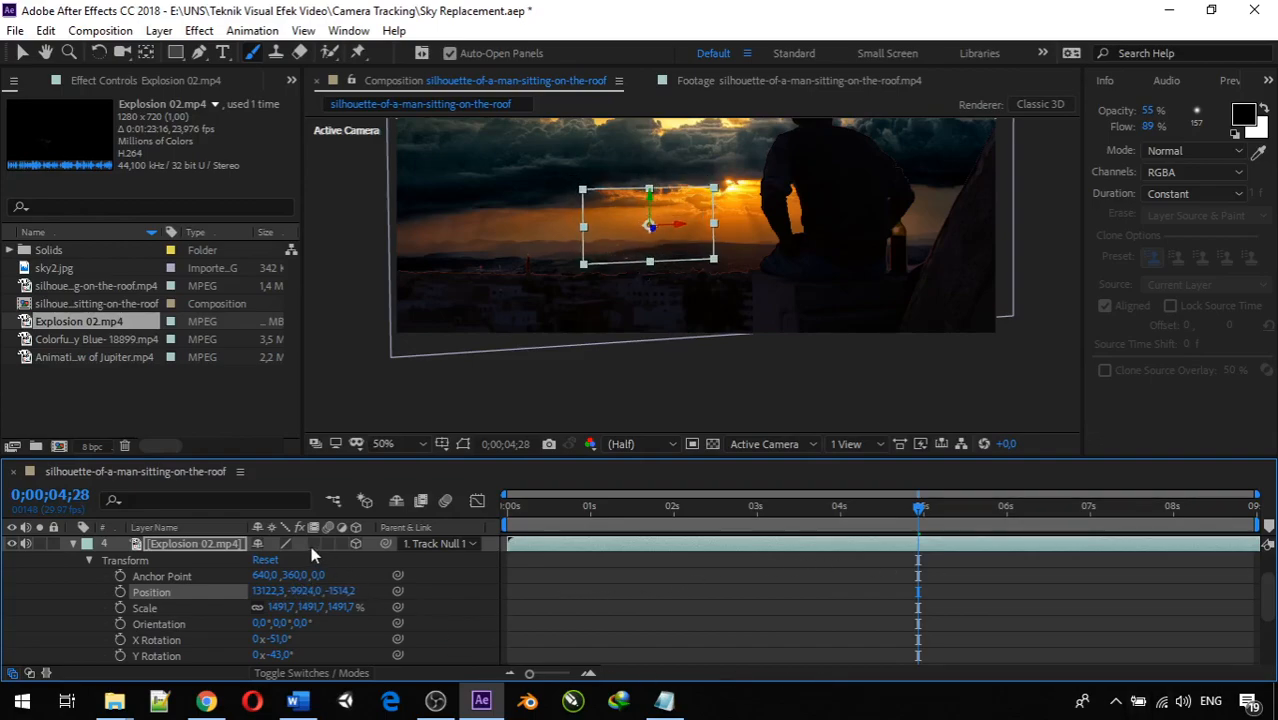
left_click_drag(304, 591, 166, 658)
left_click_drag(256, 600, 416, 596)
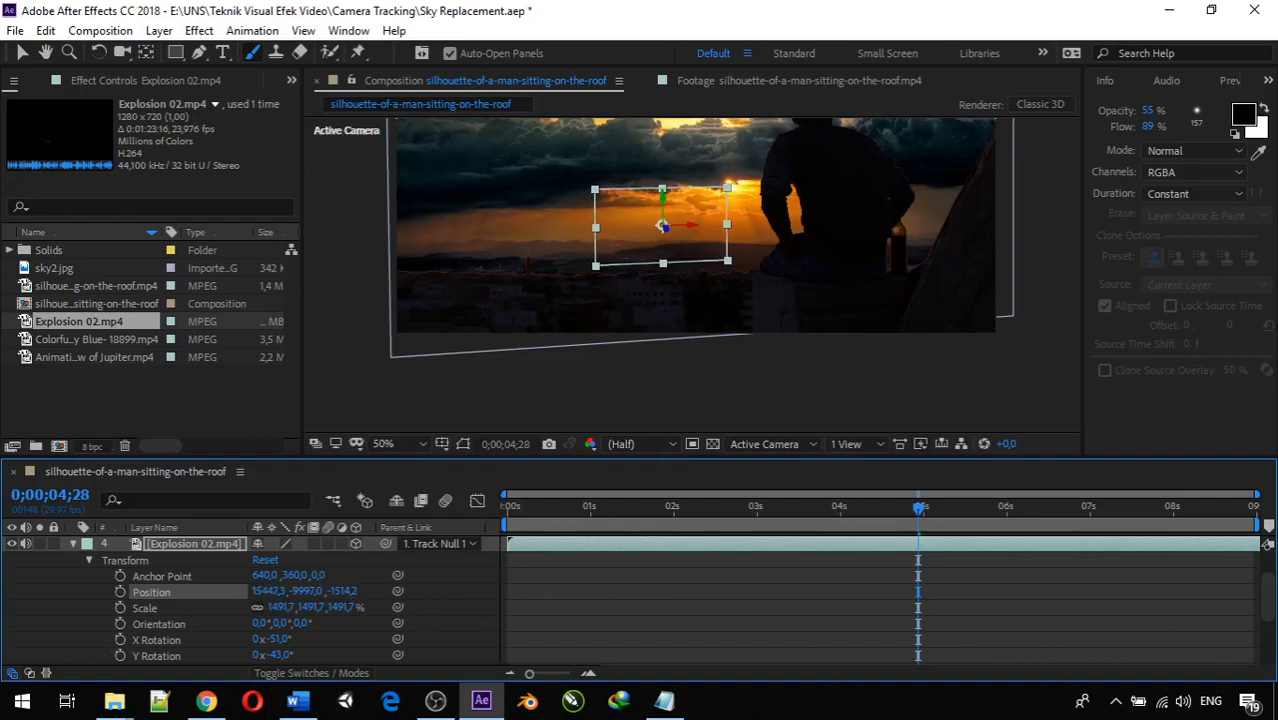
Set the Explosion 02.mp4 layer's Y position to 10000
left_click(305, 591)
type("10000")
key("Return")
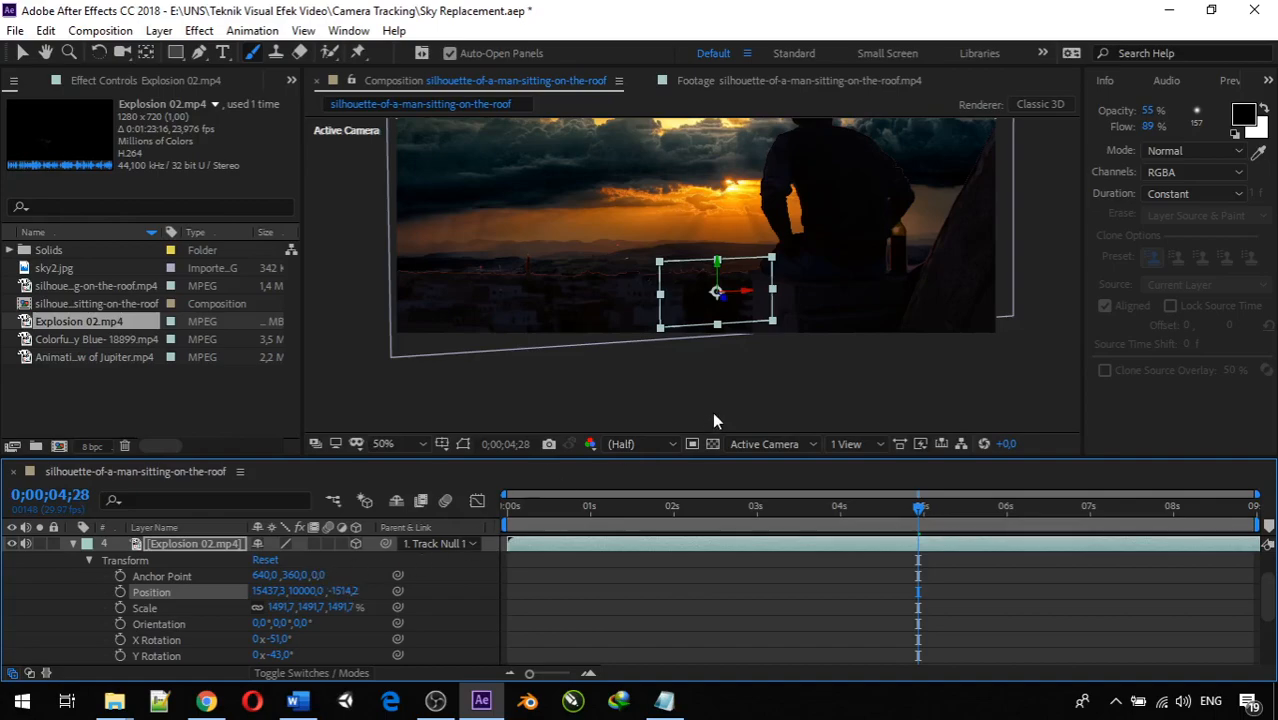
Undo a trial vertical stretch of the Explosion 02.mp4 layer and move it up freehand to about 14482, 2497, 7170
left_click_drag(718, 263, 733, 233)
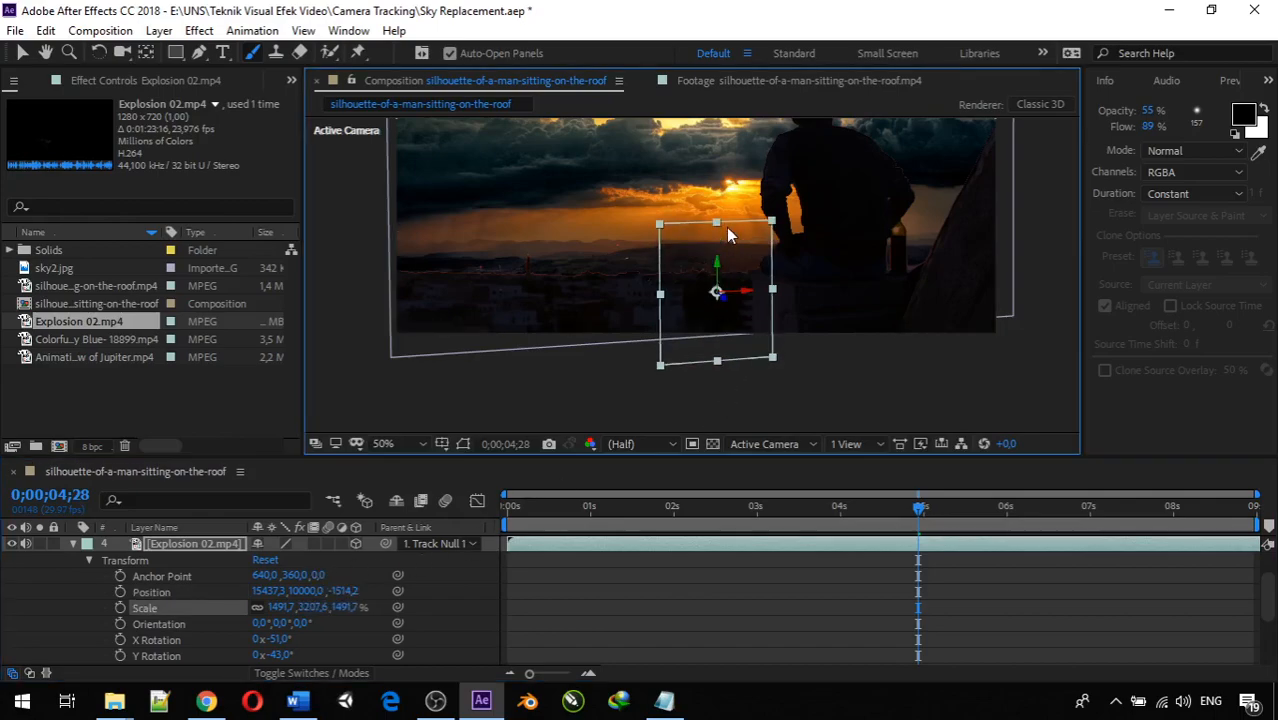
key("ctrl+z")
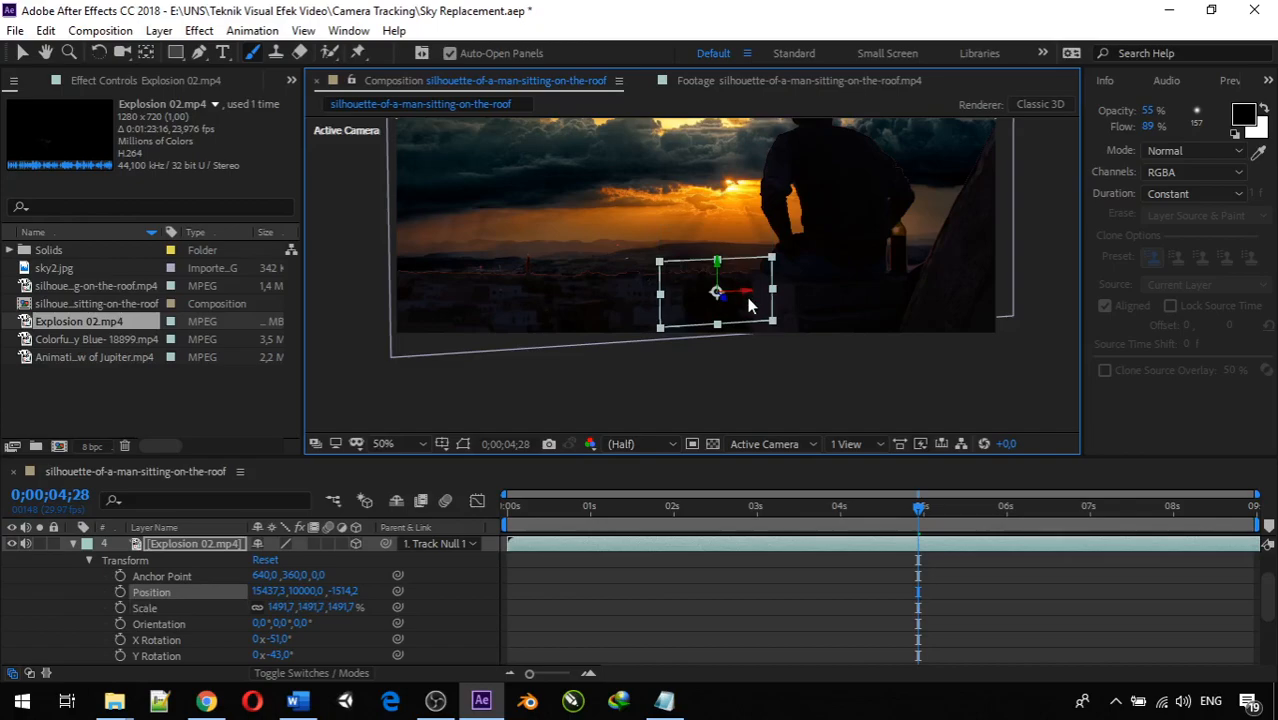
left_click_drag(752, 292, 748, 221)
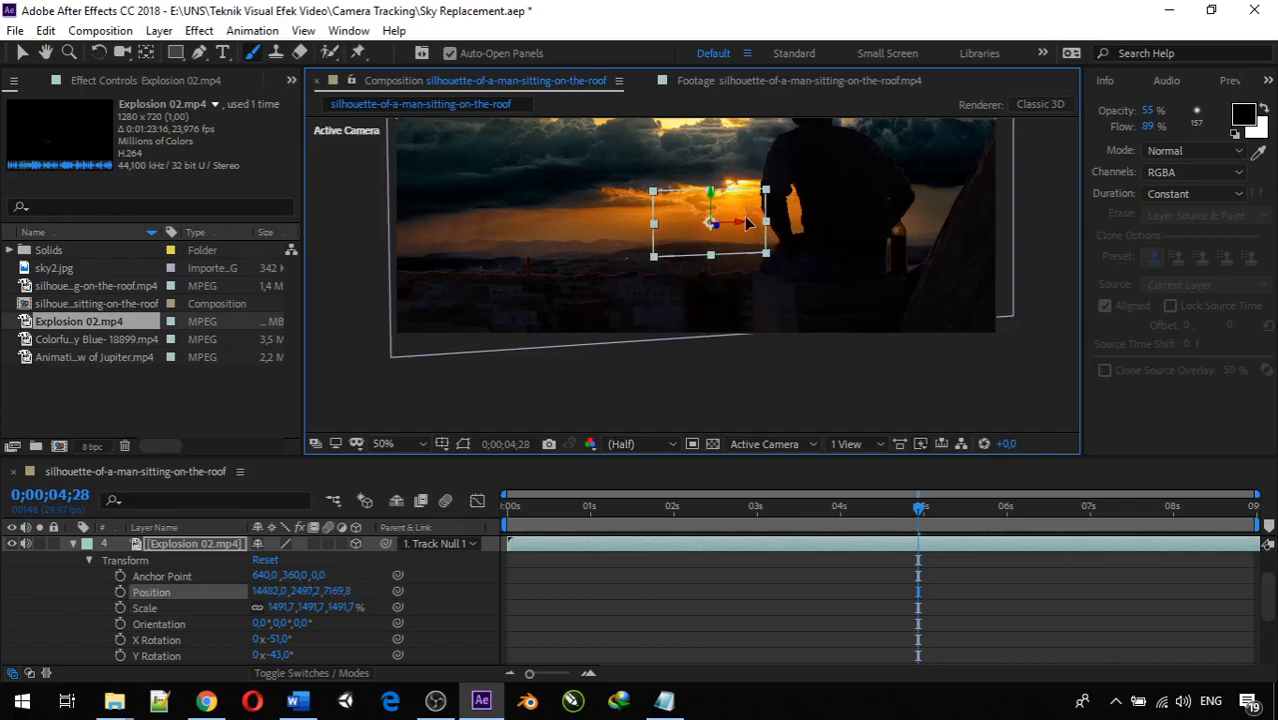
Set the Explosion 02.mp4 layer's X position to 10000
left_click(278, 591)
type("1000")
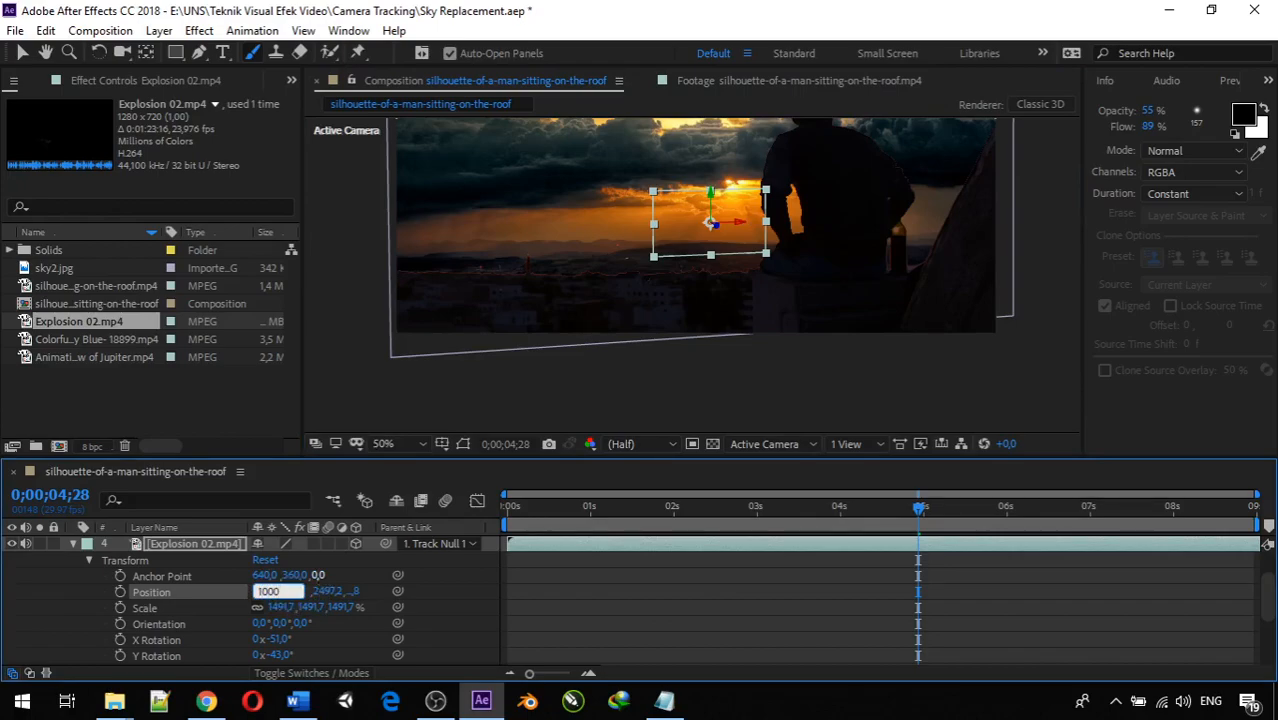
type("0")
key("Return")
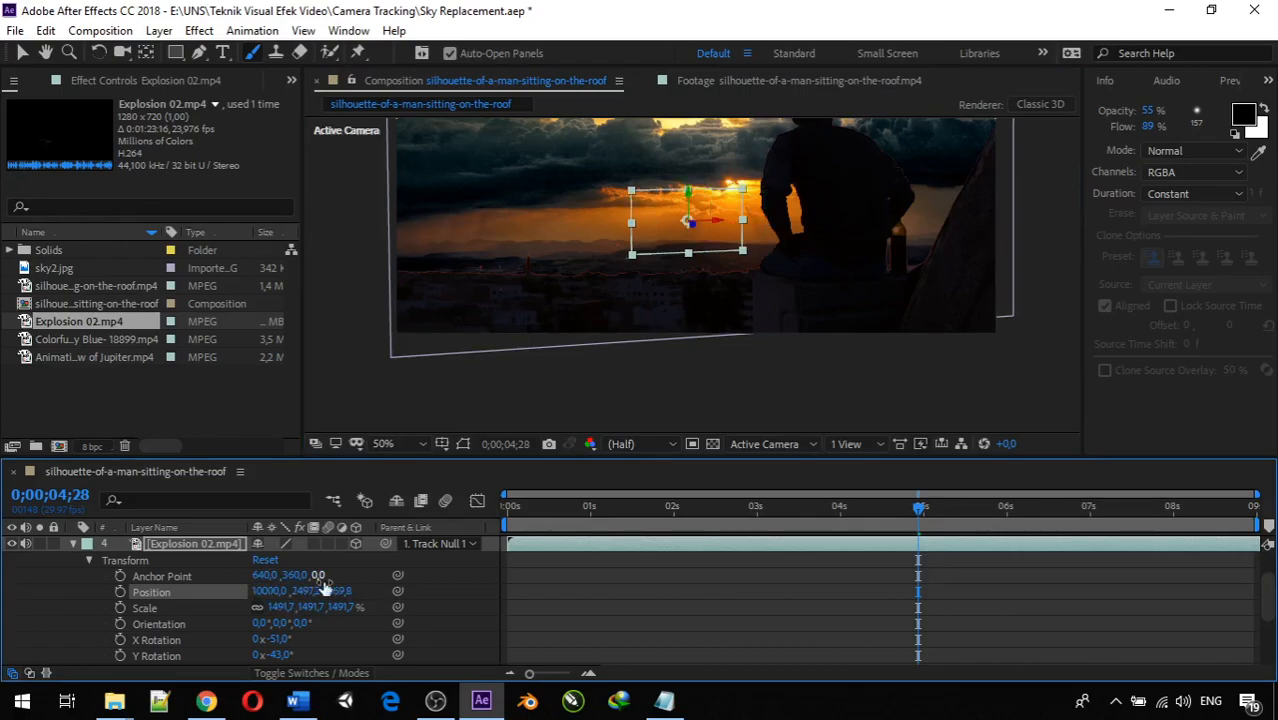
Try X position values of 1000 and 15000 for the Explosion 02.mp4 layer
left_click(276, 590)
type("100")
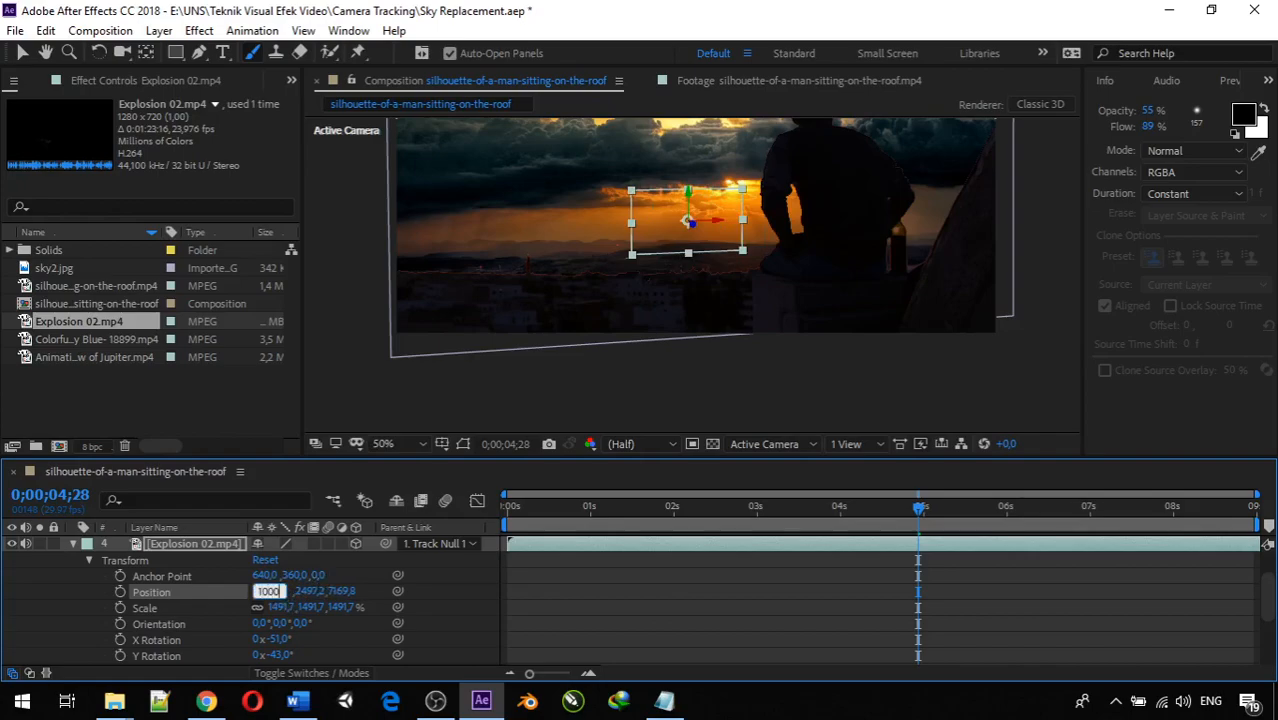
type("0")
key("Return")
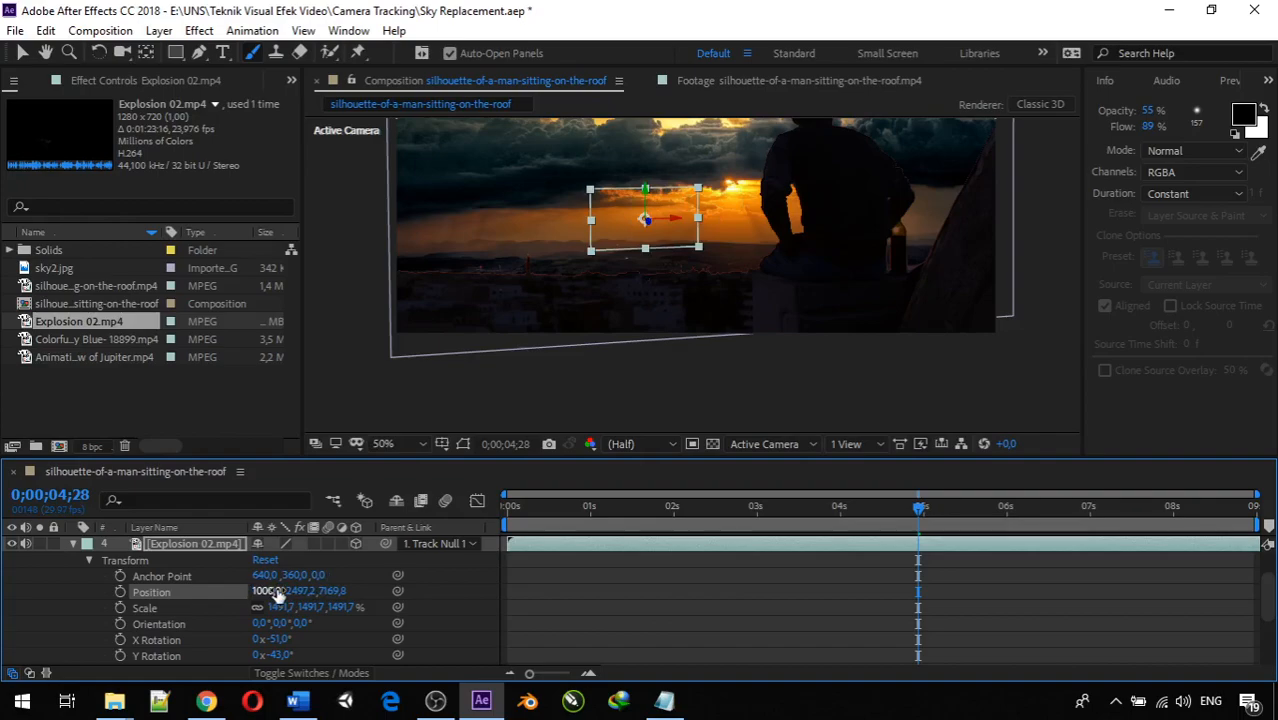
left_click(278, 592)
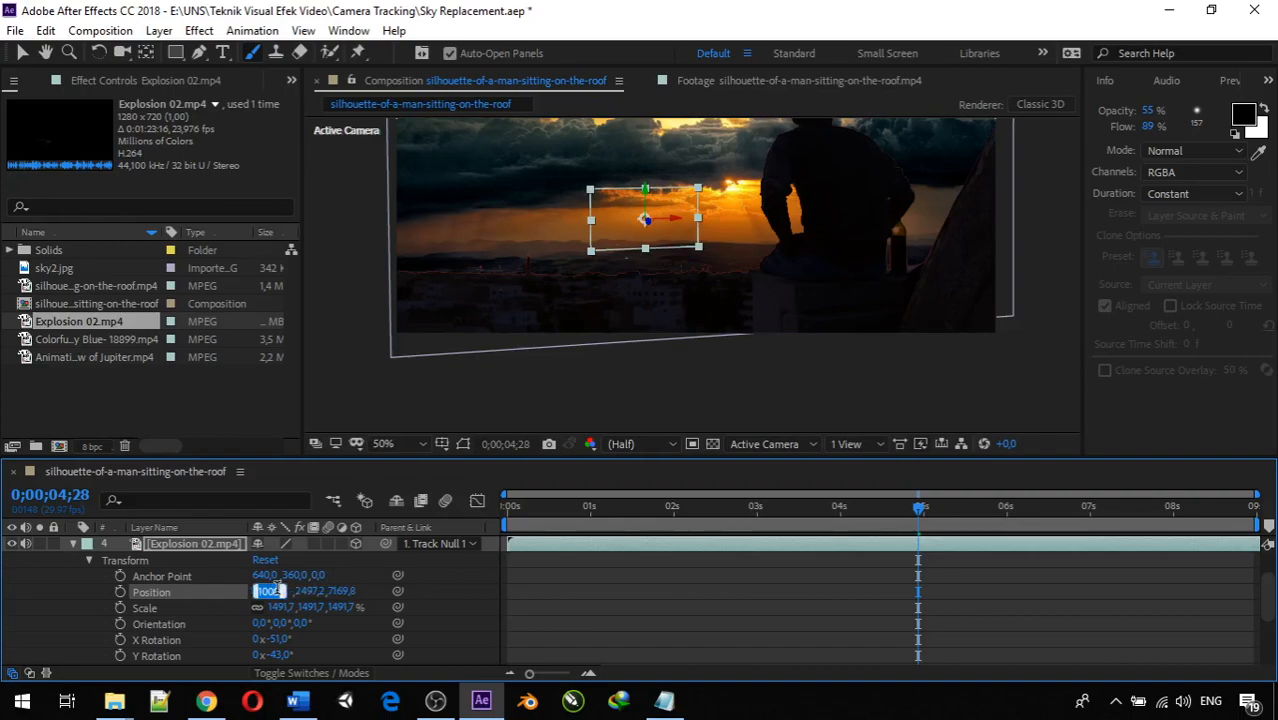
type("15000")
key("Return")
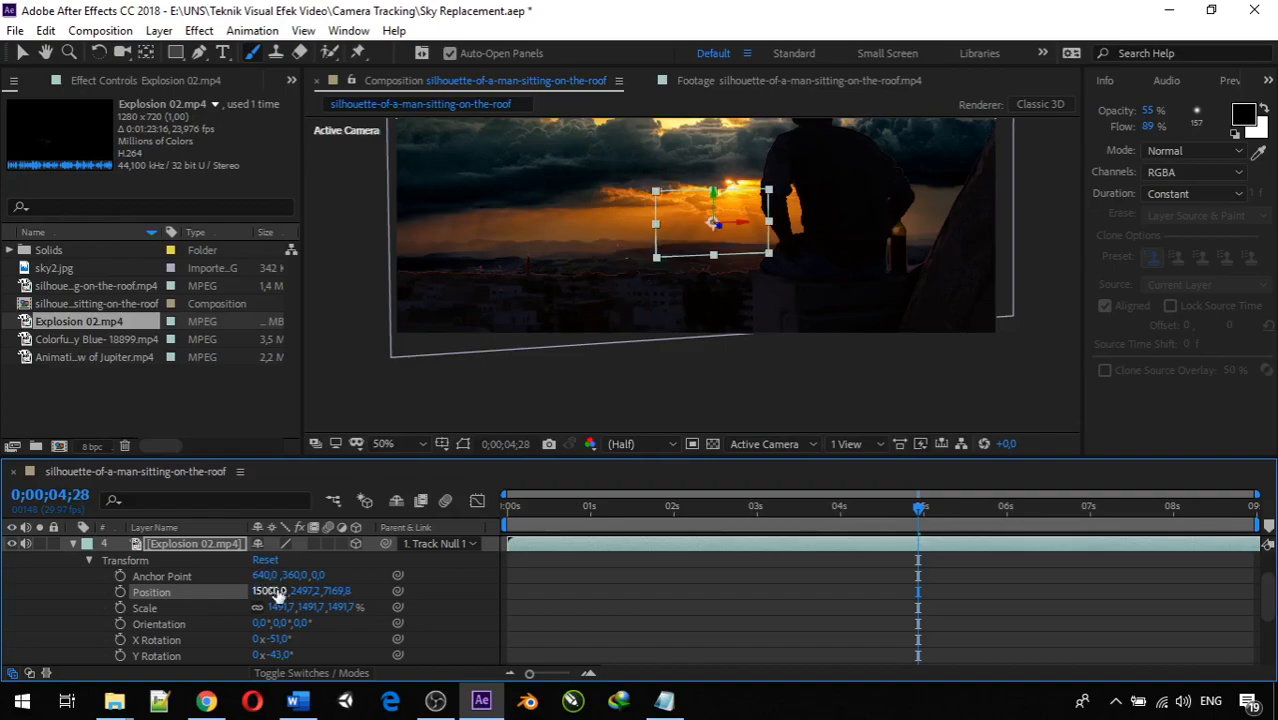
Try X position values of 10000 and 100000 for the Explosion 02.mp4 layer
left_click(278, 593)
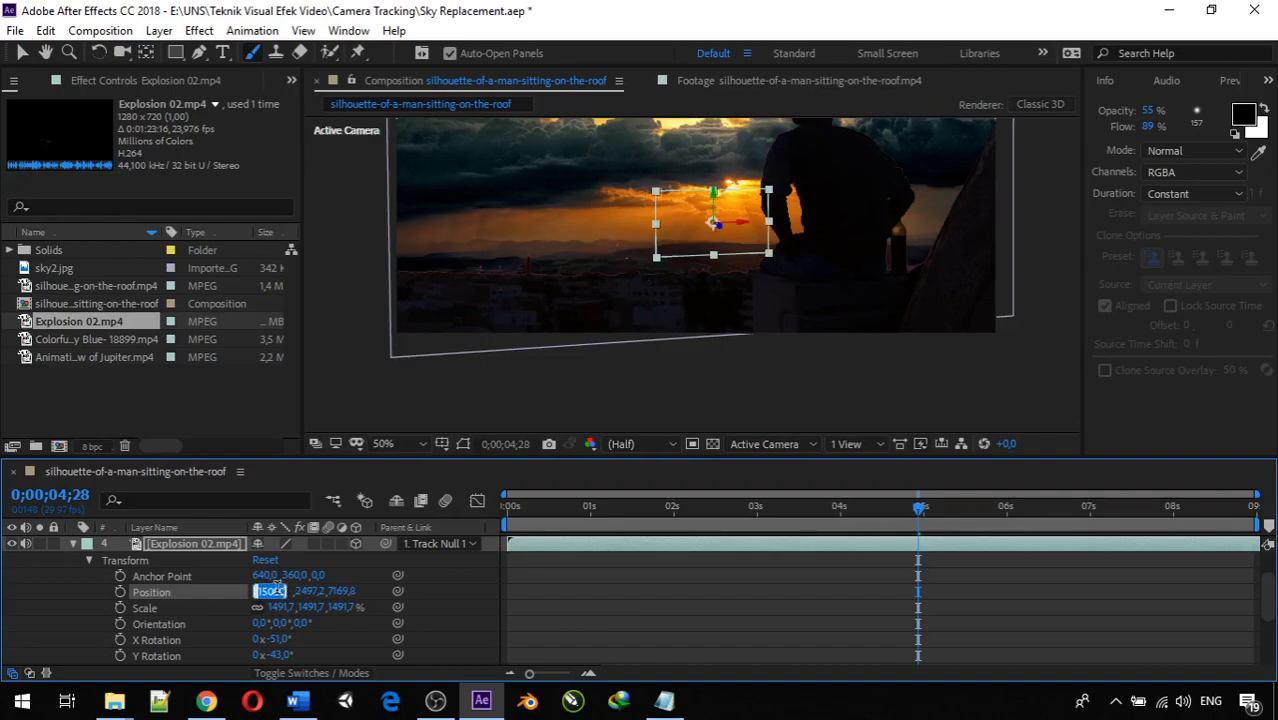
type("10")
key("Return")
left_click(270, 591)
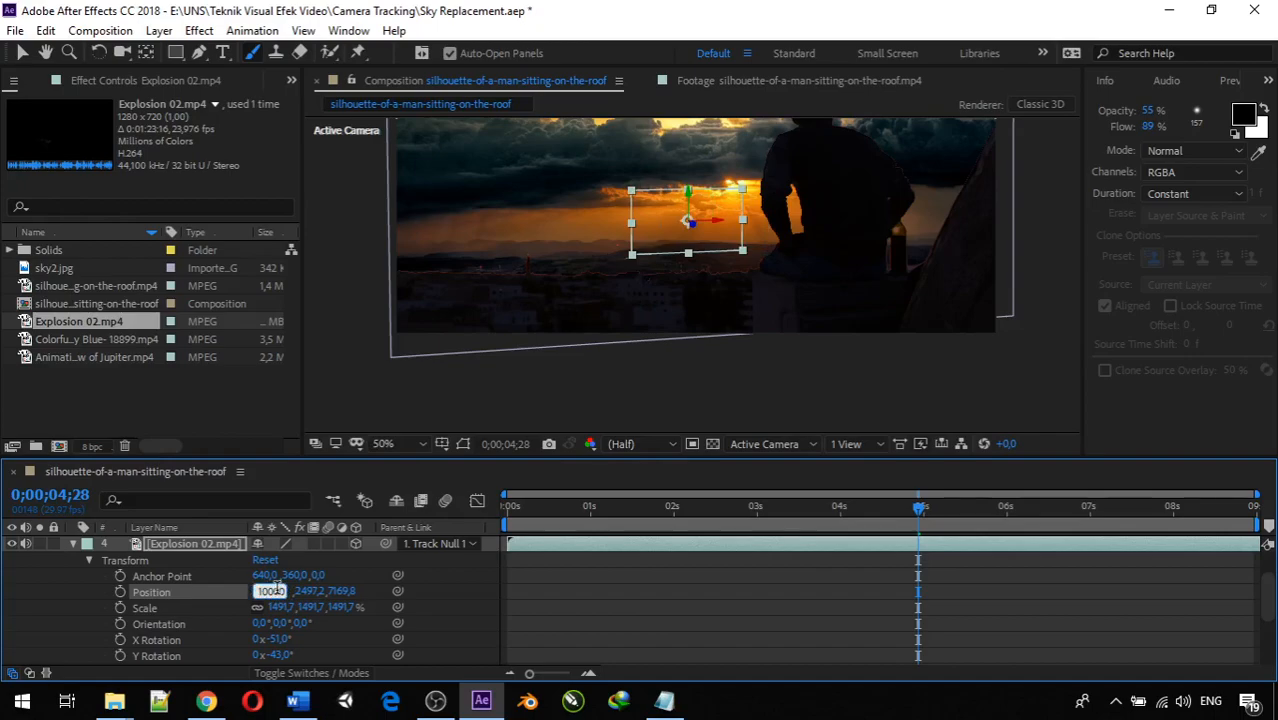
type("10000")
key("Return")
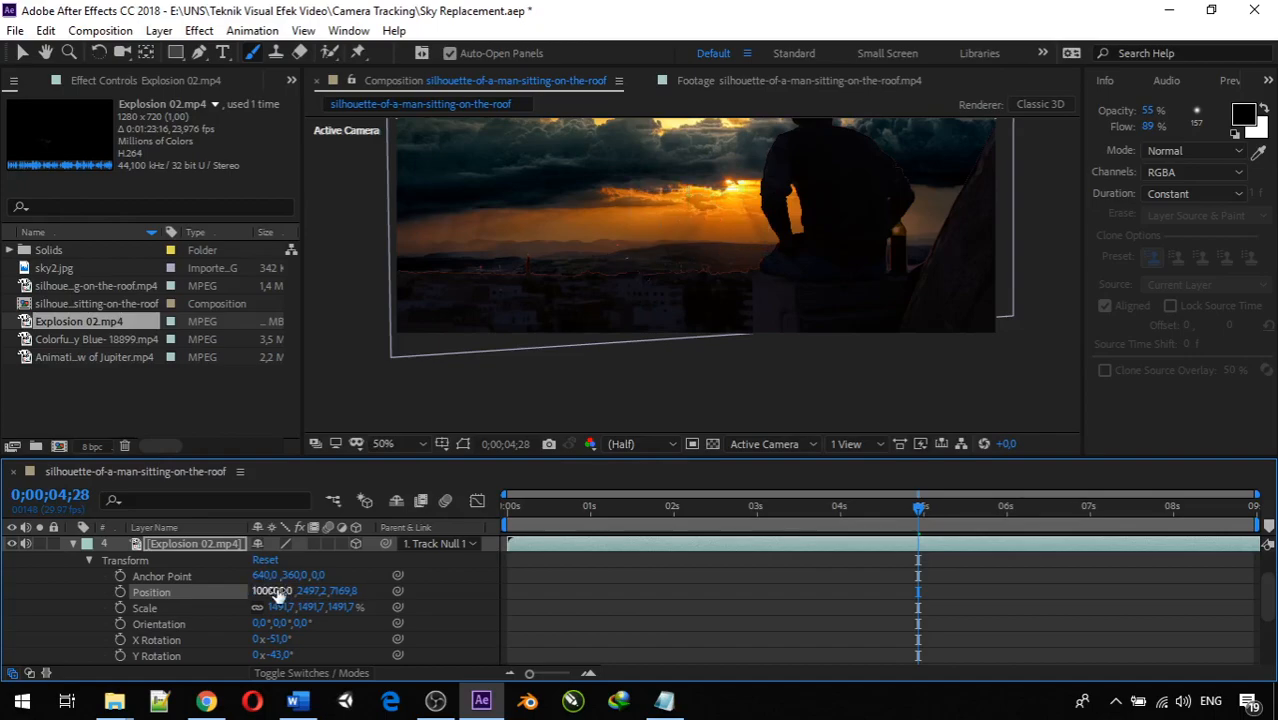
Set the Explosion 02.mp4 layer's X position to 1000
scroll(279, 594, "down", 2)
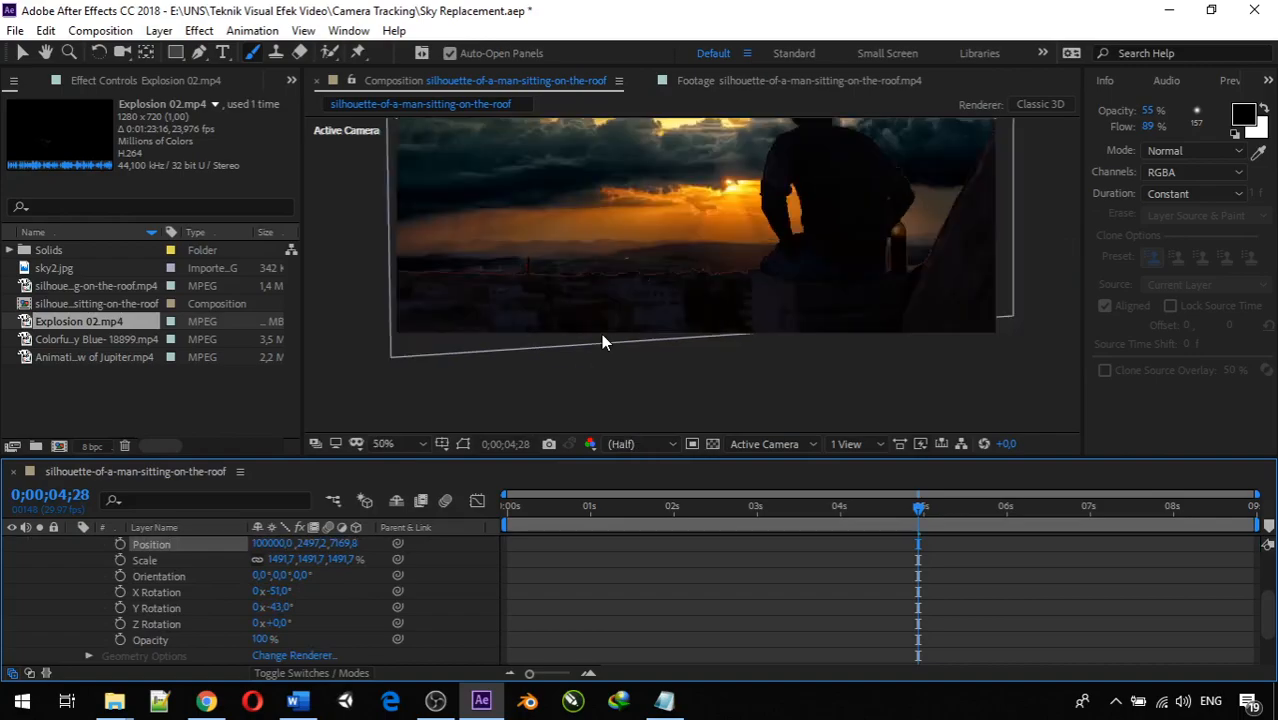
key("comma")
key("comma")
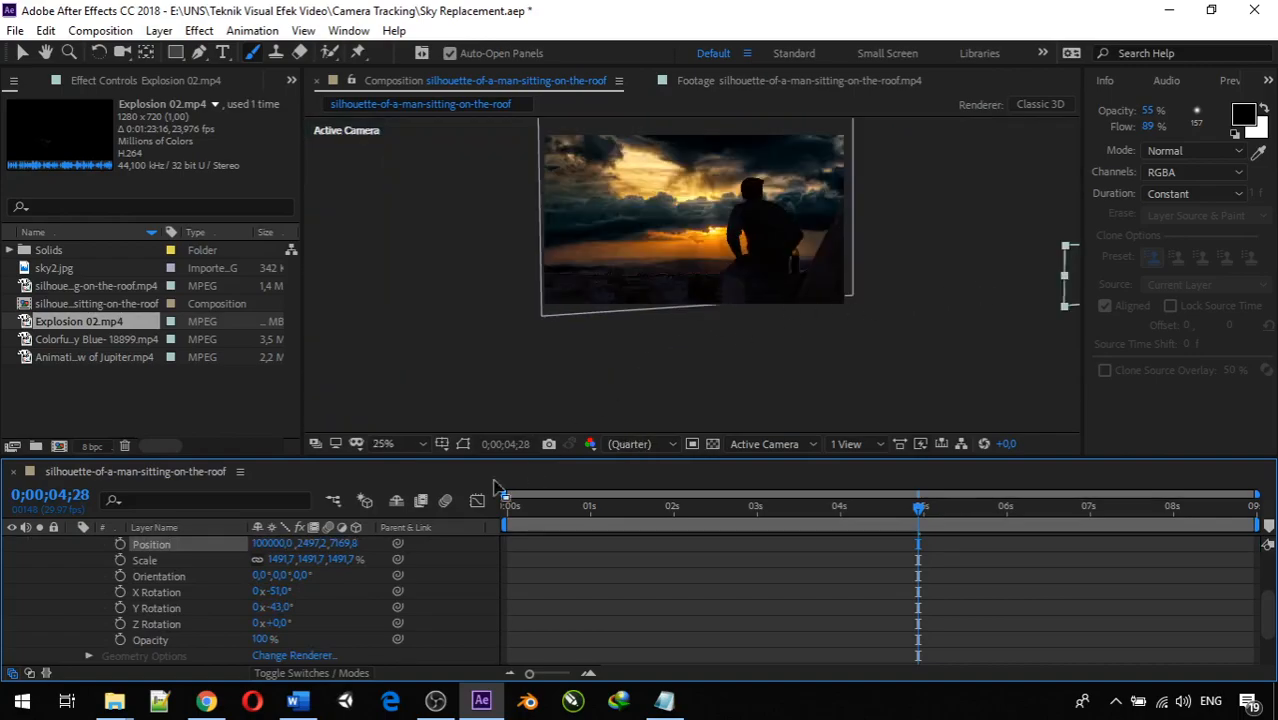
left_click(283, 542)
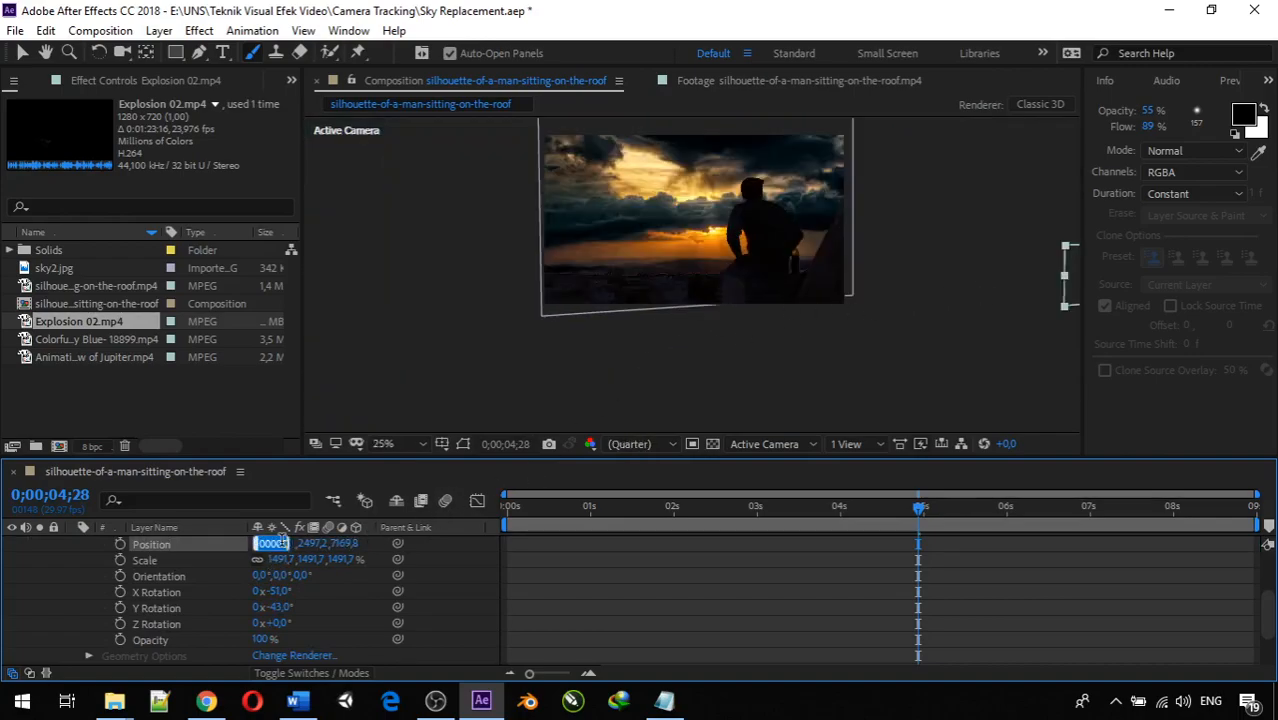
type("1000")
key("Return")
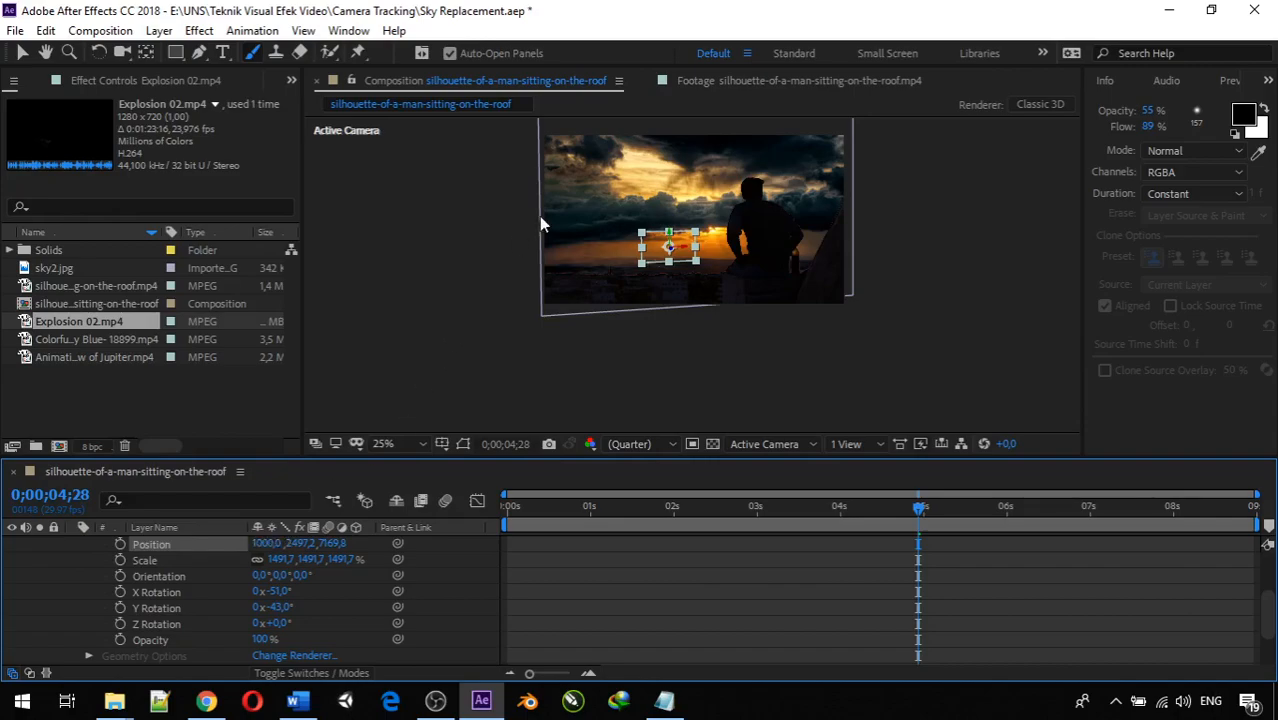
Set the Explosion 02.mp4 layer's Y position to 100000 and move the layer freehand to about -19272, 57245, 41548
scroll(667, 252, "up", 4)
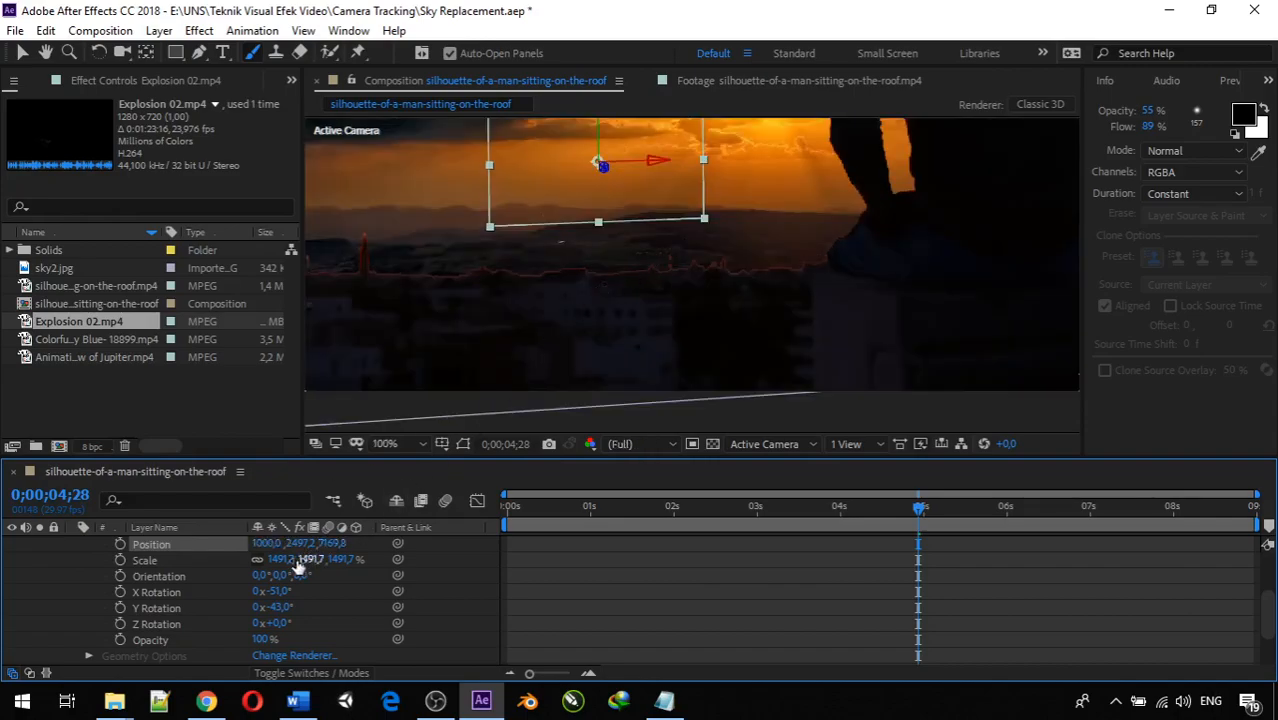
left_click(300, 543)
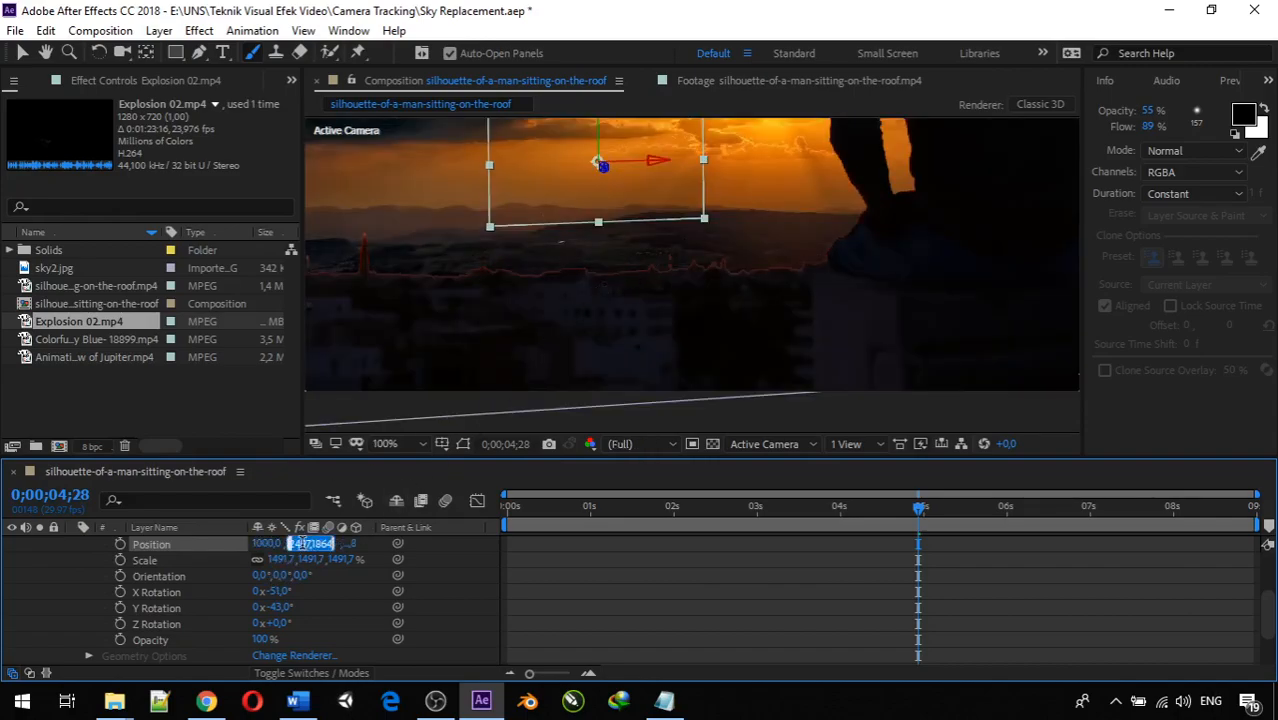
type("10")
key("Return")
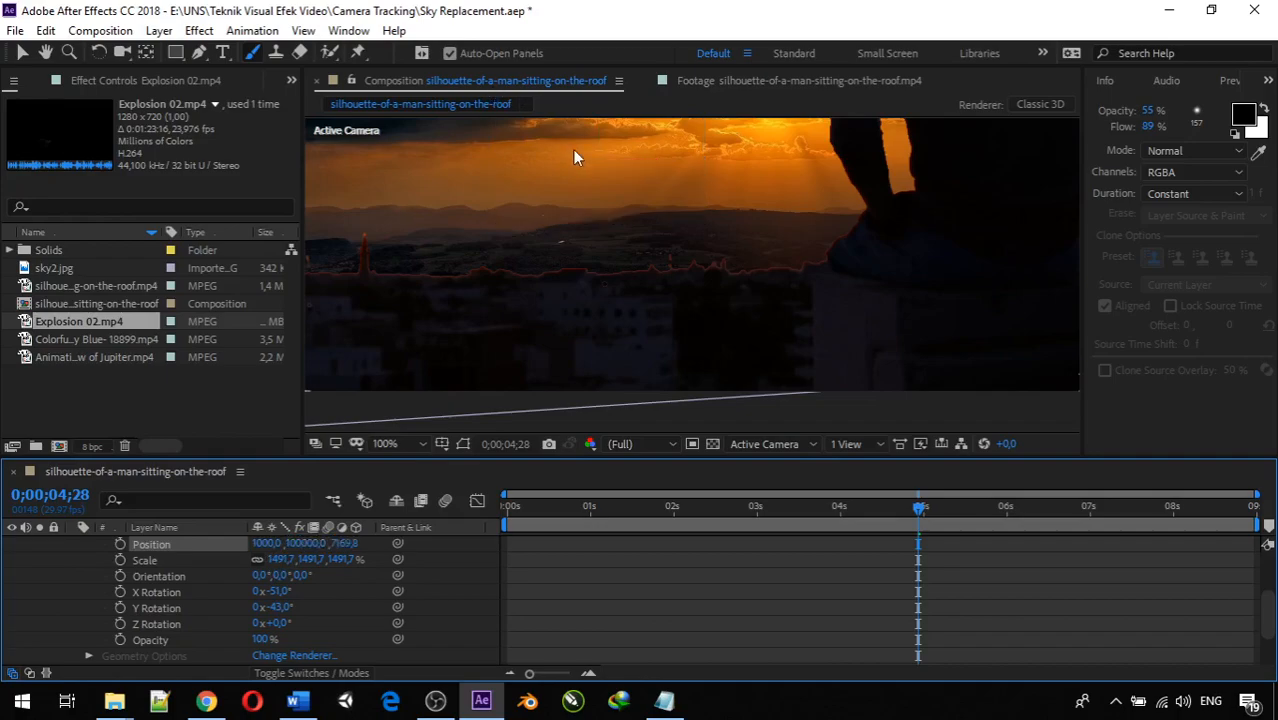
scroll(575, 188, "down", 6)
scroll(575, 195, "up", 4)
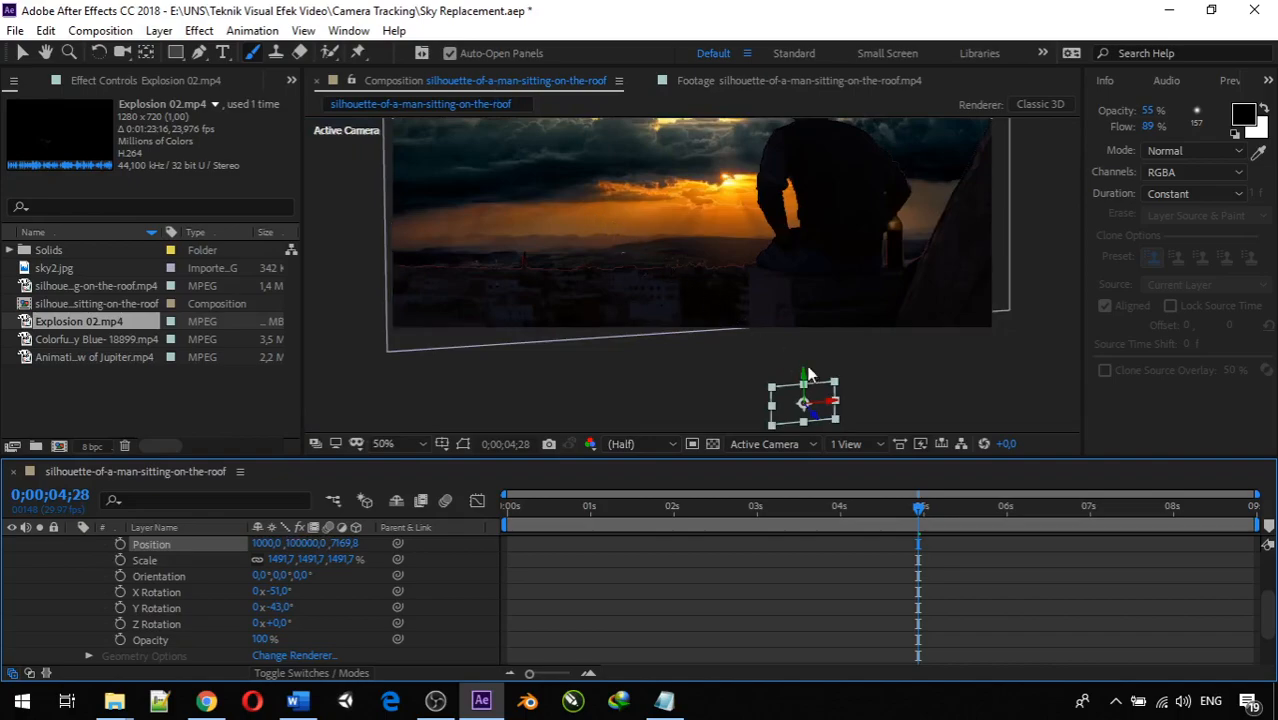
left_click_drag(810, 396, 728, 205)
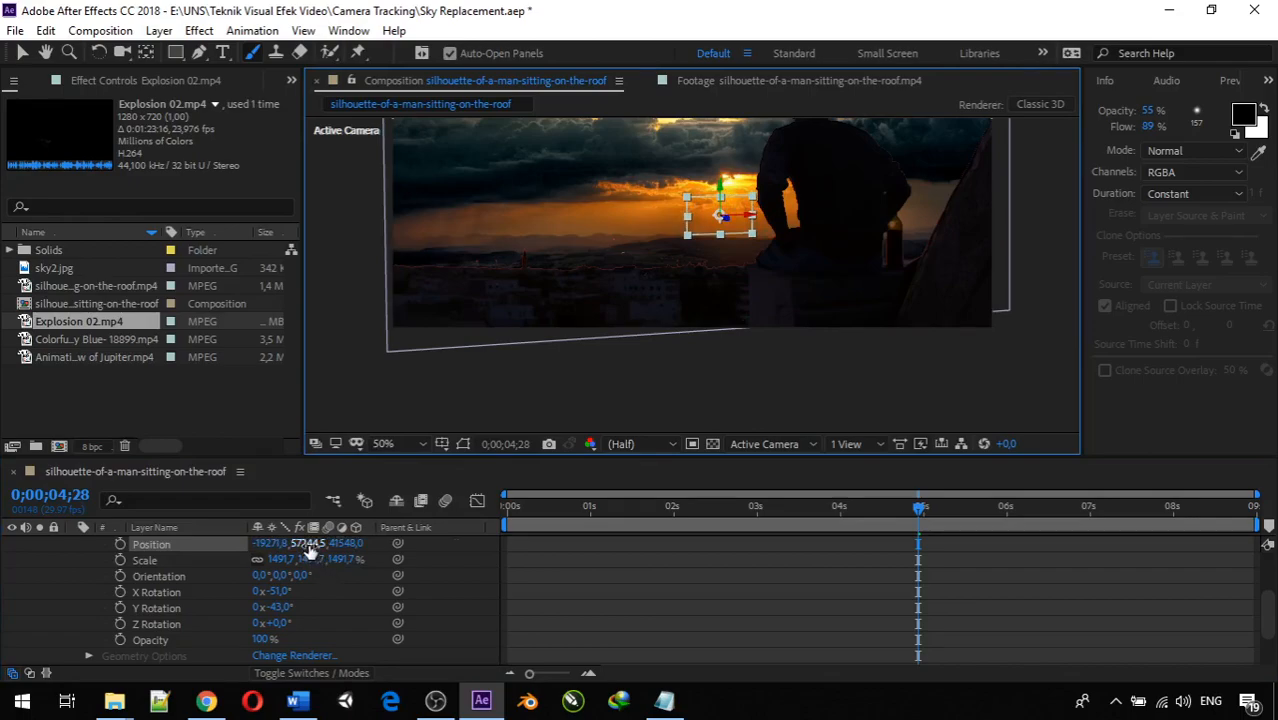
Copy the Position property of the sky2.jpg layer
scroll(309, 548, "up", 1)
left_click(316, 591)
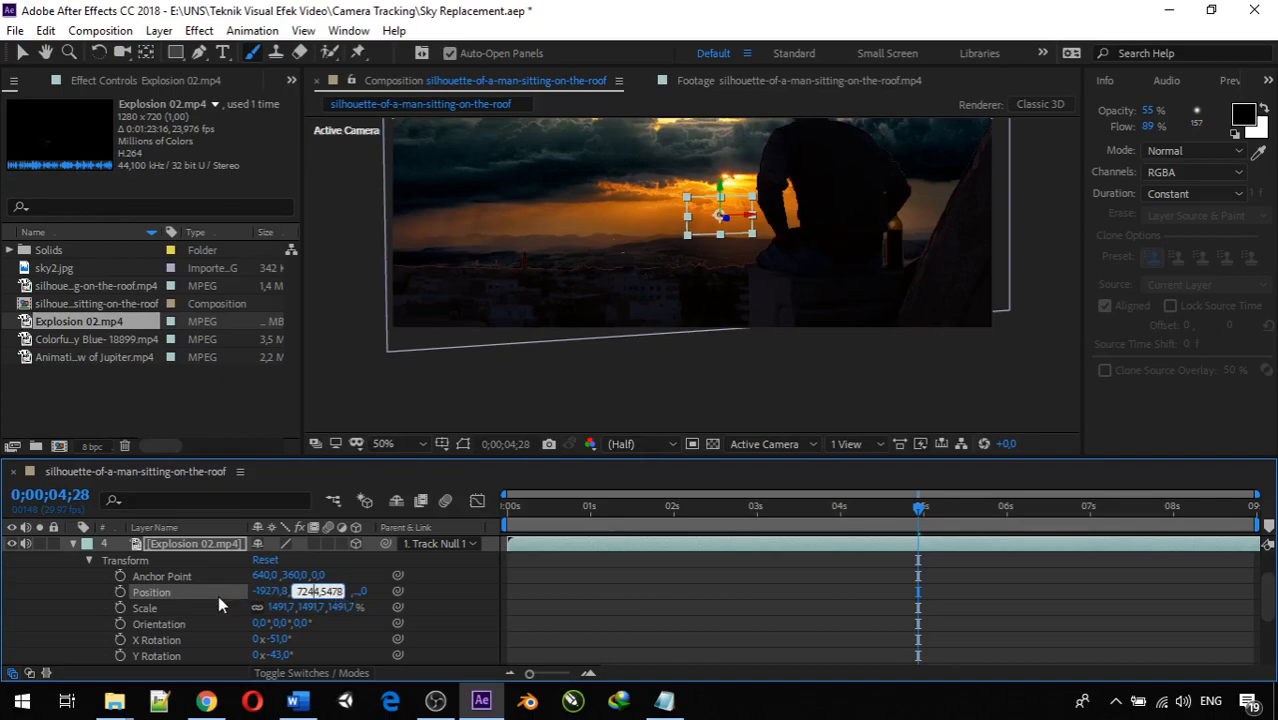
scroll(168, 591, "up", 1)
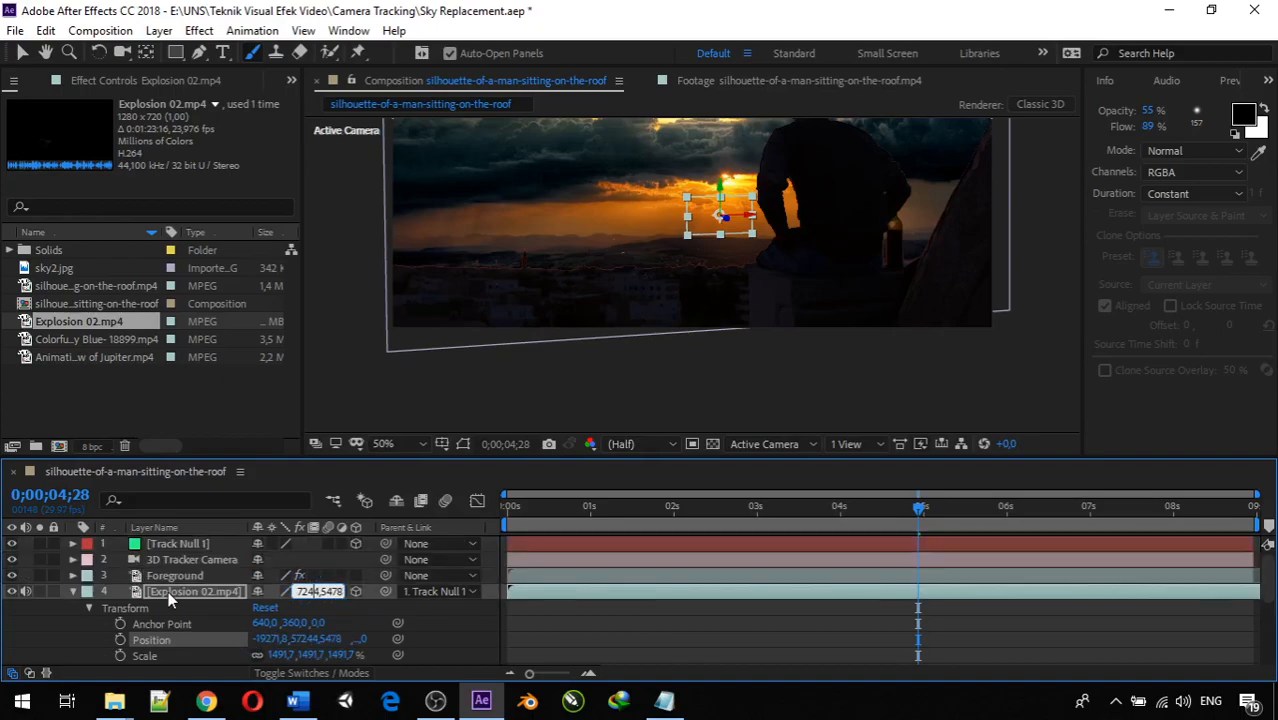
scroll(190, 637, "down", 3)
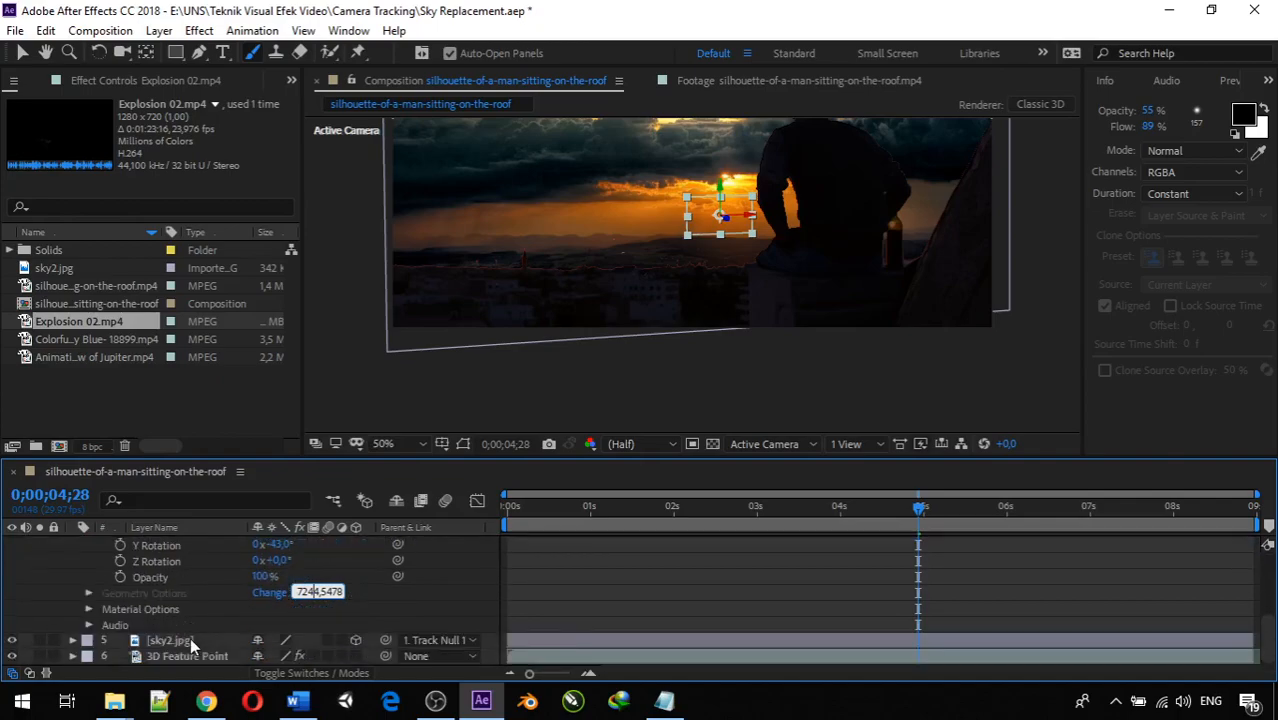
left_click(72, 640)
scroll(78, 645, "down", 2)
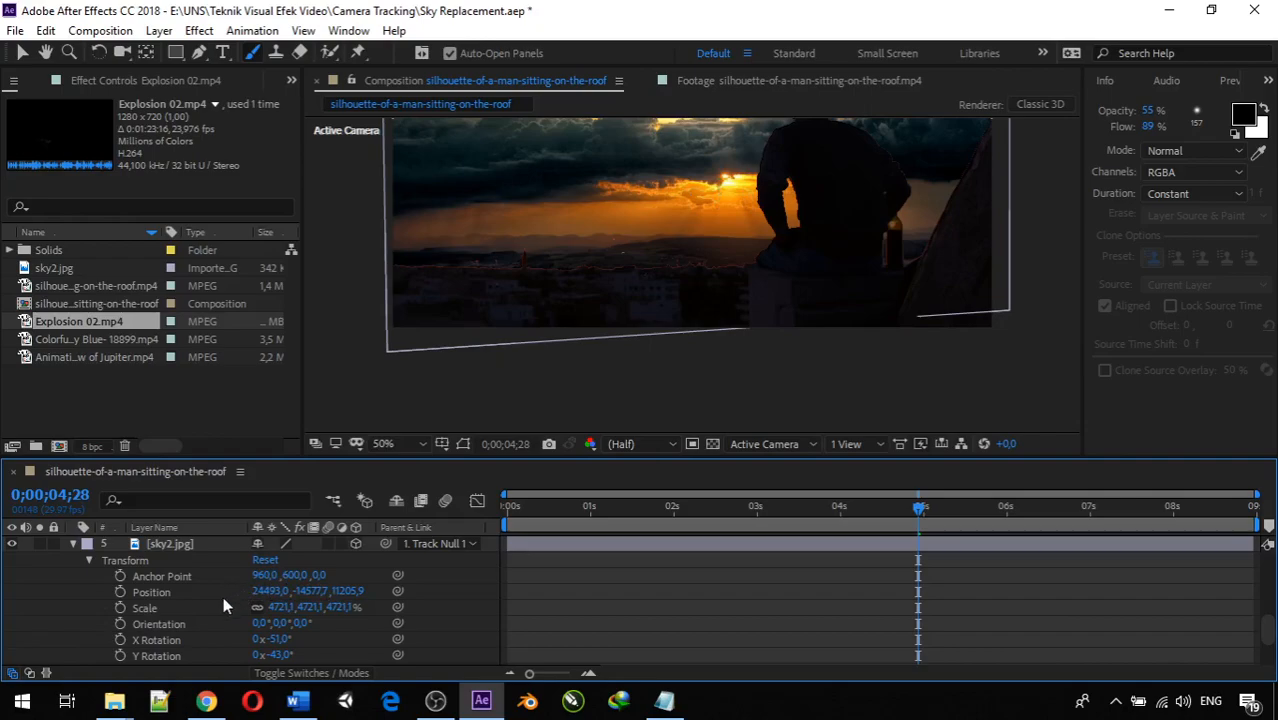
left_click(191, 594)
right_click(191, 594)
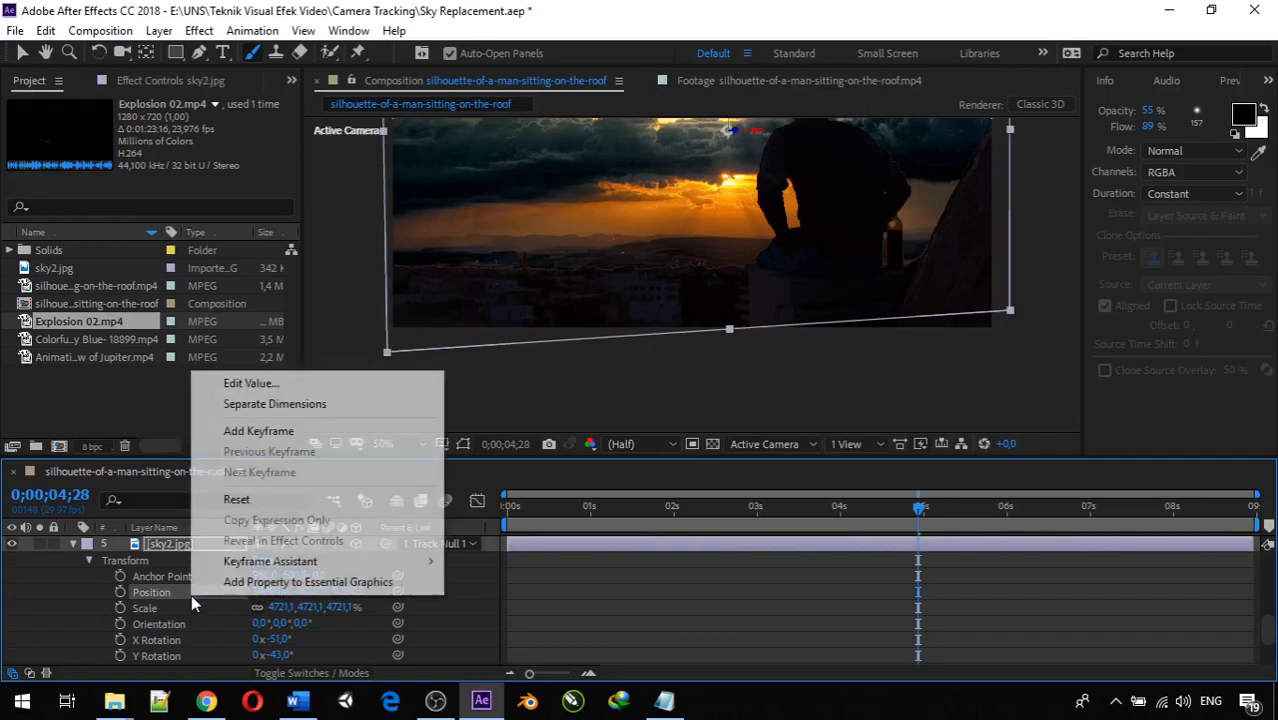
left_click(166, 591)
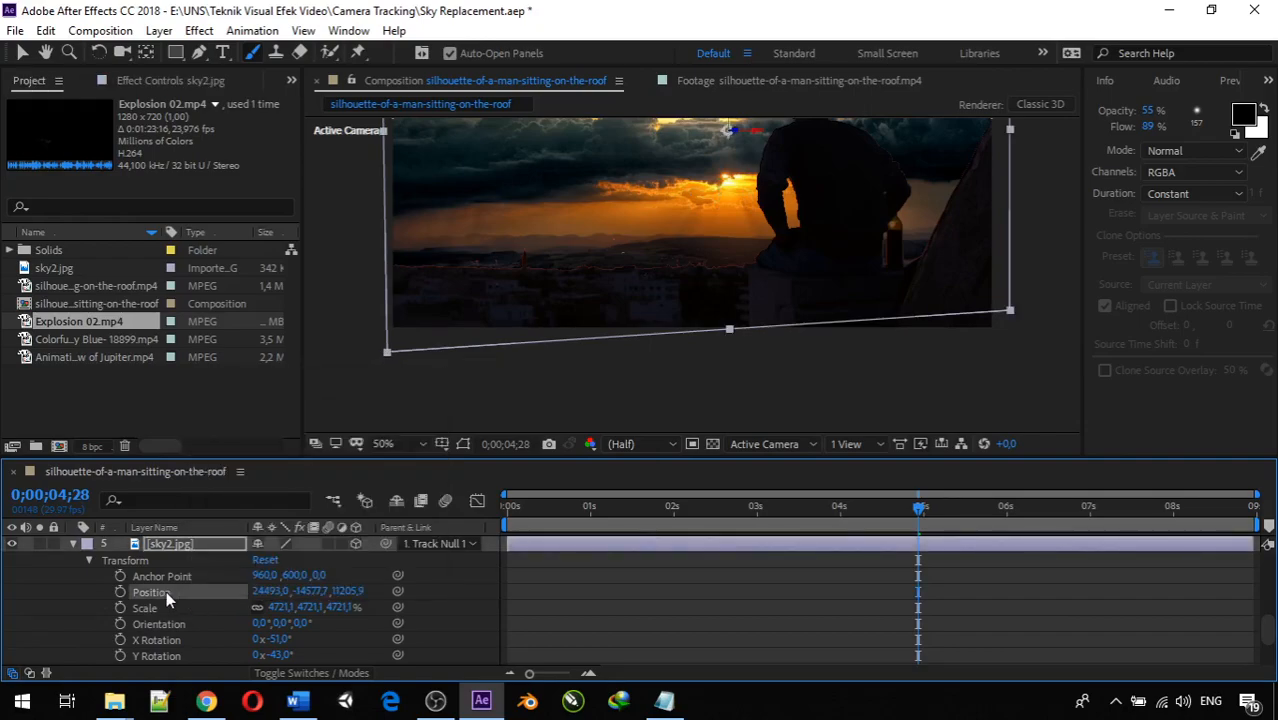
Paste the copied sky position onto the Explosion 02.mp4 layer, placing it at 24493, -14577.7, 11205.9
scroll(168, 594, "down", 5)
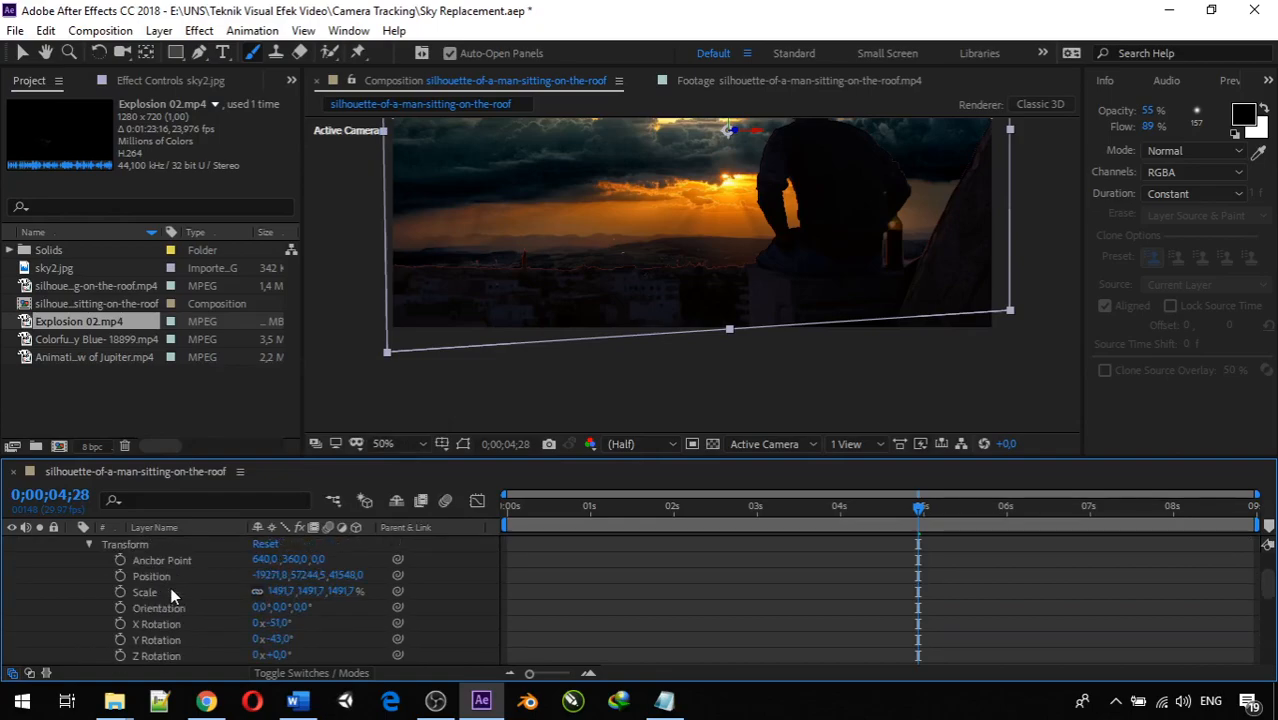
left_click(171, 578)
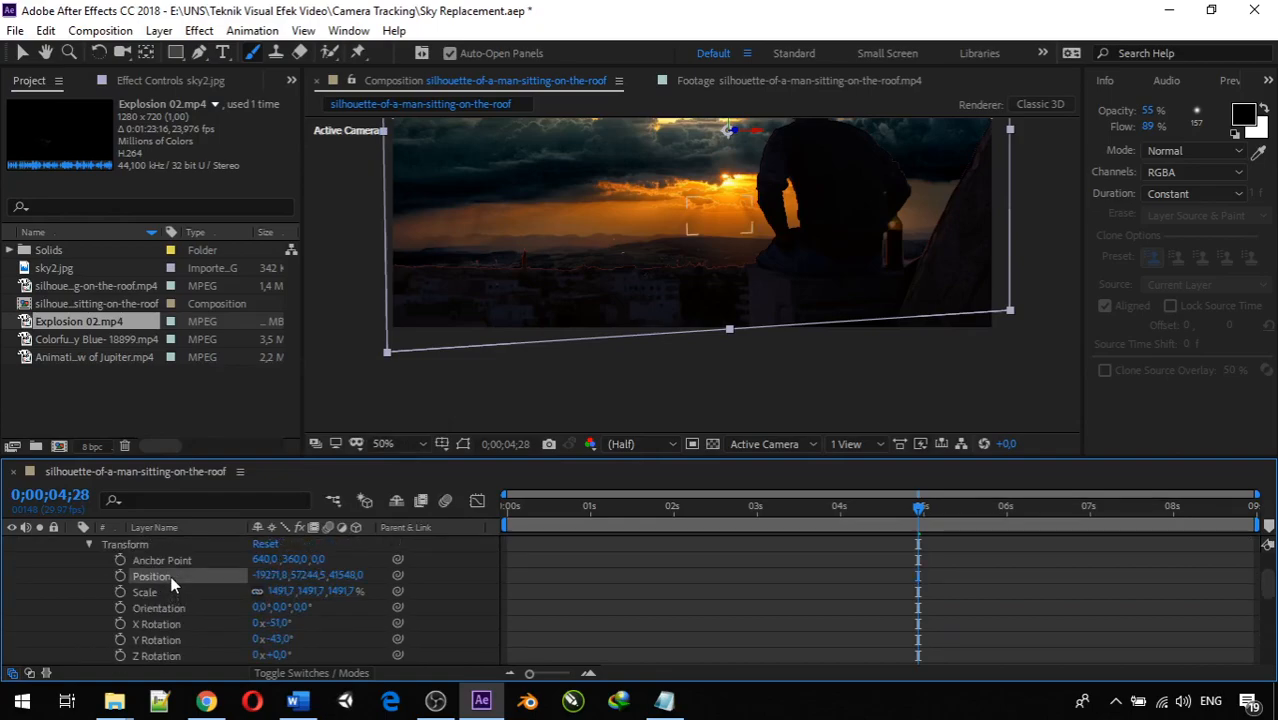
key("ctrl+v")
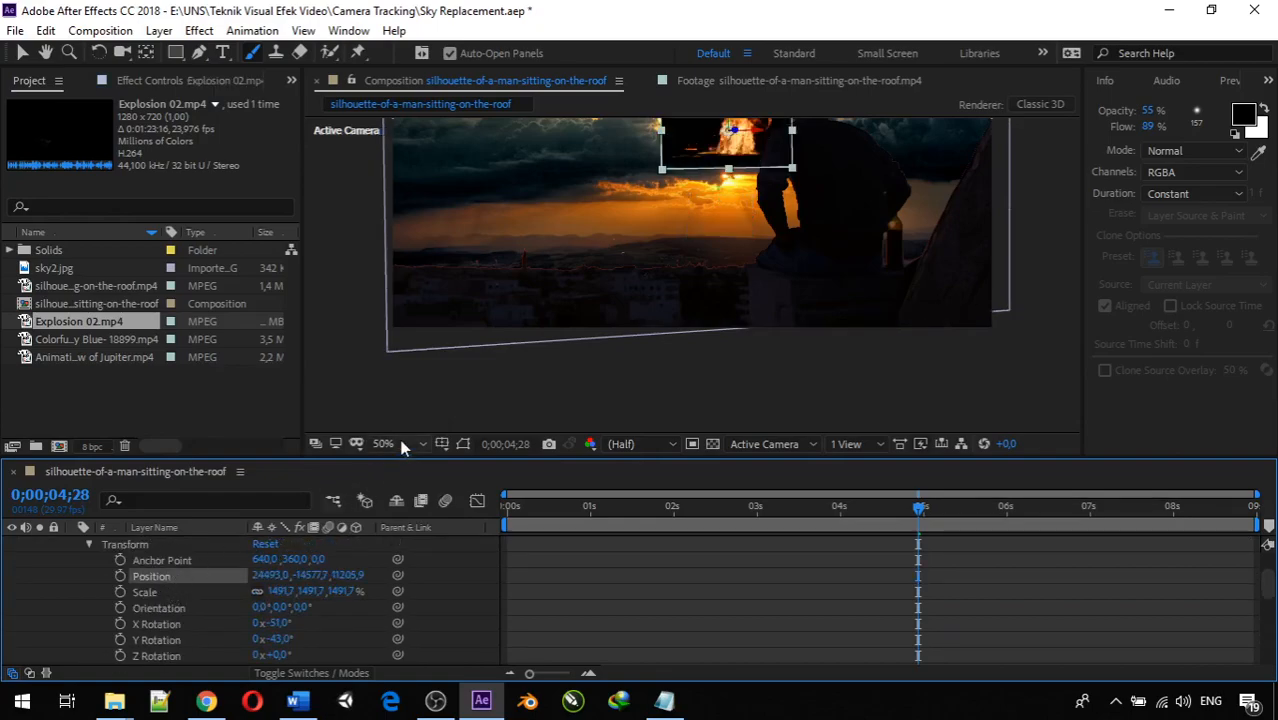
Scale the Explosion 02.mp4 layer to about 1234, 1373, 1234% and move it down to the skyline at about 24975, -4357, -1460
scroll(208, 522, "up", 2)
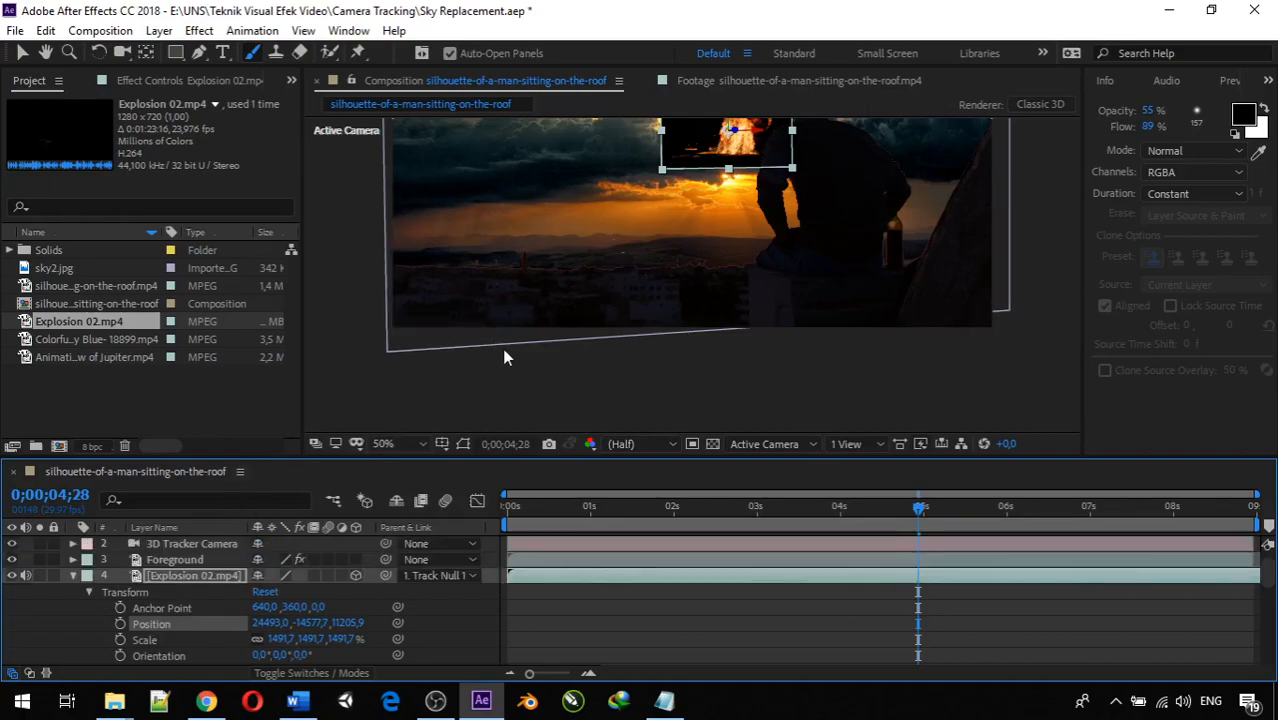
scroll(694, 260, "up", 2)
scroll(694, 260, "down", 4)
scroll(692, 272, "up", 2)
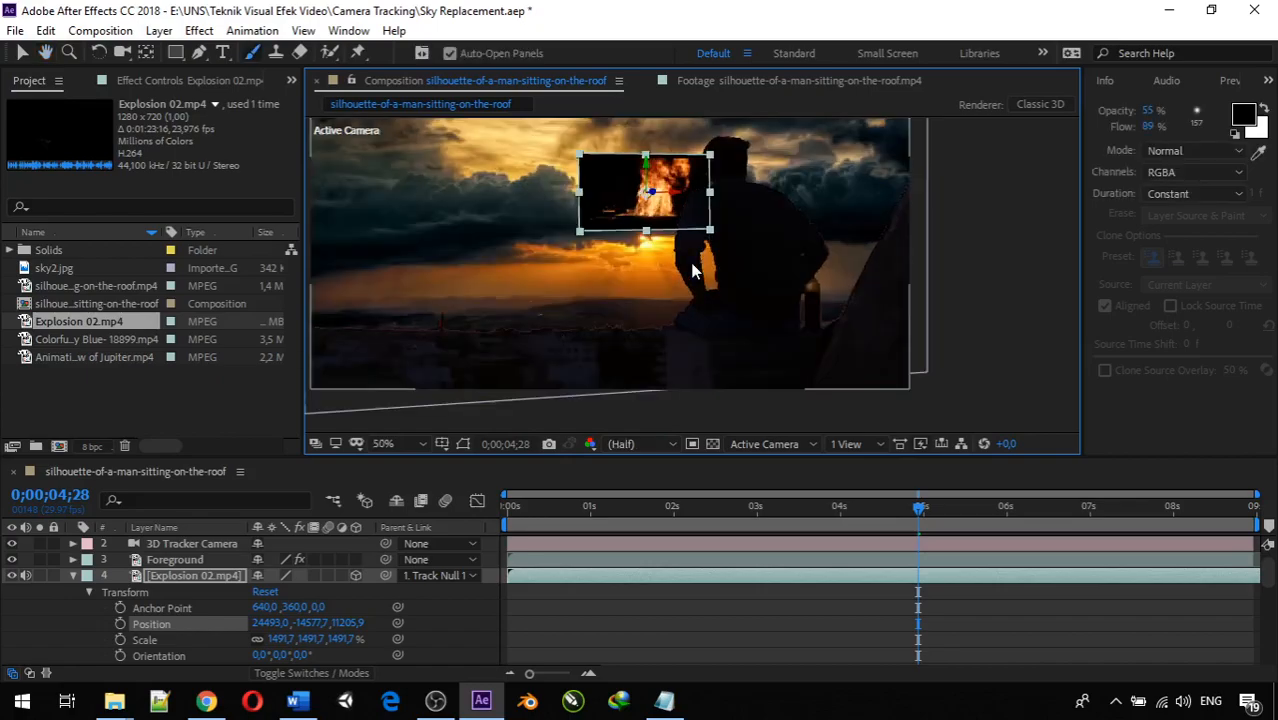
scroll(693, 270, "up", 1)
scroll(693, 270, "down", 1)
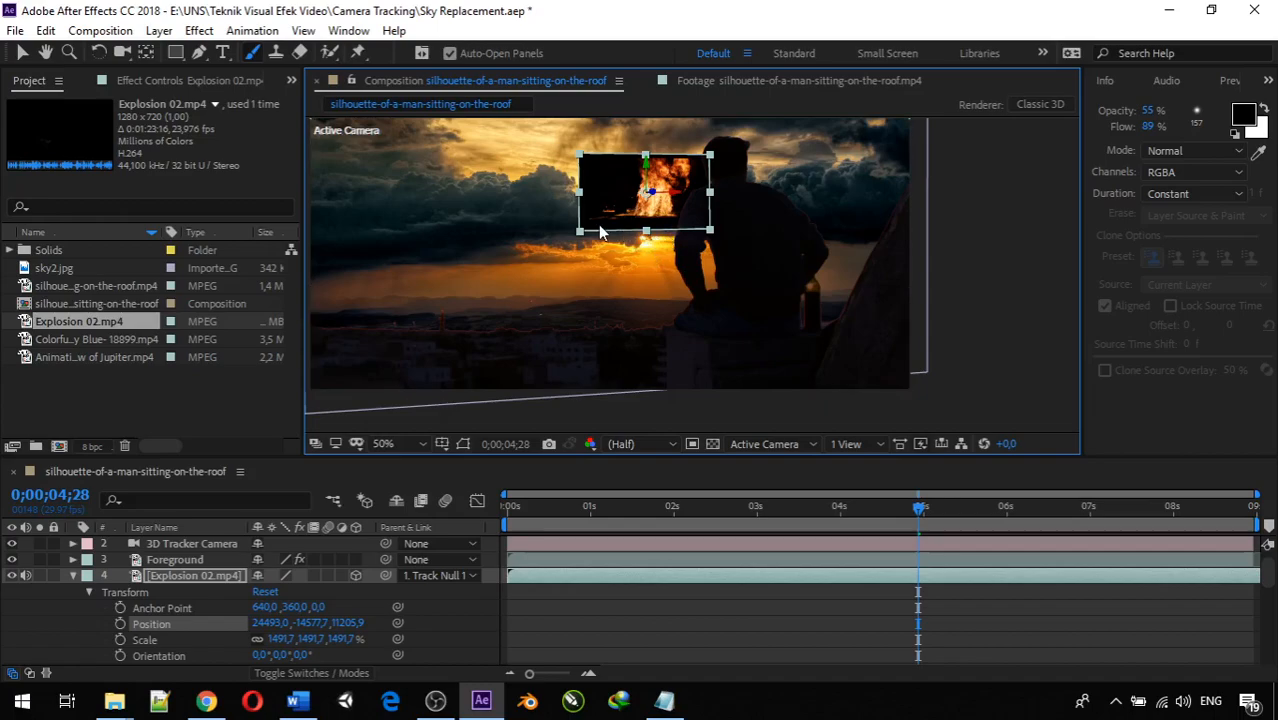
left_click(558, 265)
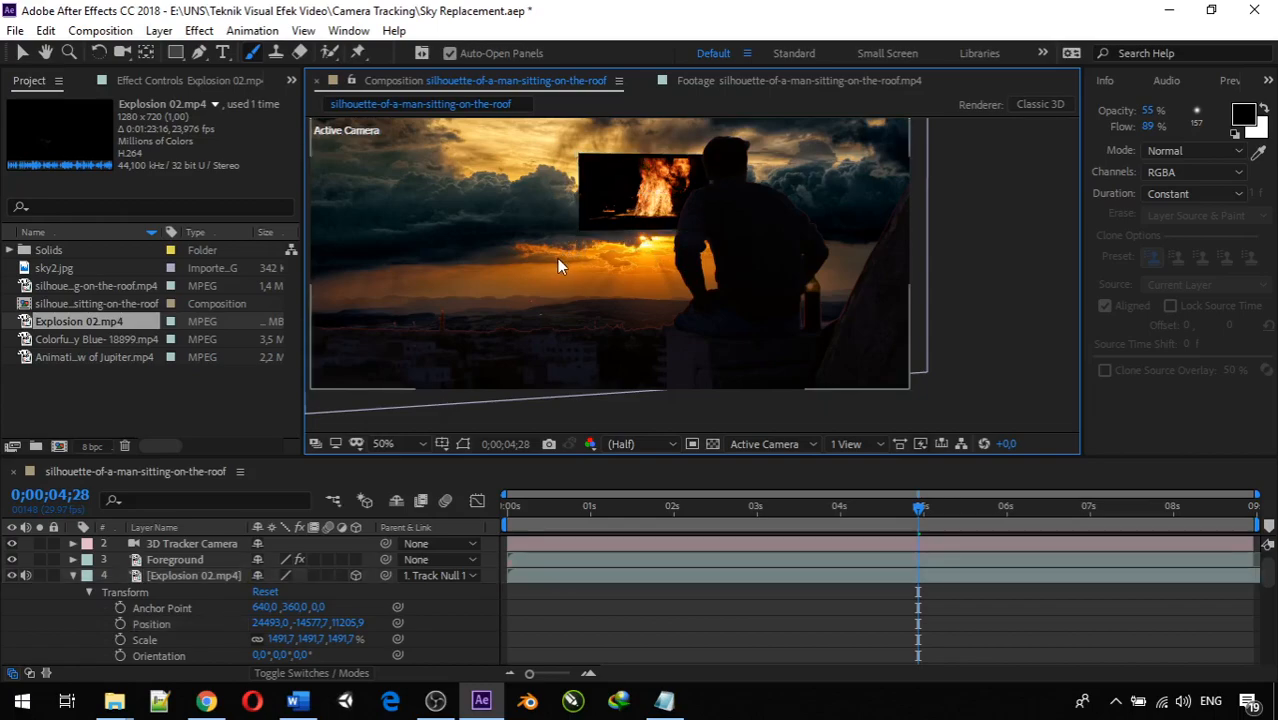
left_click(595, 195)
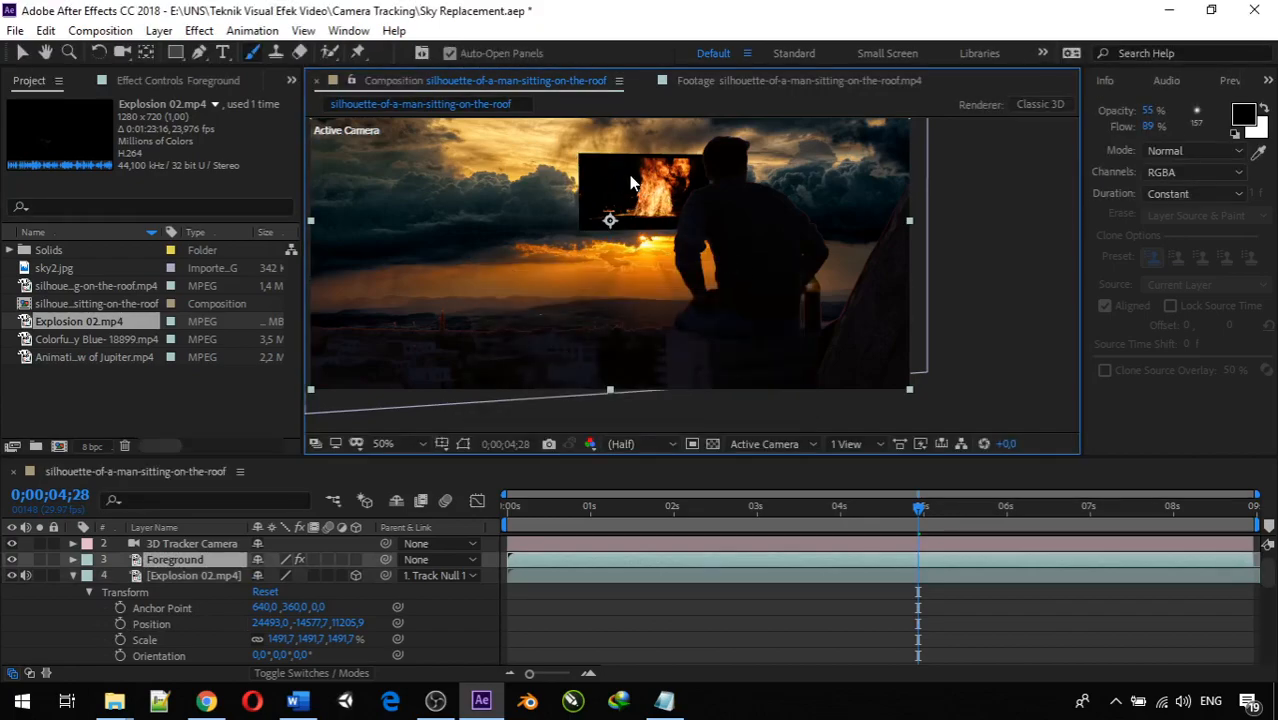
left_click(182, 575)
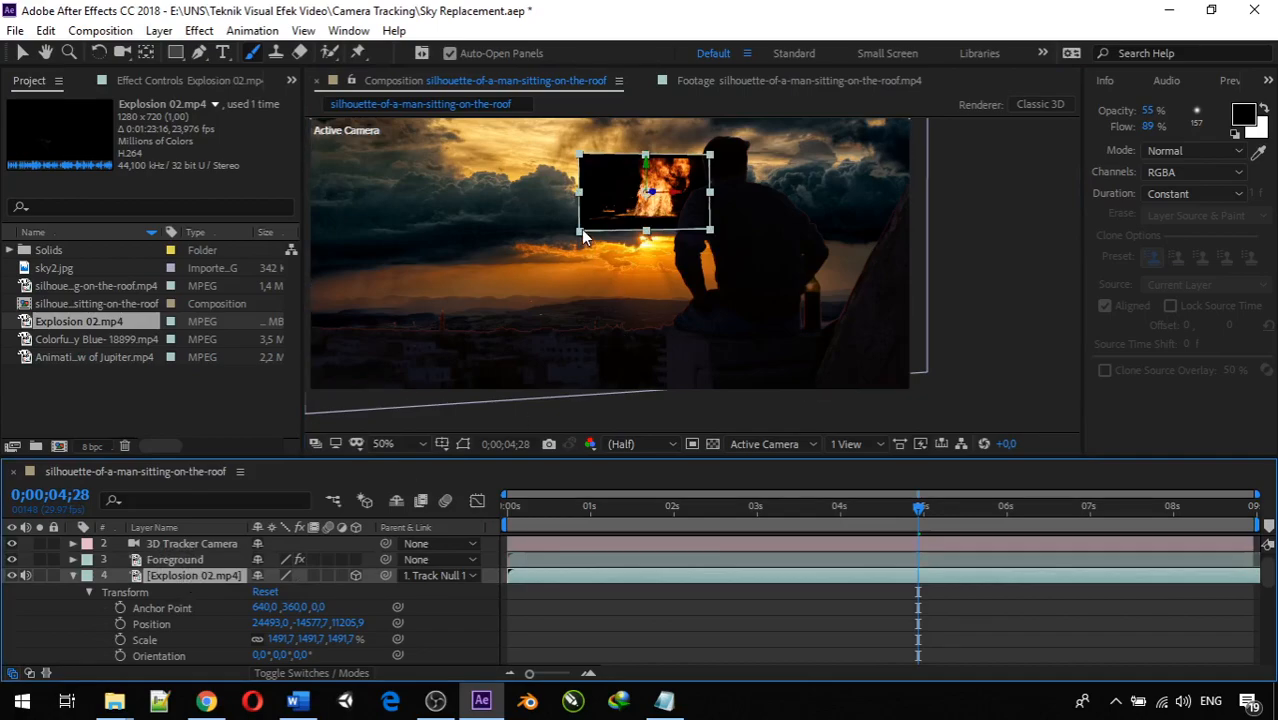
left_click_drag(582, 238, 593, 288)
left_click_drag(634, 204, 658, 276)
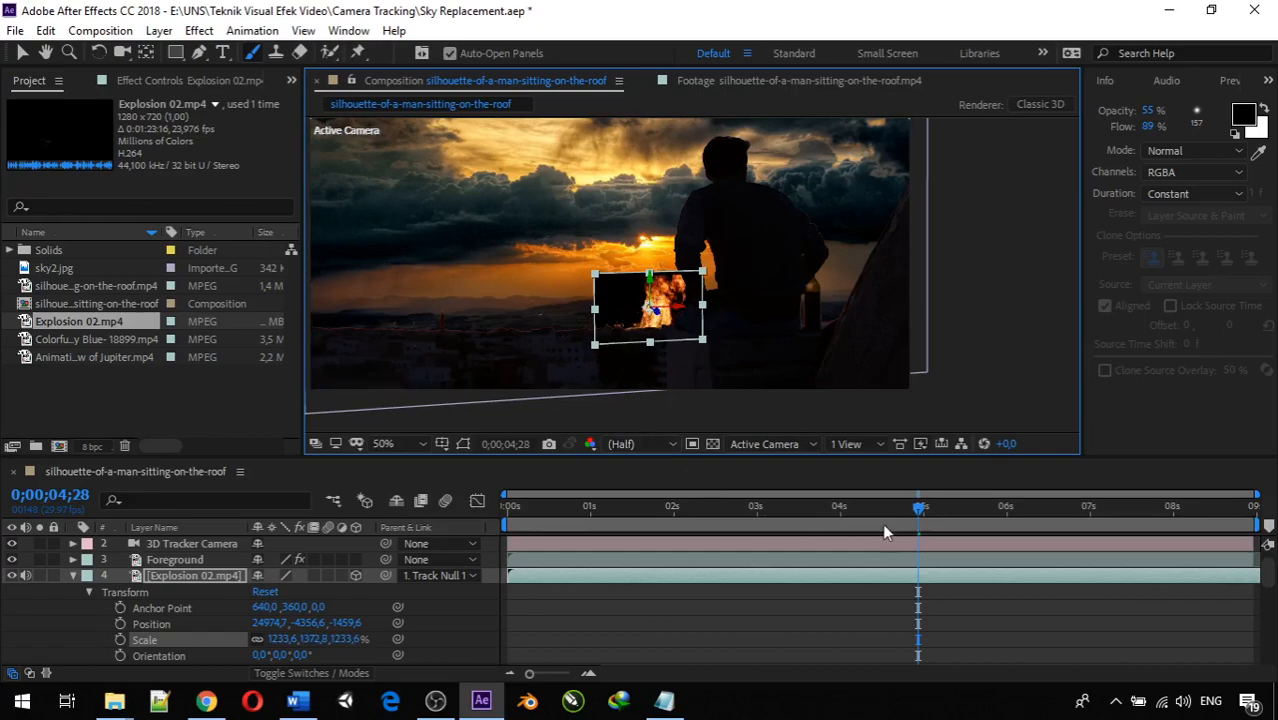
Set the Explosion 02.mp4 layer's blending mode to Screen after trying Overlay at a frame where the explosion is visible
left_click_drag(916, 507, 588, 524)
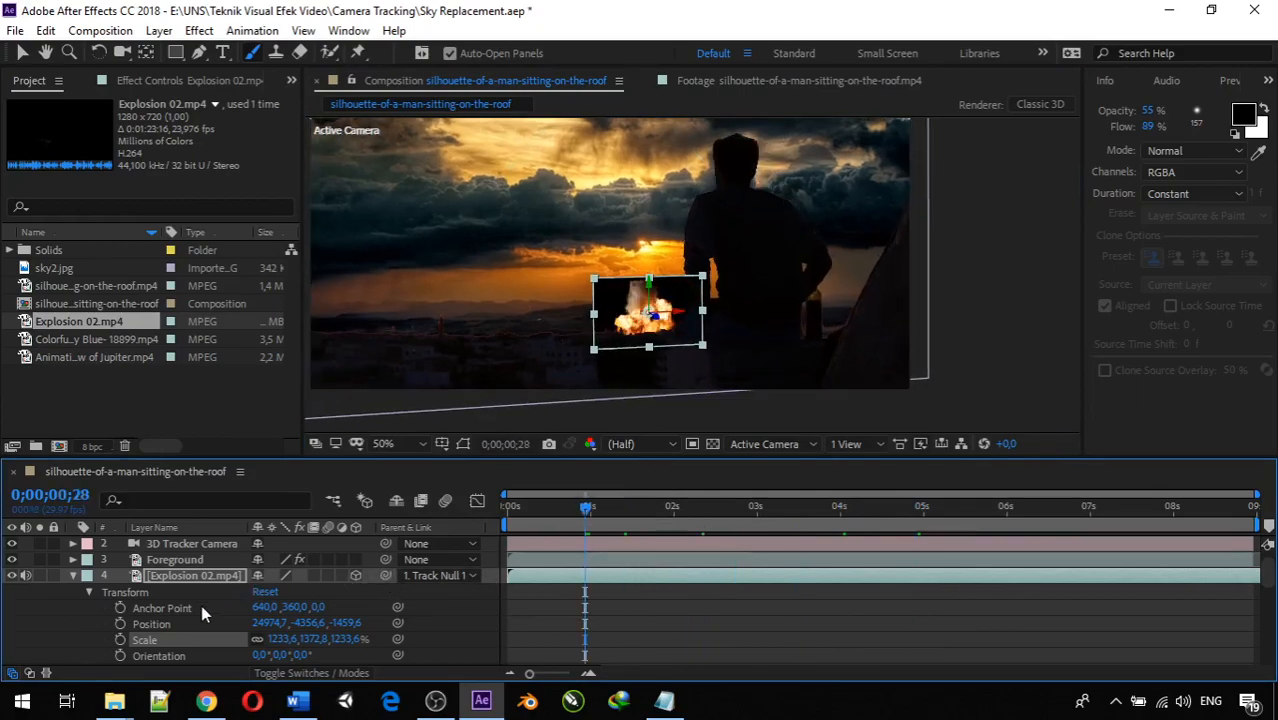
left_click(309, 676)
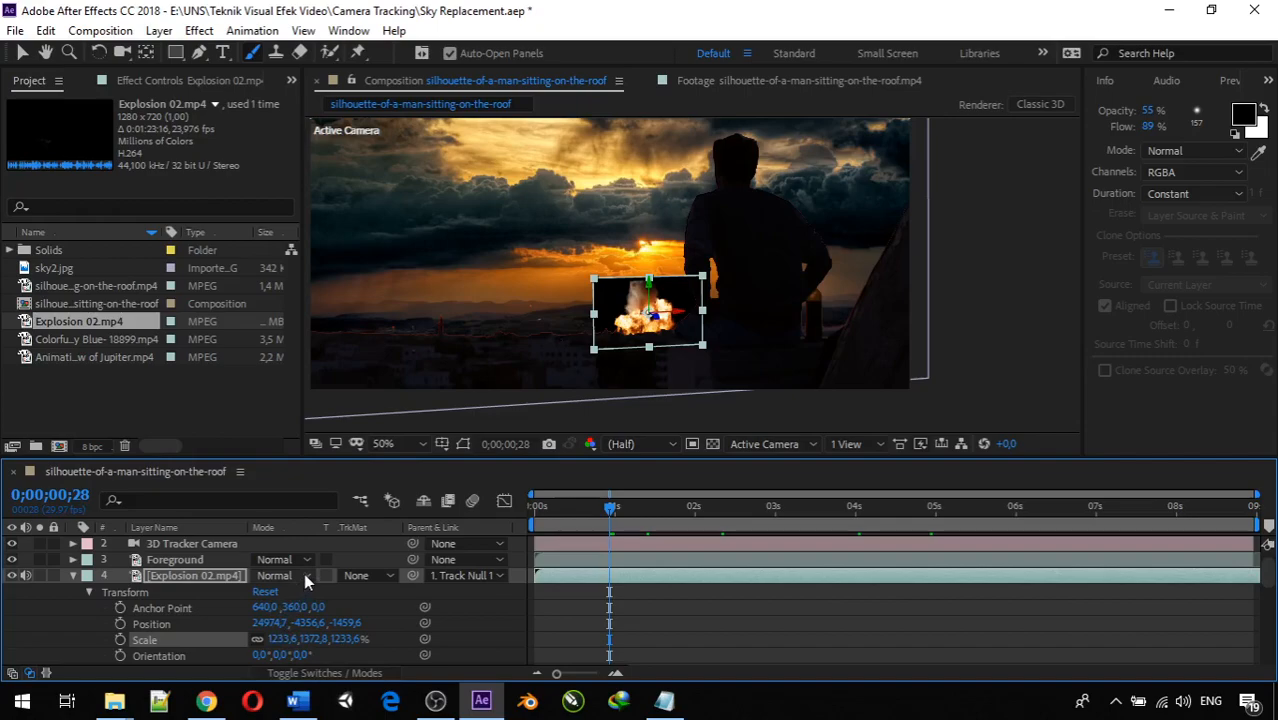
scroll(302, 574, "up", 1)
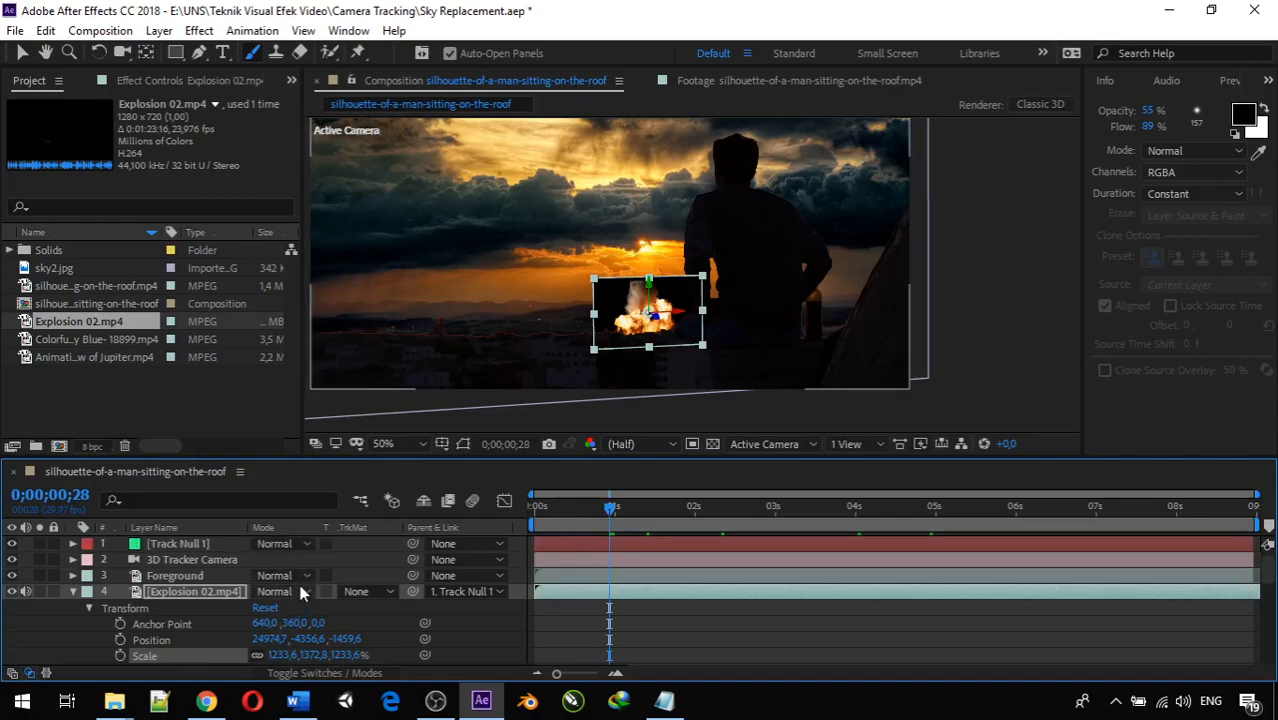
left_click(300, 592)
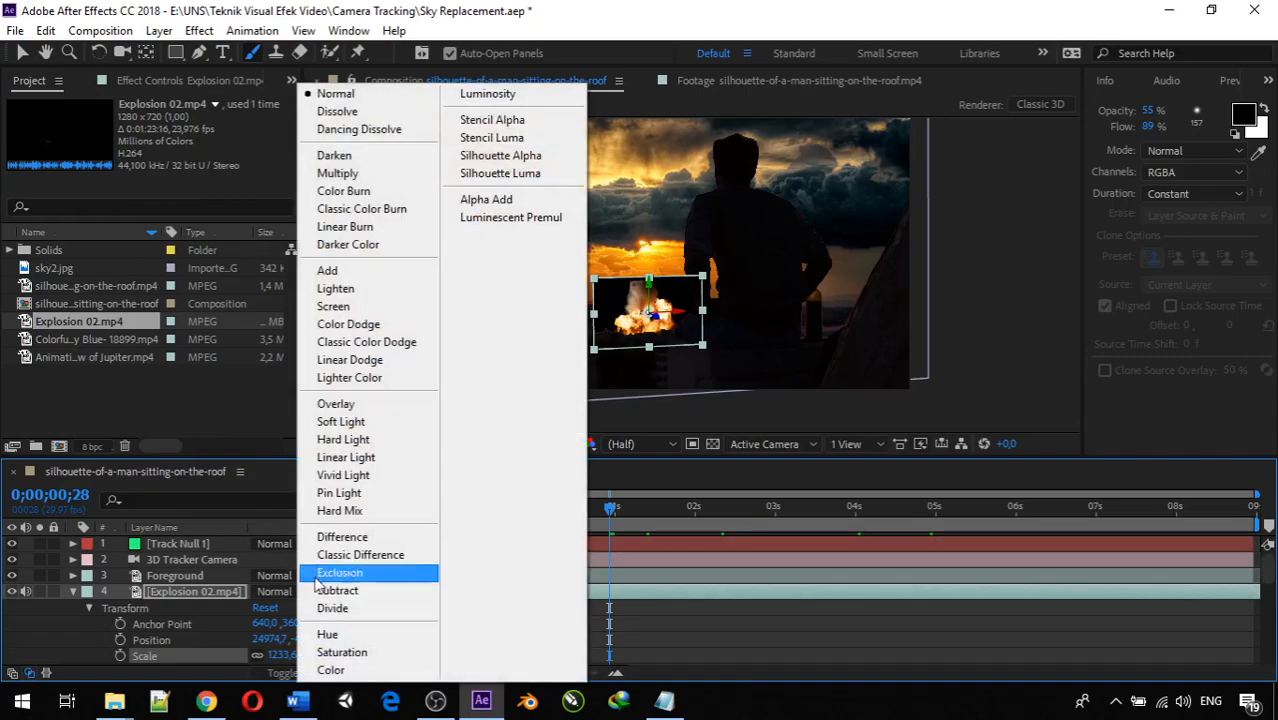
left_click(358, 405)
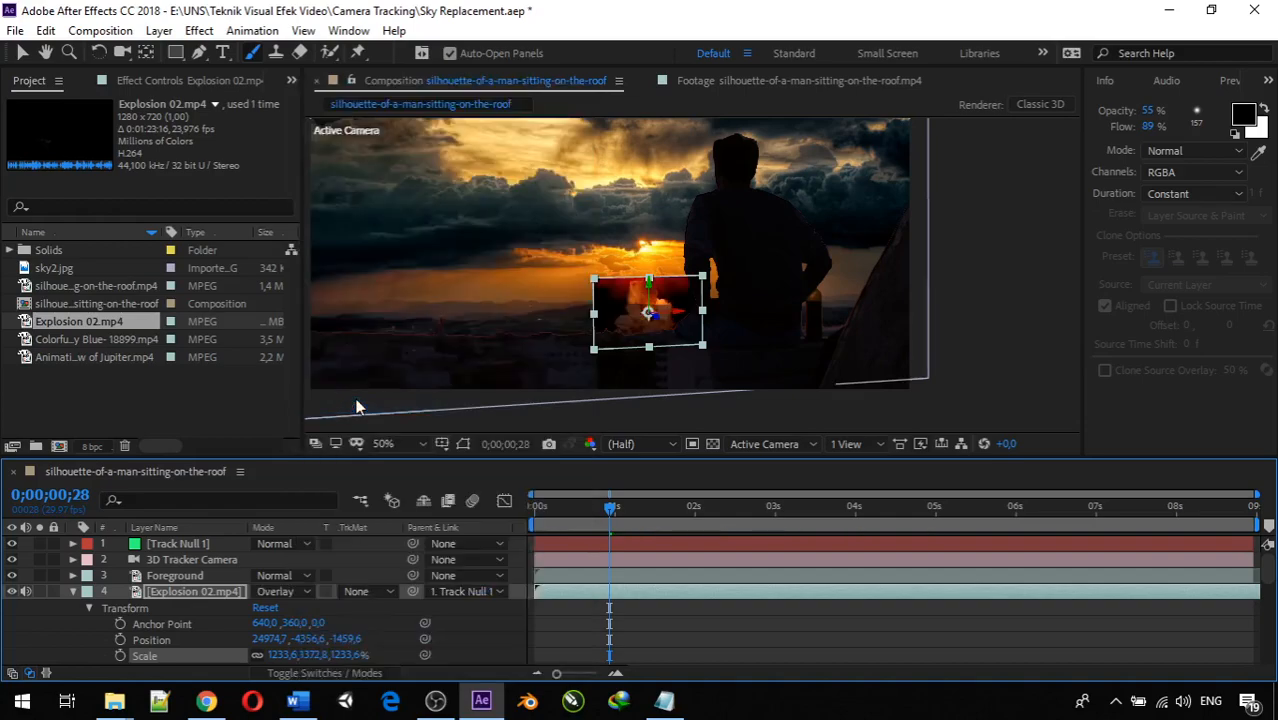
left_click(308, 591)
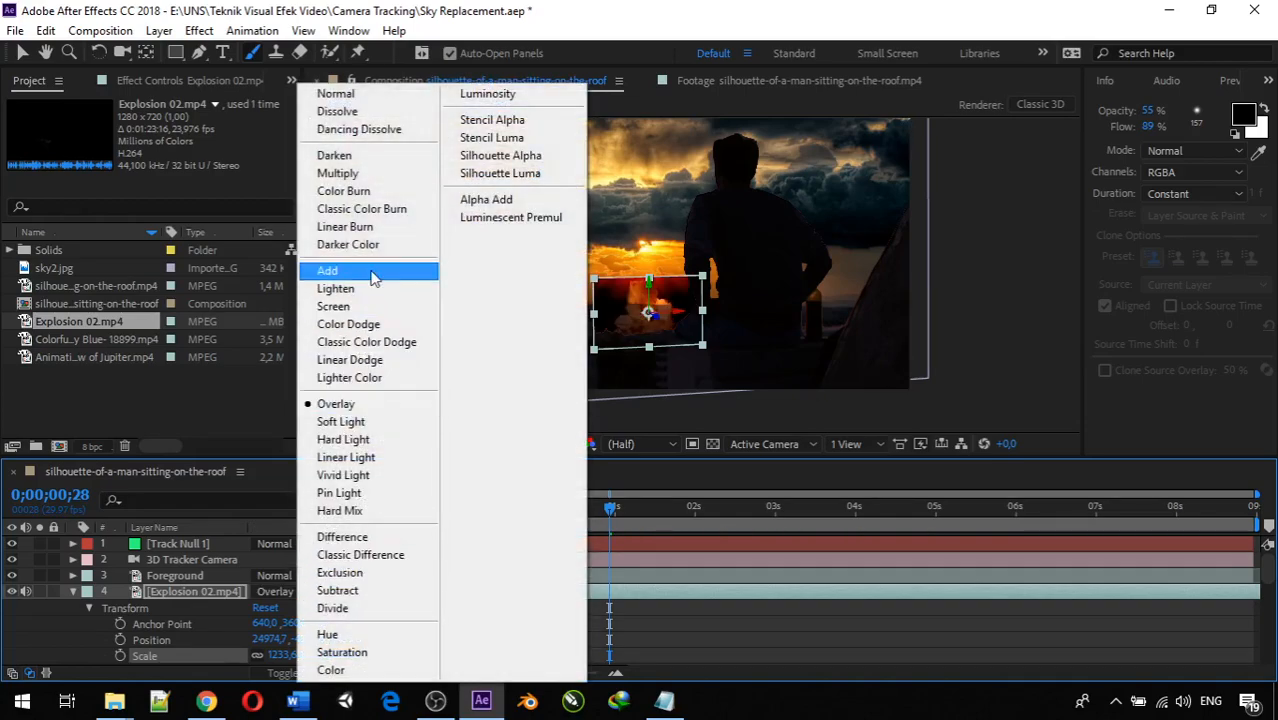
left_click(366, 308)
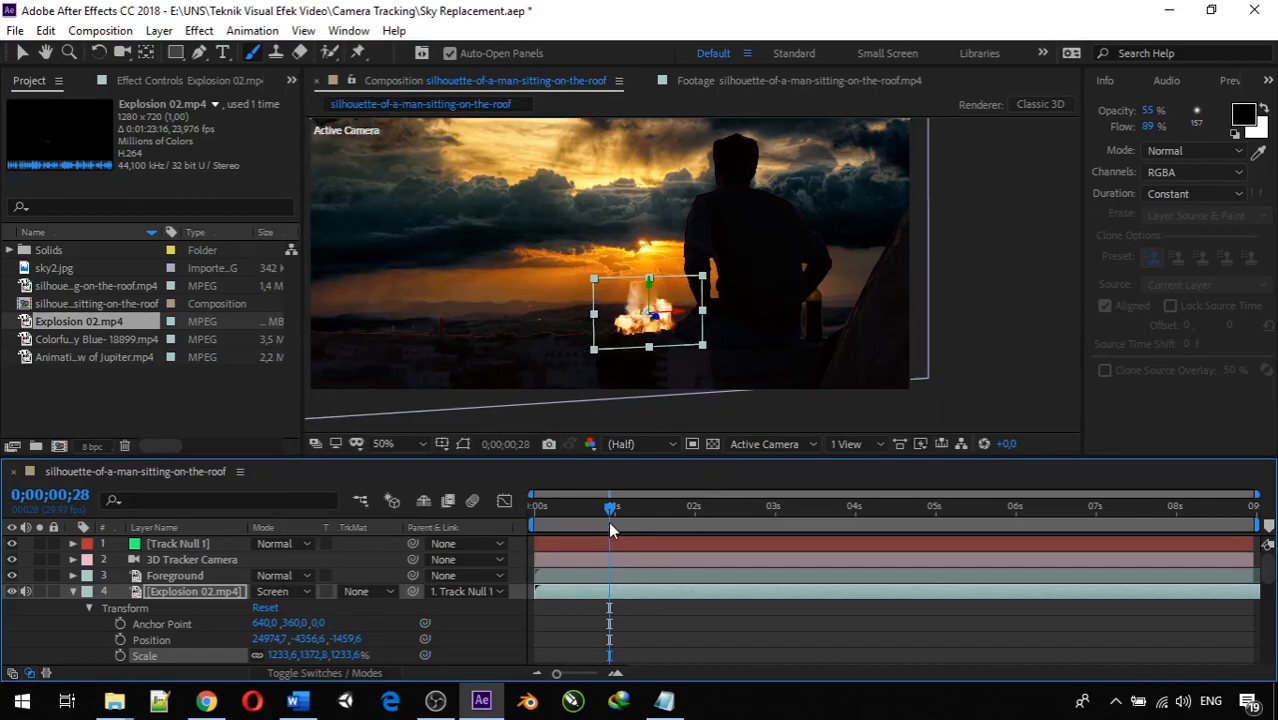
Play back and scrub through the composition to check how the Explosion 02.mp4 layer blends with the skyline
key("space")
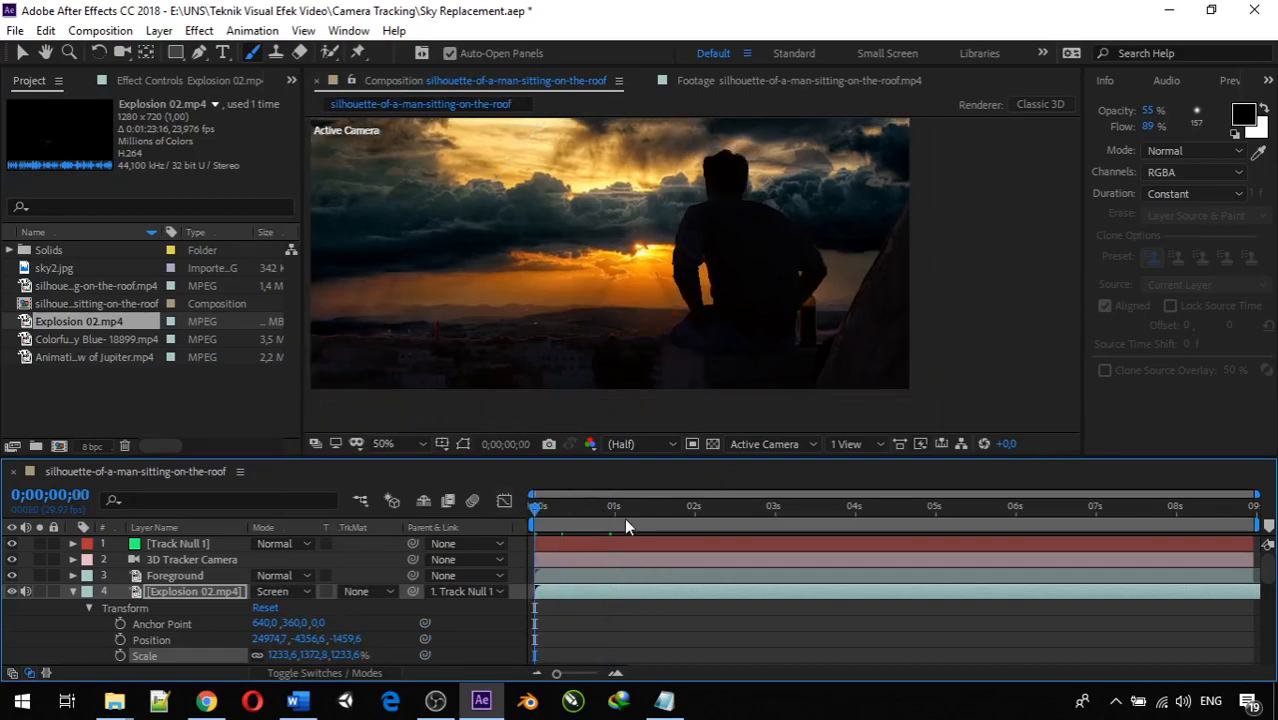
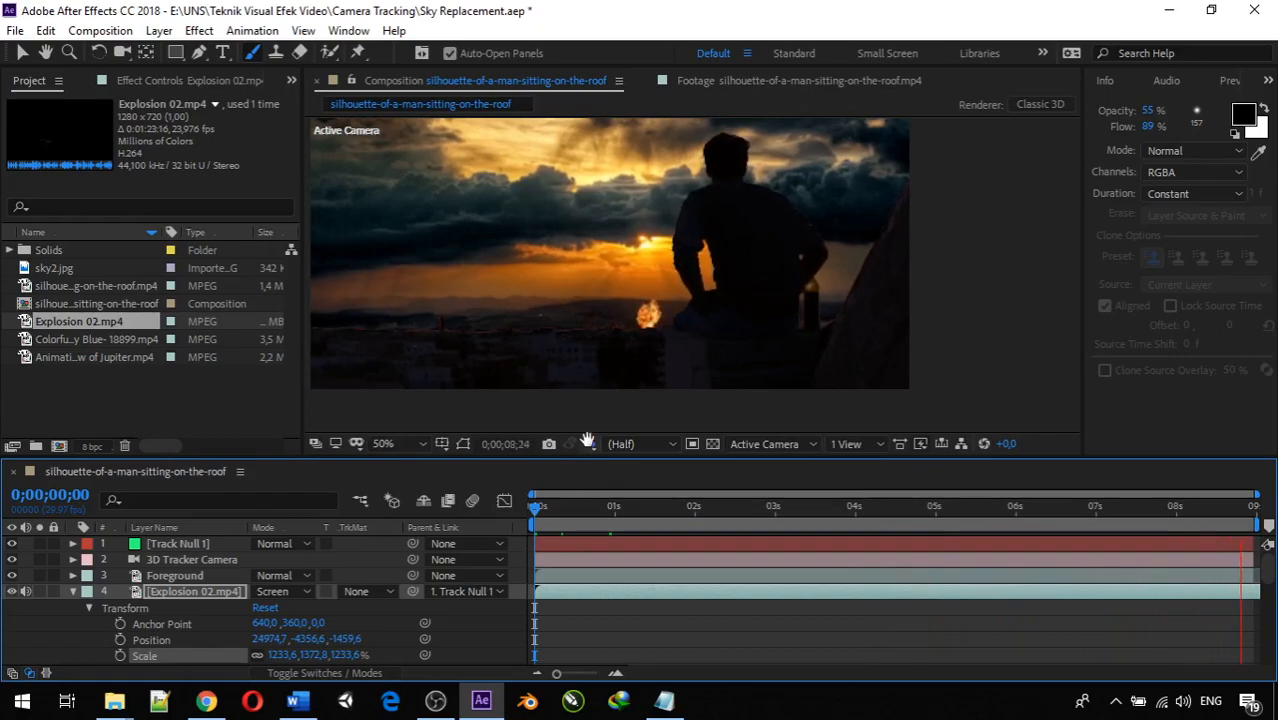
key("space")
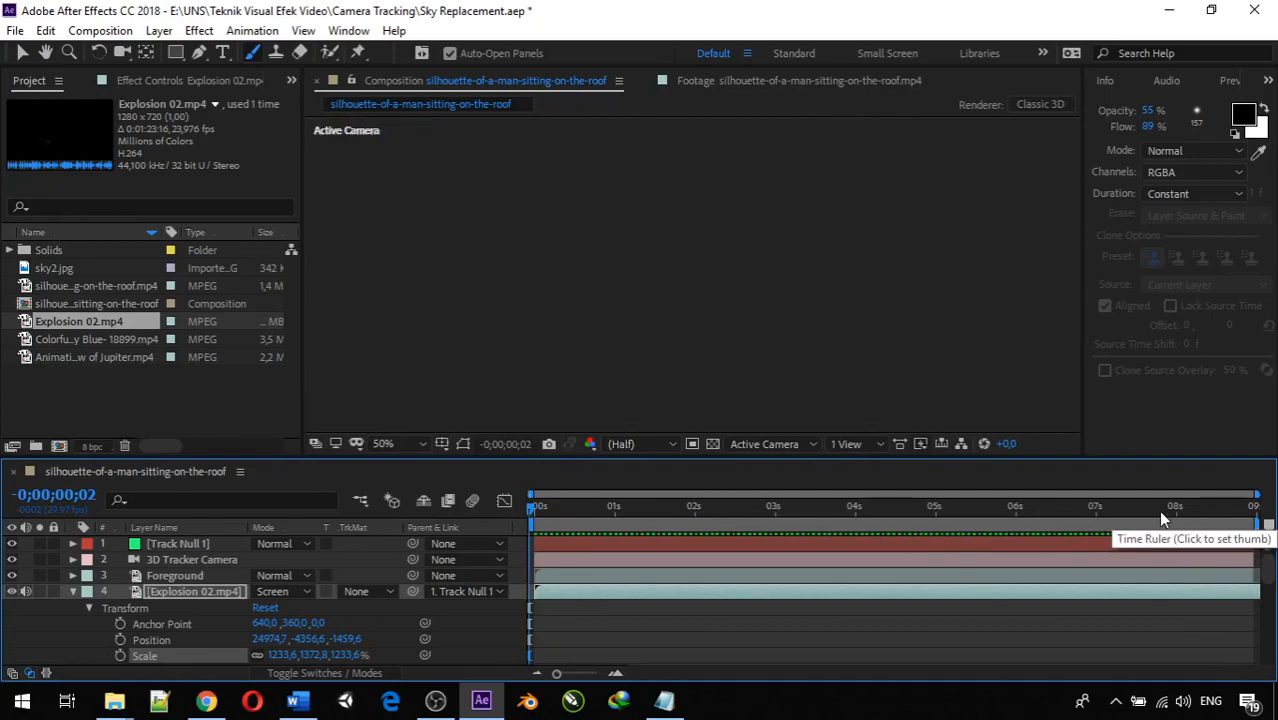
left_click(189, 591)
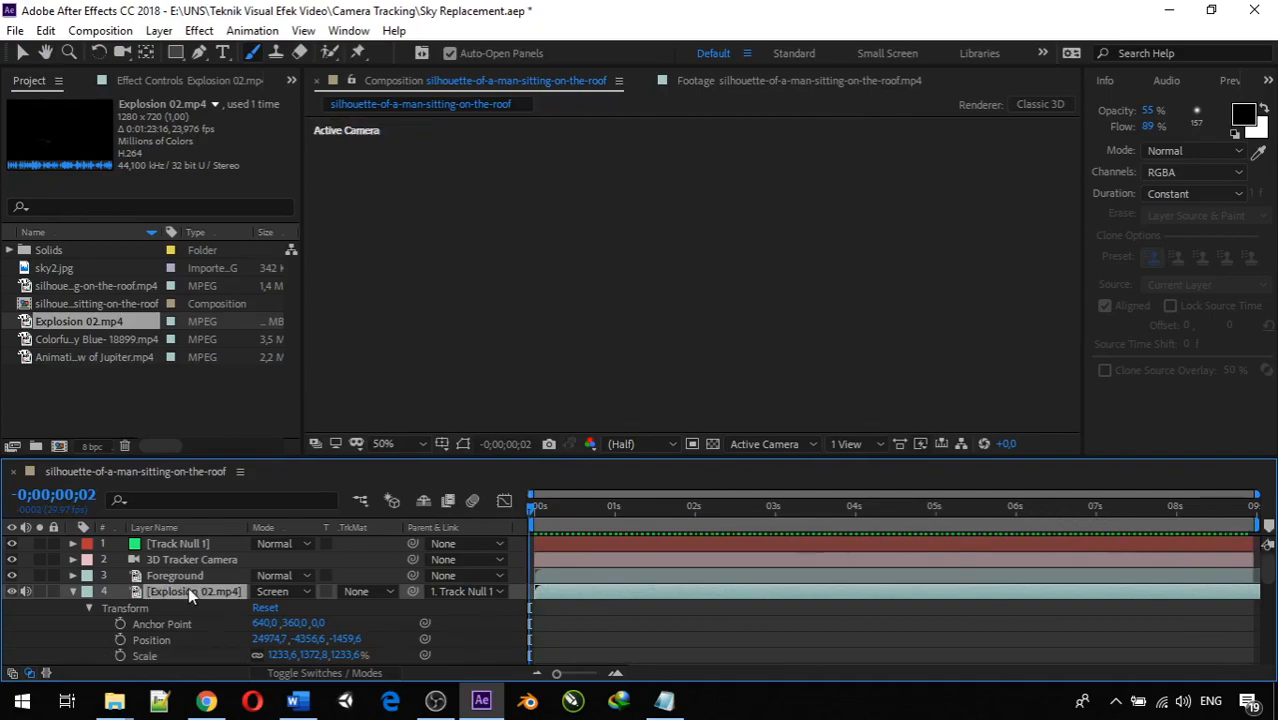
left_click_drag(839, 509, 799, 507)
left_click_drag(617, 517, 1145, 533)
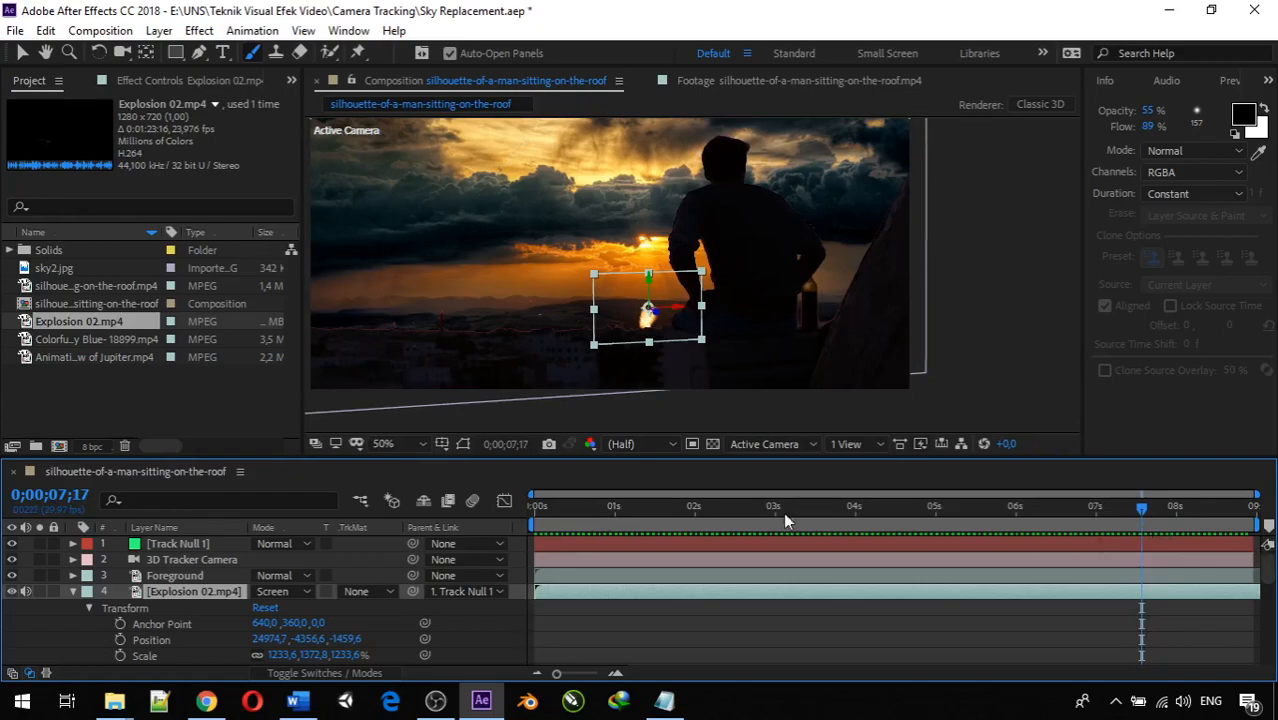
Trim the Explosion 02.mp4 layer's source to run from 0:01:17:08 to 0:01:23:15, and close the layer view
double_click(221, 591)
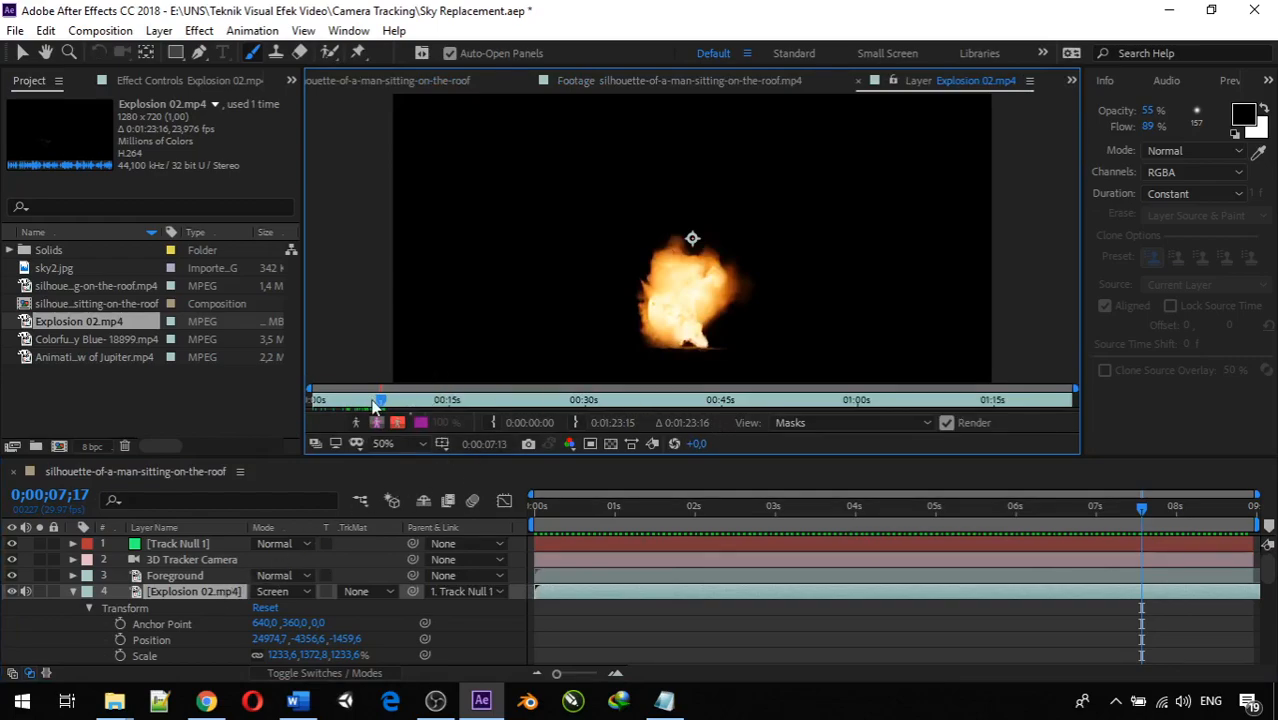
mouse_move(381, 405)
left_mouse_down()
mouse_move(1021, 405)
mouse_move(966, 405)
left_mouse_up()
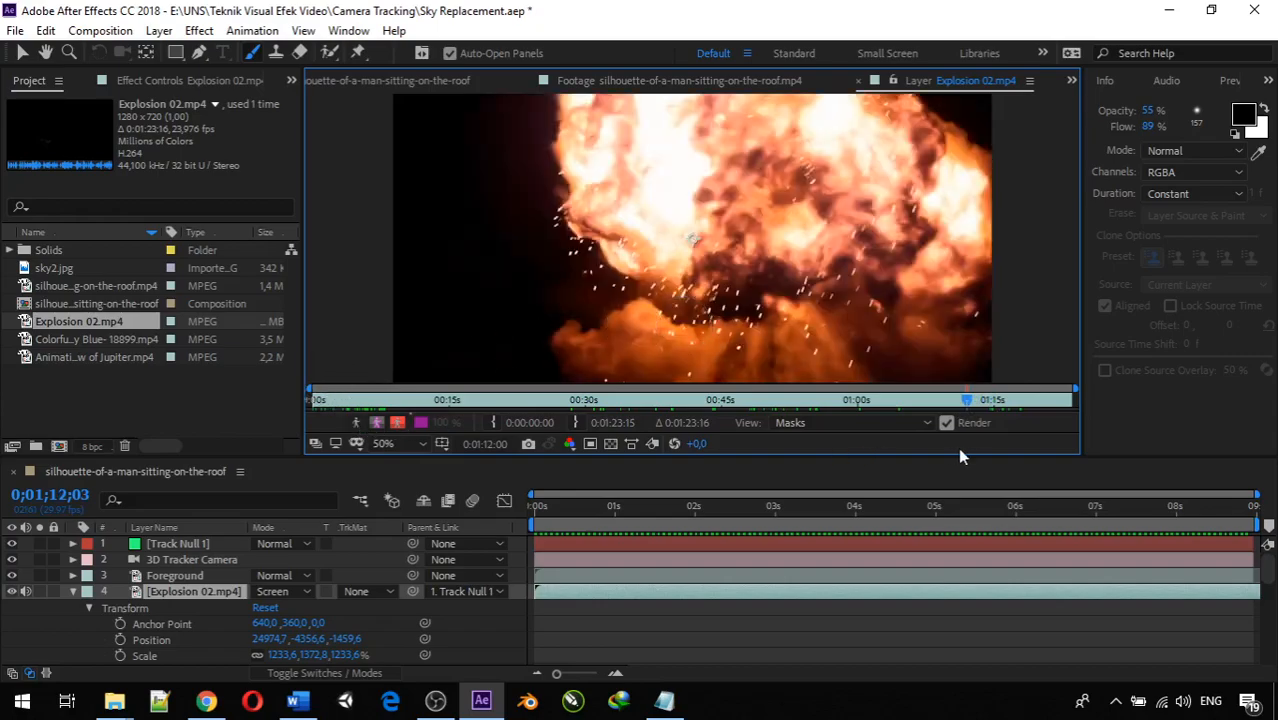
left_click_drag(972, 402, 1019, 407)
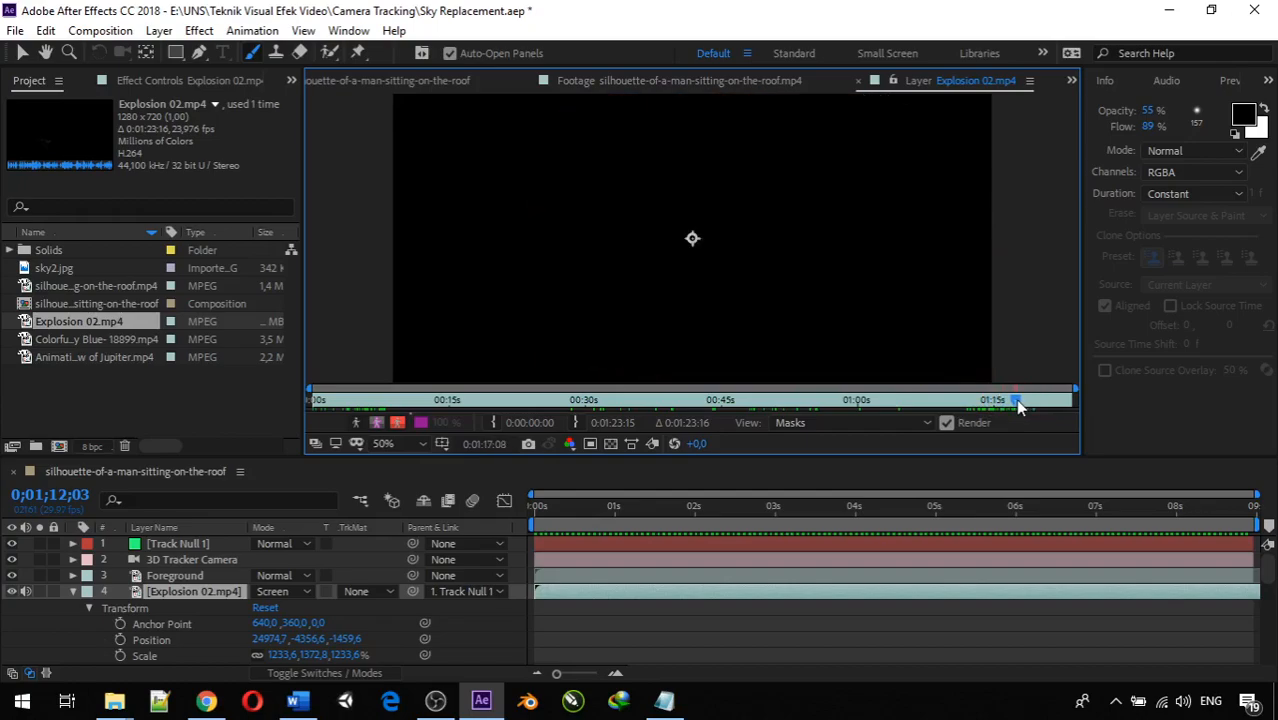
scroll(753, 236, "down", 3)
scroll(756, 243, "up", 1)
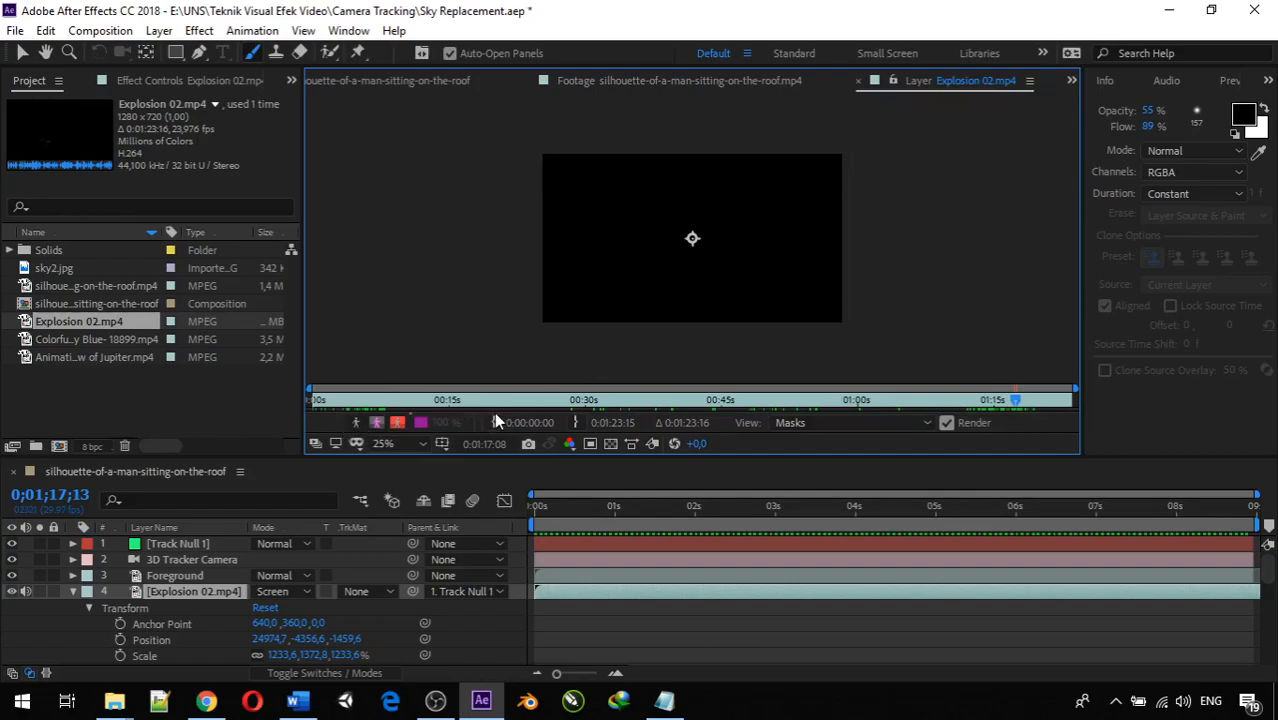
left_click(496, 420)
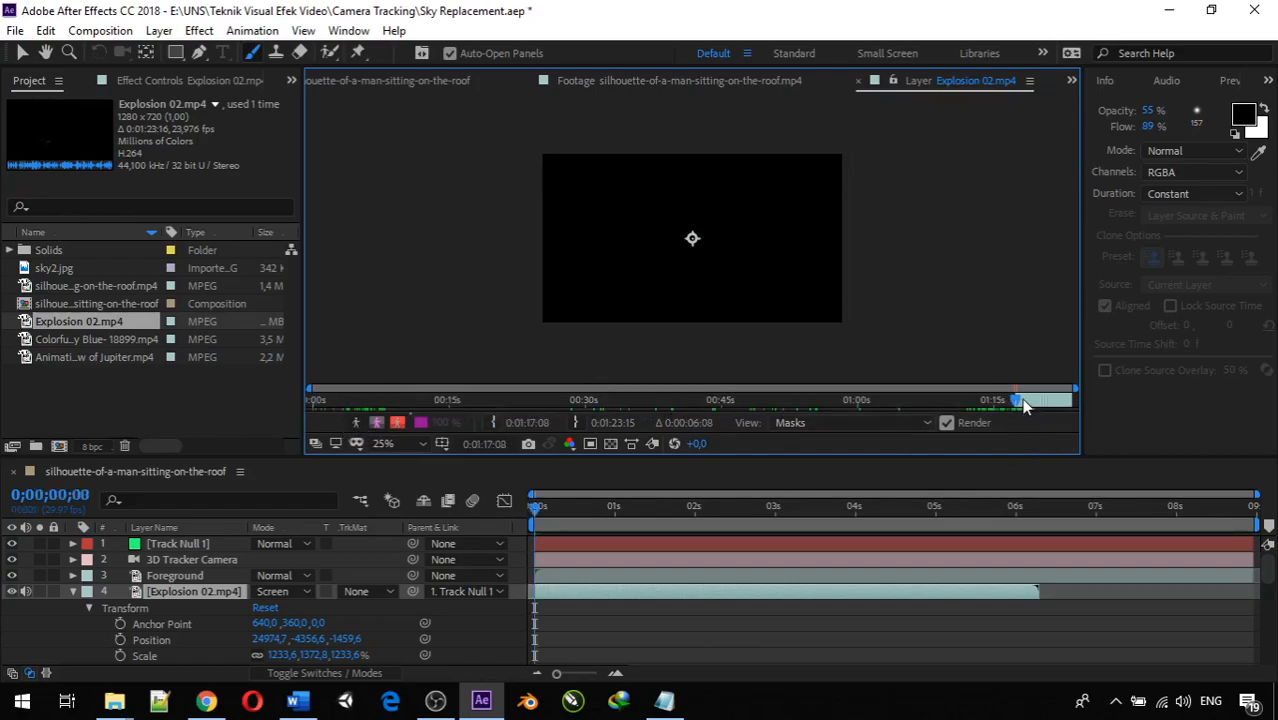
left_click_drag(1022, 400, 1076, 401)
key("o")
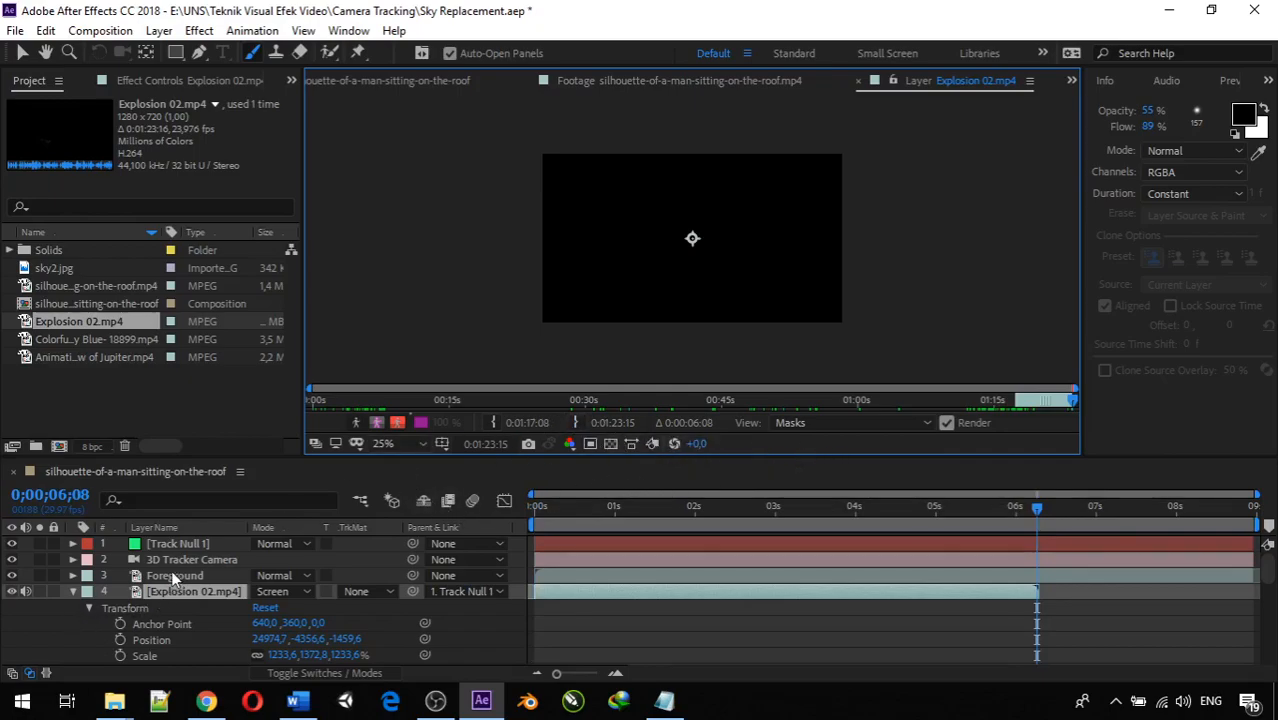
left_click(859, 81)
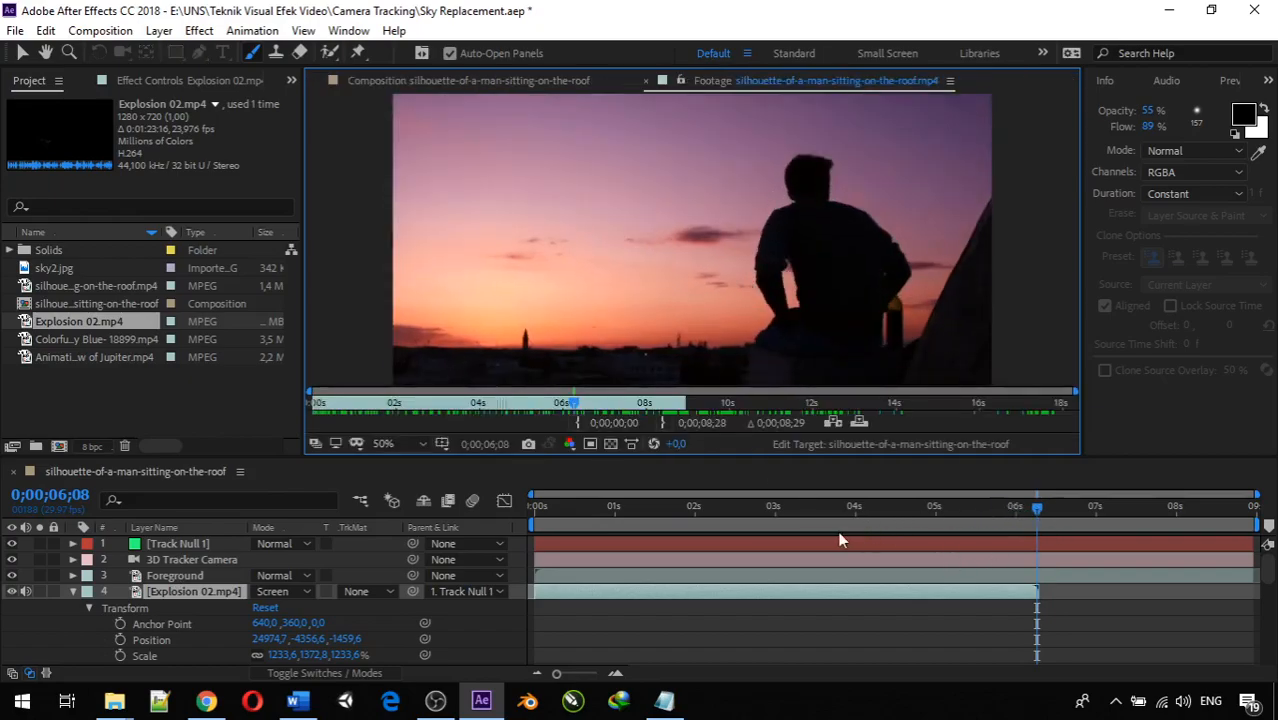
Preview the composition from the start to check the timing and placement of the trimmed explosion
left_click_drag(1040, 508, 495, 516)
key("space")
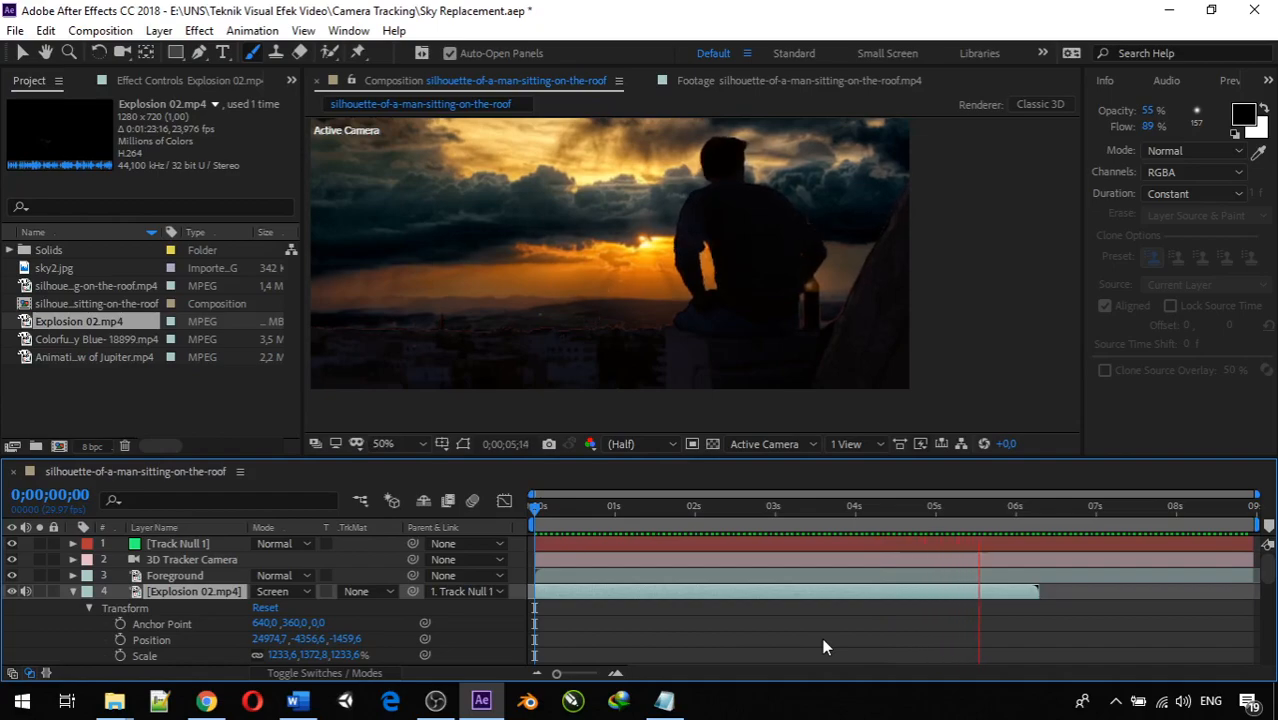
left_click(1131, 508)
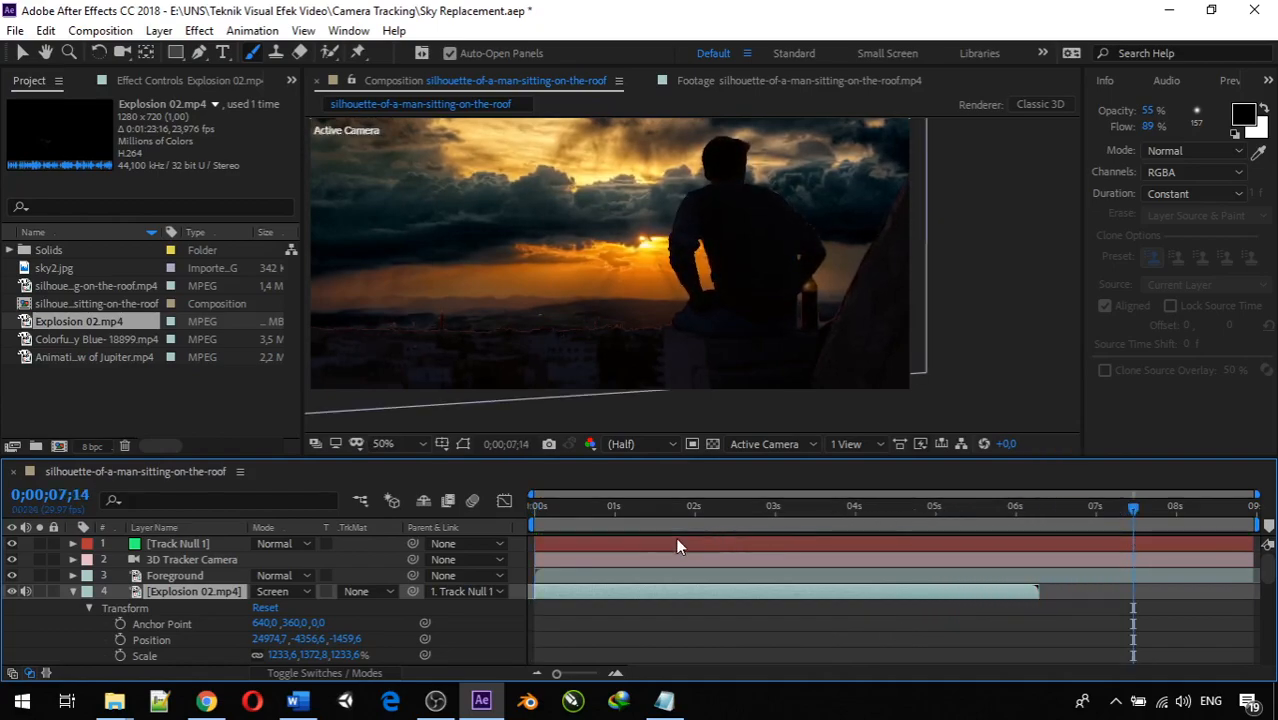
left_click_drag(1131, 508, 504, 568)
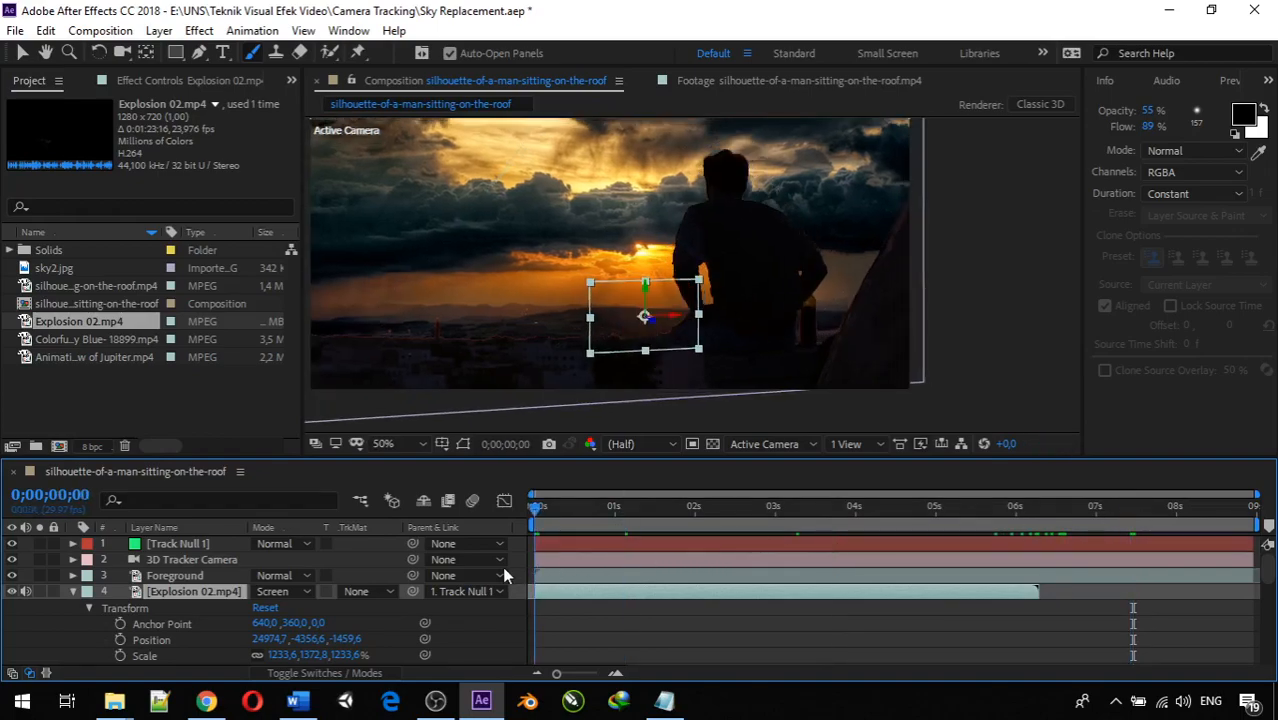
key("space")
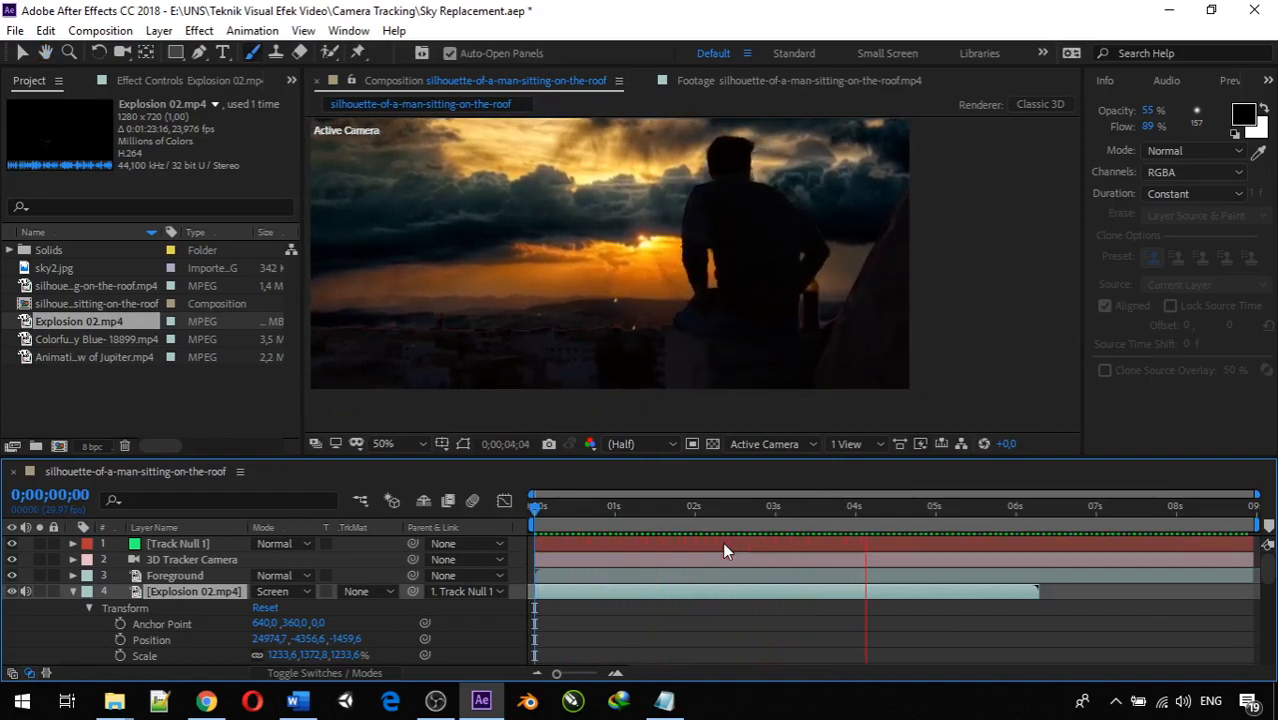
key("space")
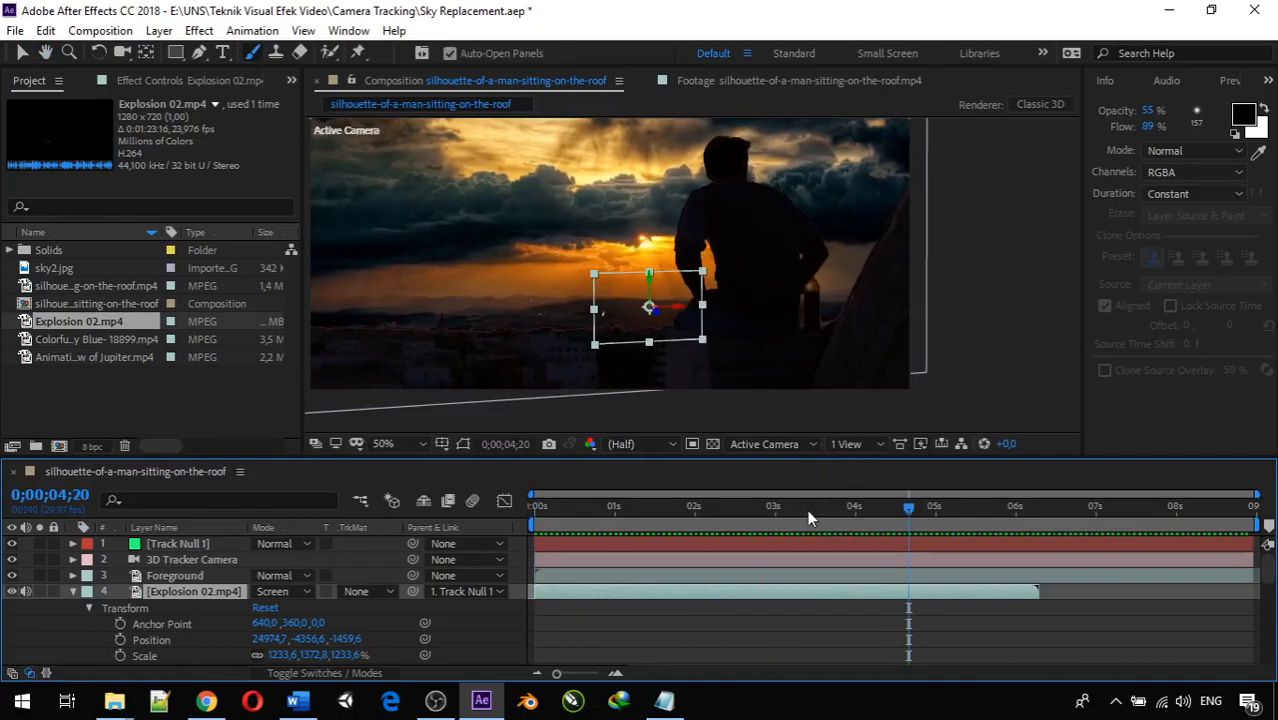
Move the Explosion 02.mp4 layer closer to the seated man, to about 30214, -2614, 1627, and preview the composition
left_click_drag(695, 288, 730, 280)
key("space")
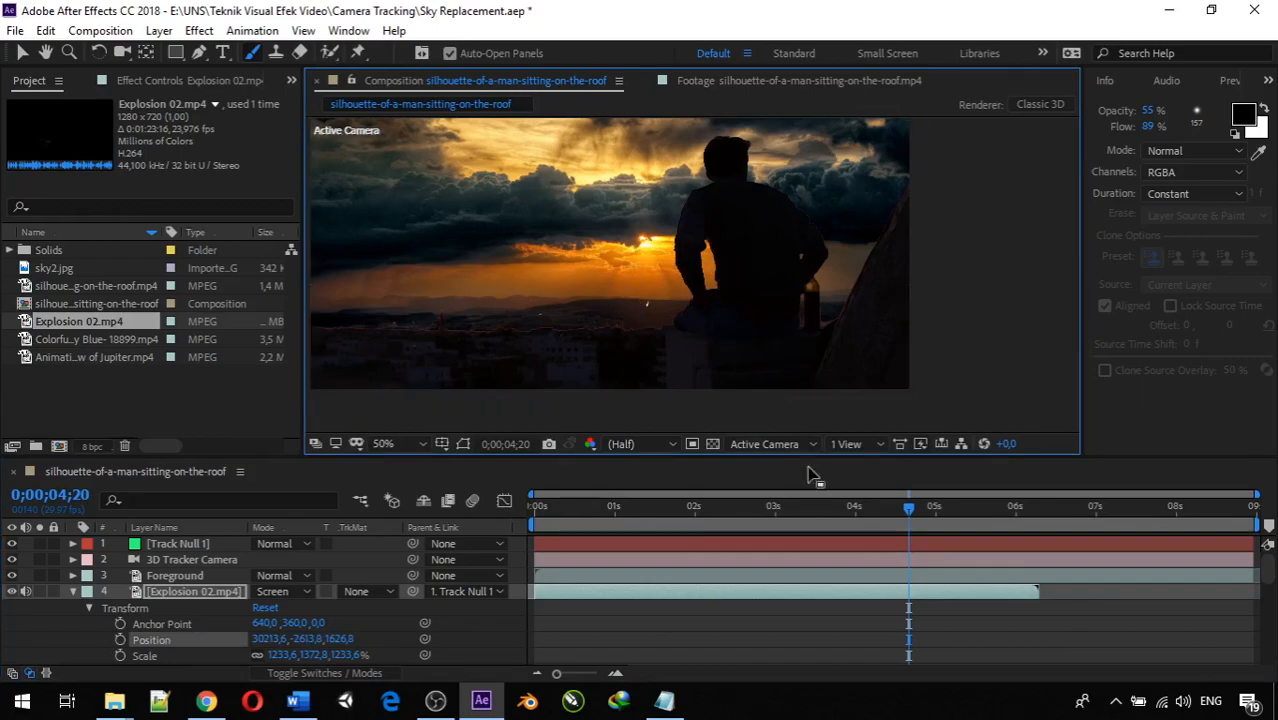
key("space")
left_click(882, 507)
left_click_drag(771, 506, 522, 510)
key("space")
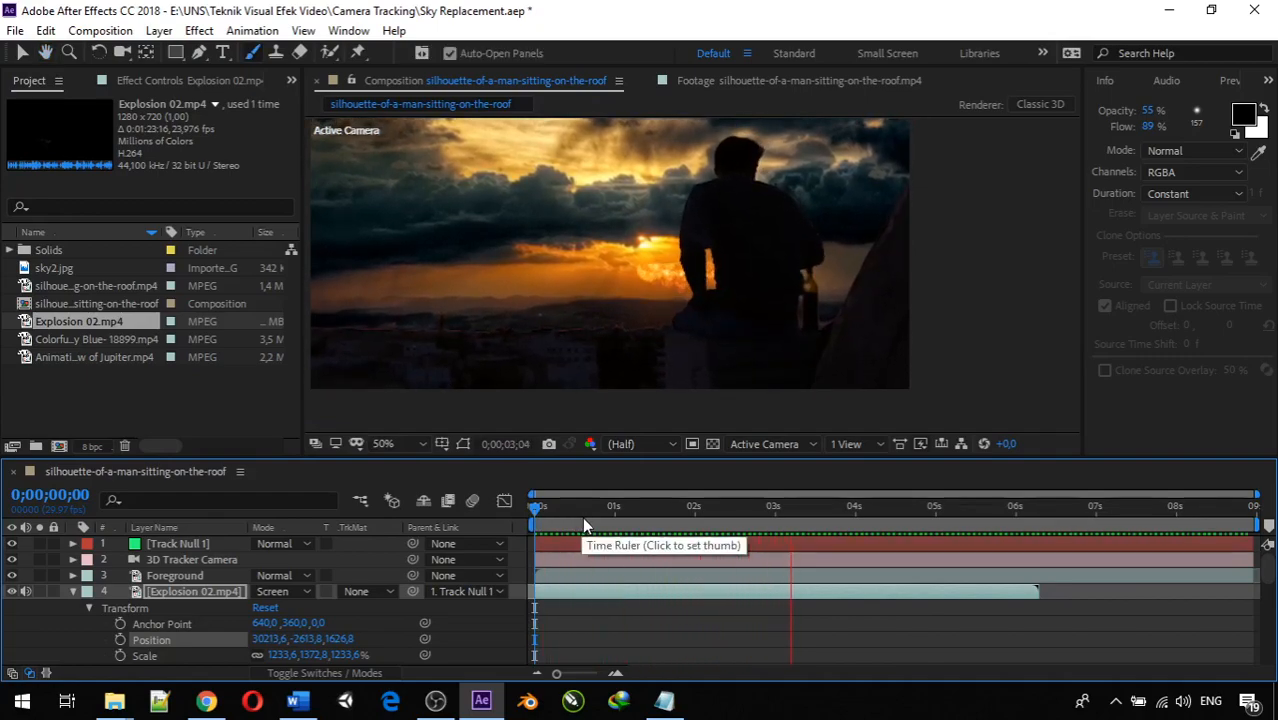
key("space")
left_click(640, 226)
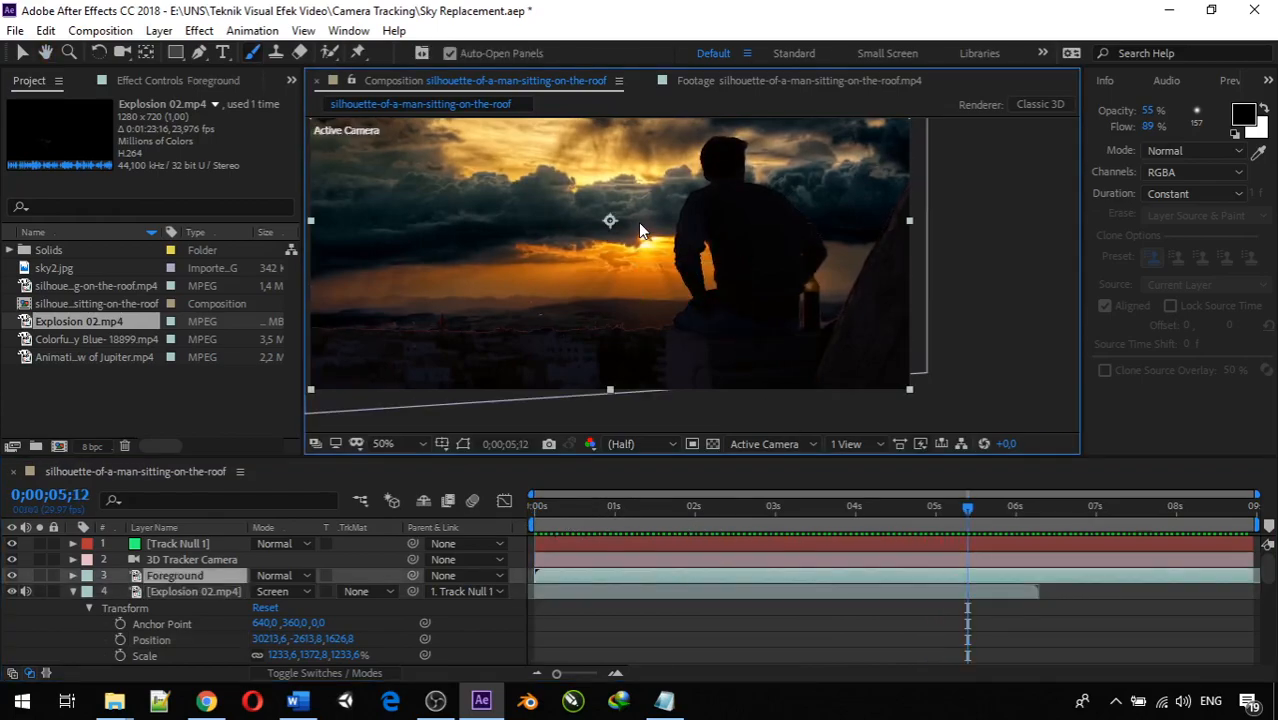
left_click_drag(640, 229, 642, 251)
key("ctrl+z")
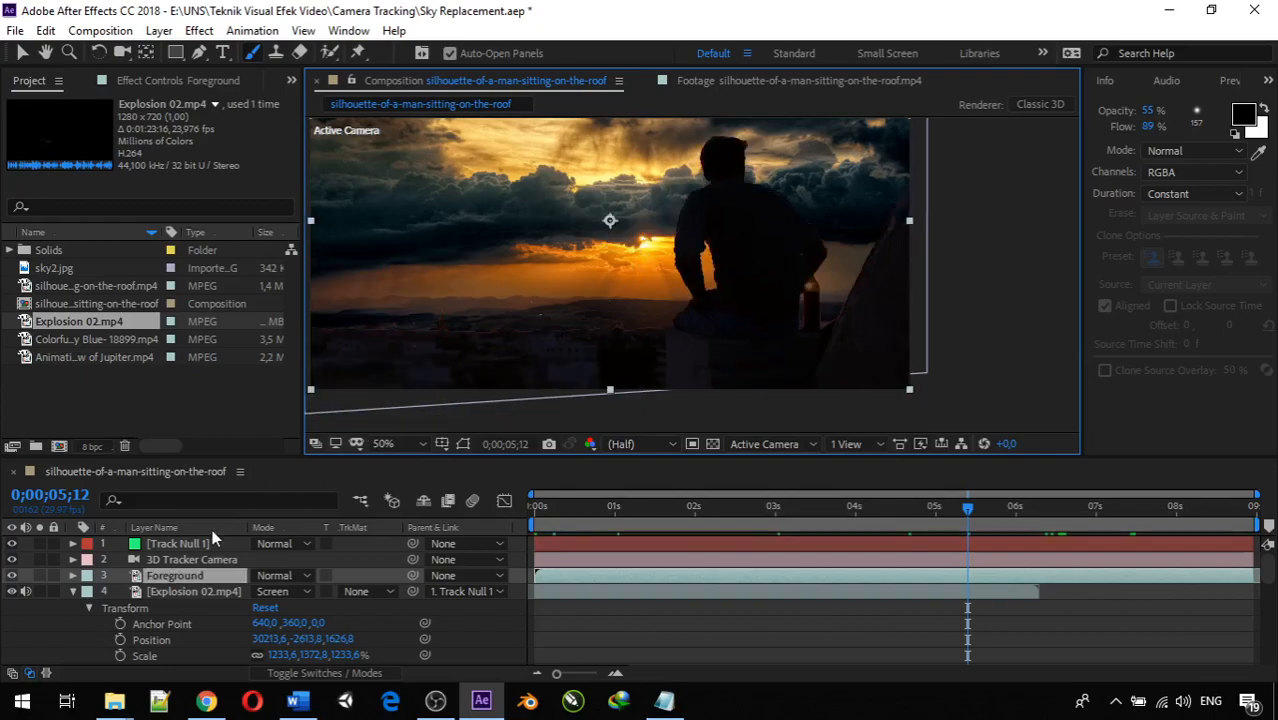
Lower the sky2.jpg layer to about 24837, -11911, 8129 and play back the composition from the start
left_click(71, 592)
left_click(162, 607)
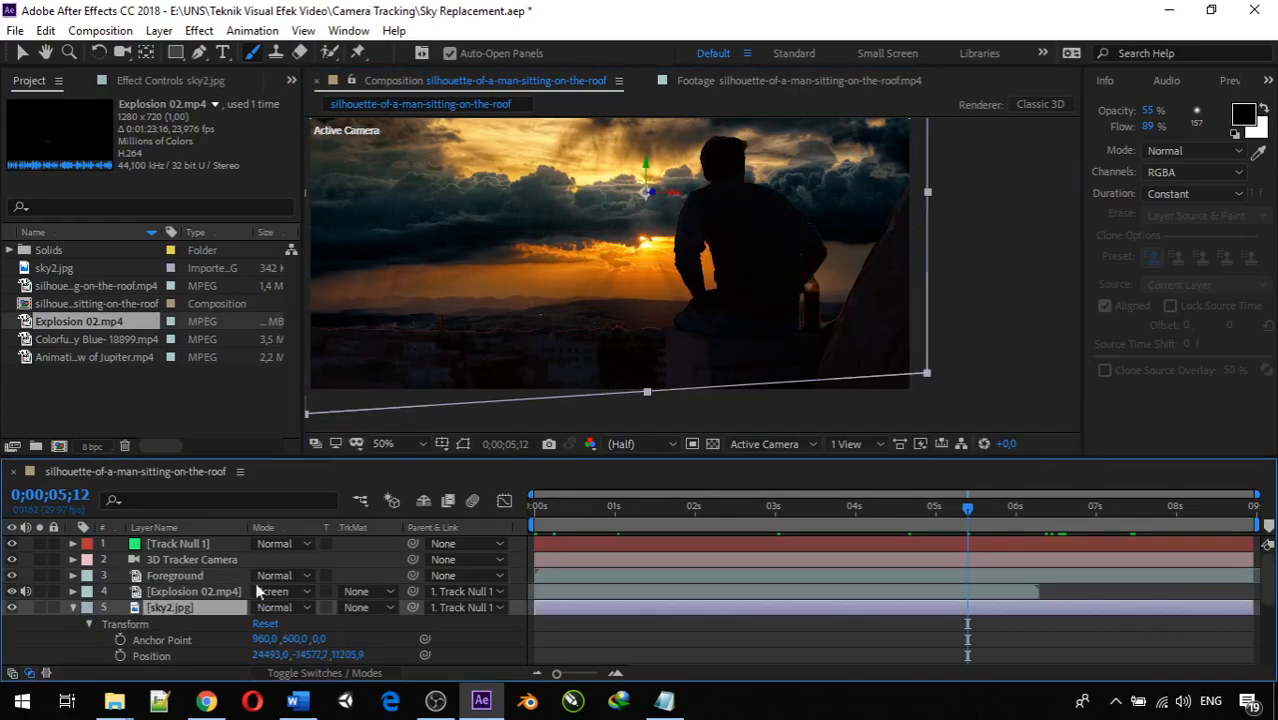
left_click_drag(609, 188, 611, 202)
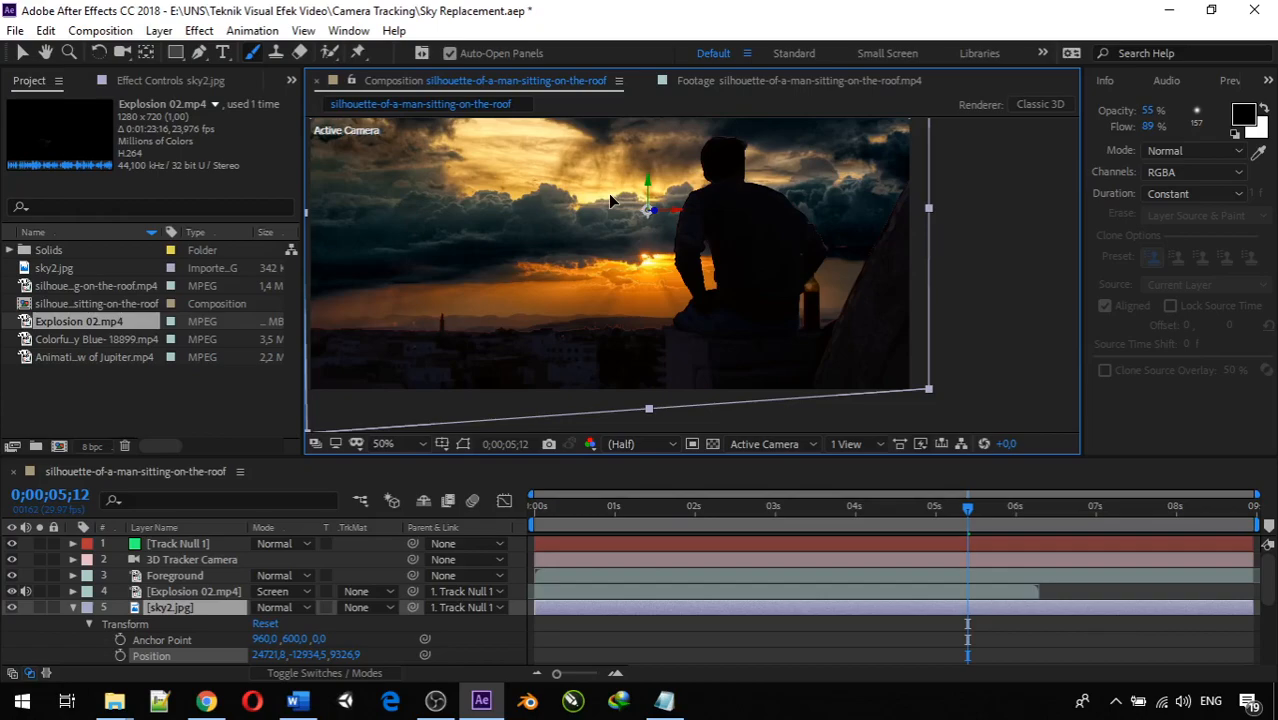
left_click_drag(611, 202, 613, 213)
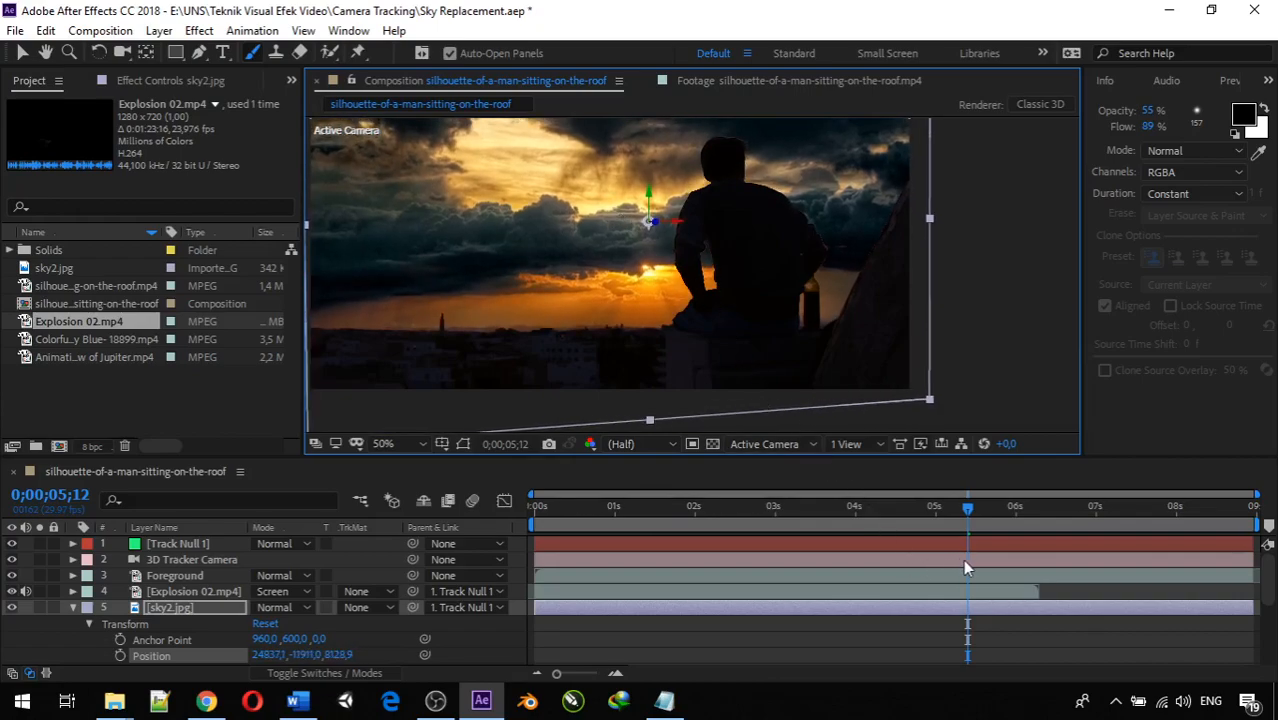
left_click_drag(961, 509, 482, 527)
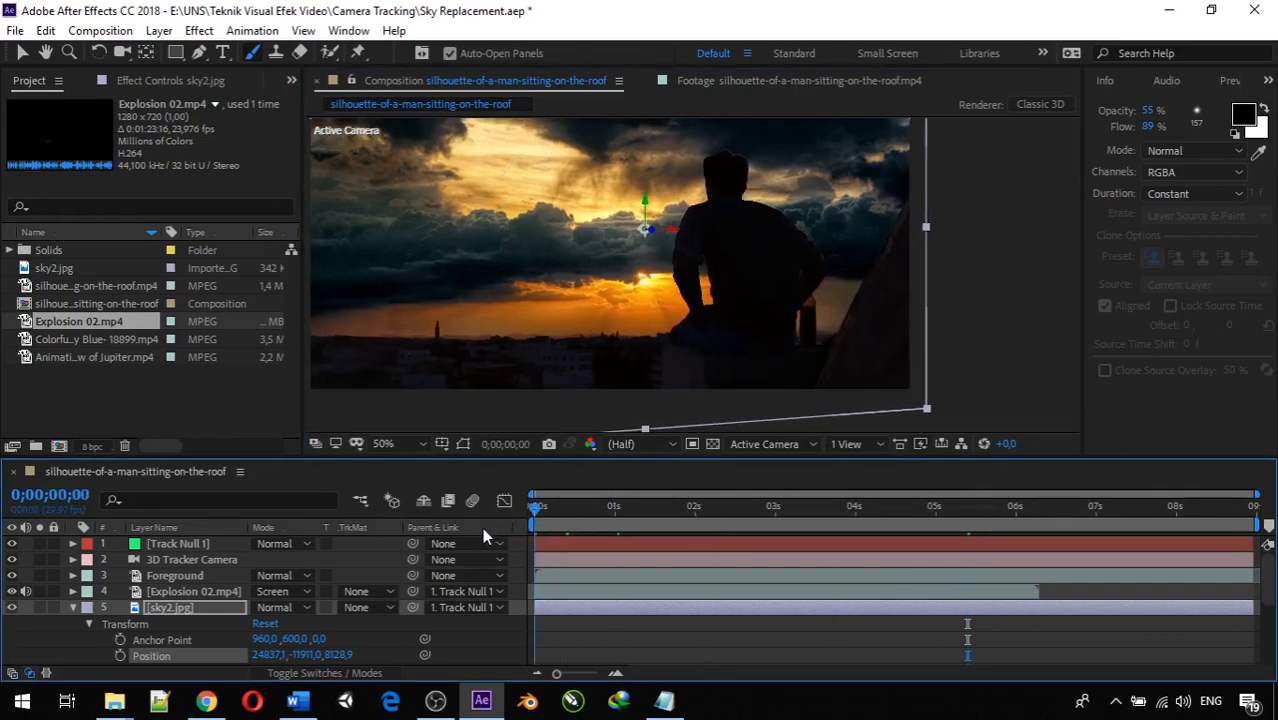
key("space")
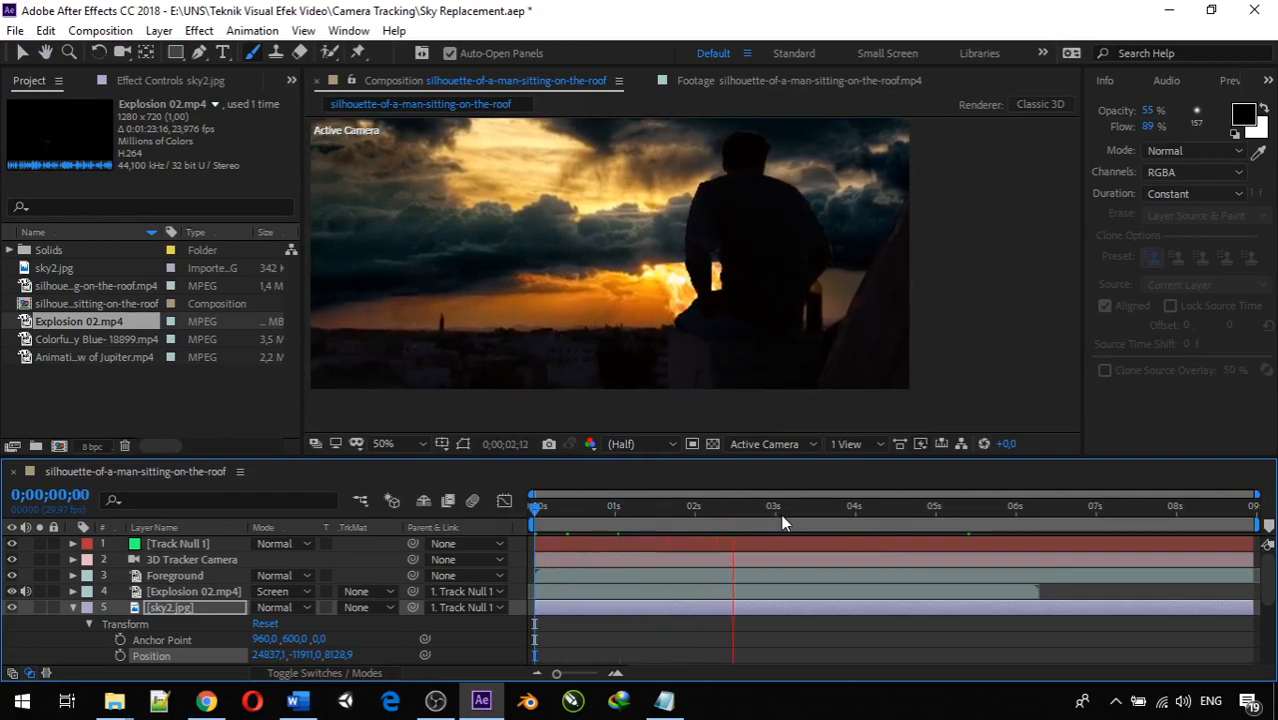
key("space")
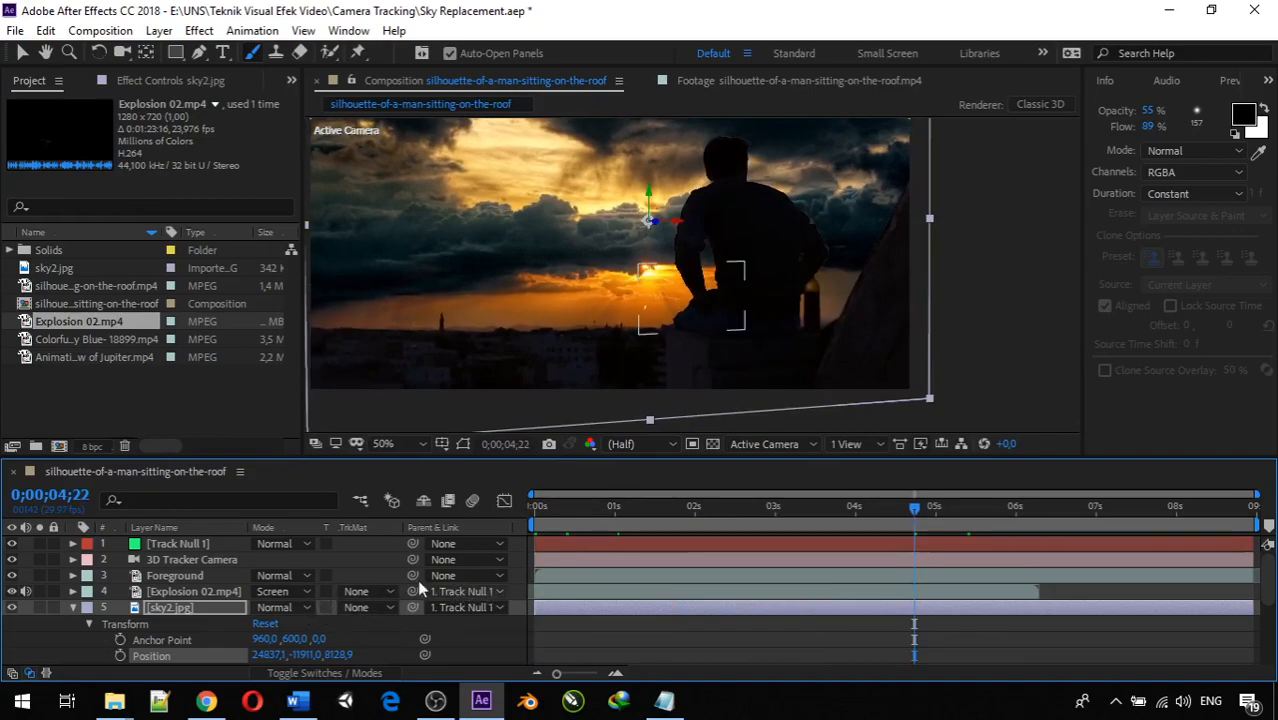
Change the Explosion 02.mp4 layer's blending mode to Overlay
left_click(301, 590)
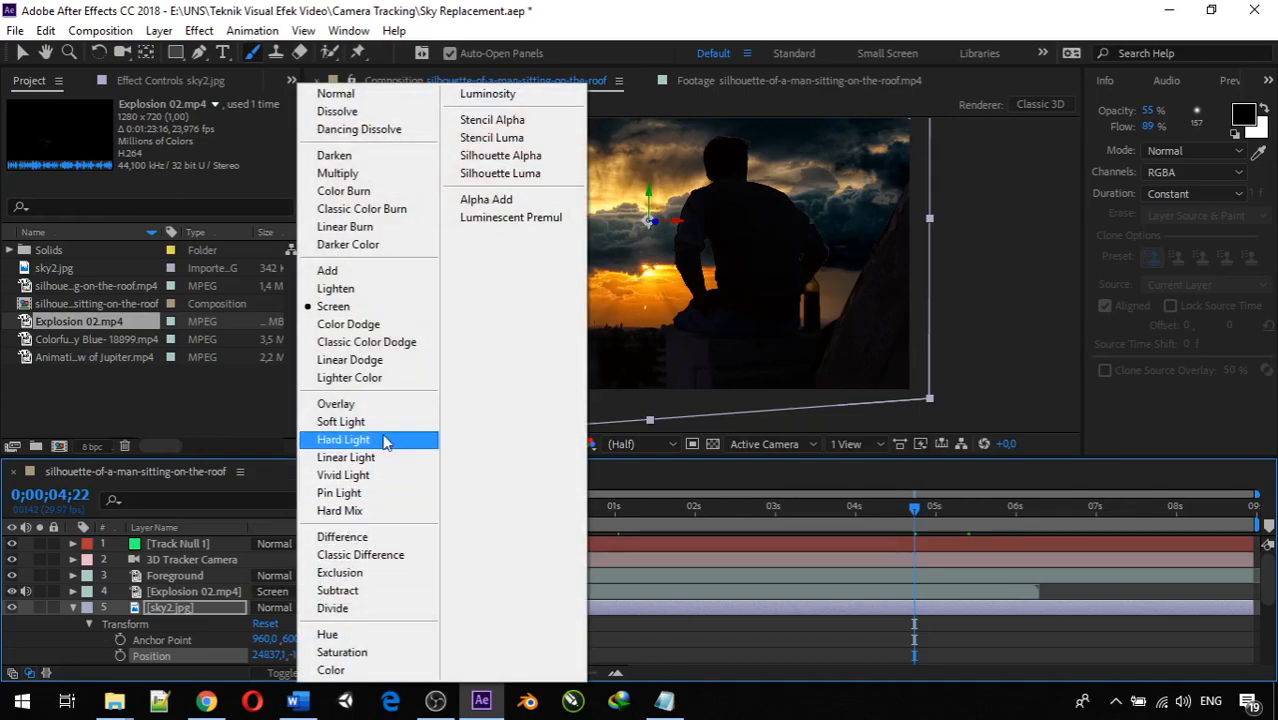
left_click(360, 403)
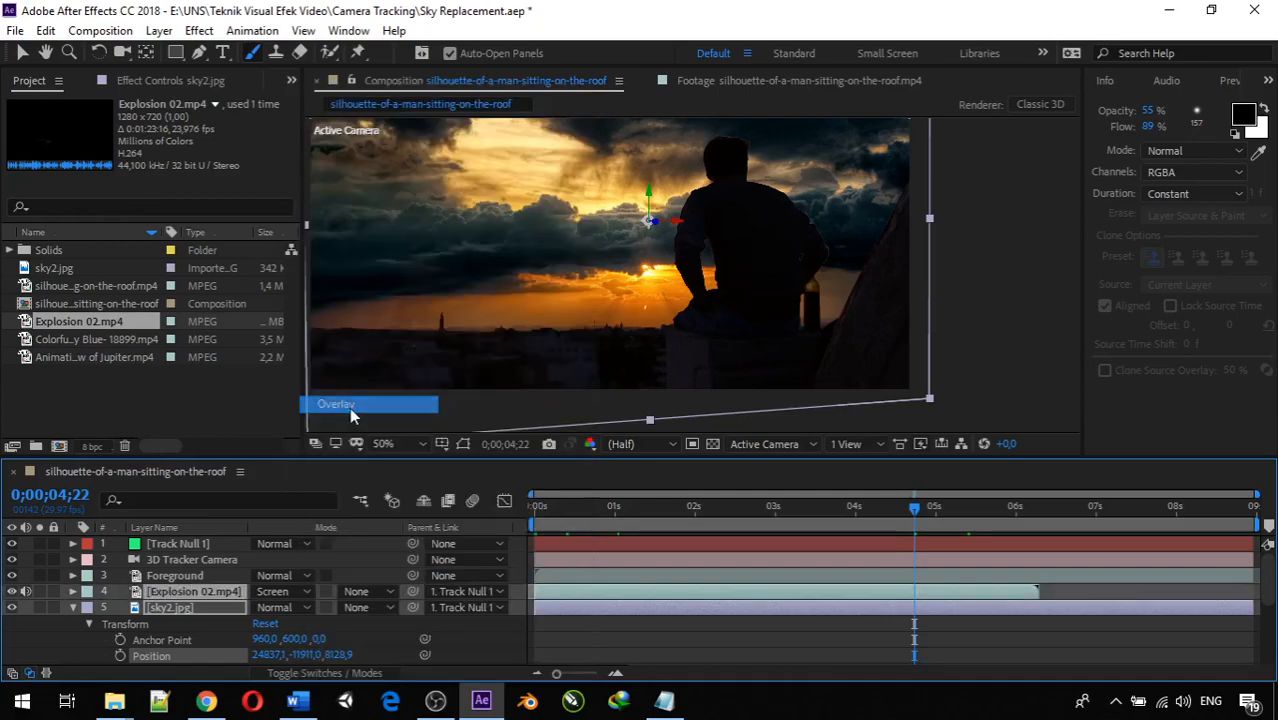
Try the Multiply blending mode on the Explosion 02.mp4 layer
left_click(304, 592)
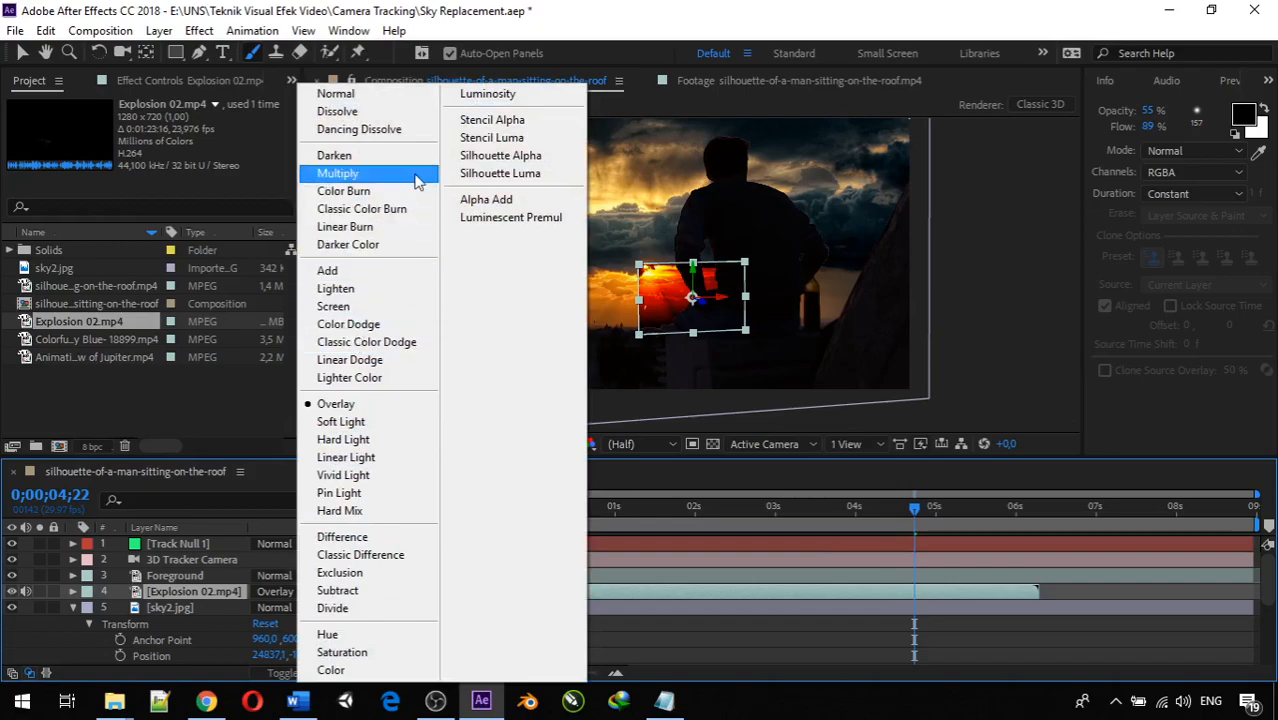
left_click(340, 173)
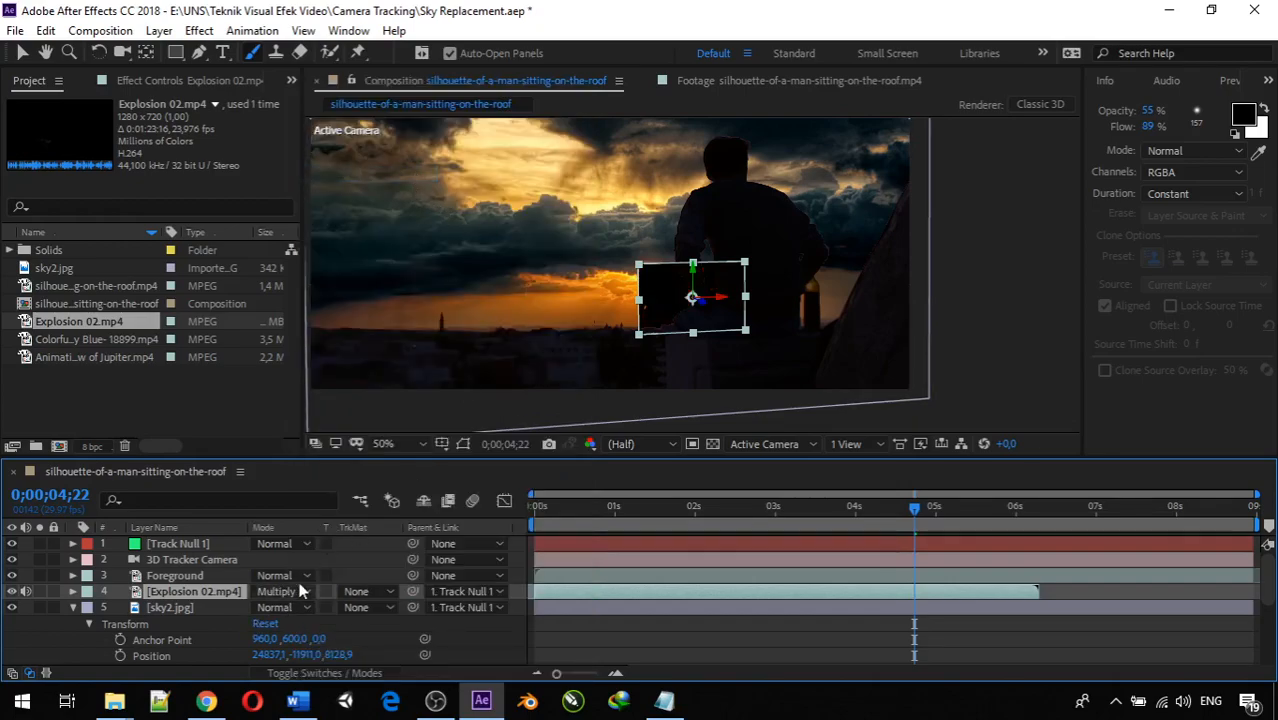
Try the Darken and Hard Light blending modes on the Foreground layer, and undo both changes
left_click(298, 586)
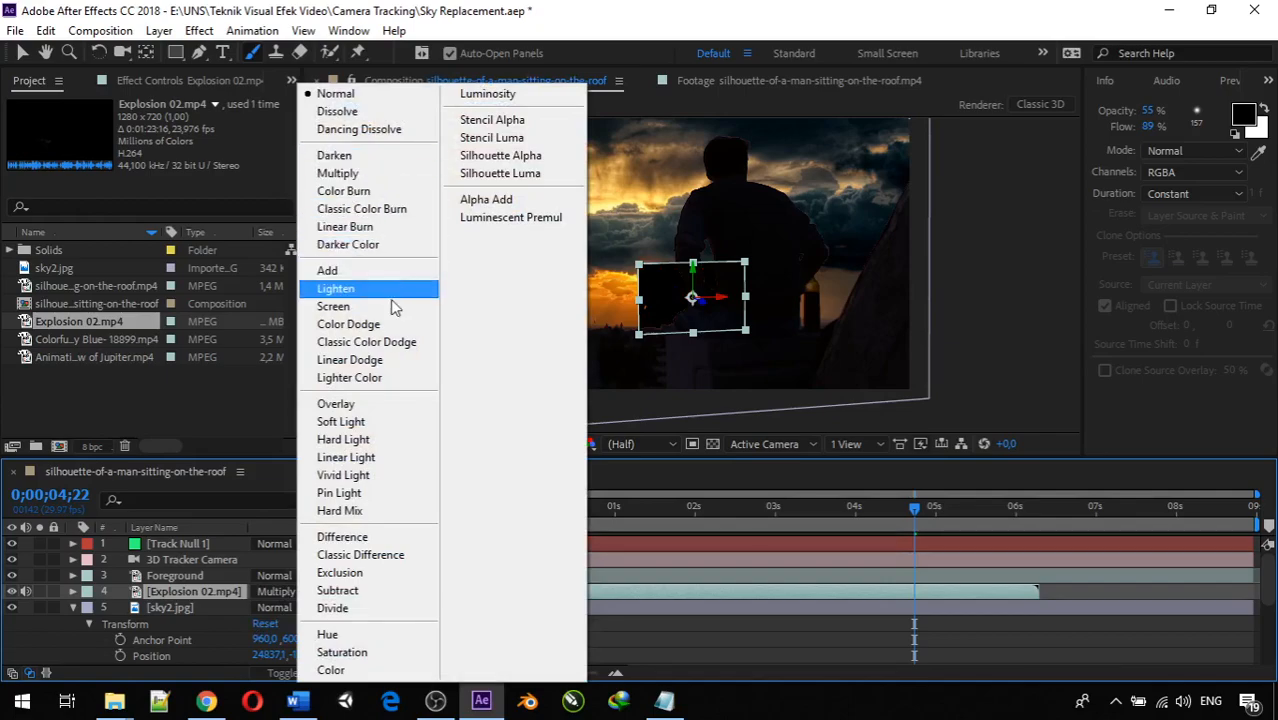
left_click(383, 162)
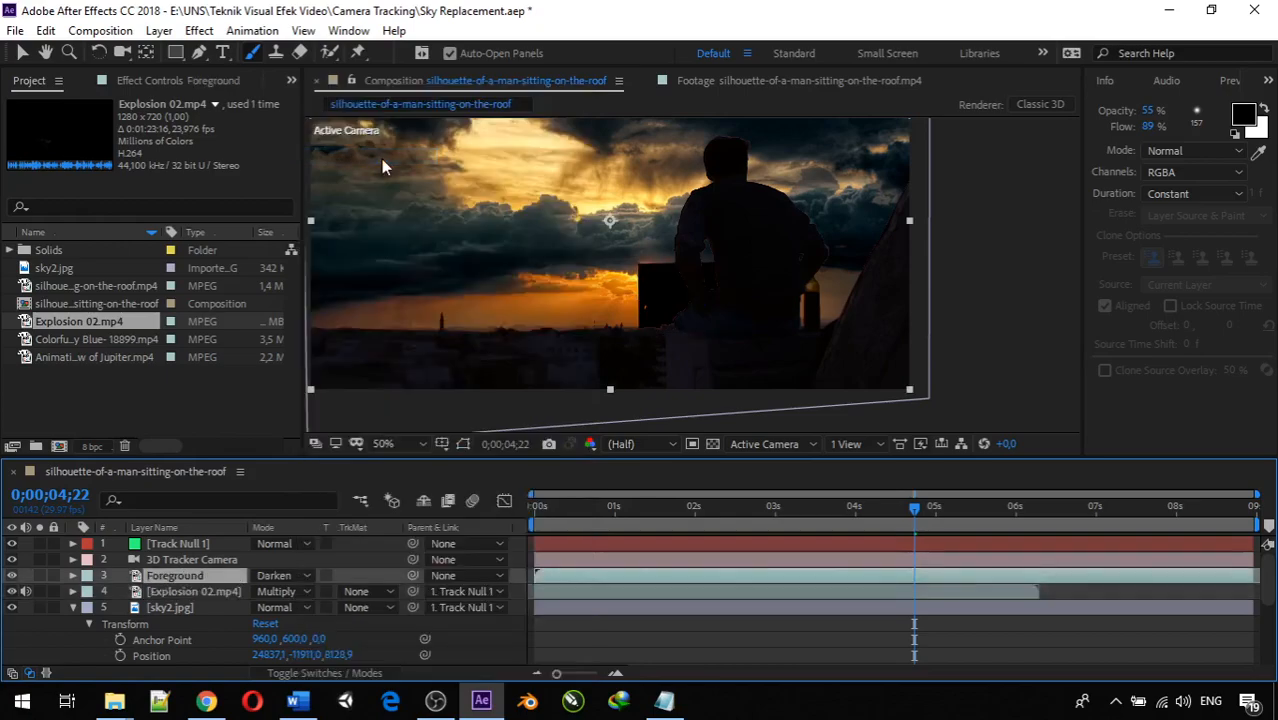
left_click(290, 576)
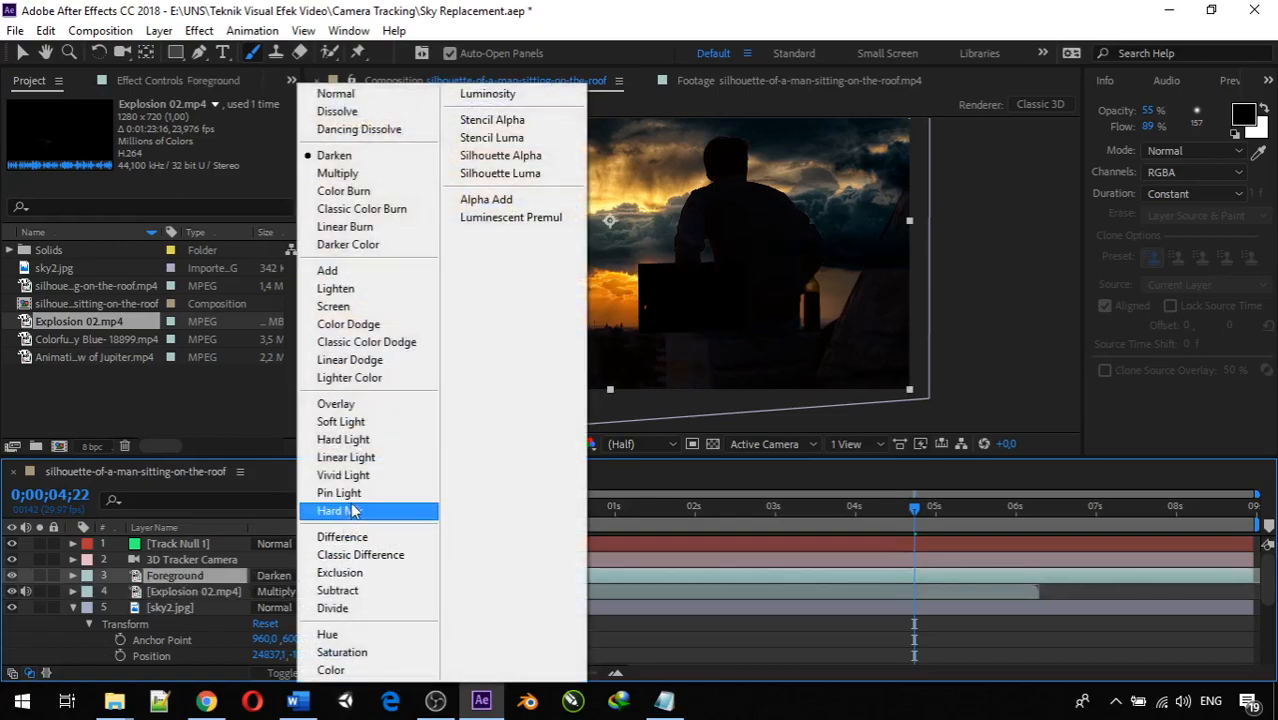
left_click(364, 440)
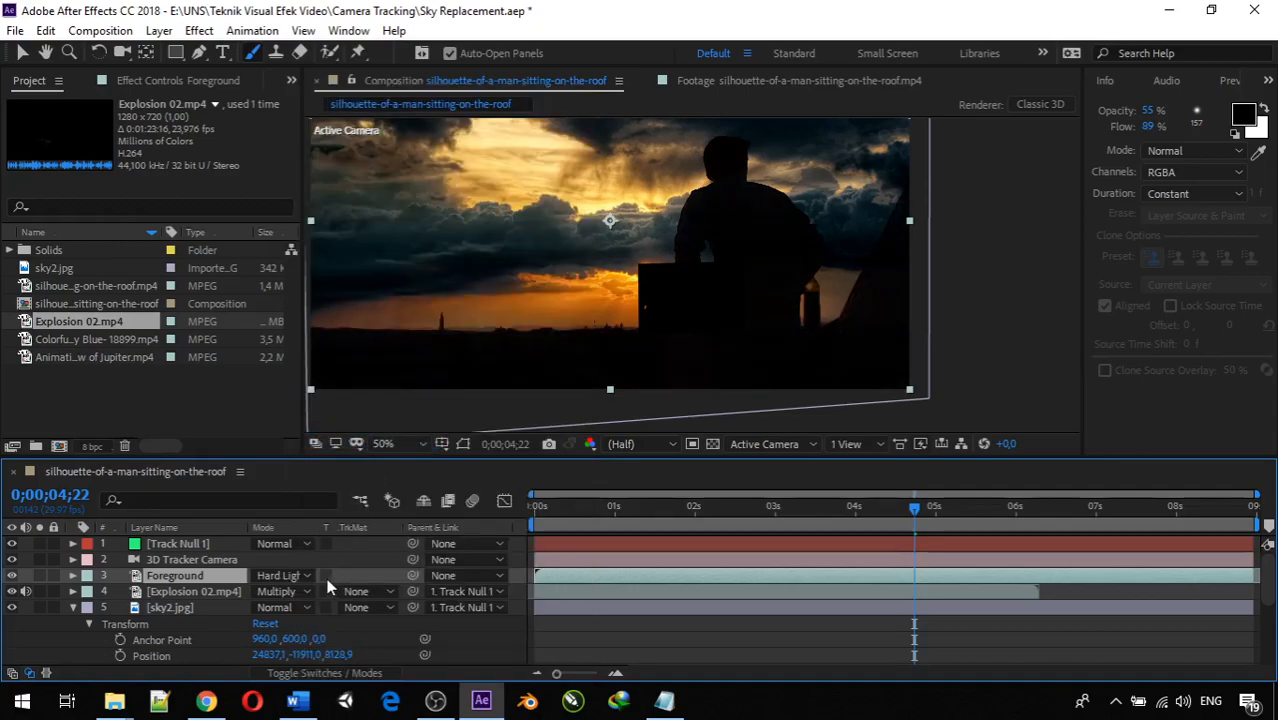
key("ctrl+z")
key("ctrl+z")
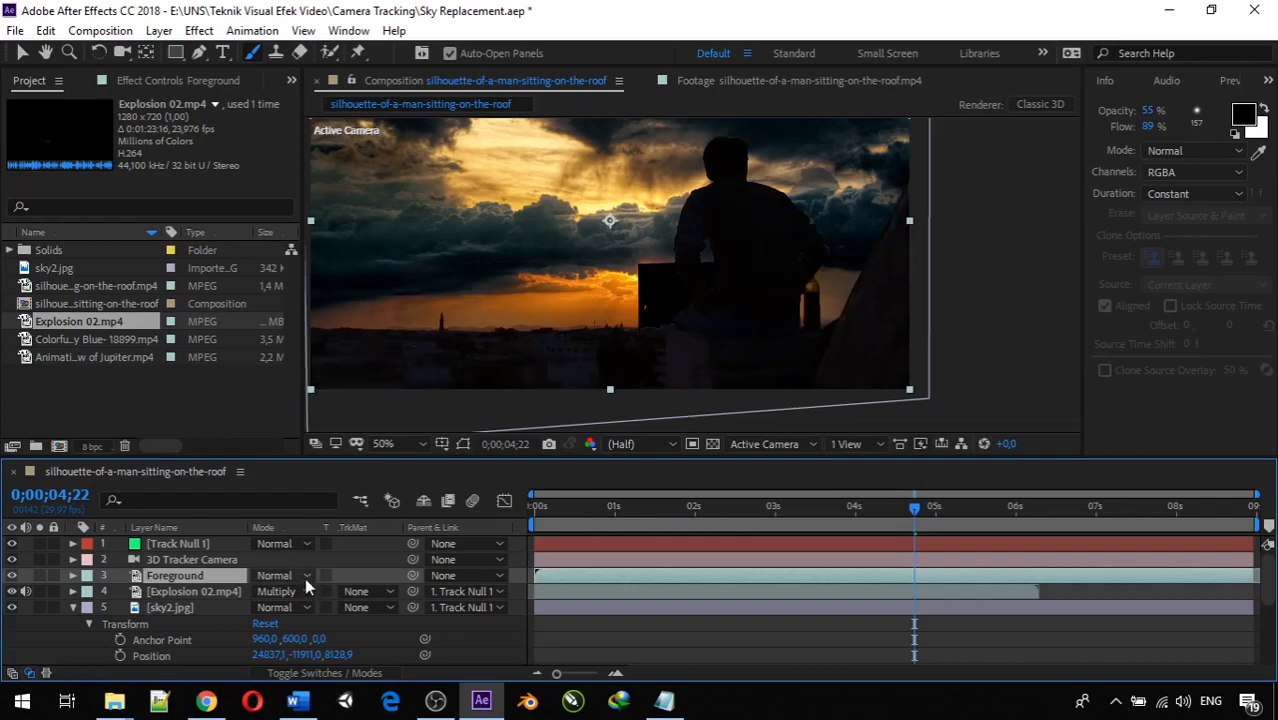
Try the Darken, Subtract and Add blending modes in turn on the Explosion 02.mp4 layer
left_click(309, 590)
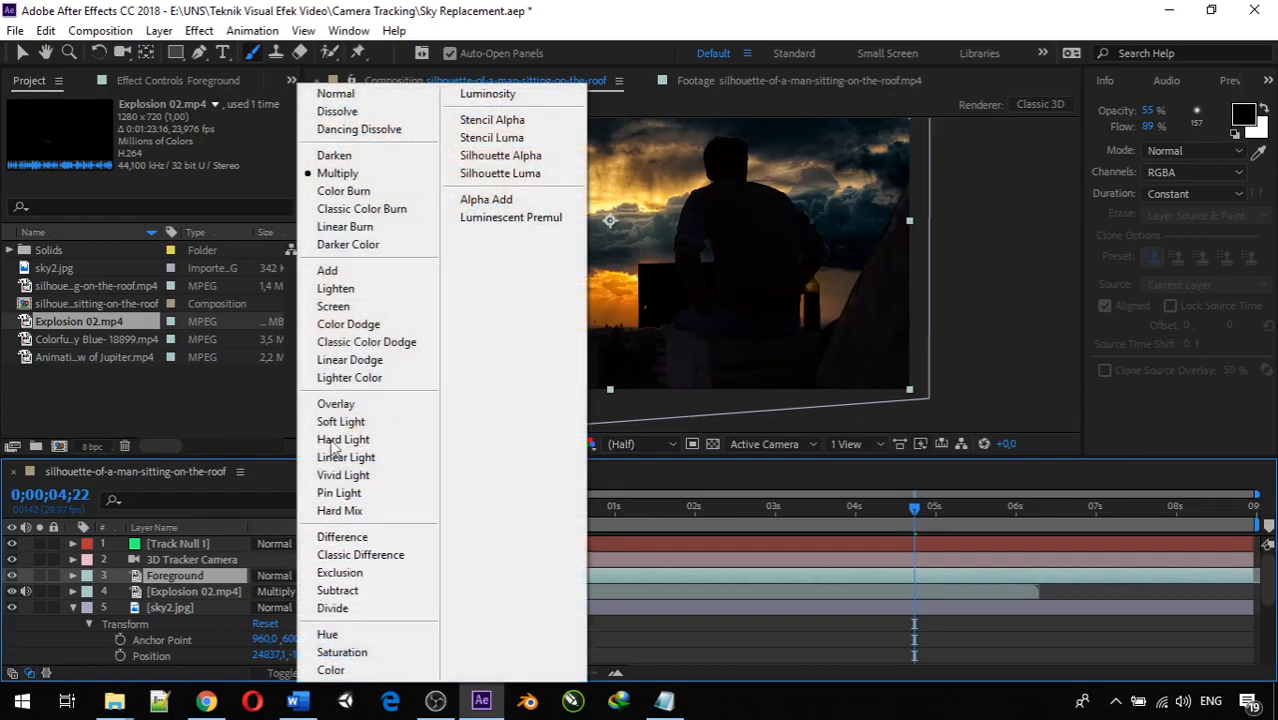
left_click(345, 157)
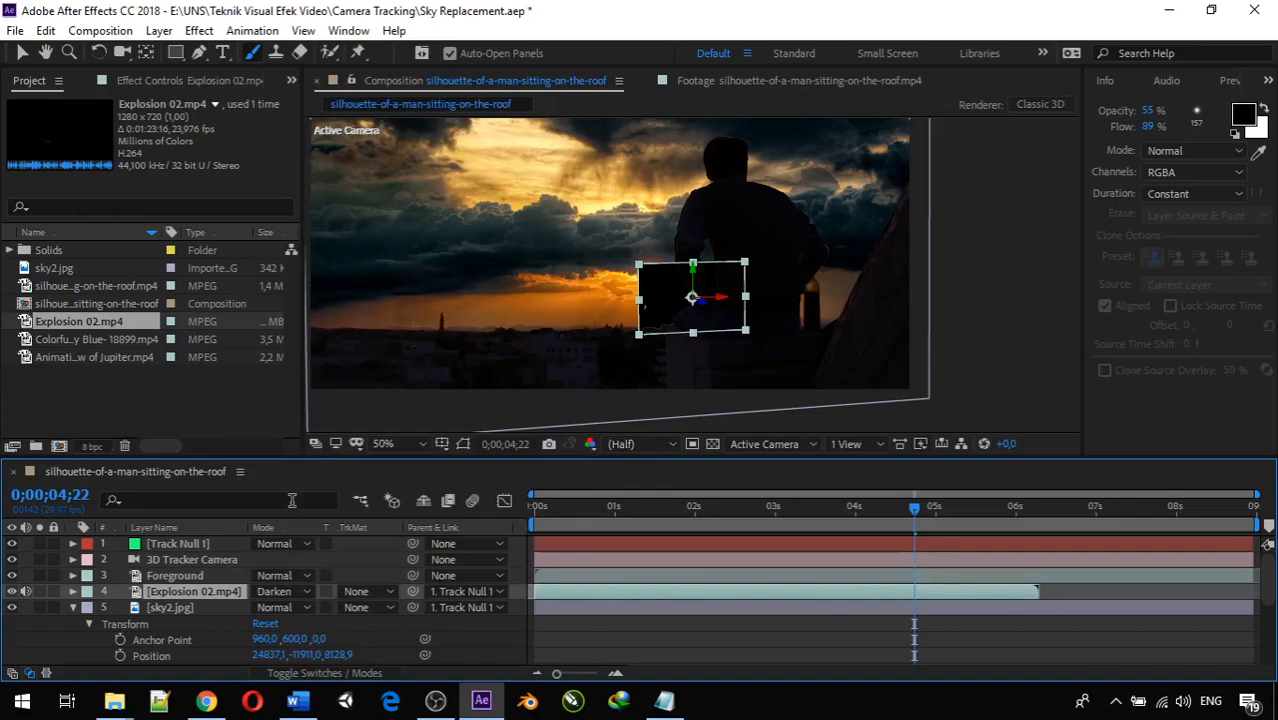
left_click(309, 592)
left_click(305, 577)
left_click(304, 589)
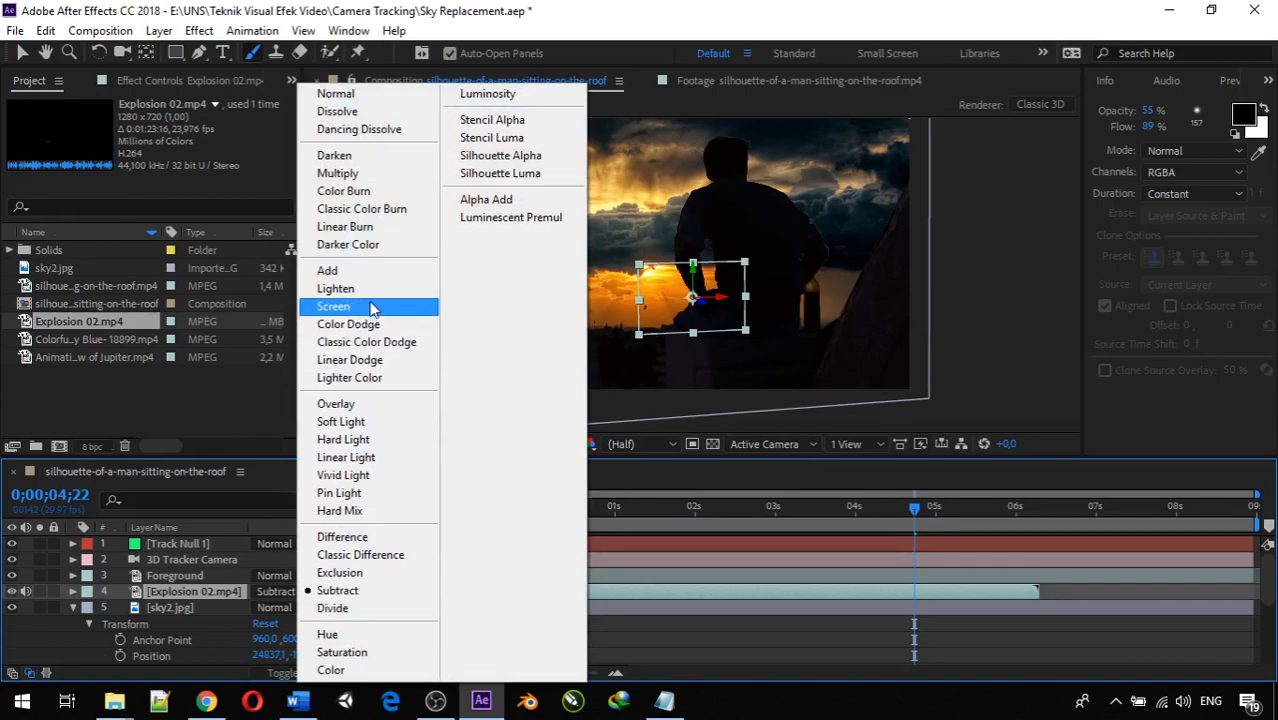
left_click(366, 271)
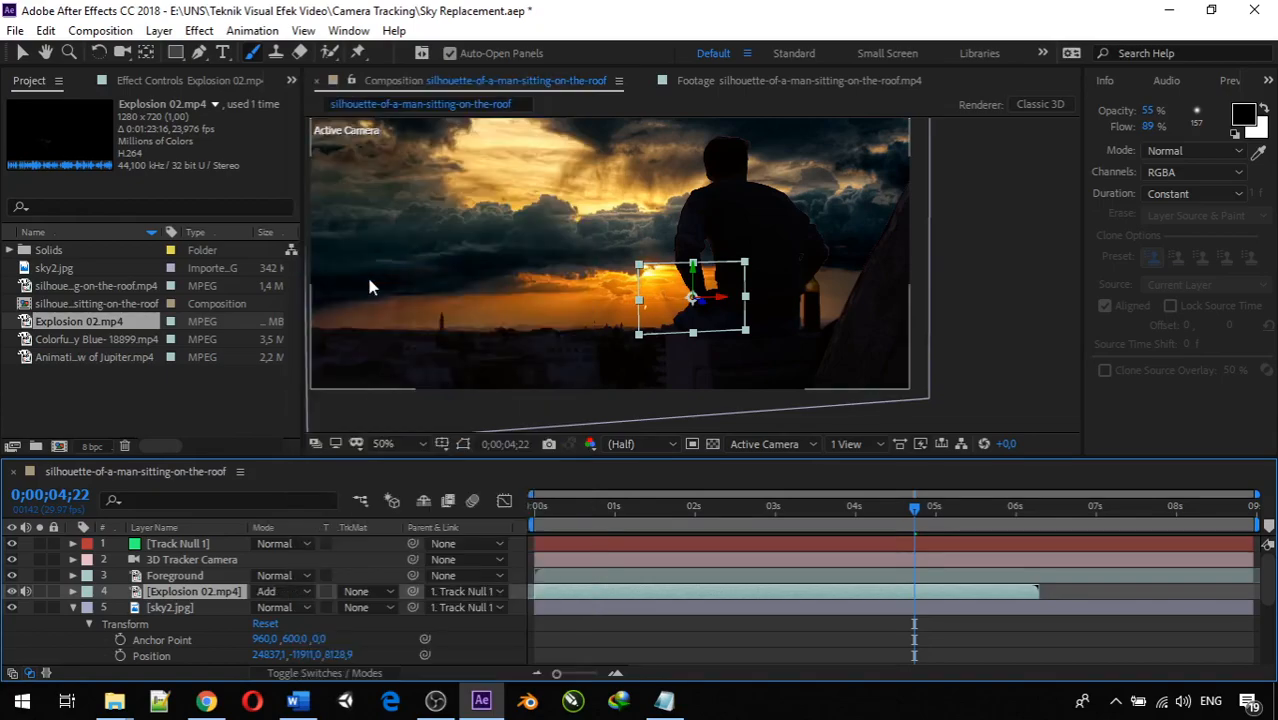
At 0;00;02;08, try Overlay on the Explosion 02.mp4 layer and set its blending mode to Linear Dodge
left_click_drag(914, 507, 716, 484)
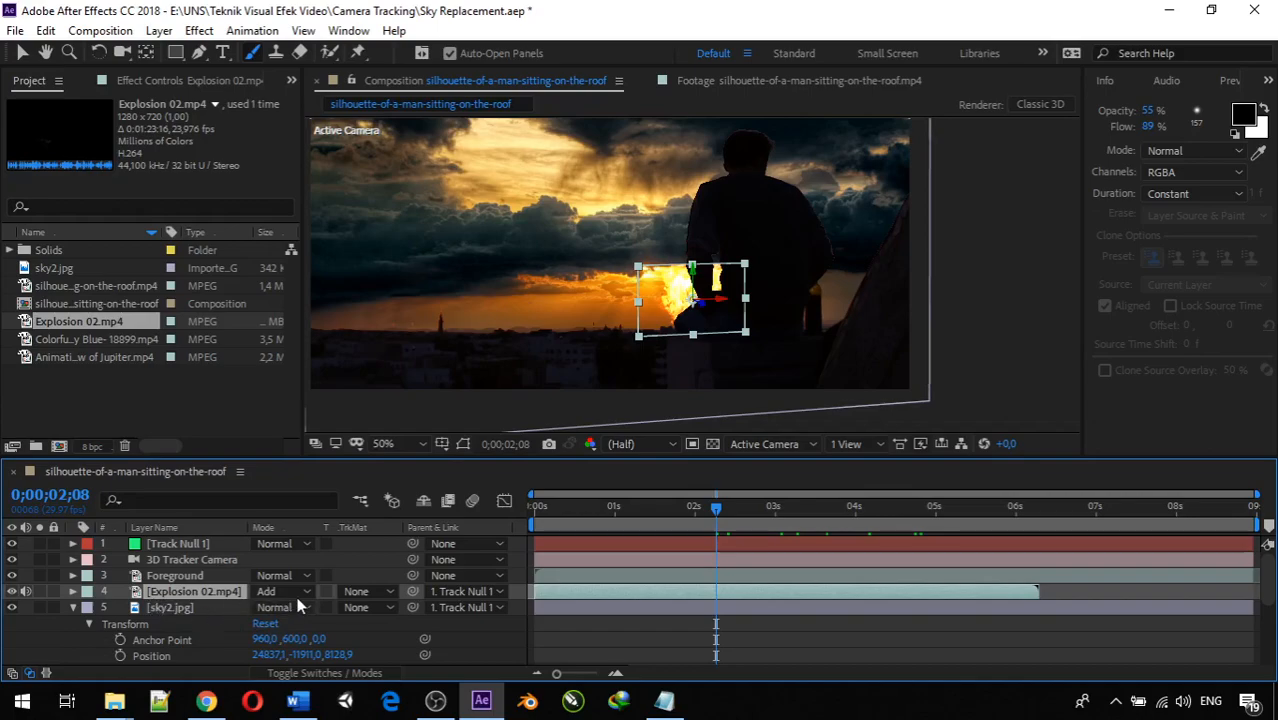
left_click(306, 593)
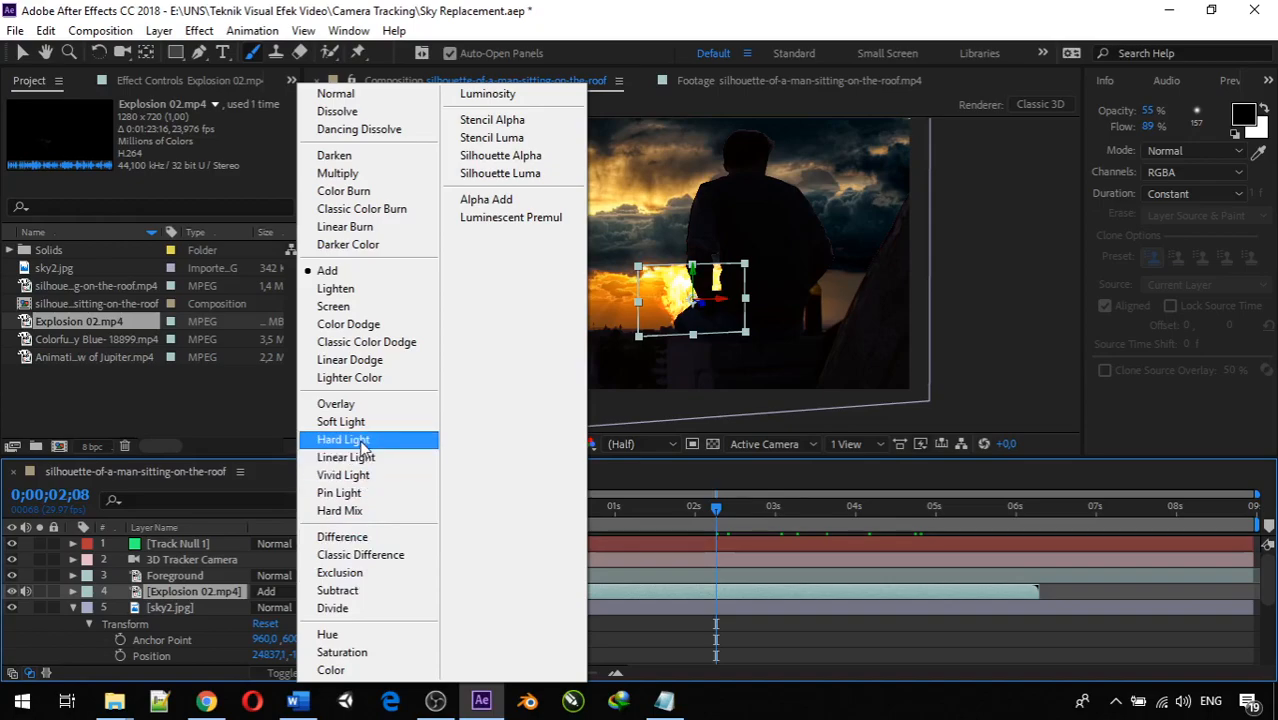
left_click(358, 408)
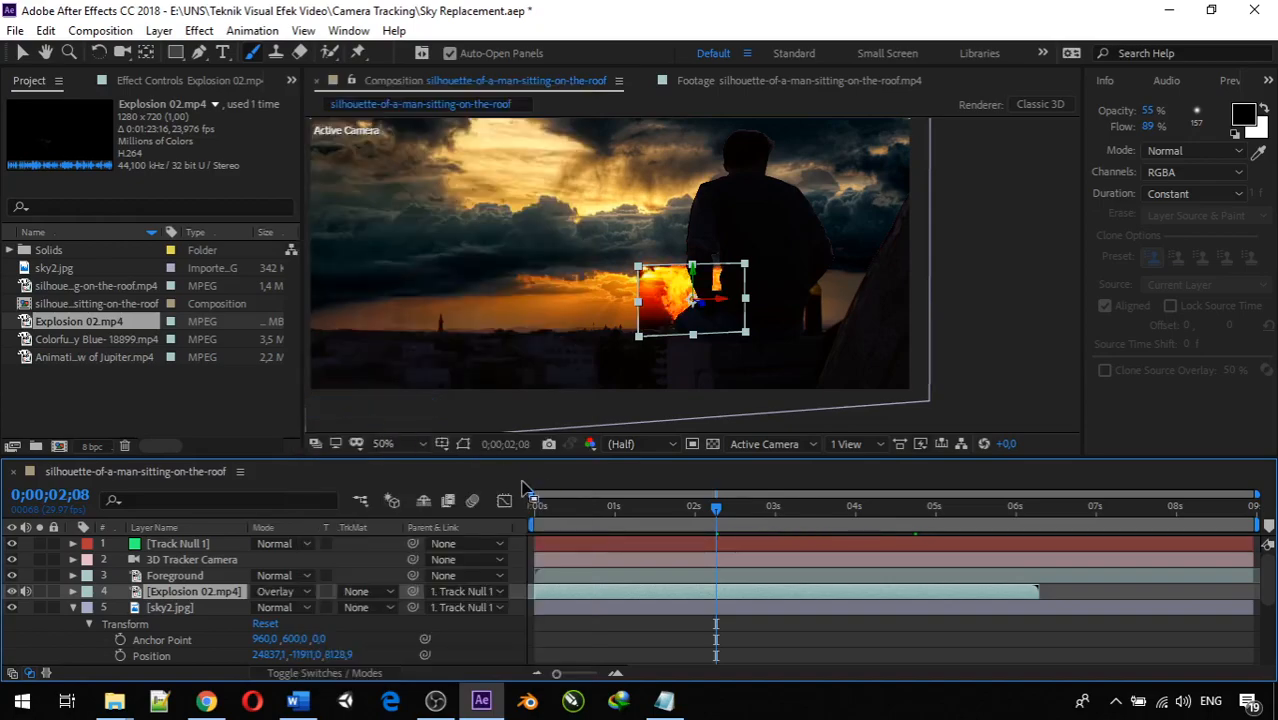
left_click(305, 592)
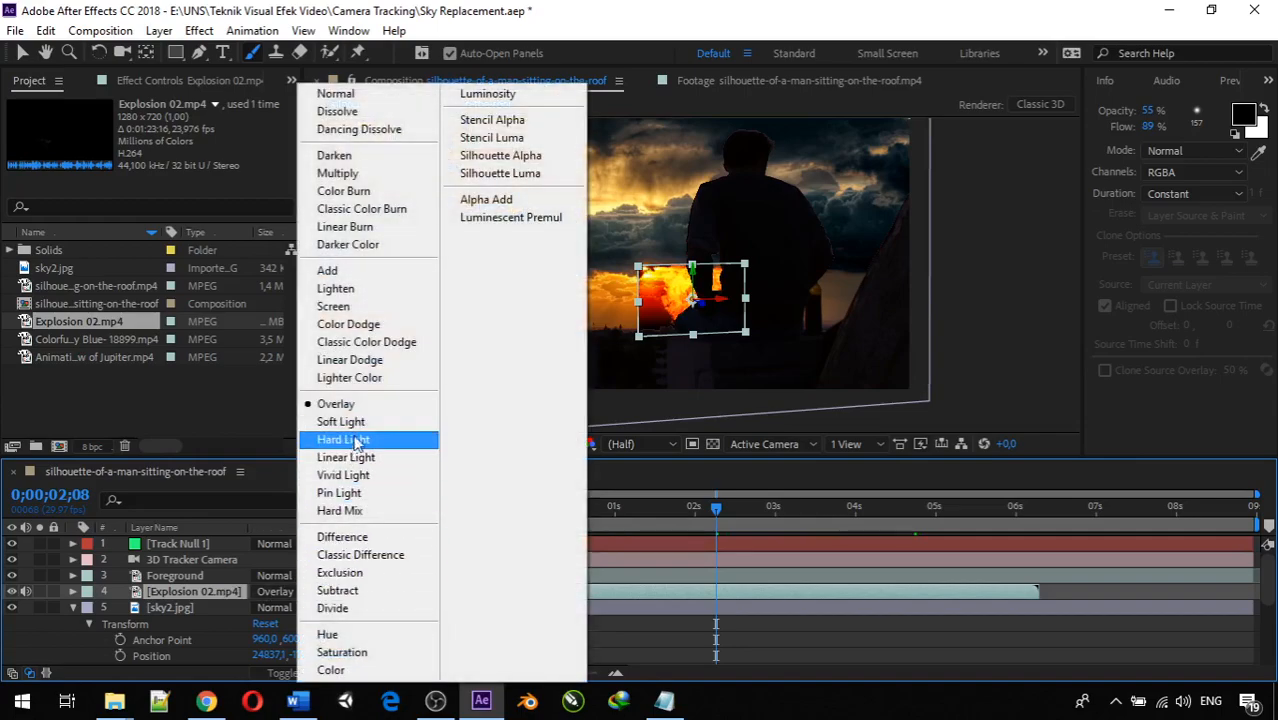
left_click(364, 361)
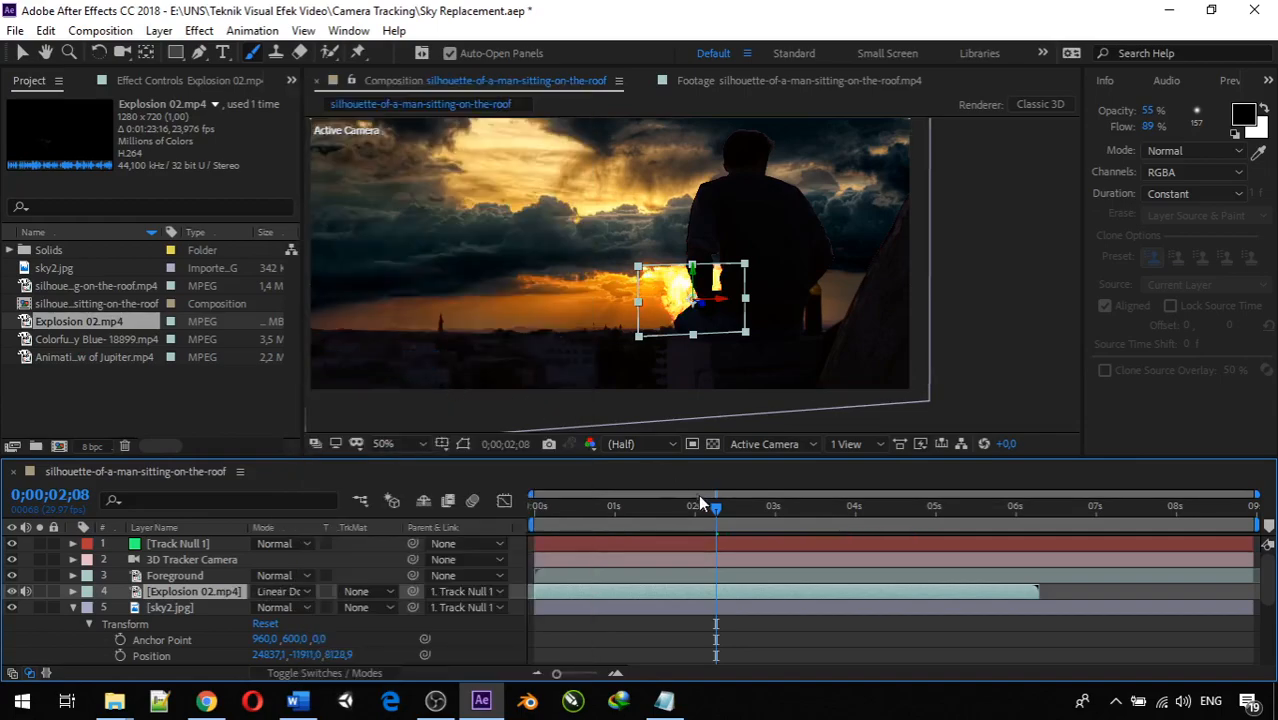
Preview the composition from 0;00;00;21 and scrub back to 0;00;05;20 to check the blended explosion
left_click_drag(709, 506, 592, 508)
key("space")
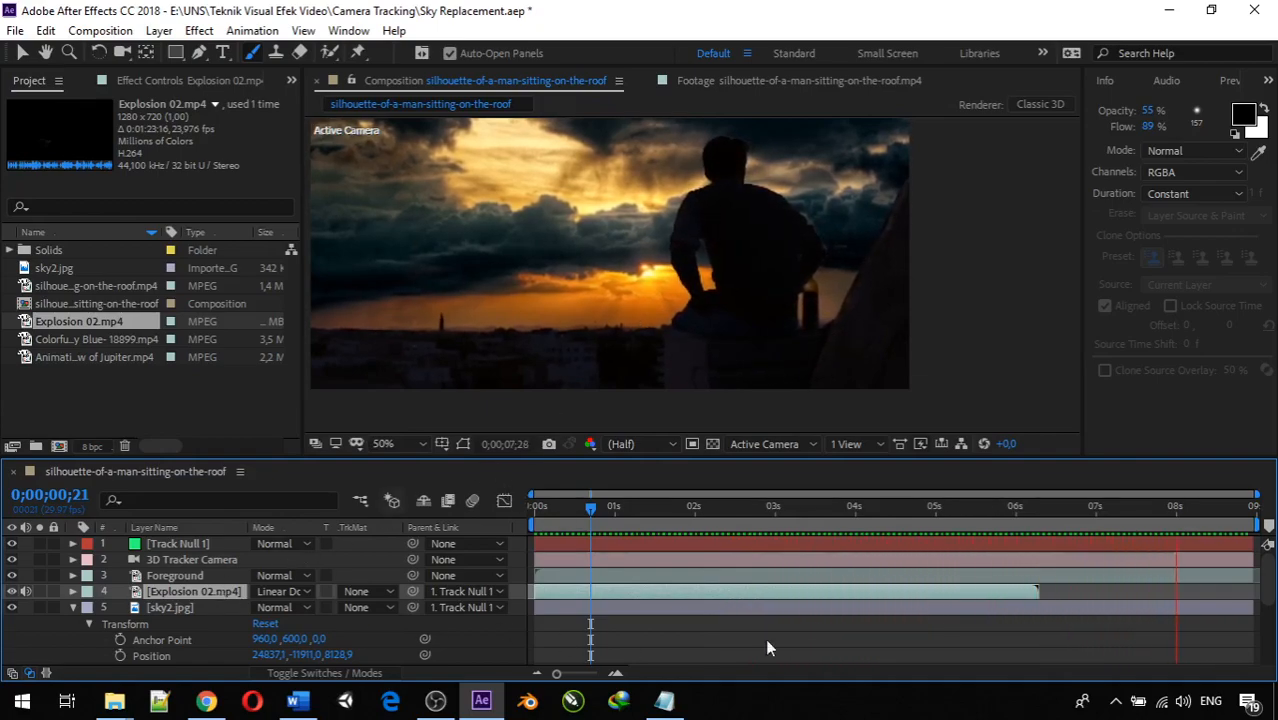
left_click(1197, 508)
left_click_drag(1195, 508, 989, 505)
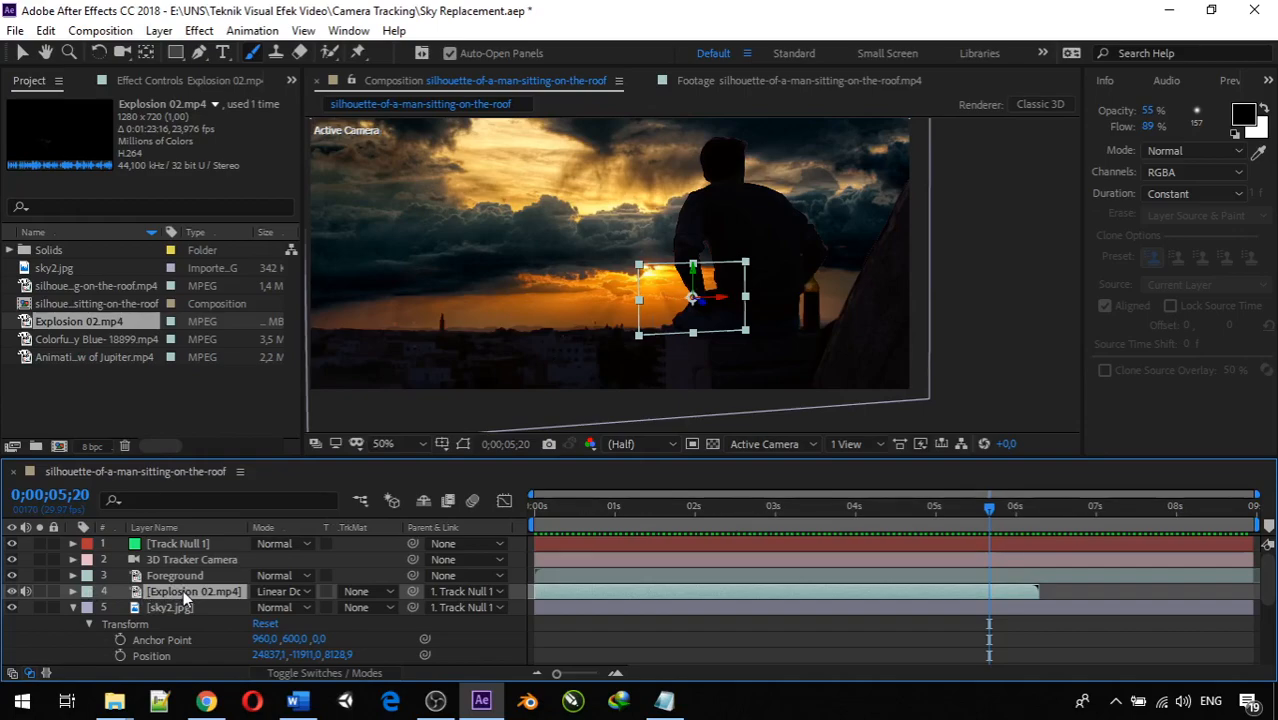
Open the Explosion 02.mp4 layer for painting at 0;00;02;12 and ready the Eraser tool with 88% opacity
double_click(183, 590)
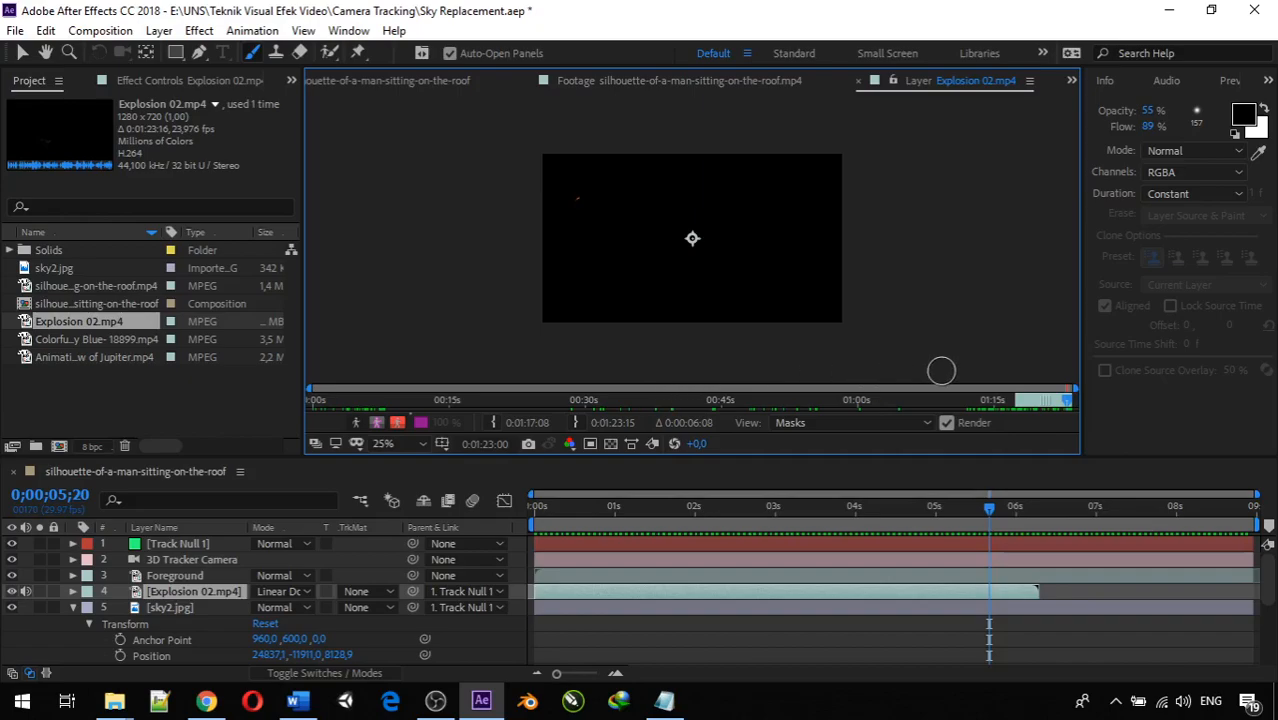
left_click_drag(1067, 406, 1038, 401)
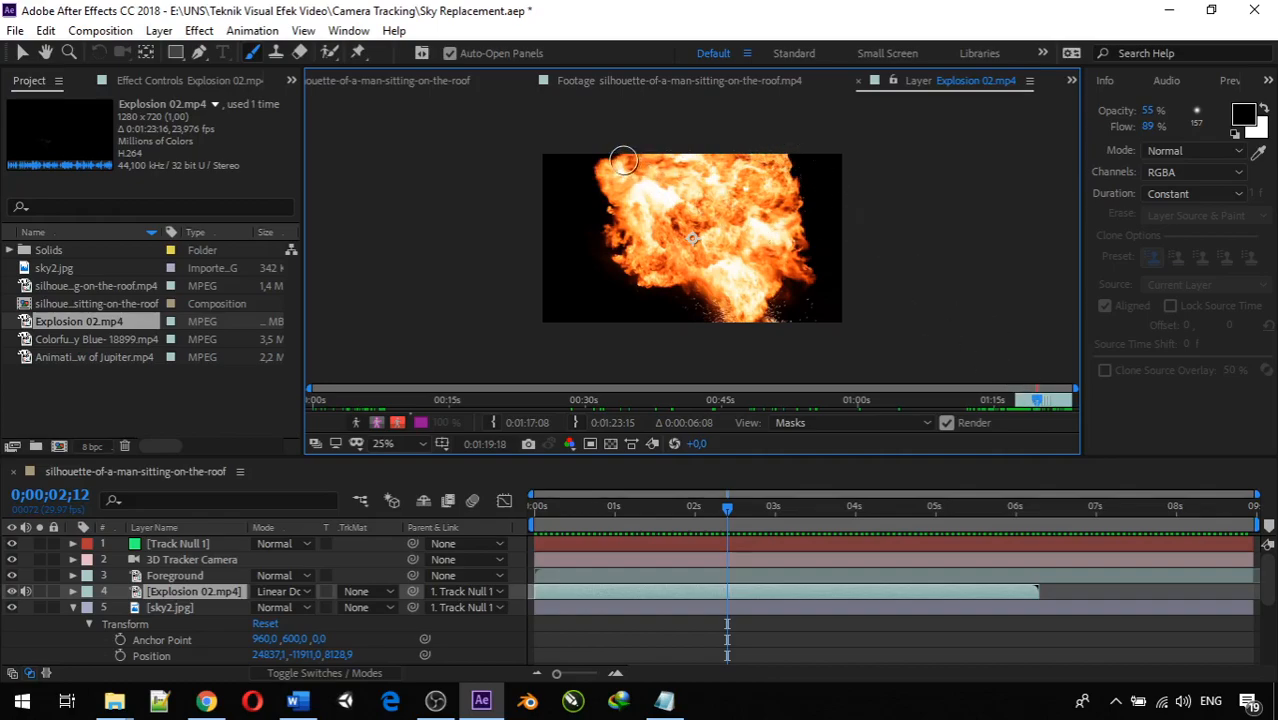
left_click(299, 52)
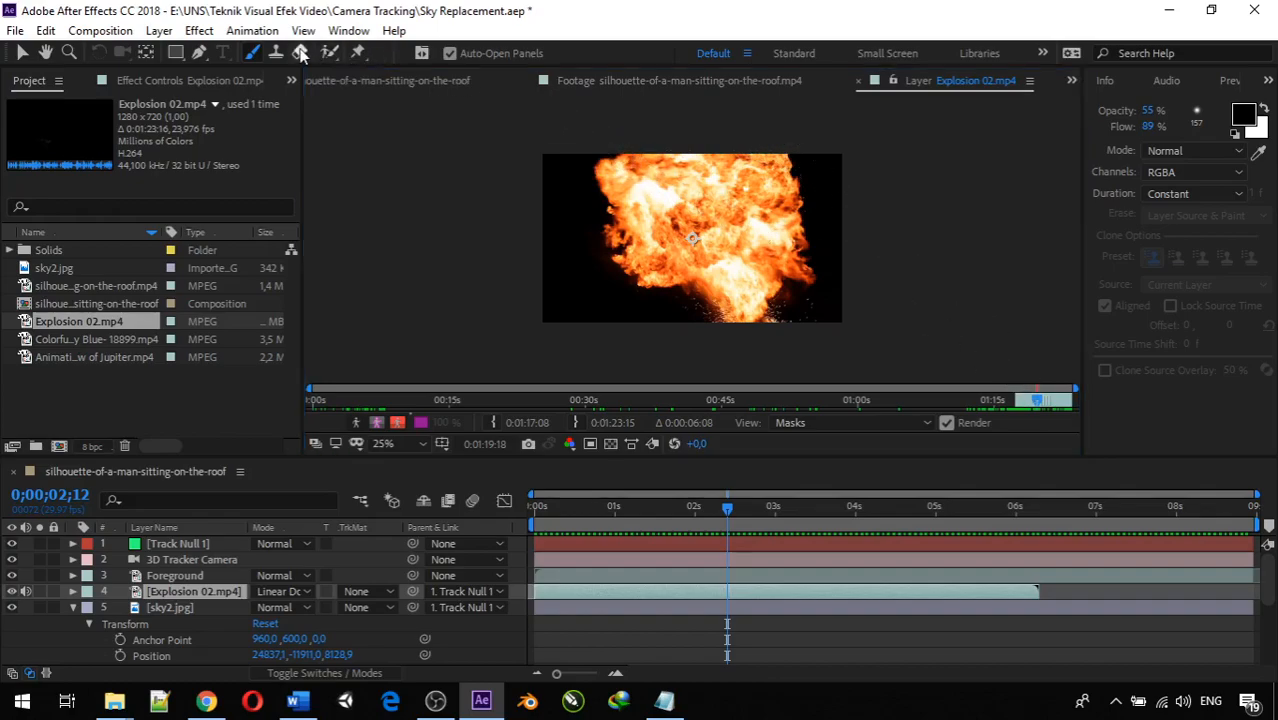
left_click_drag(1156, 112, 1183, 111)
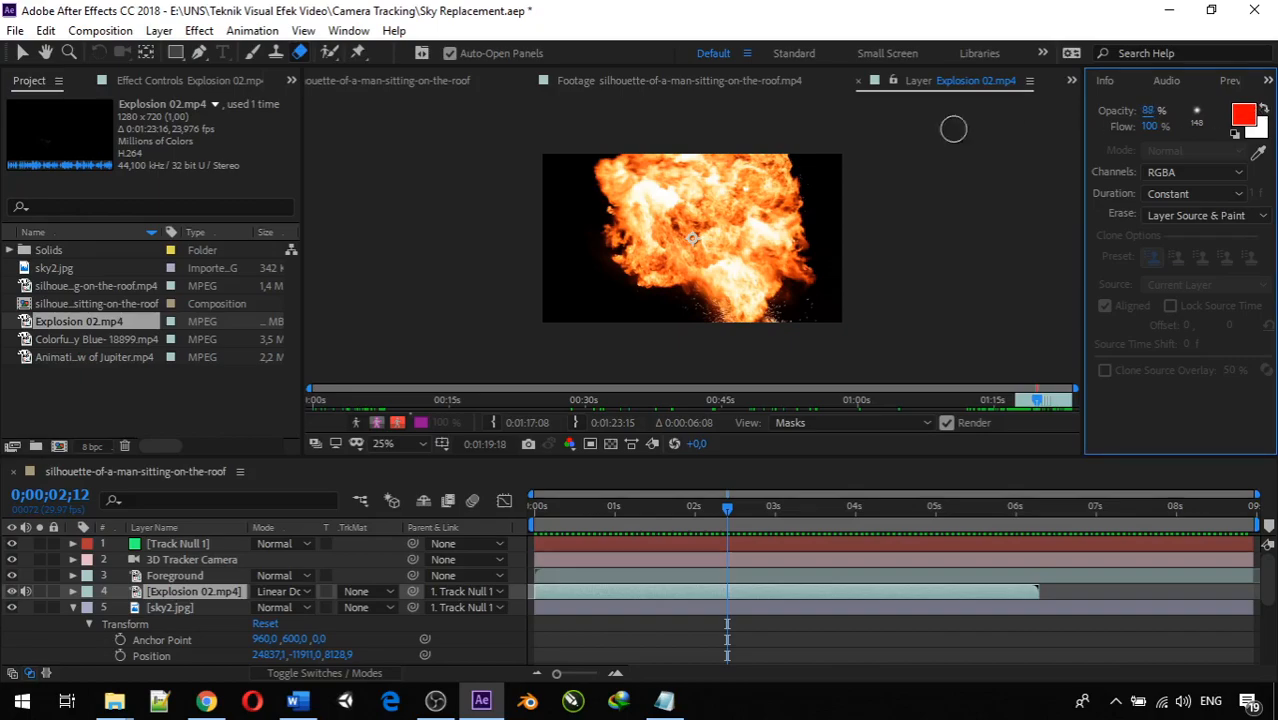
Erase the cut-off upper edge of the explosion with soft Eraser strokes
mouse_move(685, 155)
left_mouse_down()
mouse_move(755, 158)
mouse_move(734, 160)
left_mouse_up()
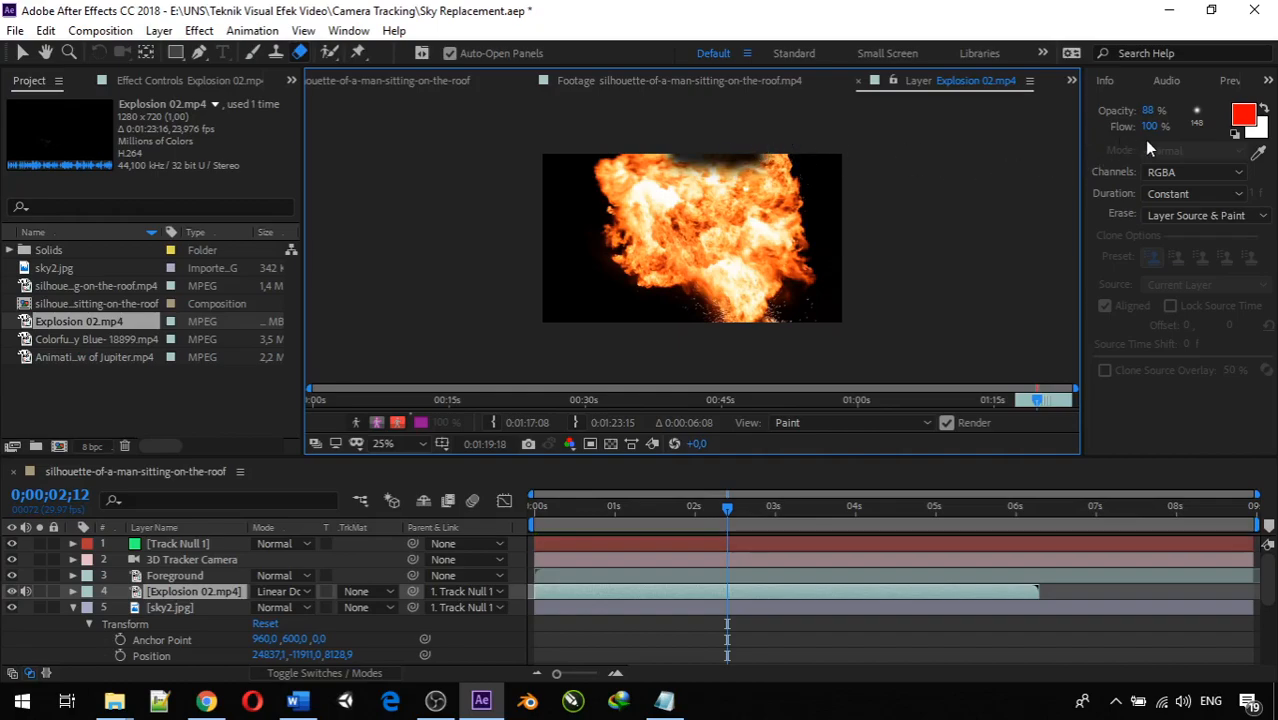
left_click_drag(820, 185, 899, 220)
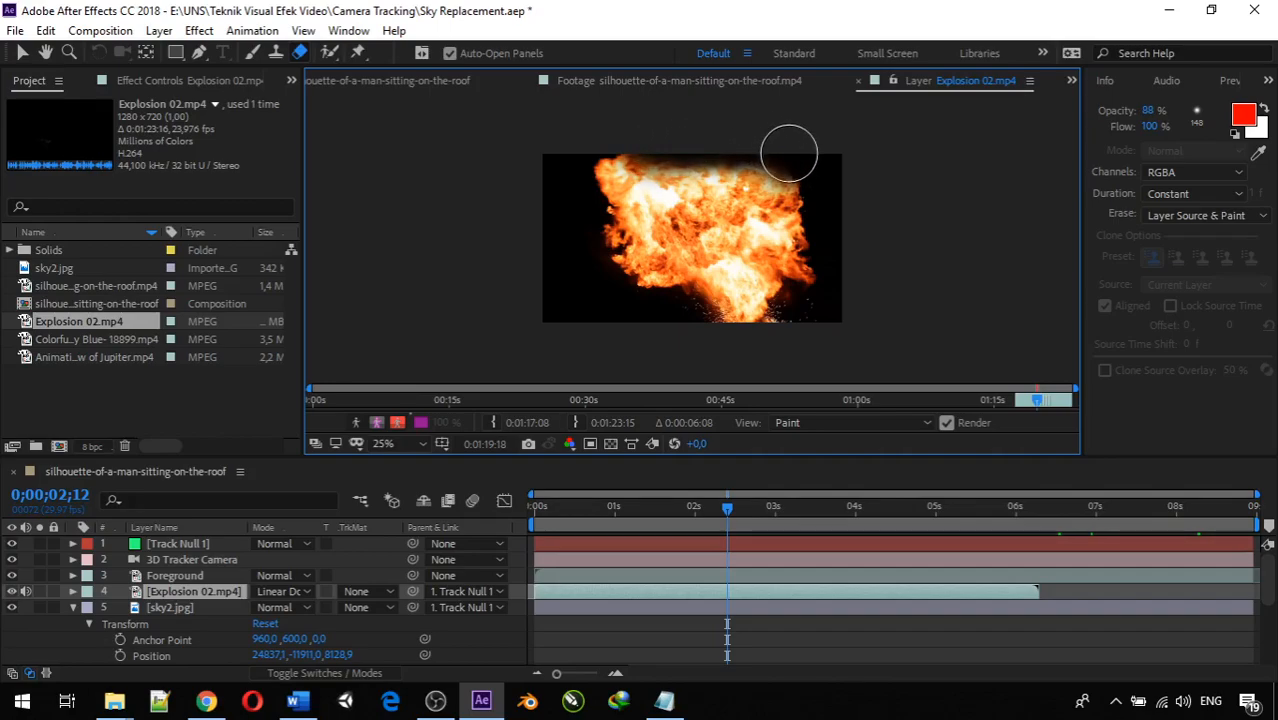
Try erasing deeper into the upper part of the explosion, and undo these strokes
mouse_move(819, 210)
left_mouse_down()
mouse_move(625, 157)
mouse_move(602, 128)
mouse_move(588, 134)
mouse_move(808, 180)
left_mouse_up()
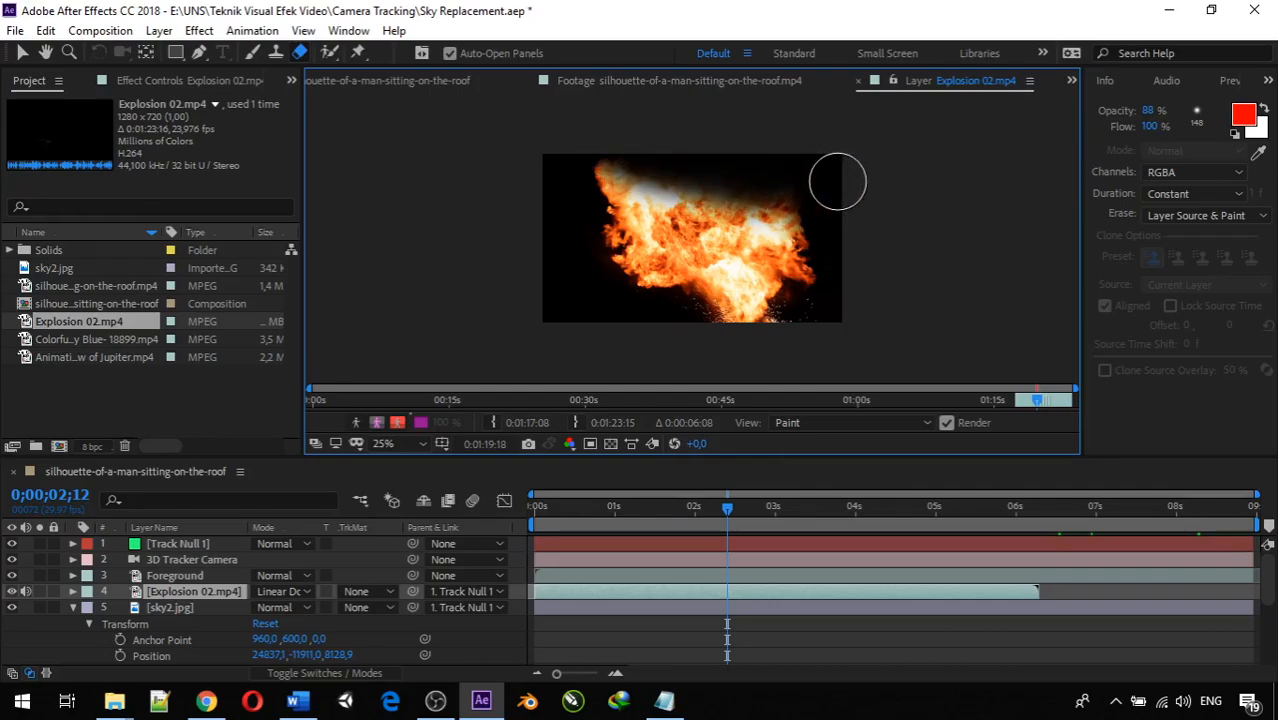
key("ctrl+z")
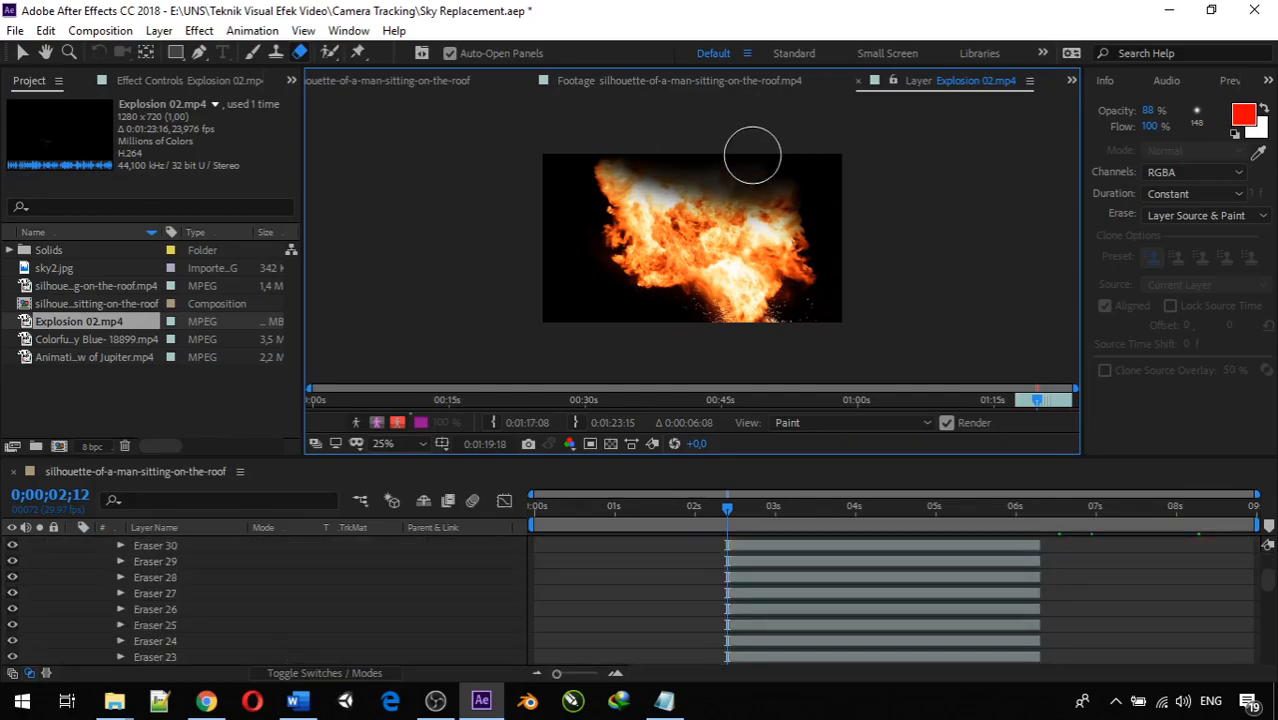
key("ctrl+z")
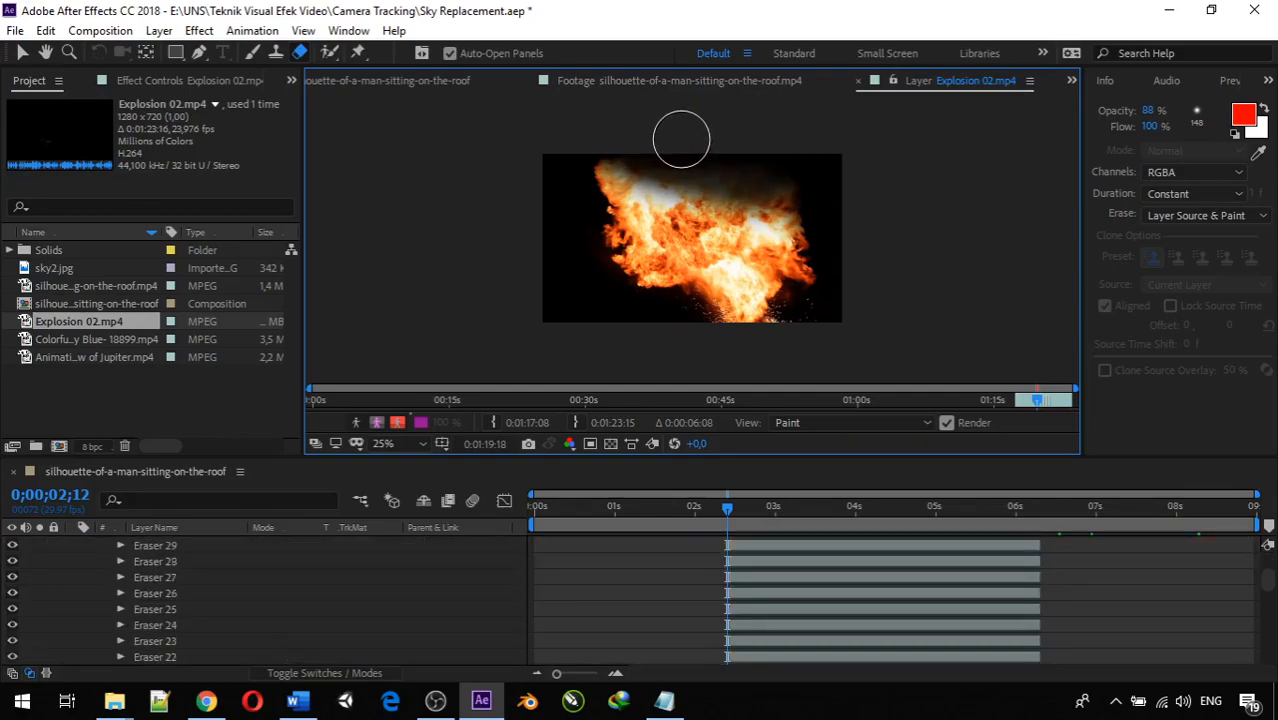
key("ctrl+z")
key("ctrl+z")
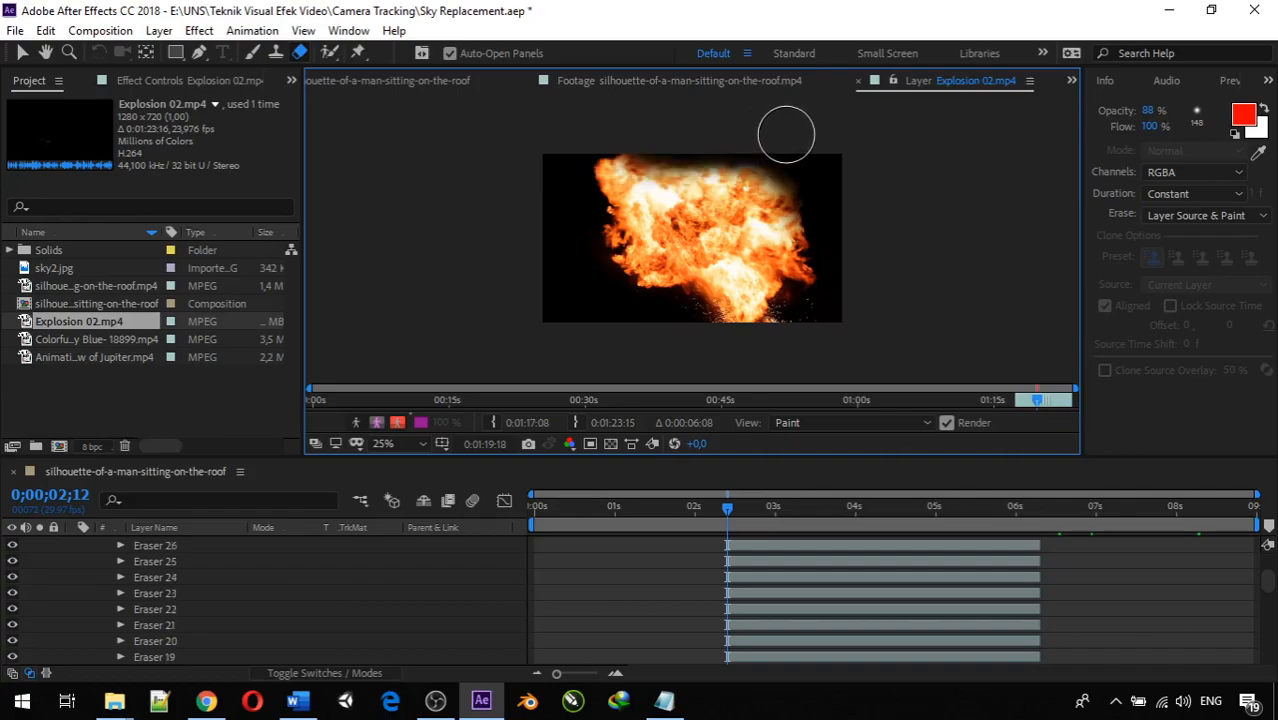
Erase the explosion's upper-left corner and the fringe down its left side with repeated soft Eraser dabs
key("ctrl+shift+z")
key("ctrl+shift+z")
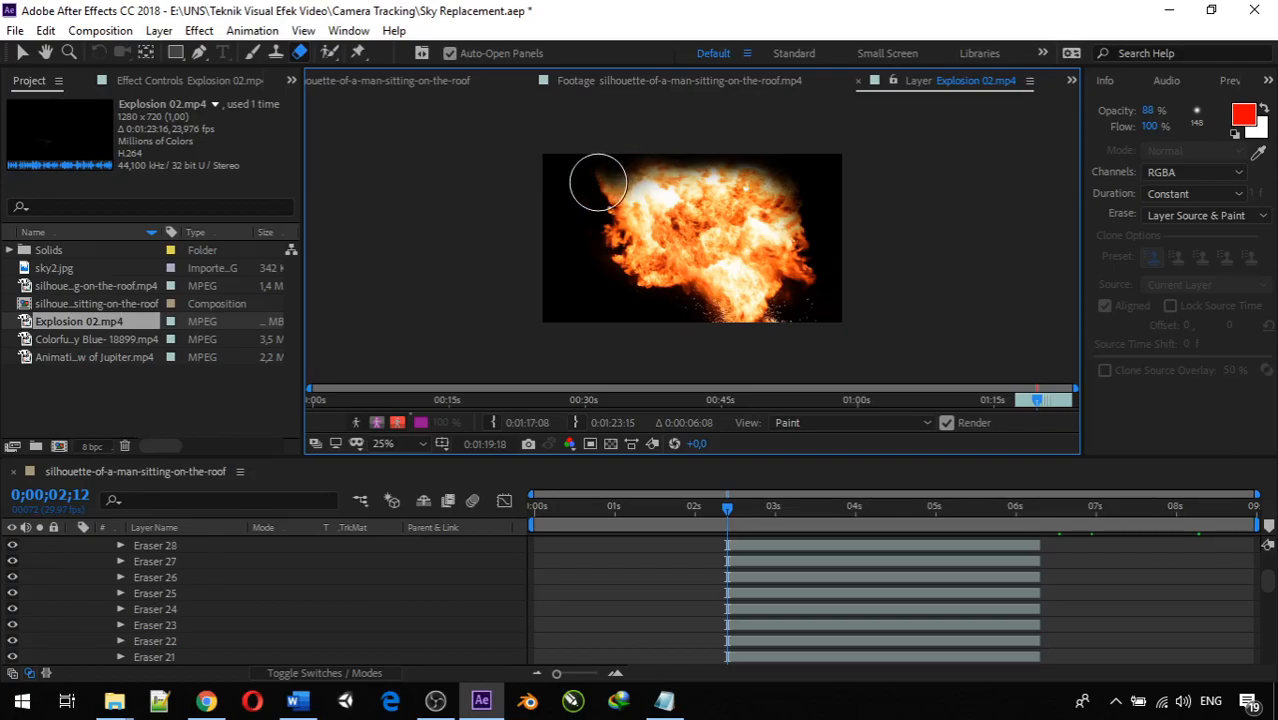
left_click(594, 185)
left_click(588, 186)
left_click(586, 190)
left_click(585, 195)
left_click(585, 199)
left_click(586, 201)
left_click(587, 210)
left_click(589, 218)
left_click(588, 217)
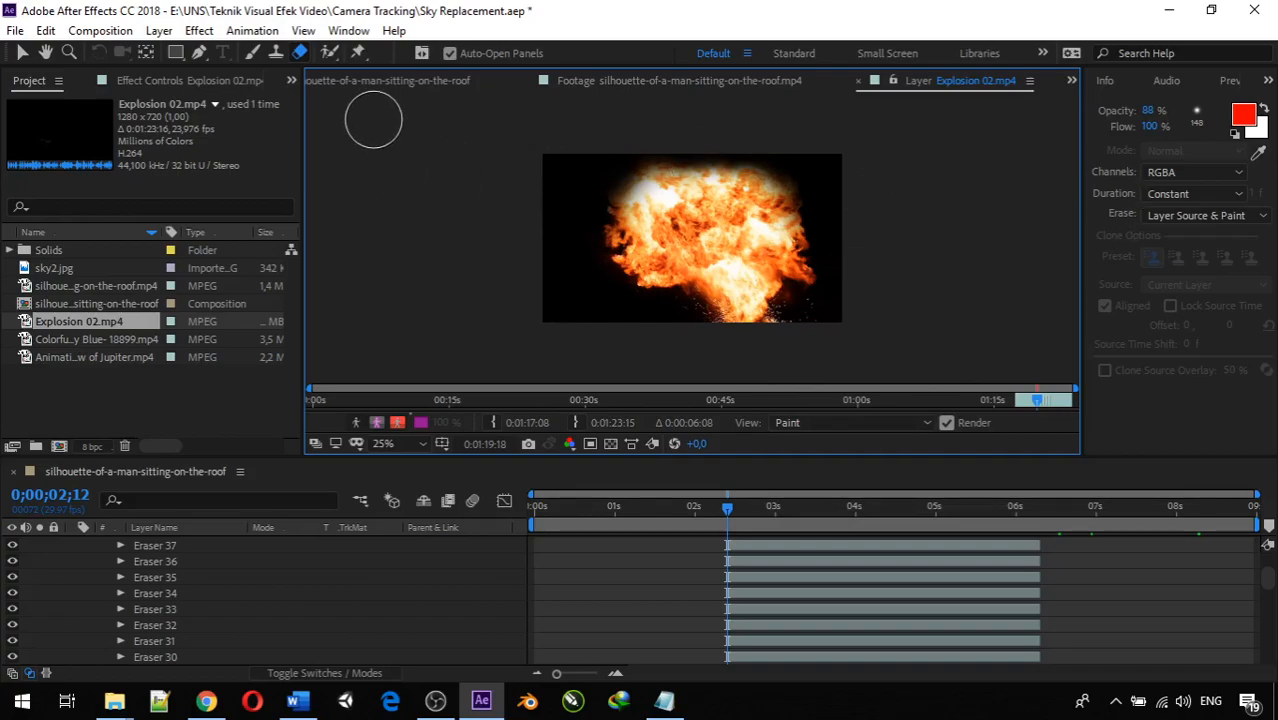
Return to the composition, collapse the Explosion 02.mp4 layer's properties, and preview the result from 0;00;01;00
left_click(375, 83)
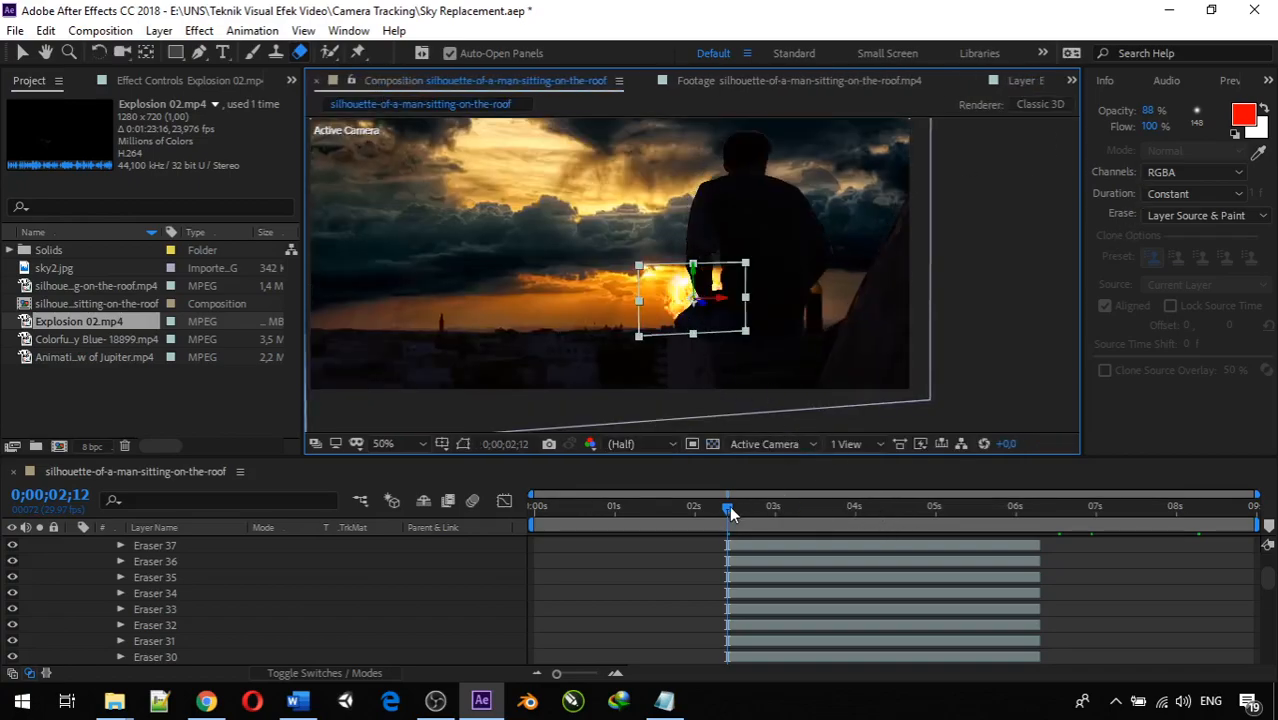
left_click_drag(729, 505, 943, 528)
scroll(592, 594, "up", 5)
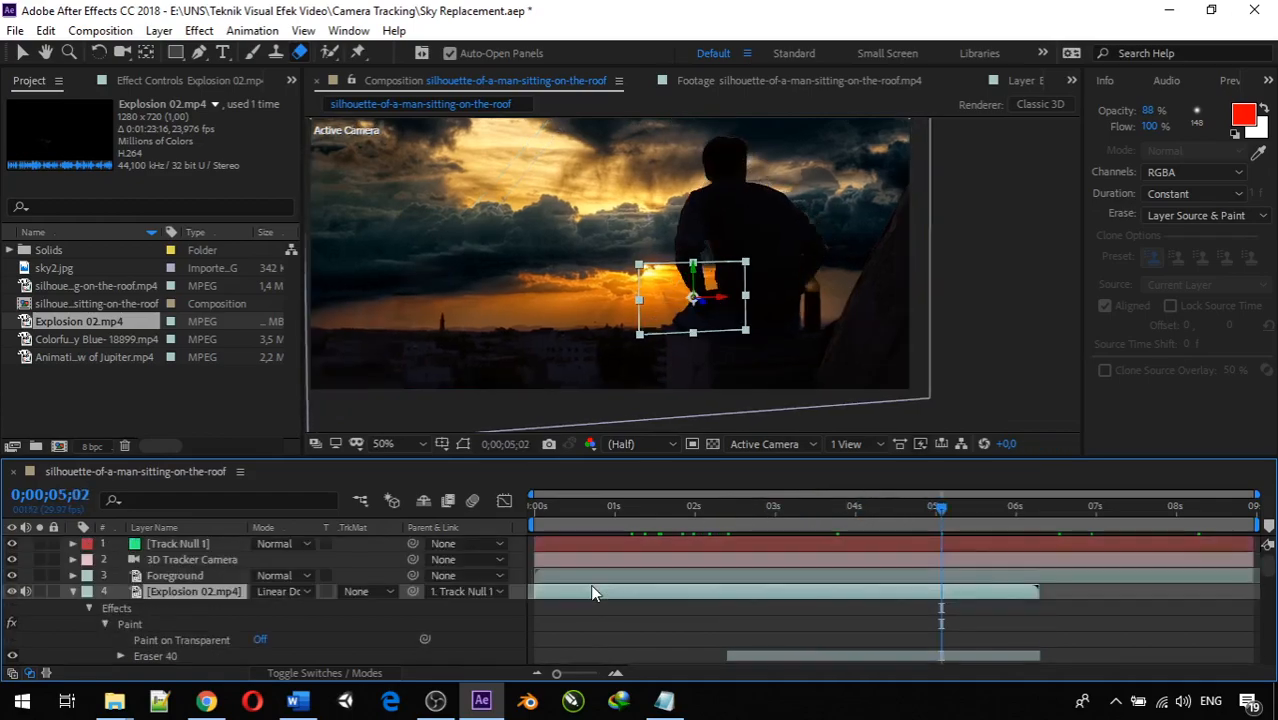
left_click(74, 592)
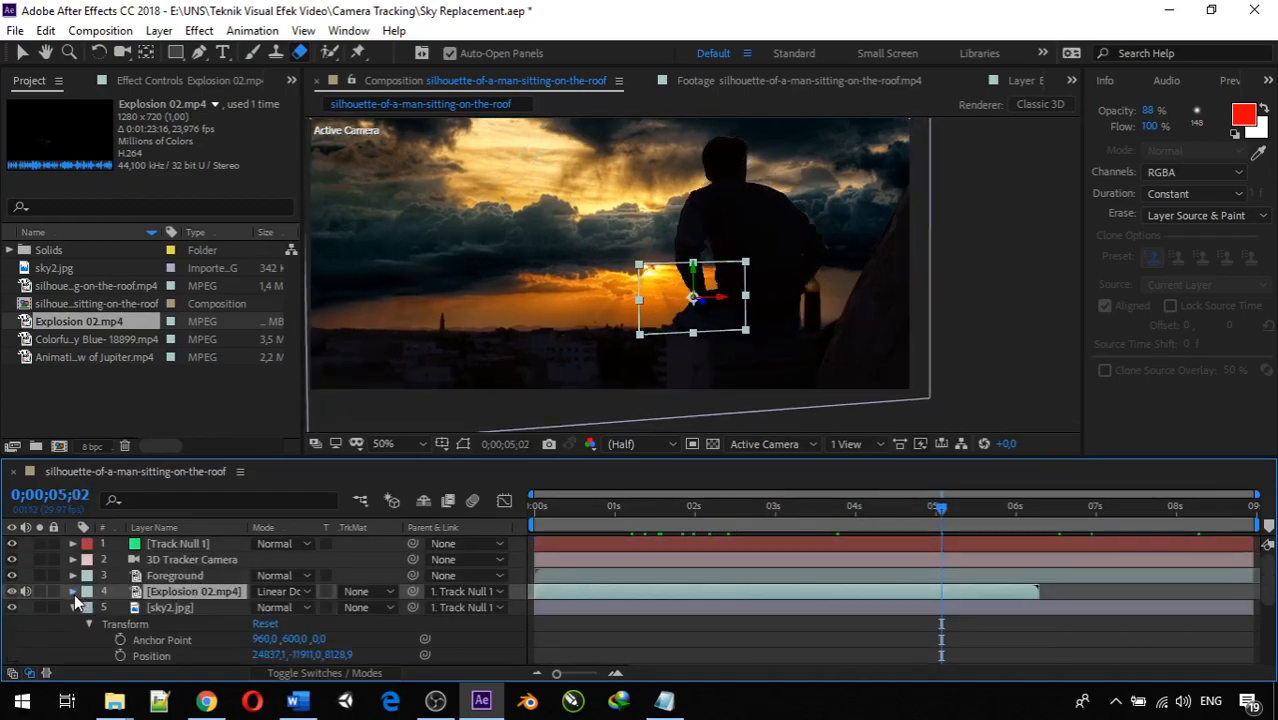
left_click_drag(745, 521, 614, 522)
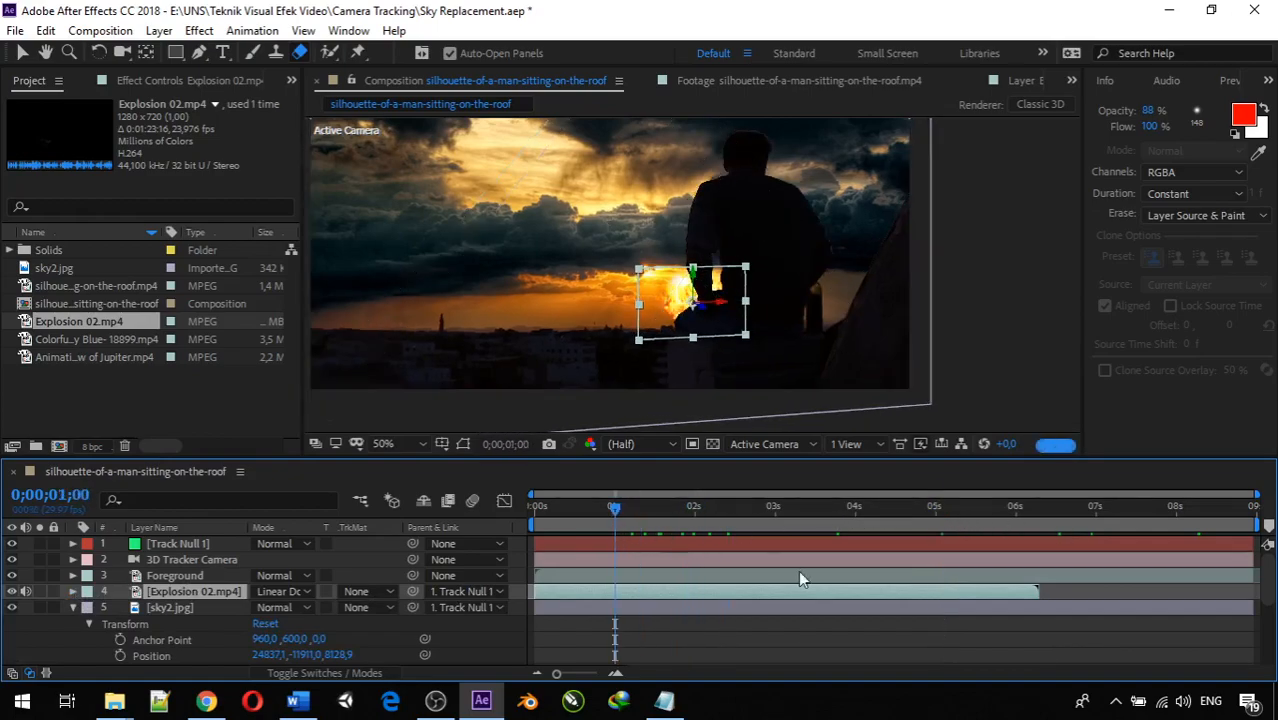
key("space")
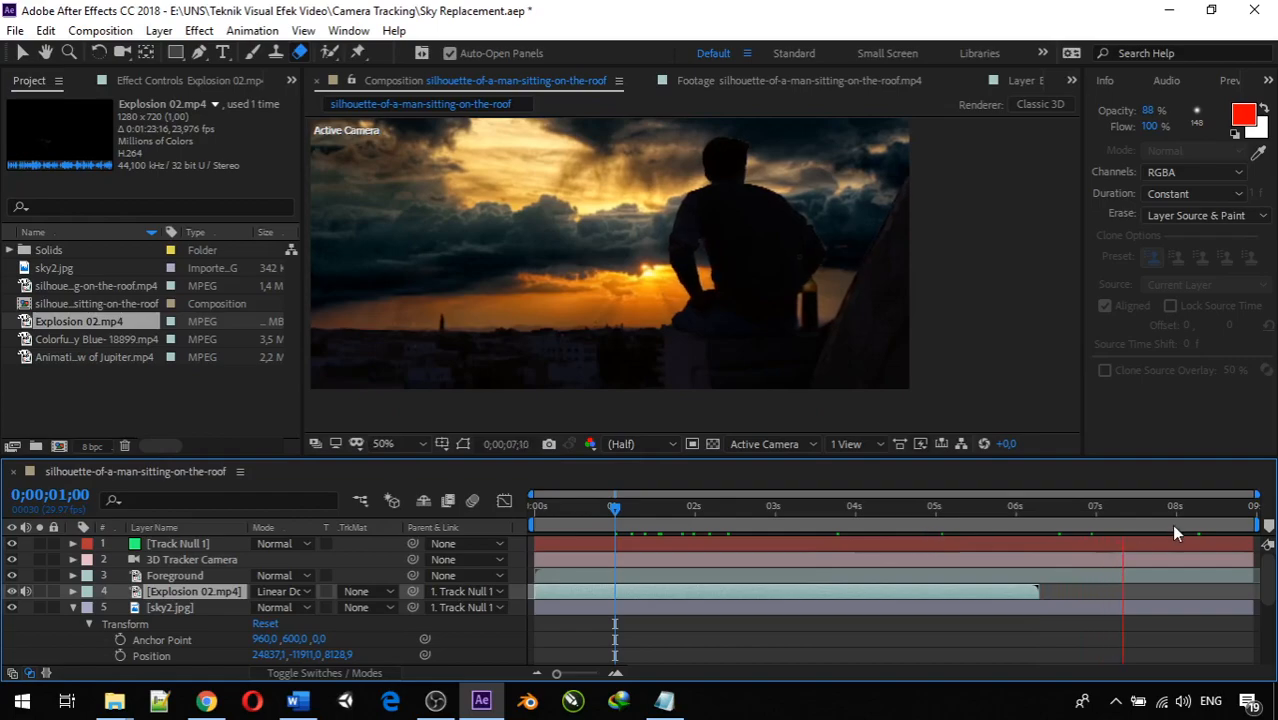
Shift the Explosion 02.mp4 layer later so it starts at about 2.7 seconds, and preview the composition from 0;00;01;02
key("space")
left_click_drag(959, 590, 1175, 596)
left_click_drag(1207, 505, 618, 515)
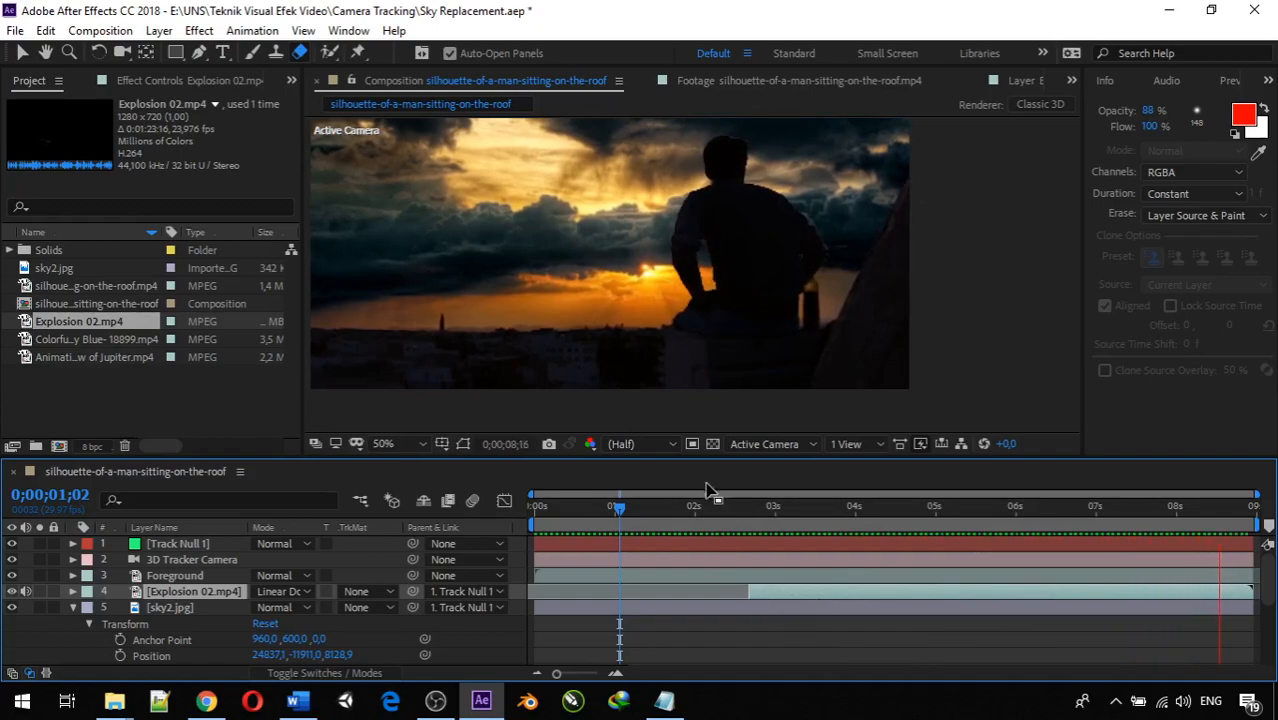
key("space")
left_click(660, 319)
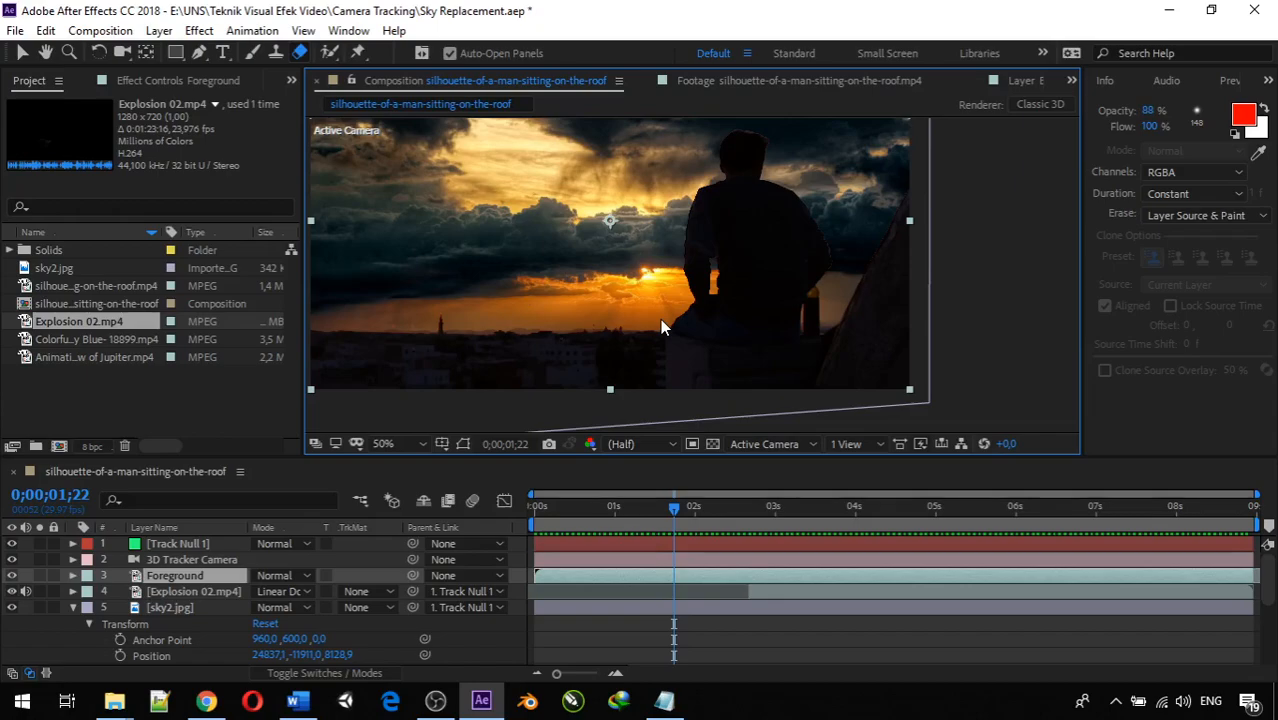
Select the Explosion 02.mp4 layer and show the layer switches in place of the blending mode columns
left_click(187, 592)
scroll(591, 320, "down", 2)
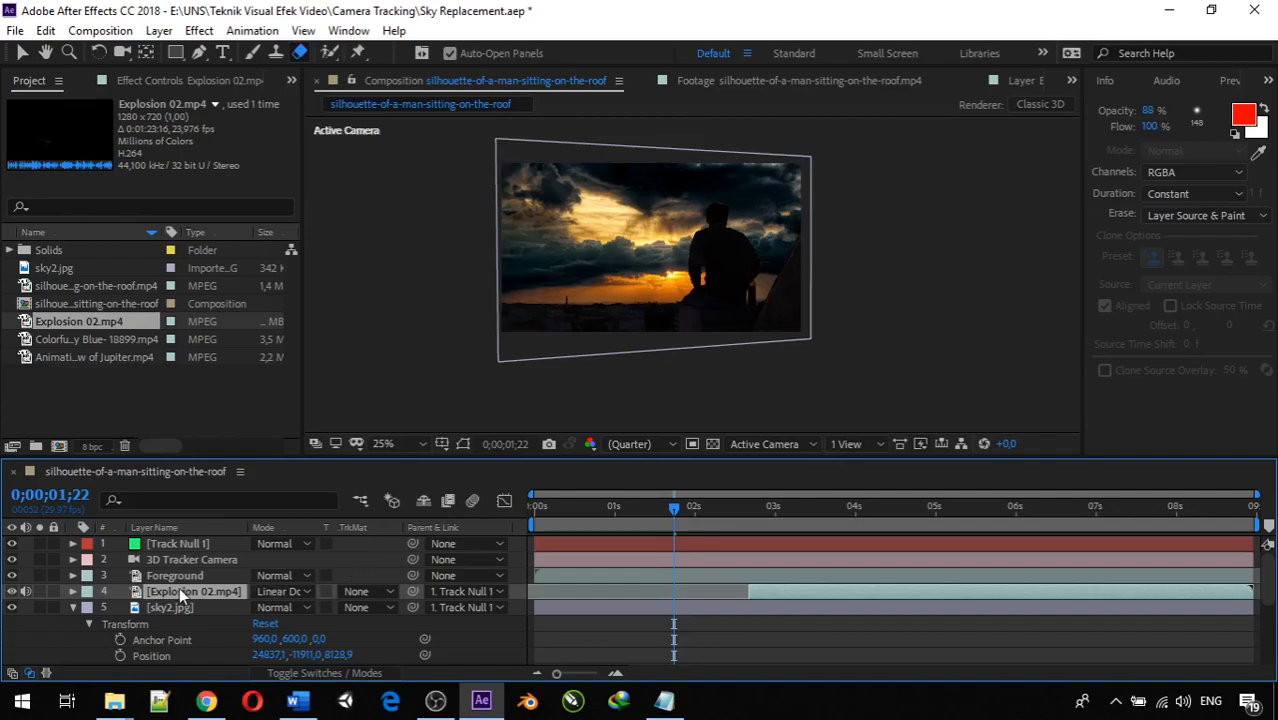
scroll(660, 290, "up", 4)
scroll(660, 290, "down", 2)
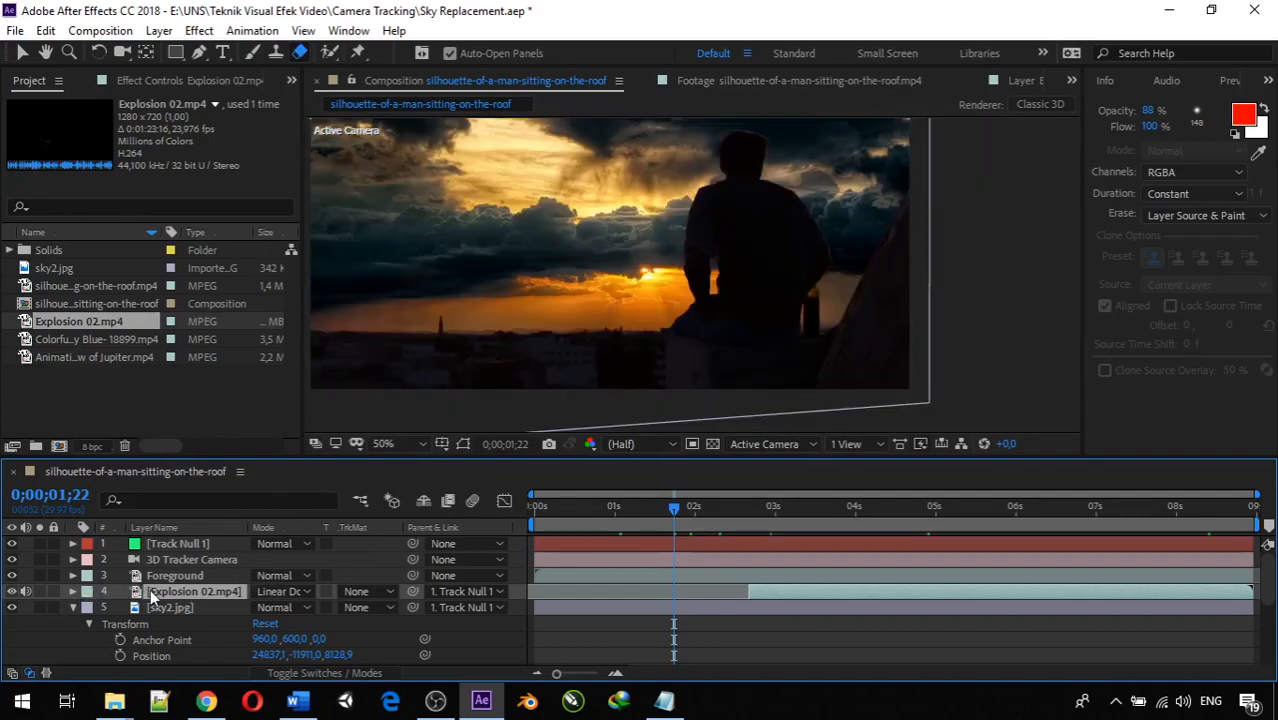
left_click(176, 572)
left_click(182, 591)
left_click(318, 673)
scroll(625, 298, "down", 2)
scroll(625, 298, "up", 2)
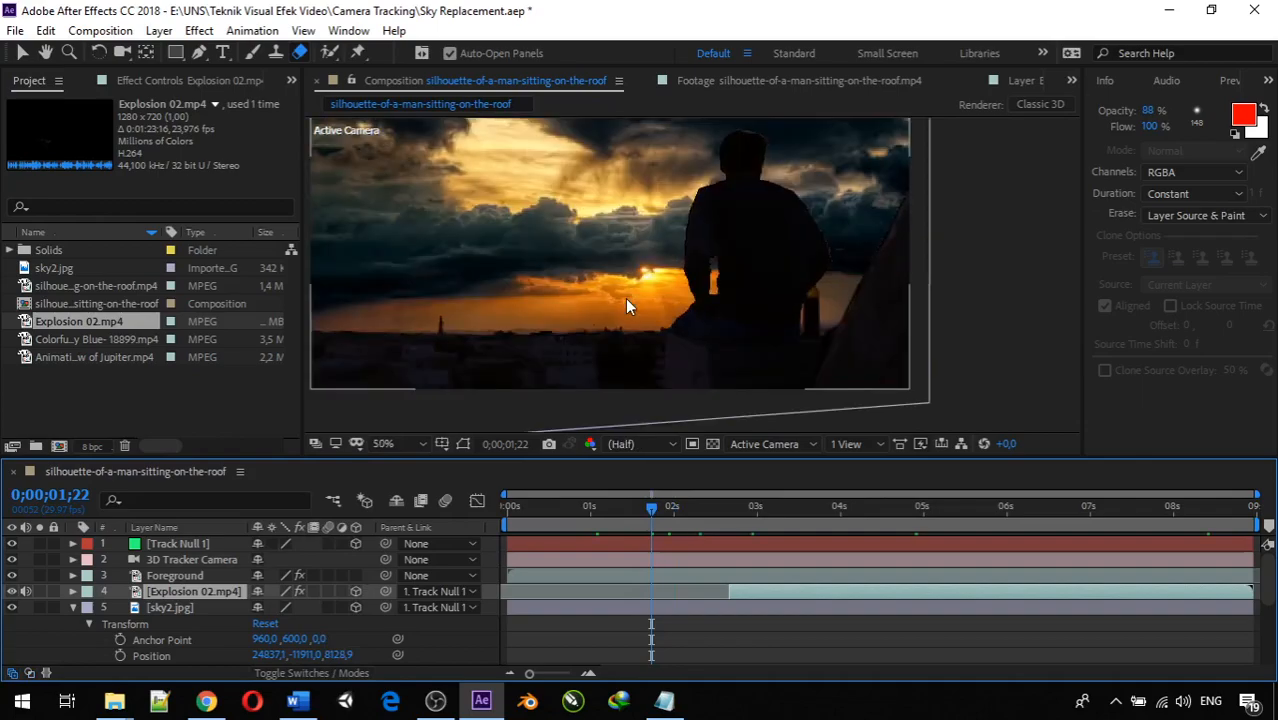
Check the frame at 0;00;02;28, reselect the Explosion 02.mp4 layer, and preview the composition from 0;00;00;03
left_click_drag(648, 288, 700, 381)
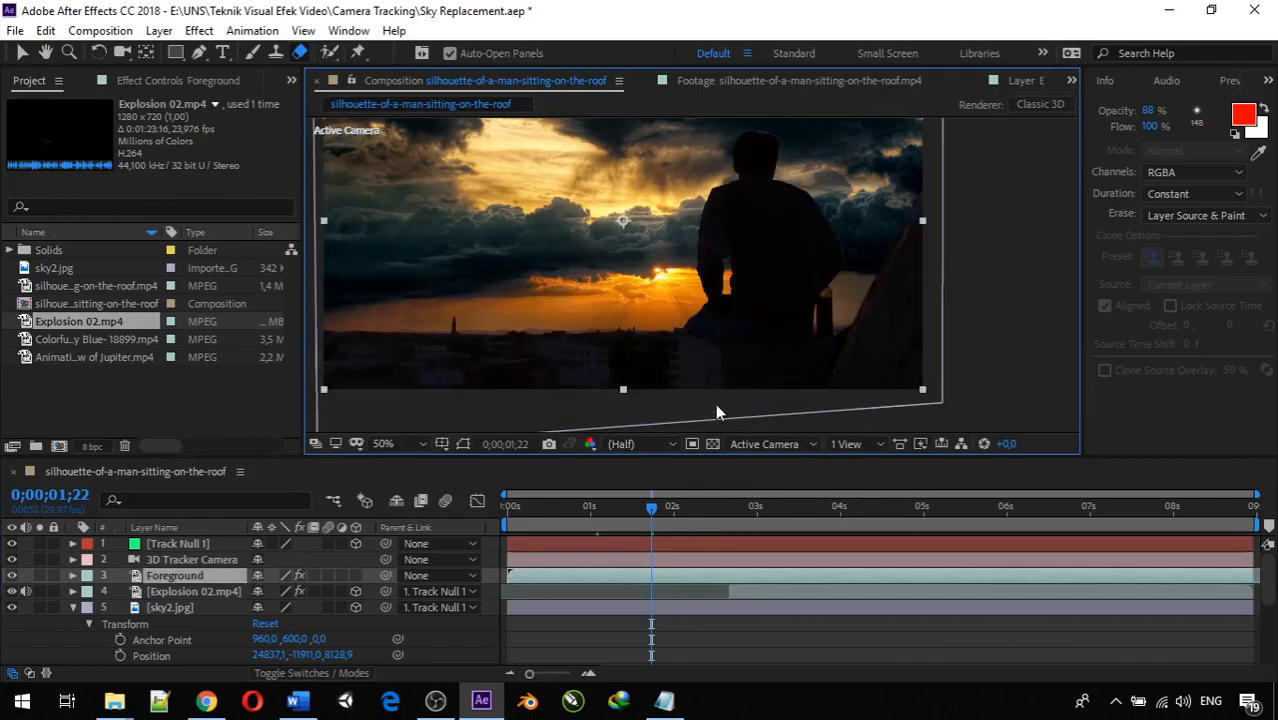
left_click_drag(652, 509, 751, 527)
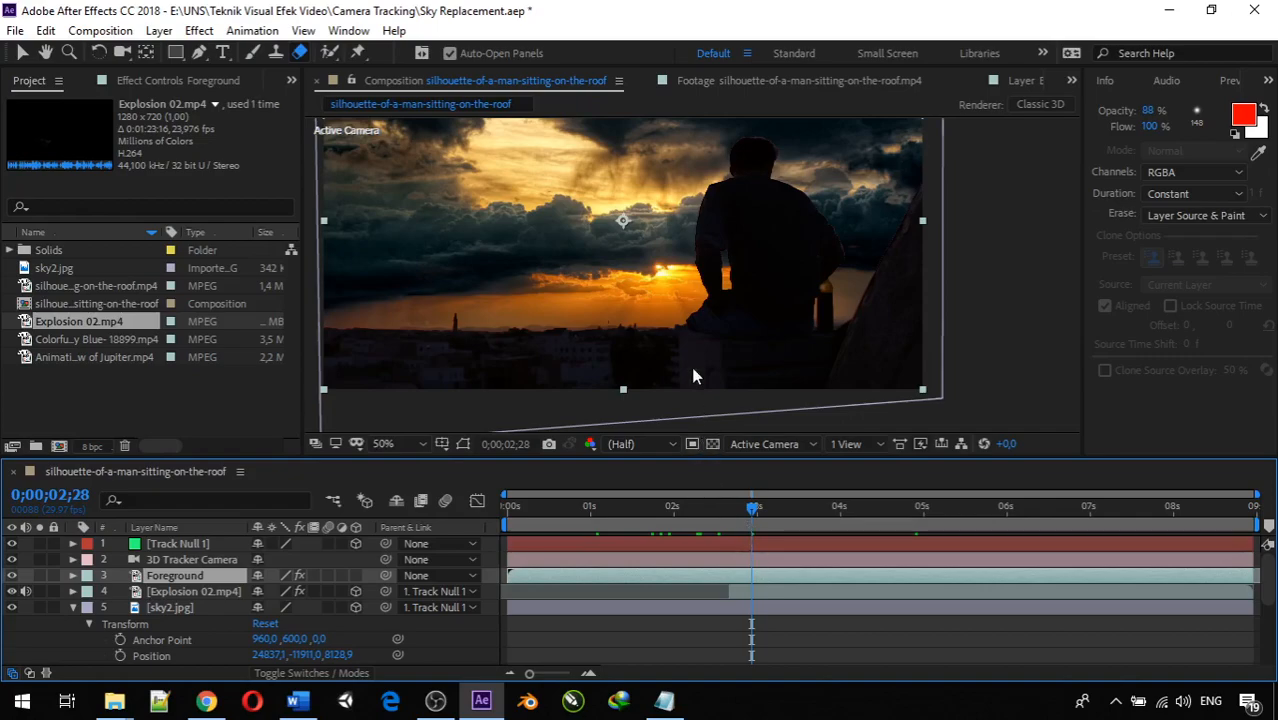
left_click(678, 314)
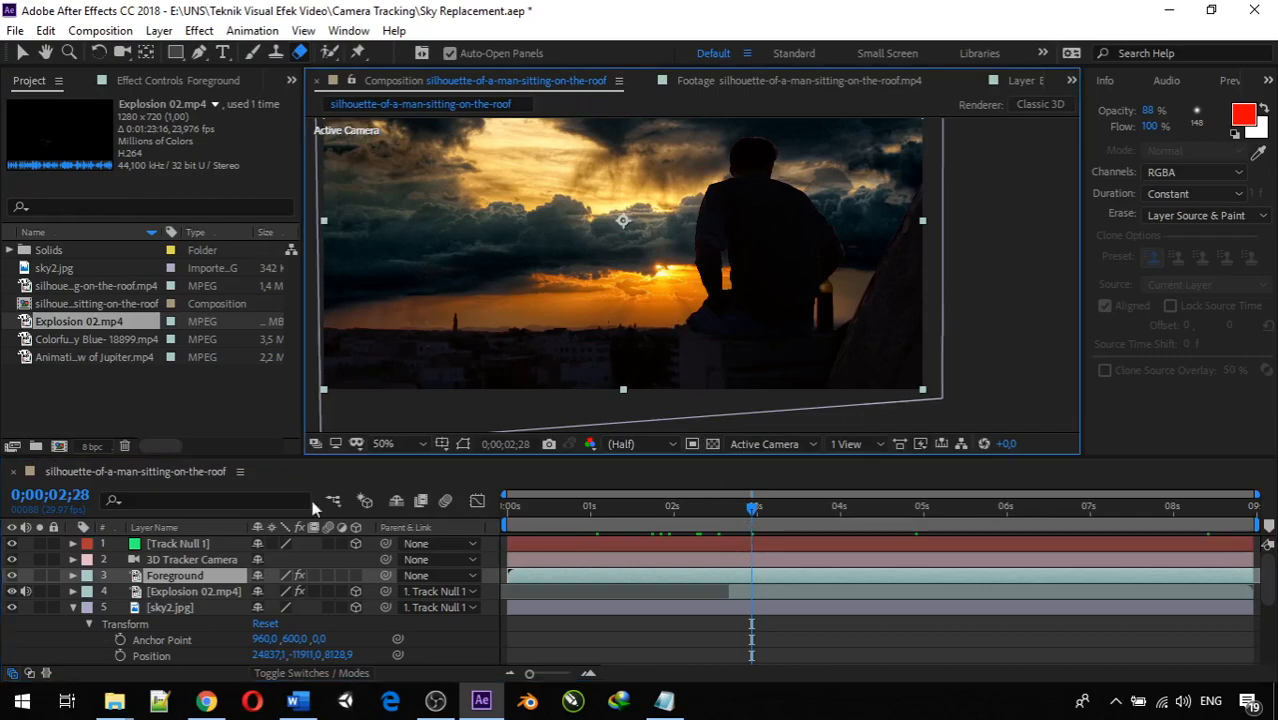
left_click(203, 589)
left_click_drag(668, 320, 622, 338)
left_click_drag(754, 513, 517, 517)
key("space")
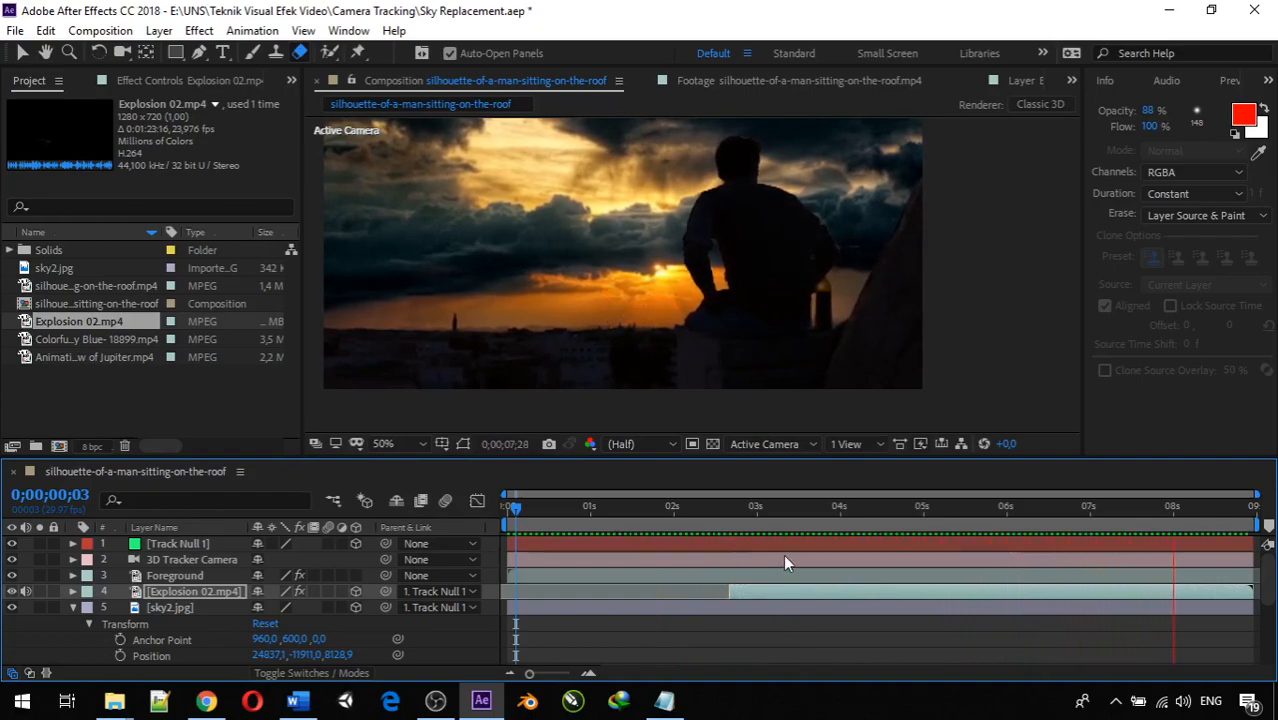
key("space")
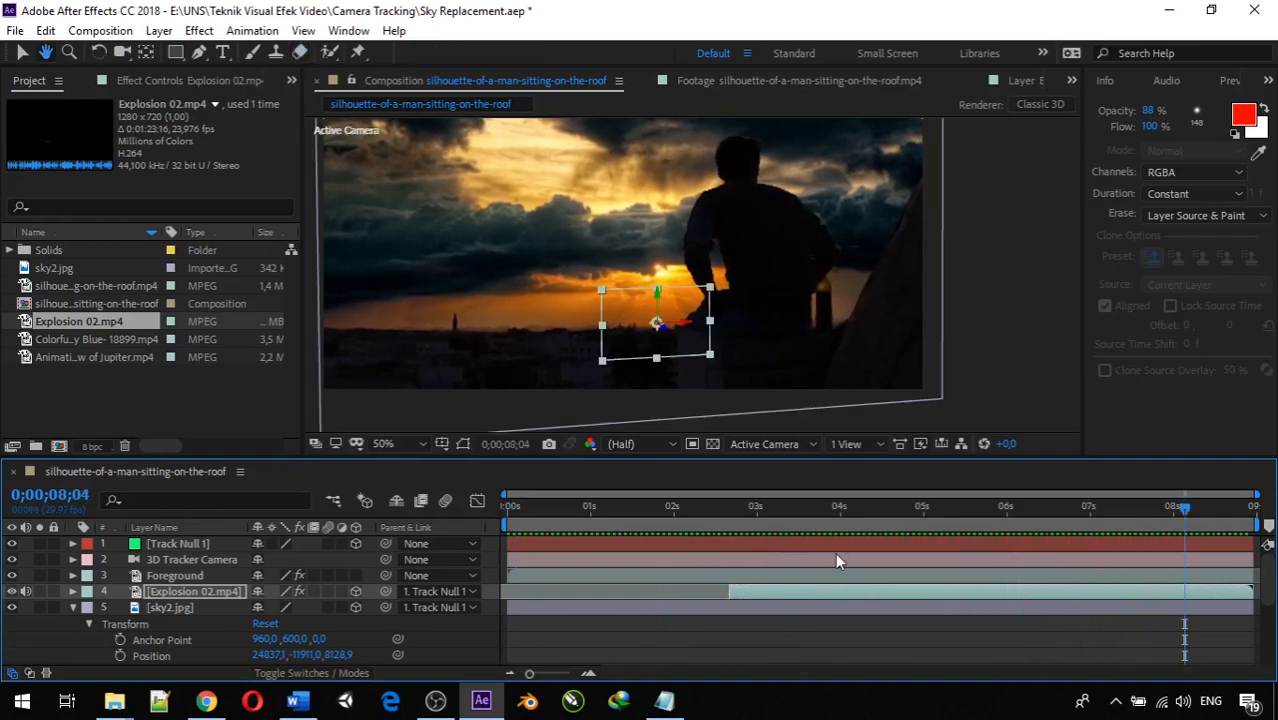
Replay the explosion in the composition from 0;00;03;00
left_click_drag(1180, 500, 871, 507)
left_click_drag(803, 540, 759, 540)
key("space")
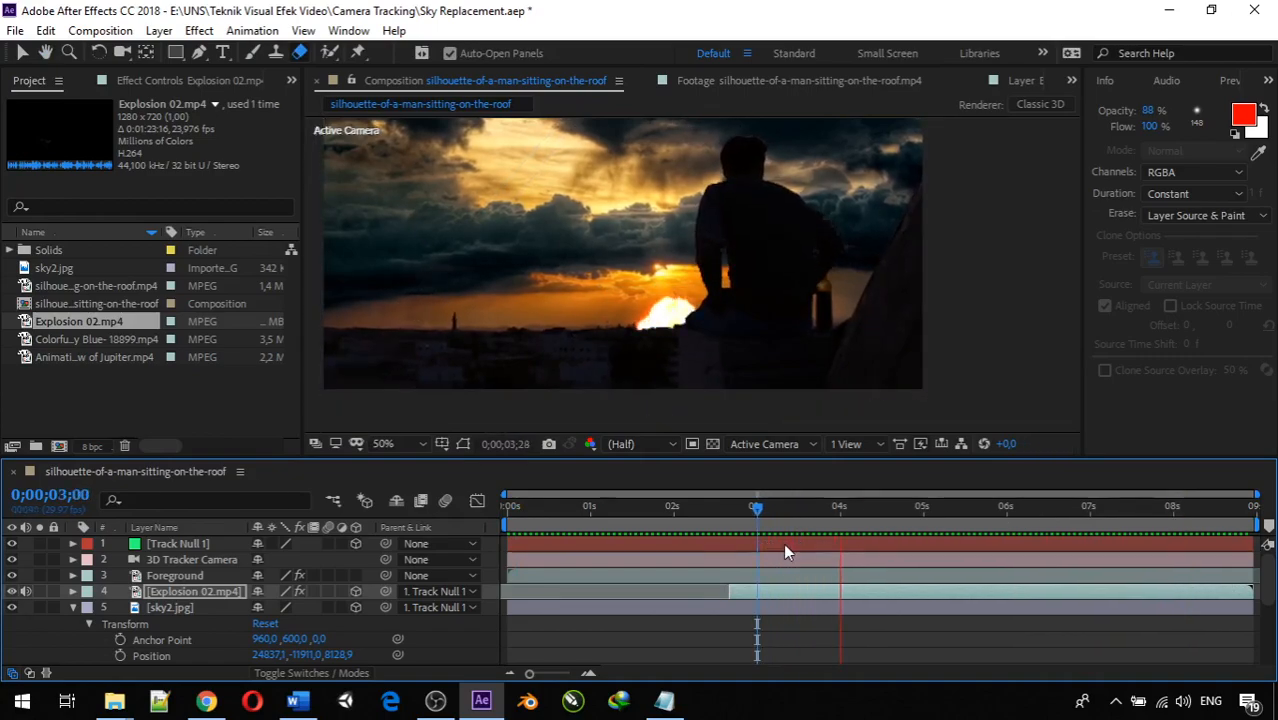
key("space")
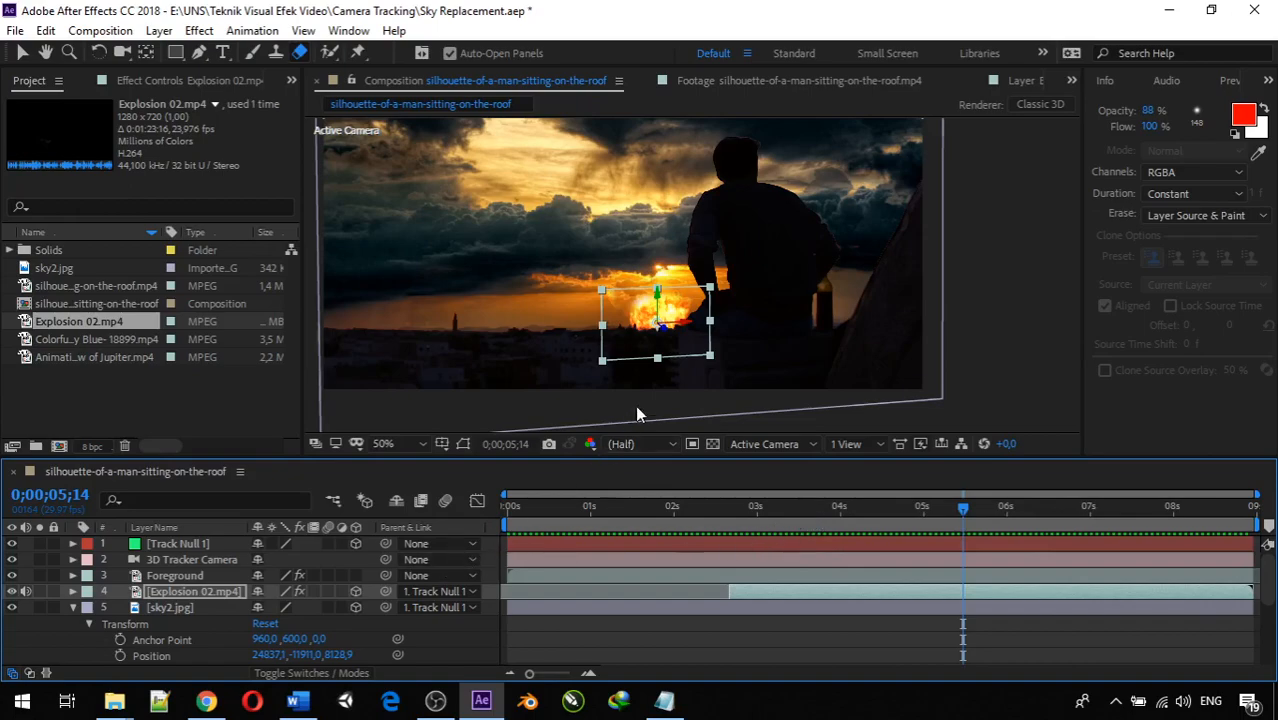
Open the Explosion 02.mp4 layer in its own viewer and scrub through the erased explosion frames
left_click(850, 81)
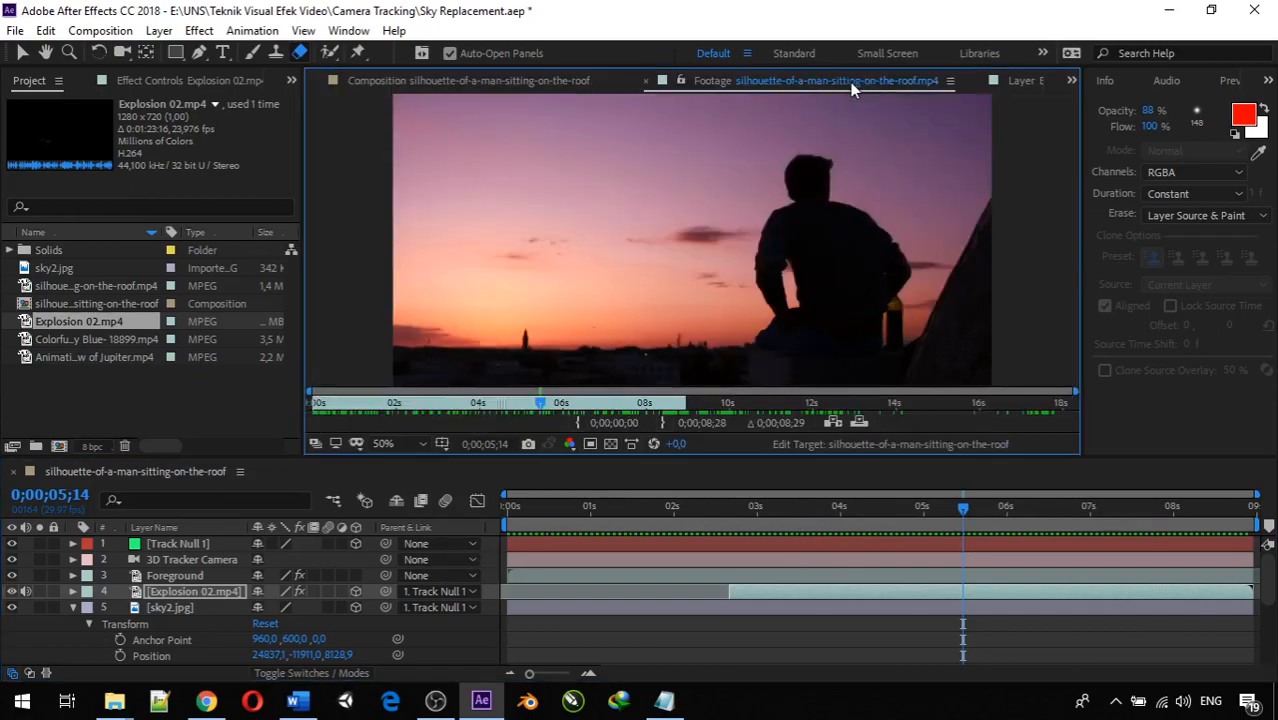
double_click(200, 594)
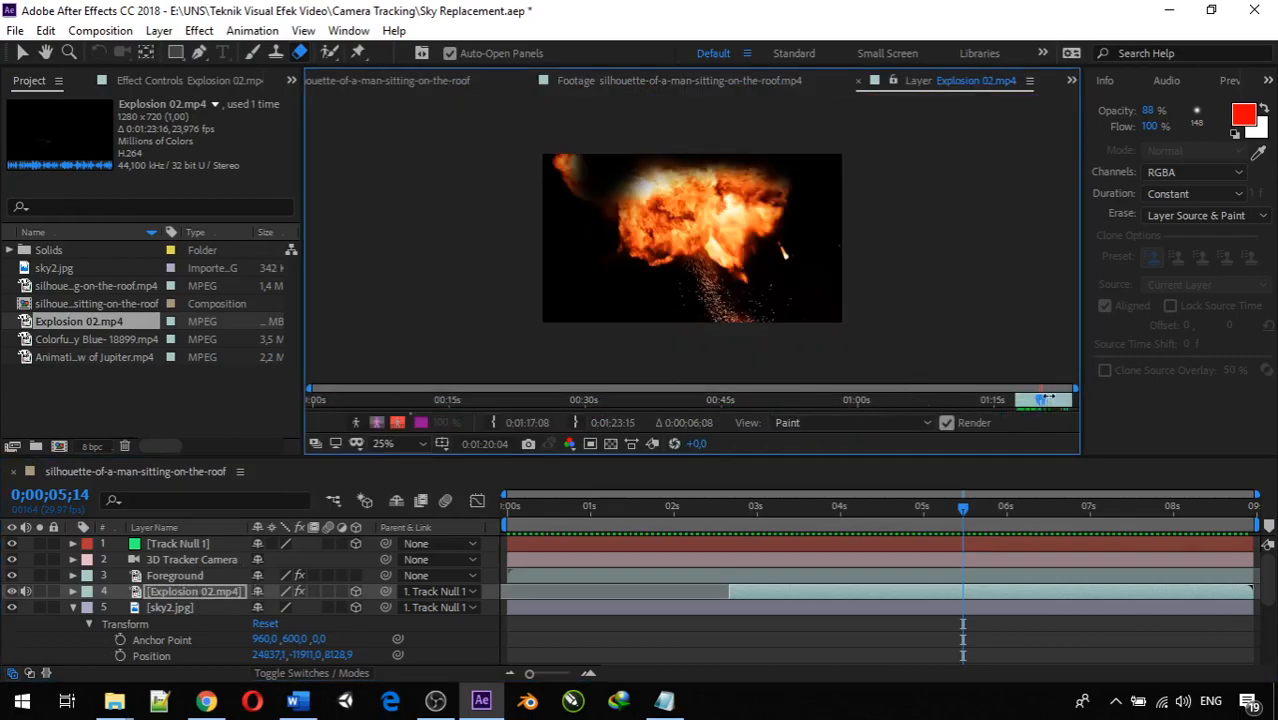
mouse_move(1041, 400)
left_mouse_down()
mouse_move(1001, 400)
mouse_move(1020, 393)
left_mouse_up()
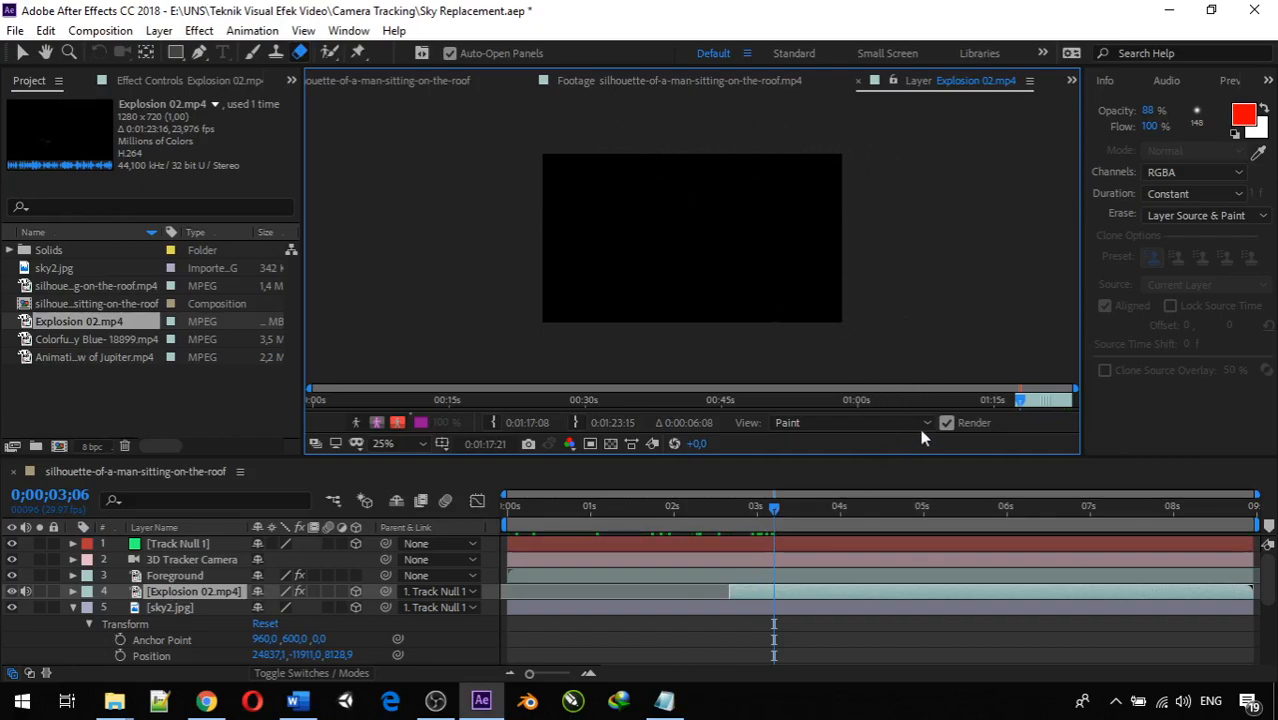
left_click_drag(1017, 402, 1073, 399)
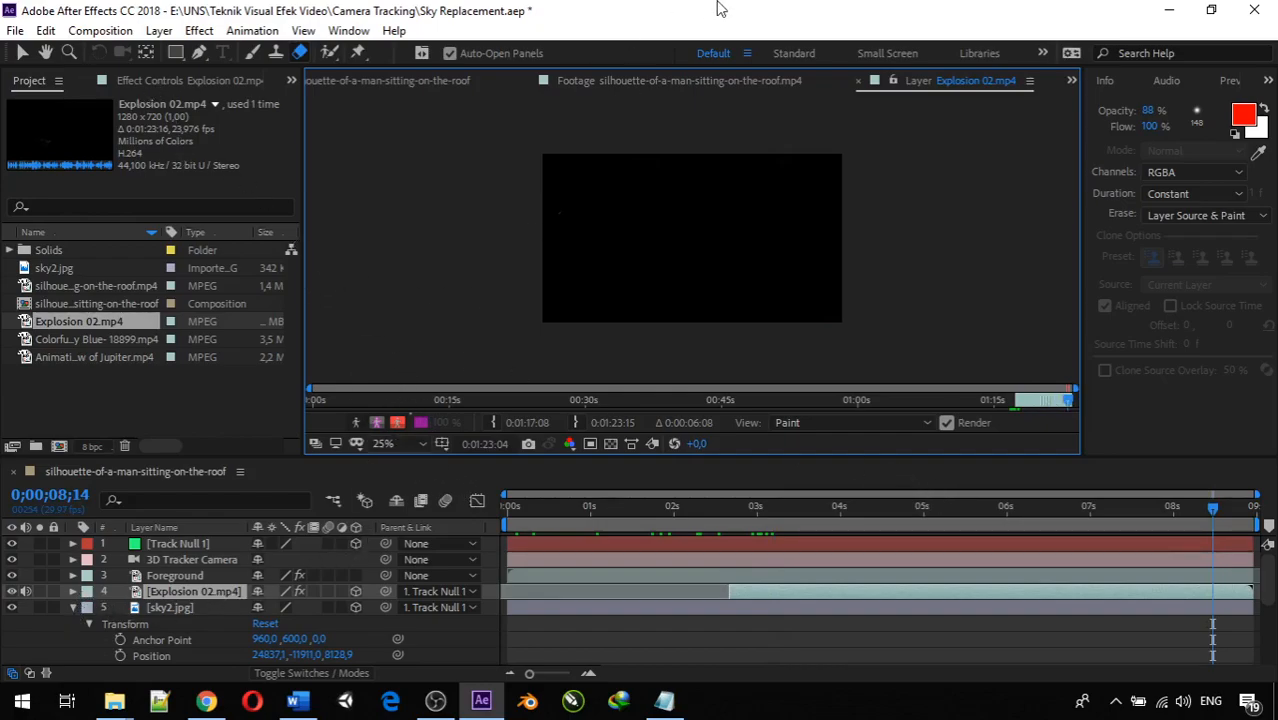
Close the layer and footage viewers, and preview the composition from 0;00;02;00
left_click(859, 83)
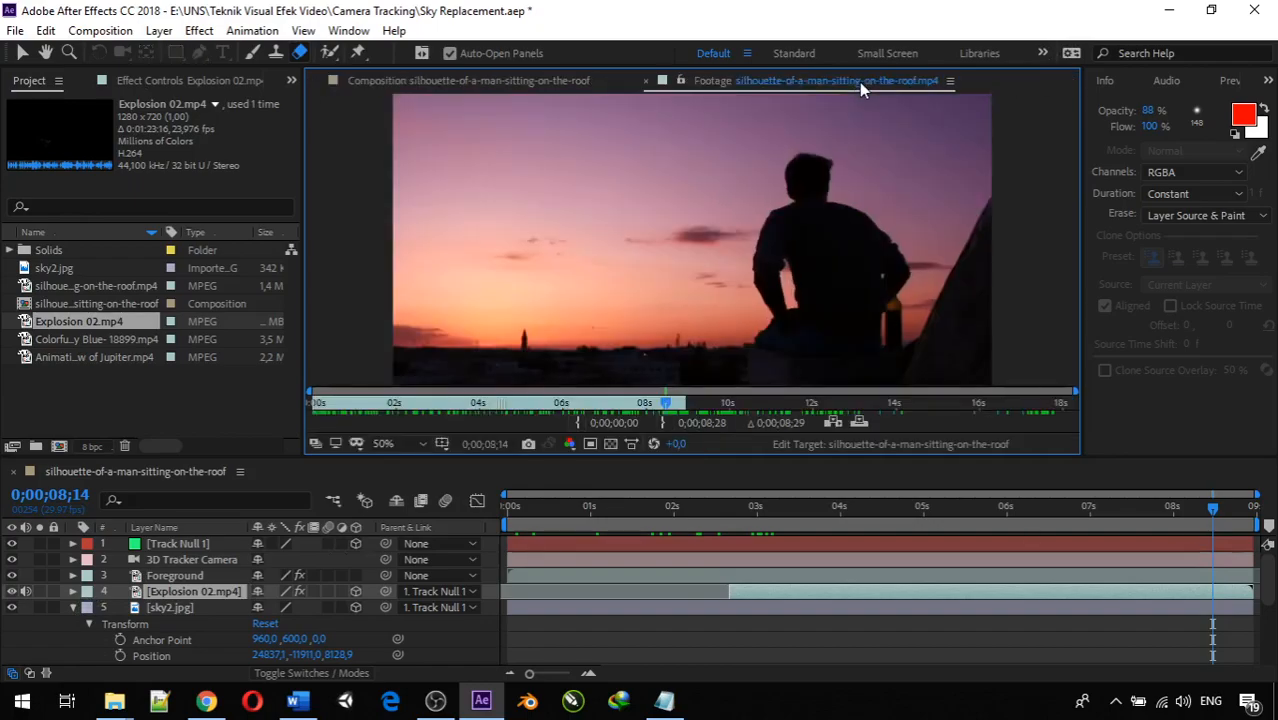
left_click(644, 79)
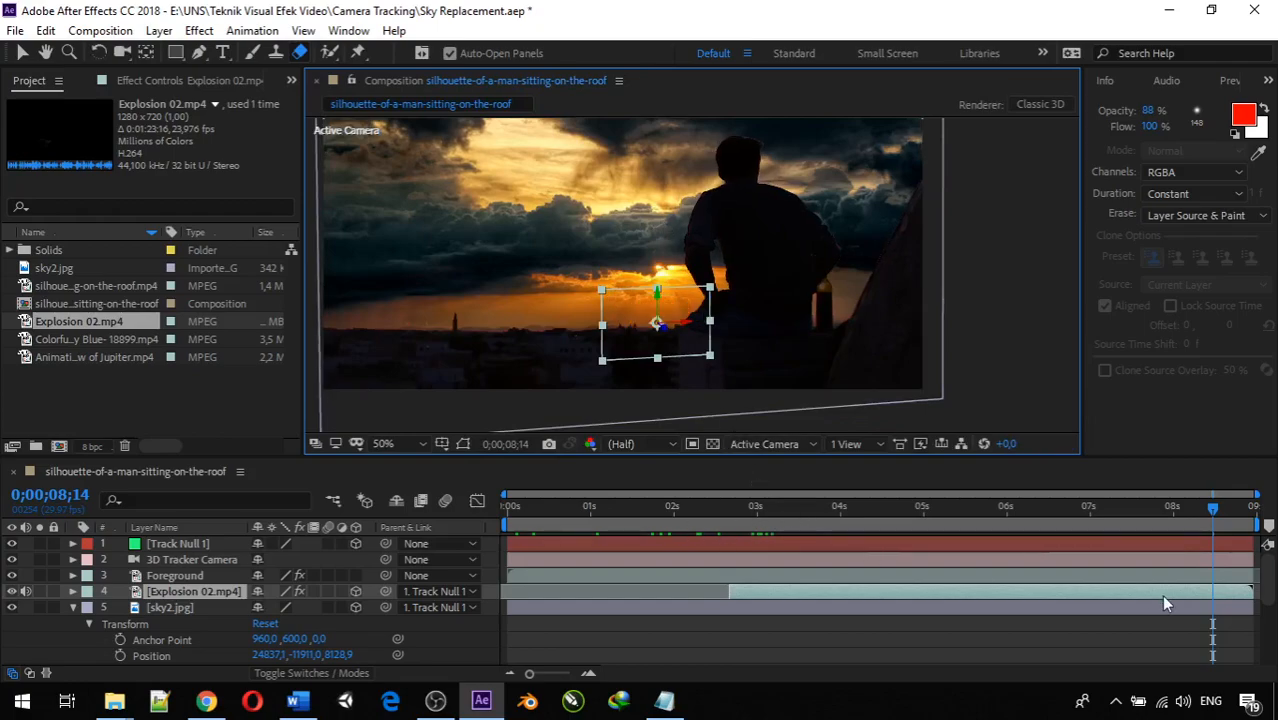
left_click_drag(1213, 508, 669, 518)
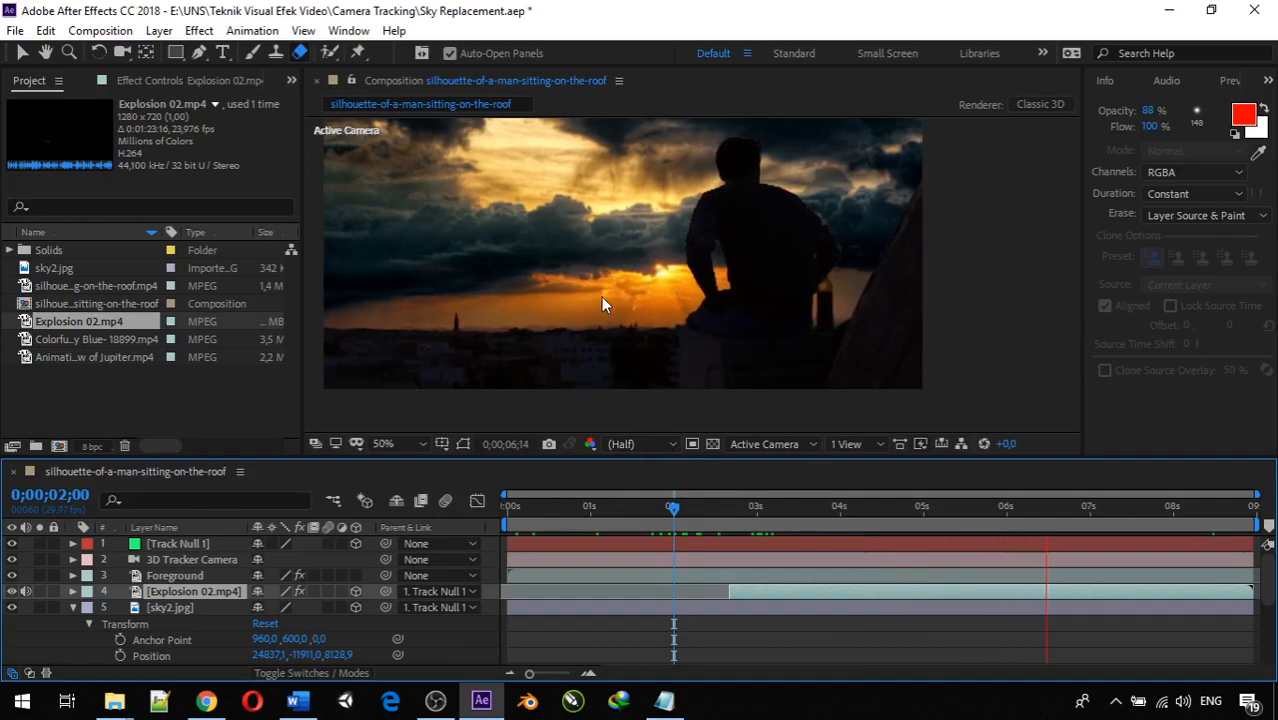
key("space")
Deselect all layers and collapse the sky2.jpg layer's properties
key("comma")
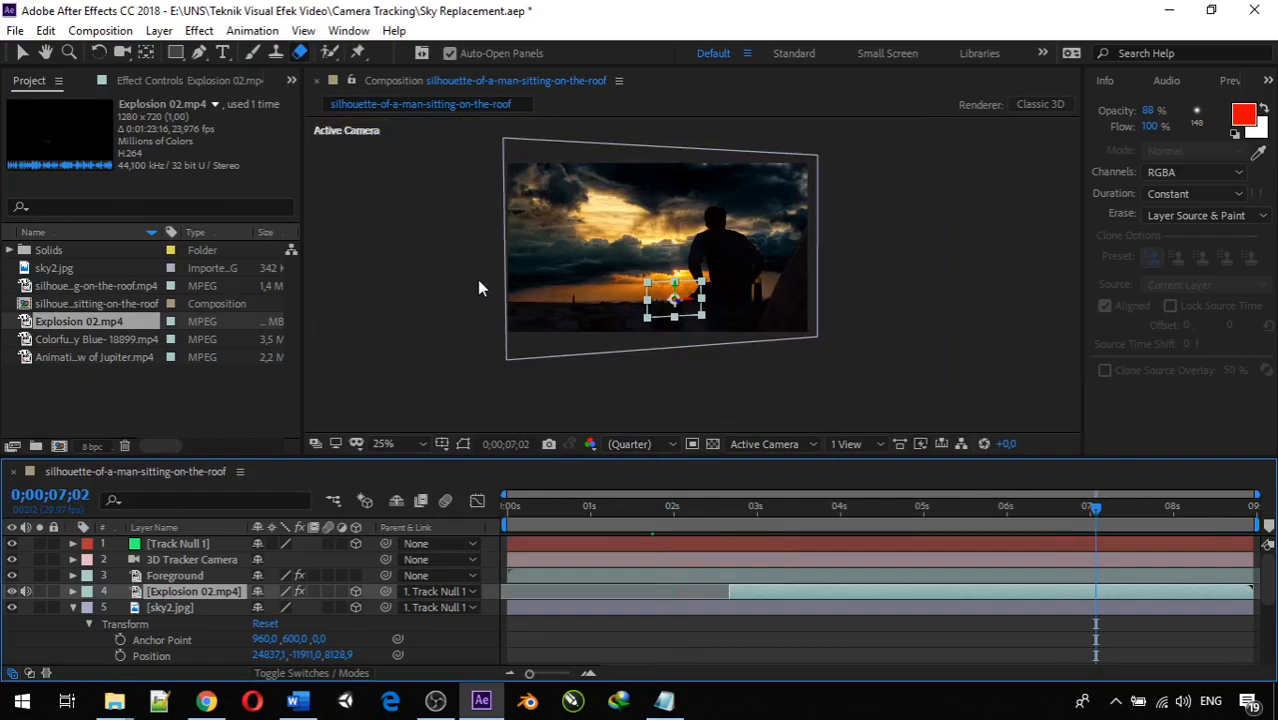
key("period")
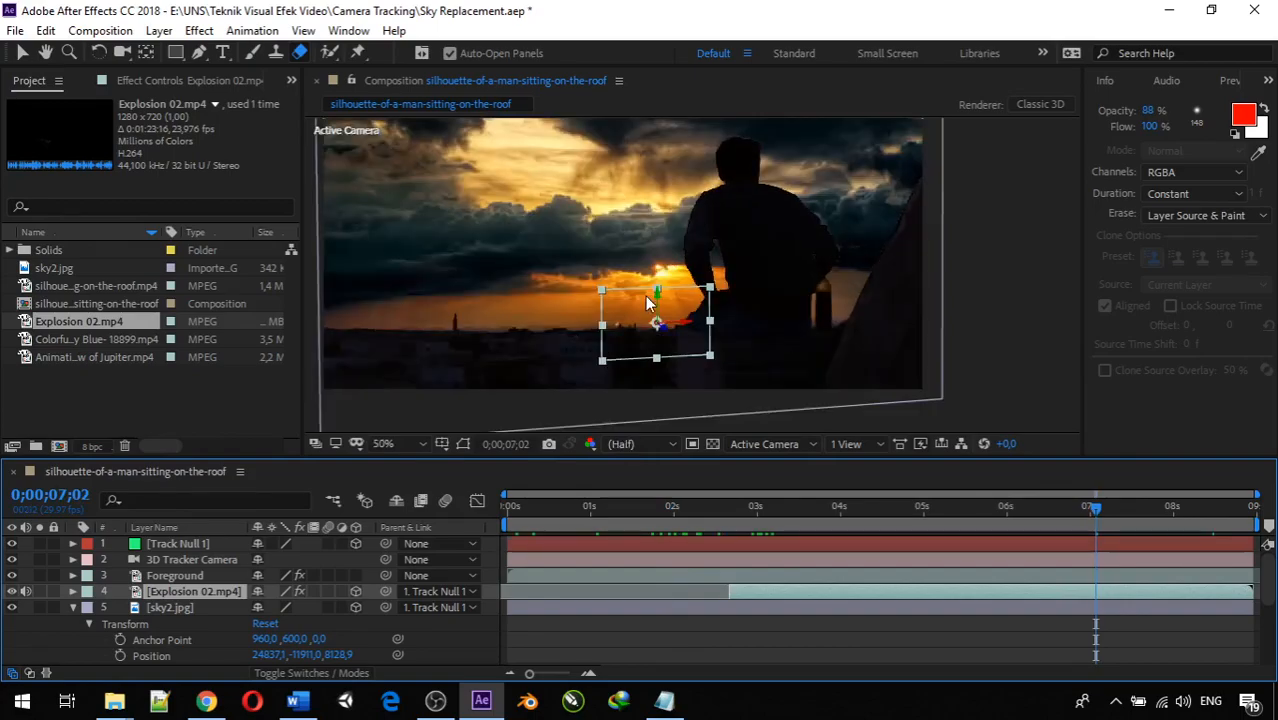
left_click(1005, 281)
key("comma")
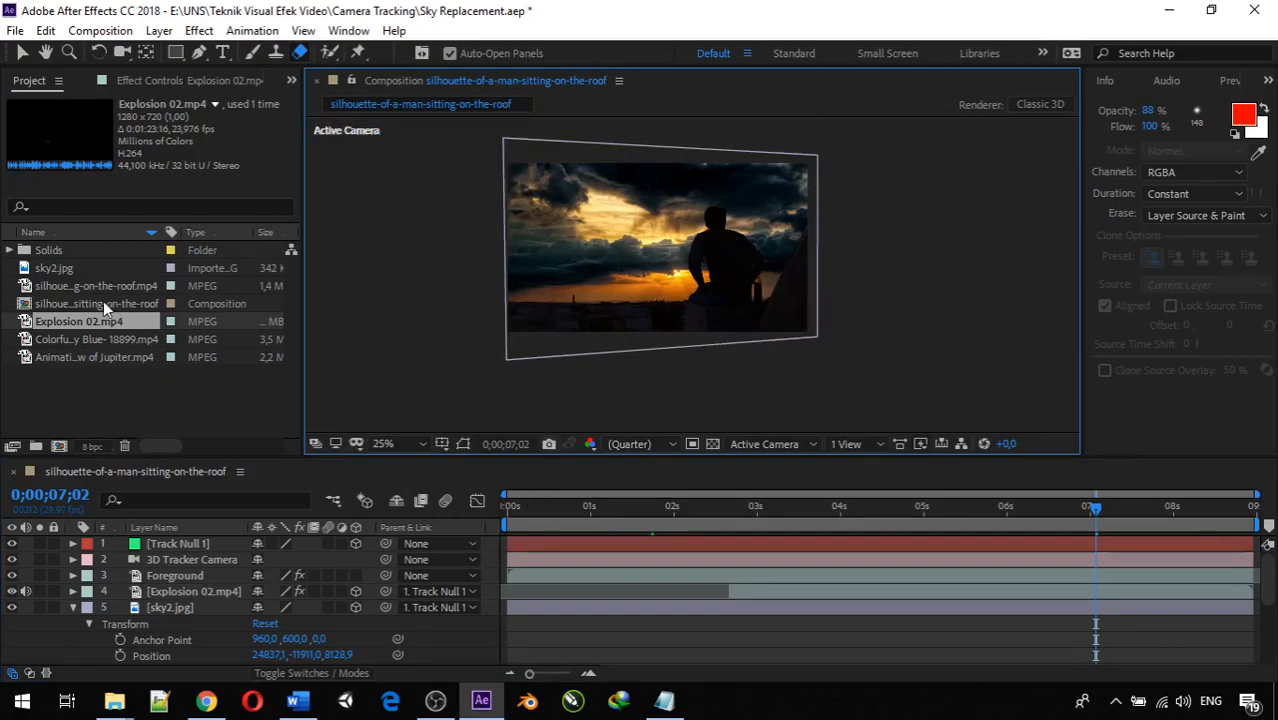
left_click(75, 607)
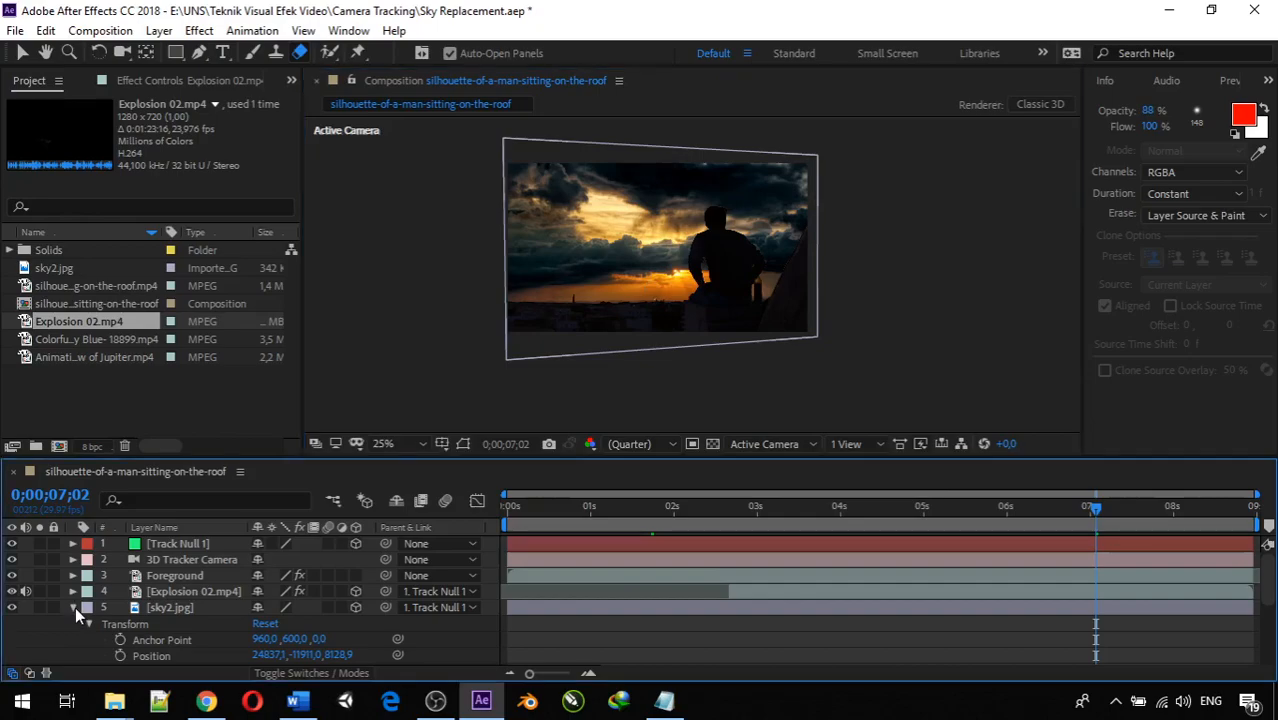
left_click(75, 607)
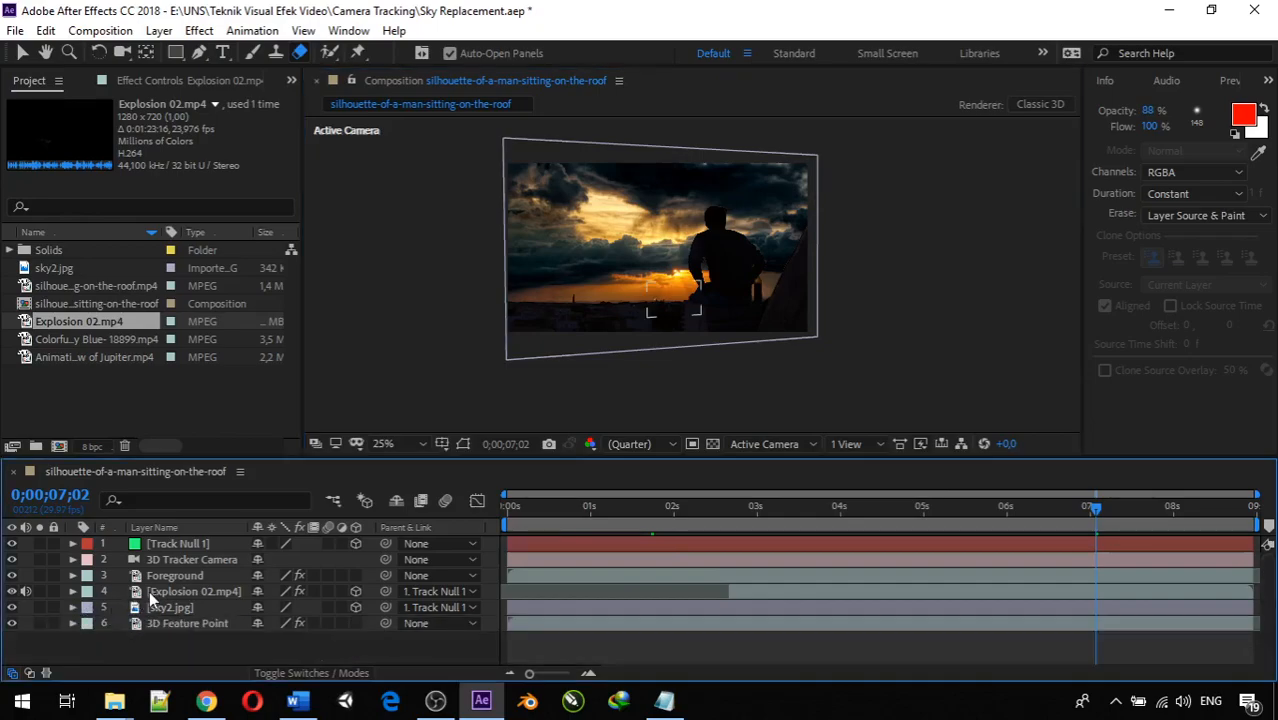
Hide the sky2.jpg layer and the 3D Feature Point layer
left_click(12, 608)
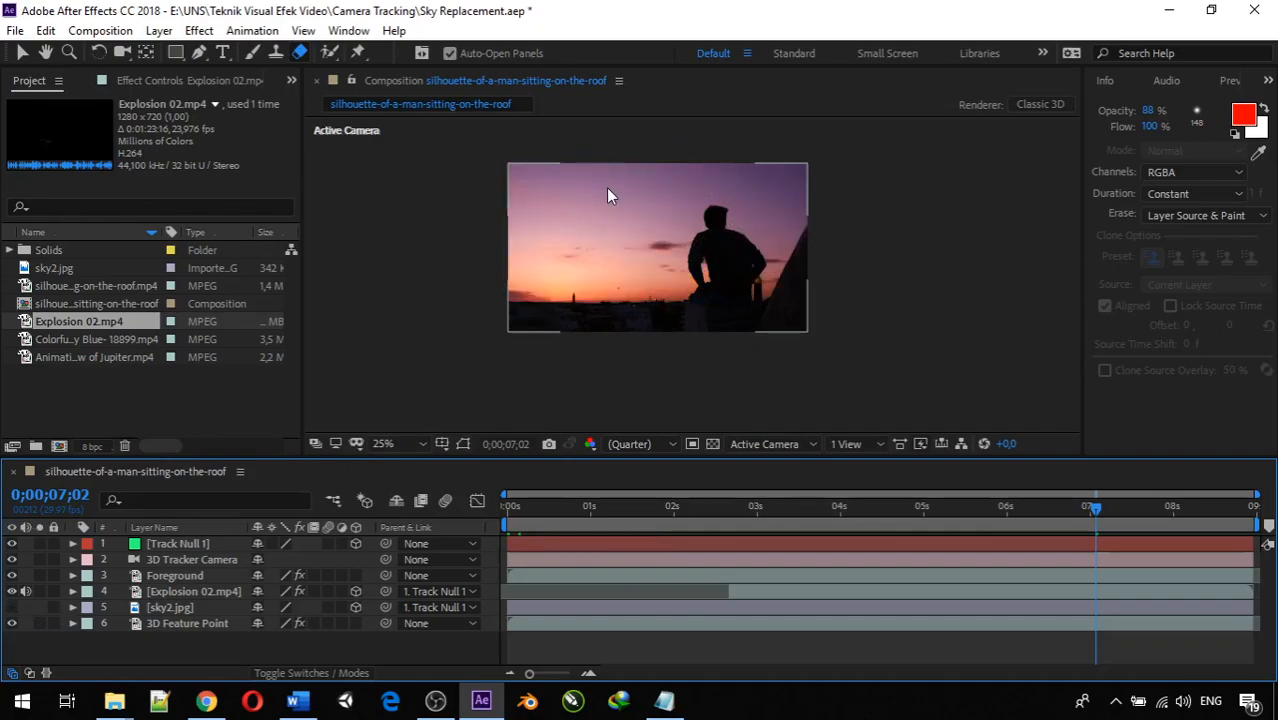
left_click(12, 624)
left_click(11, 625)
left_click(11, 625)
left_click(11, 625)
left_click(11, 625)
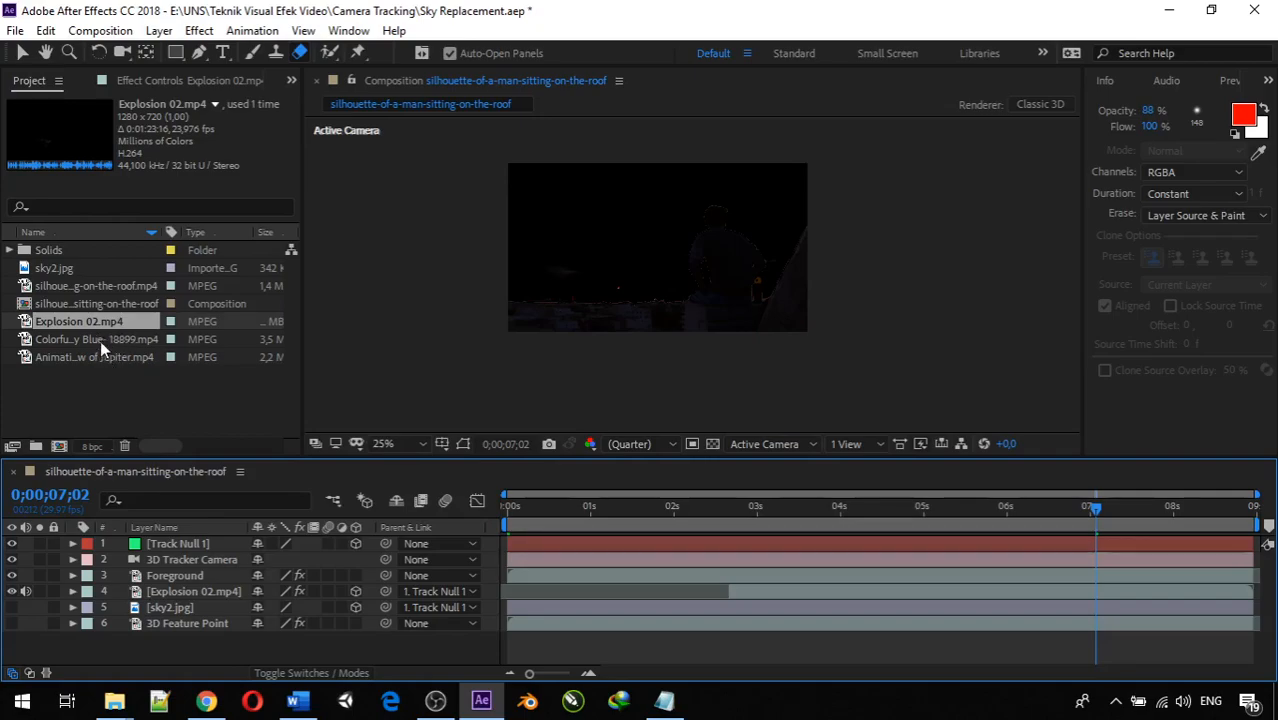
Add the Colorful Galaxy clip between the Explosion 02.mp4 and sky2.jpg layers, and preview it from 0;00;00;00
left_click_drag(97, 341, 42, 604)
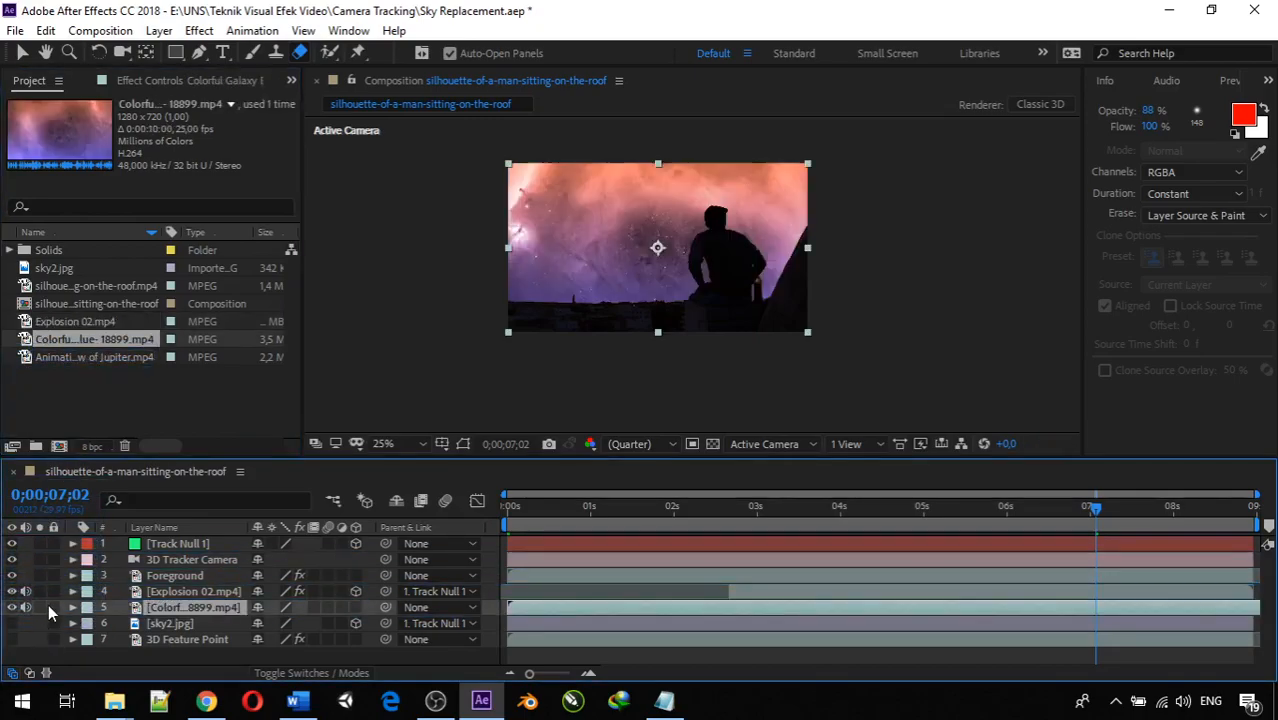
left_click_drag(1098, 509, 493, 548)
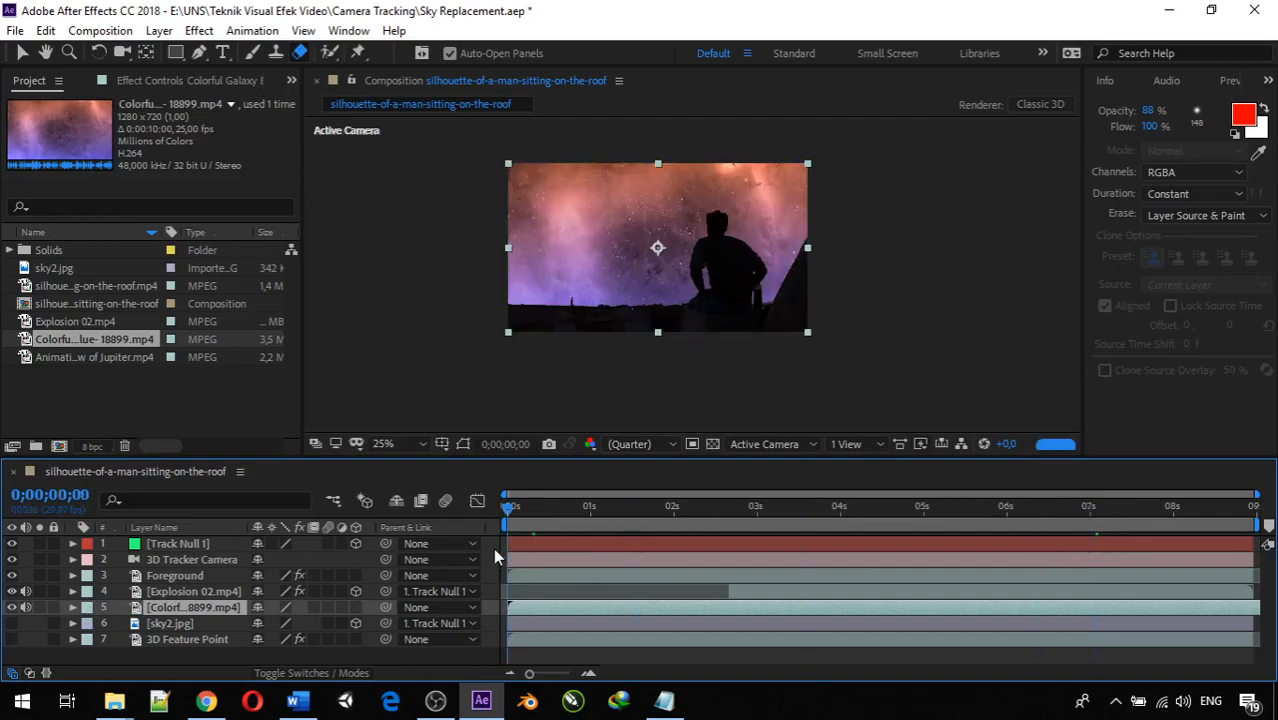
key("space")
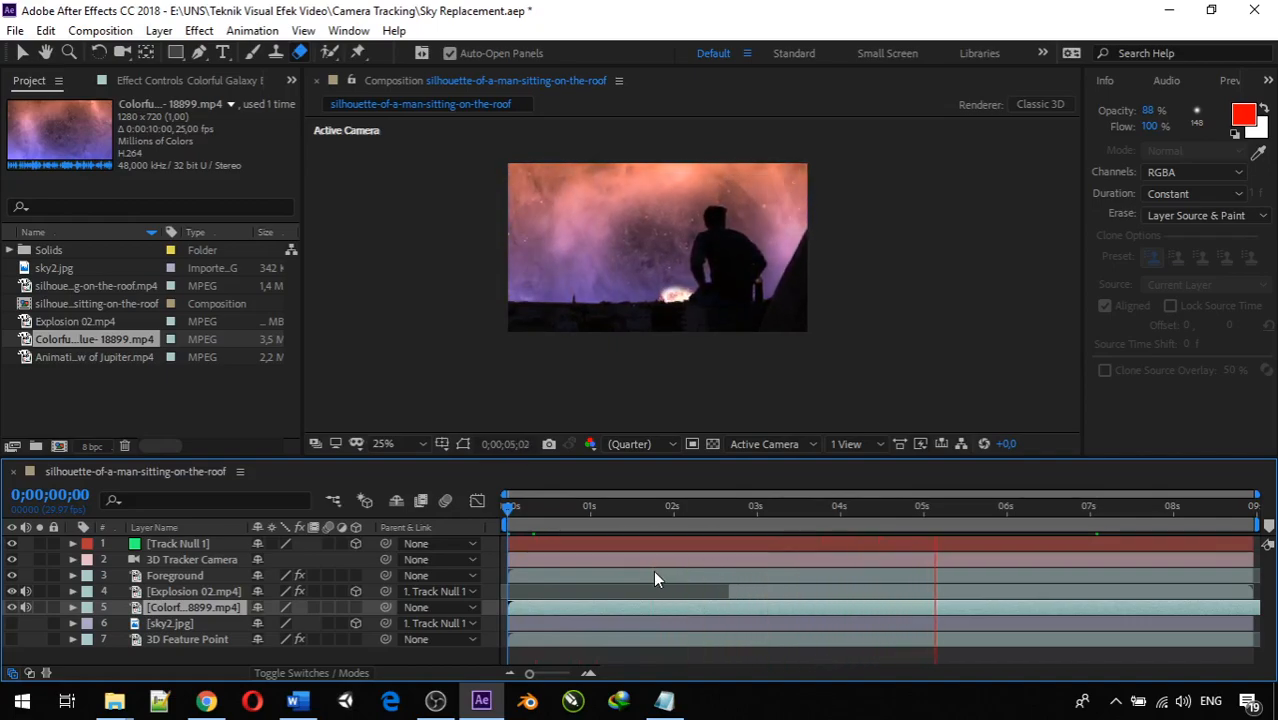
key("space")
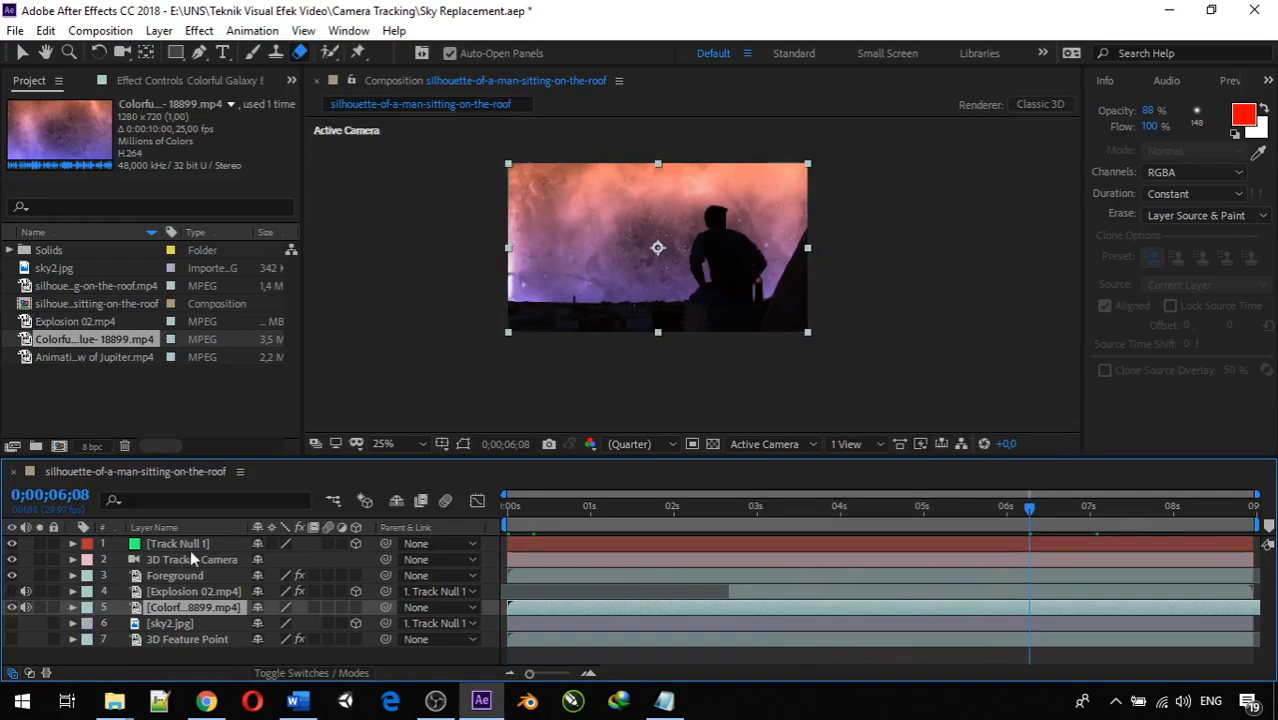
Preview the galaxy sky without the explosion from 0;00;00;00
left_click_drag(1015, 510, 510, 506)
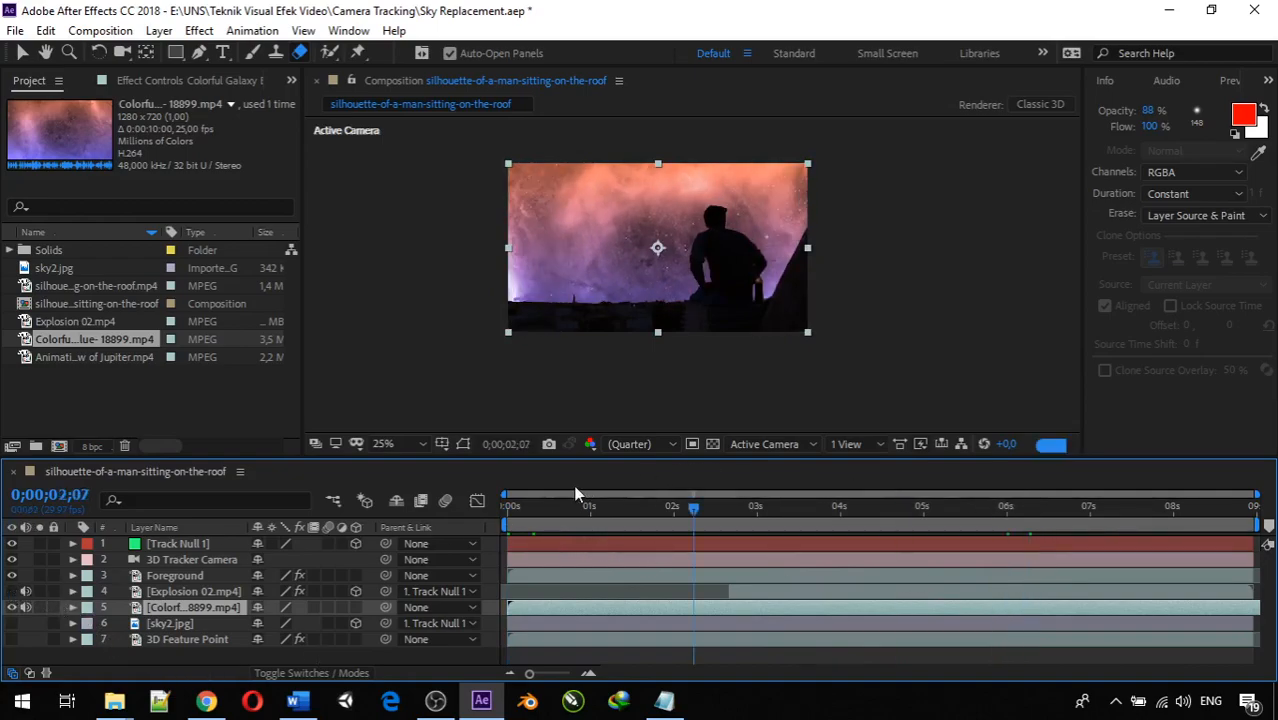
key("space")
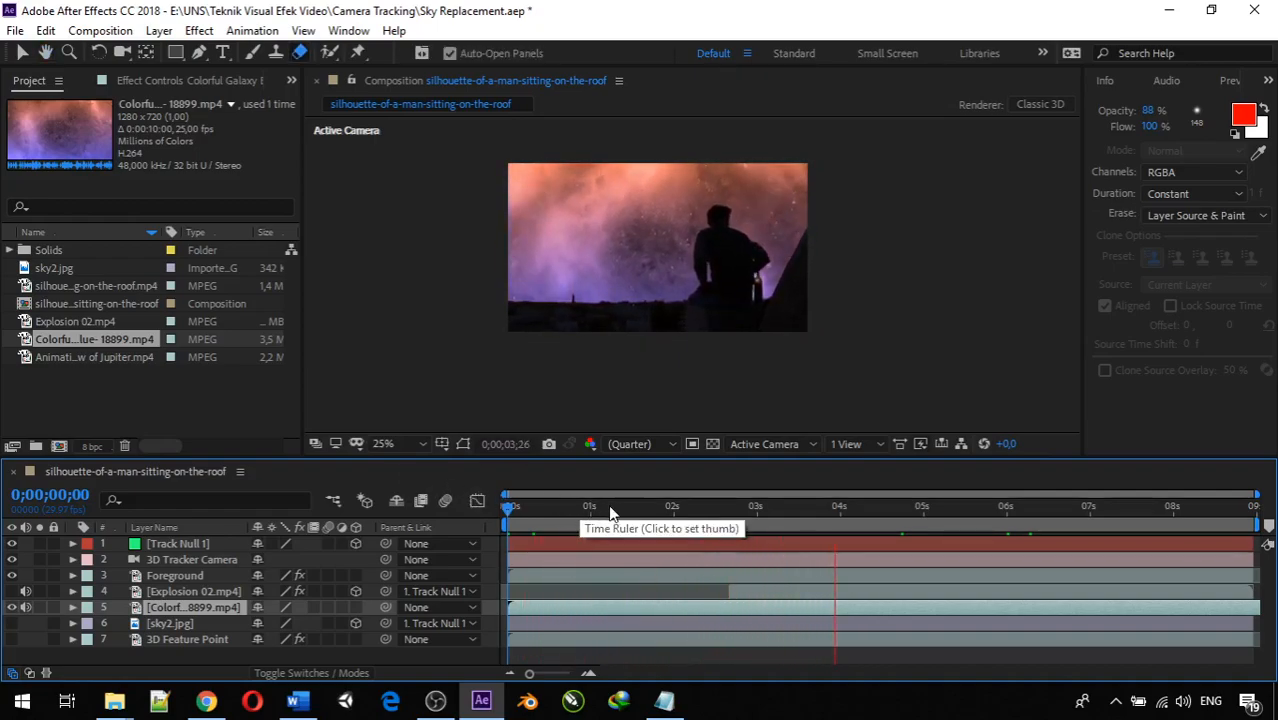
left_click(932, 531)
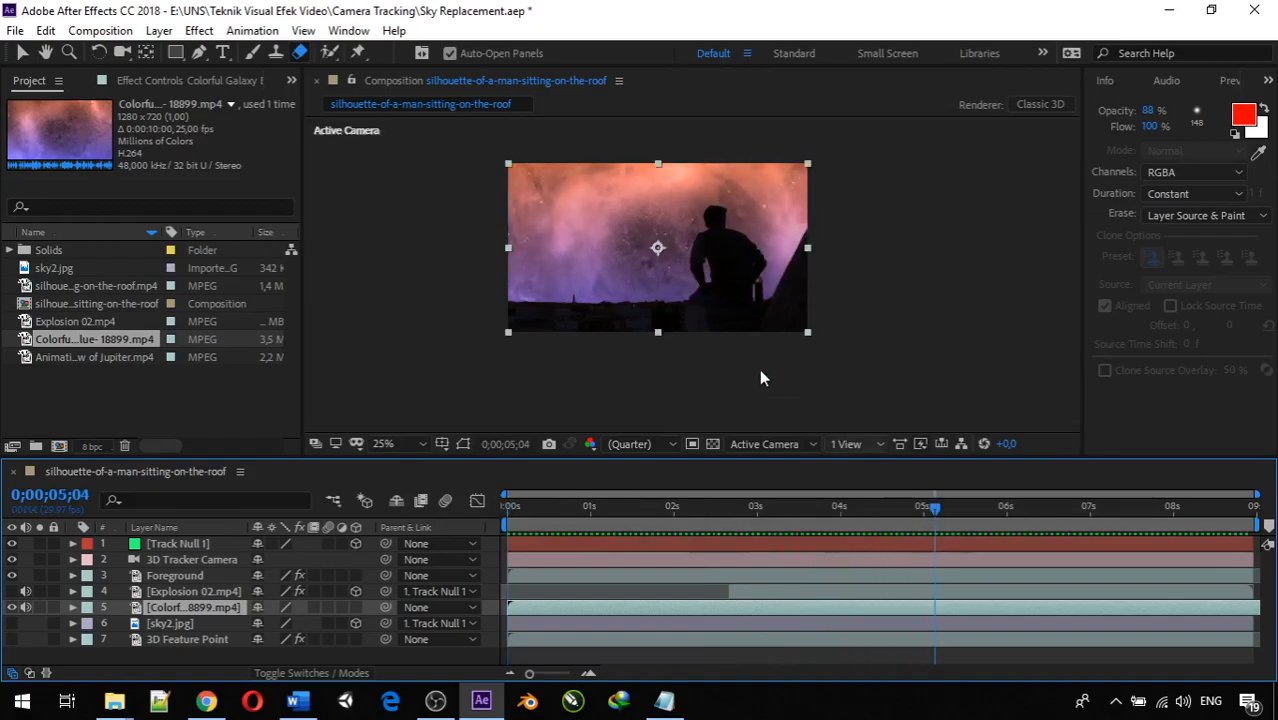
Parent the Colorful Galaxy layer to Track Null 1 and turn it into a 3D layer
scroll(726, 307, "up", 2)
scroll(686, 362, "down", 2)
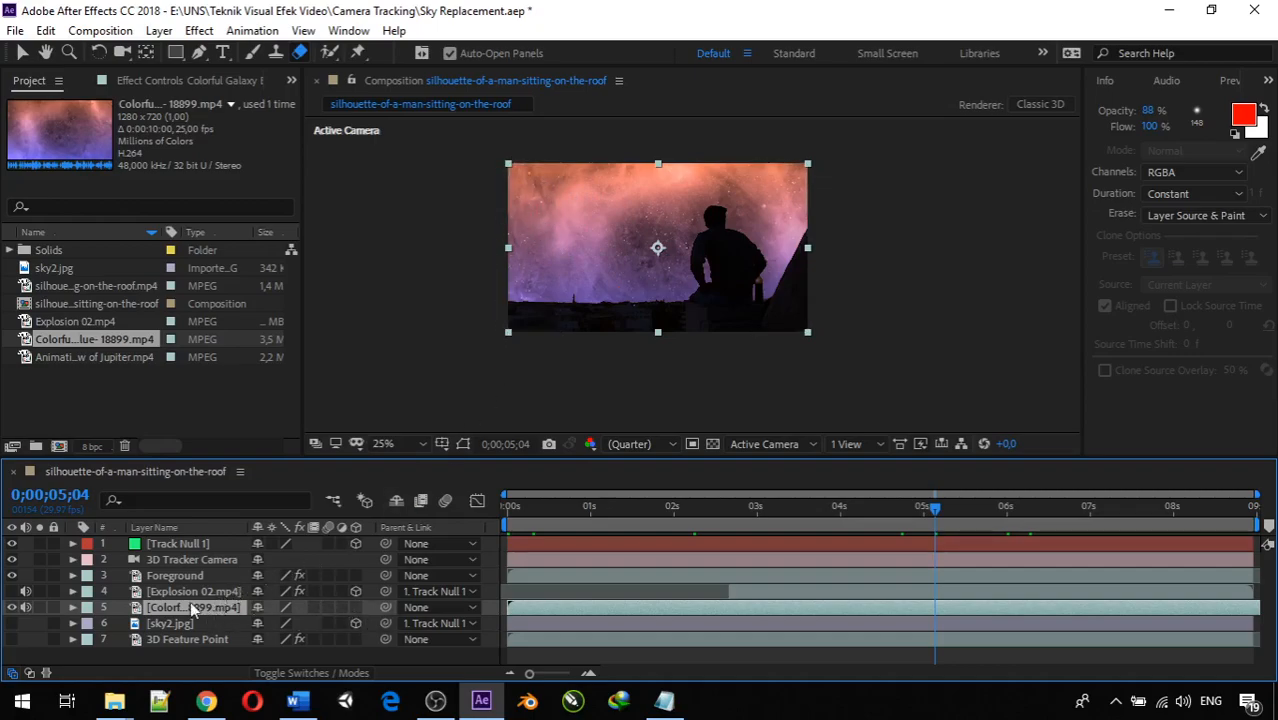
left_click(156, 626)
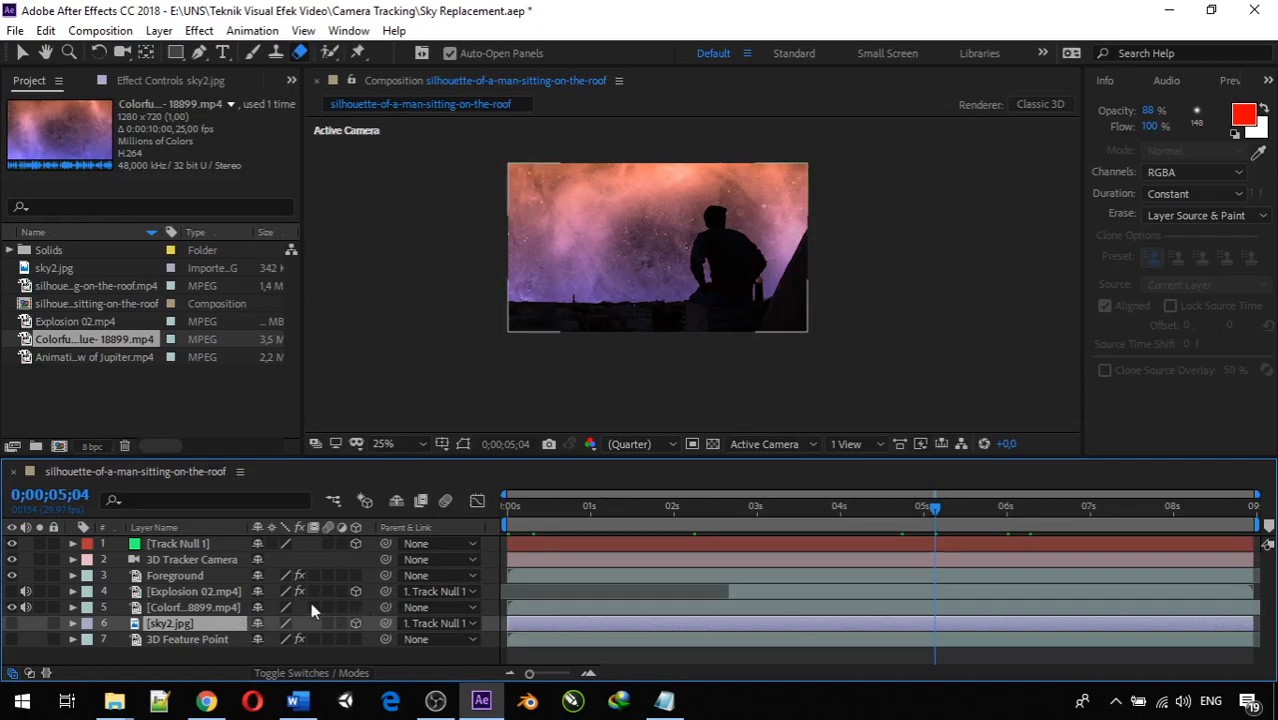
left_click(206, 607)
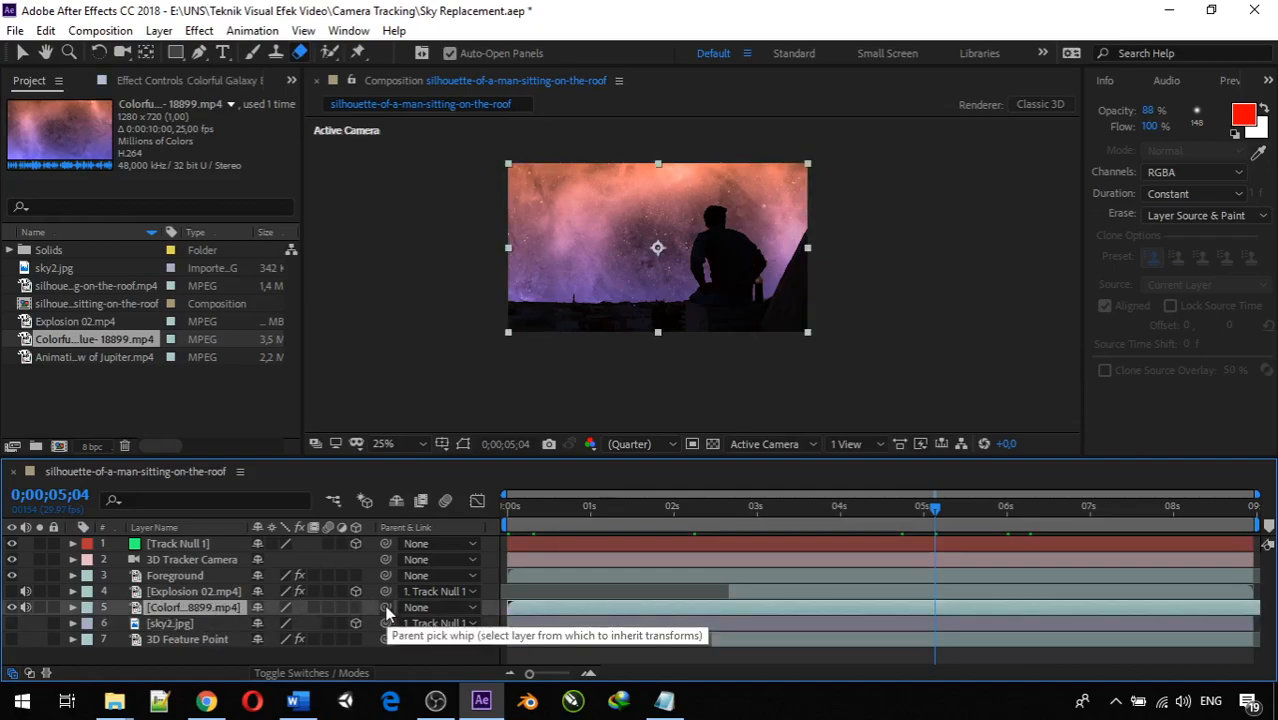
mouse_move(384, 608)
left_mouse_down()
mouse_move(165, 580)
mouse_move(141, 545)
left_mouse_up()
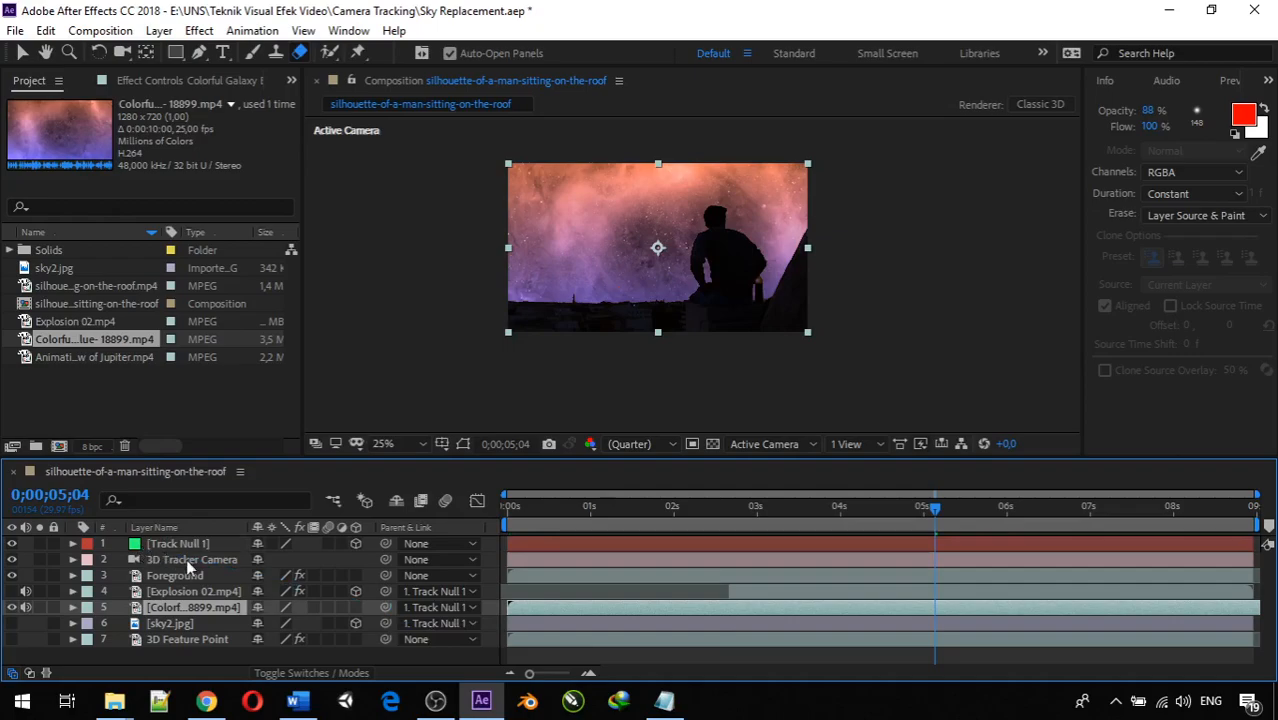
left_click(356, 607)
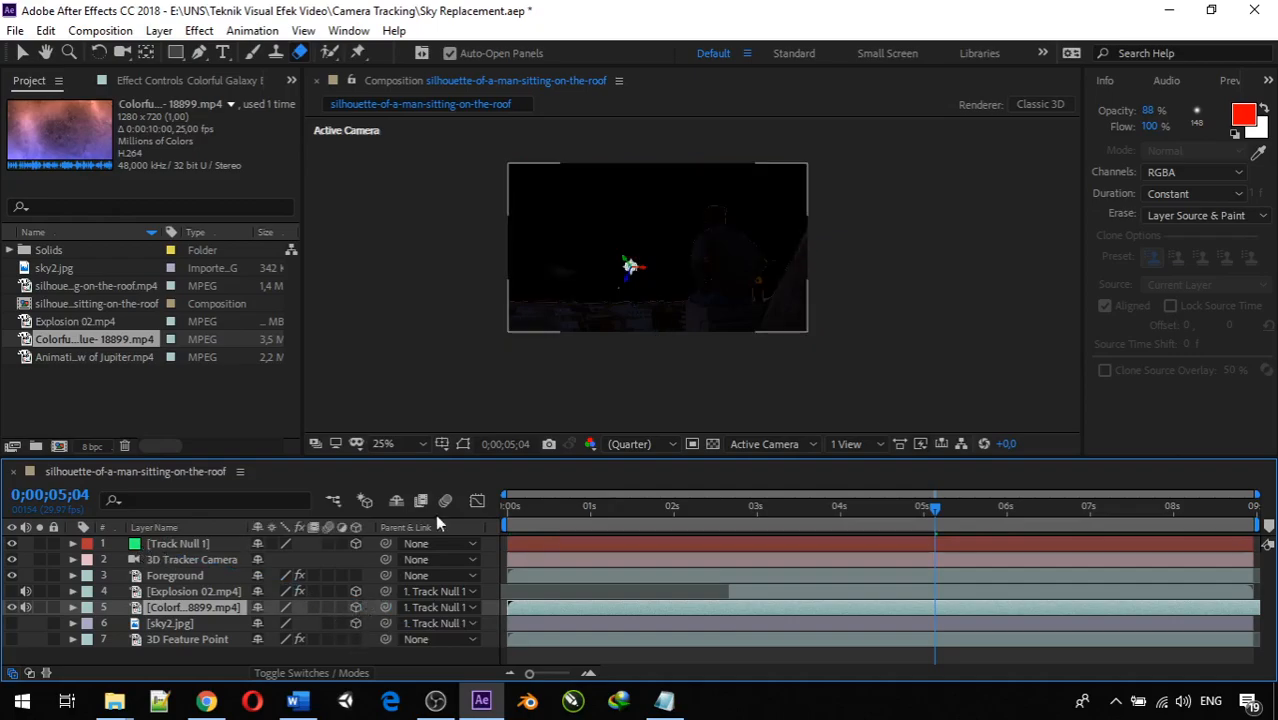
Copy the sky2.jpg layer's Position (24837,1, -11911,0, 8128,9) onto the Colorful Galaxy layer's Position
left_click(72, 607)
scroll(78, 612, "down", 1)
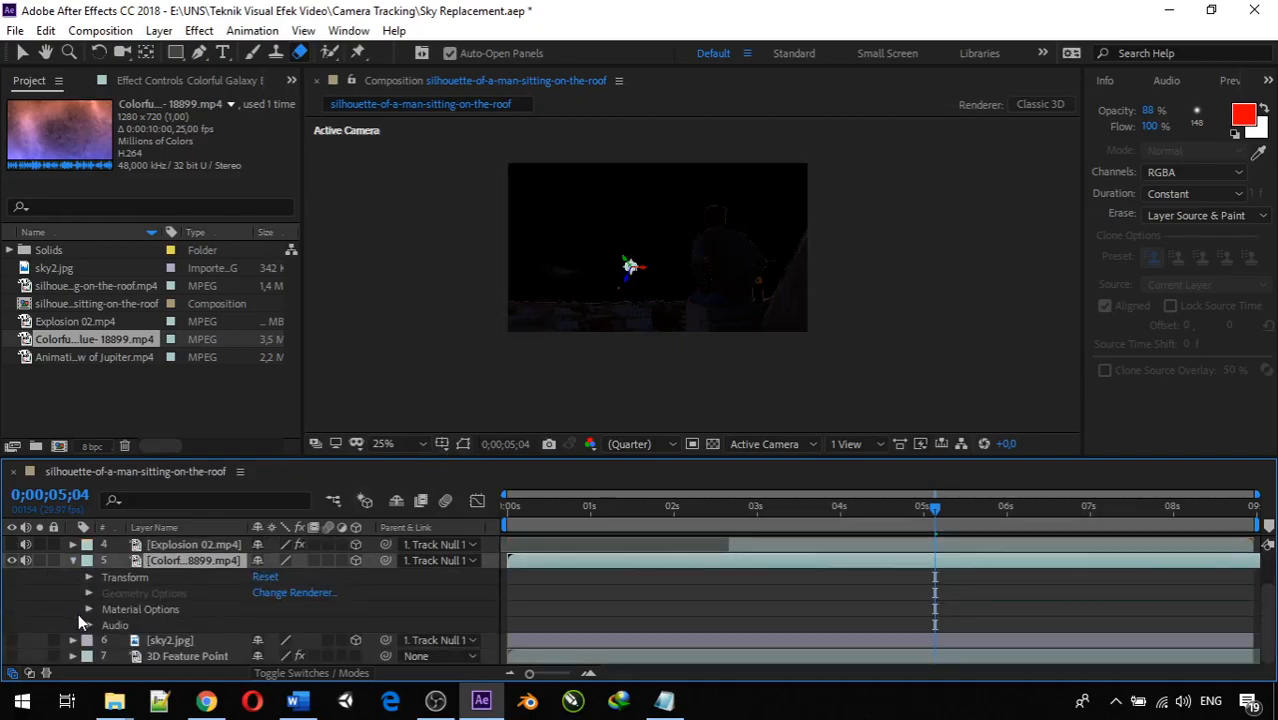
left_click(73, 640)
scroll(100, 628, "down", 2)
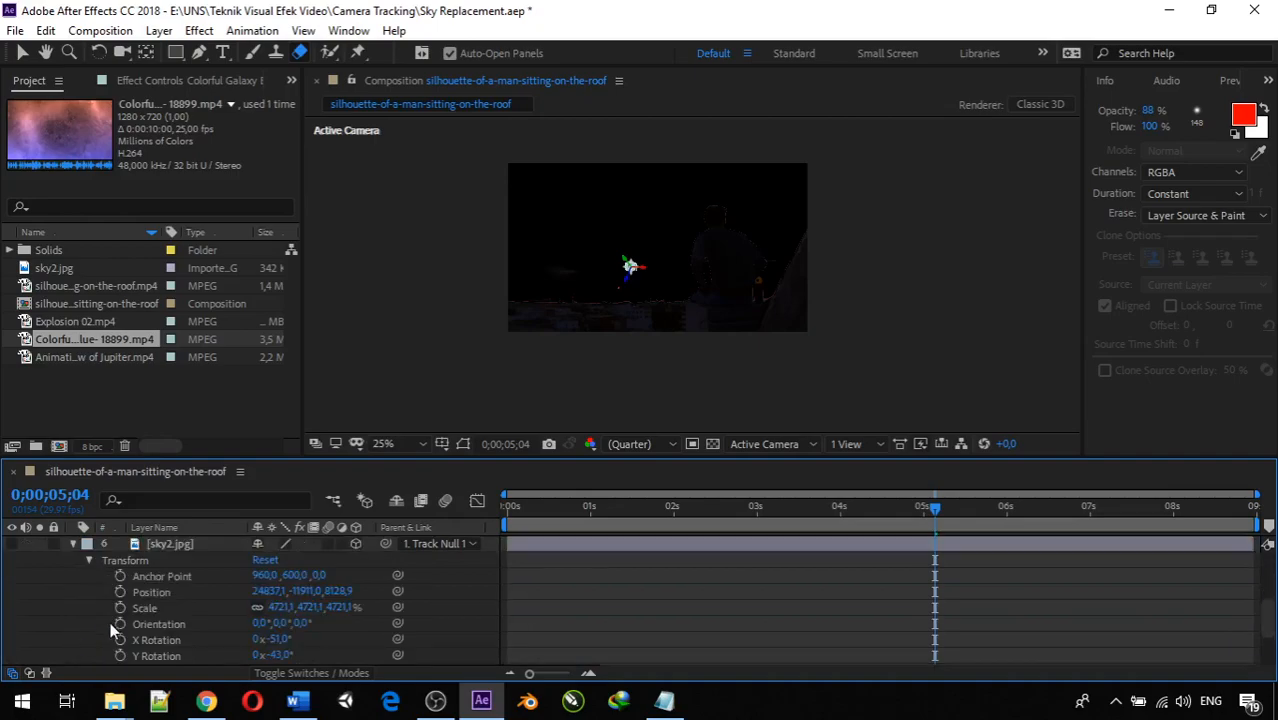
left_click(194, 592)
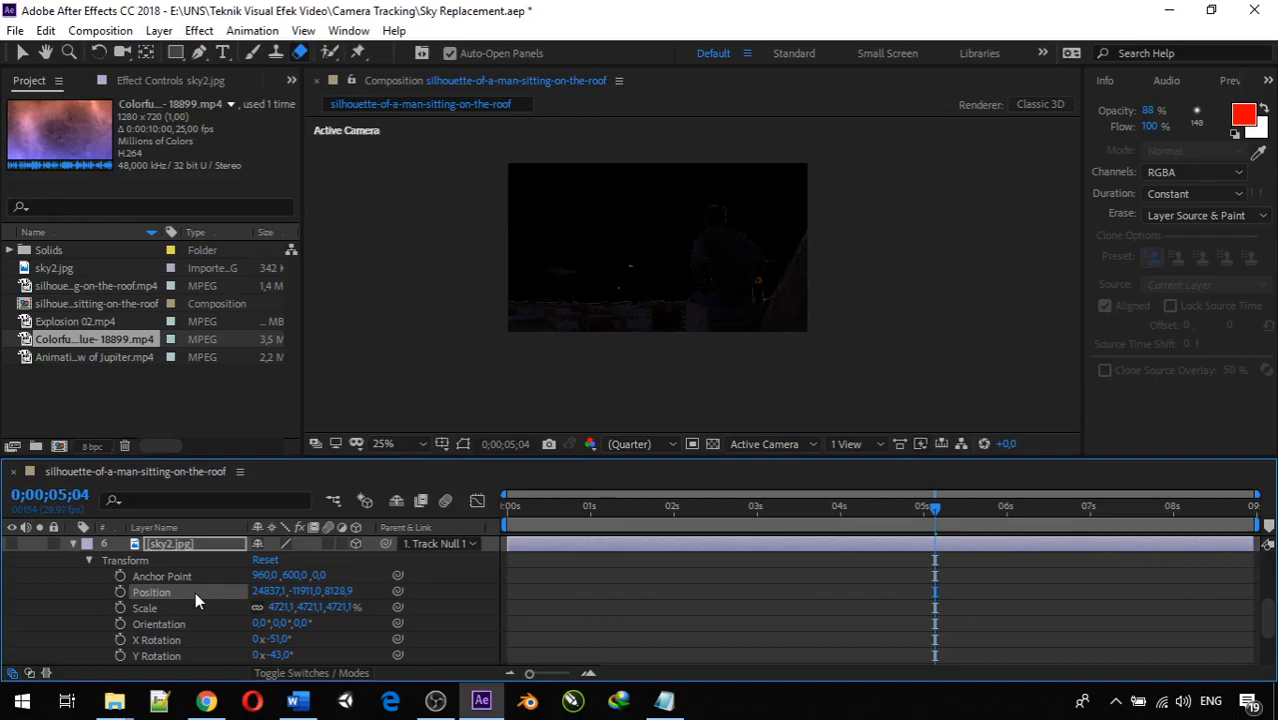
scroll(195, 592, "up", 1)
scroll(195, 592, "up", 1)
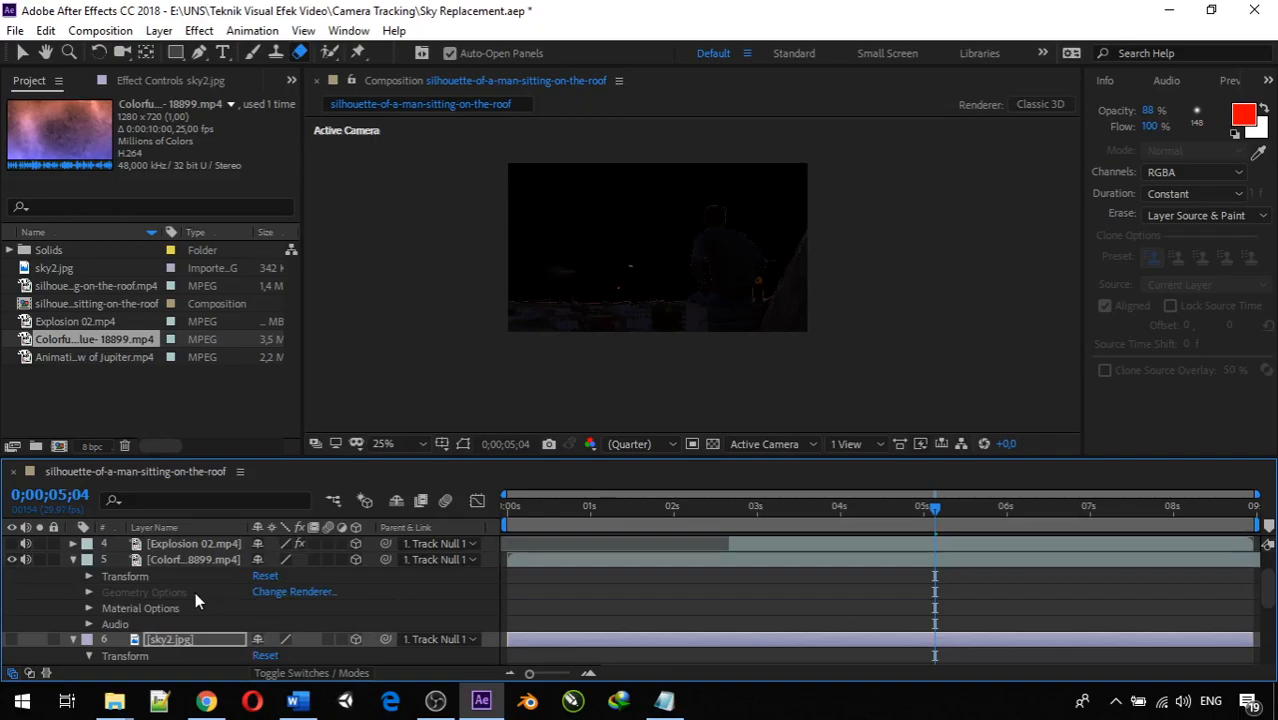
left_click(89, 576)
scroll(94, 576, "down", 1)
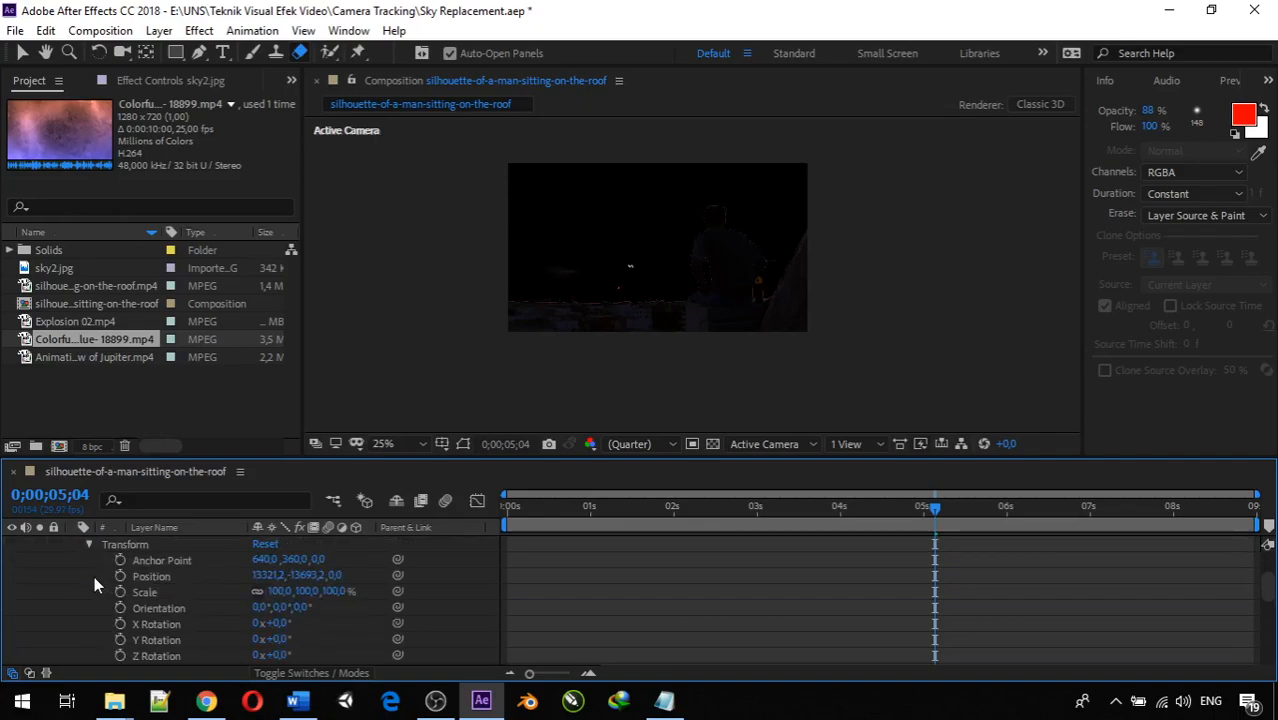
left_click(154, 575)
key("ctrl+v")
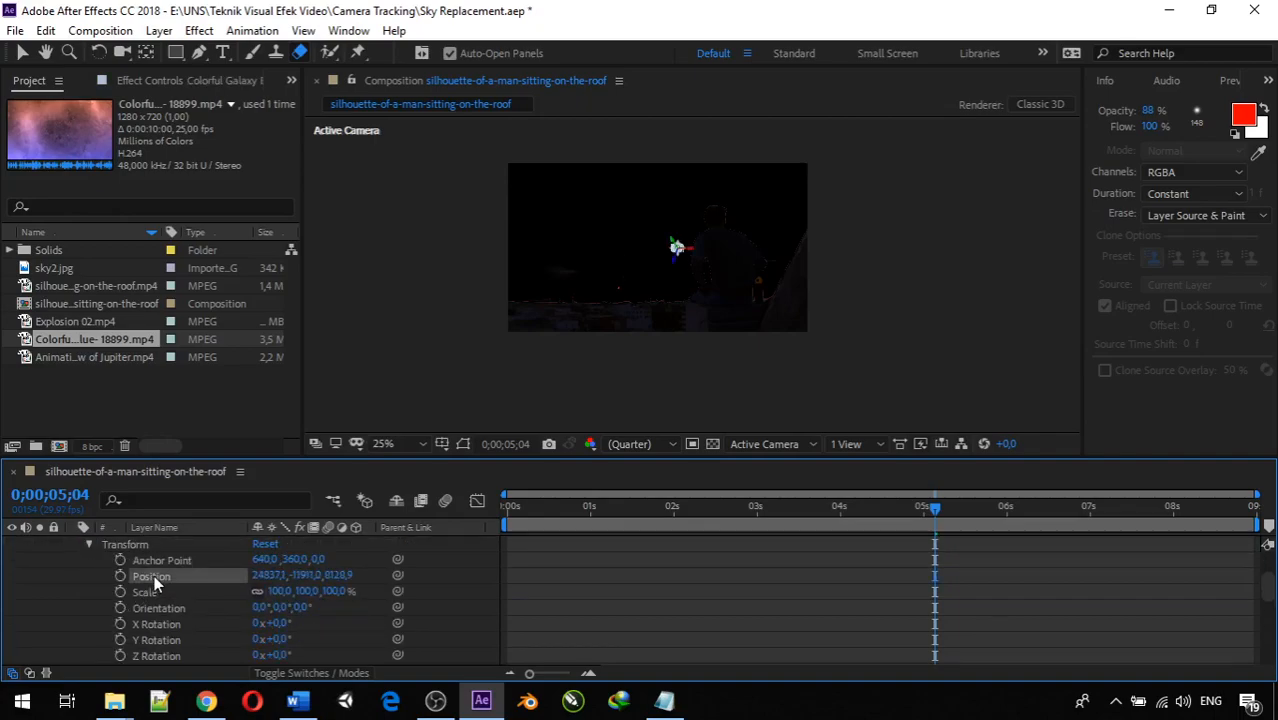
Copy the sky2.jpg layer's Scale of 4721,1% onto the Colorful Galaxy layer's Scale
scroll(152, 578, "down", 5)
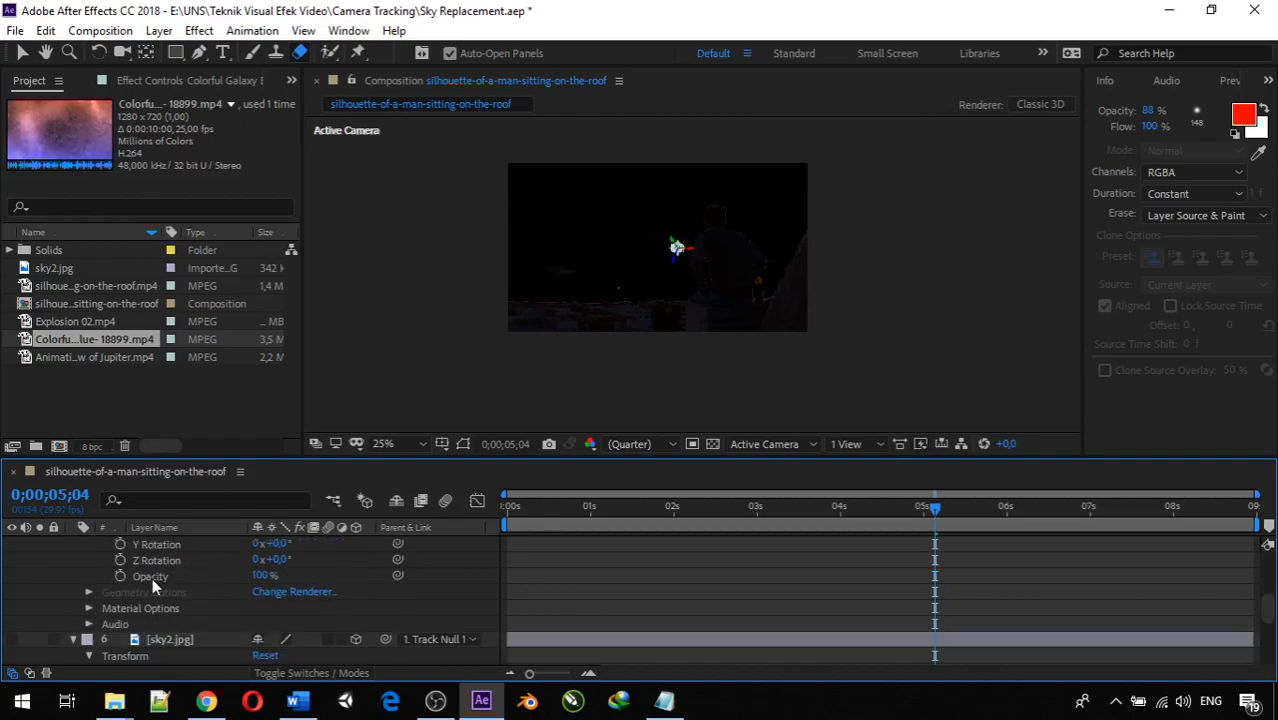
scroll(152, 578, "down", 3)
left_click(165, 605)
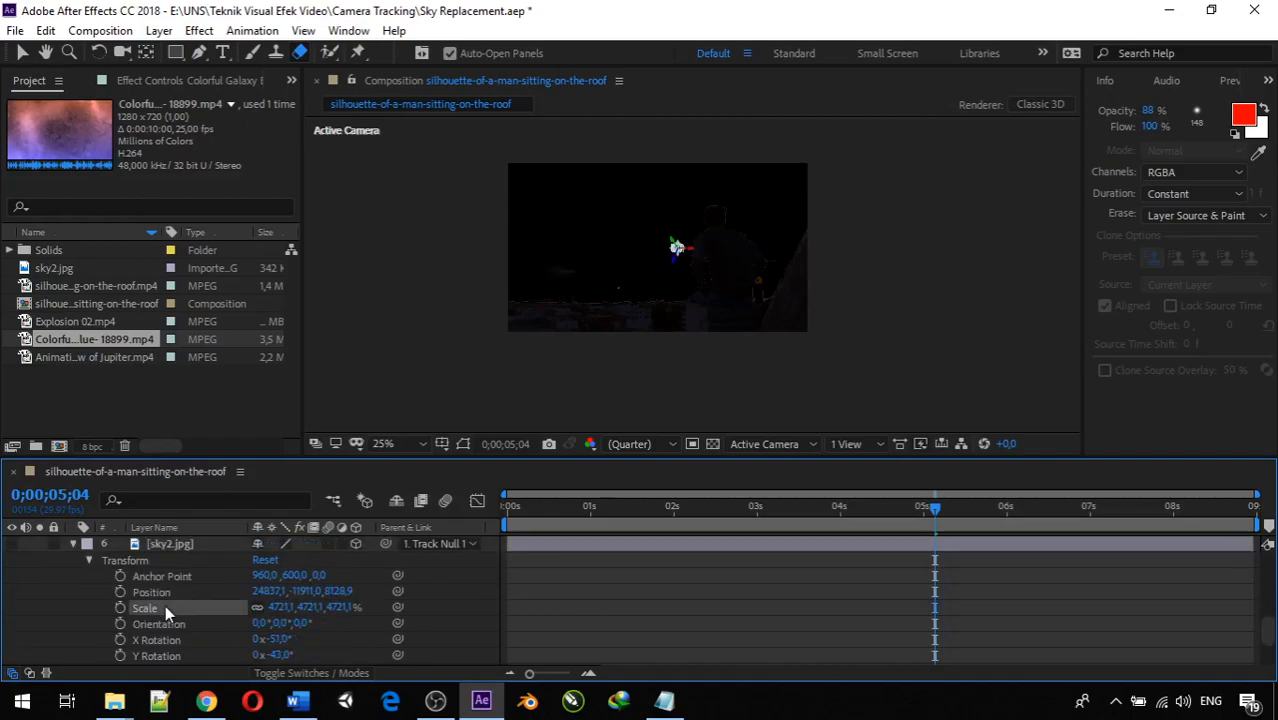
scroll(170, 605, "up", 2)
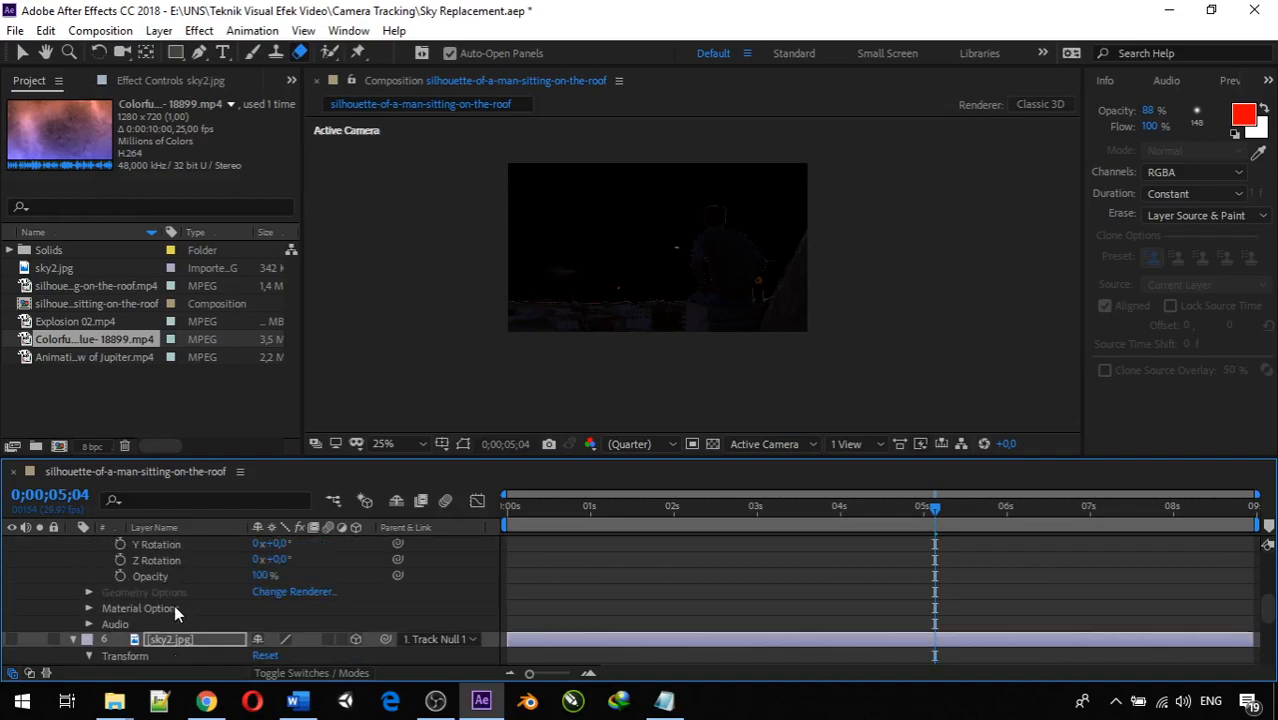
scroll(174, 605, "up", 1)
scroll(174, 605, "down", 2)
scroll(174, 605, "up", 2)
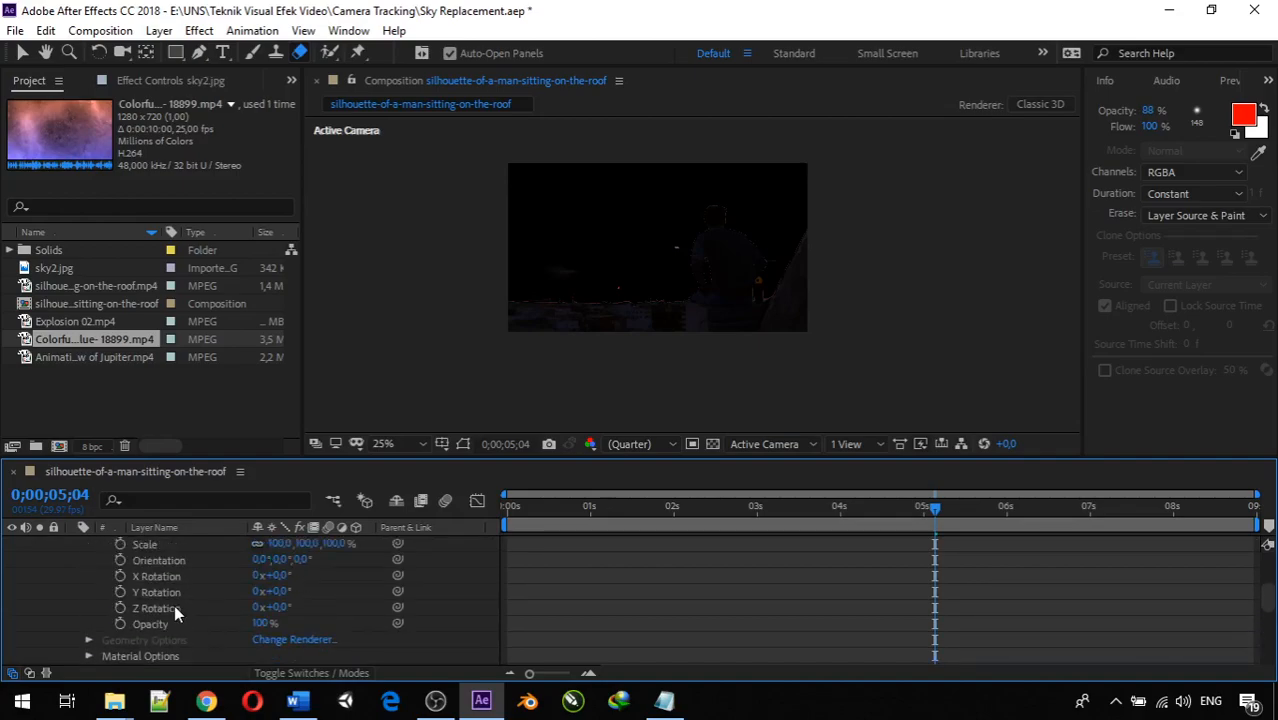
left_click(148, 544)
key("ctrl+v")
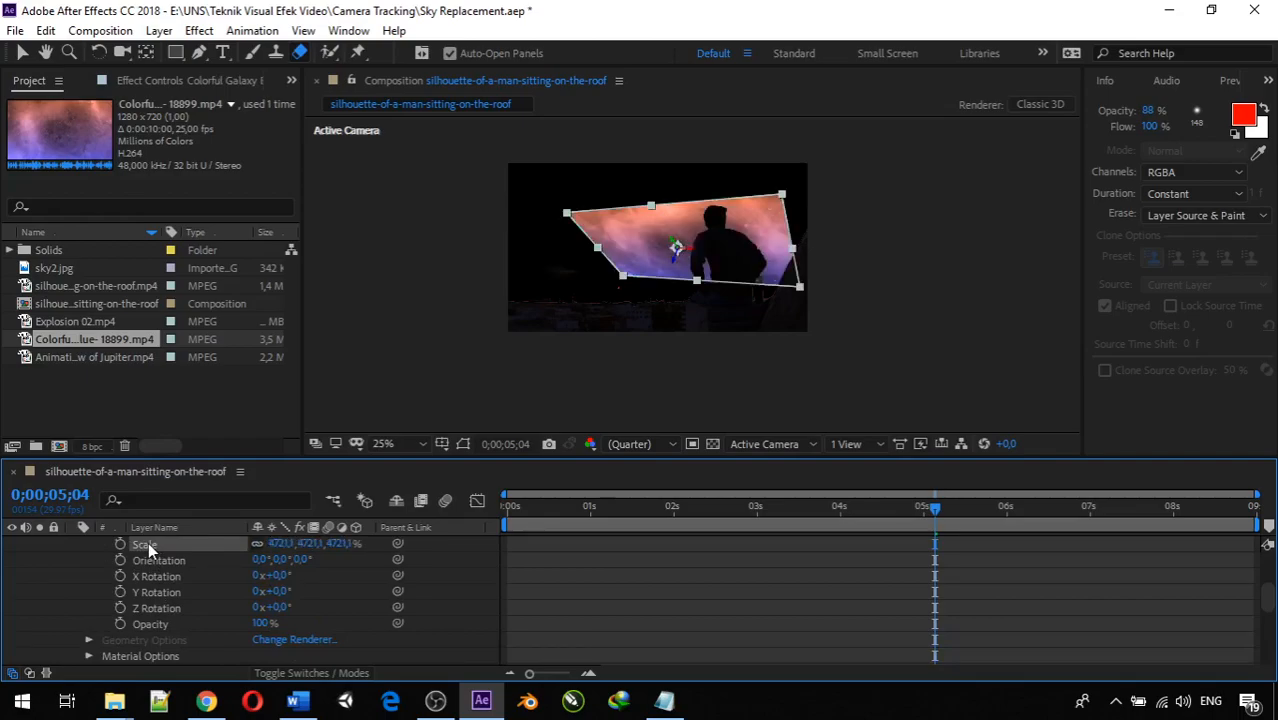
Copy the sky2.jpg layer's X Rotation of -51° onto the Colorful Galaxy layer
scroll(152, 579, "down", 4)
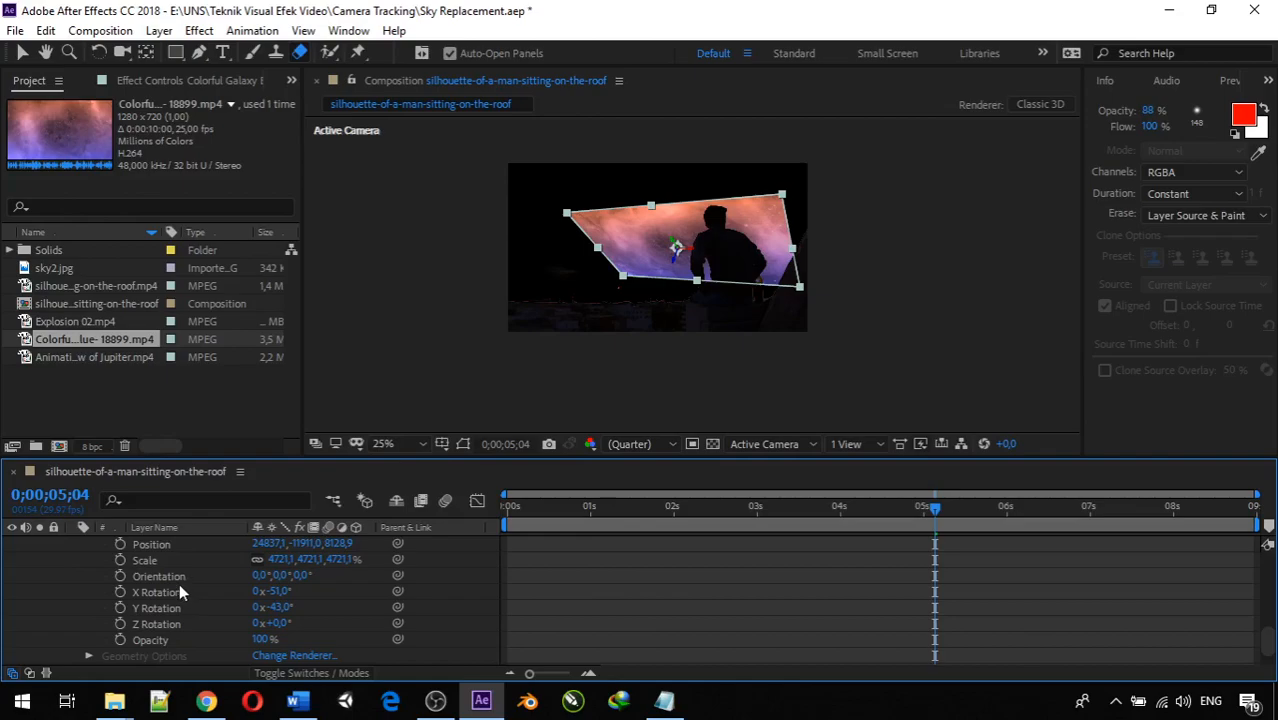
left_click(175, 580)
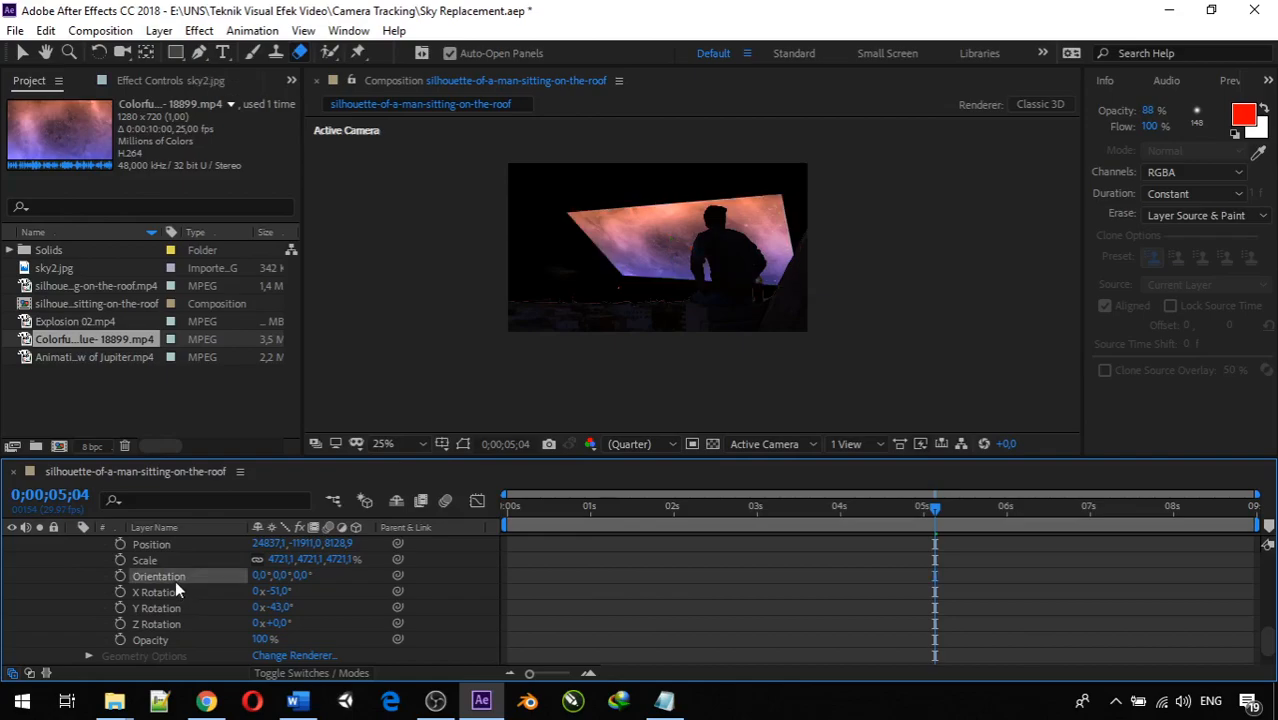
scroll(175, 588, "up", 4)
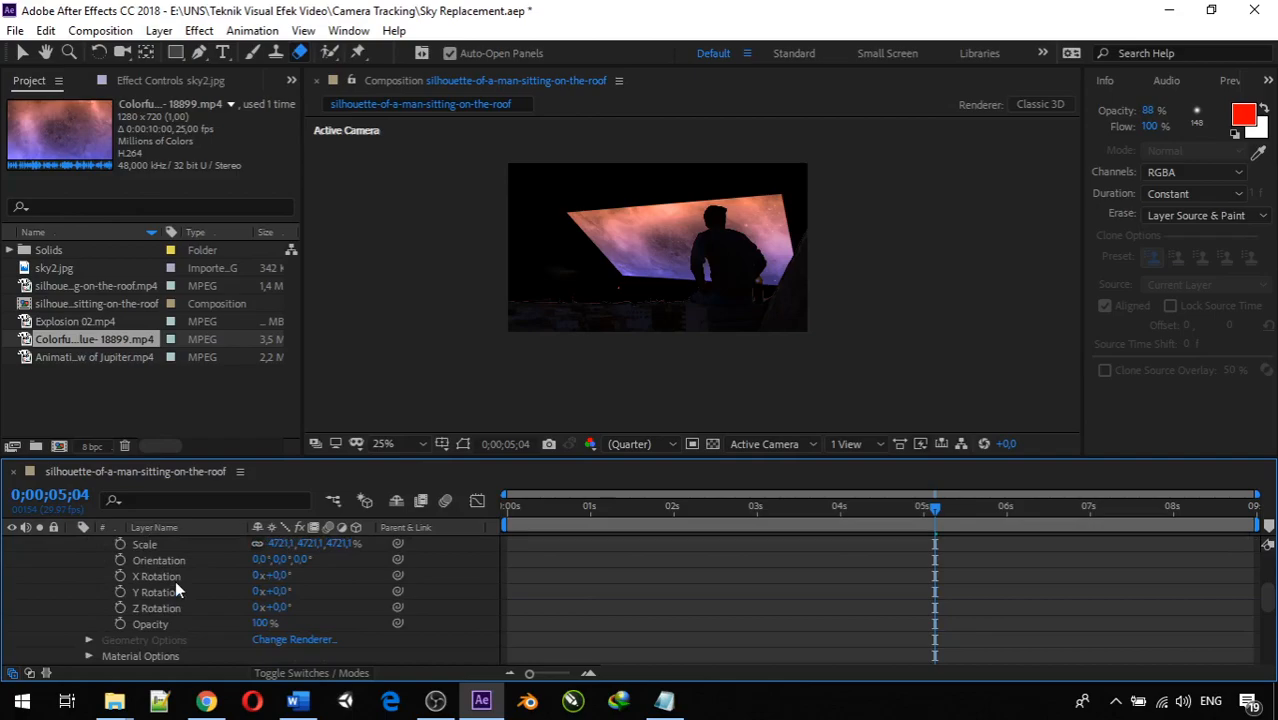
scroll(175, 585, "down", 4)
left_click(172, 592)
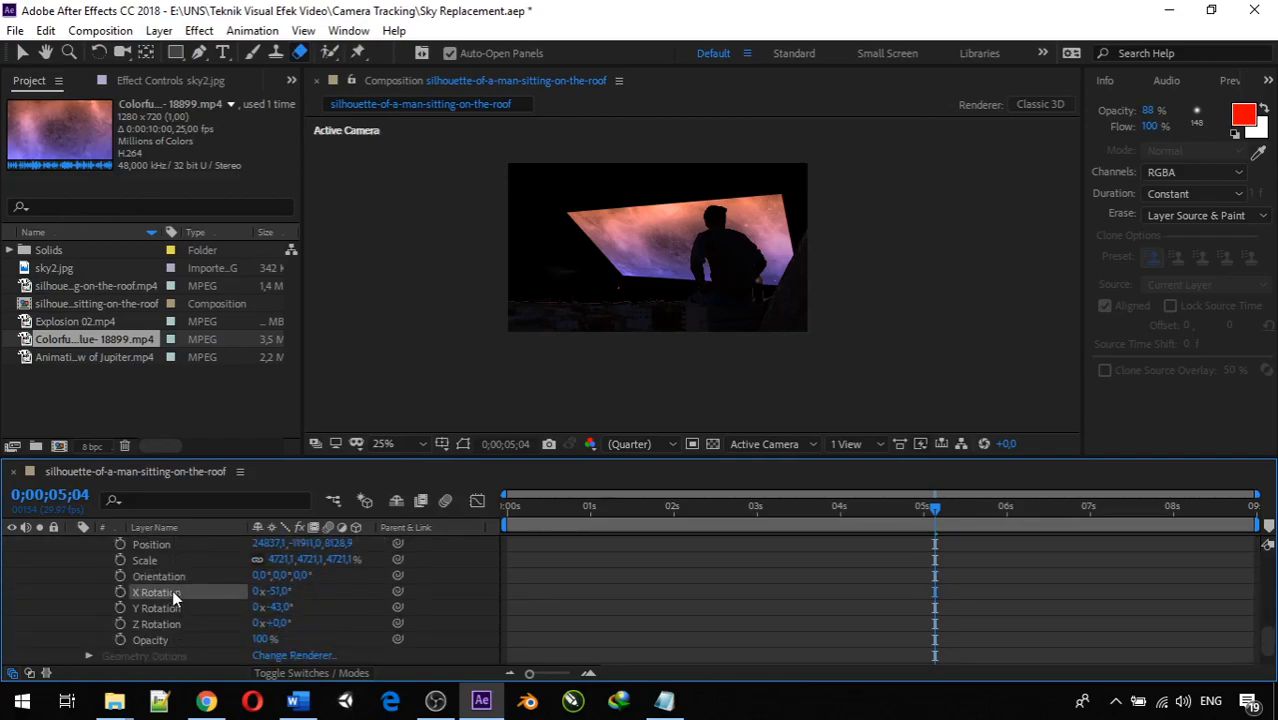
scroll(172, 590, "up", 4)
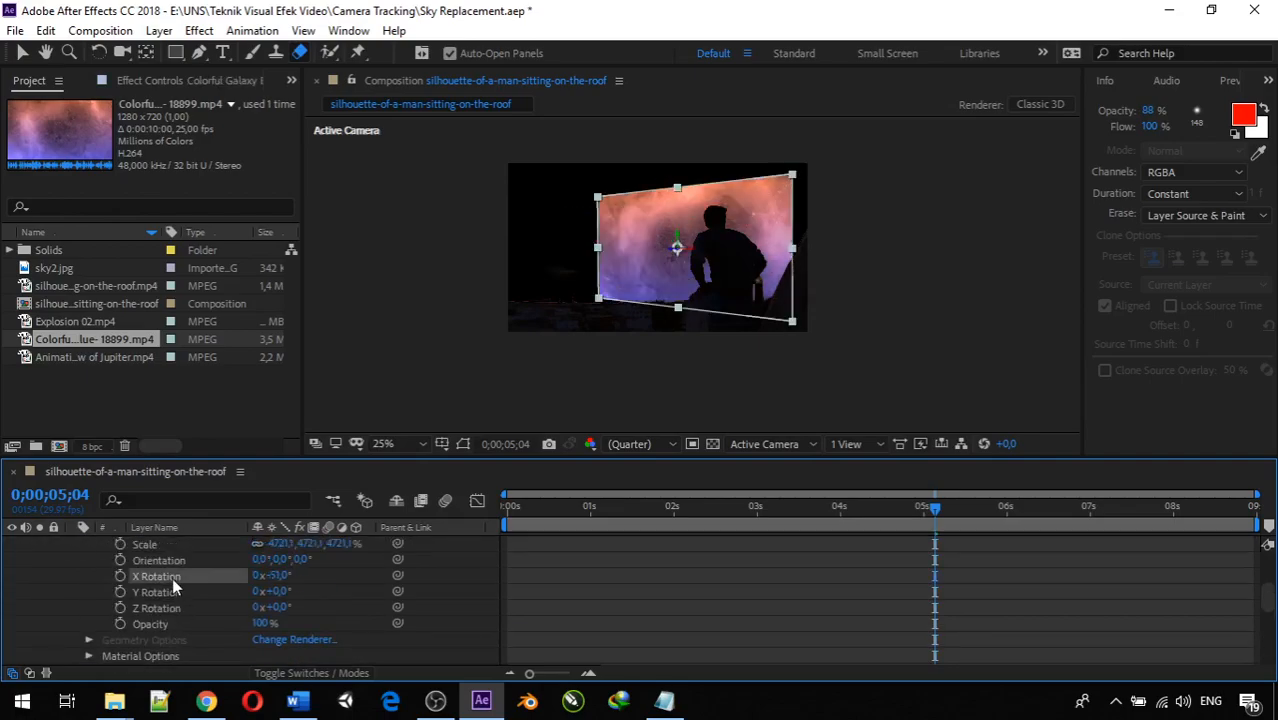
Copy the sky2.jpg layer's Y Rotation of -43° onto the Colorful Galaxy layer
scroll(172, 577, "down", 3)
scroll(172, 577, "down", 1)
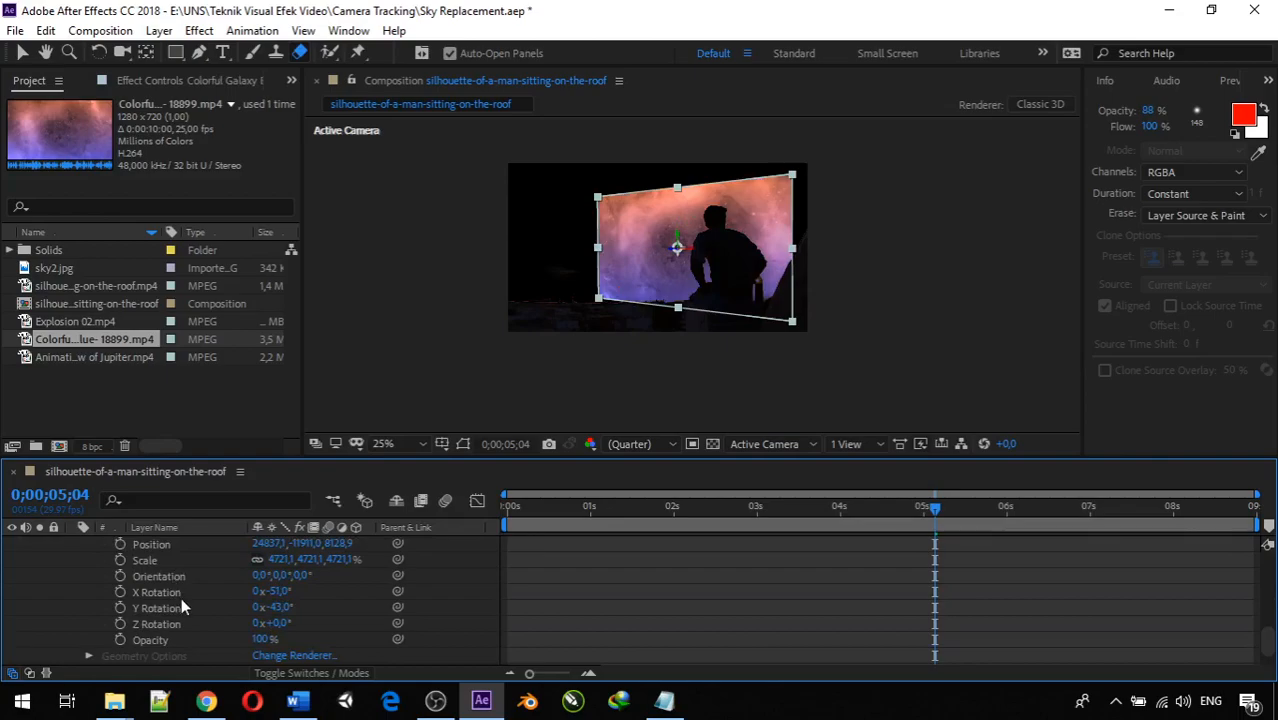
left_click(157, 607)
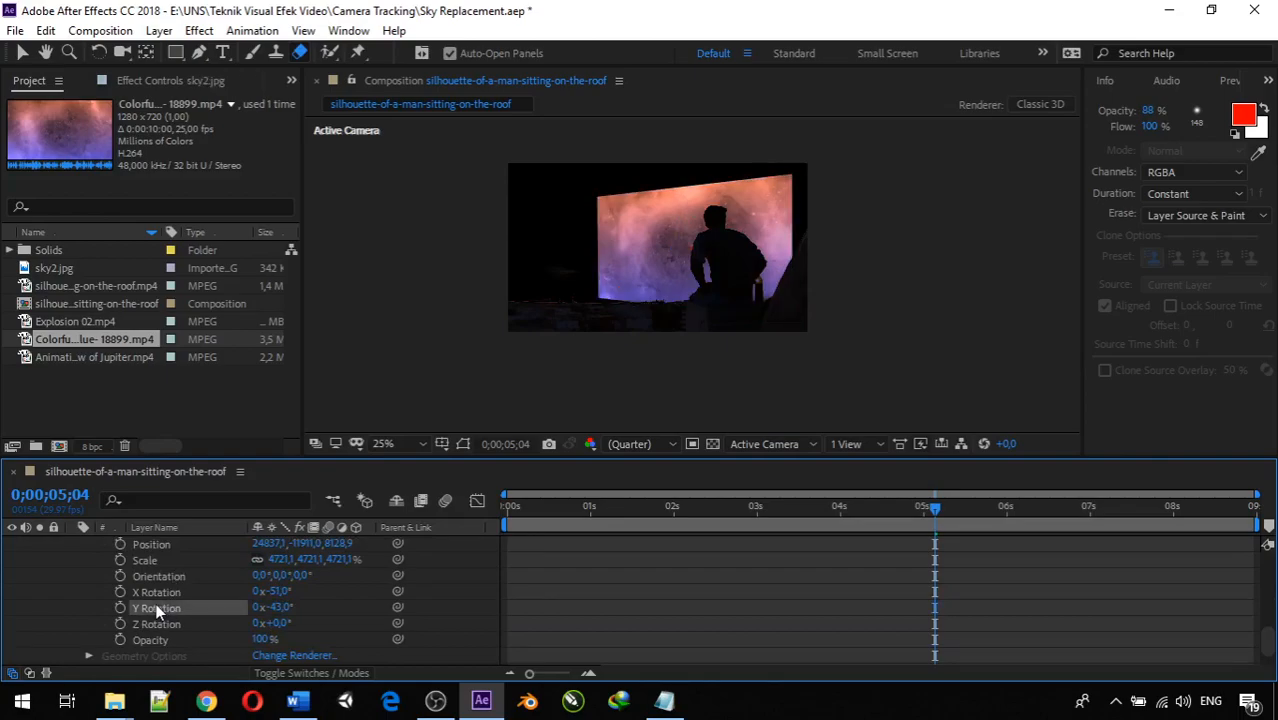
scroll(157, 607, "up", 5)
scroll(170, 610, "up", 1)
scroll(177, 620, "down", 1)
left_click(167, 638)
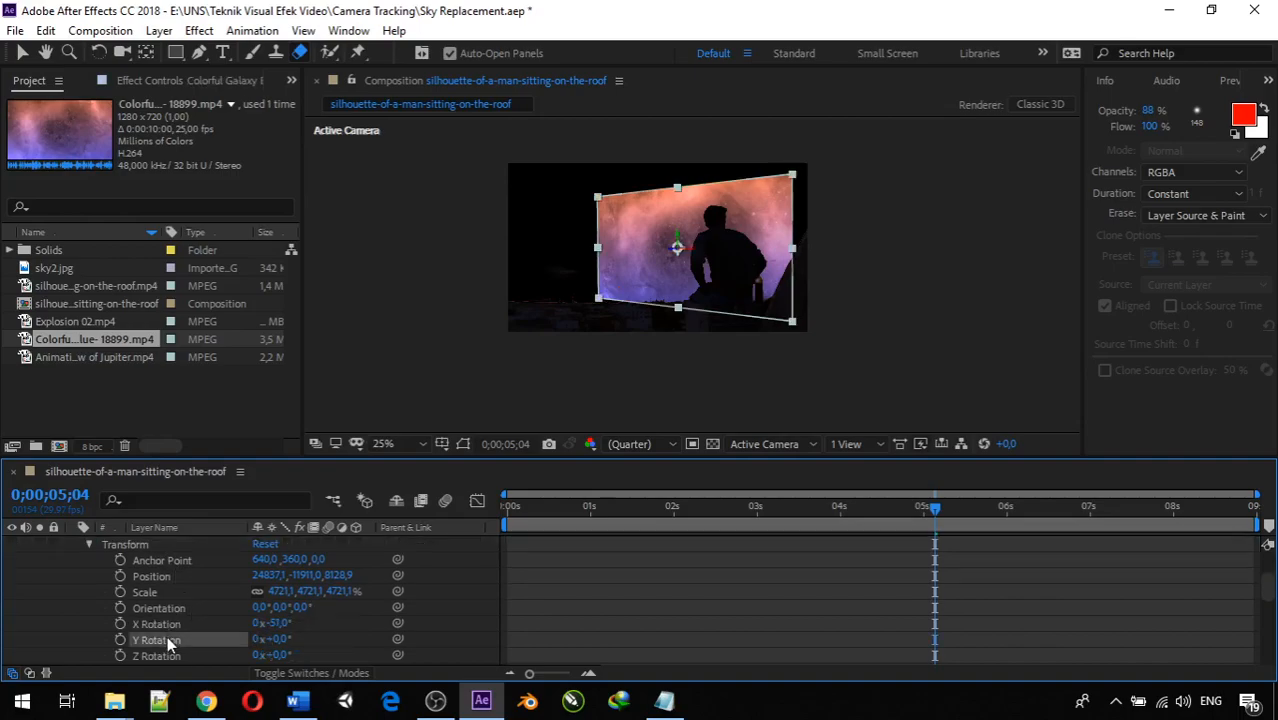
key("ctrl+v")
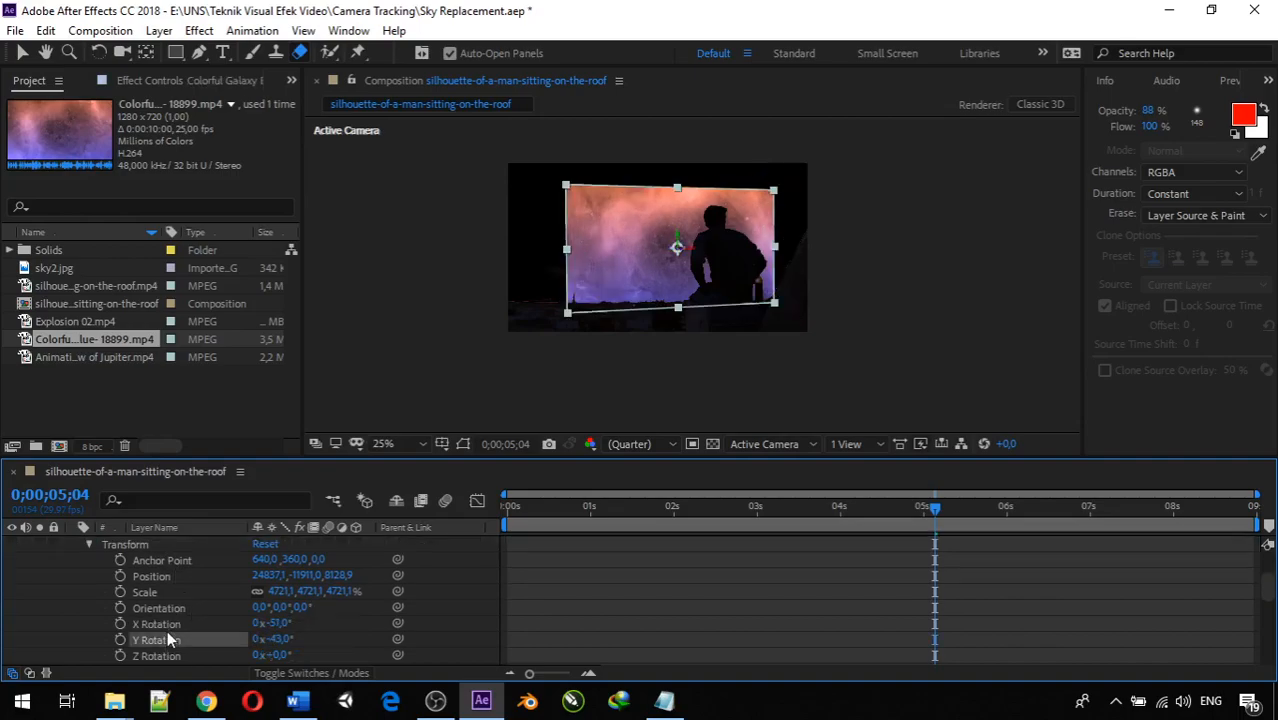
scroll(167, 630, "down", 5)
scroll(167, 632, "down", 1)
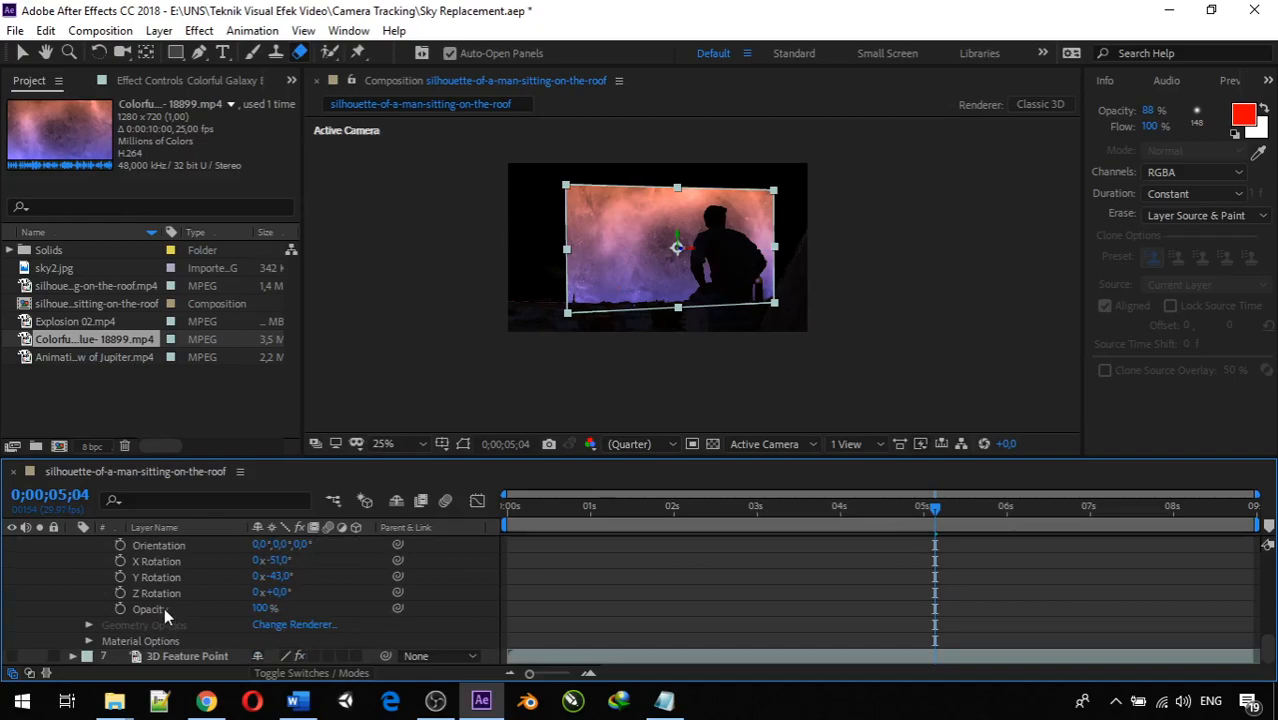
left_click(165, 597)
scroll(165, 597, "up", 3)
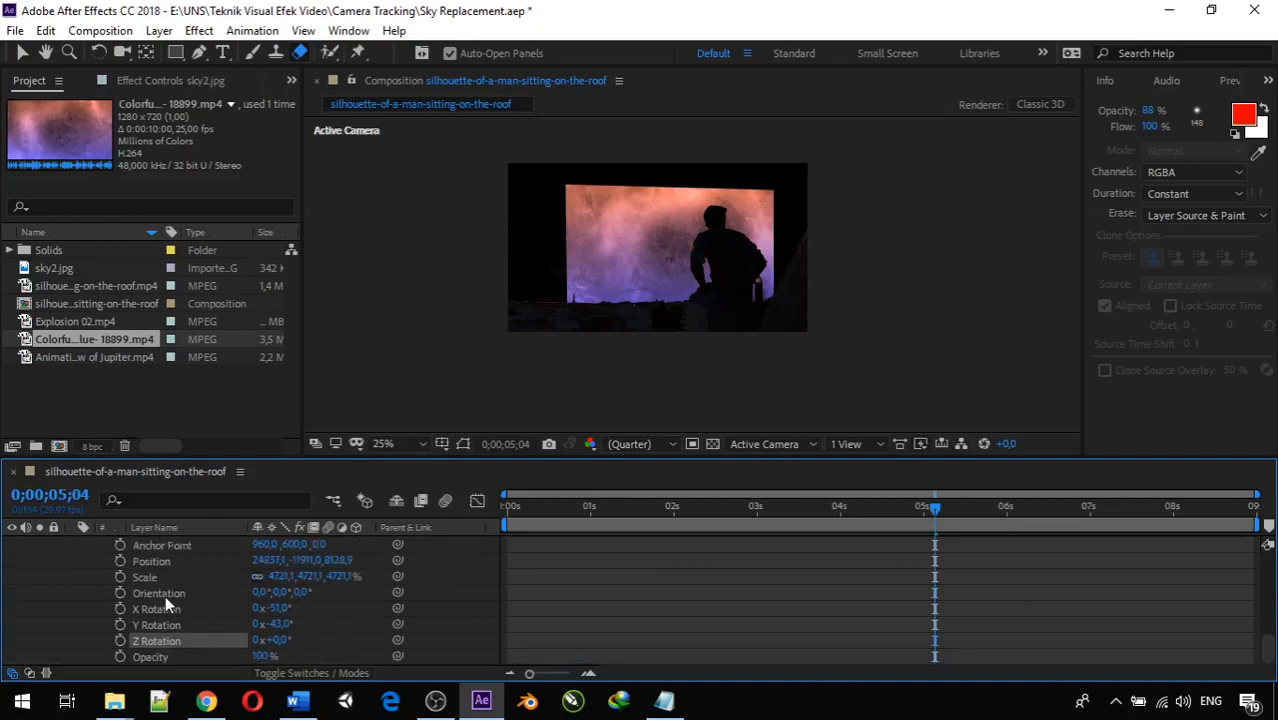
scroll(165, 595, "up", 2)
left_click(645, 279)
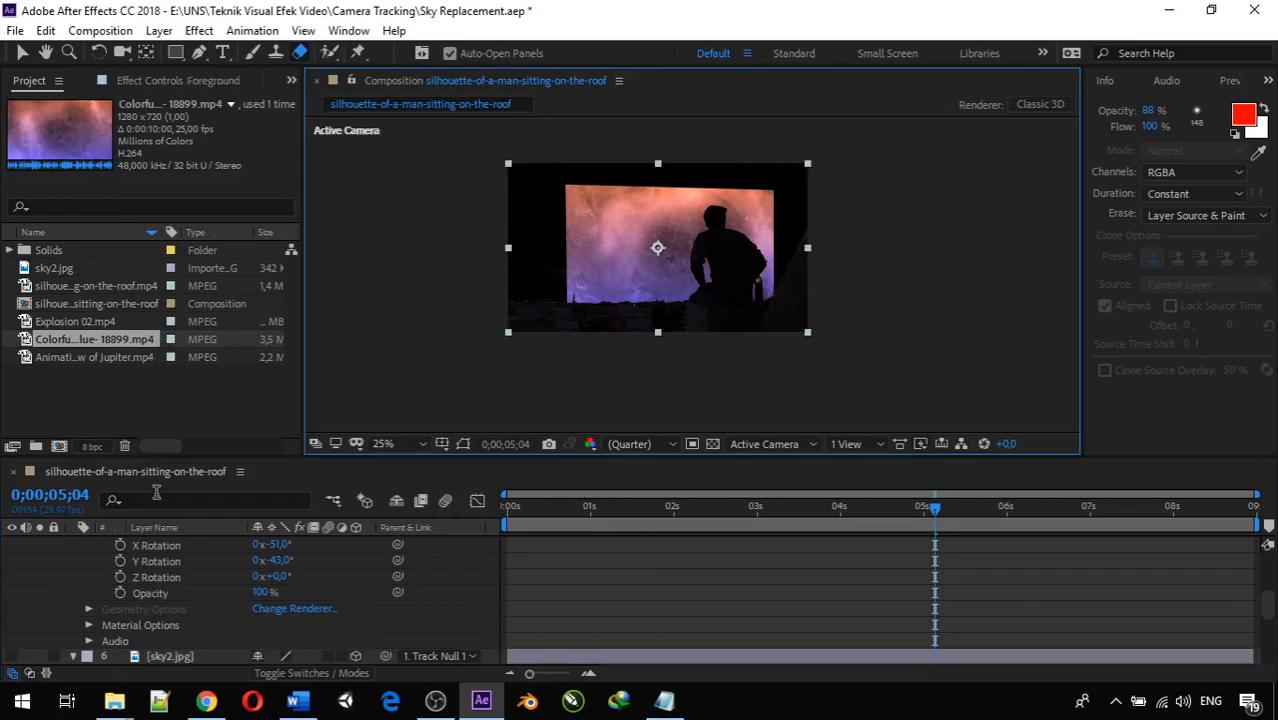
Rename the Colorful Galaxy layer to Colorfull Sky and collapse its properties
scroll(166, 552, "up", 5)
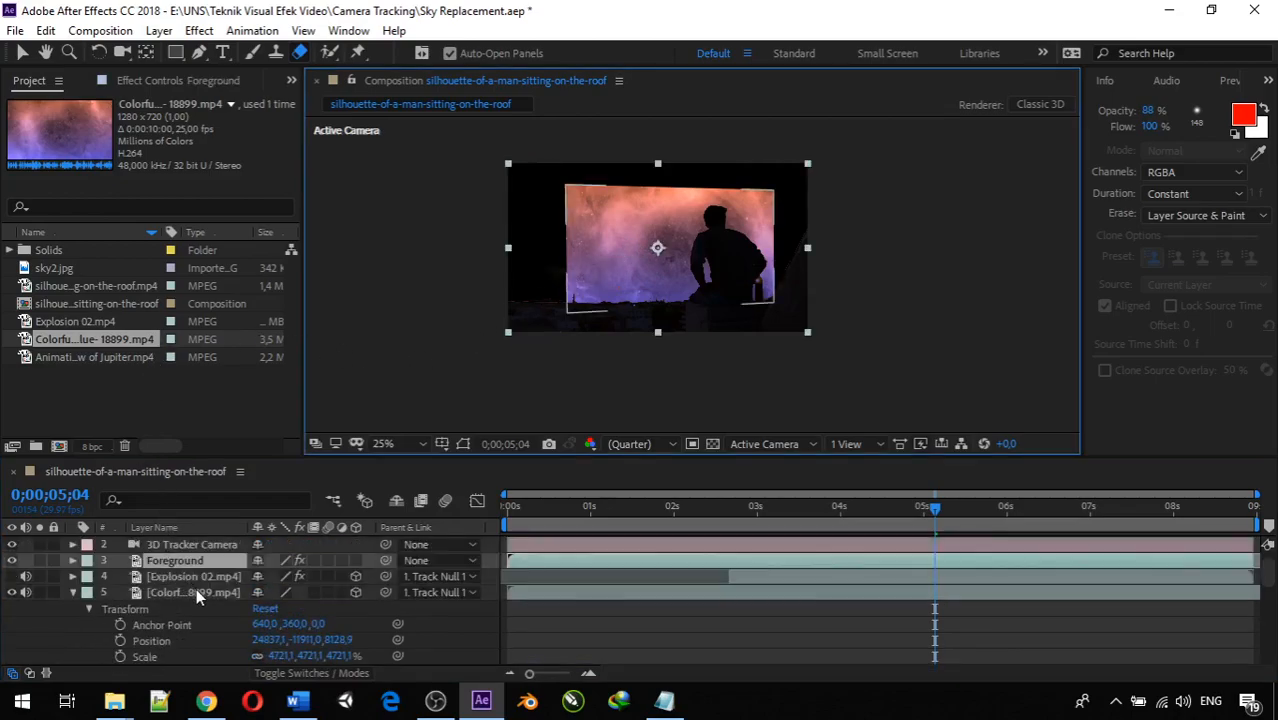
left_click(179, 590)
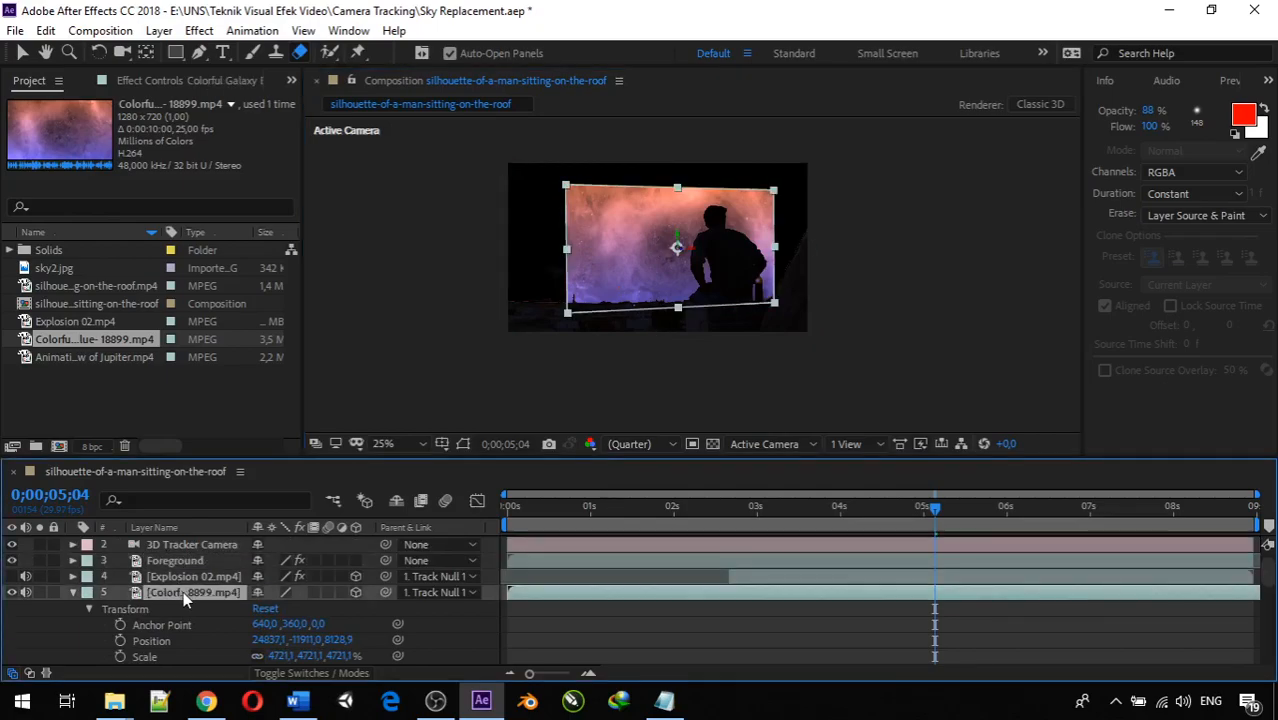
right_click(183, 591)
left_click(213, 579)
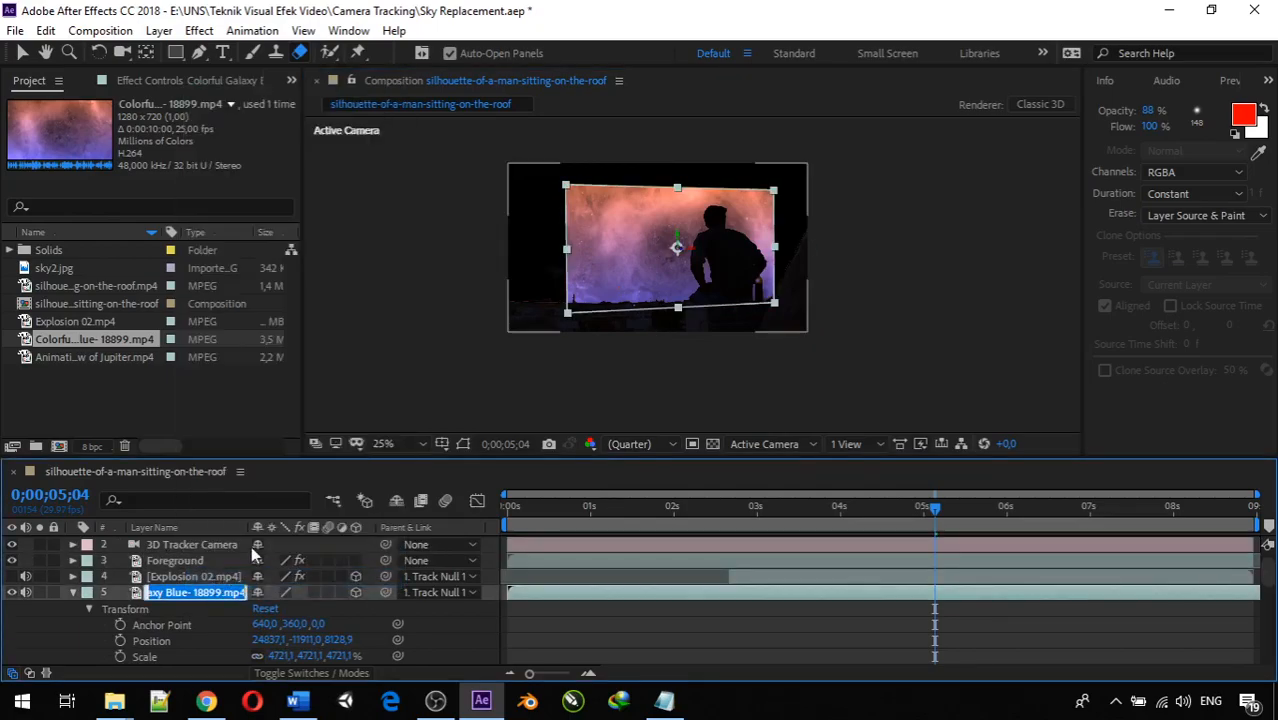
type("Col")
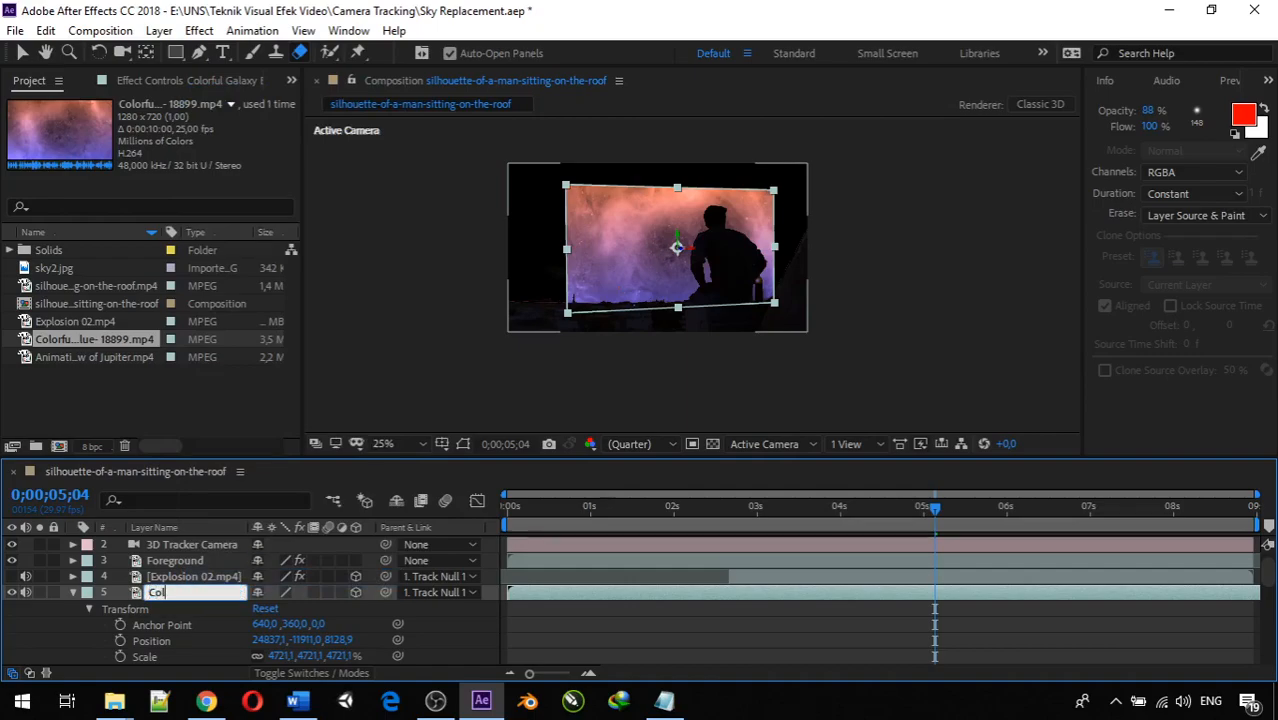
type("orfull Sky")
key("Return")
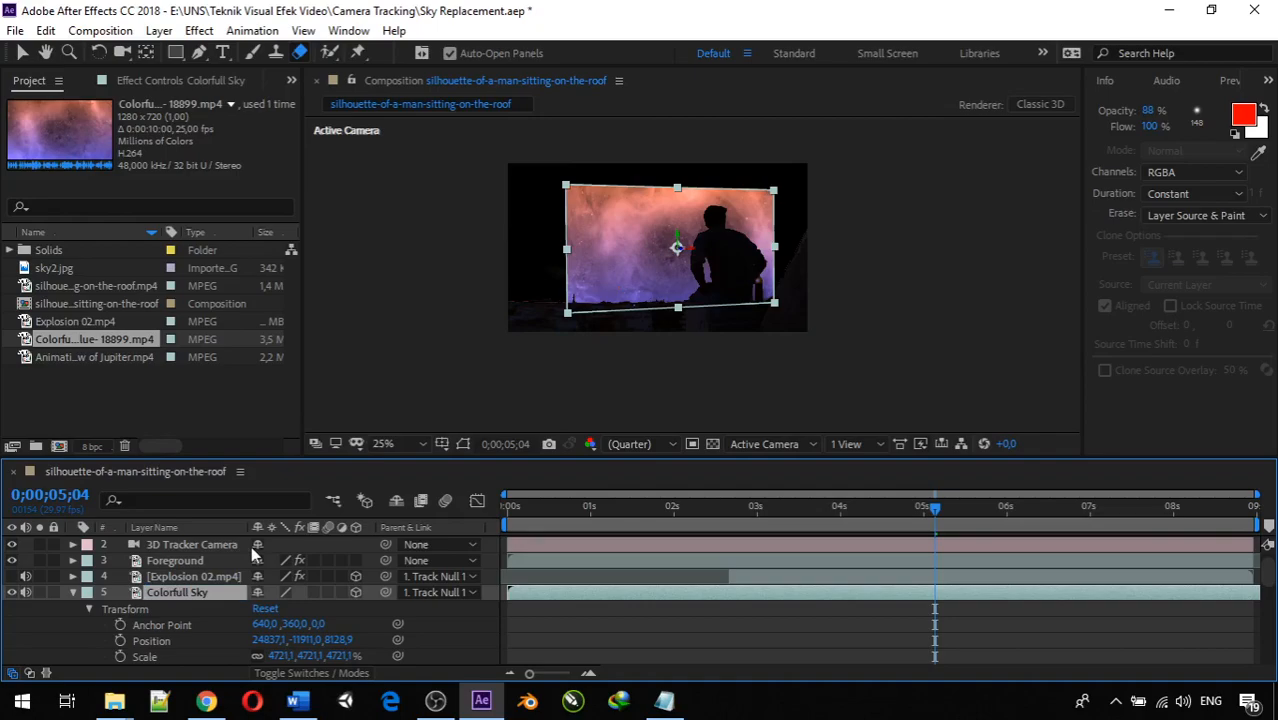
left_click(87, 608)
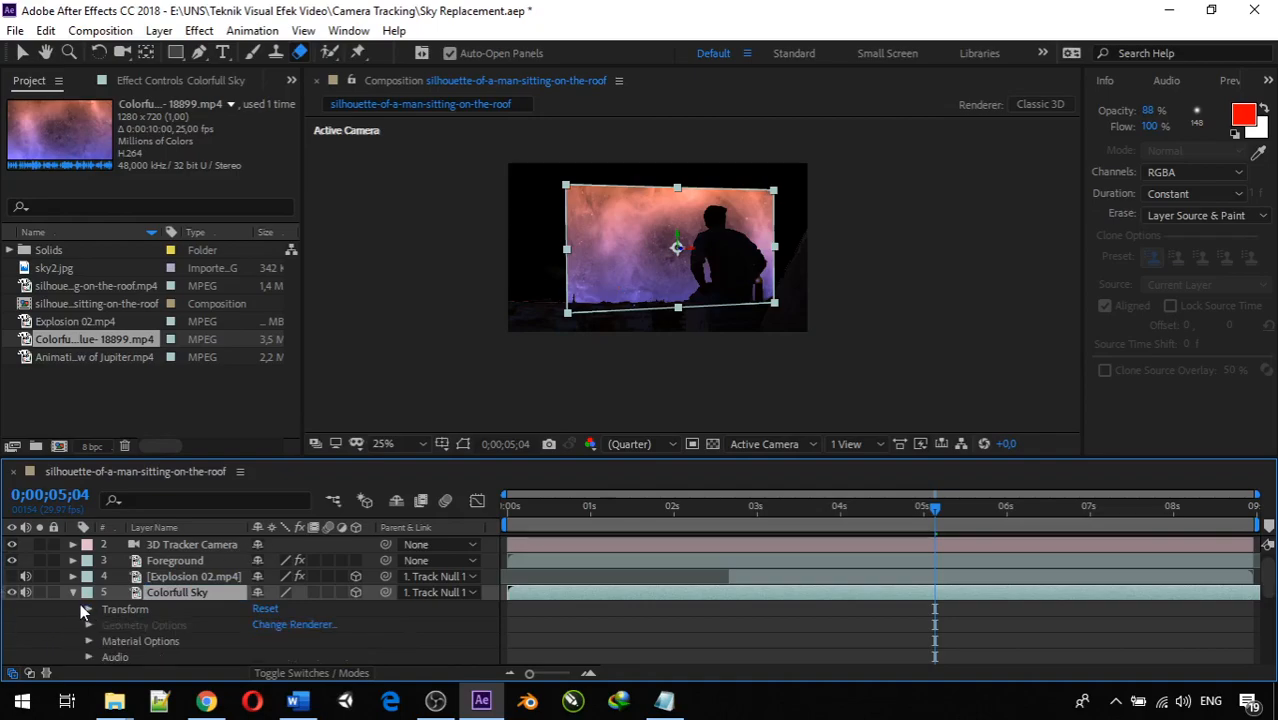
left_click(73, 593)
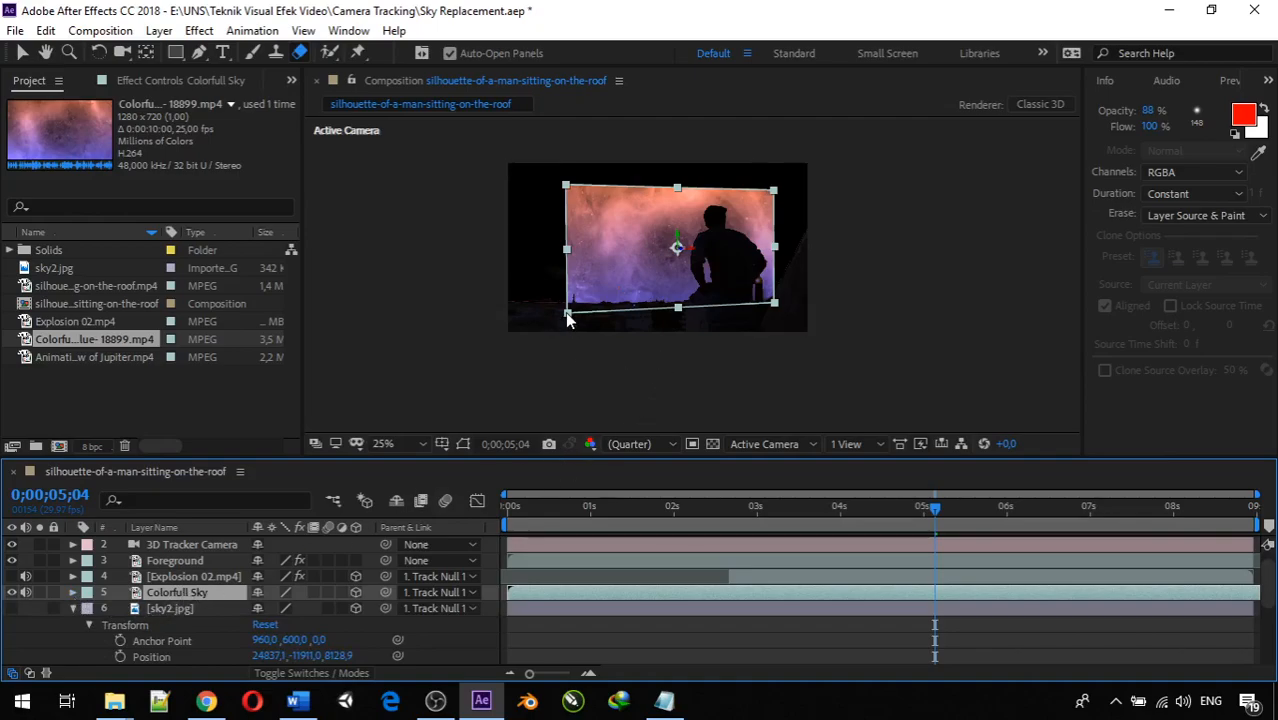
Enlarge and reposition the Colorfull Sky layer so it covers the whole frame, and preview the shot from the start
left_click_drag(567, 318, 478, 378)
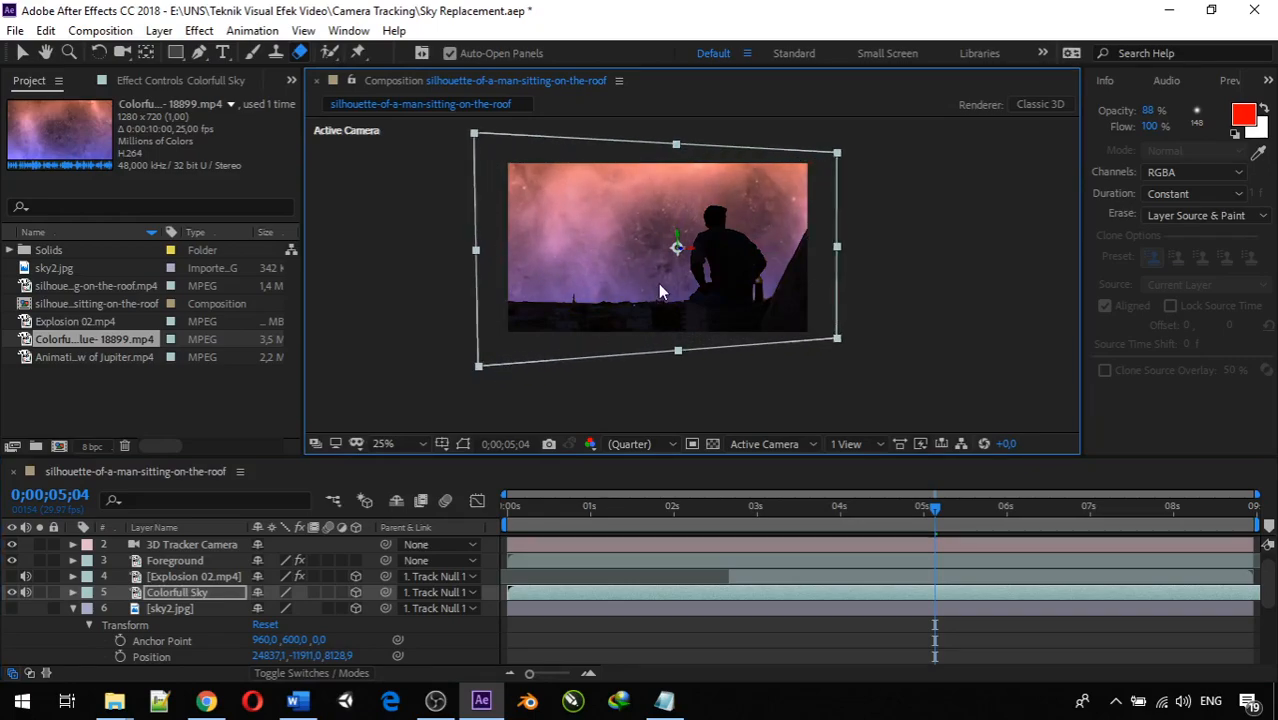
mouse_move(624, 246)
left_mouse_down()
mouse_move(594, 246)
mouse_move(641, 241)
mouse_move(642, 254)
left_mouse_up()
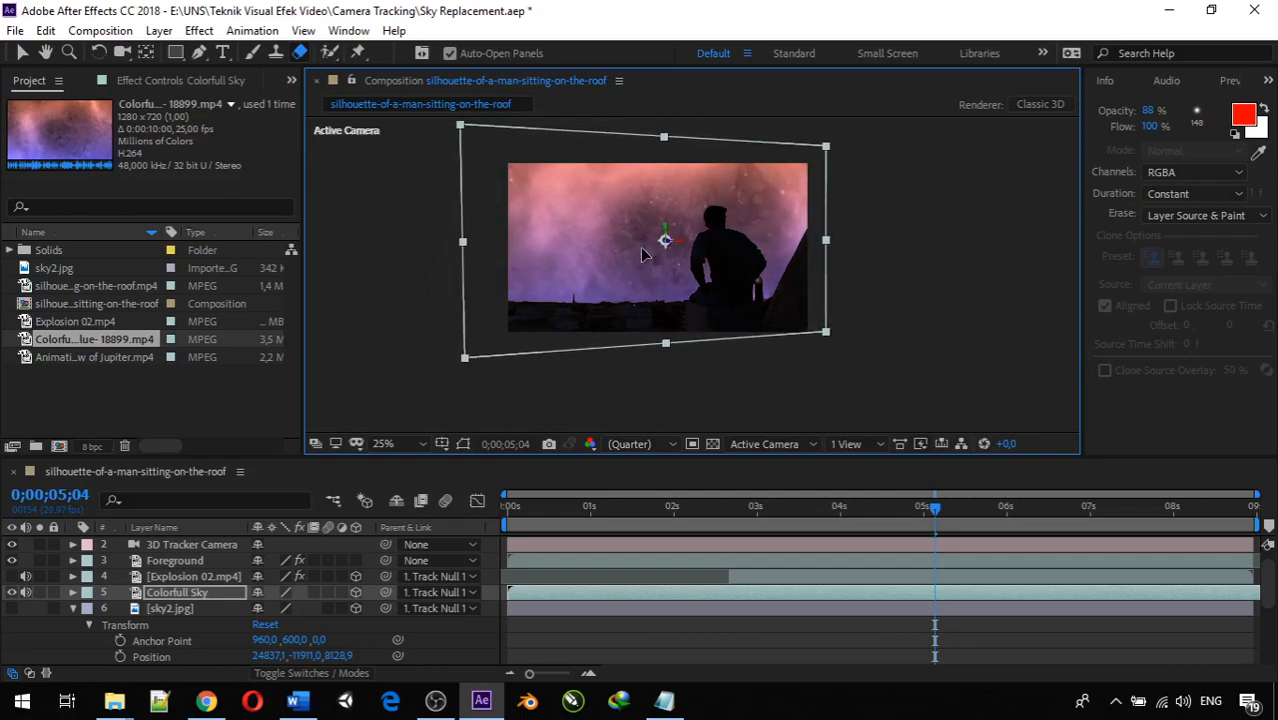
left_click_drag(933, 511, 465, 545)
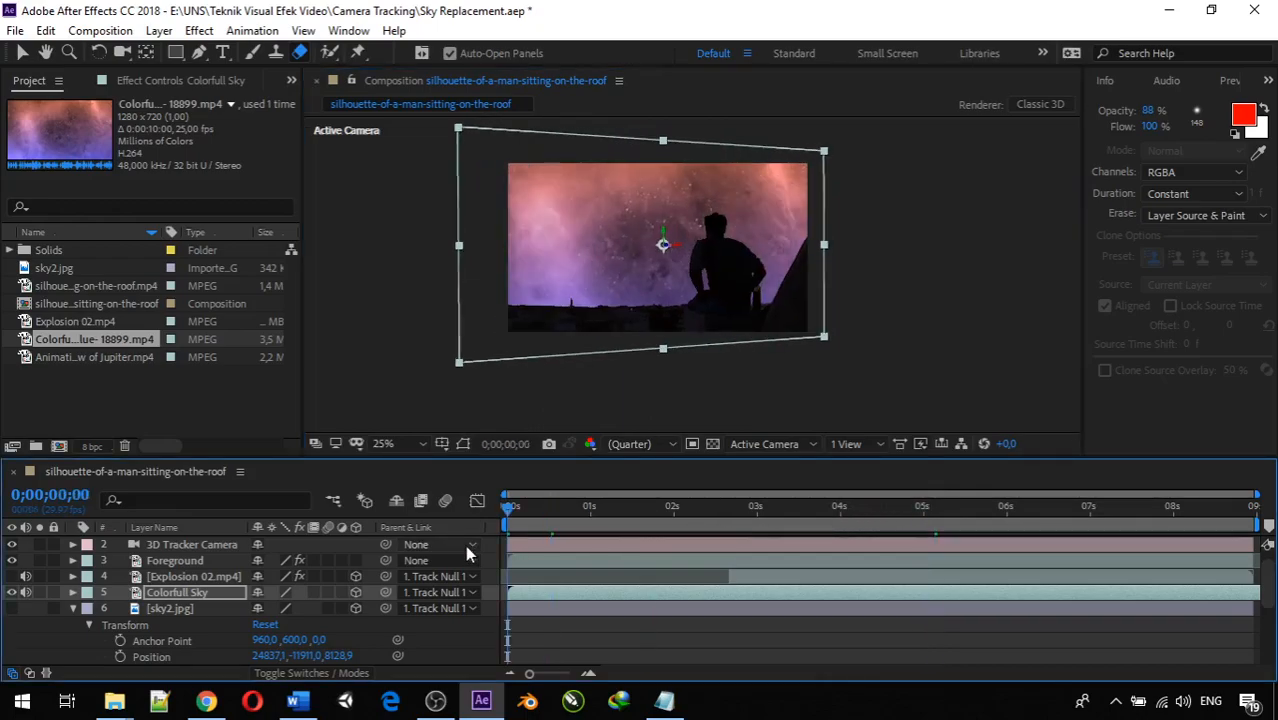
key("space")
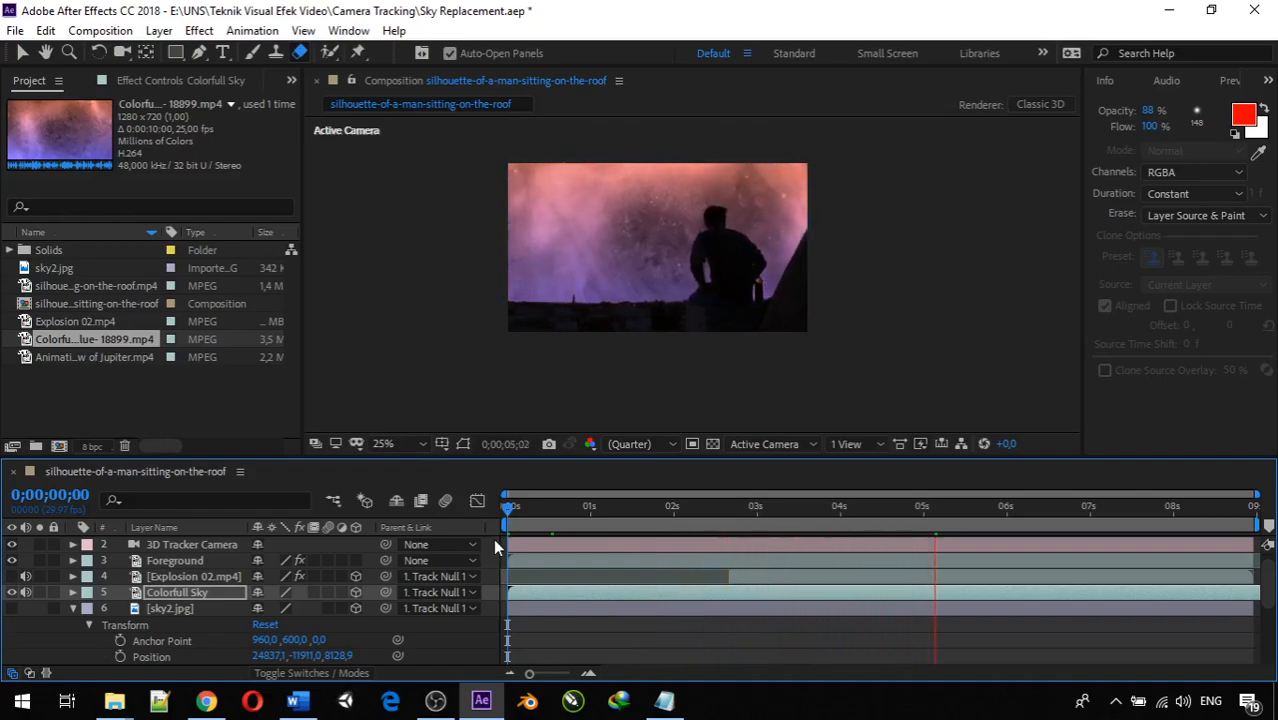
key("space")
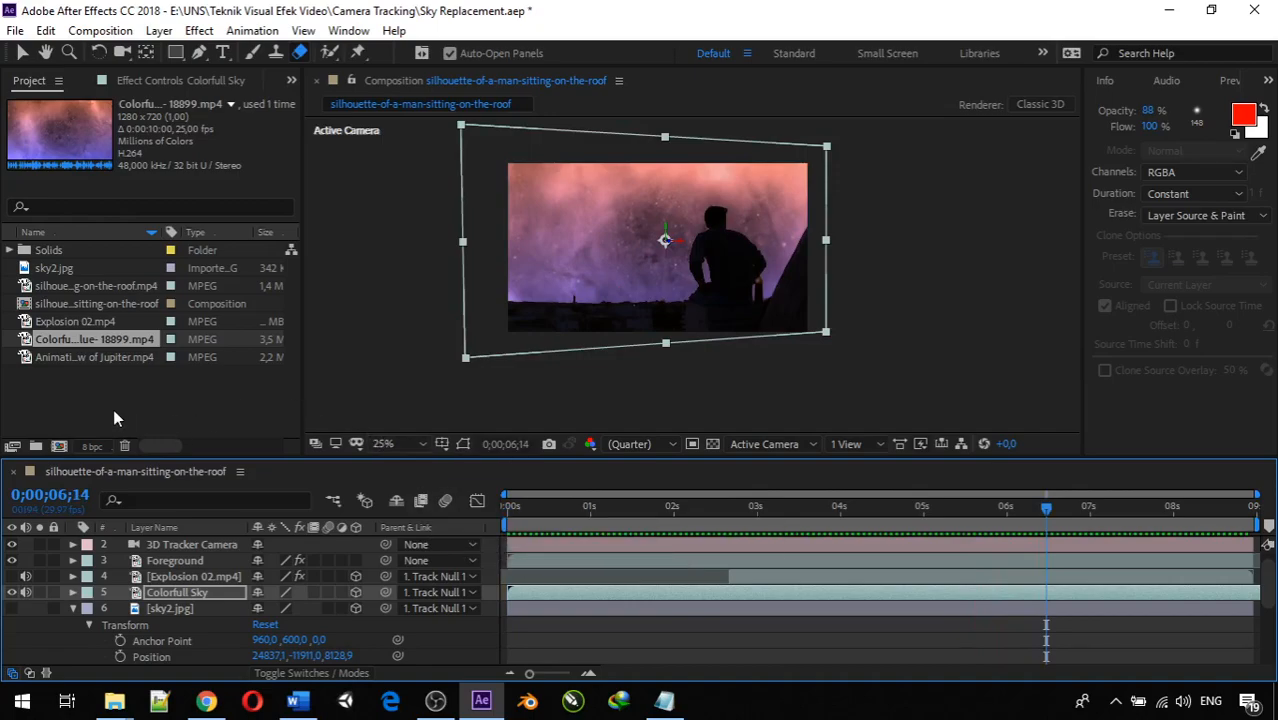
Open the Animation of Hubble's Global View of Jupiter.mp4 footage and play it to check the planet's rotation
left_click(77, 360)
double_click(77, 357)
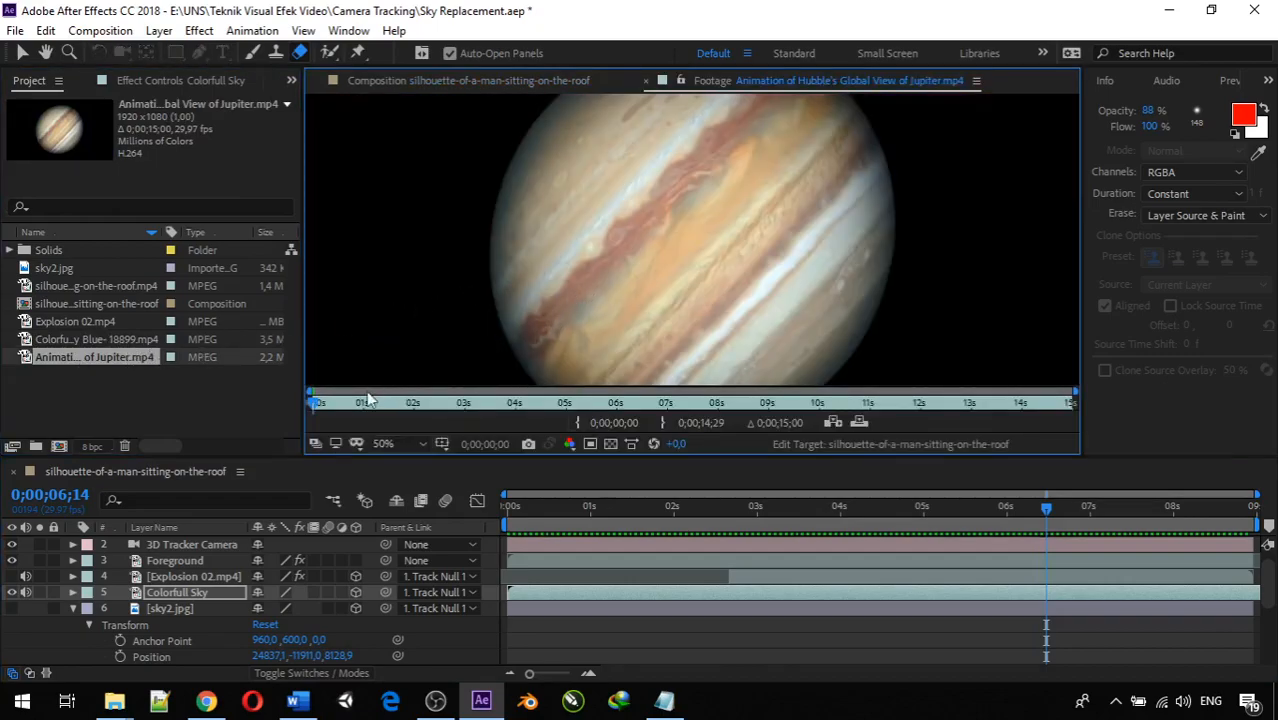
key("space")
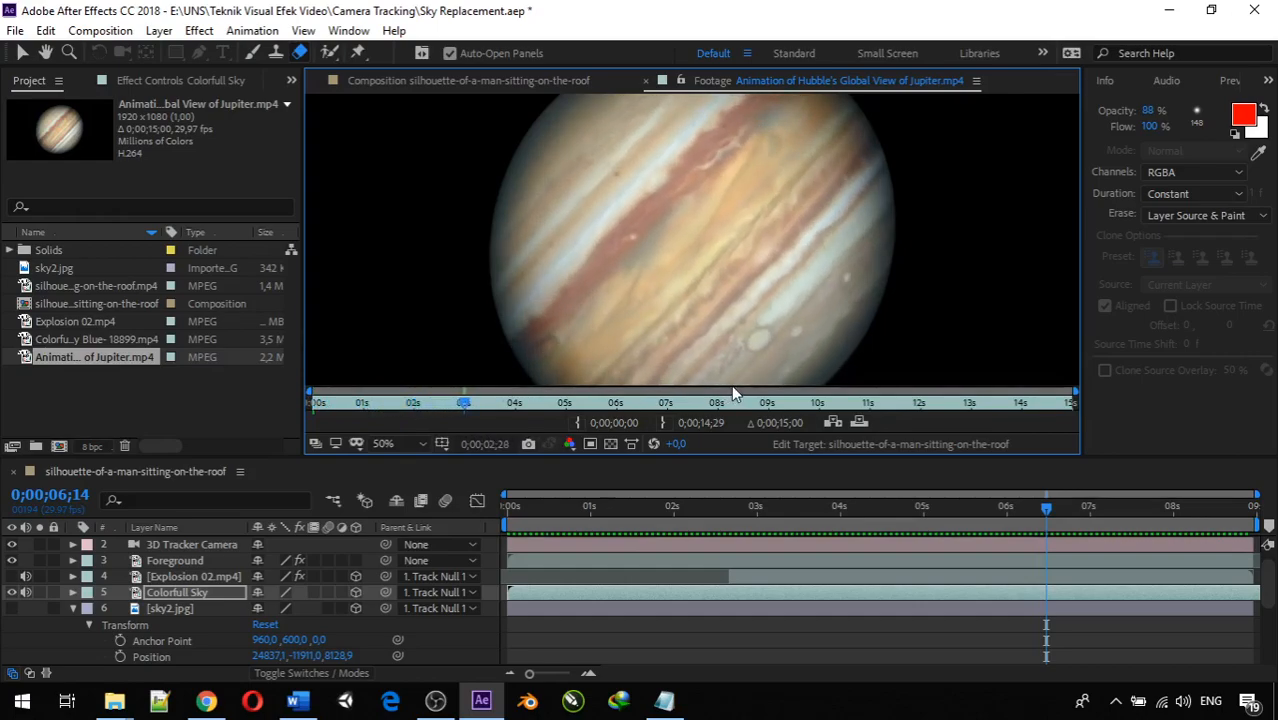
key("space")
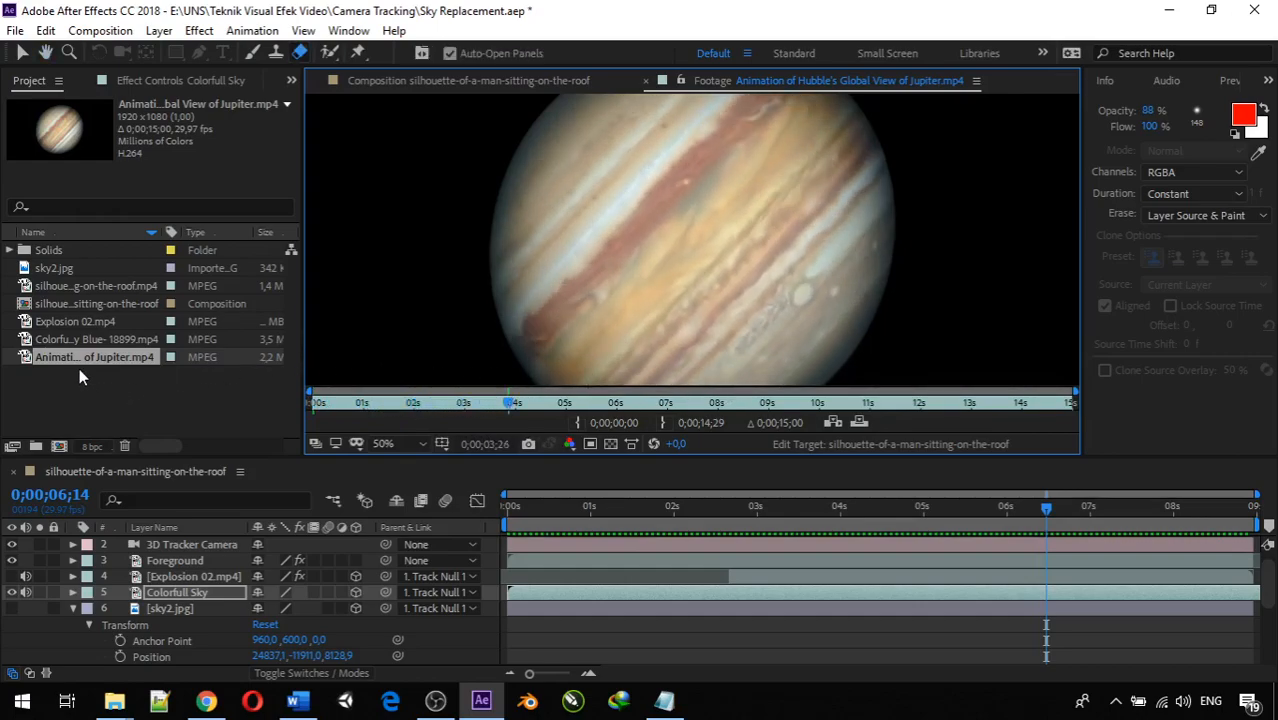
Add the Jupiter animation clip as a layer directly above Colorfull Sky and parent it to Track Null 1
left_click_drag(72, 357, 155, 596)
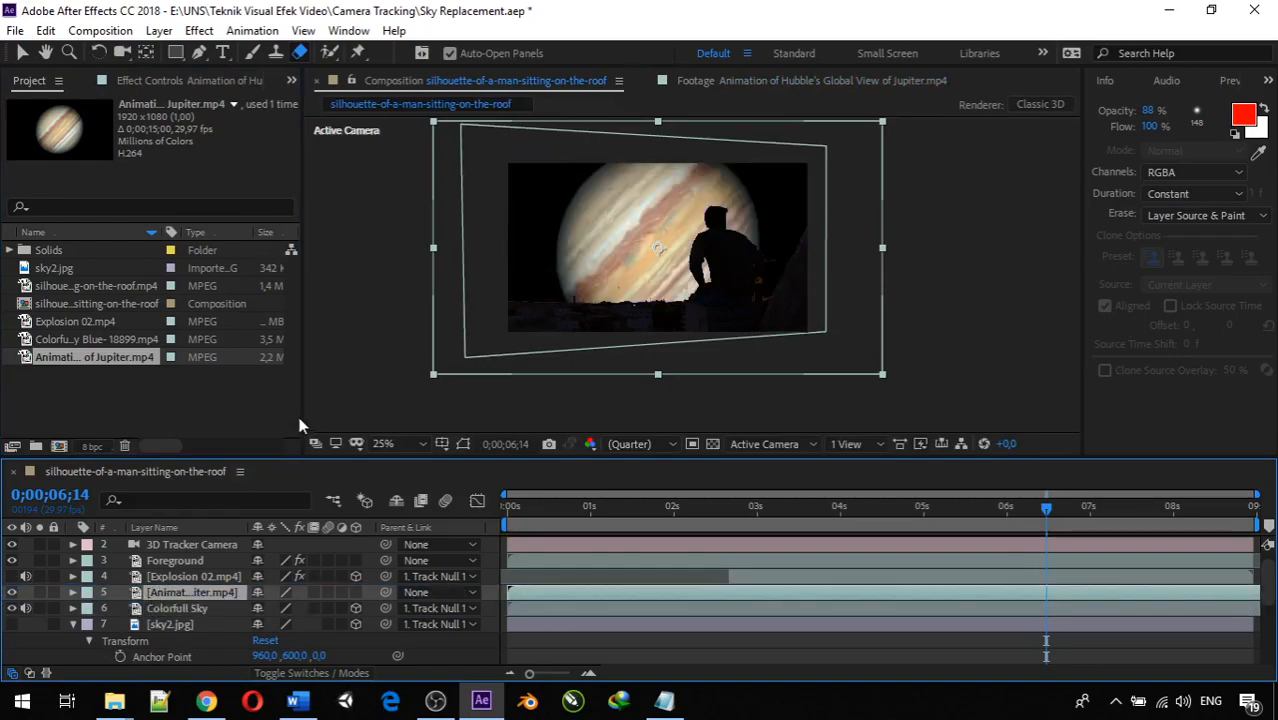
left_click_drag(675, 223, 717, 215)
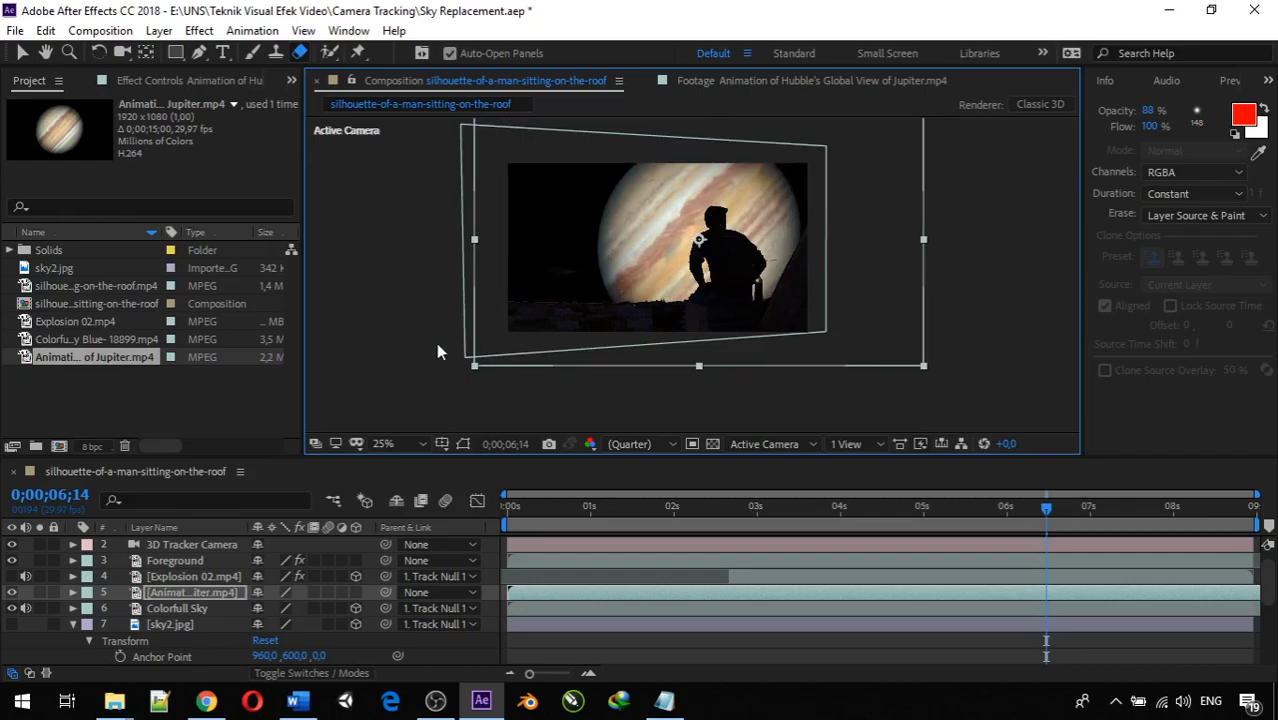
scroll(355, 580, "up", 1)
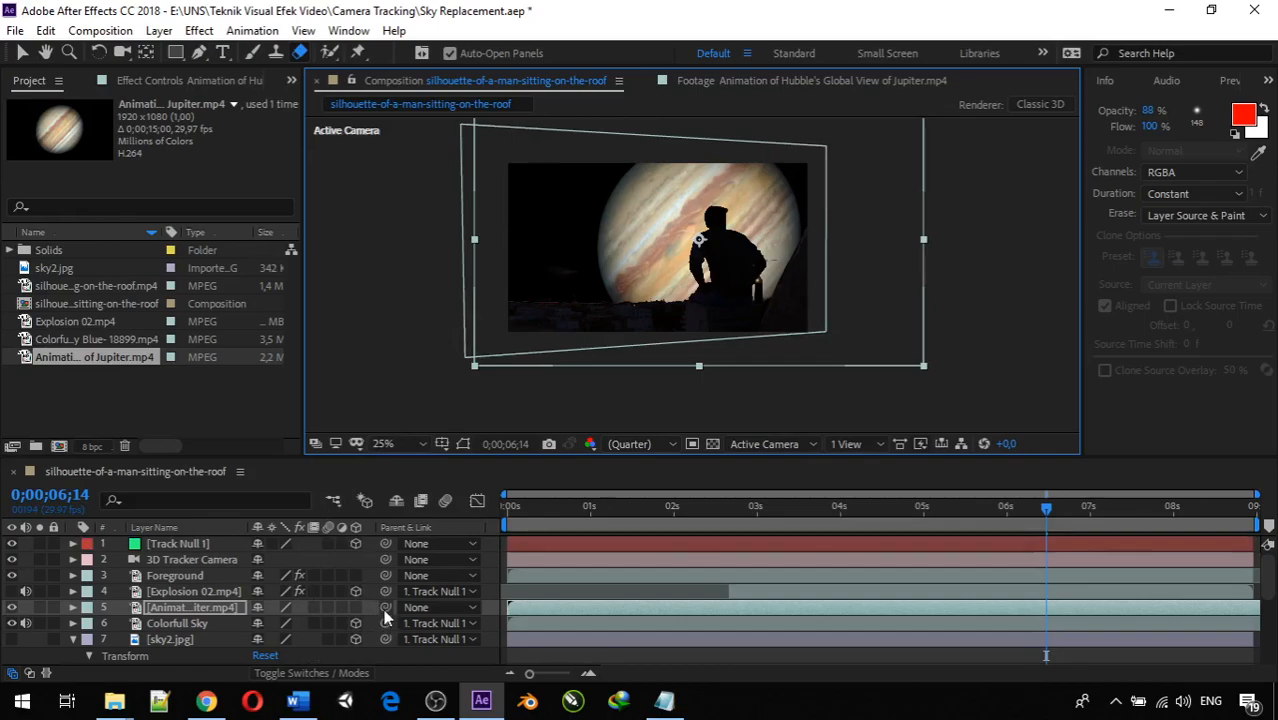
left_click_drag(385, 609, 217, 544)
Rename the Jupiter clip's layer to Planet and make it a 3D layer
right_click(185, 610)
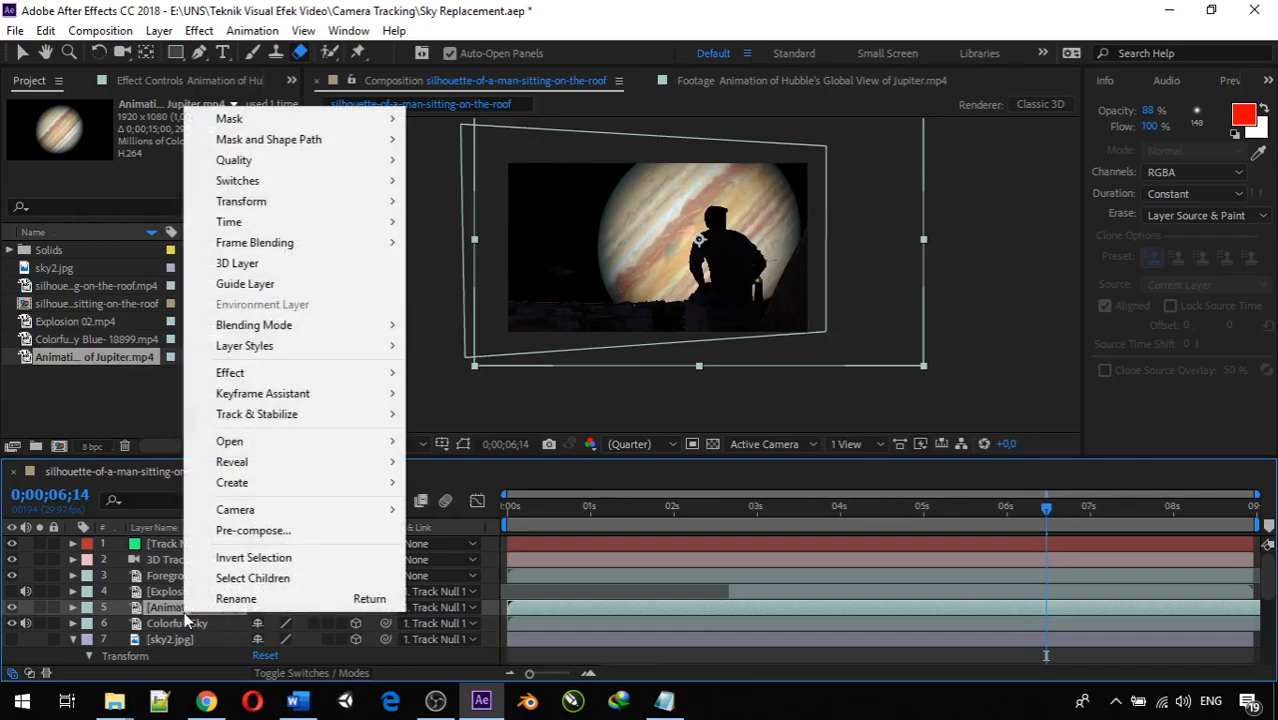
left_click(228, 597)
type("Planet")
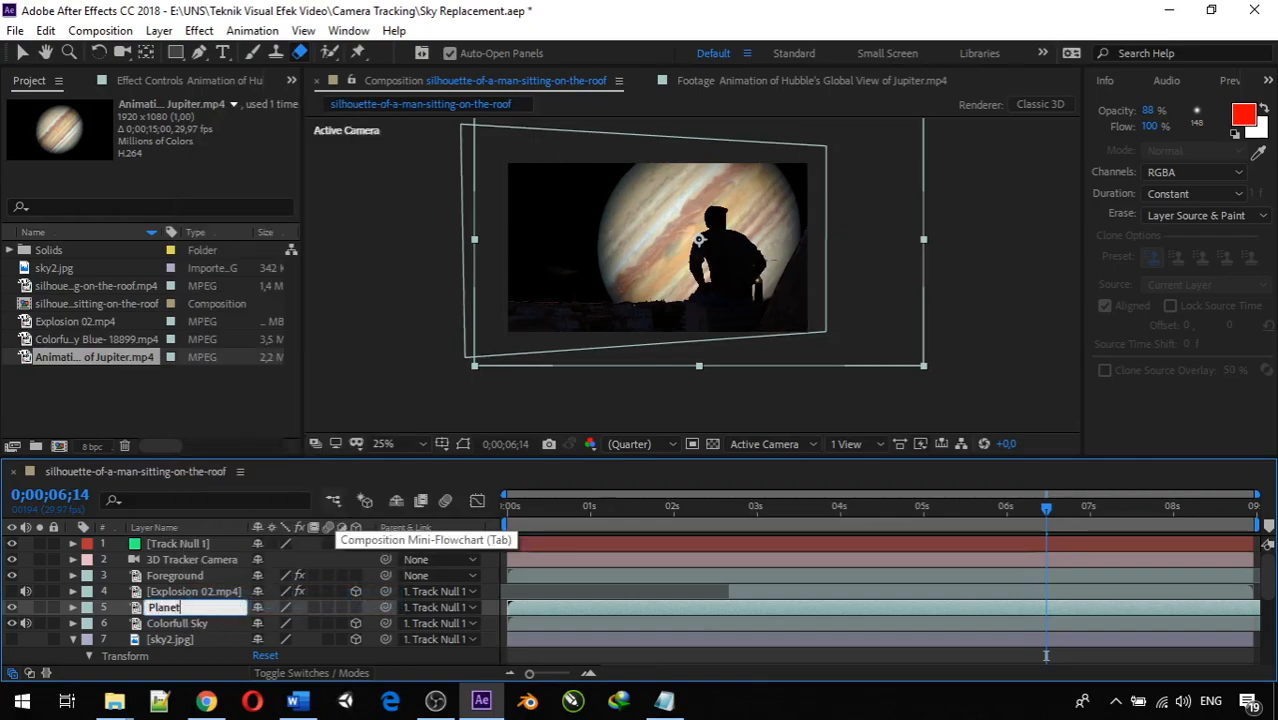
key("Return")
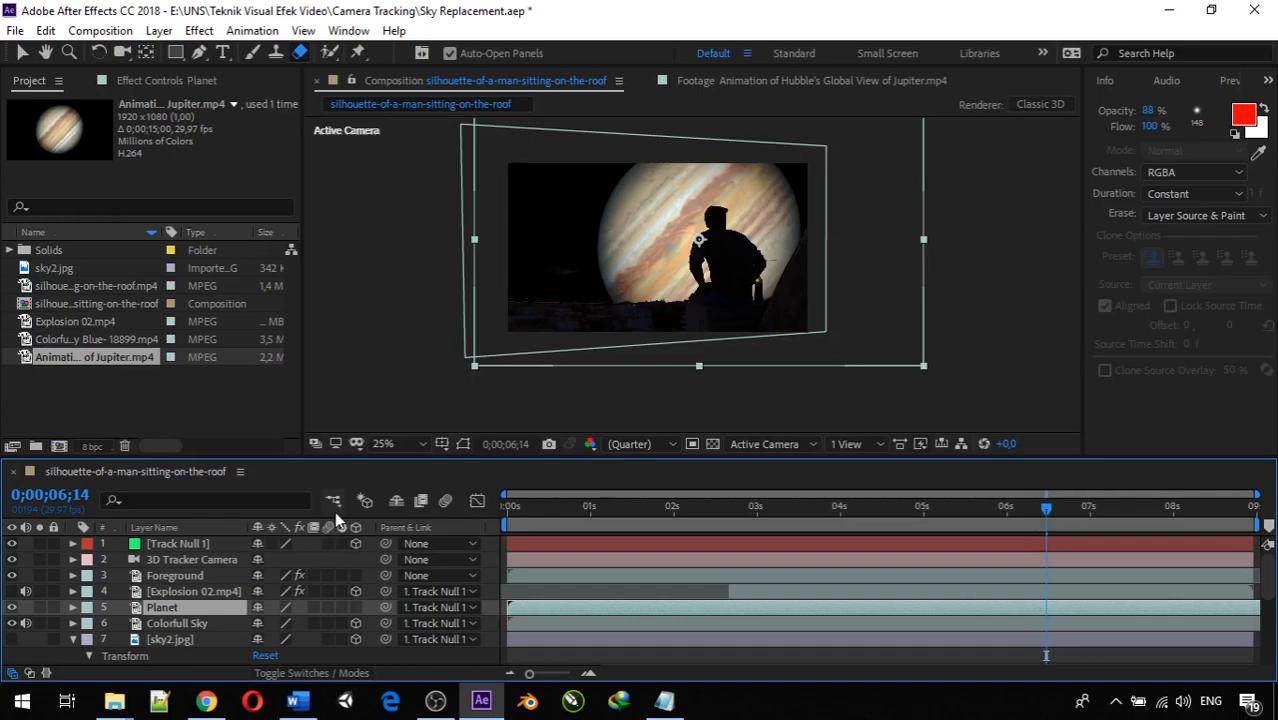
left_click(355, 608)
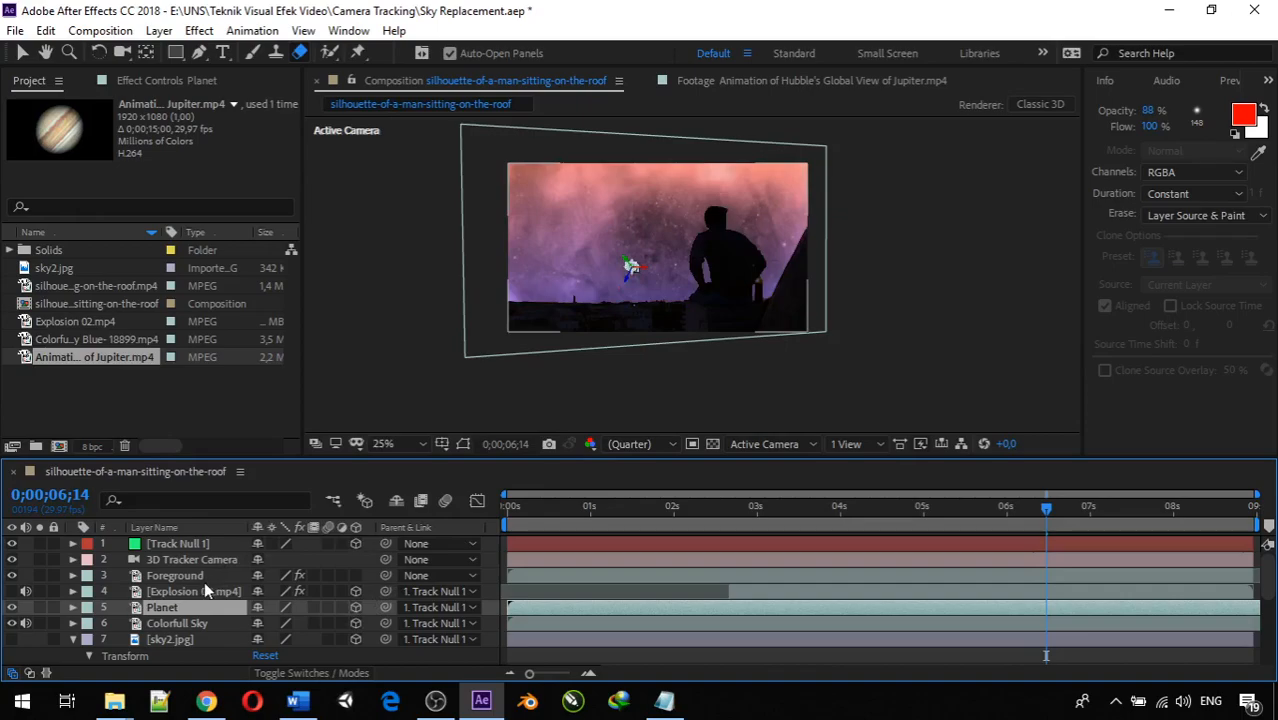
Copy the sky2.jpg layer's X Rotation of -51° onto the Planet layer
scroll(200, 584, "down", 3)
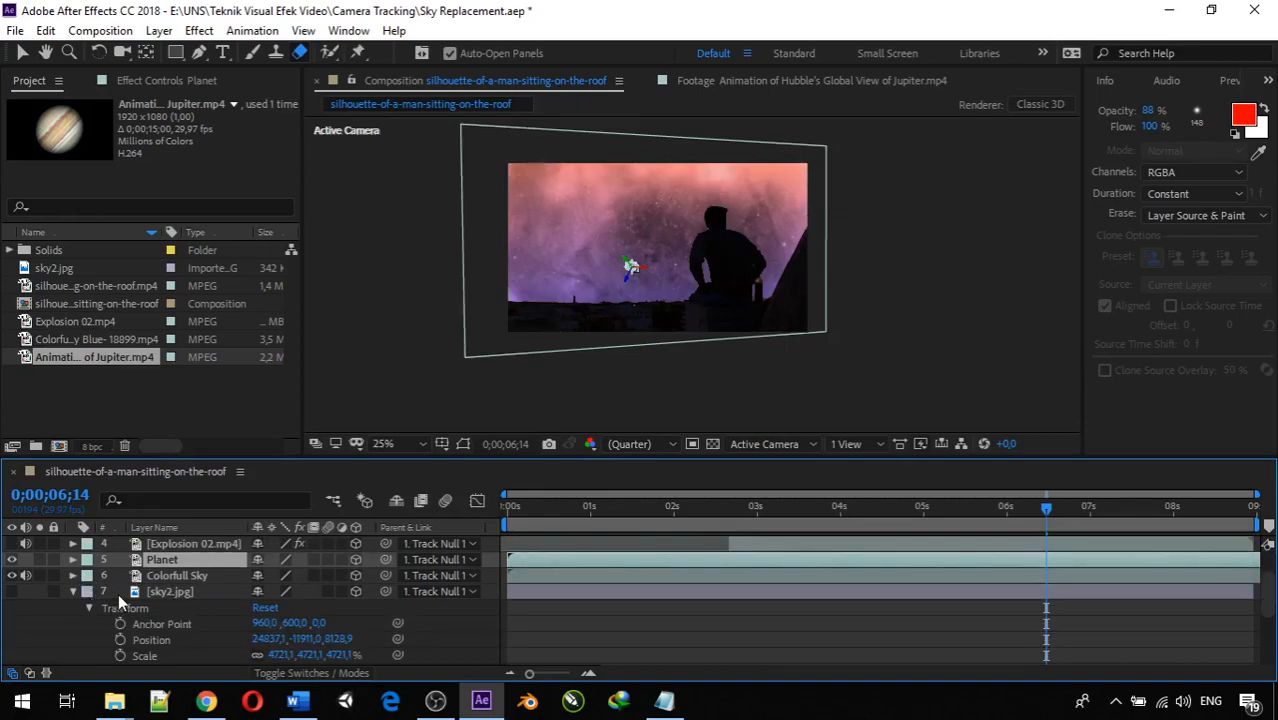
left_click(72, 559)
scroll(96, 572, "down", 3)
scroll(96, 572, "up", 3)
left_click(95, 576)
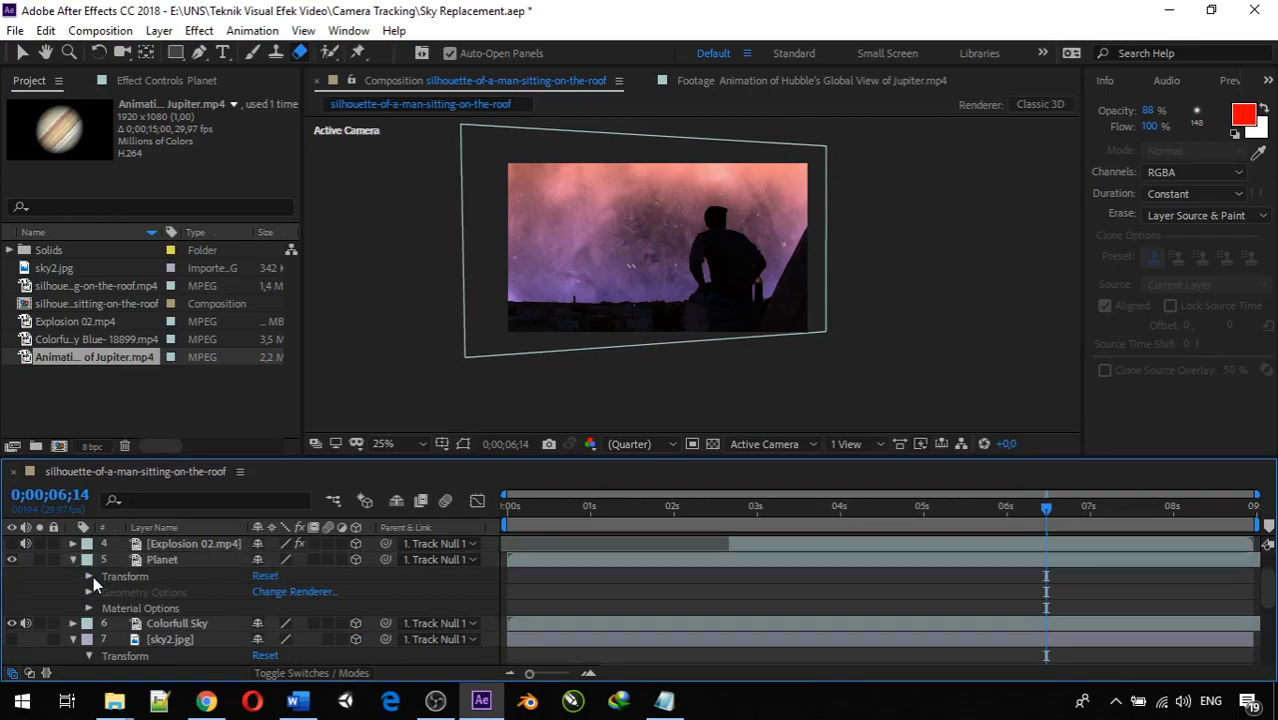
left_click(93, 576)
scroll(93, 576, "down", 4)
scroll(93, 576, "up", 2)
scroll(93, 576, "down", 5)
scroll(114, 598, "down", 5)
scroll(114, 598, "up", 3)
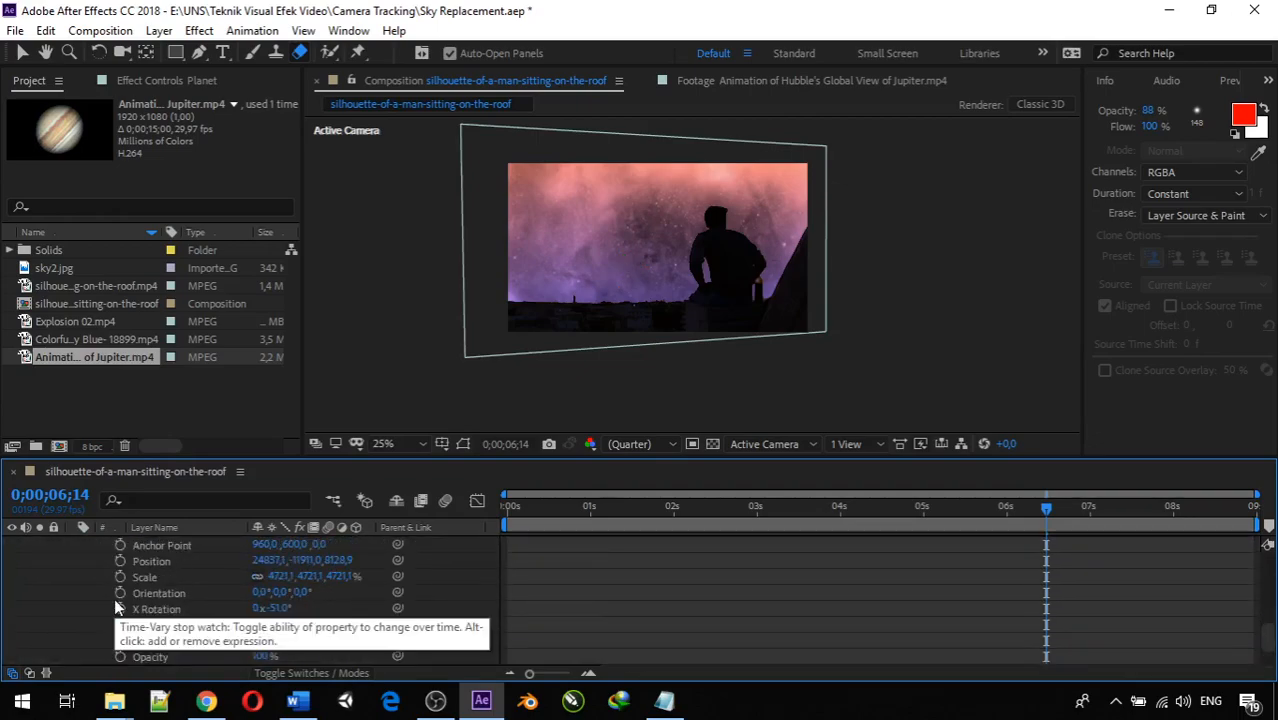
left_click(176, 612)
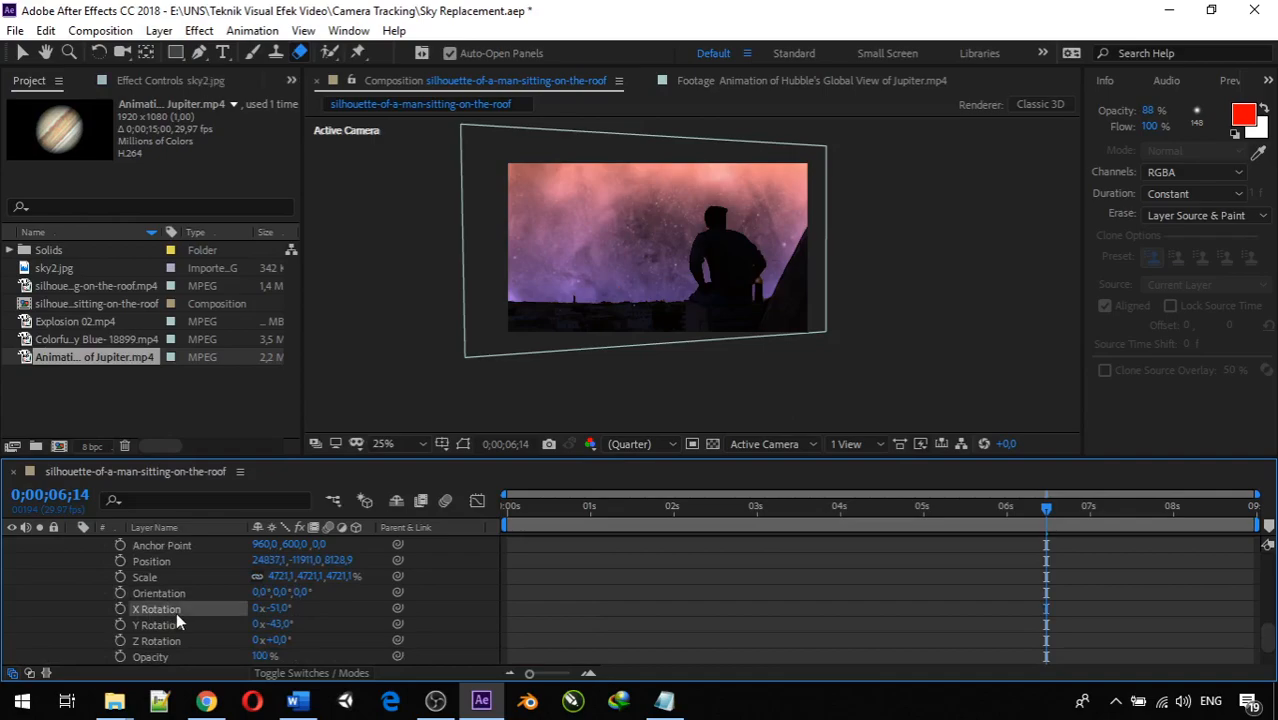
scroll(176, 614, "up", 4)
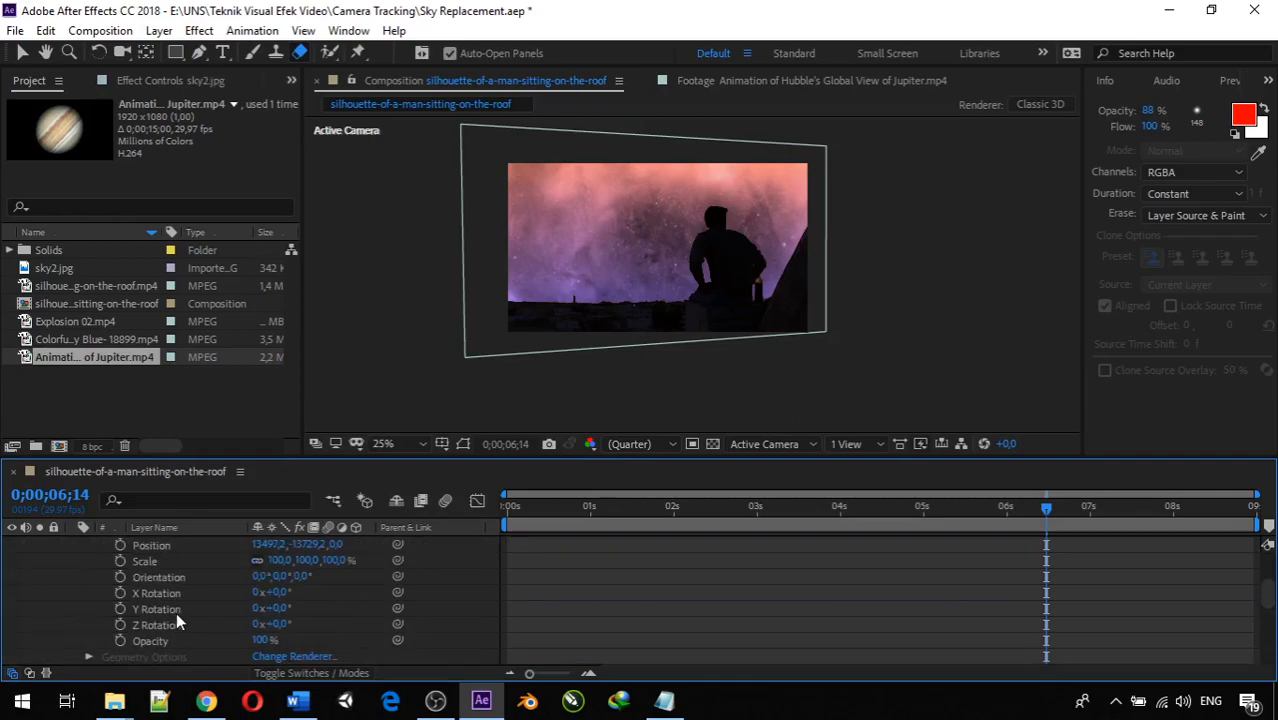
left_click(172, 600)
key("ctrl+v")
Copy the sky2.jpg layer's Y Rotation of -43° onto the Planet layer
scroll(172, 601, "down", 5)
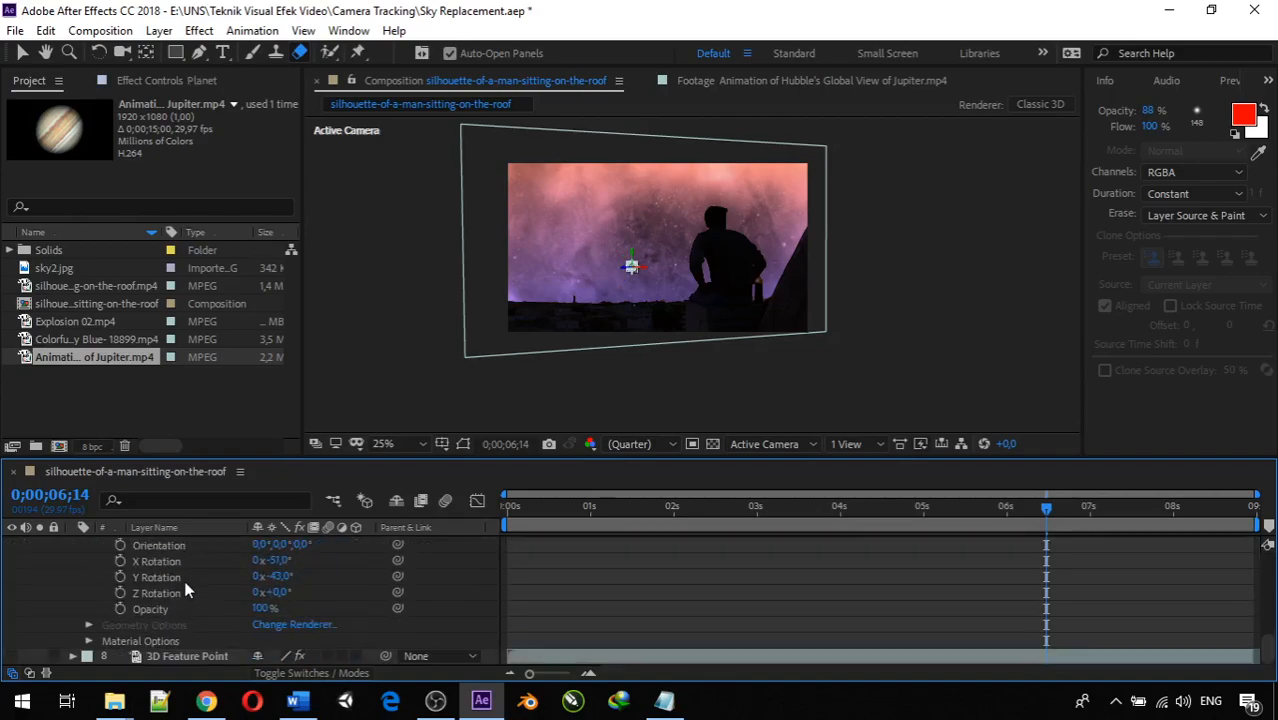
left_click(184, 579)
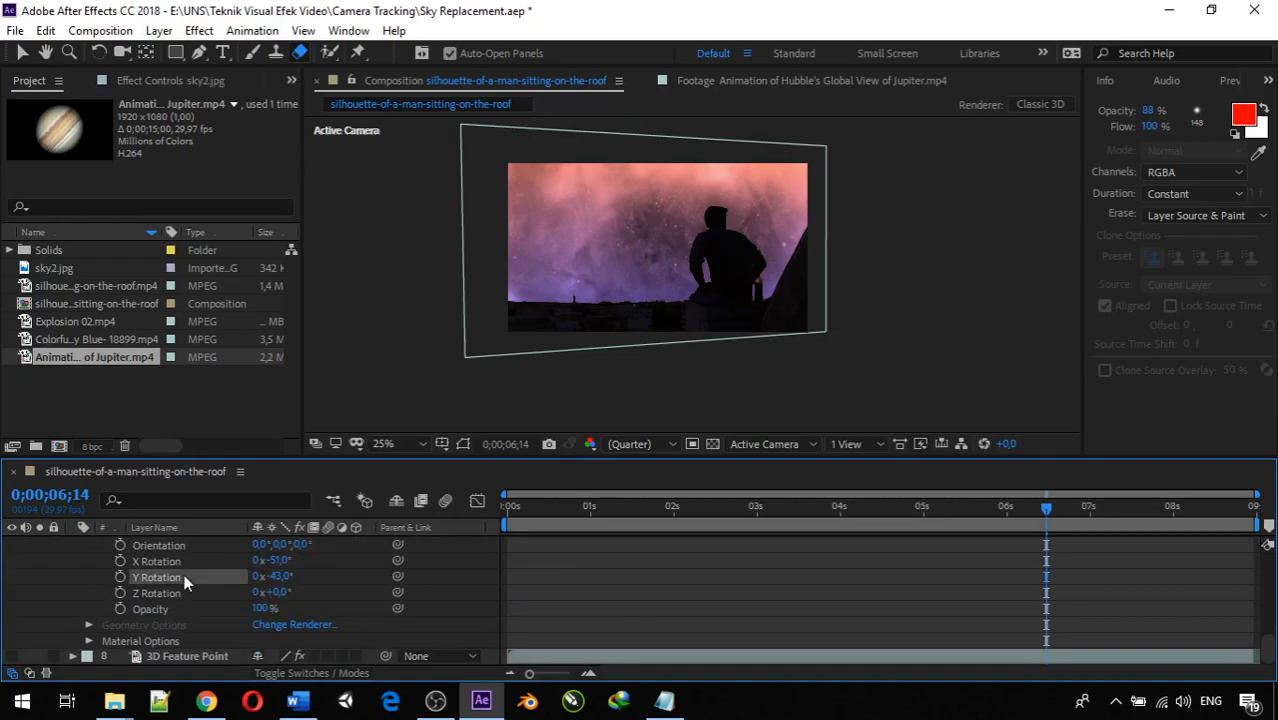
scroll(184, 576, "up", 5)
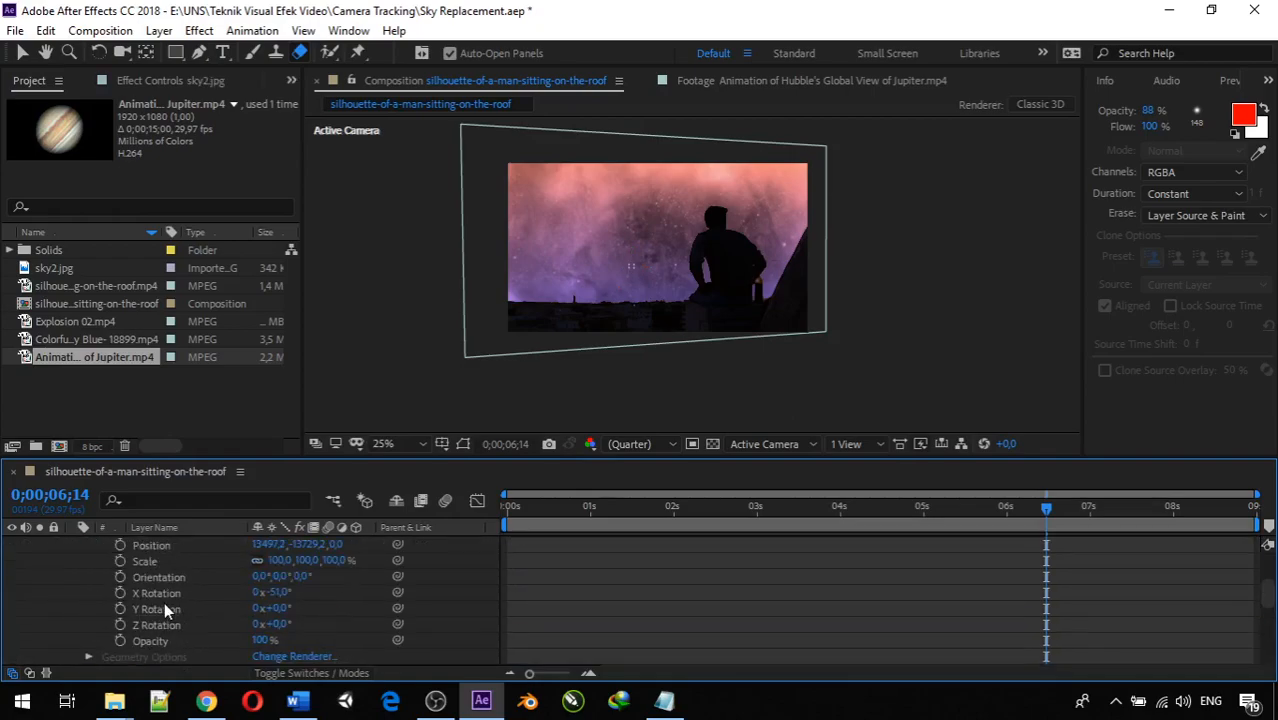
left_click(164, 609)
key("ctrl+z")
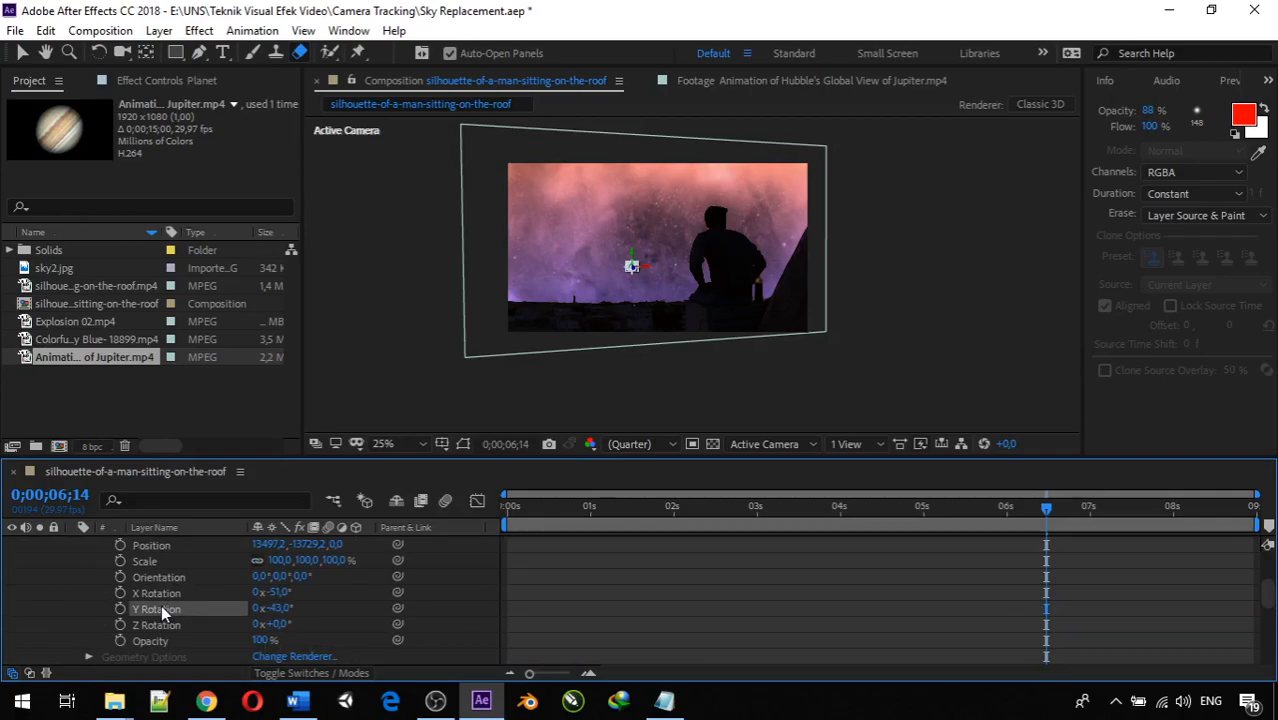
Copy the sky2.jpg layer's Scale of 4721,1% onto the Planet layer
scroll(161, 605, "down", 3)
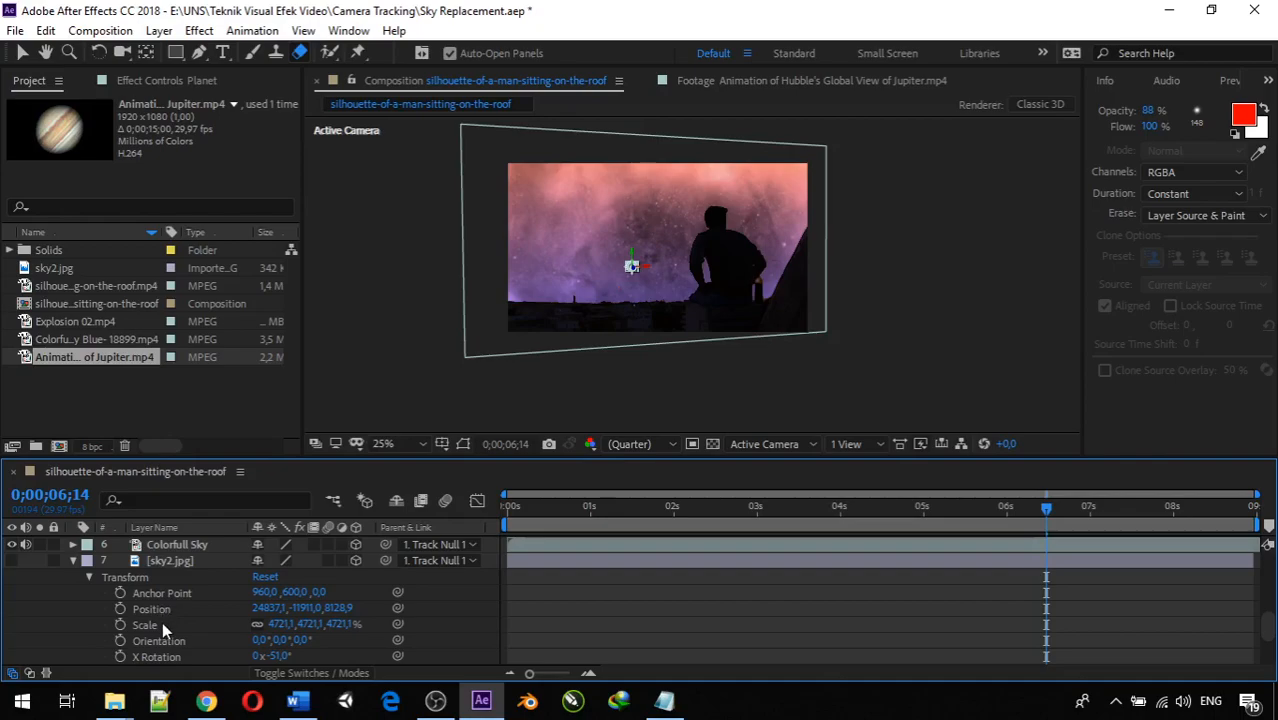
left_click(162, 622)
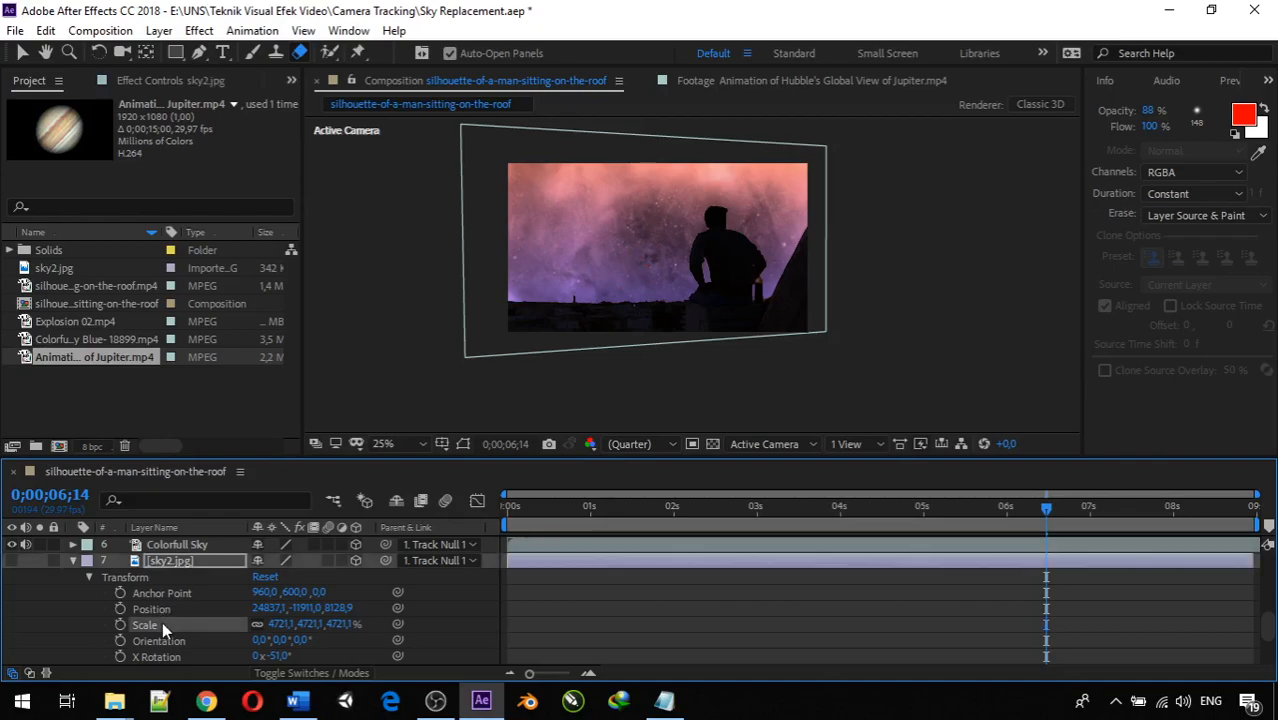
scroll(162, 622, "up", 5)
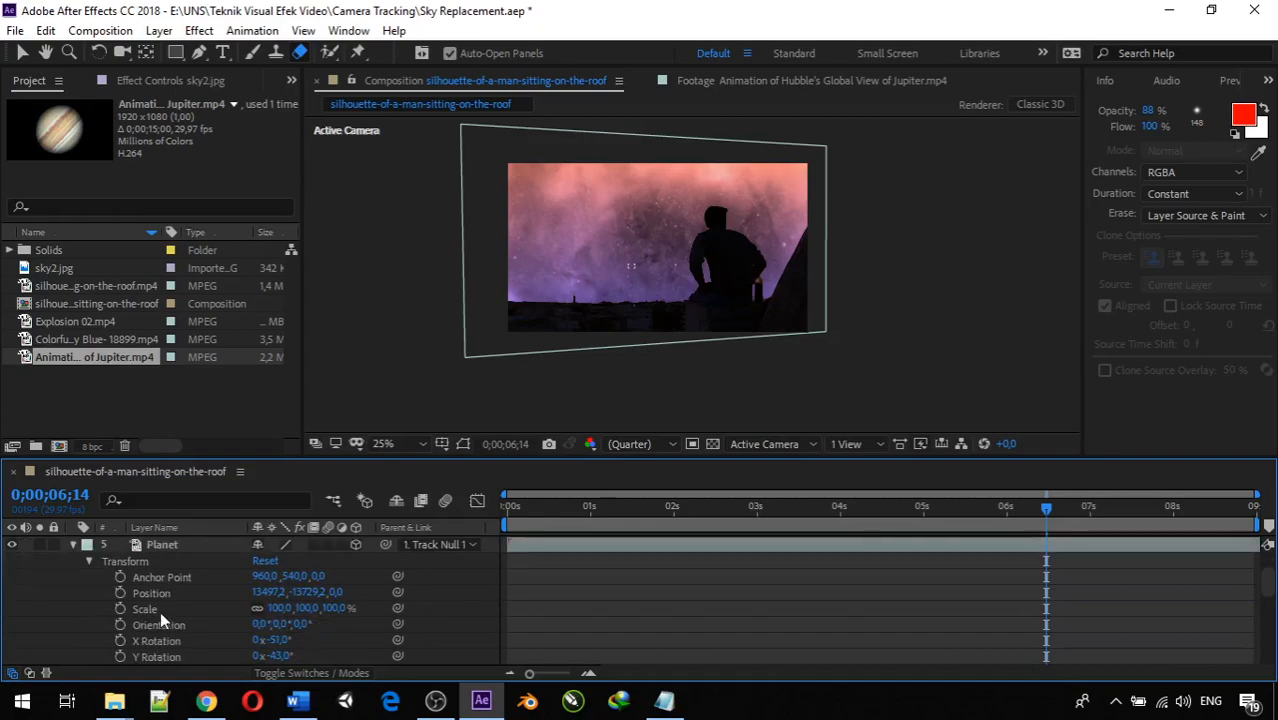
left_click(160, 611)
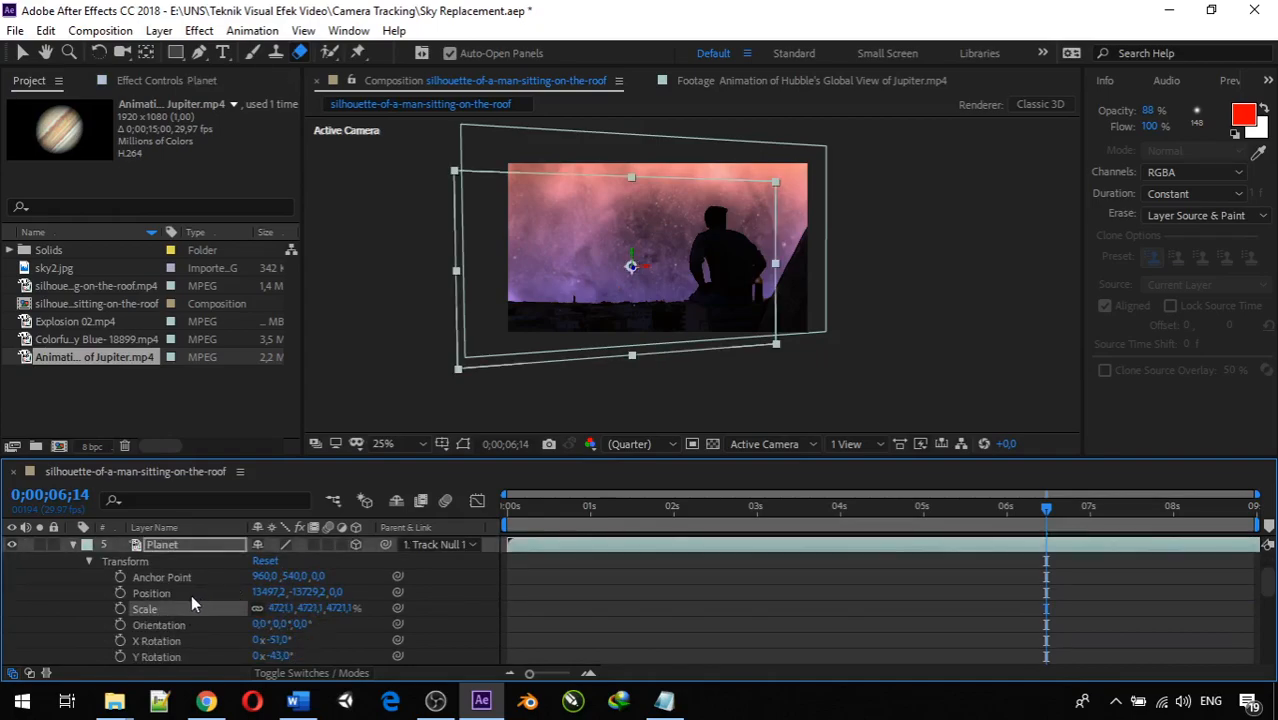
Copy the sky2.jpg layer's Position of 24837,1, -11911,0, 8128,9 onto the Planet layer and collapse the Planet layer's properties
scroll(191, 594, "down", 5)
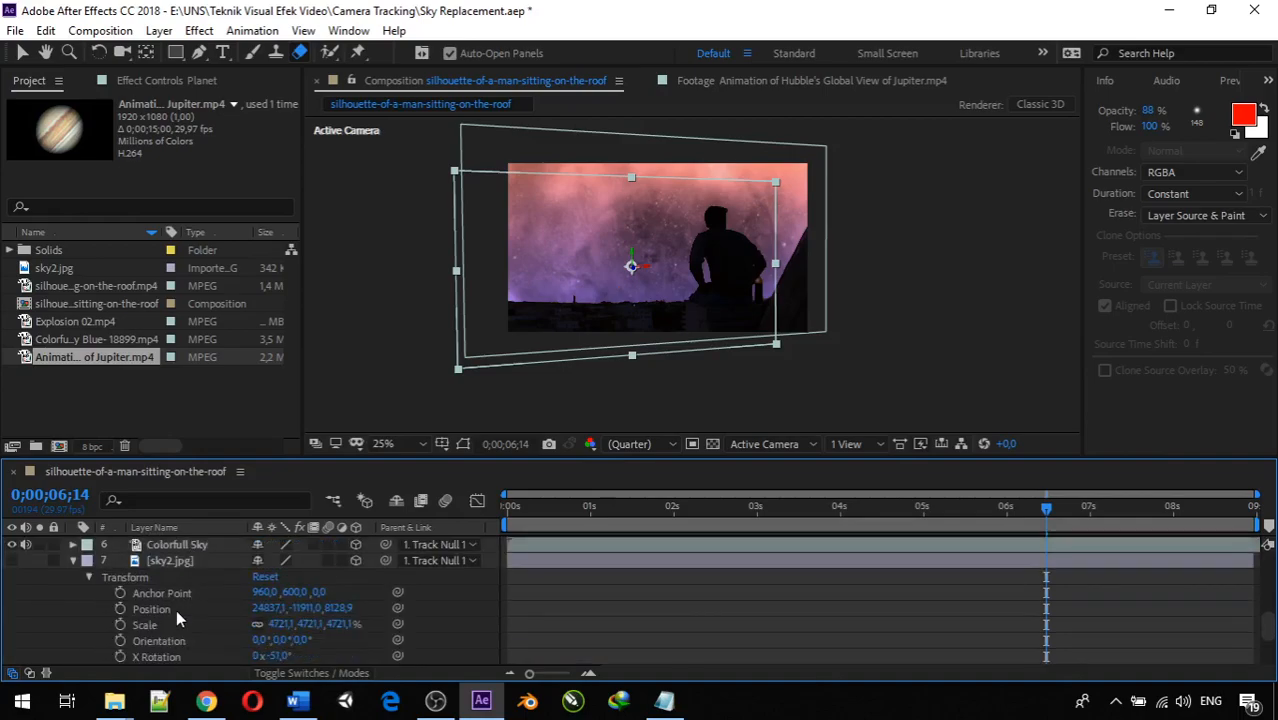
left_click(176, 609)
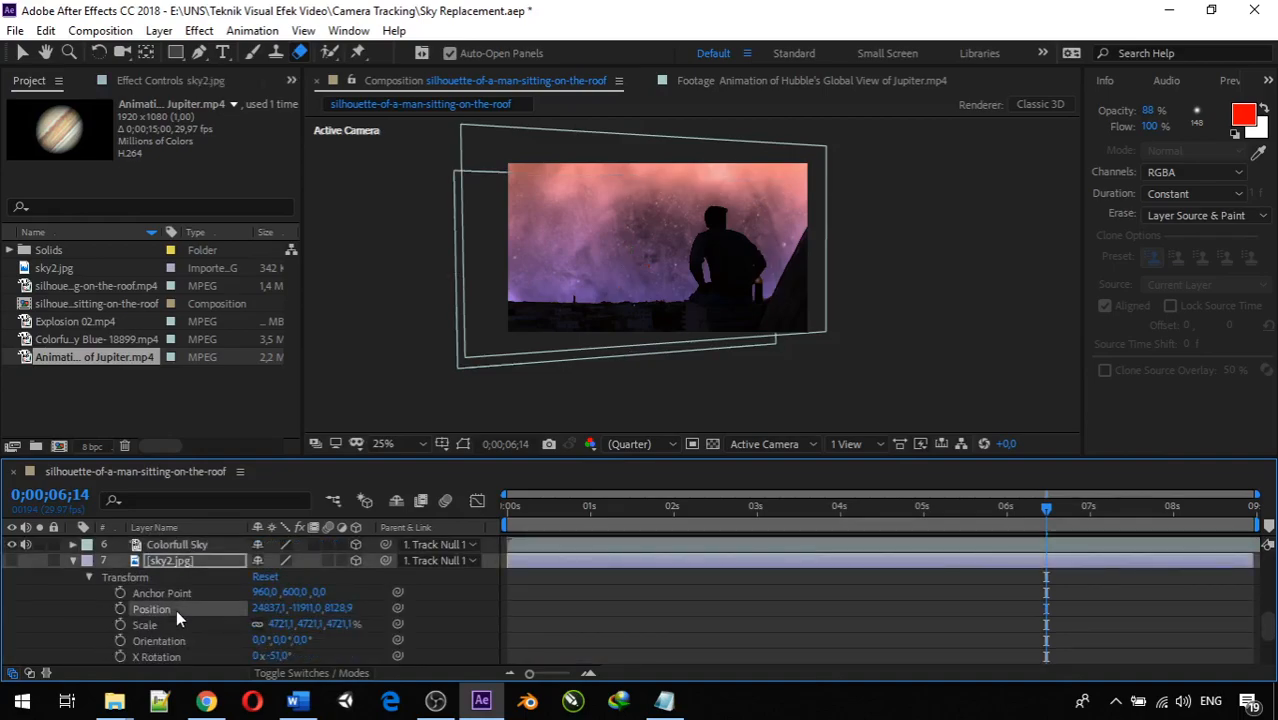
scroll(176, 609, "up", 2)
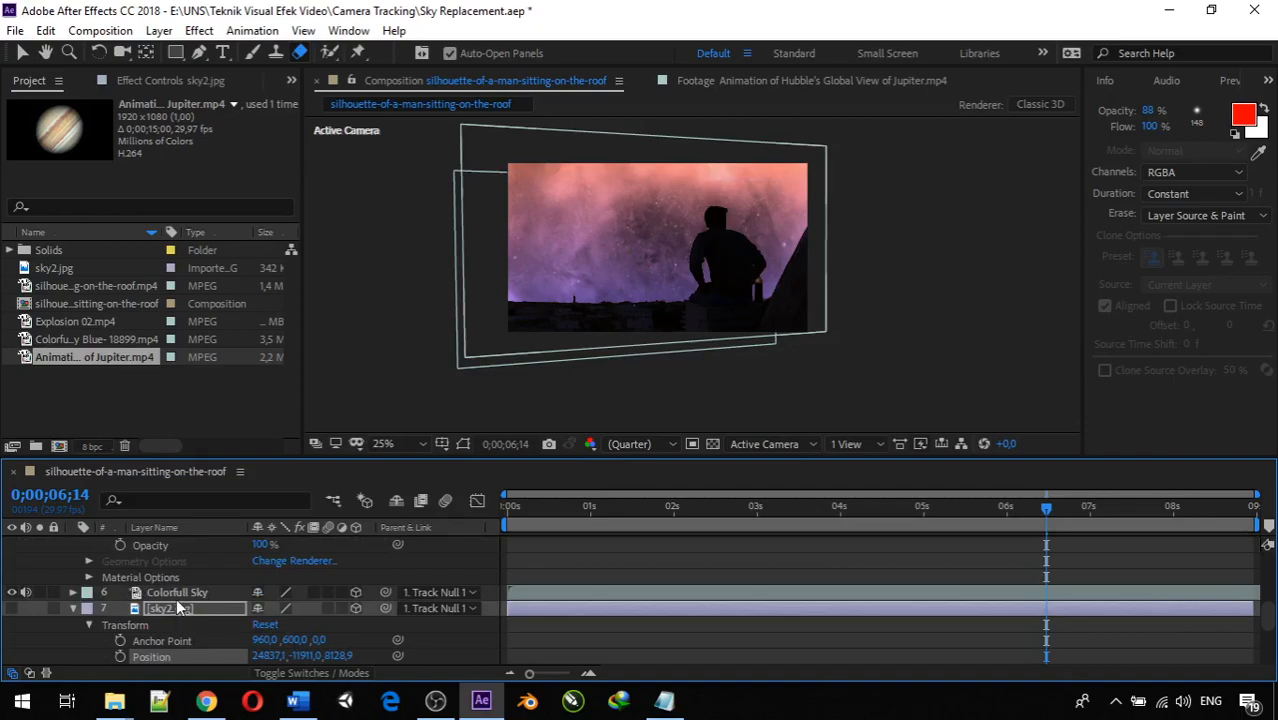
scroll(176, 596, "up", 6)
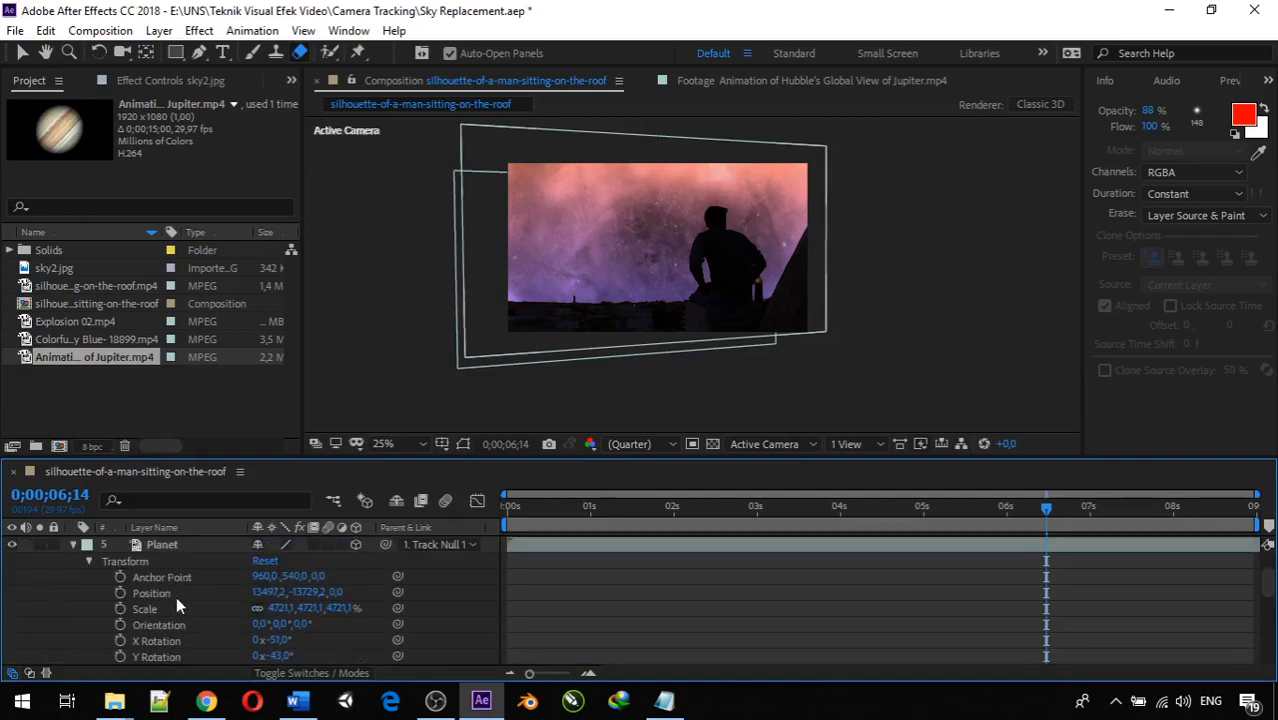
left_click(176, 594)
key("ctrl+v")
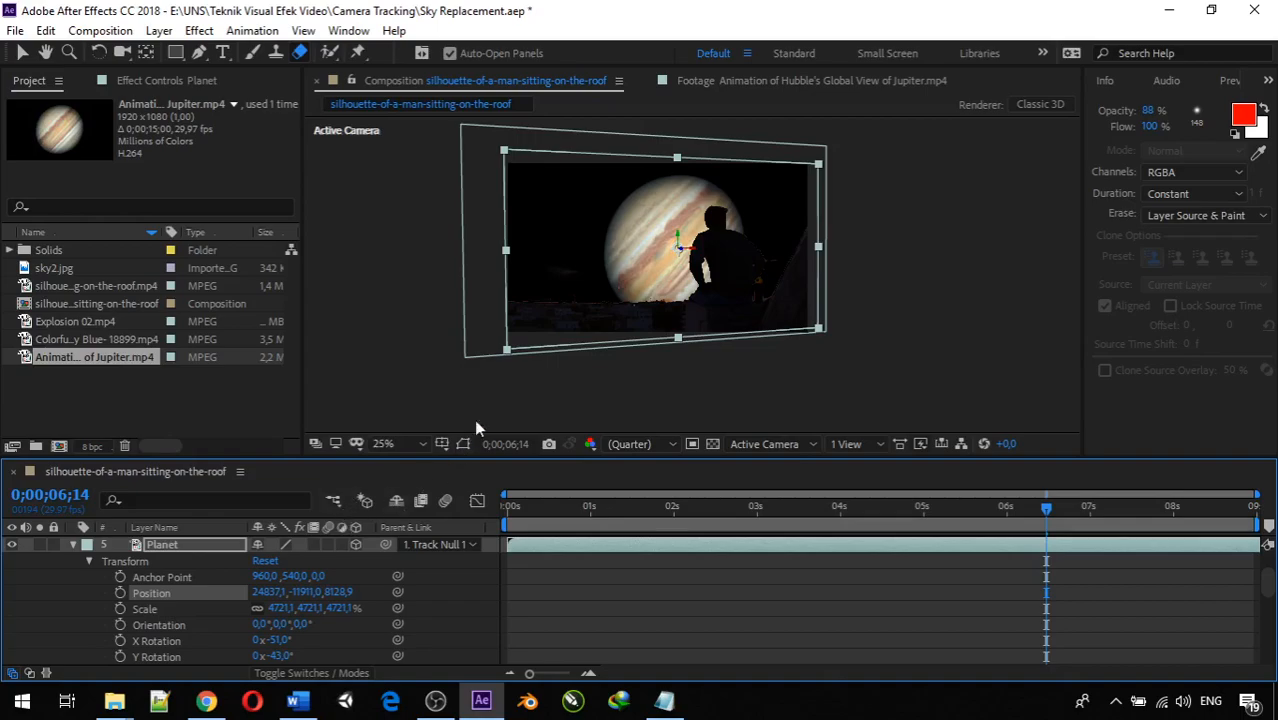
scroll(430, 540, "up", 3)
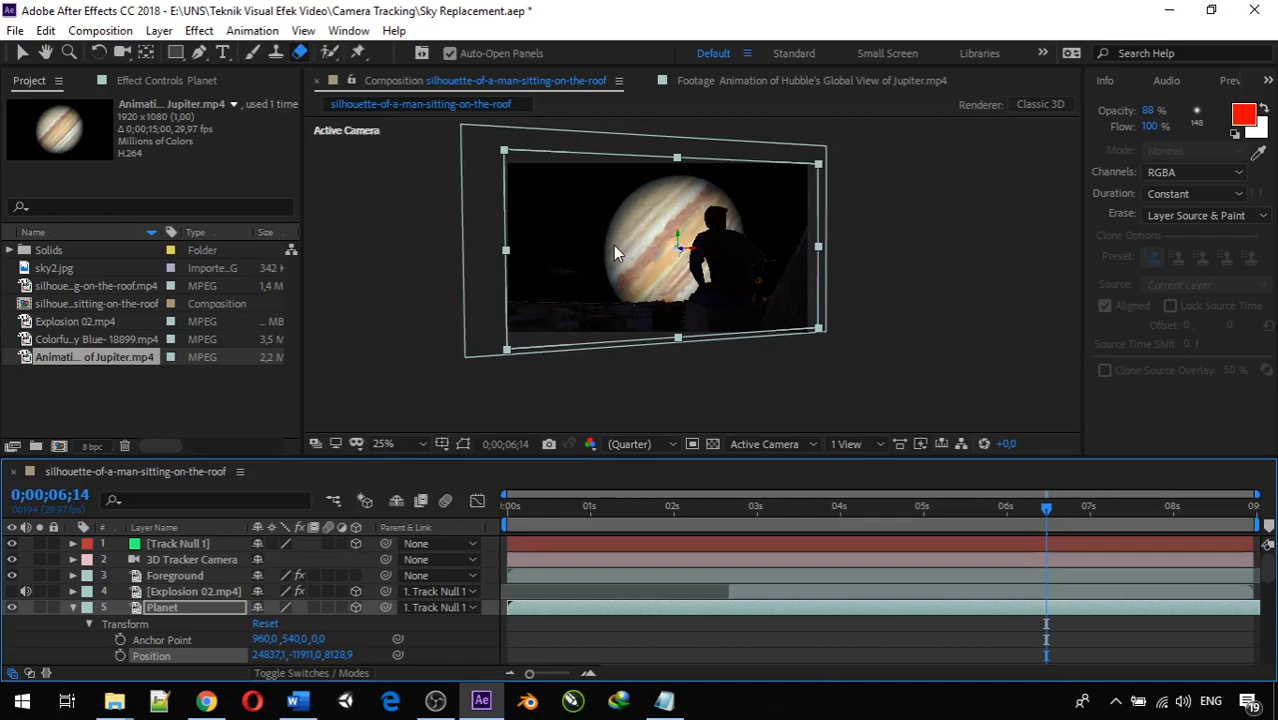
left_click(73, 607)
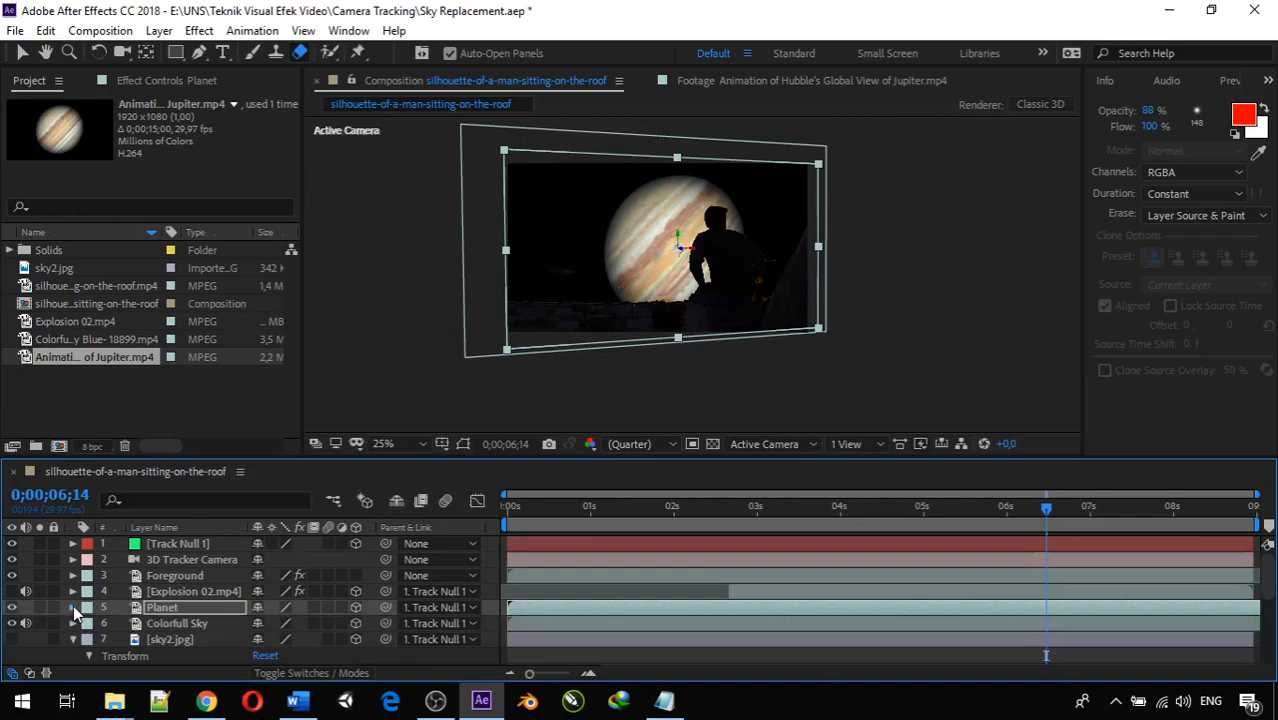
Show the blending mode options and try Hue, Overlay and Add on the Planet layer
left_click(322, 676)
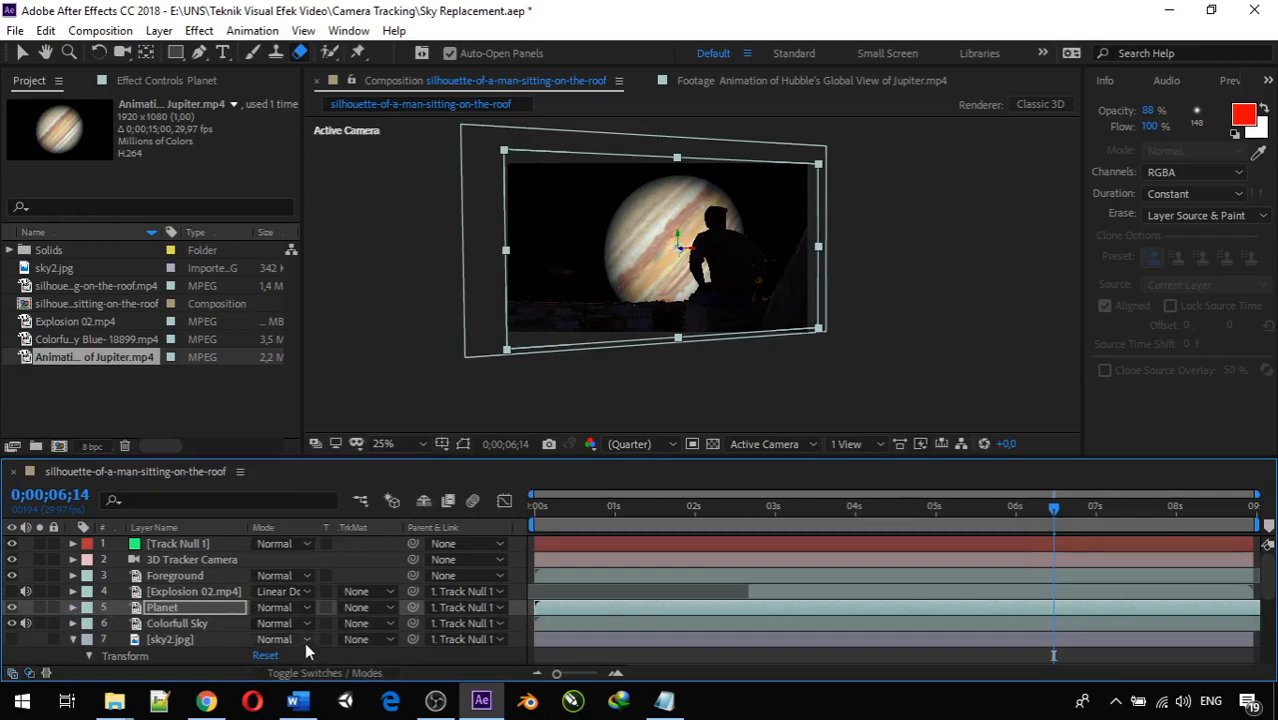
left_click(296, 617)
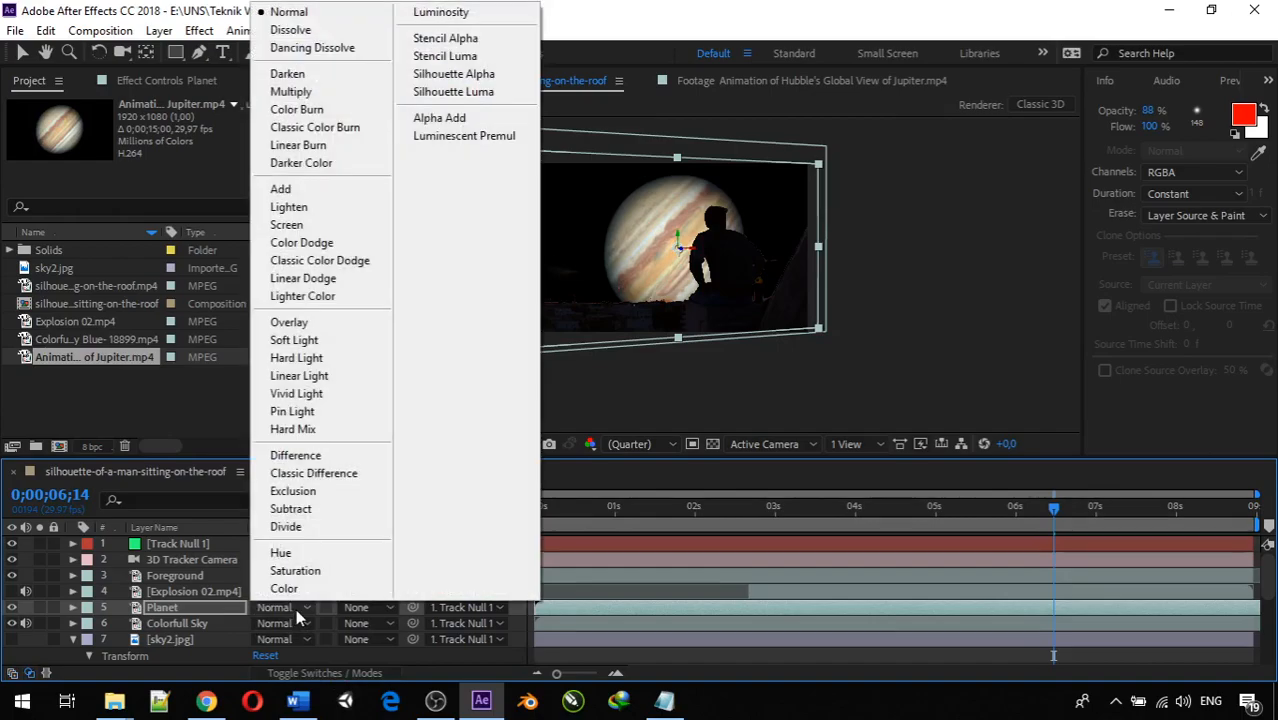
left_click(306, 551)
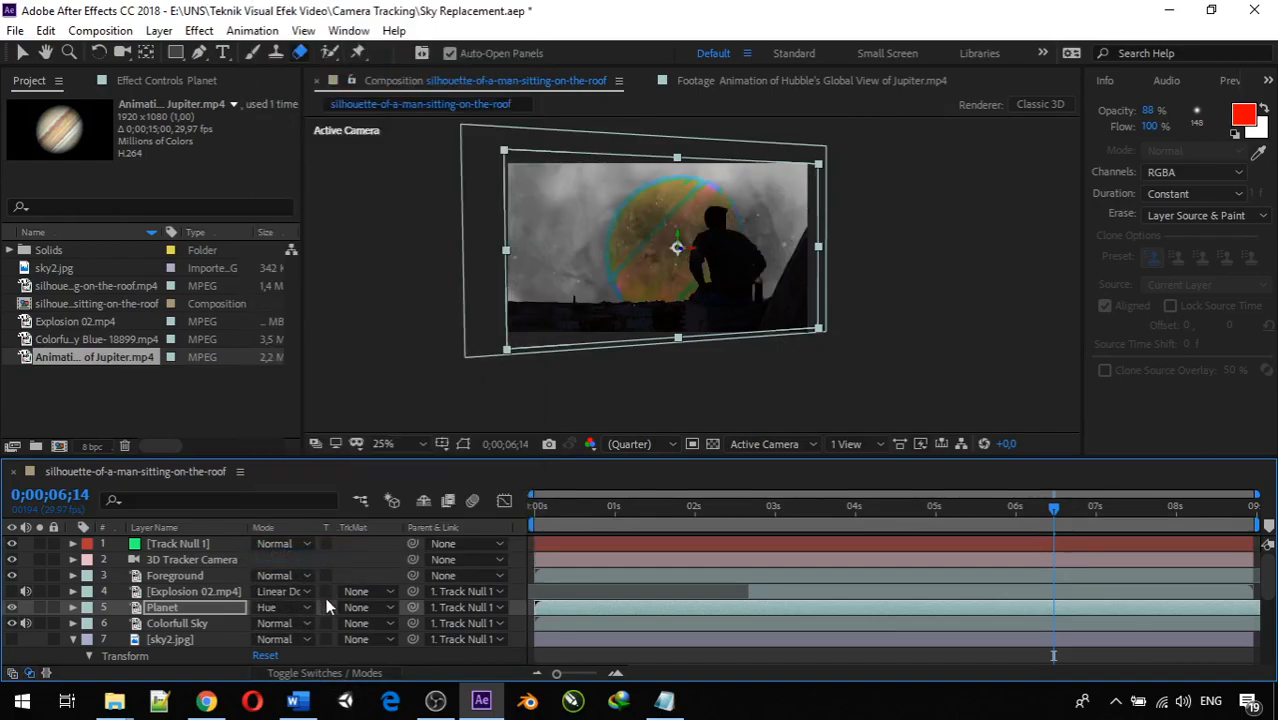
left_click(300, 607)
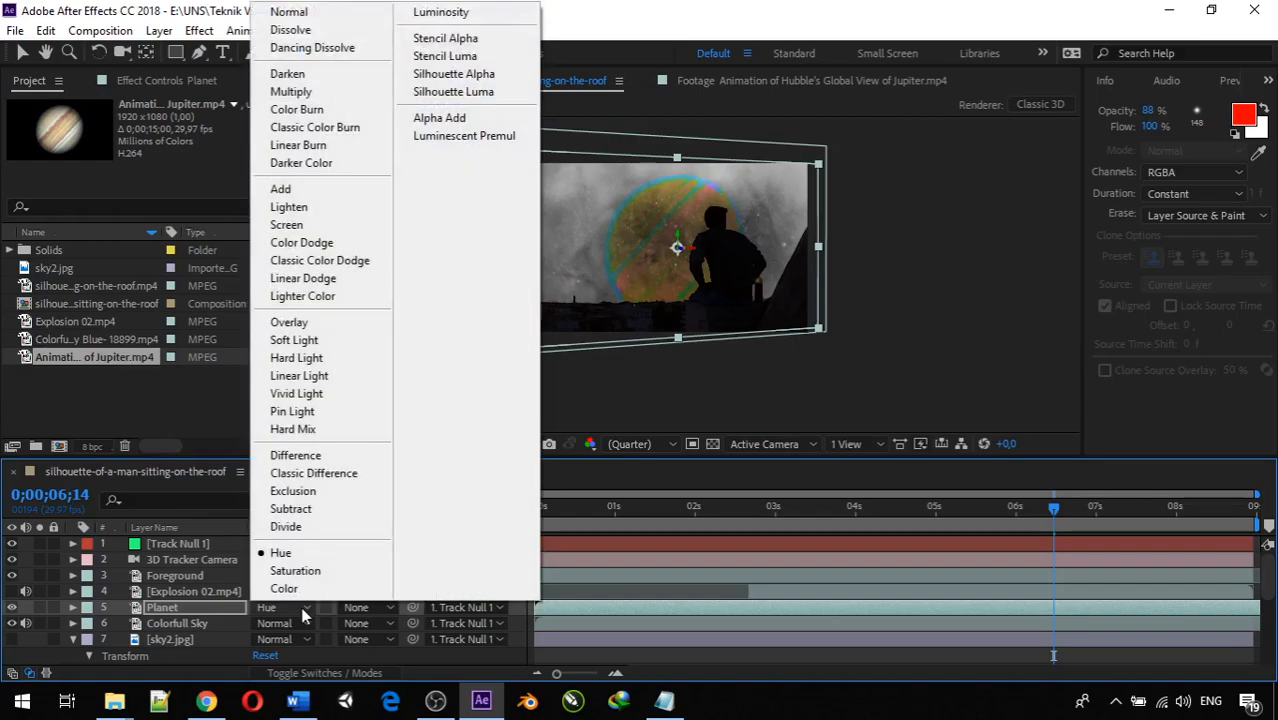
left_click(292, 322)
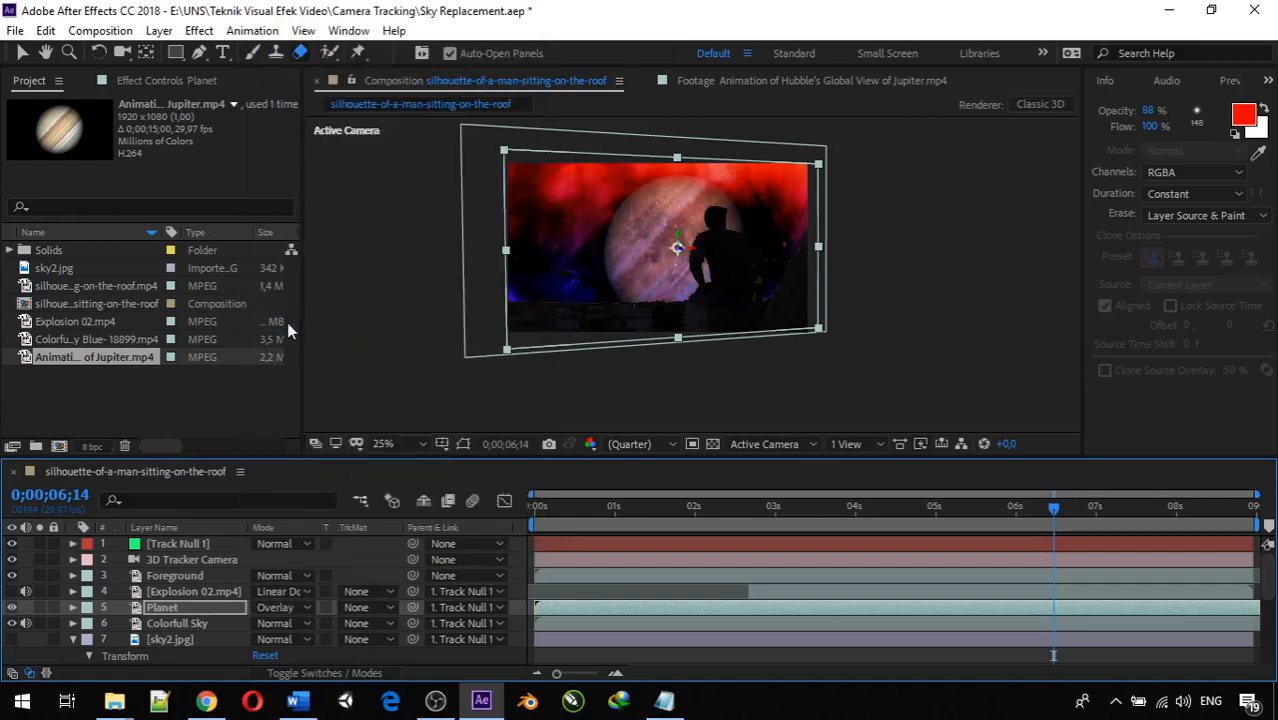
left_click(305, 607)
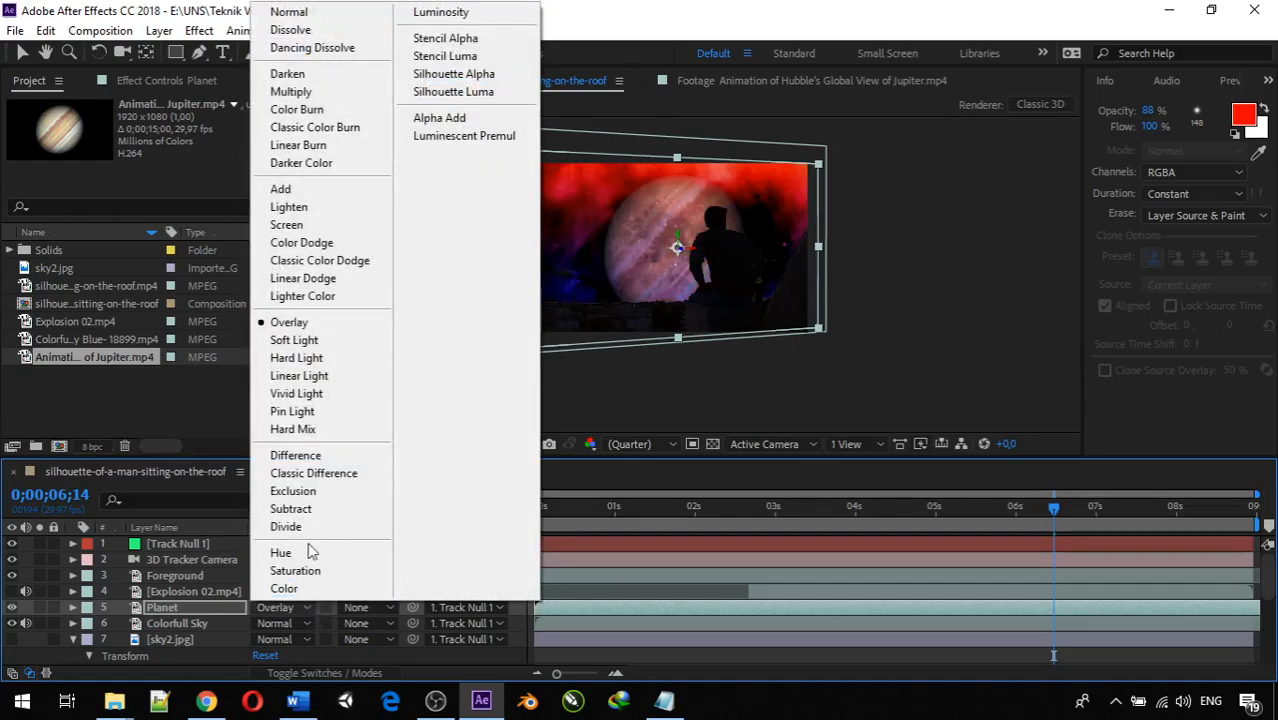
left_click(300, 190)
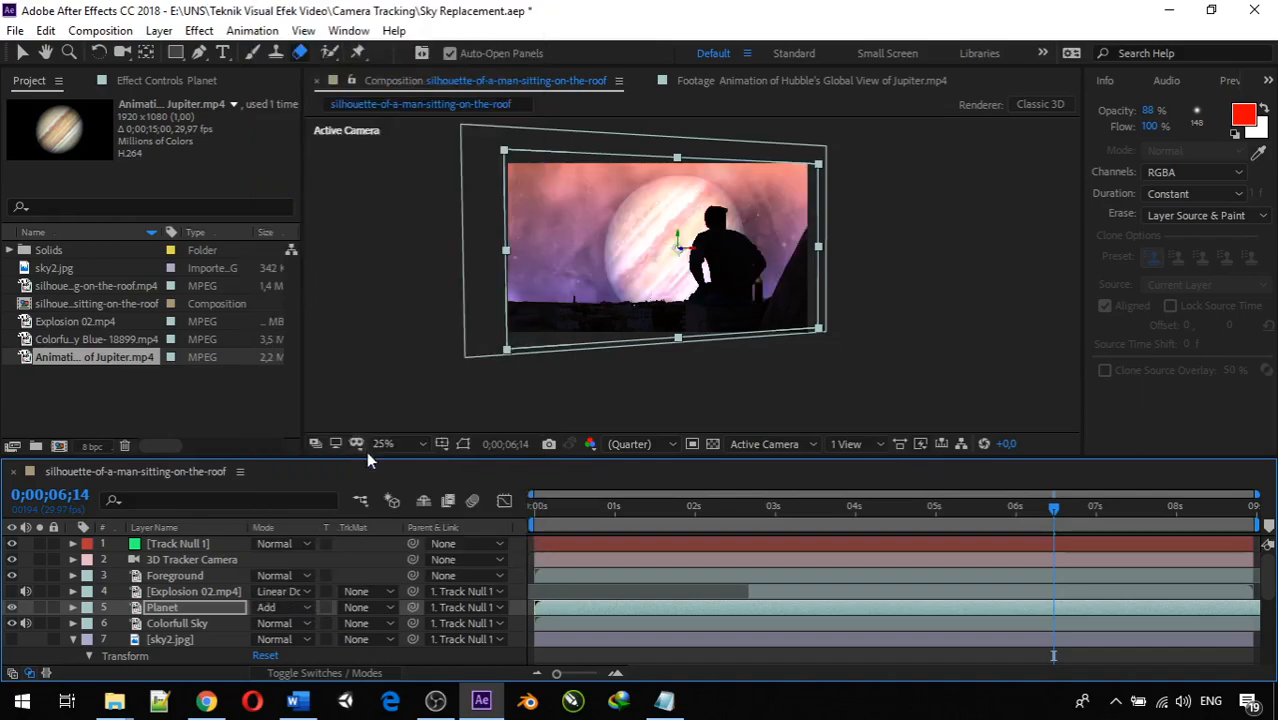
Lower the Planet layer's Opacity to 44% and shift the layer so the planet sits behind the man's shoulder, at Position 41361,4, -4089,8, 14940,2
left_click(72, 607)
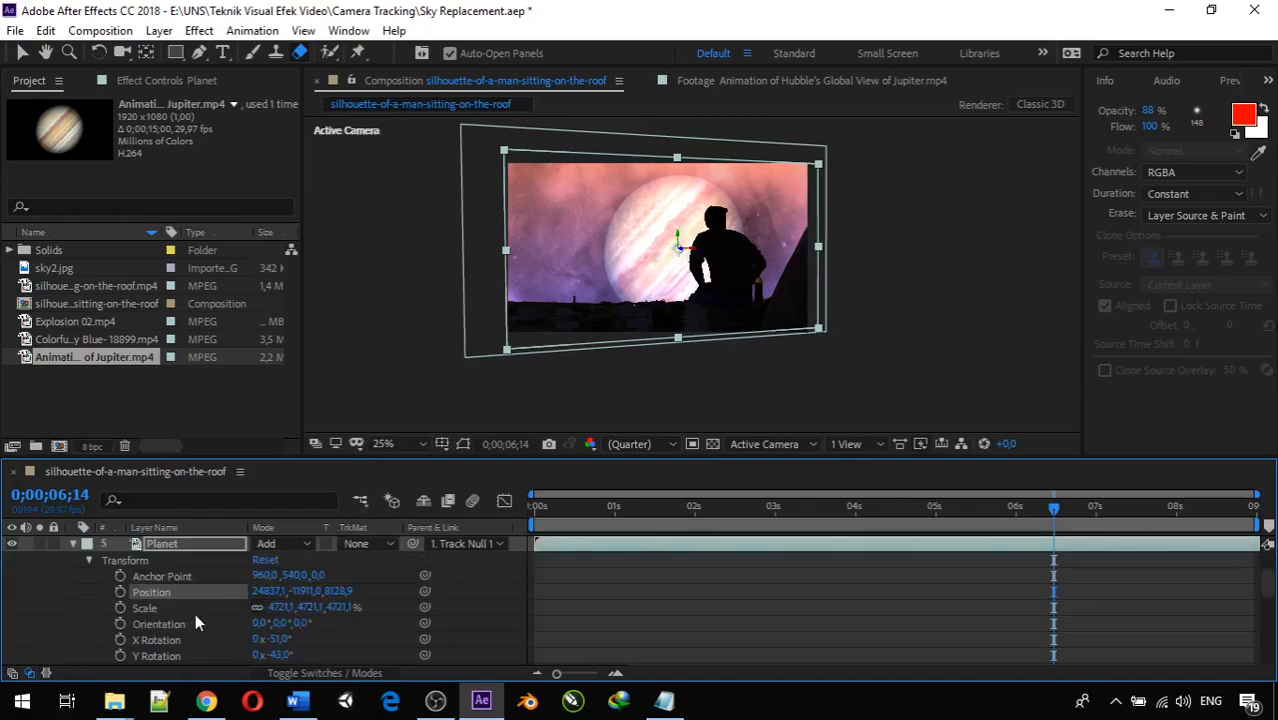
scroll(195, 623, "down", 1)
left_click_drag(257, 641, 202, 636)
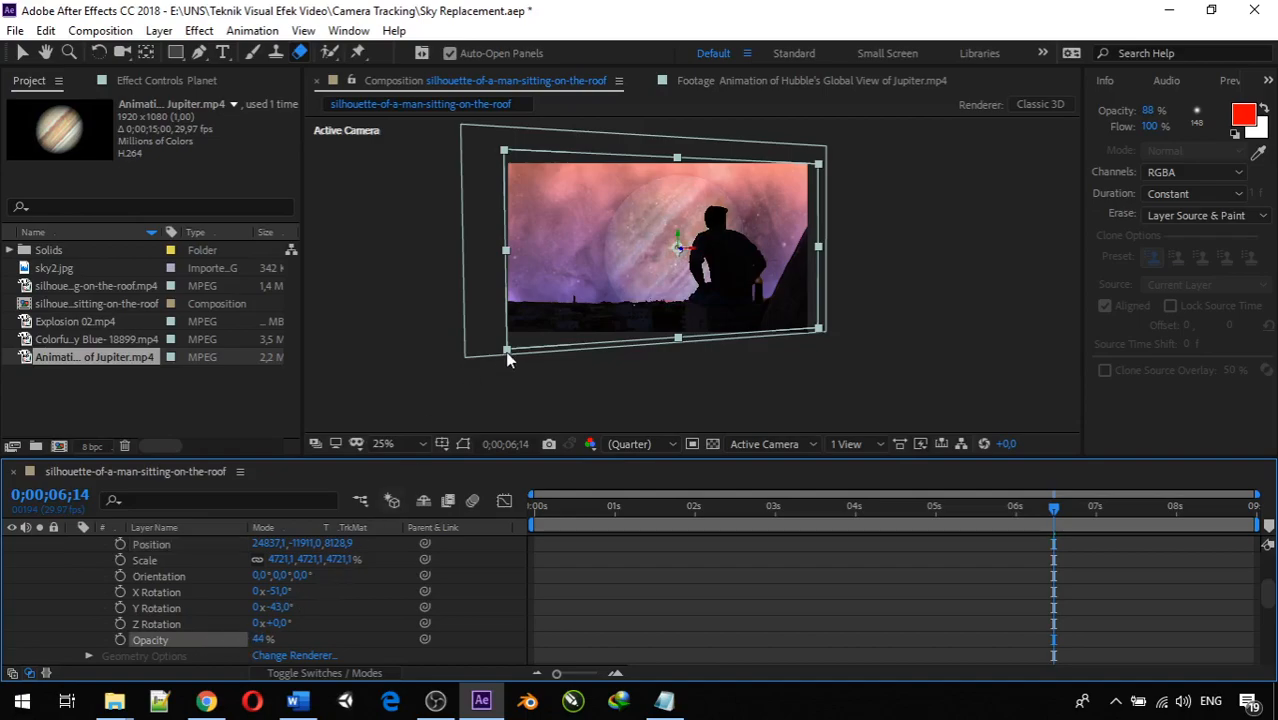
left_click_drag(647, 247, 714, 250)
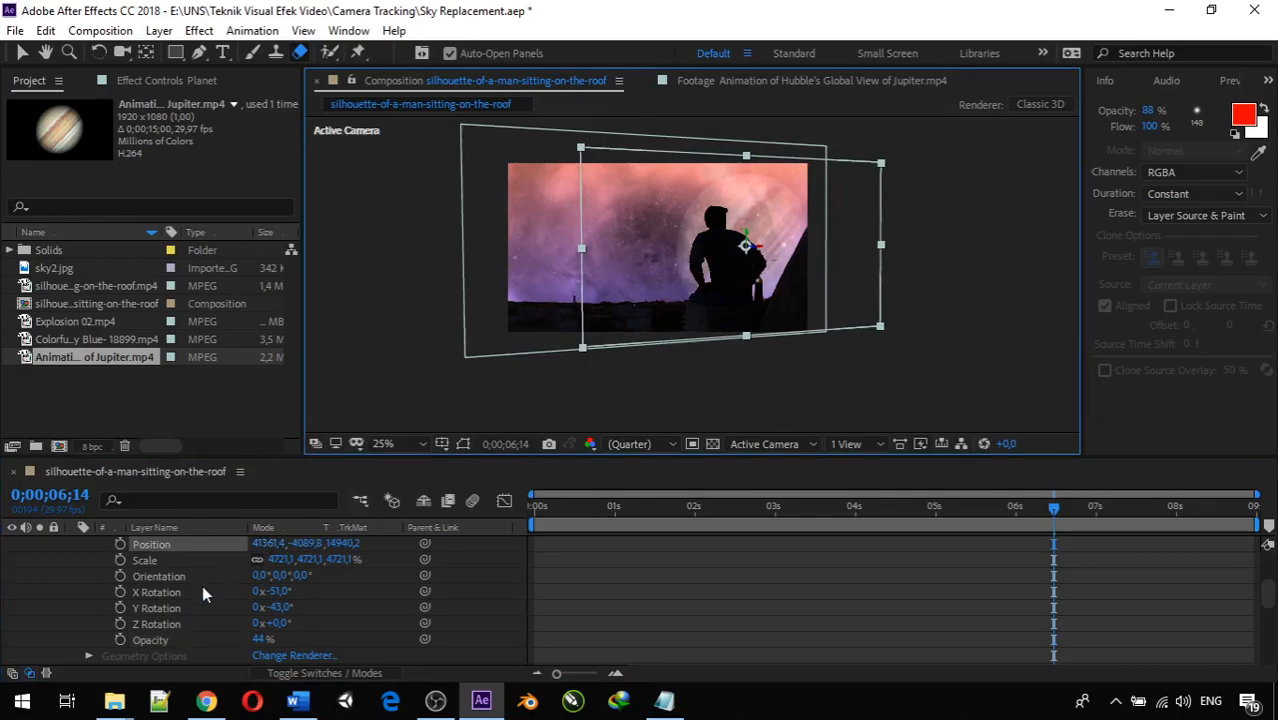
Collapse the Planet layer's properties, place the layer below Colorfull Sky and set its blending mode to Normal
scroll(188, 592, "up", 3)
left_click(72, 591)
left_click_drag(165, 588, 161, 611)
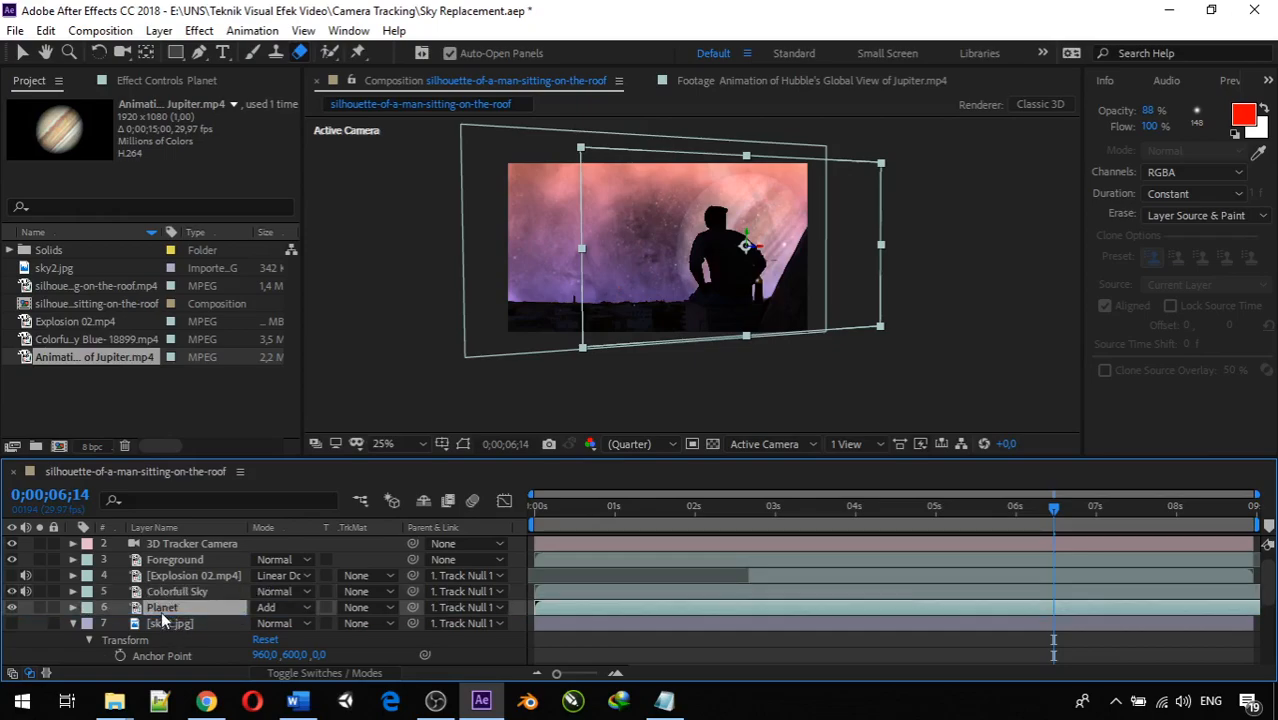
left_click(291, 606)
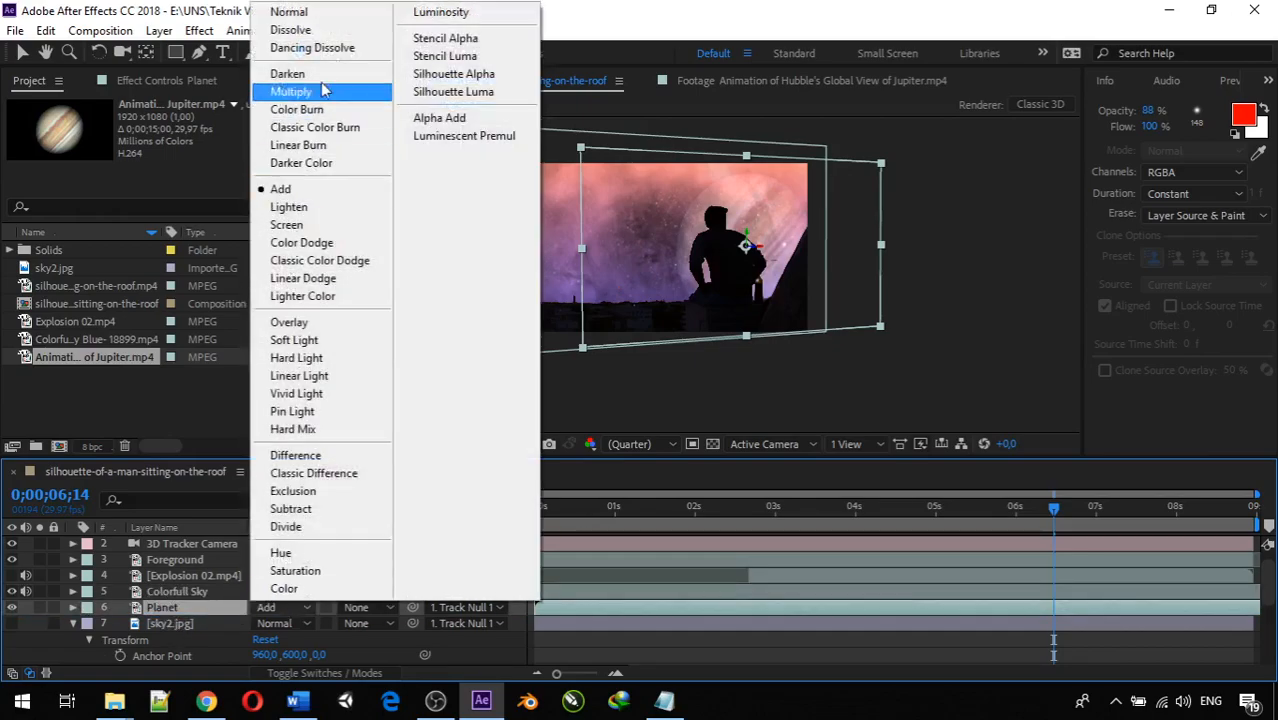
left_click(290, 11)
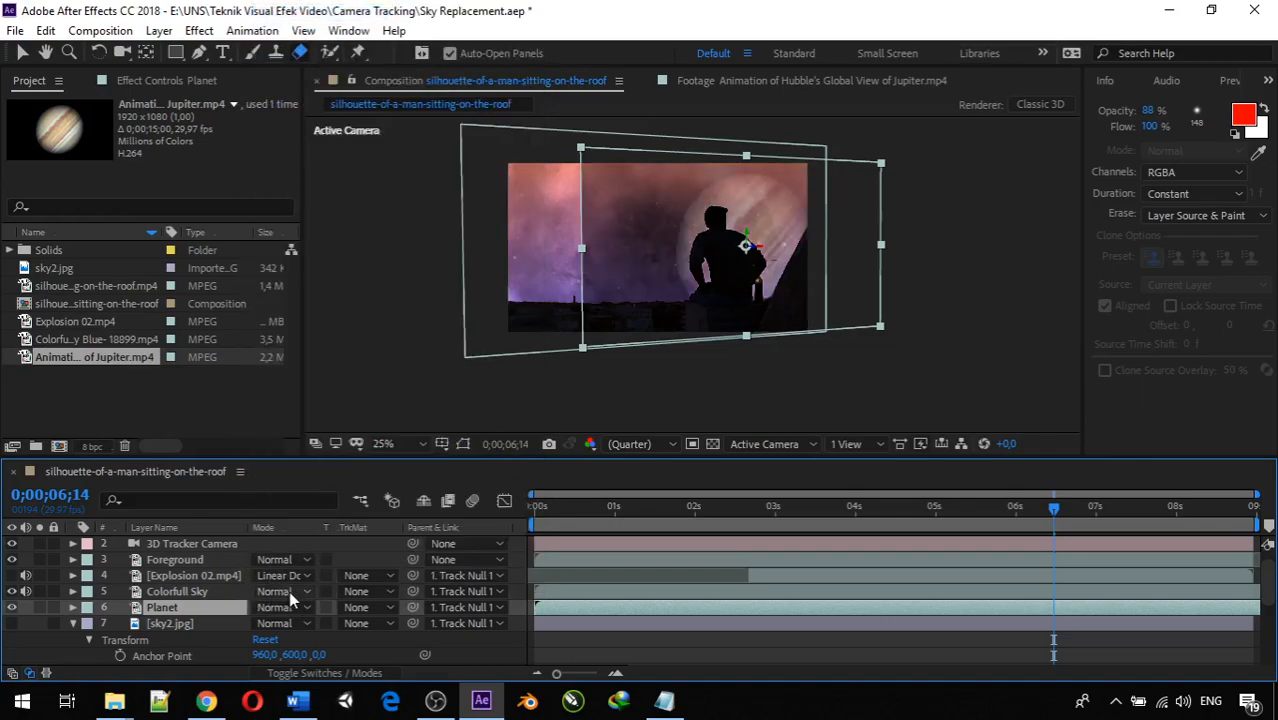
Try the Multiply, Screen, Add, Divide and Hue blending modes on the Colorfull Sky layer
left_click(289, 593)
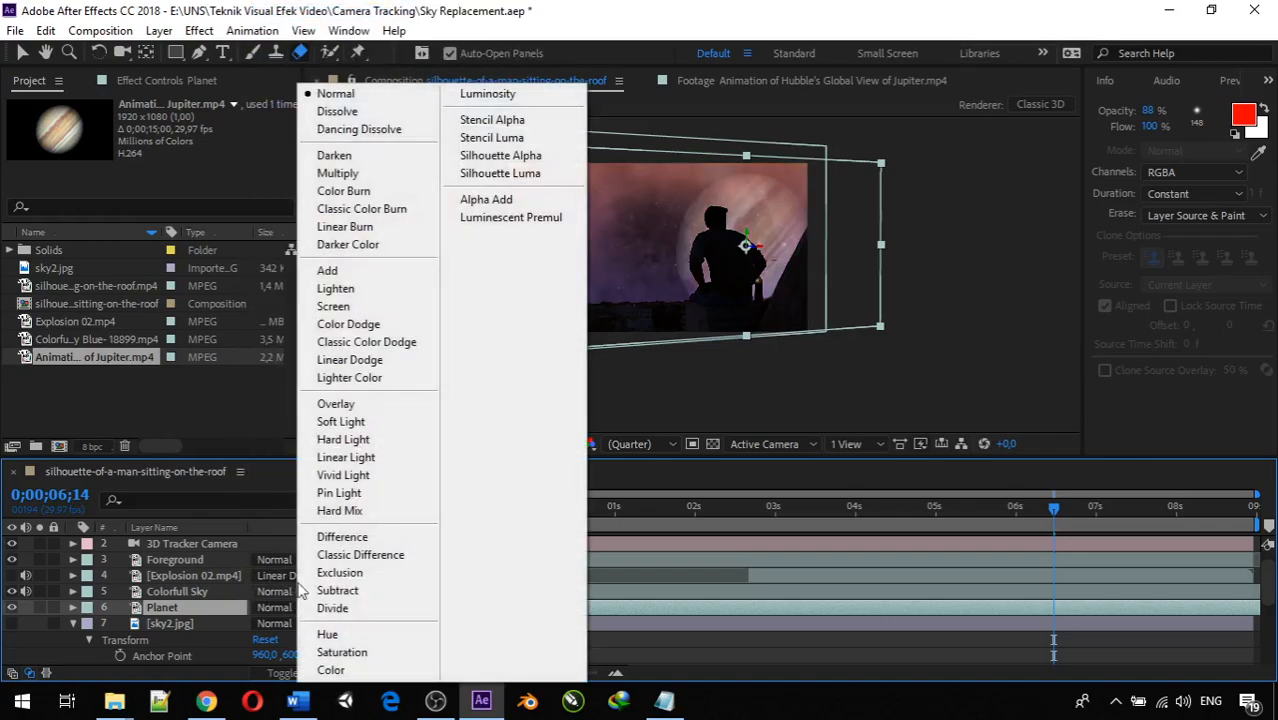
left_click(377, 173)
left_click(300, 592)
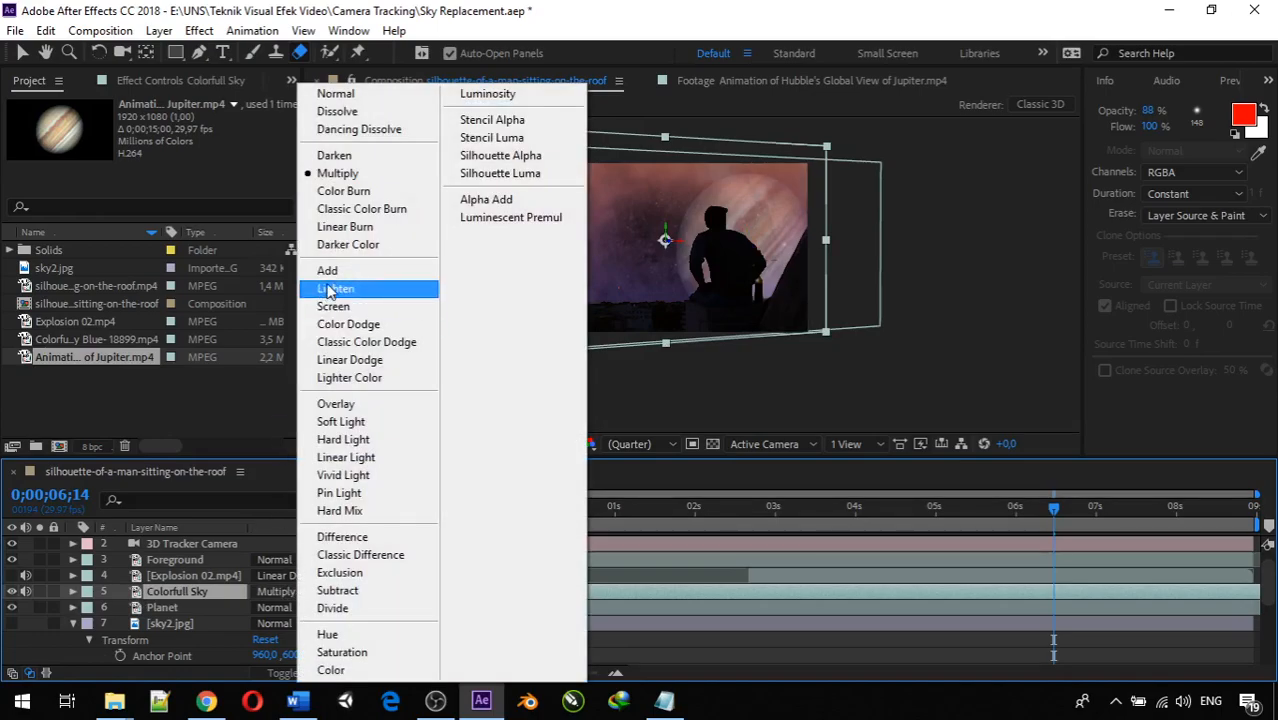
left_click(336, 305)
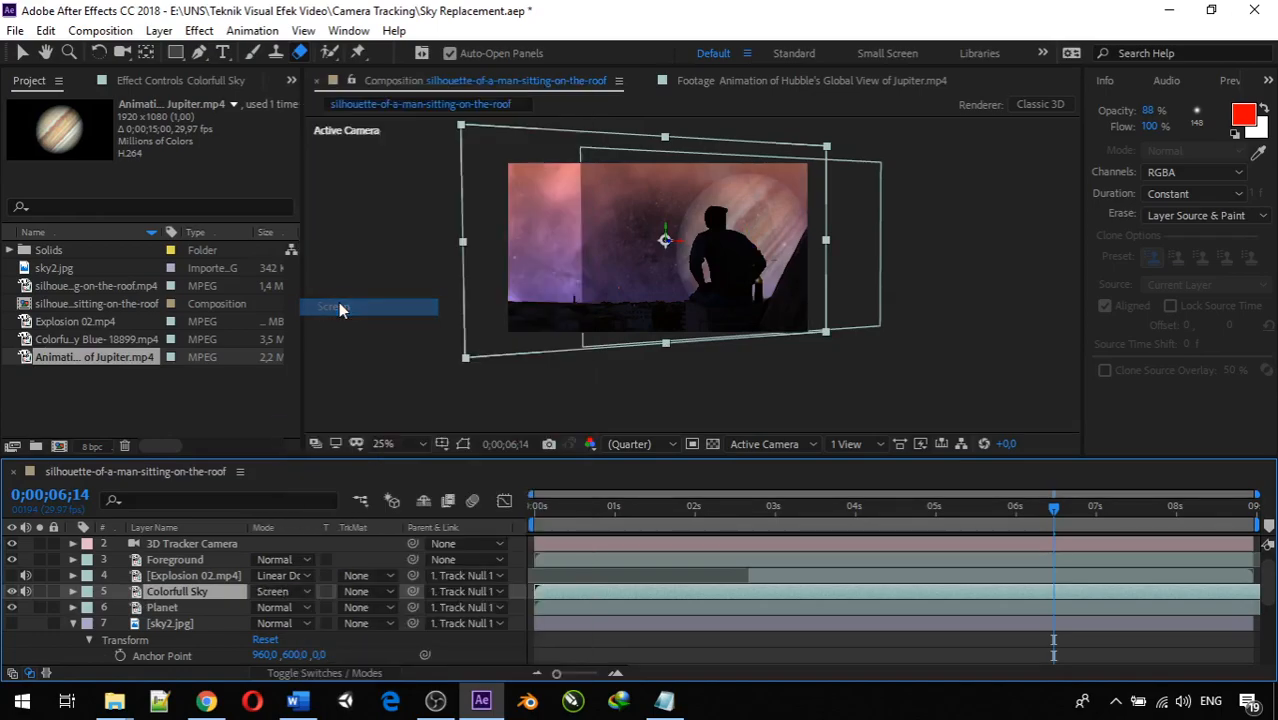
left_click(302, 591)
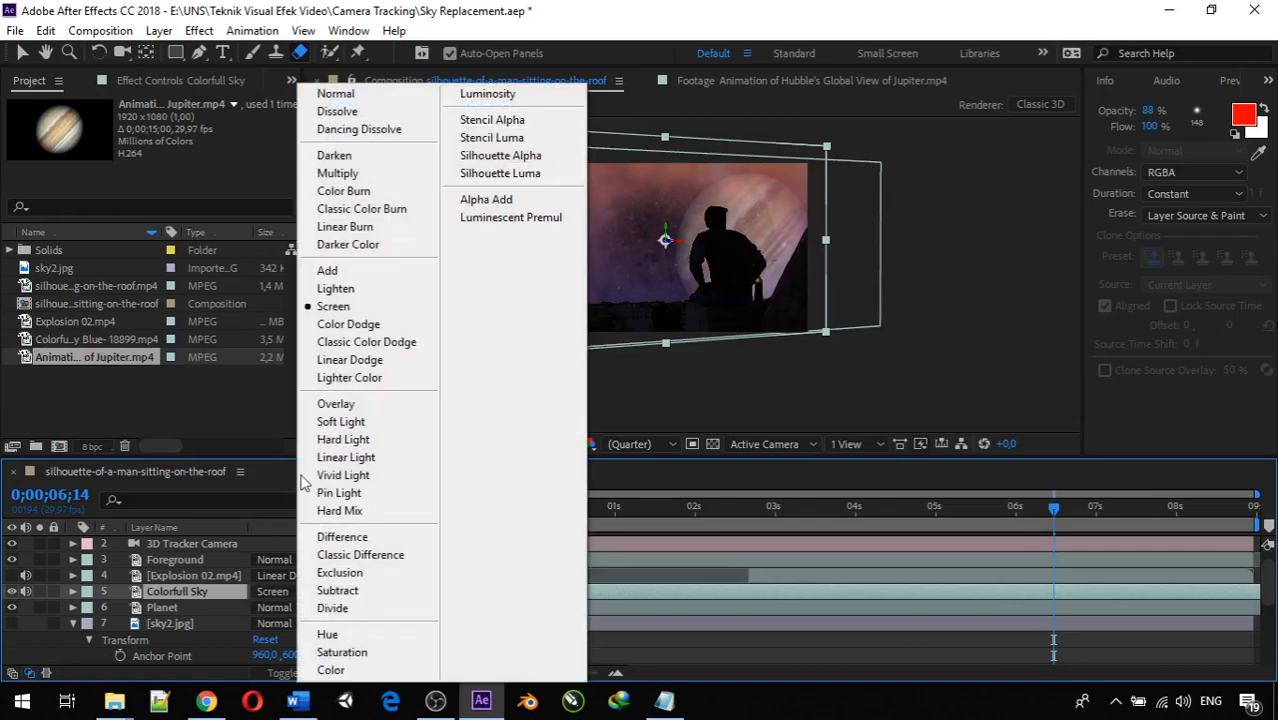
left_click(318, 276)
left_click(300, 592)
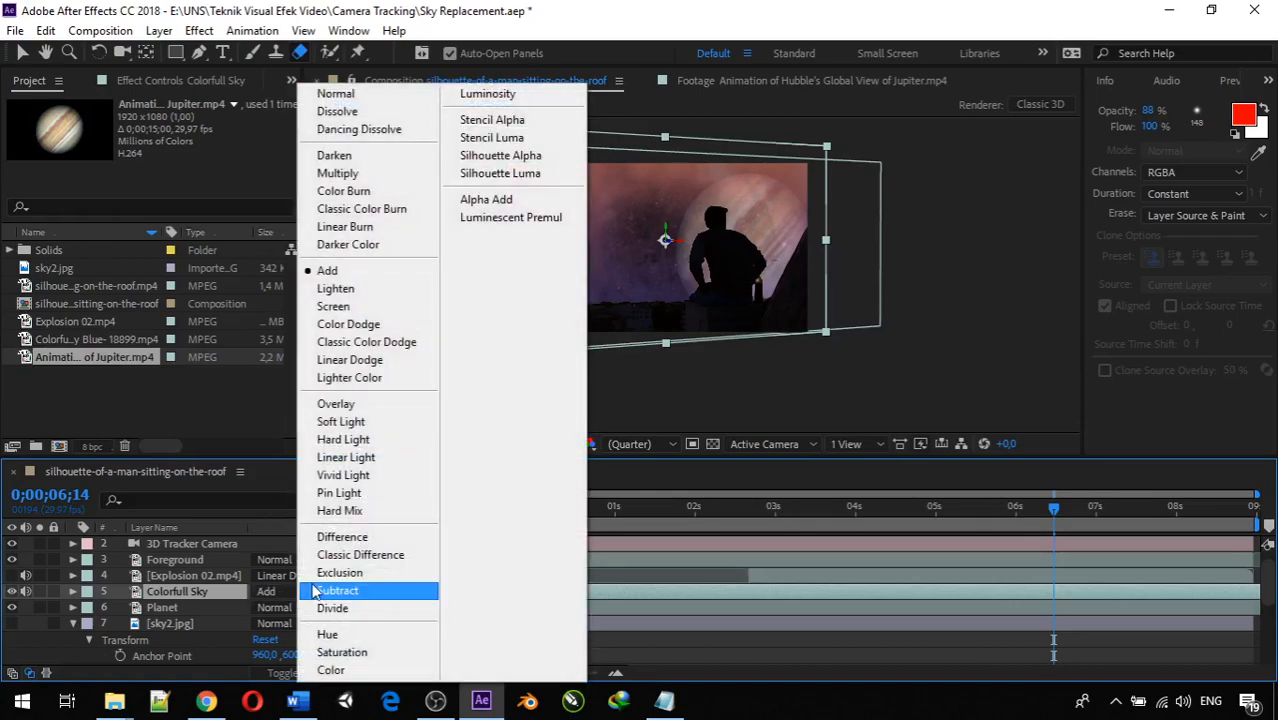
left_click(334, 608)
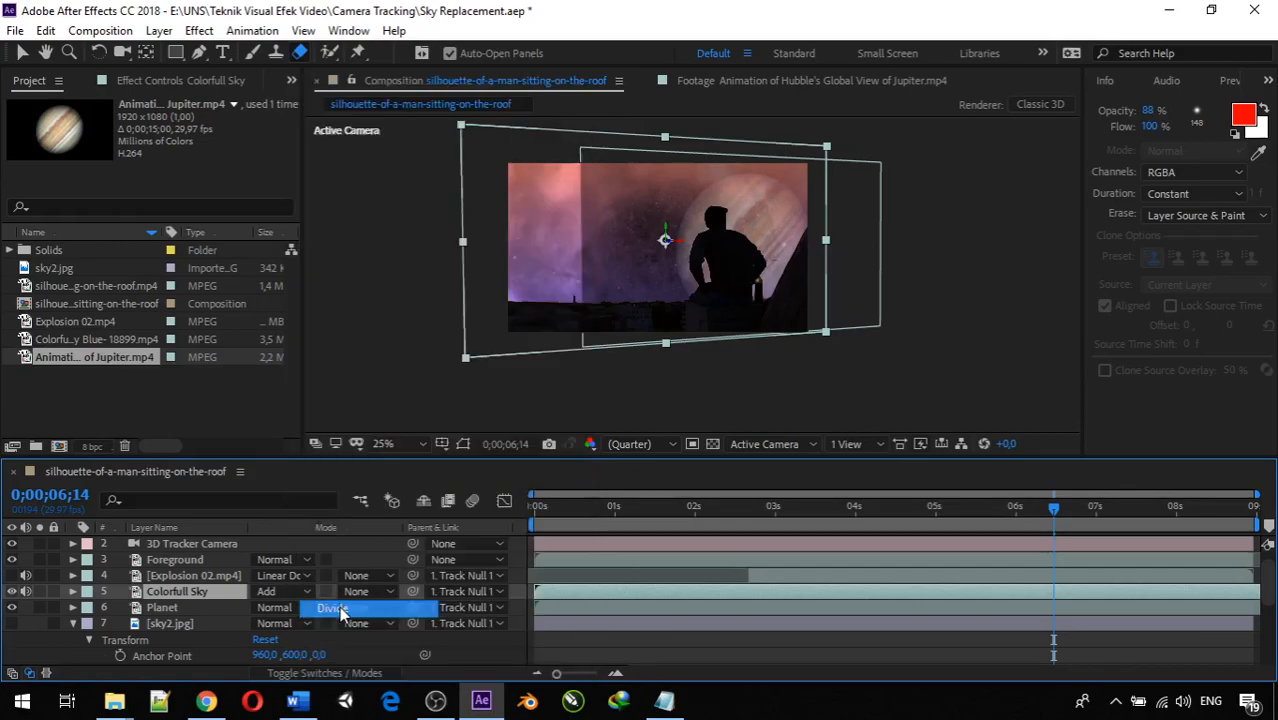
left_click(310, 594)
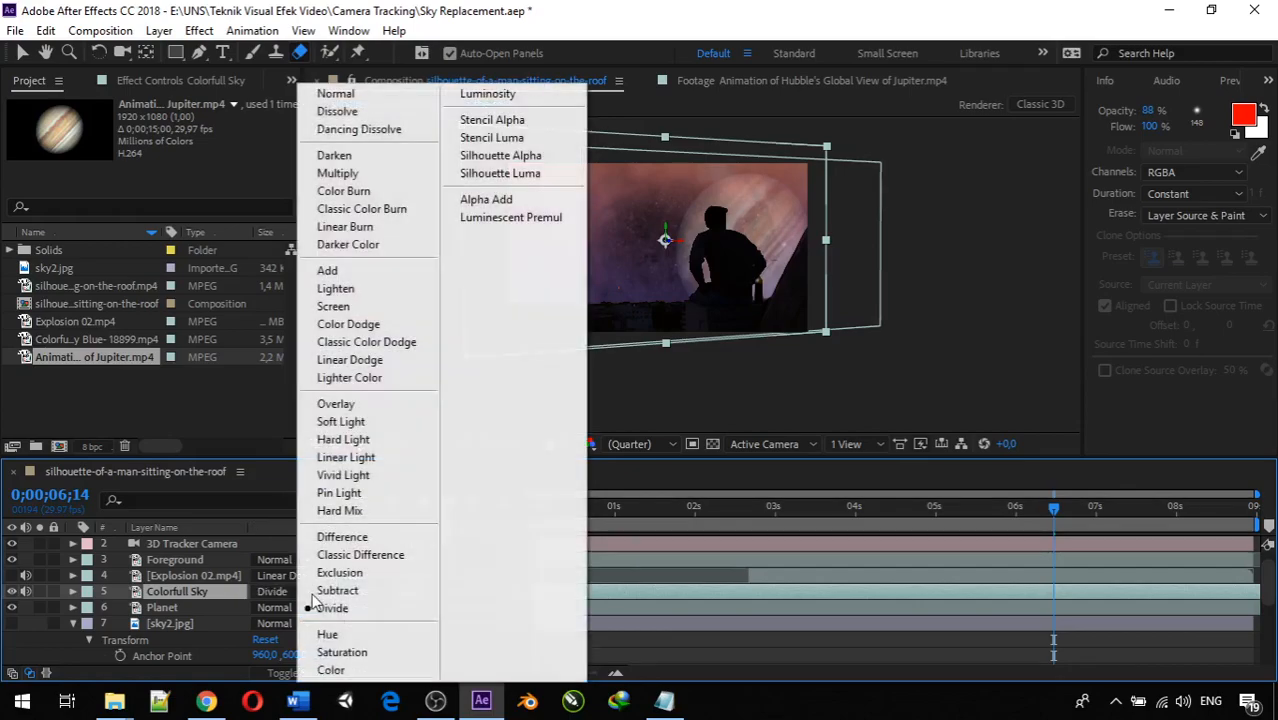
left_click(346, 637)
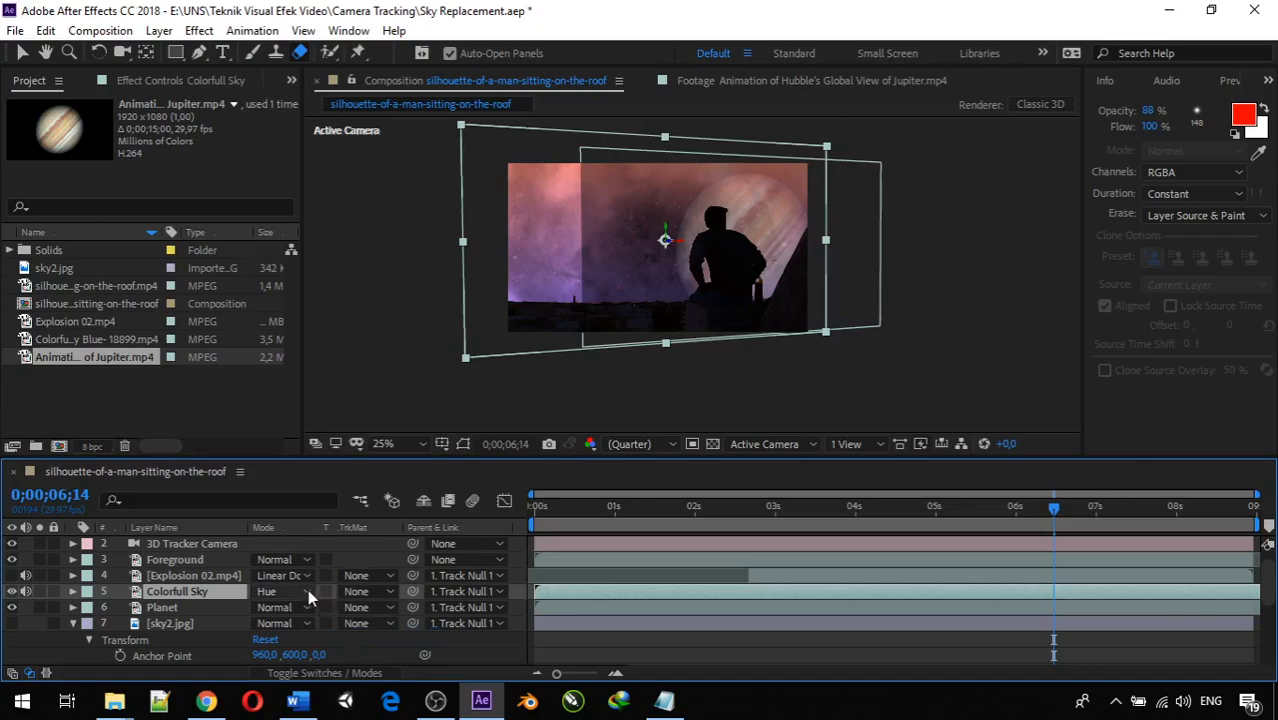
Try Color Burn on the Colorfull Sky layer and settle on Overlay as its blending mode
left_click(308, 590)
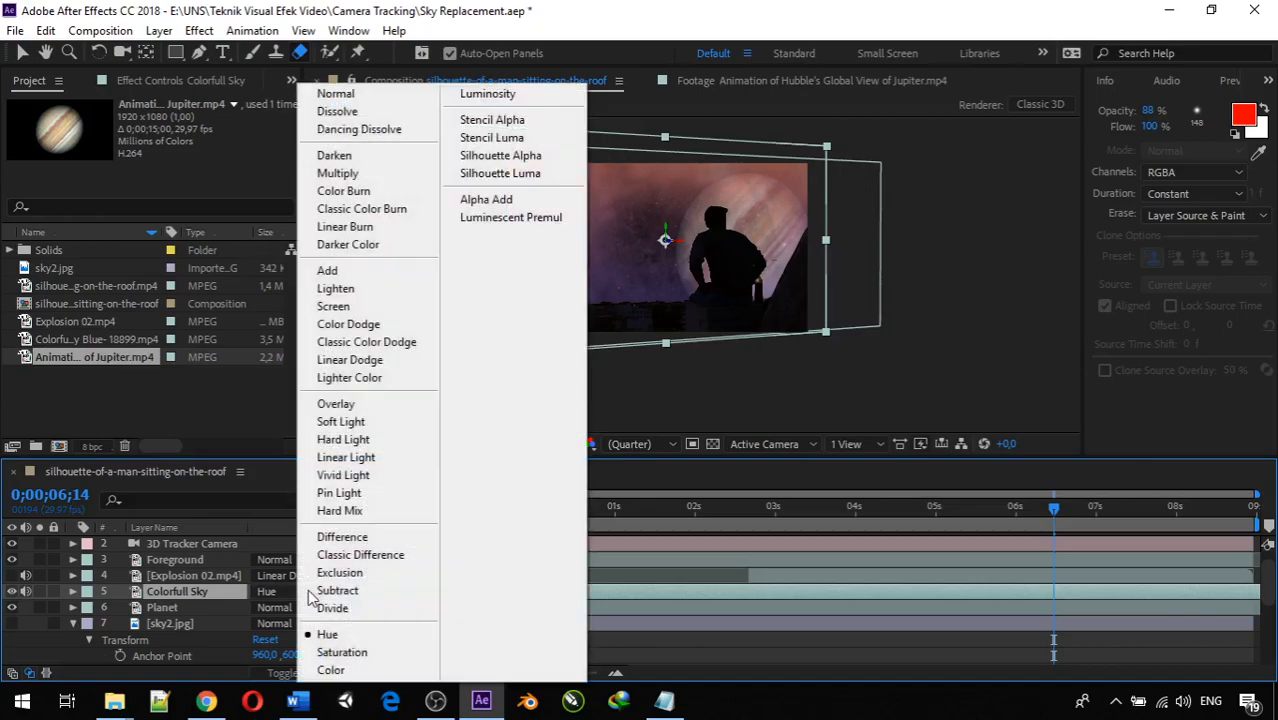
left_click(364, 195)
left_click(306, 594)
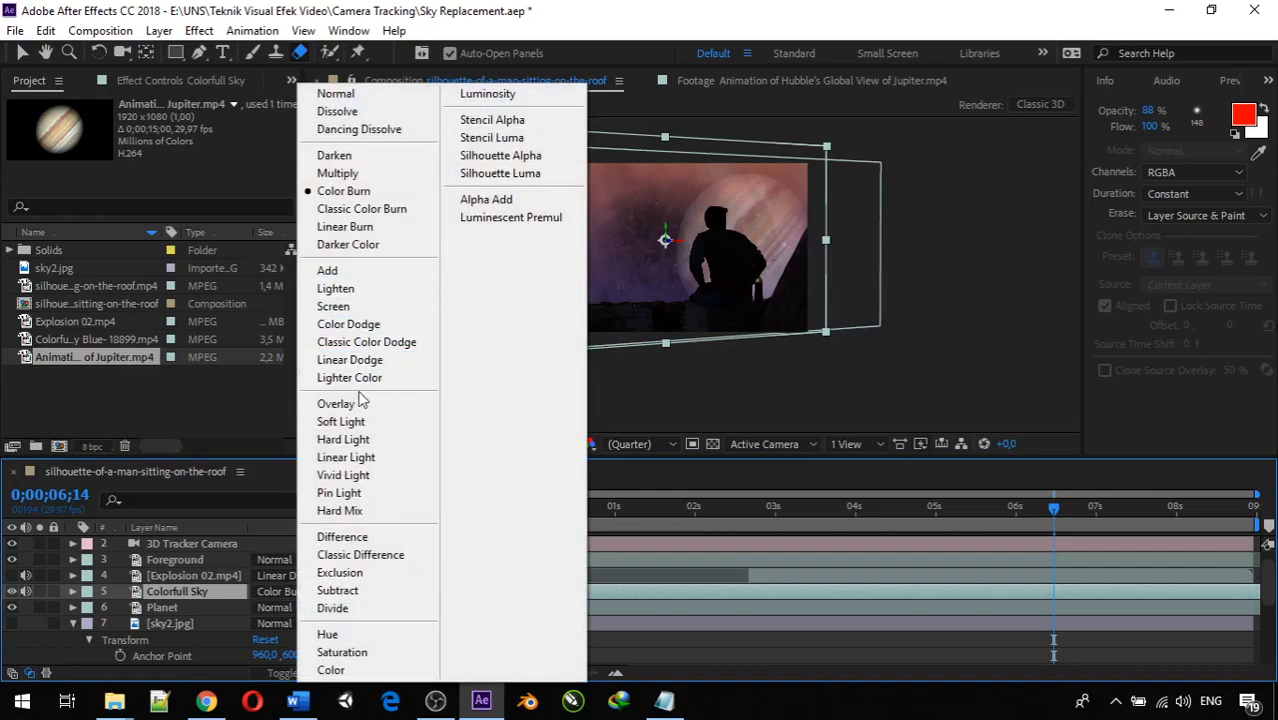
left_click(358, 402)
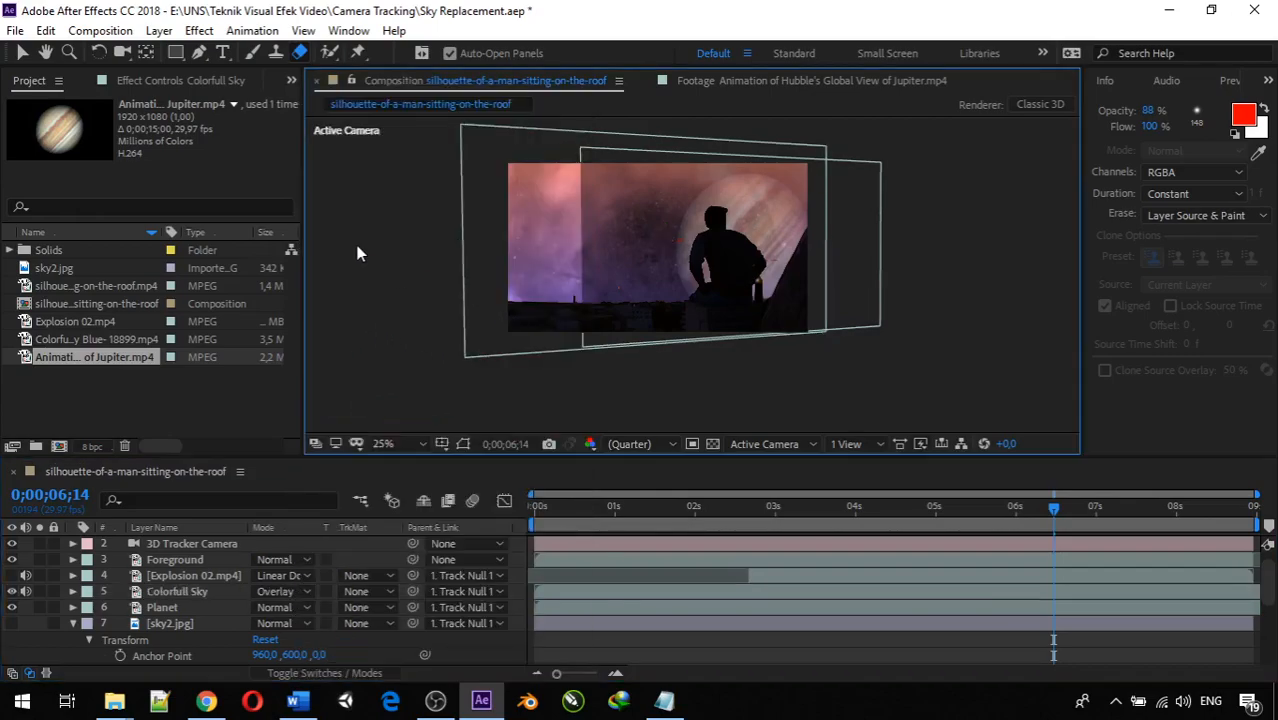
Enlarge the Planet layer in the composition so its frame extends well beyond the visible shot
left_click(630, 170)
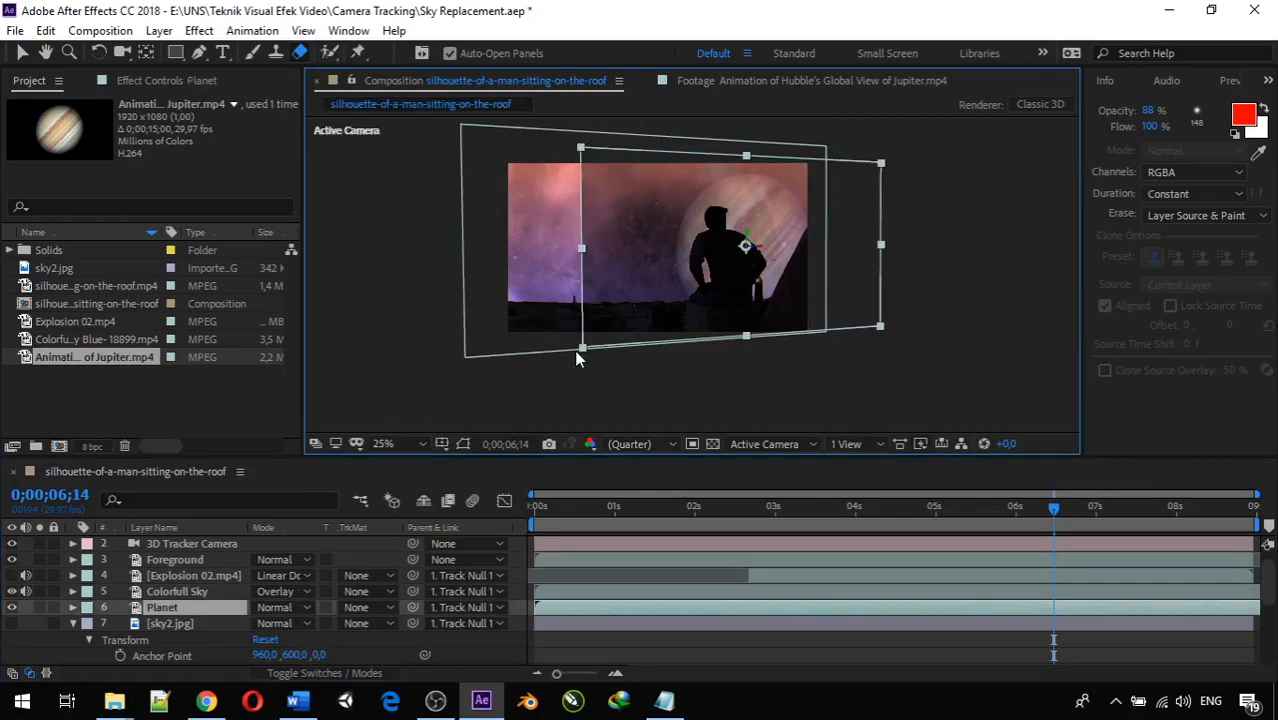
left_click_drag(580, 349, 475, 374)
key("Caps_Lock")
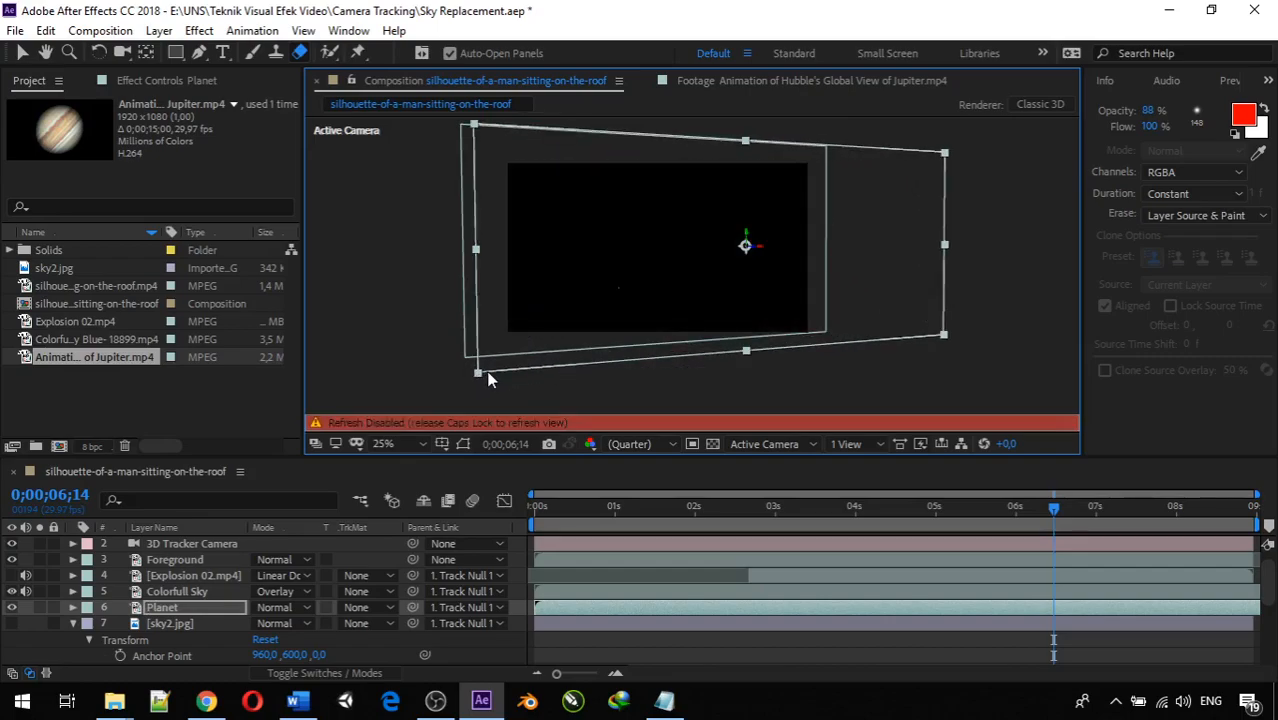
key("Caps_Lock")
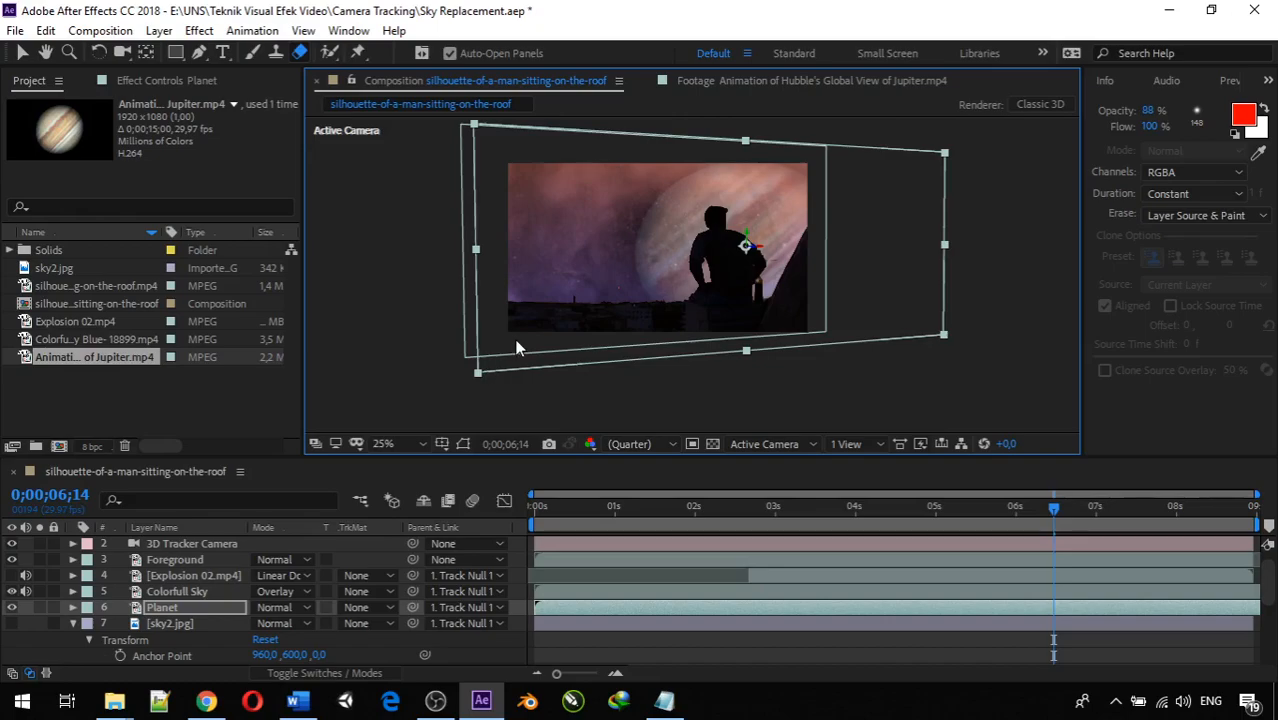
left_click_drag(516, 348, 365, 423)
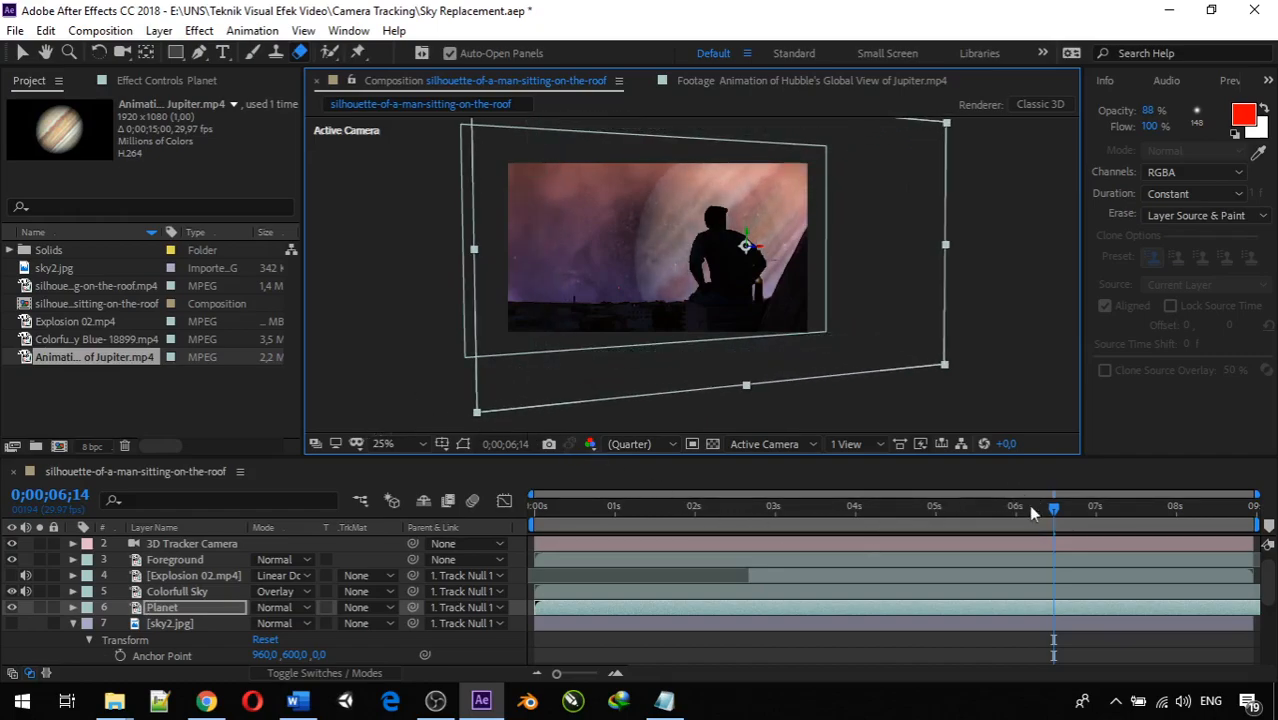
Expand the Planet layer's properties and set its Opacity to 22%
left_click(71, 607)
scroll(77, 620, "down", 2)
scroll(225, 632, "down", 3)
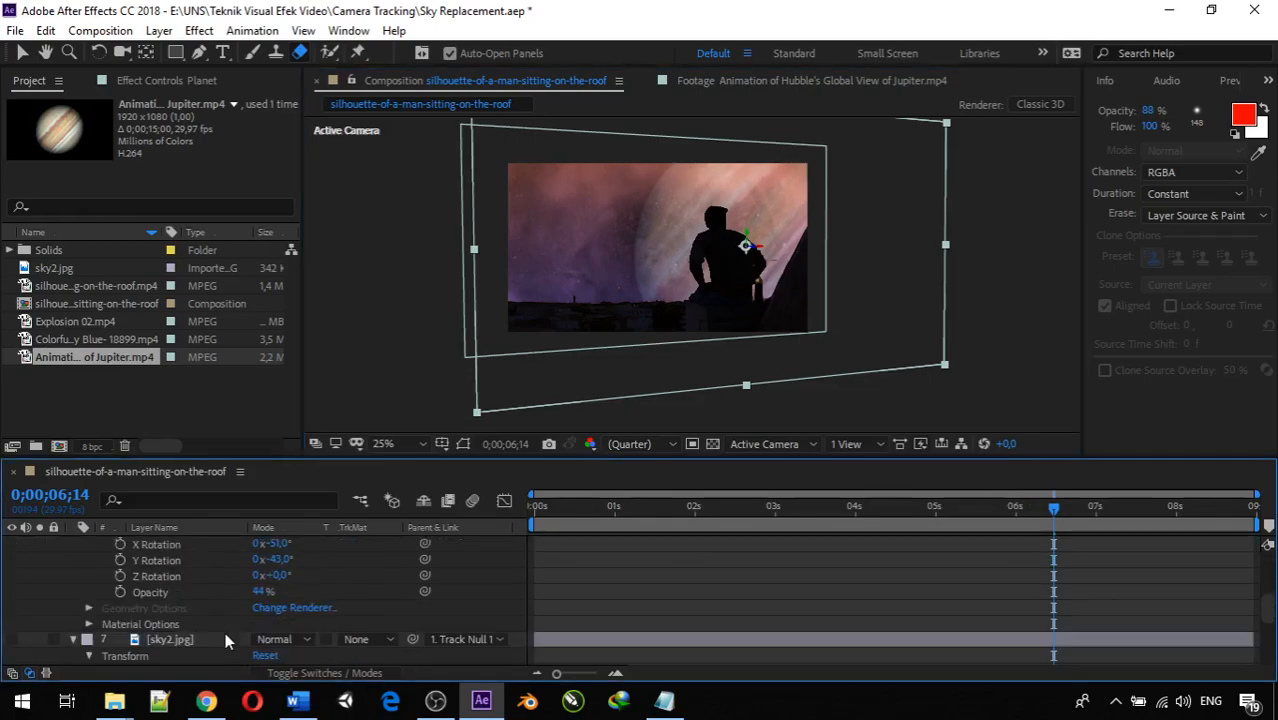
left_click(249, 591)
left_click_drag(249, 591, 247, 593)
Play back the composition from the first frame to check how the planet blends with the moving sky
left_click_drag(1047, 504, 398, 530)
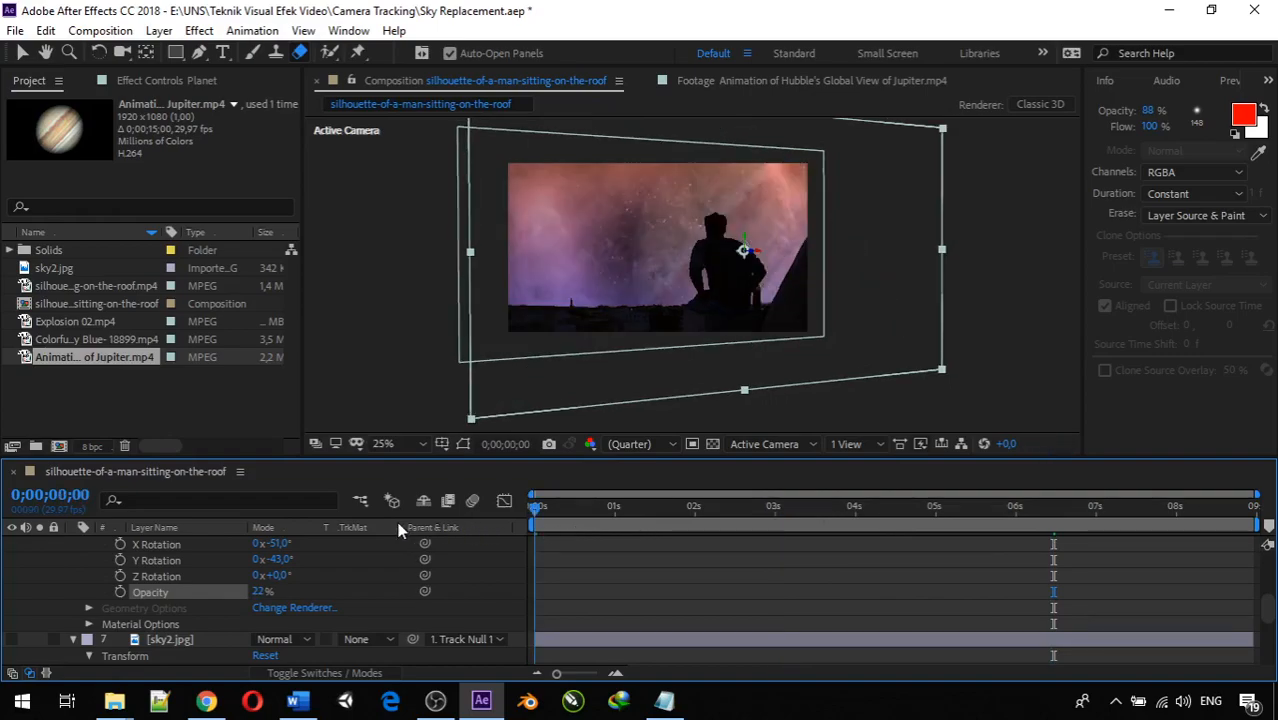
key("space")
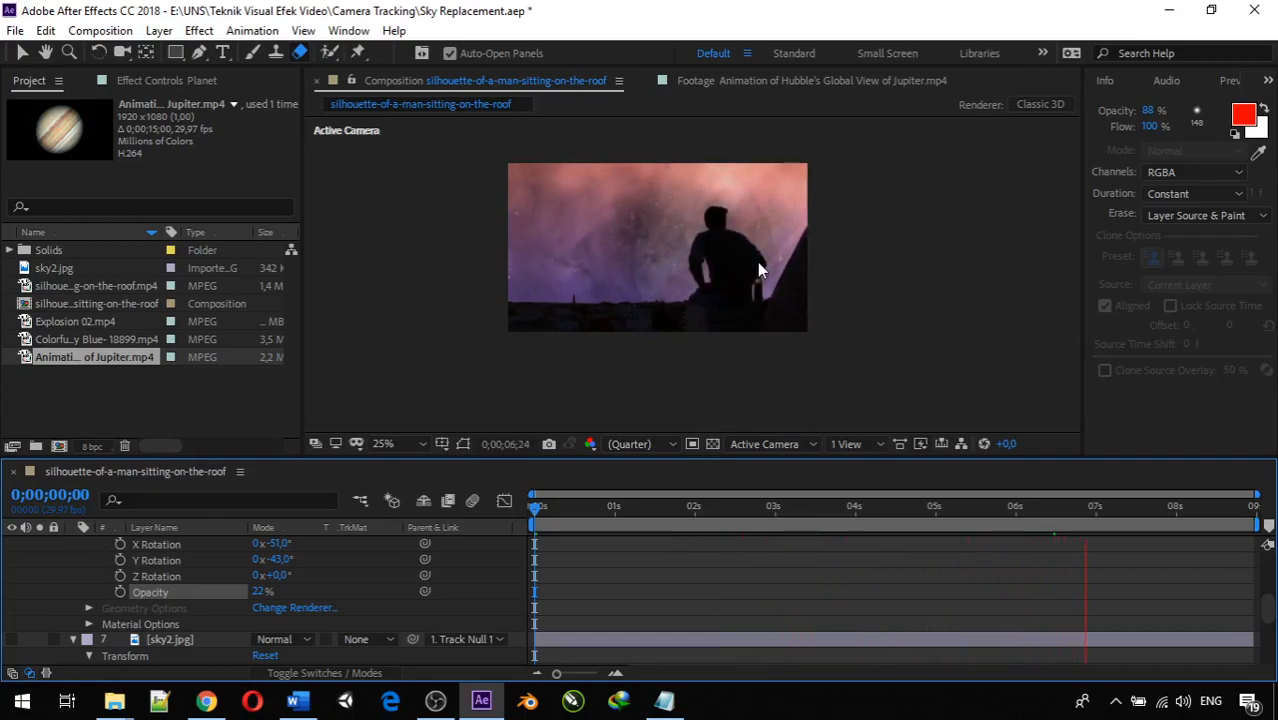
key("space")
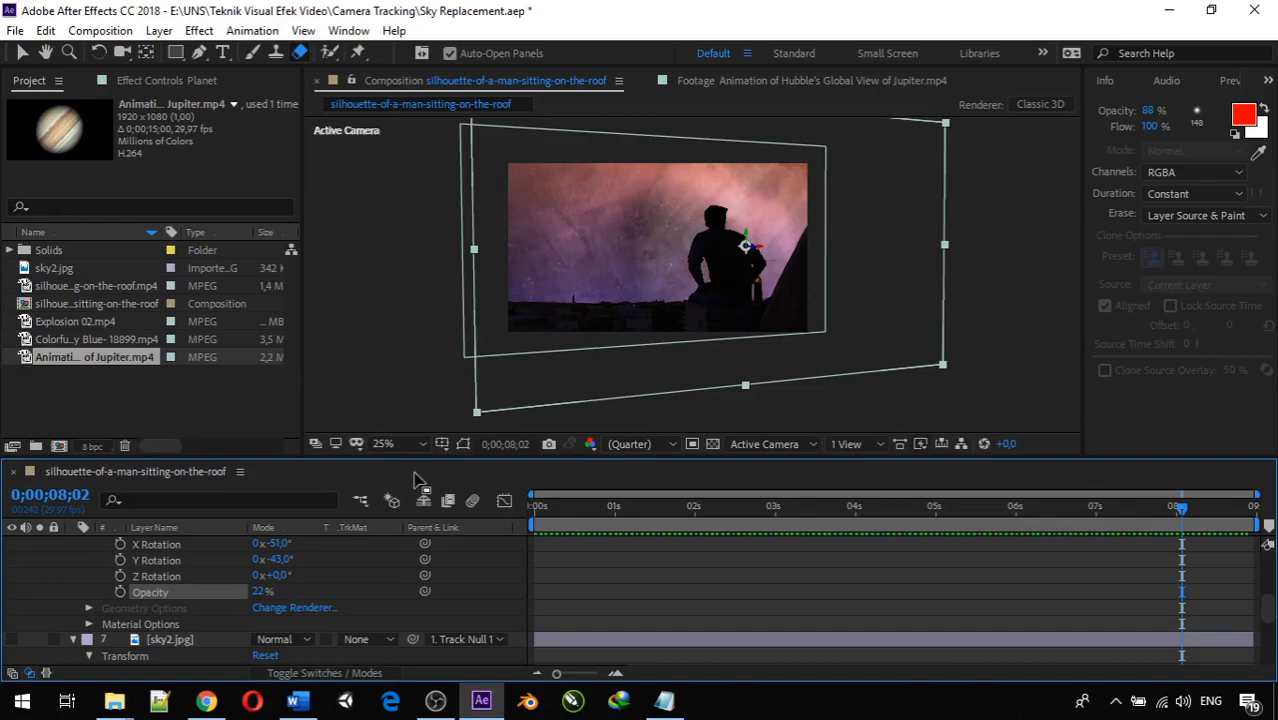
Move the Planet layer back above the Colorfull Sky layer in the layer stack
scroll(147, 583, "up", 5)
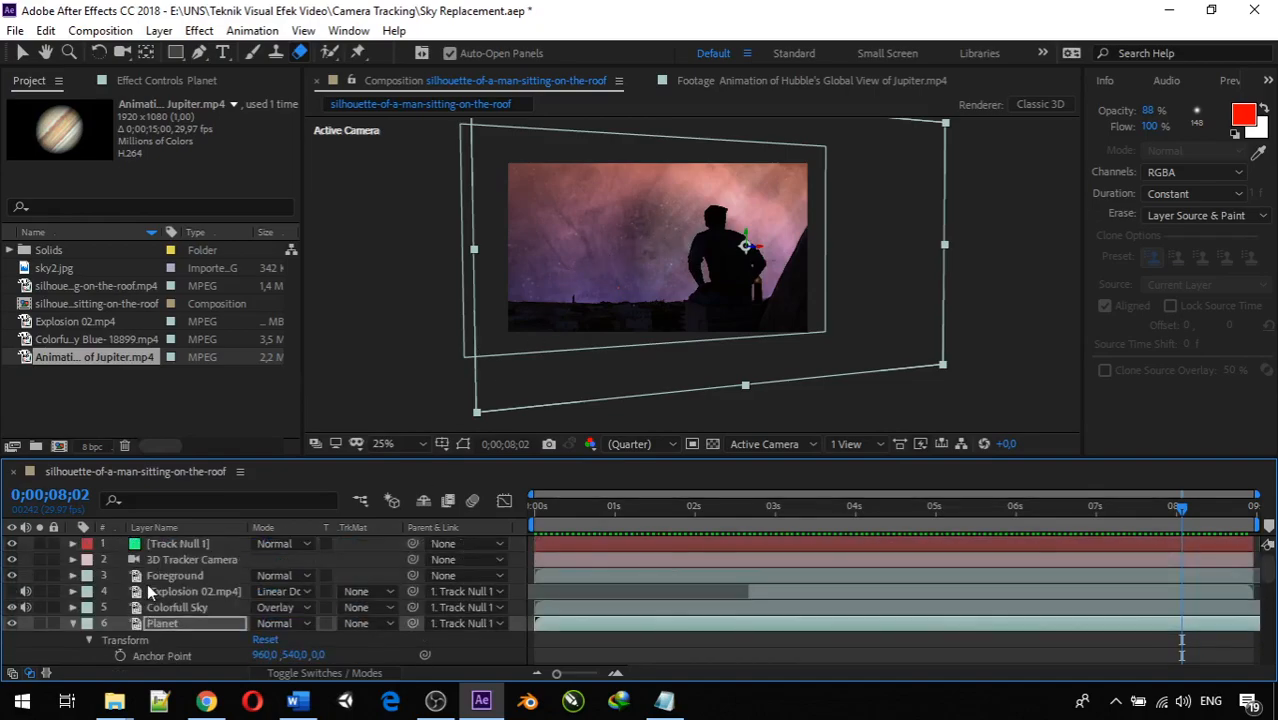
left_click_drag(160, 624, 165, 600)
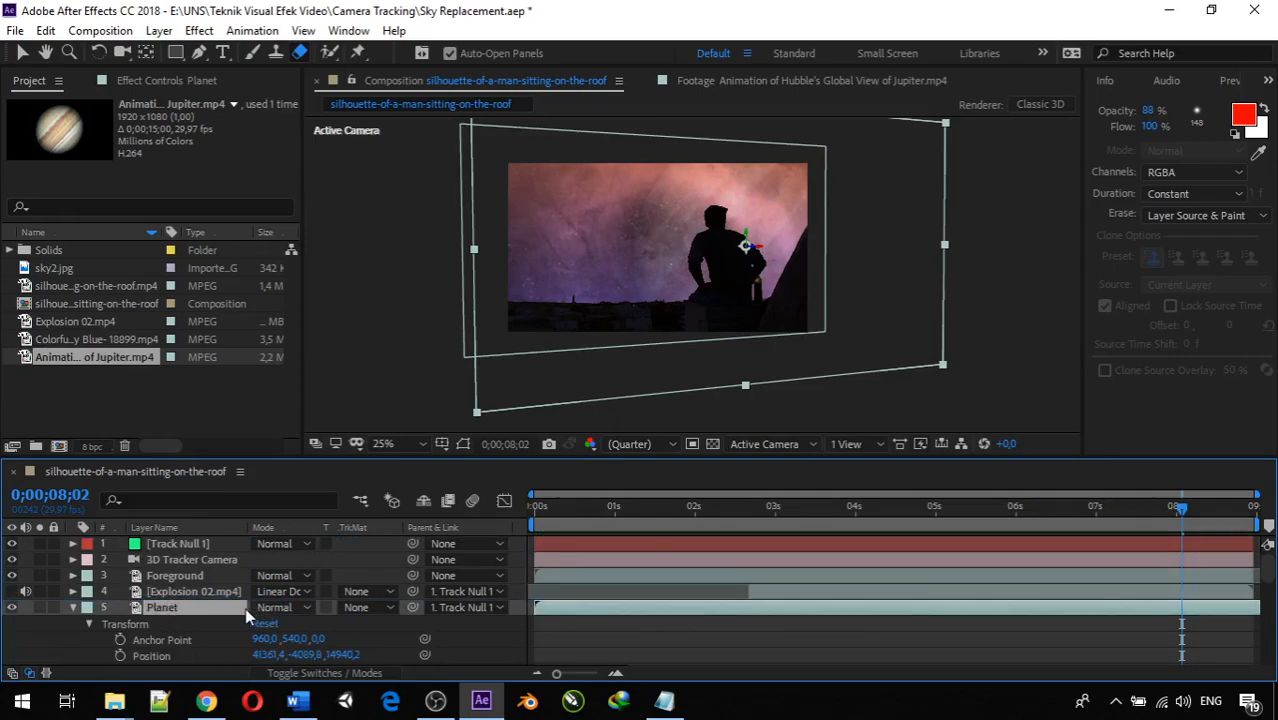
scroll(205, 604, "down", 3)
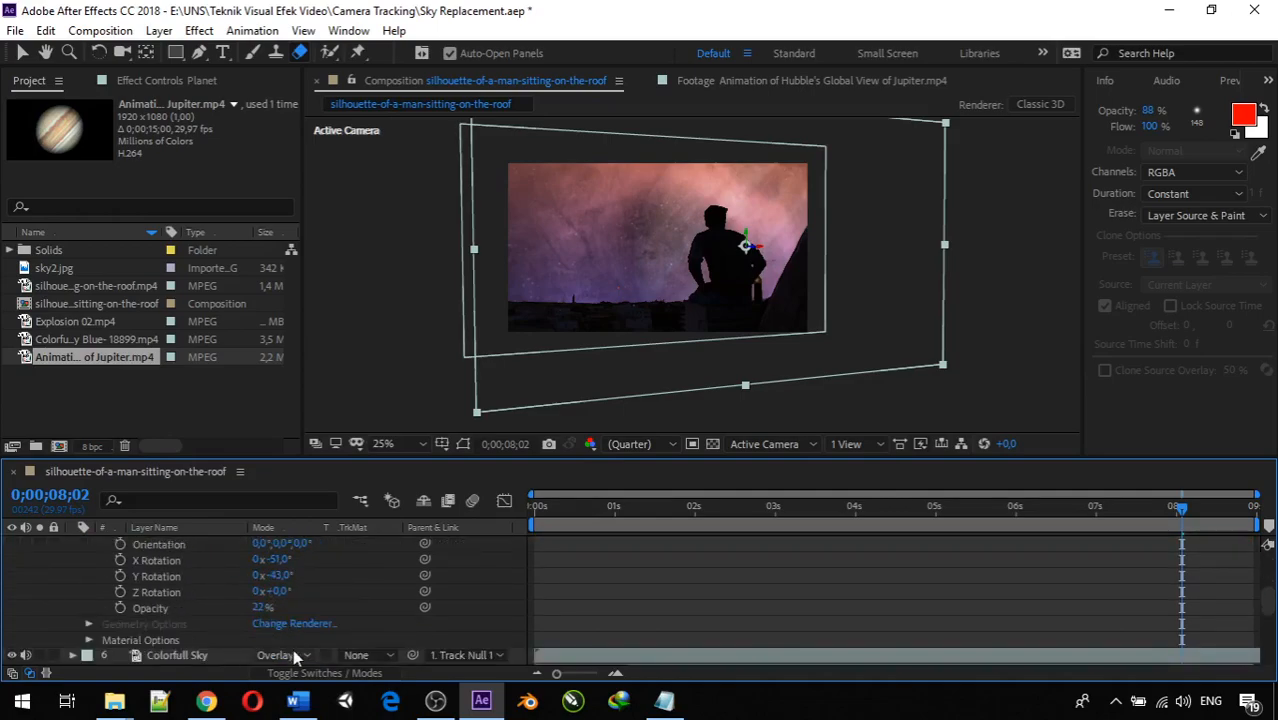
Set the Colorfull Sky layer's blending mode to Normal and collapse the Planet and sky2.jpg layer properties
left_click(300, 655)
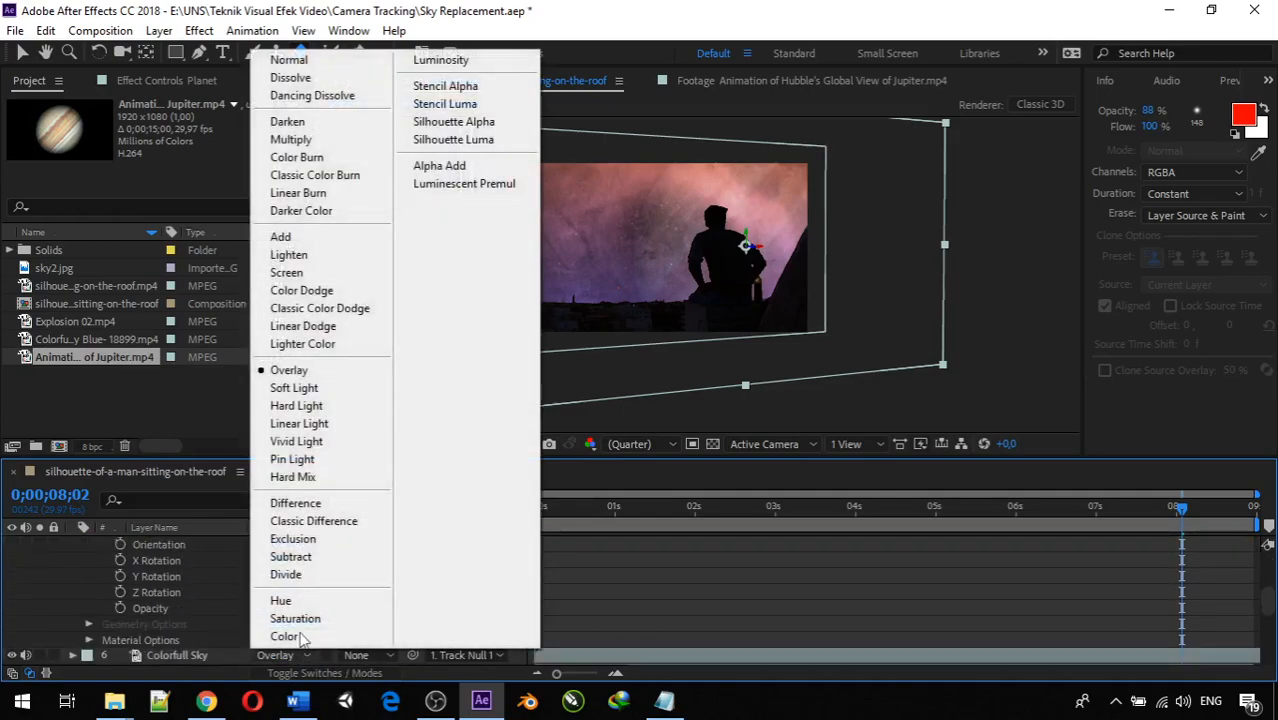
left_click(316, 60)
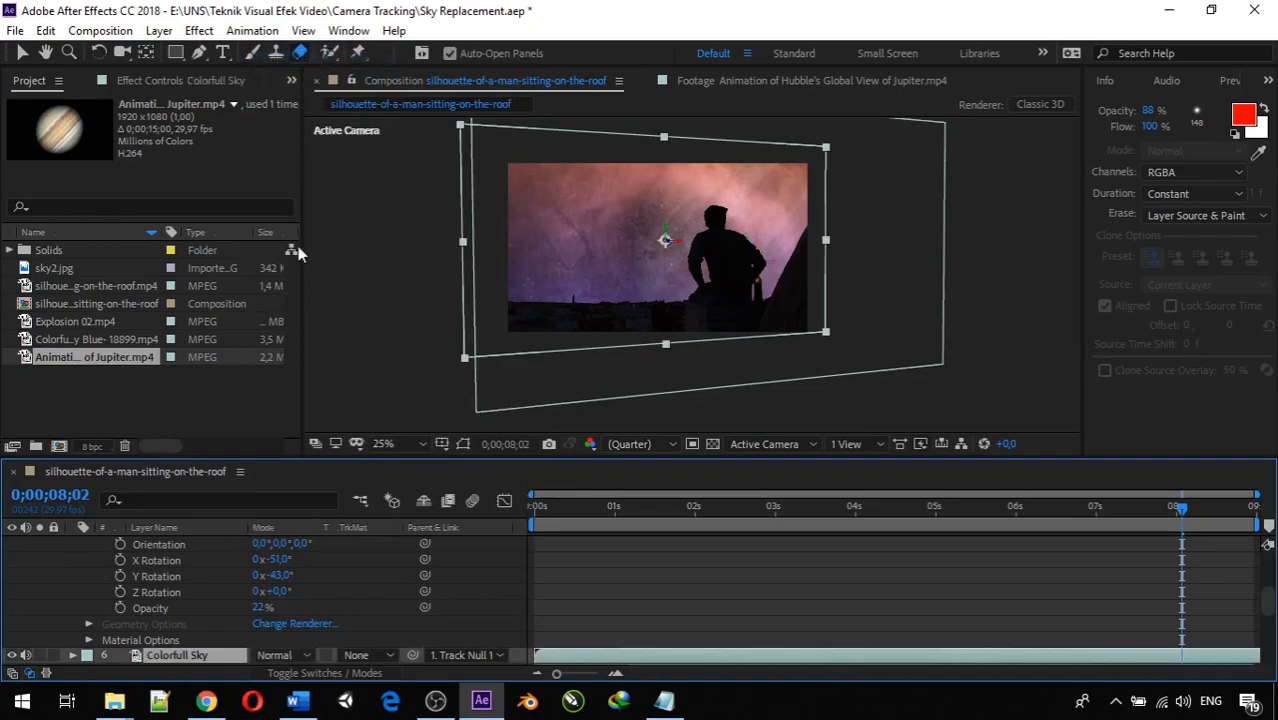
scroll(160, 622, "up", 3)
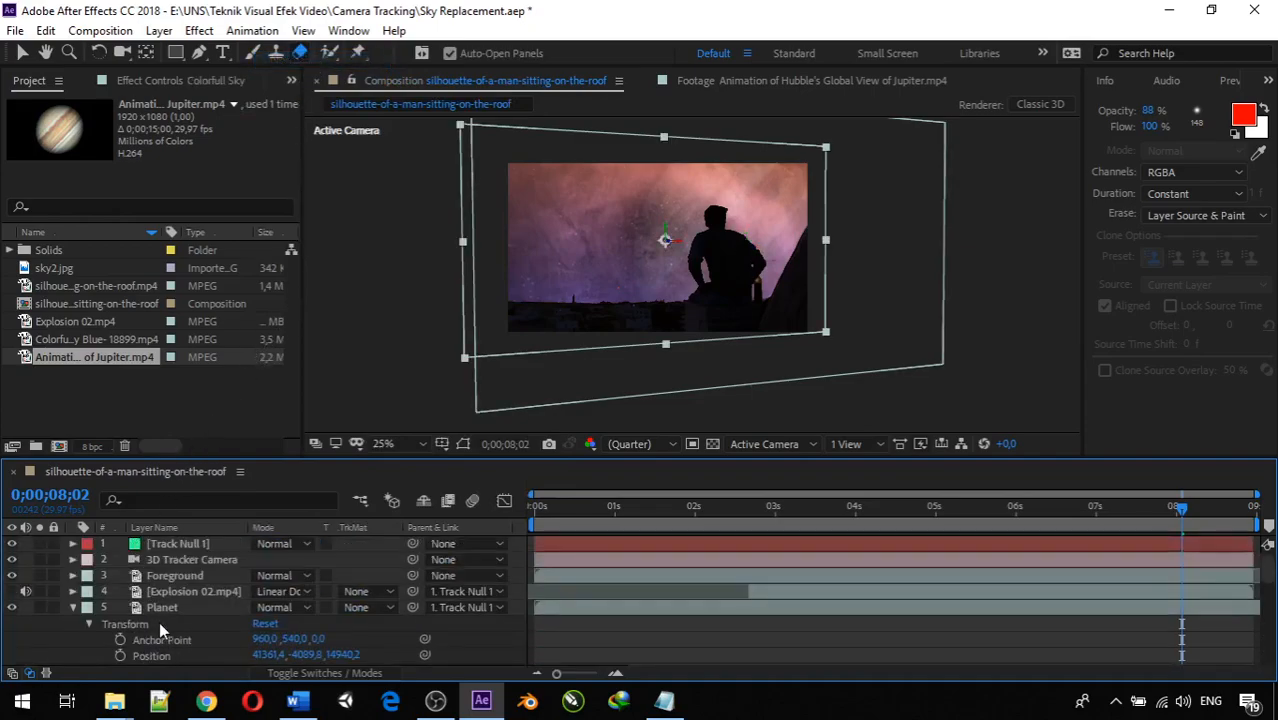
left_click(79, 611)
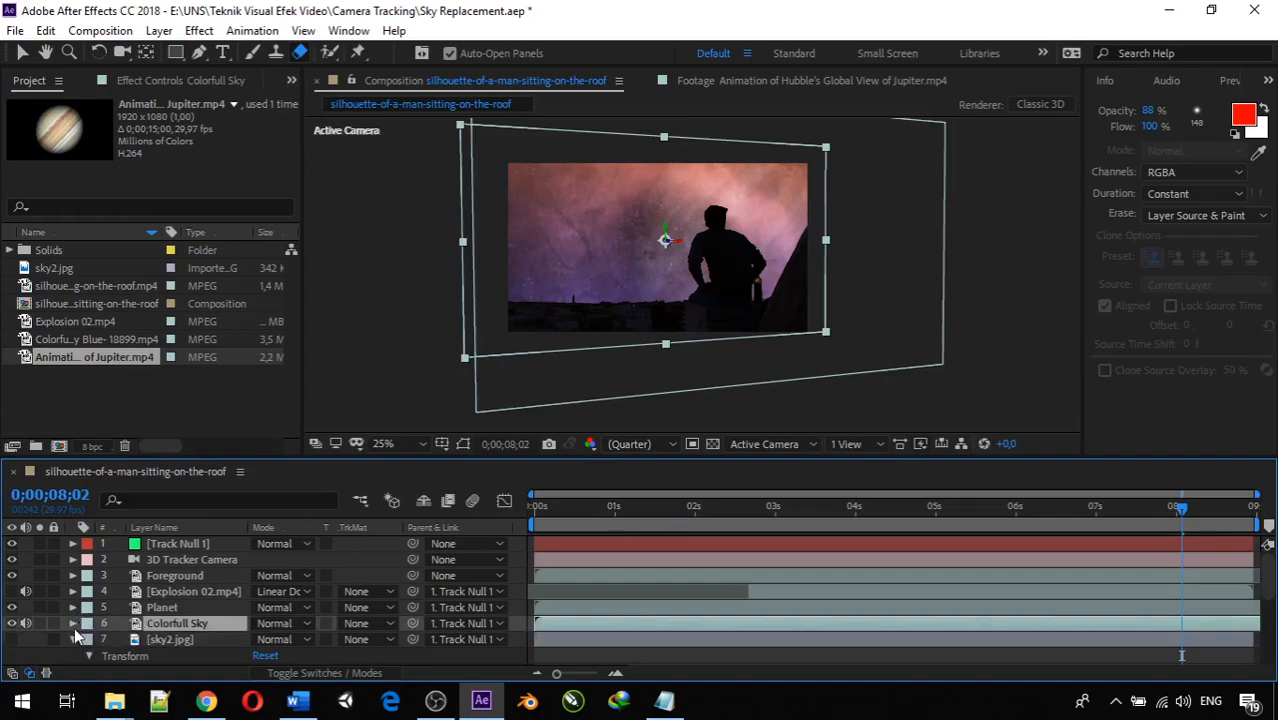
left_click(74, 640)
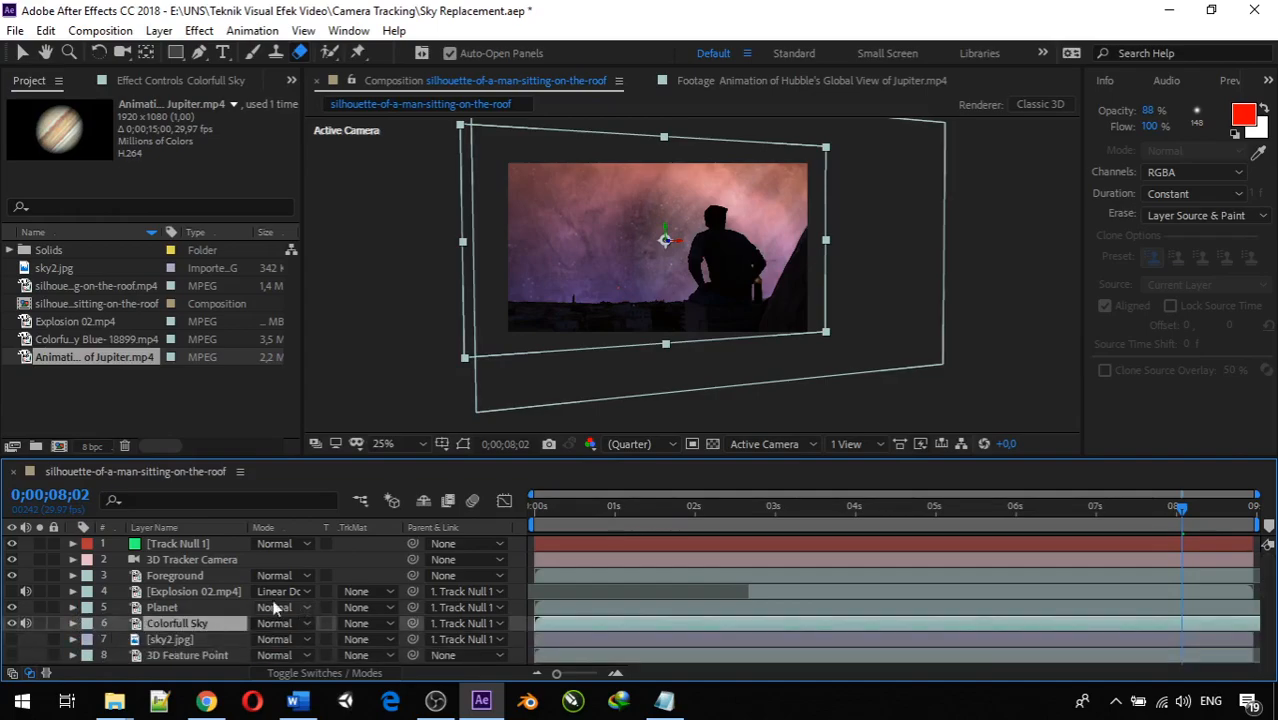
Shift the Planet layer slightly down and to the left within the composition
left_click(221, 605)
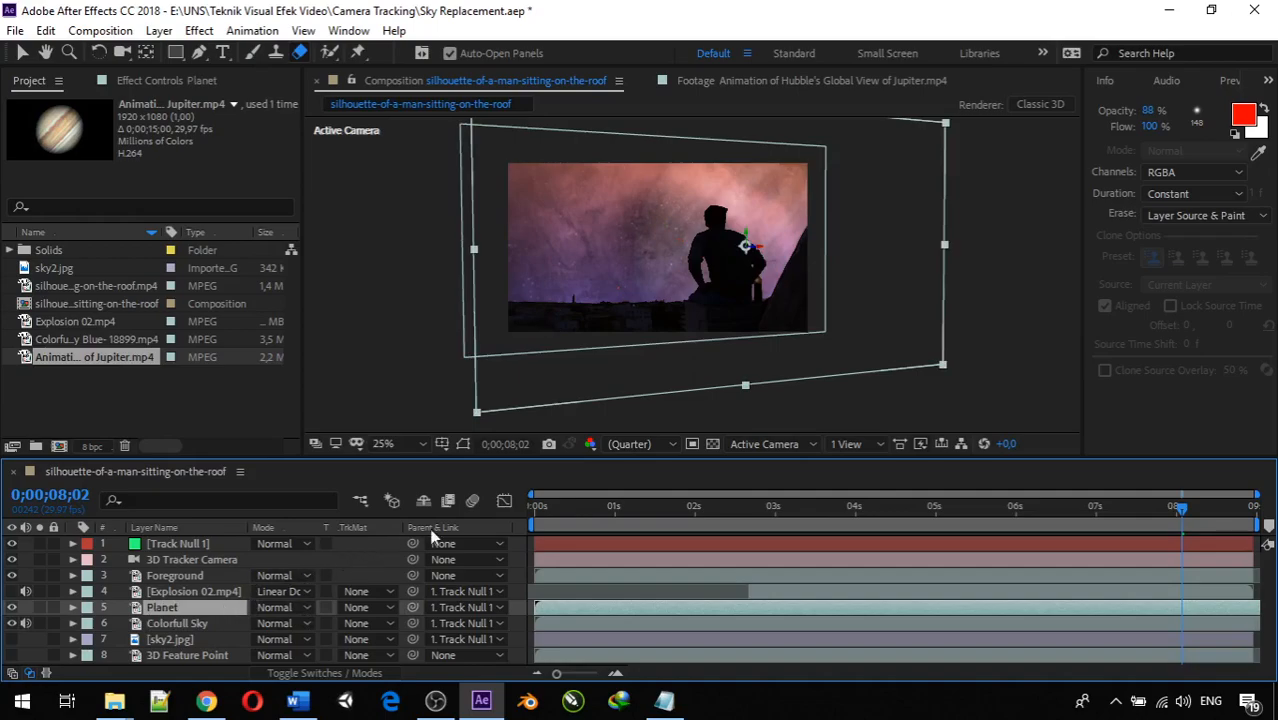
scroll(564, 361, "down", 1)
scroll(564, 361, "up", 1)
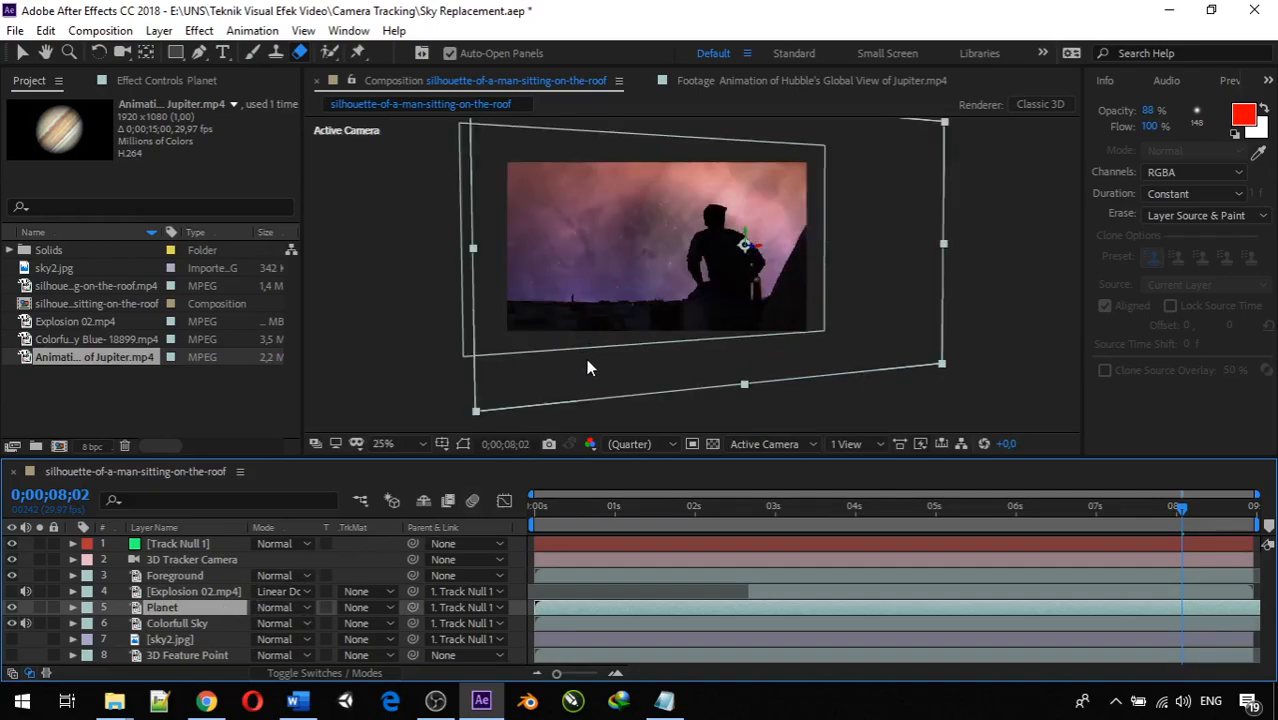
mouse_move(609, 293)
left_mouse_down()
mouse_move(547, 322)
mouse_move(593, 312)
left_mouse_up()
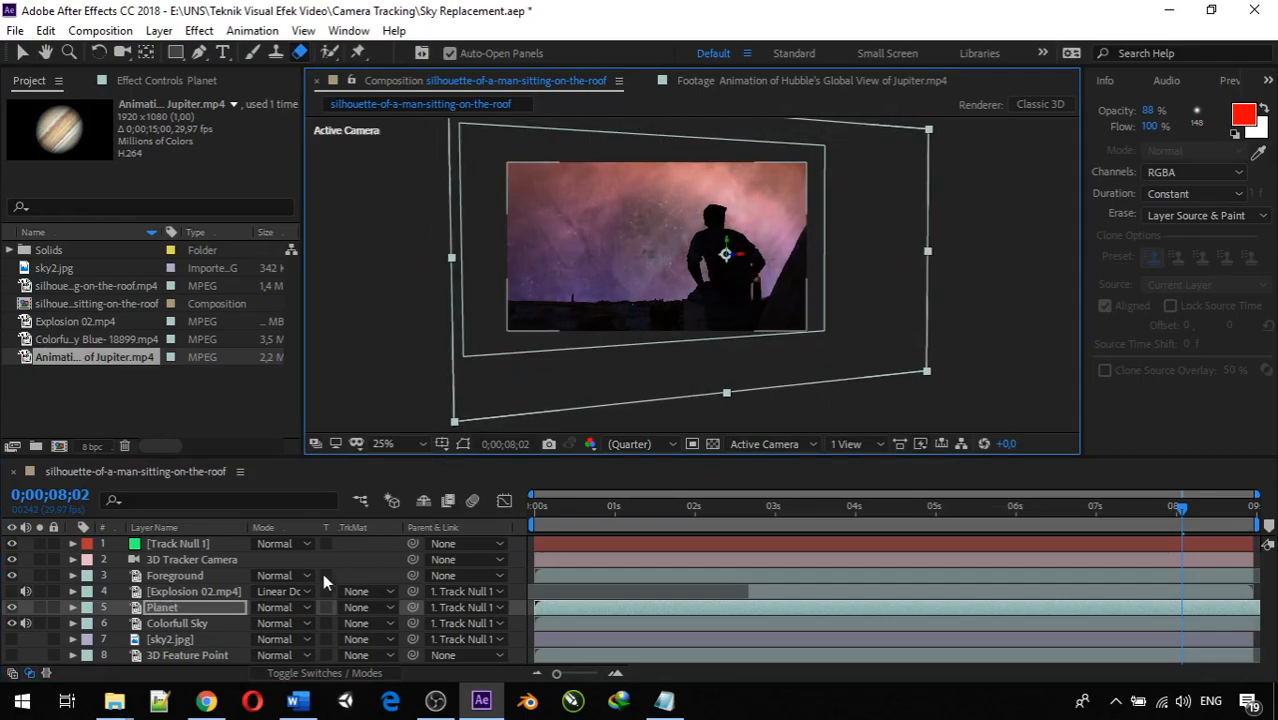
left_click(297, 590)
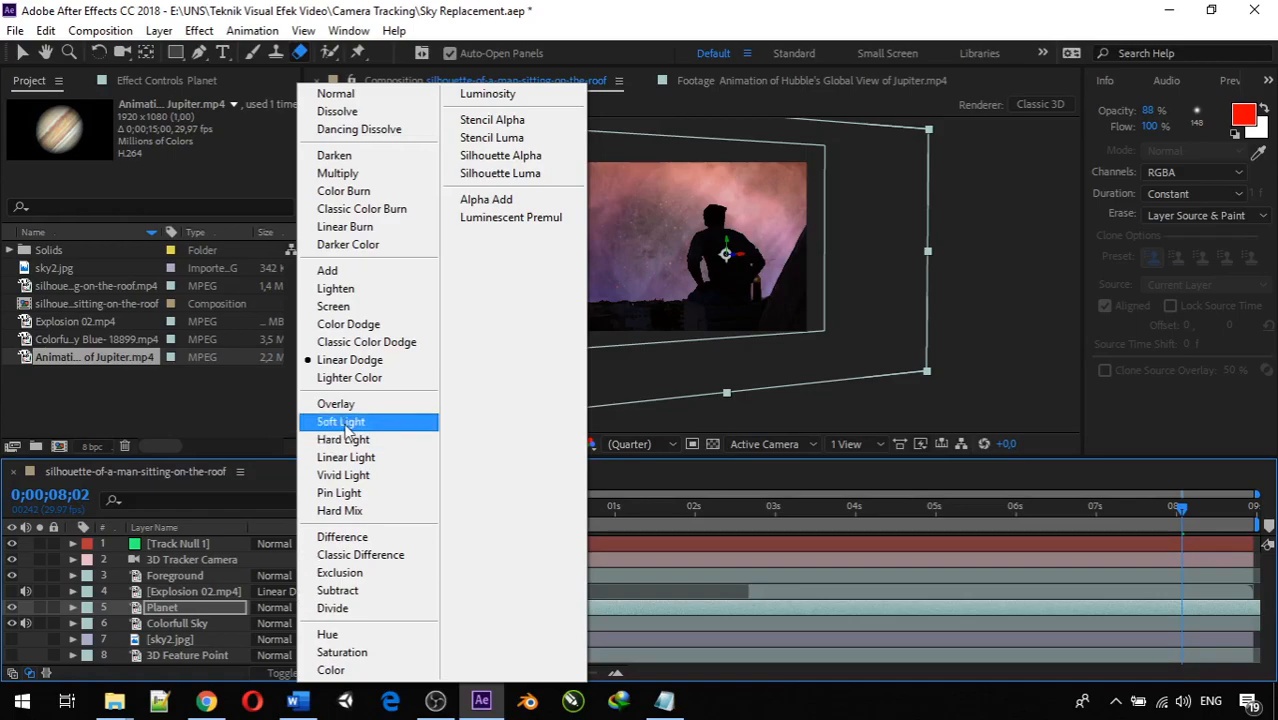
left_click(178, 600)
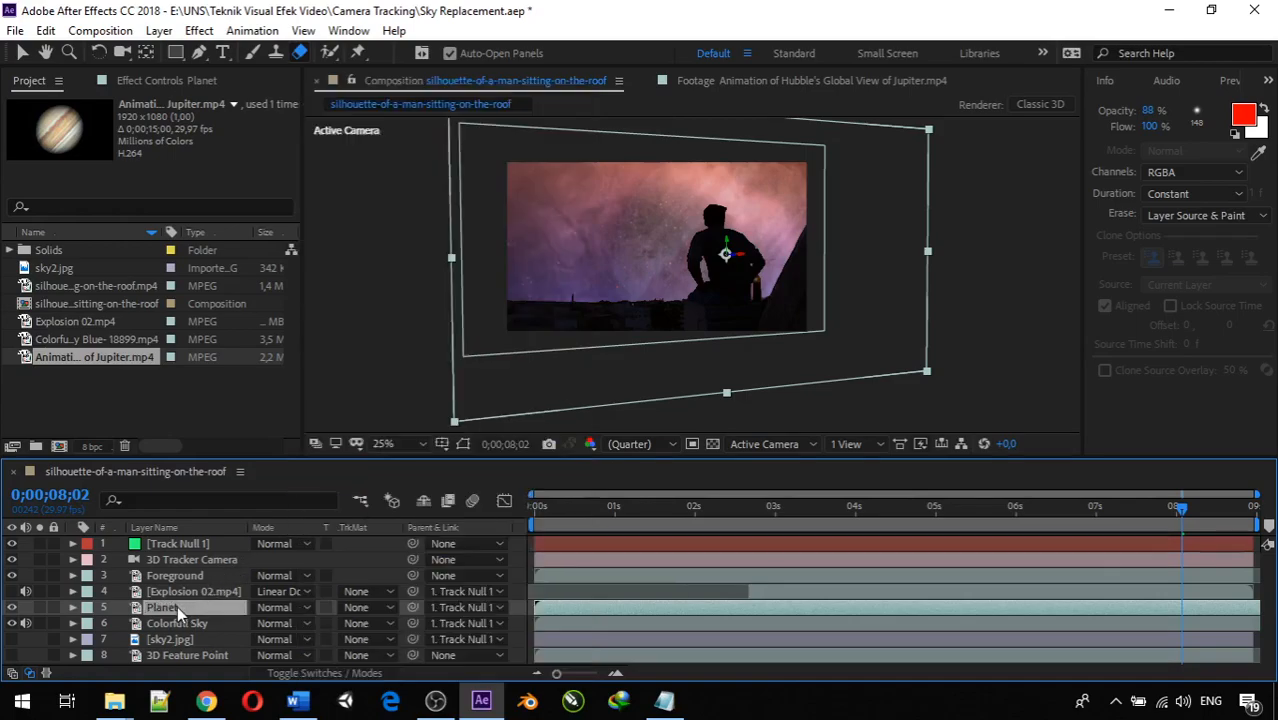
Place the Planet layer below Colorfull Sky in the layer stack and shift it farther left in the shot
mouse_move(177, 606)
left_mouse_down()
mouse_move(171, 591)
mouse_move(182, 624)
left_mouse_up()
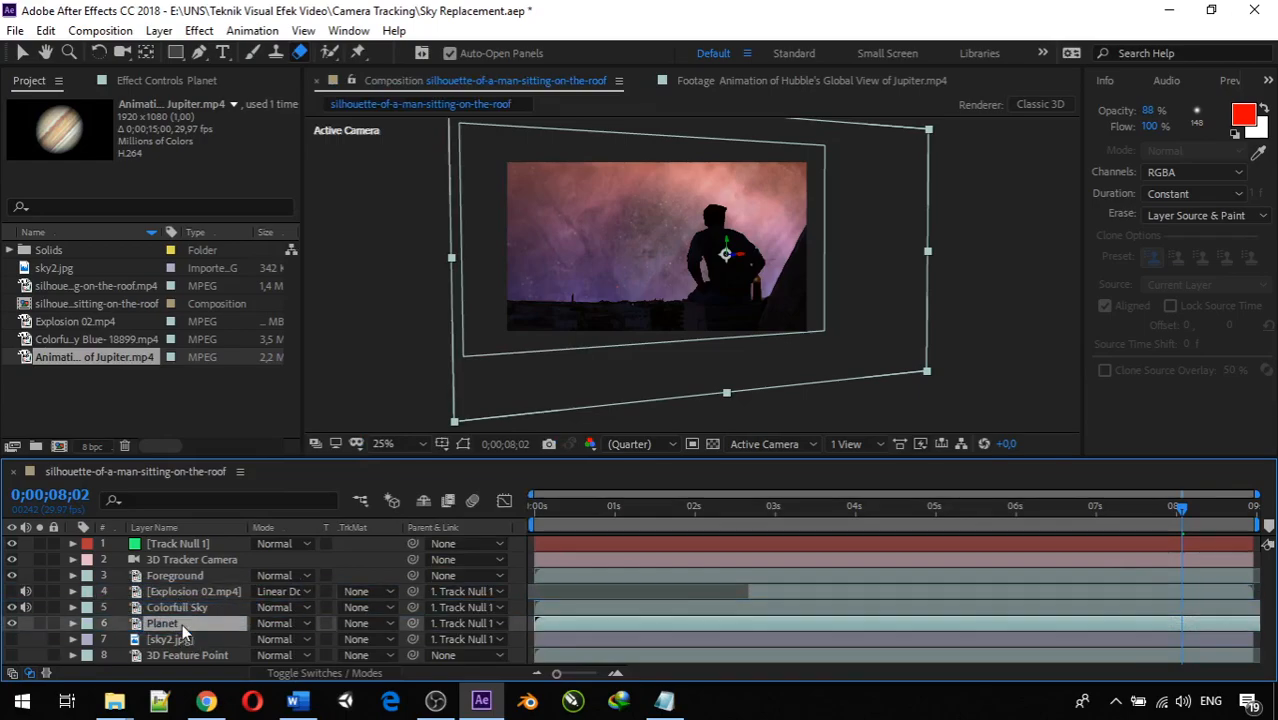
left_click(306, 673)
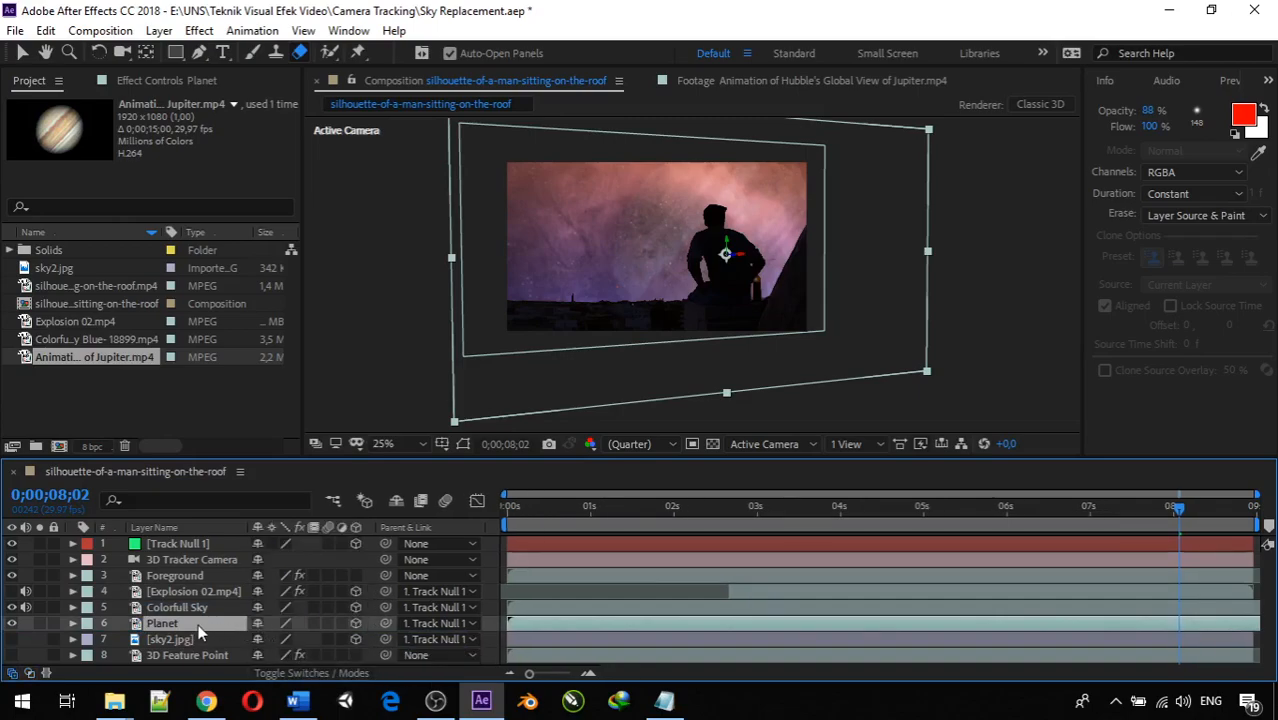
mouse_move(486, 312)
left_mouse_down()
mouse_move(452, 327)
mouse_move(474, 314)
left_mouse_up()
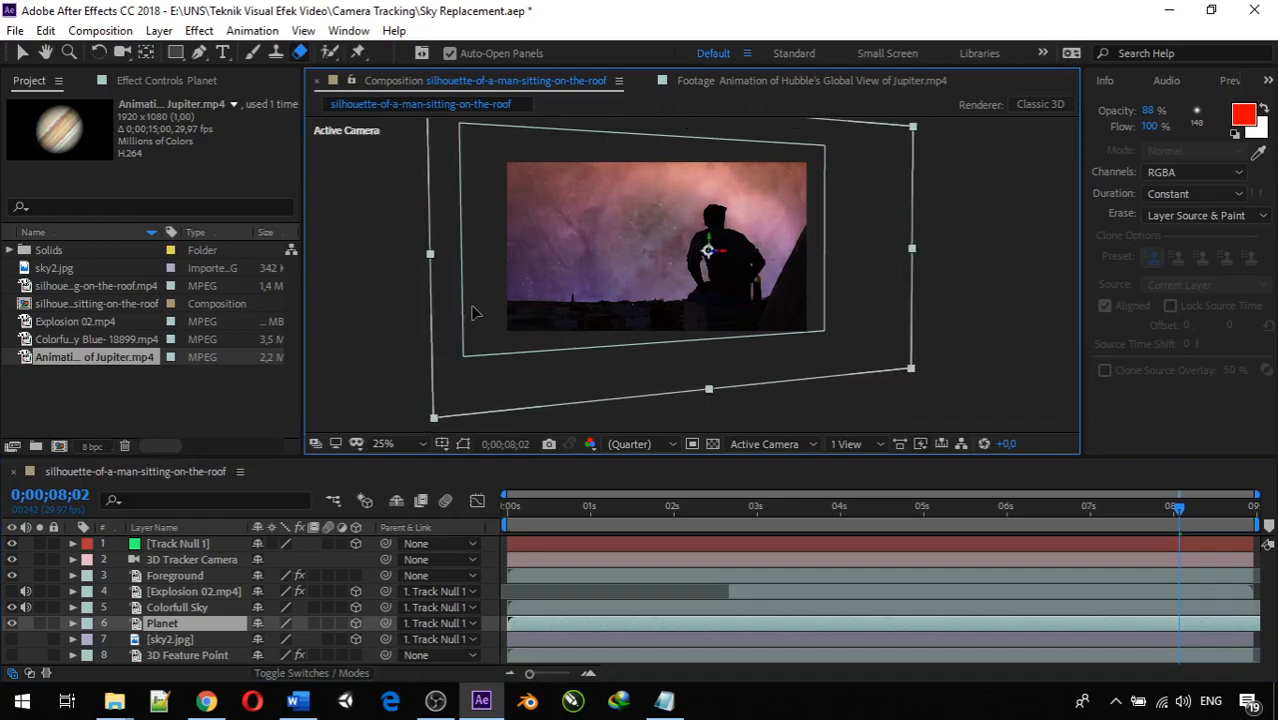
Hide the Colorfull Sky layer and move the Planet layer back above it in the layer stack
left_click(9, 616)
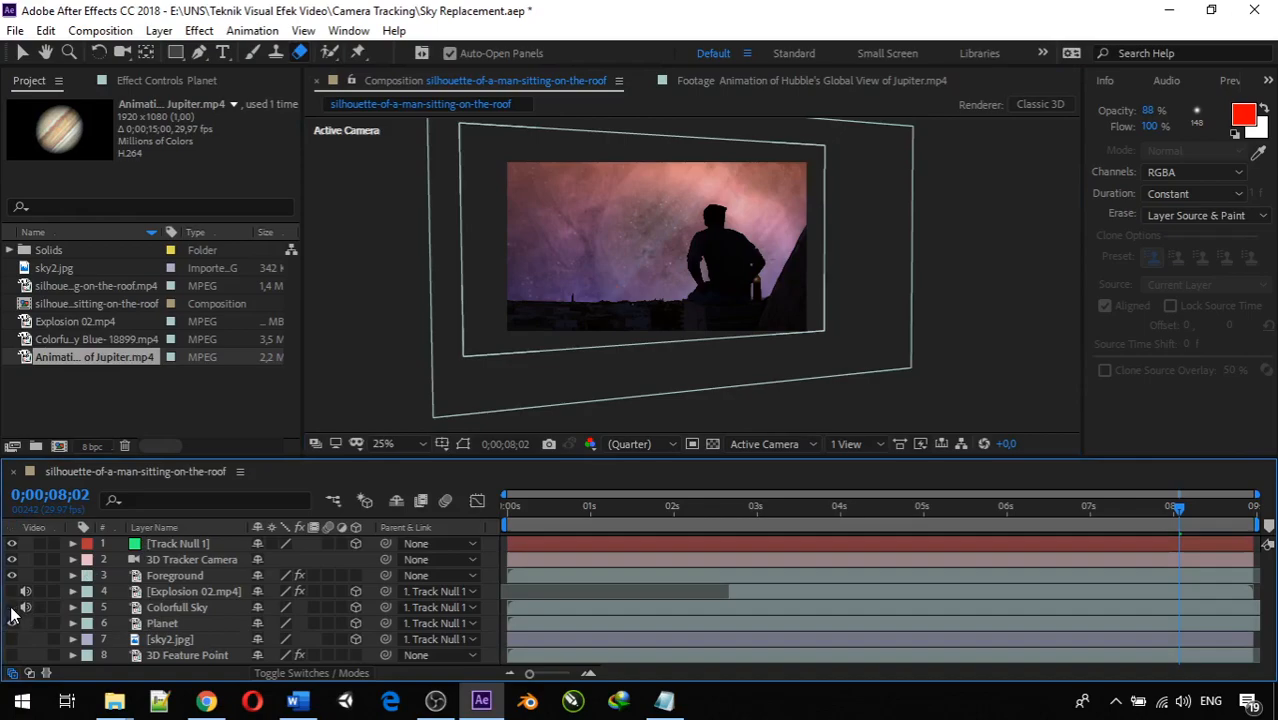
left_click(11, 608)
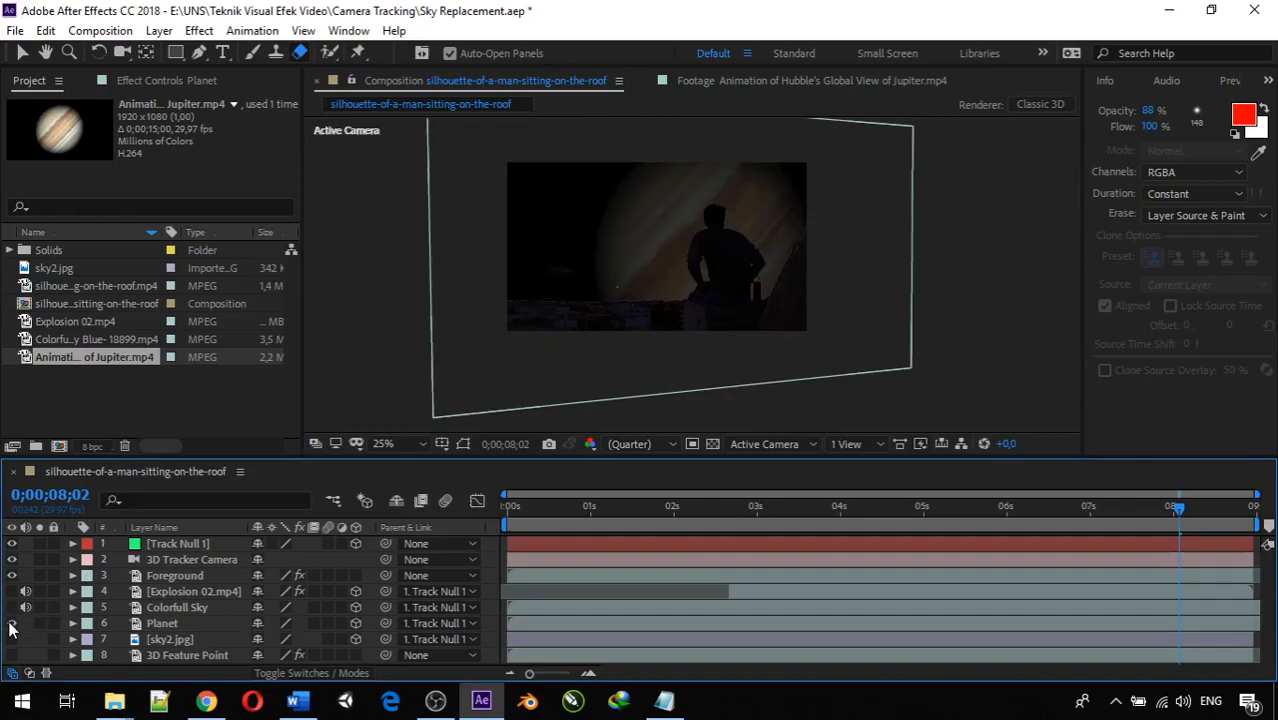
left_click_drag(174, 626, 174, 598)
left_click(593, 204)
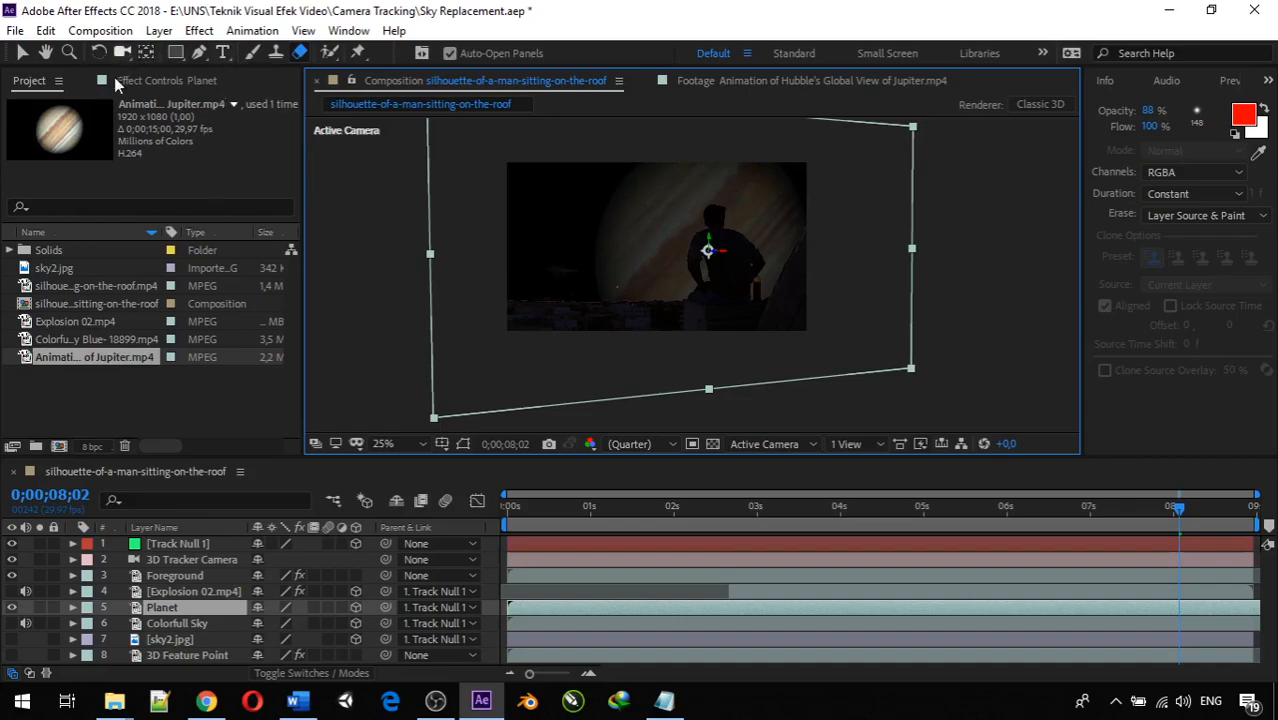
Apply the Color Range keying effect to the Planet layer
left_click(1165, 81)
left_click(1106, 81)
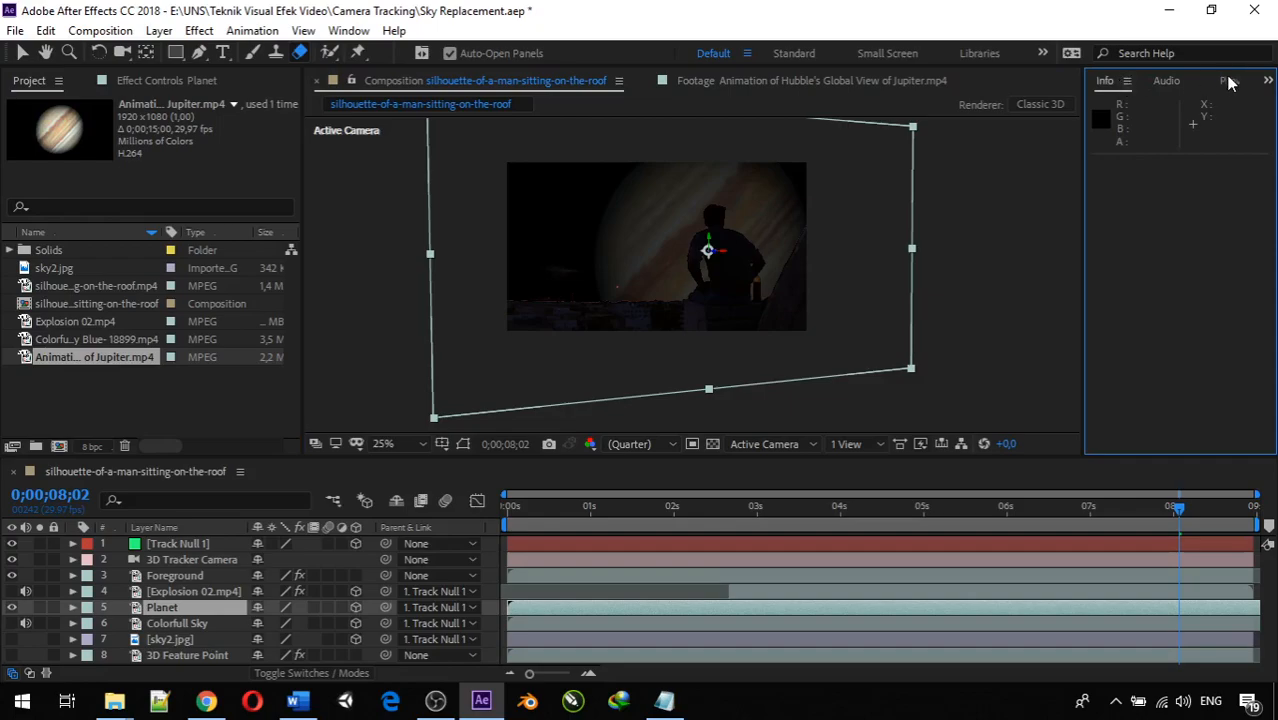
left_click(1268, 81)
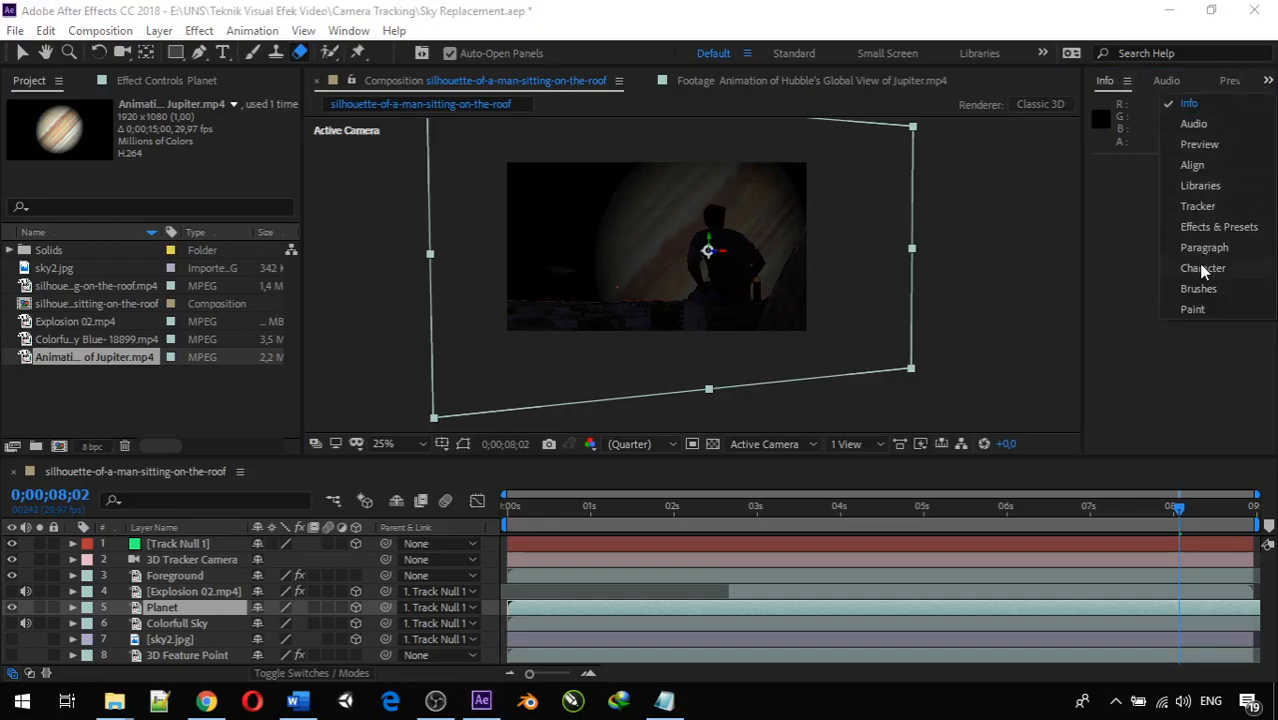
left_click(1212, 228)
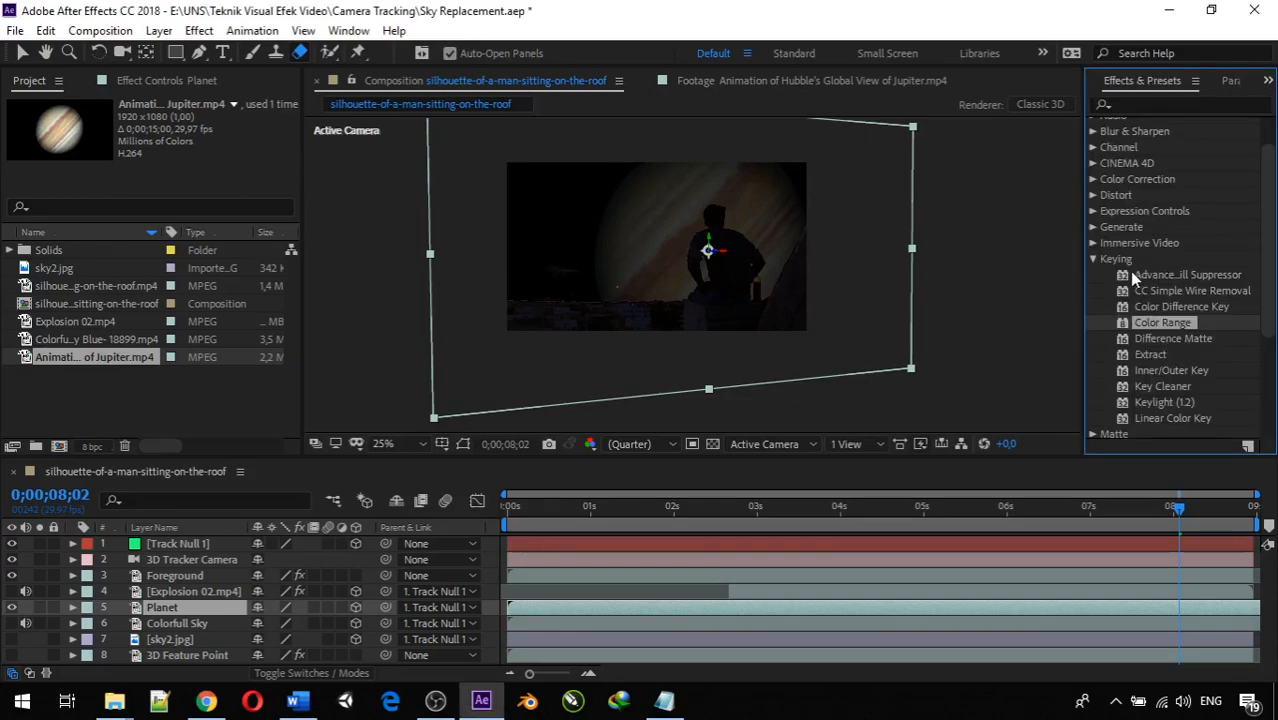
left_click_drag(1155, 322, 178, 607)
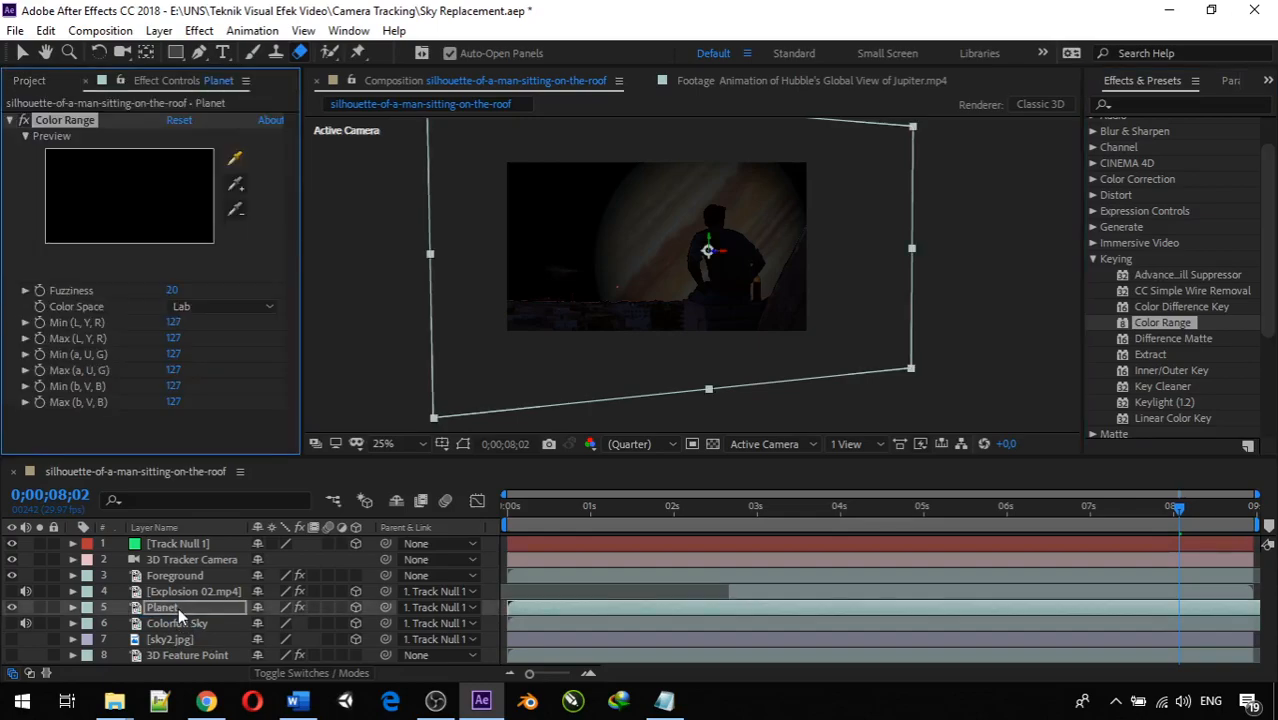
Try to key out the black background around the faded planet by adding sampled colors to Color Range, undoing the last sample
key("period")
key("period")
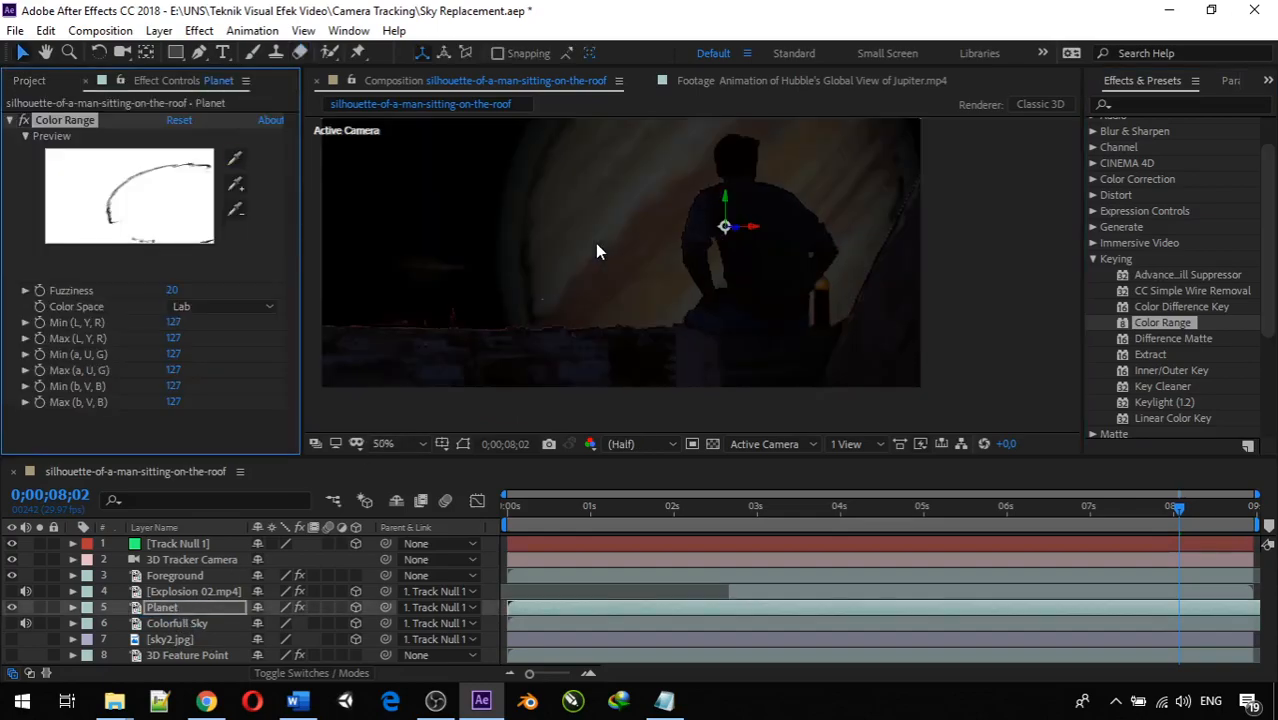
left_click(237, 186)
left_click(427, 243)
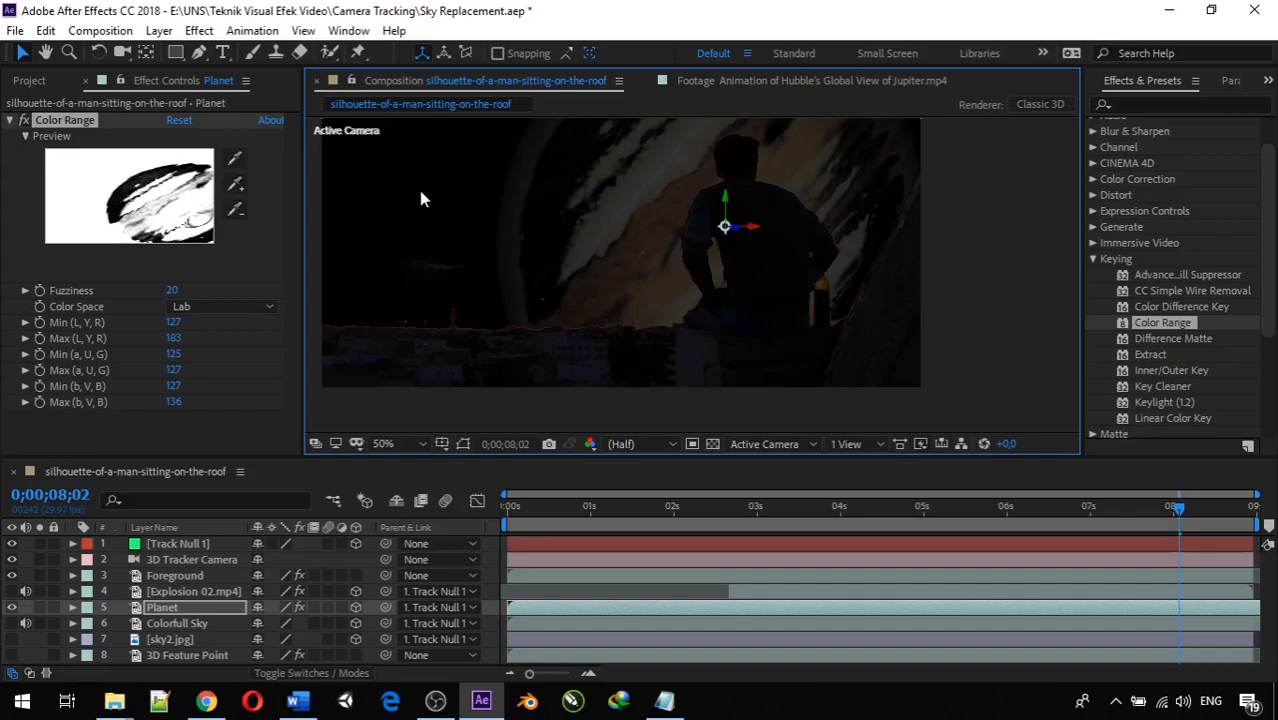
key("ctrl+z")
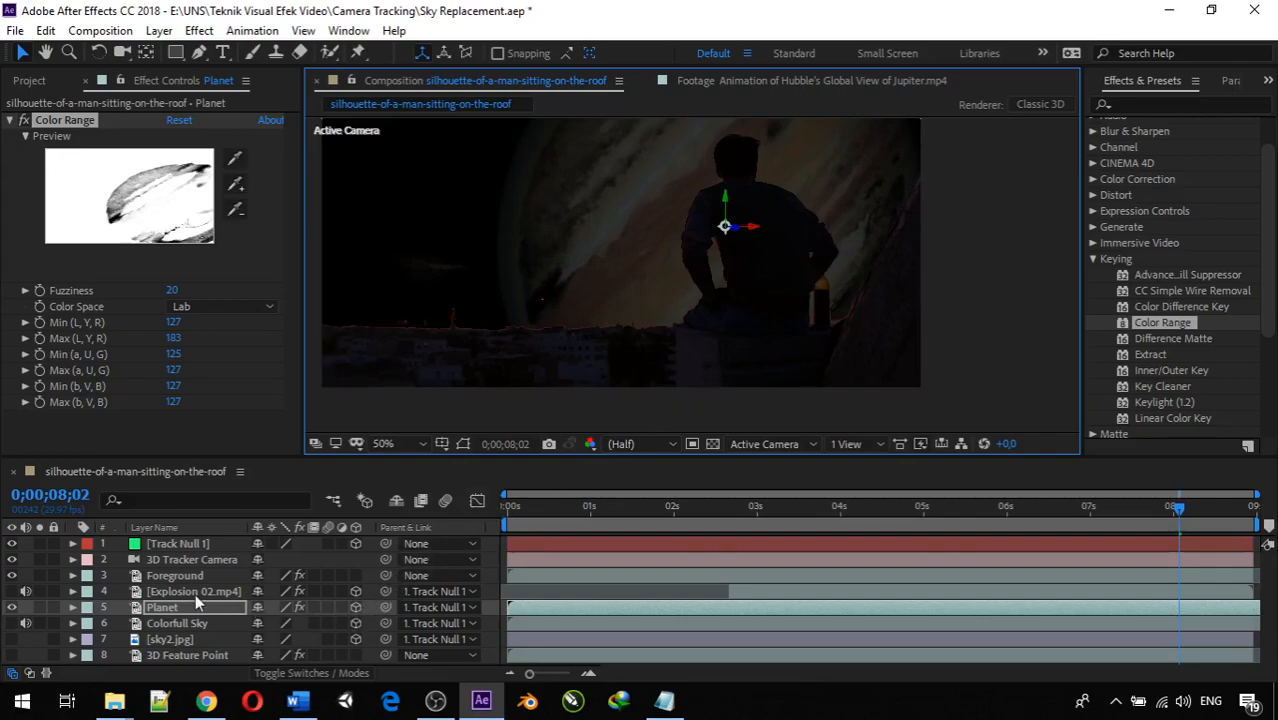
Delete the Planet layer and add the Jupiter animation clip to the composition again, between Explosion 02.mp4 and Colorfull Sky
left_click(155, 608)
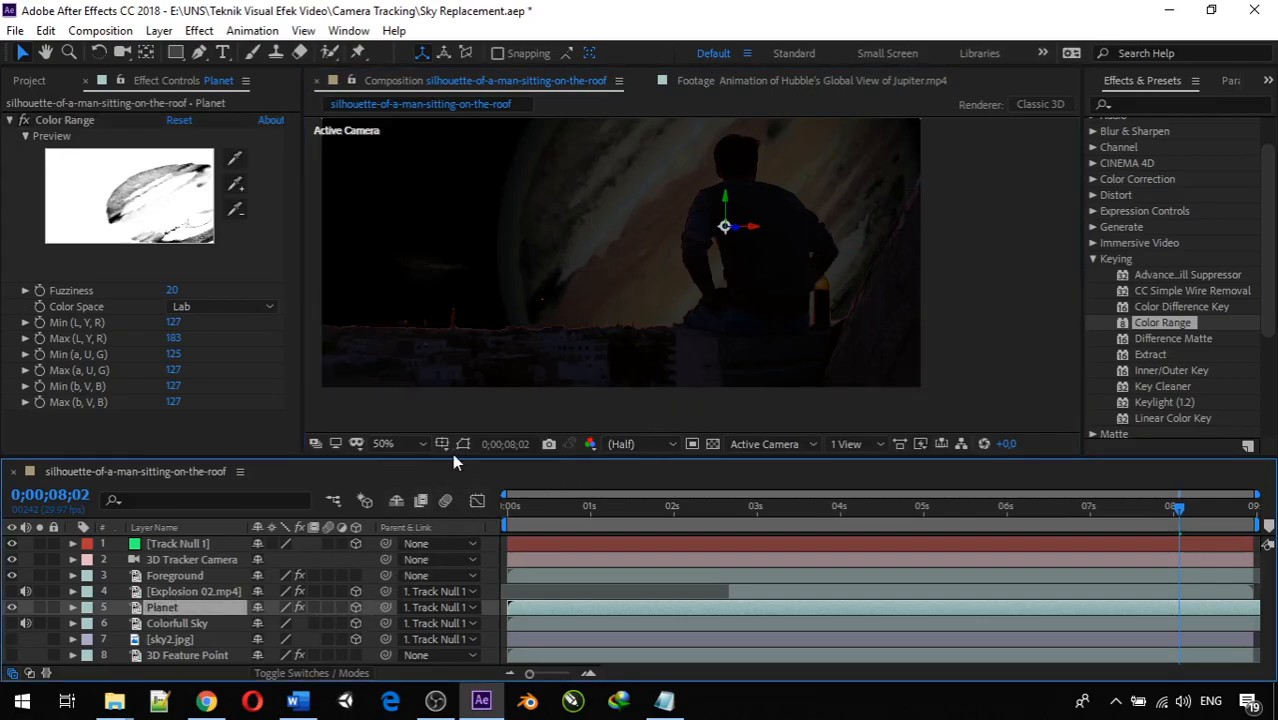
key("Delete")
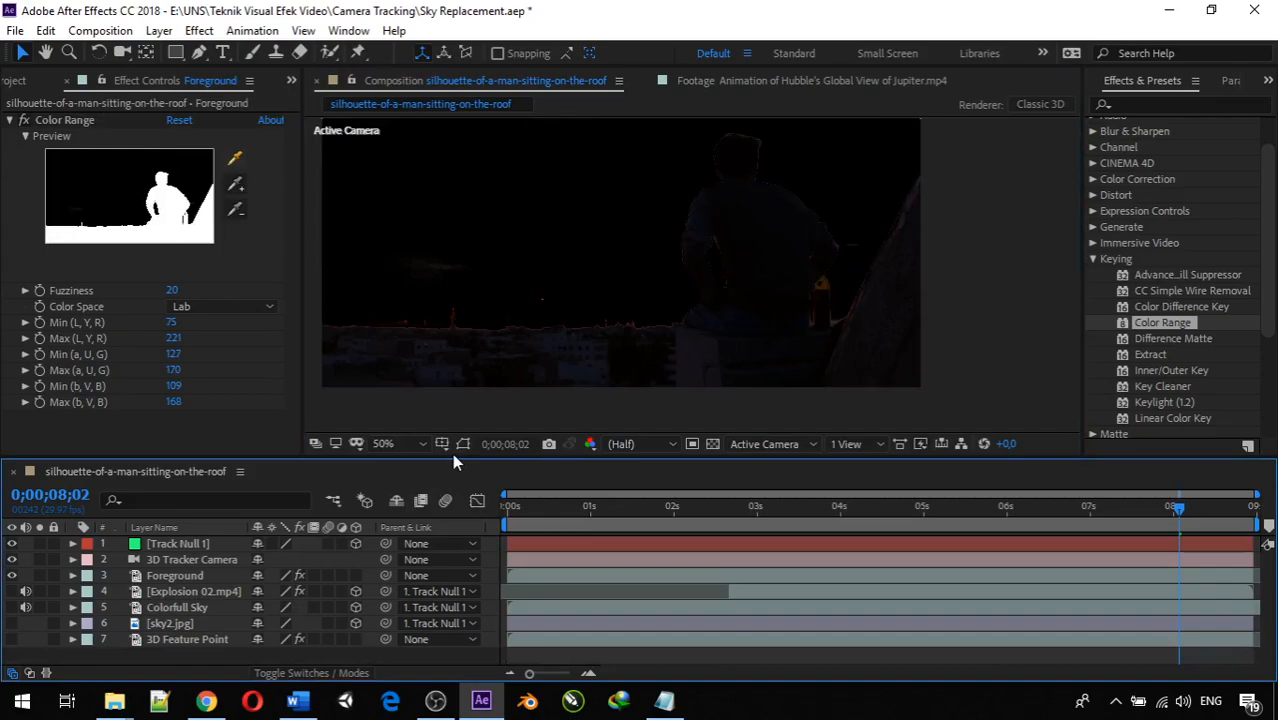
left_click(12, 80)
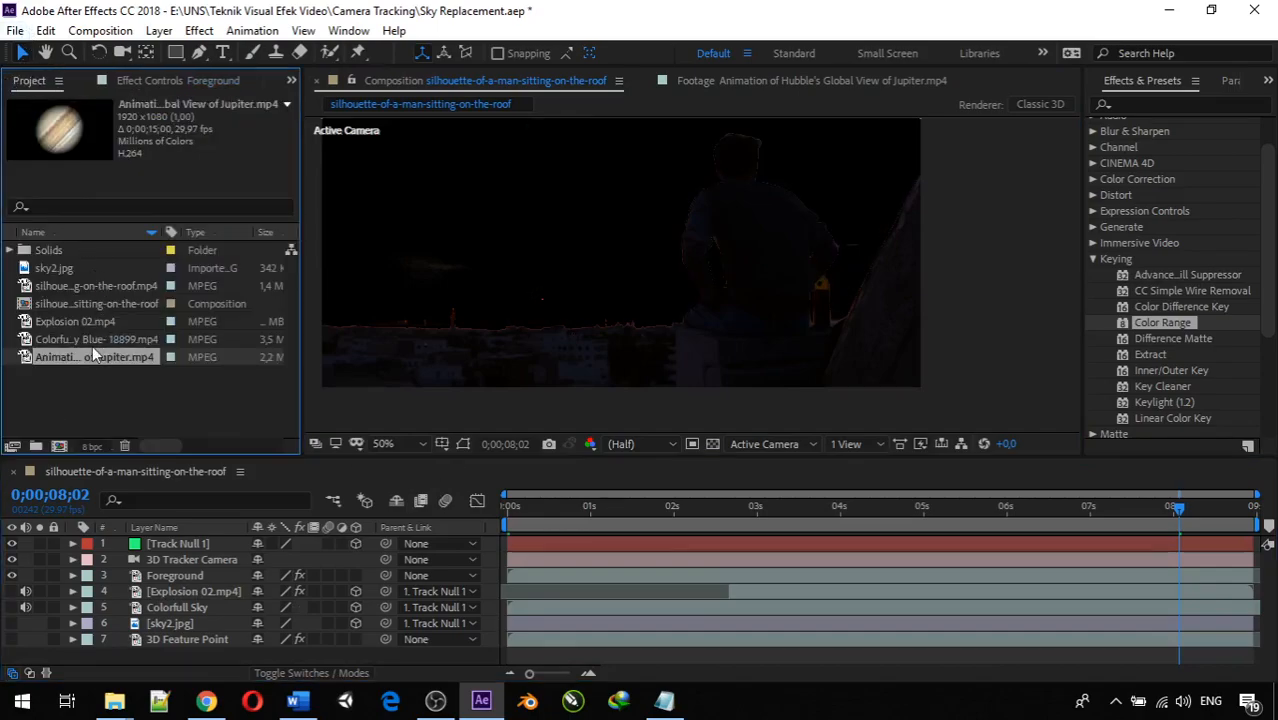
left_click_drag(90, 352, 141, 603)
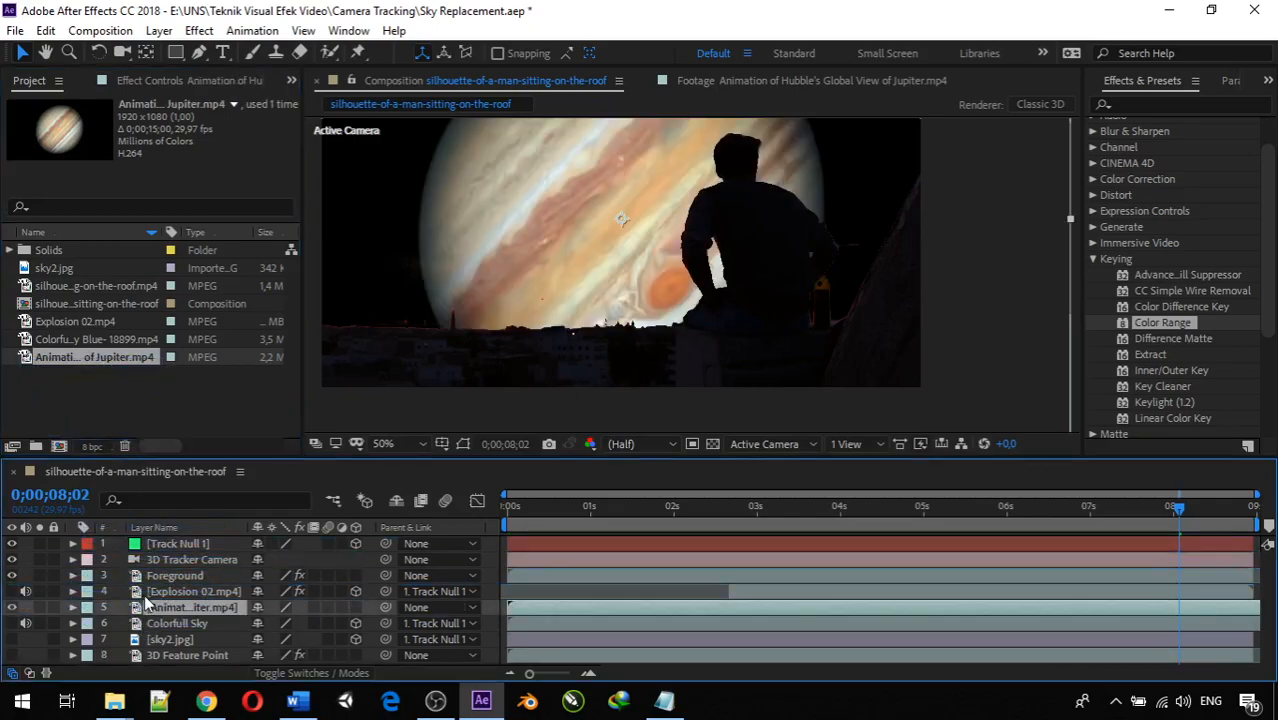
Rename the newly added Jupiter clip layer as Planet
right_click(150, 603)
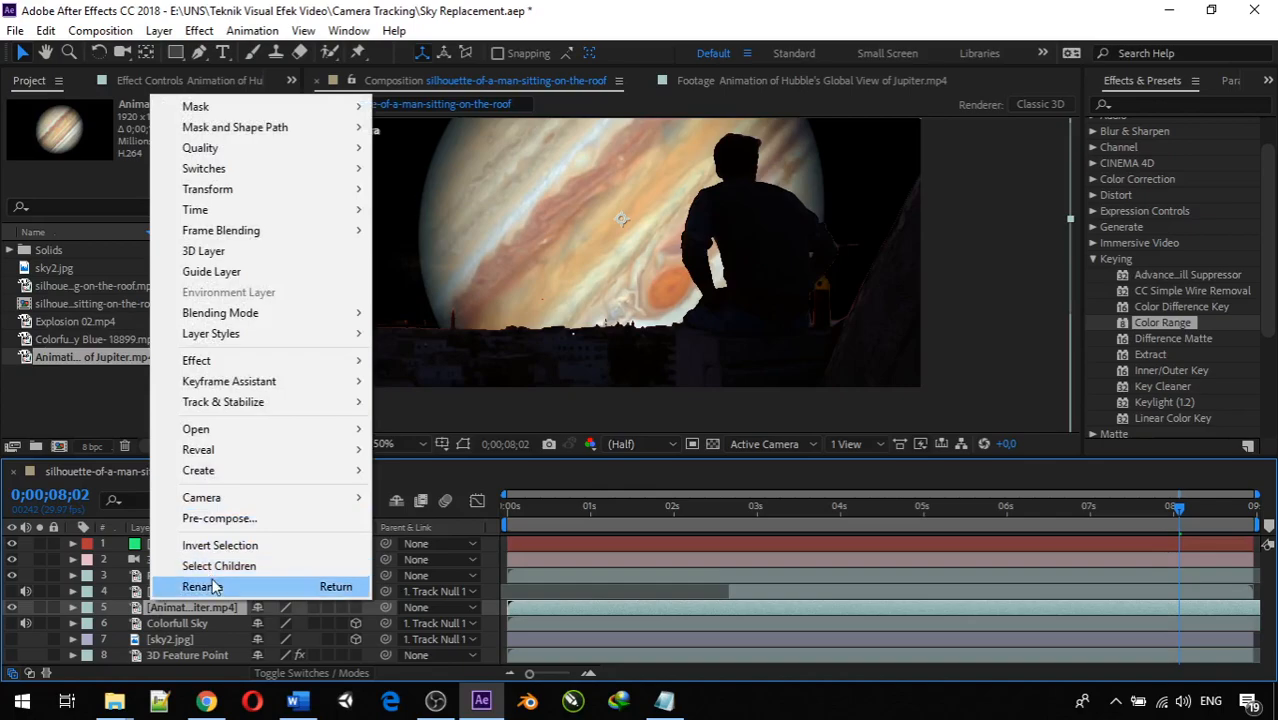
left_click(213, 587)
type("Planet")
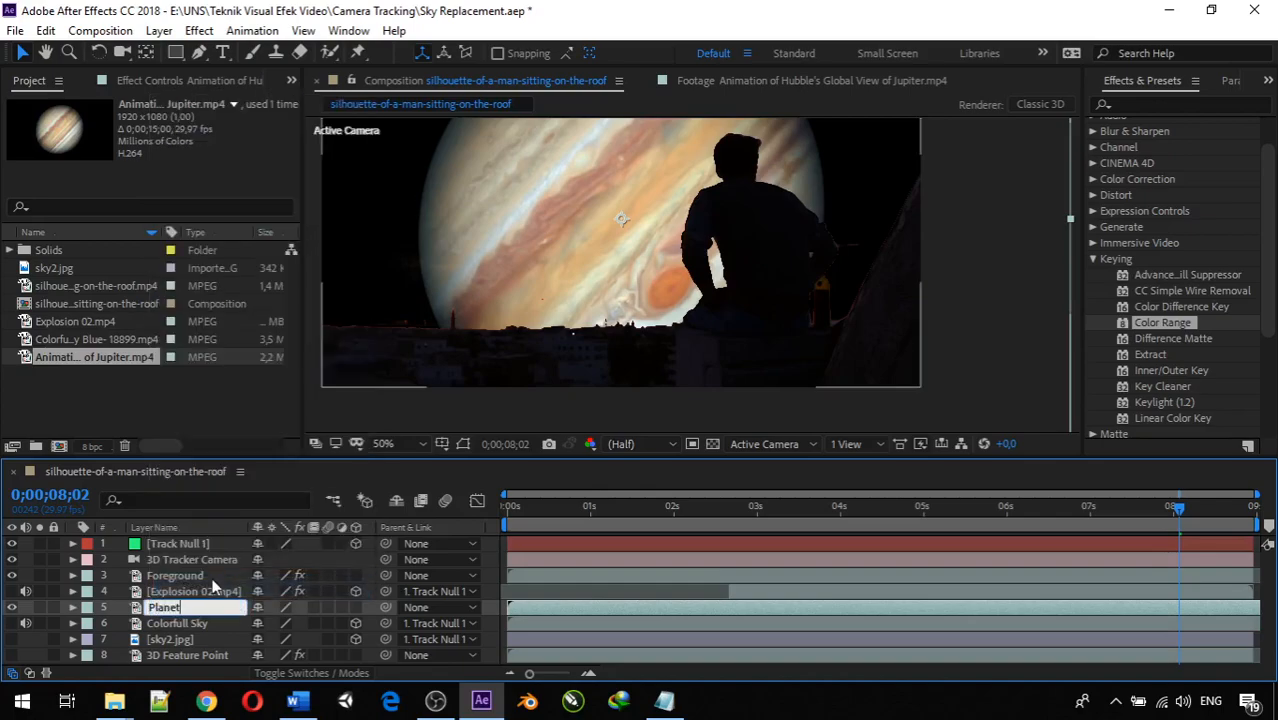
key("Return")
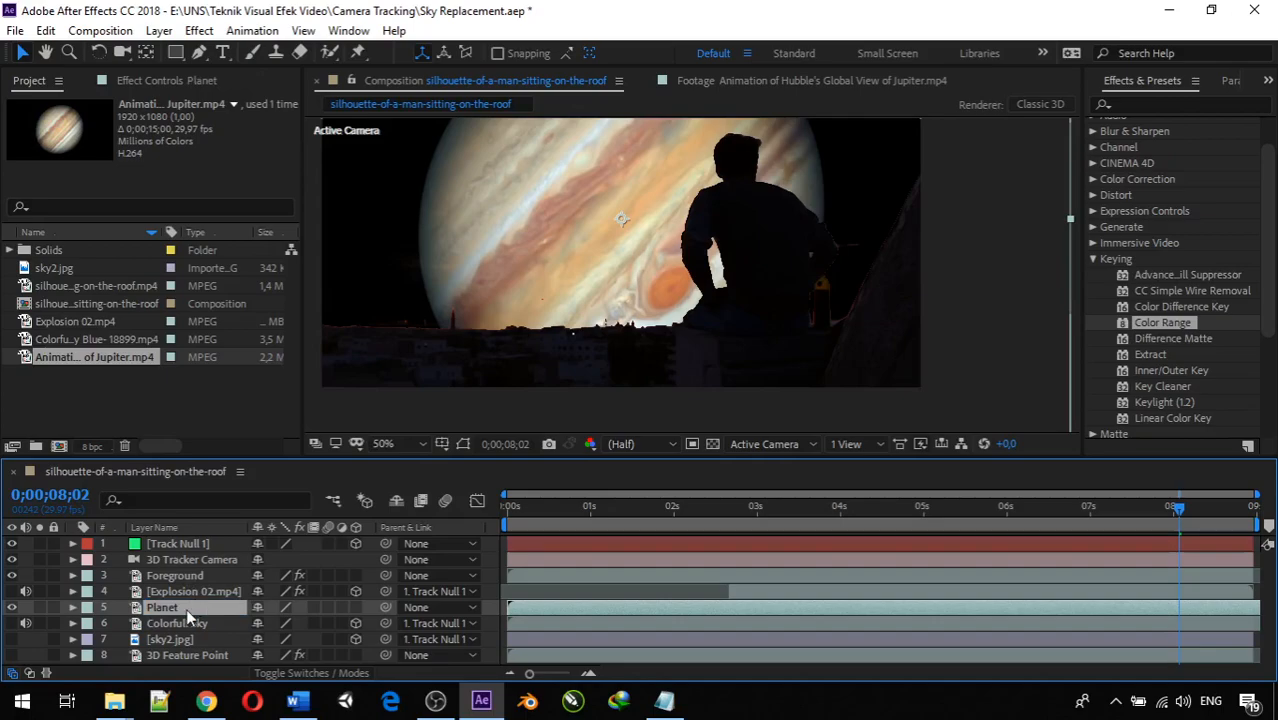
Apply Color Range to the new Planet layer and key out the black background around the planet by adding its sampled color
left_click_drag(1141, 321, 668, 244)
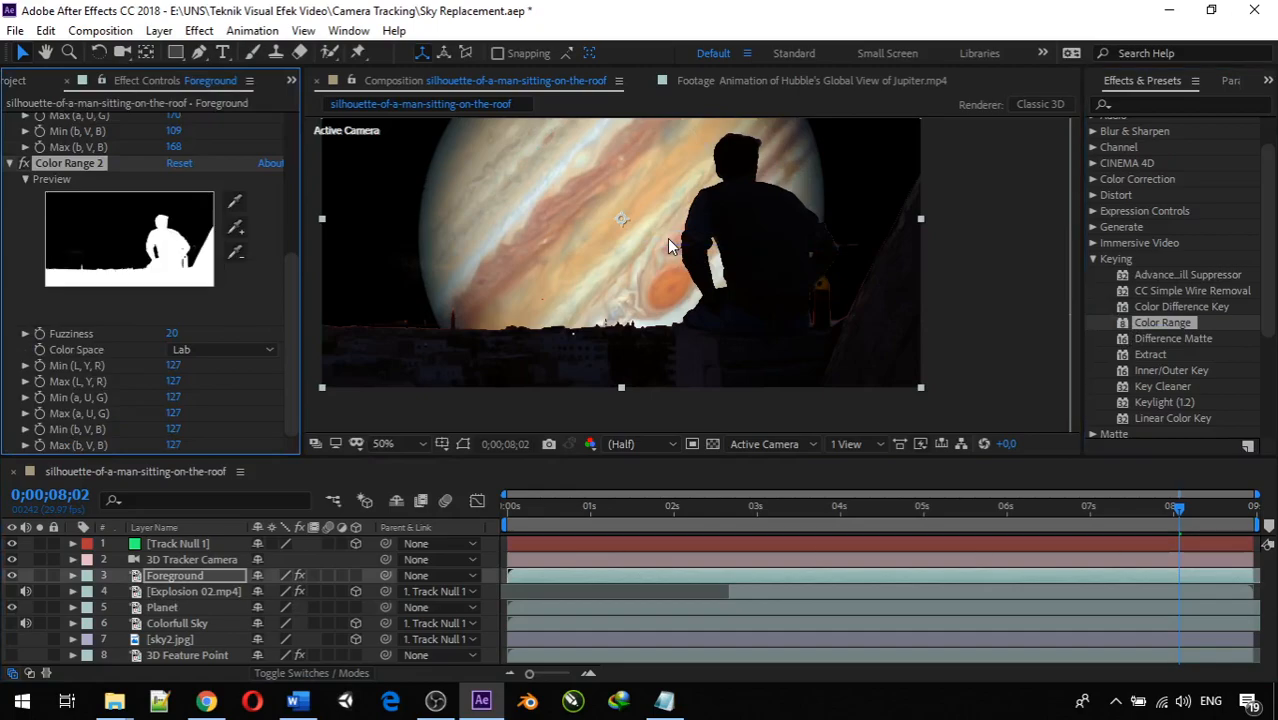
left_click(556, 264)
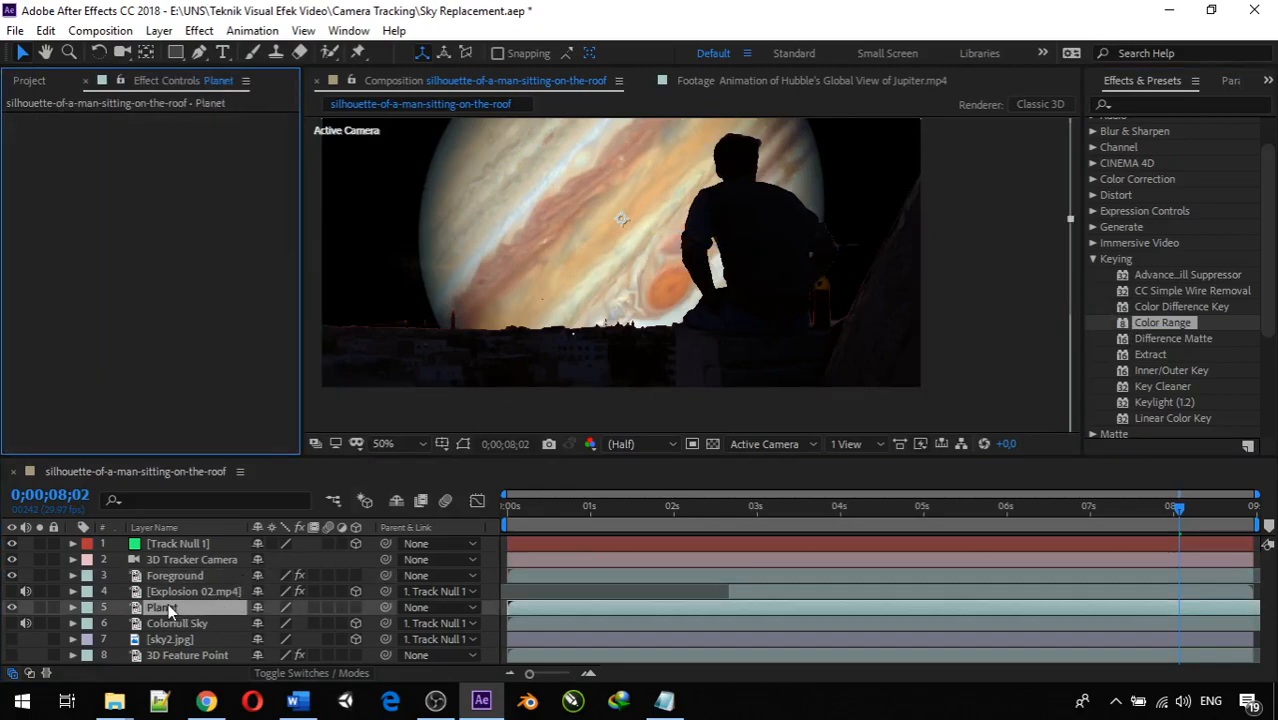
left_click_drag(1162, 323, 211, 604)
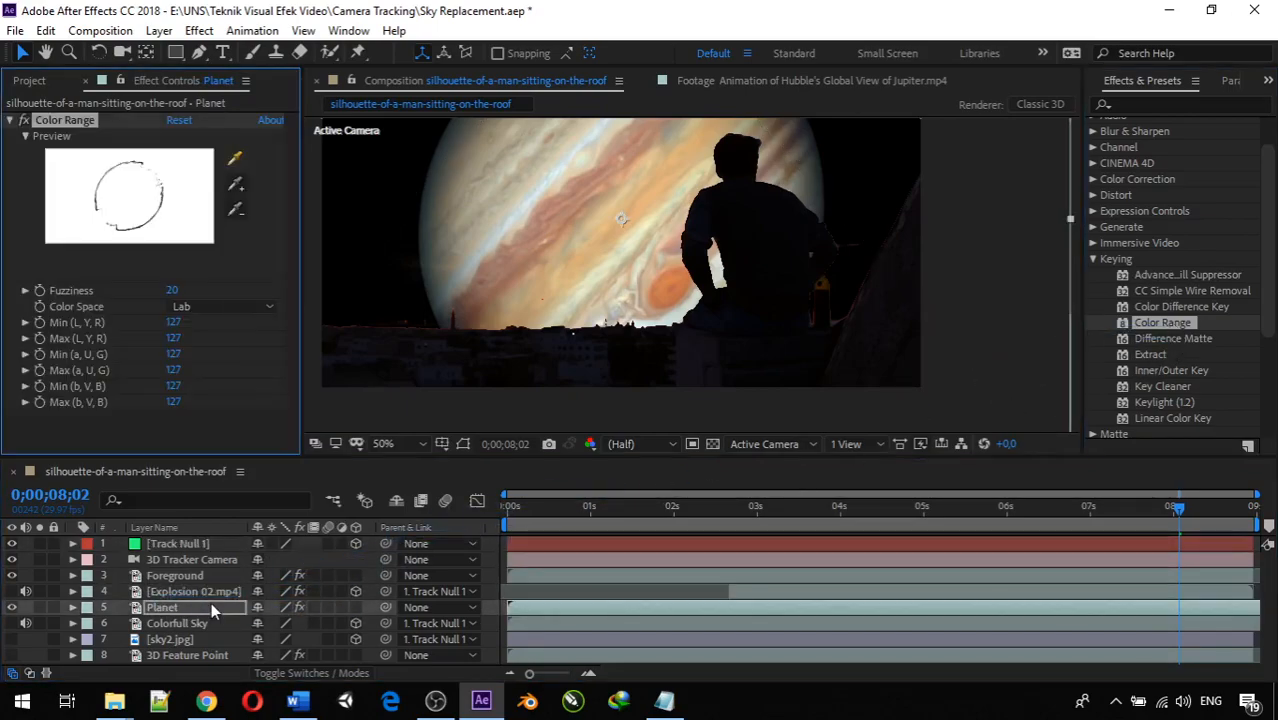
left_click(236, 187)
left_click(345, 200)
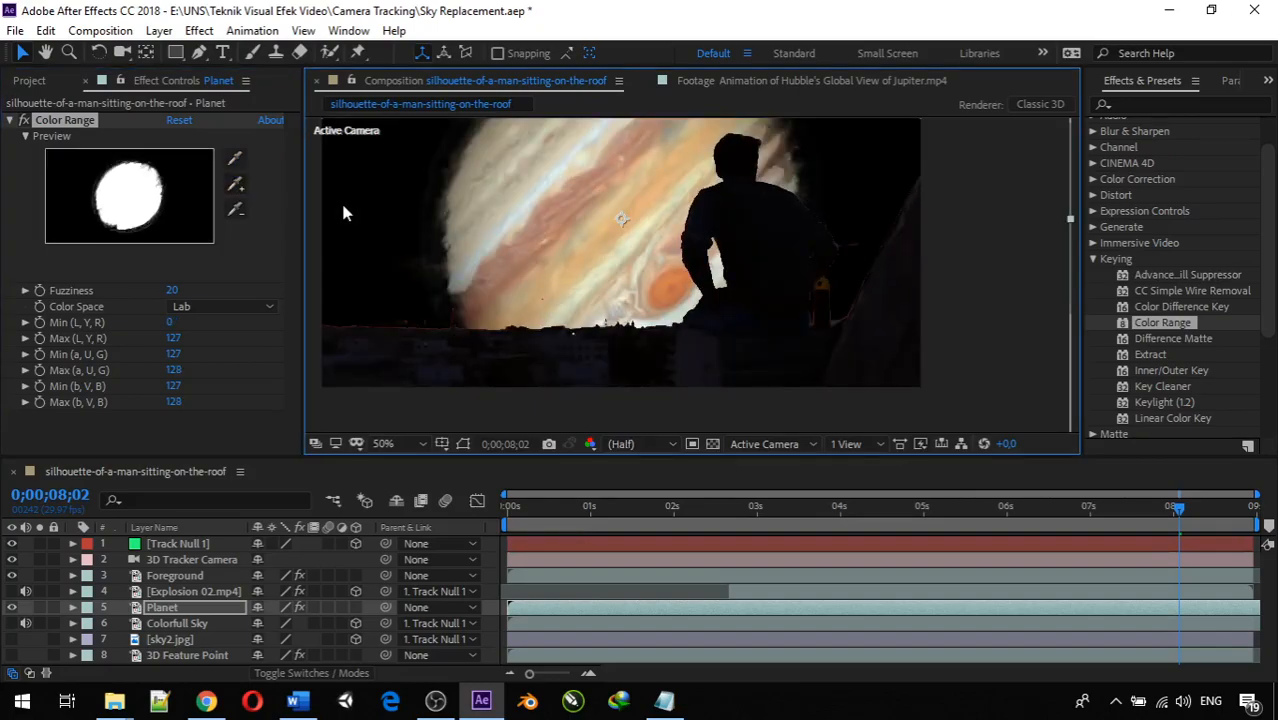
scroll(352, 200, "down", 2)
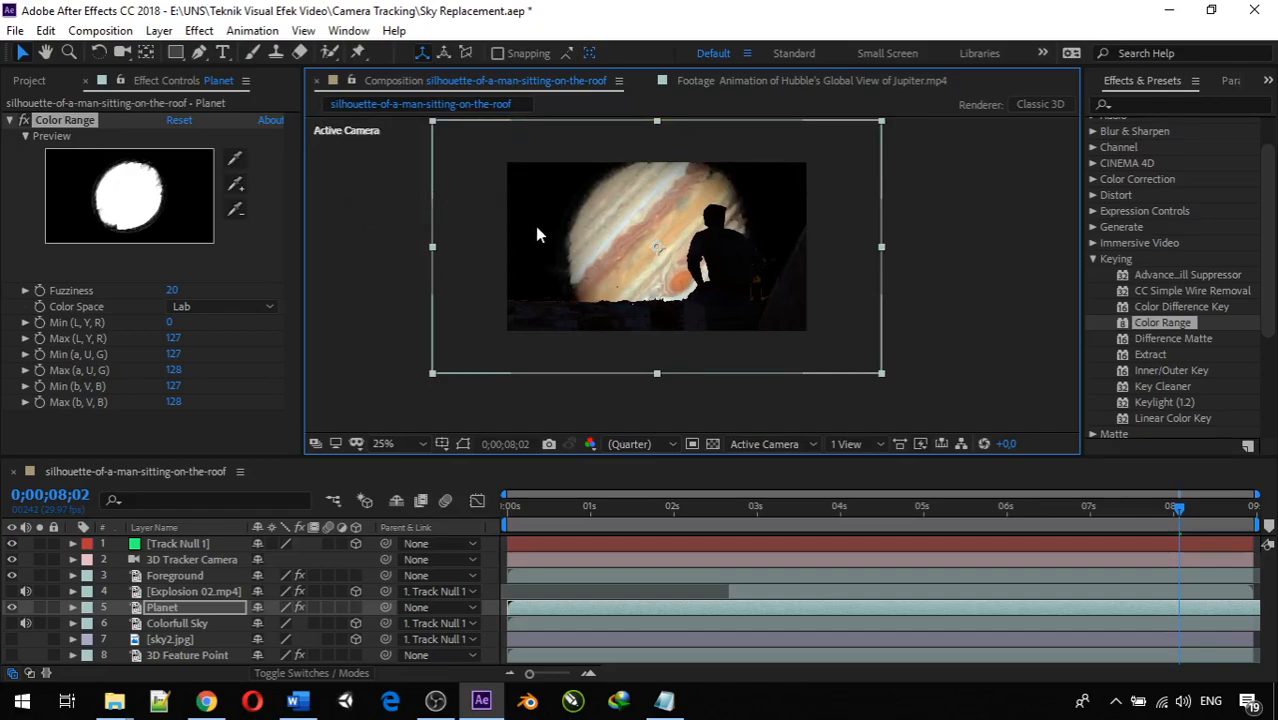
Parent the Planet layer to Track Null 1 and make it a 3D layer
left_click(355, 607)
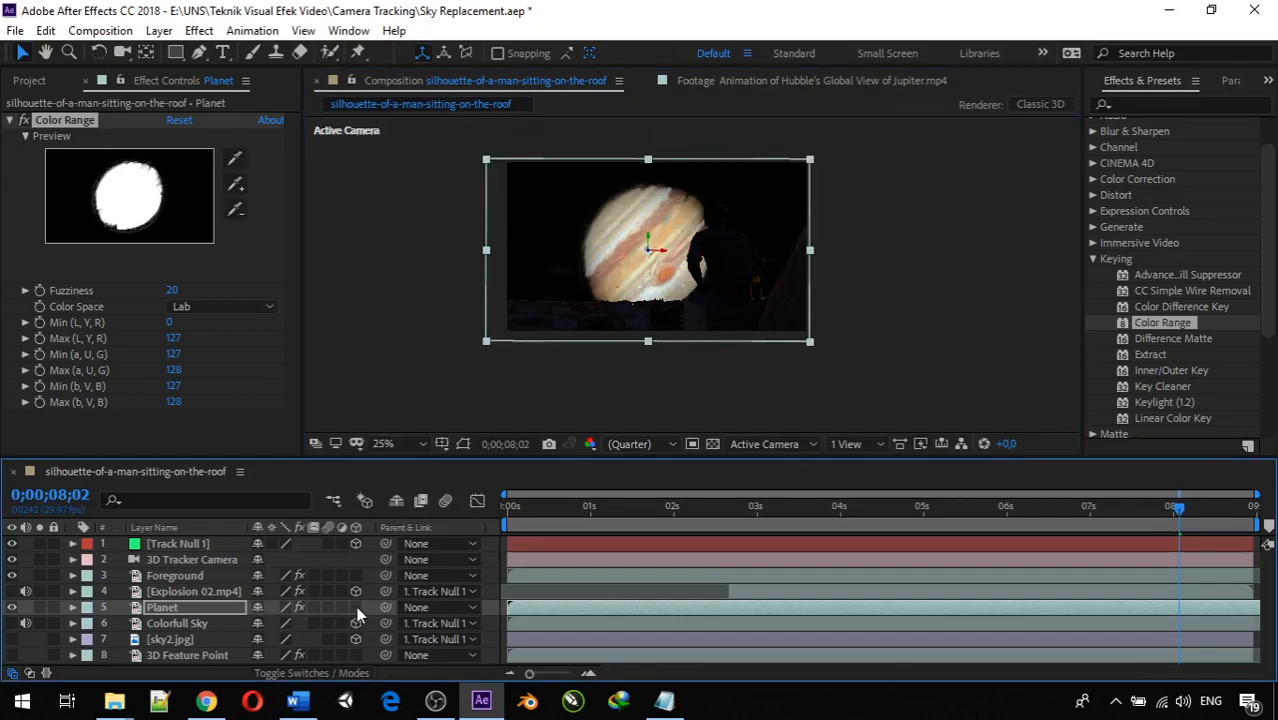
left_click(356, 609)
left_click_drag(384, 607, 172, 545)
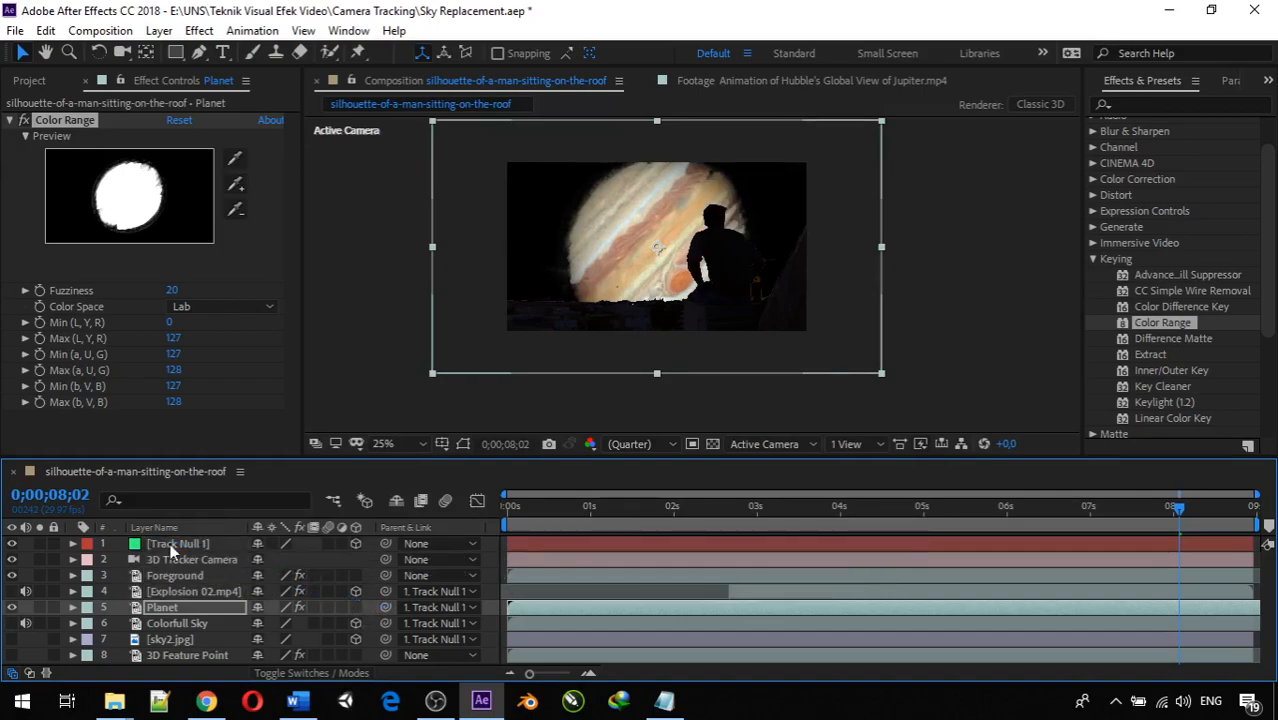
left_click(355, 608)
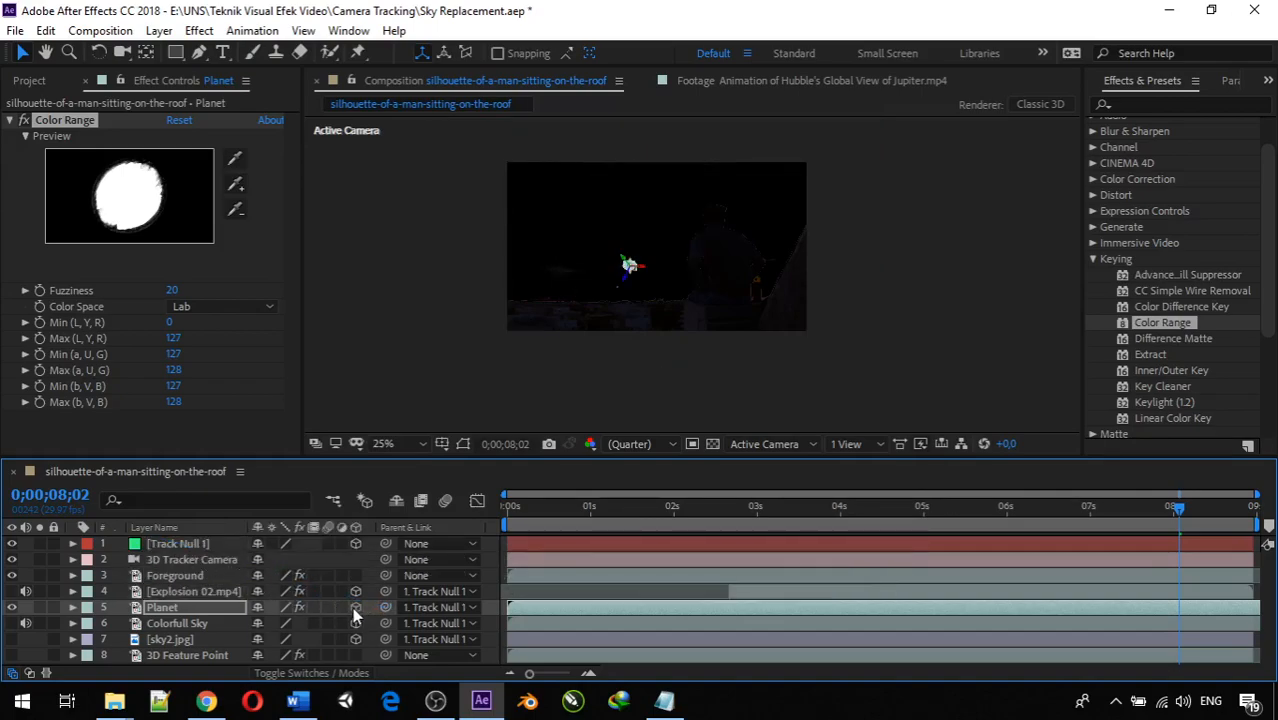
Copy the Colorfull Sky layer's Transform values and paste them onto the Planet layer's Transform
left_click(77, 622)
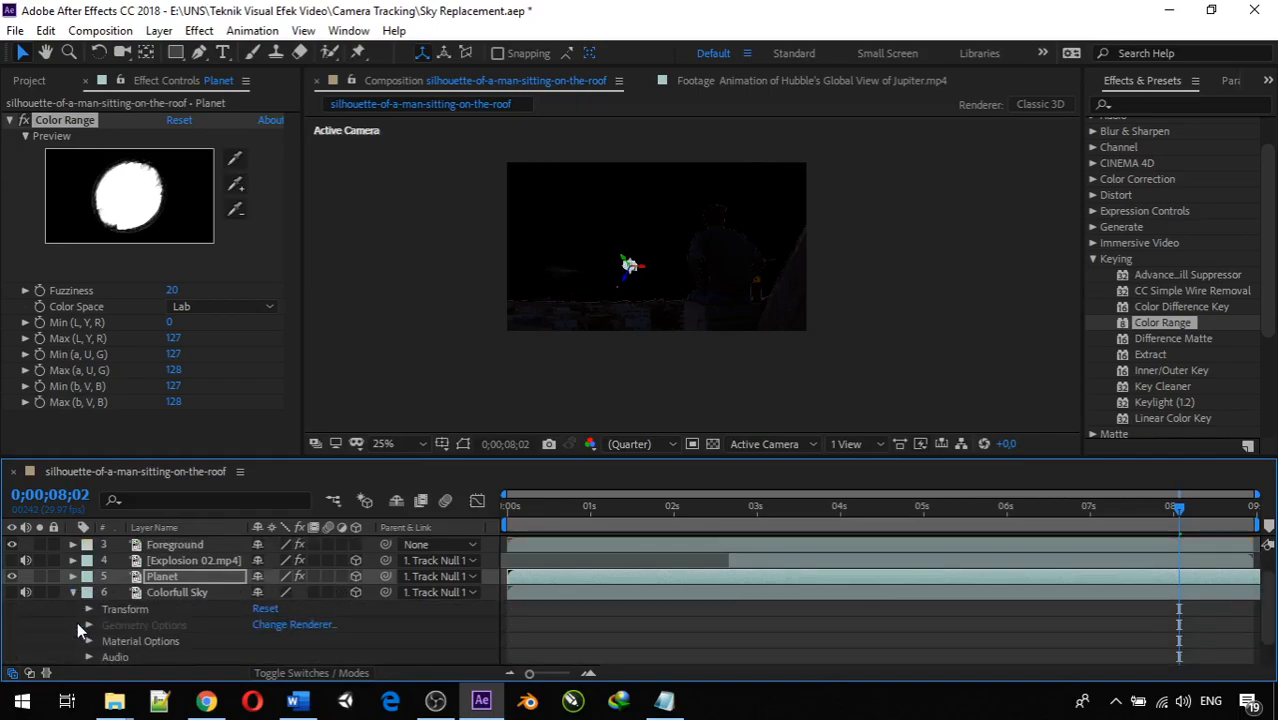
left_click(120, 610)
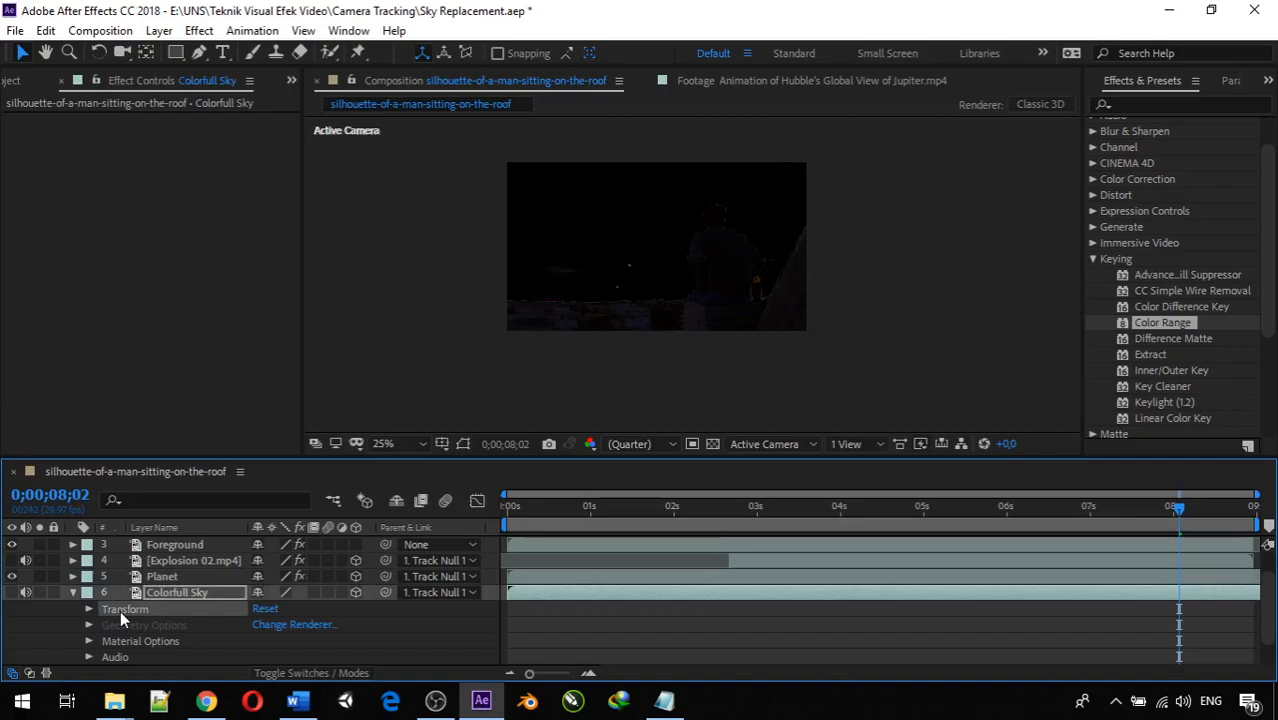
left_click(72, 576)
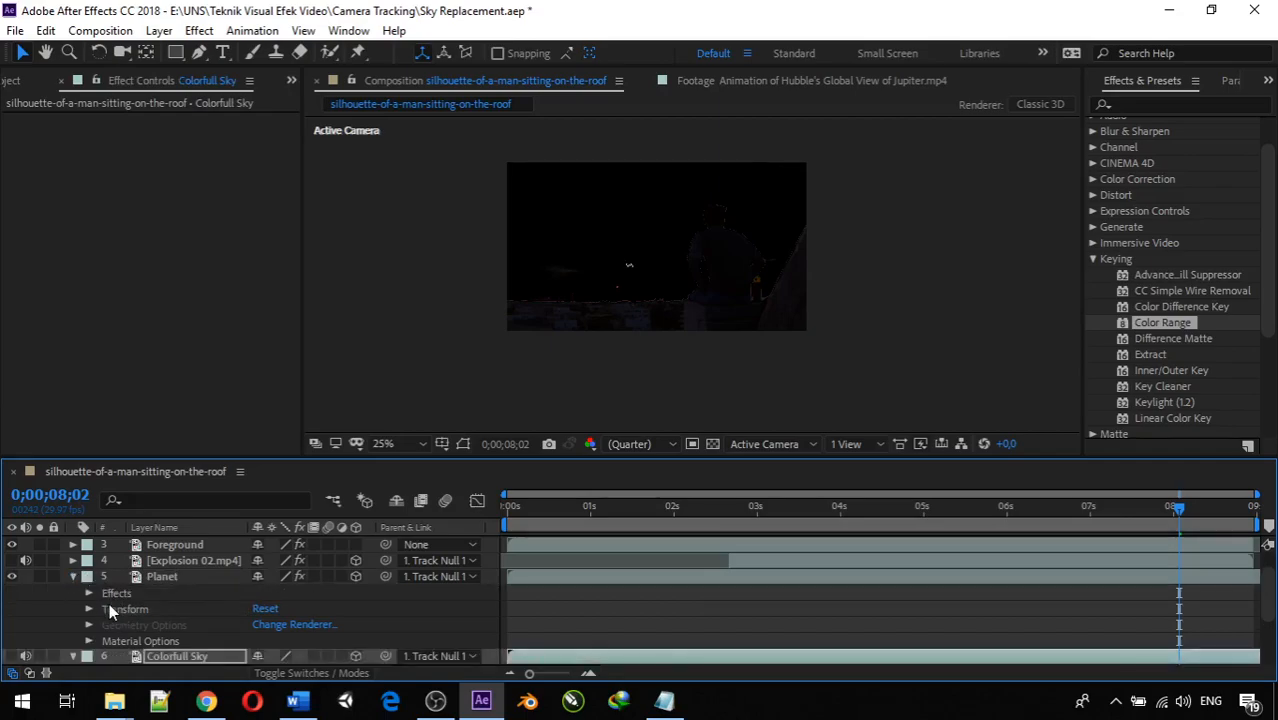
left_click(112, 606)
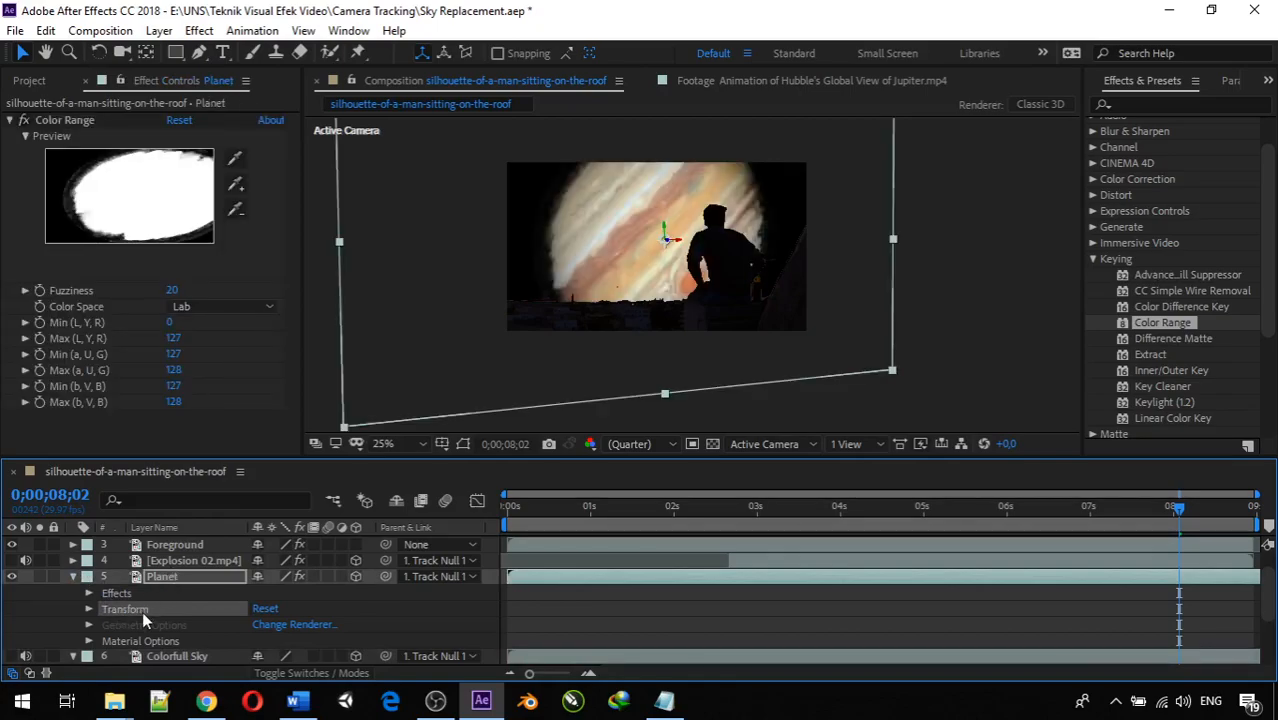
Scale the planet down slightly and reposition it behind the sitting man on the right side of the frame
scroll(548, 306, "down", 2)
scroll(548, 306, "up", 1)
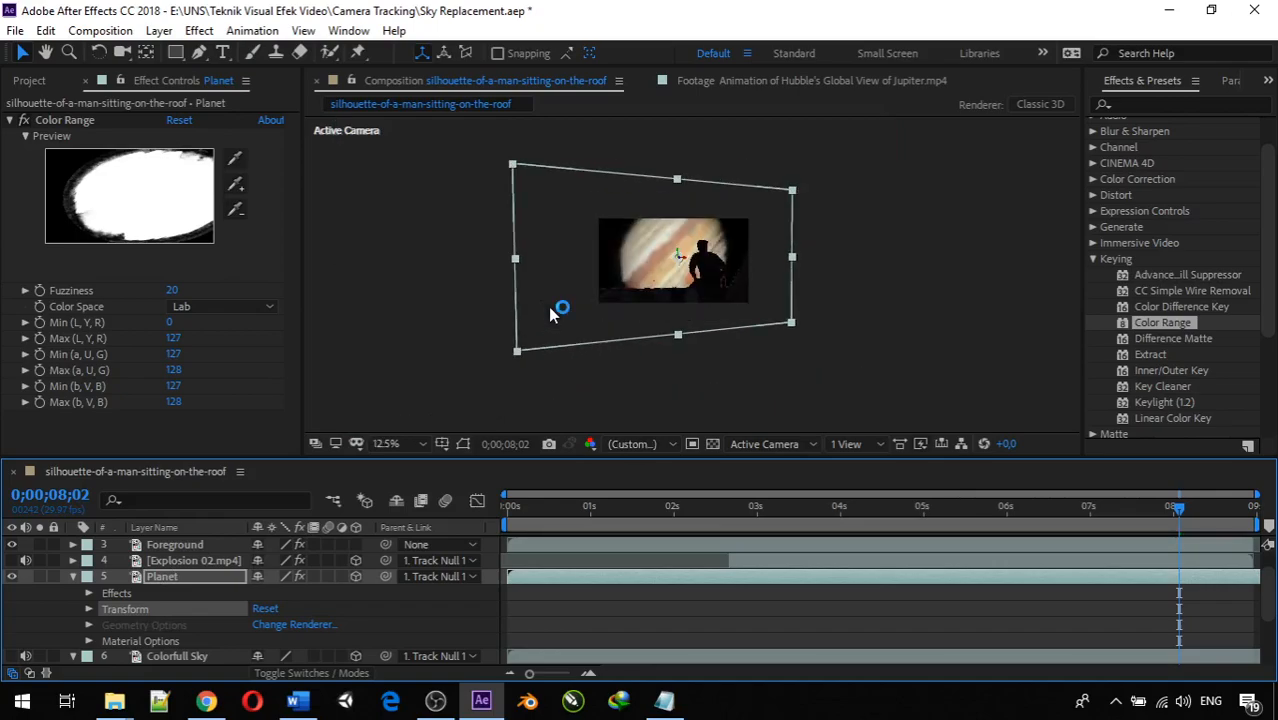
left_click(795, 200)
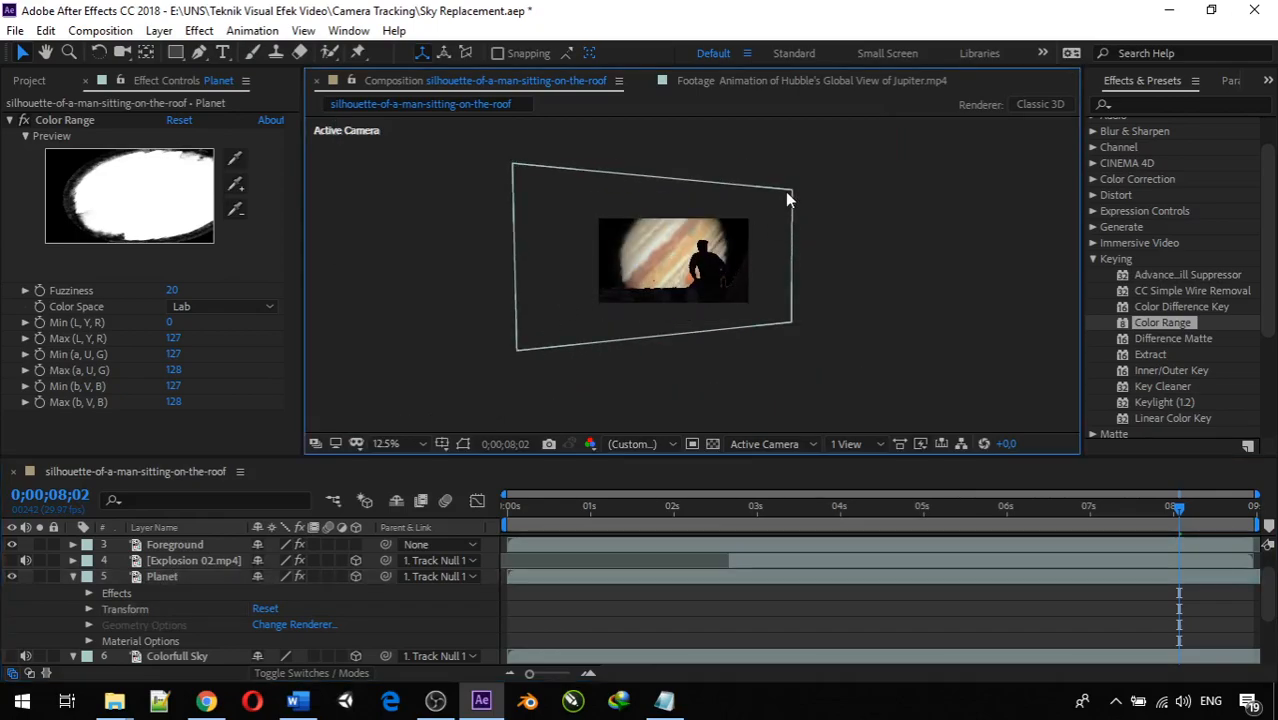
left_click(786, 190)
left_click_drag(790, 189, 786, 226)
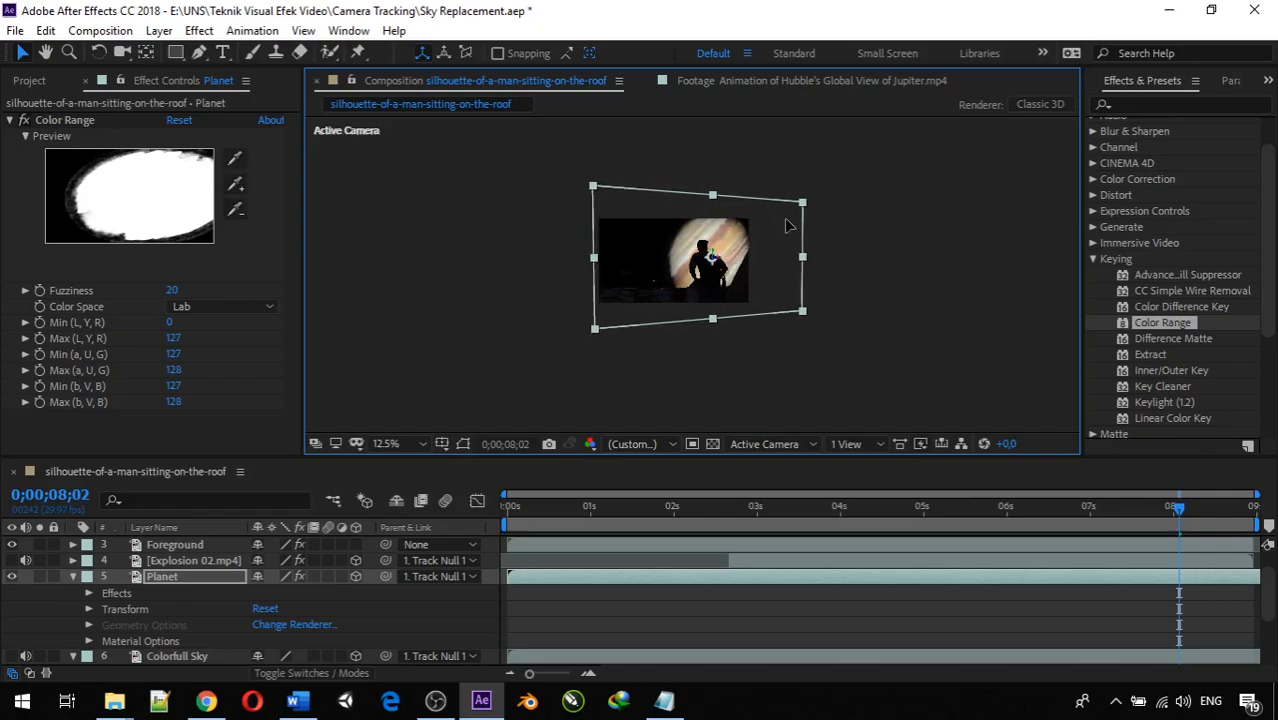
left_click(588, 342)
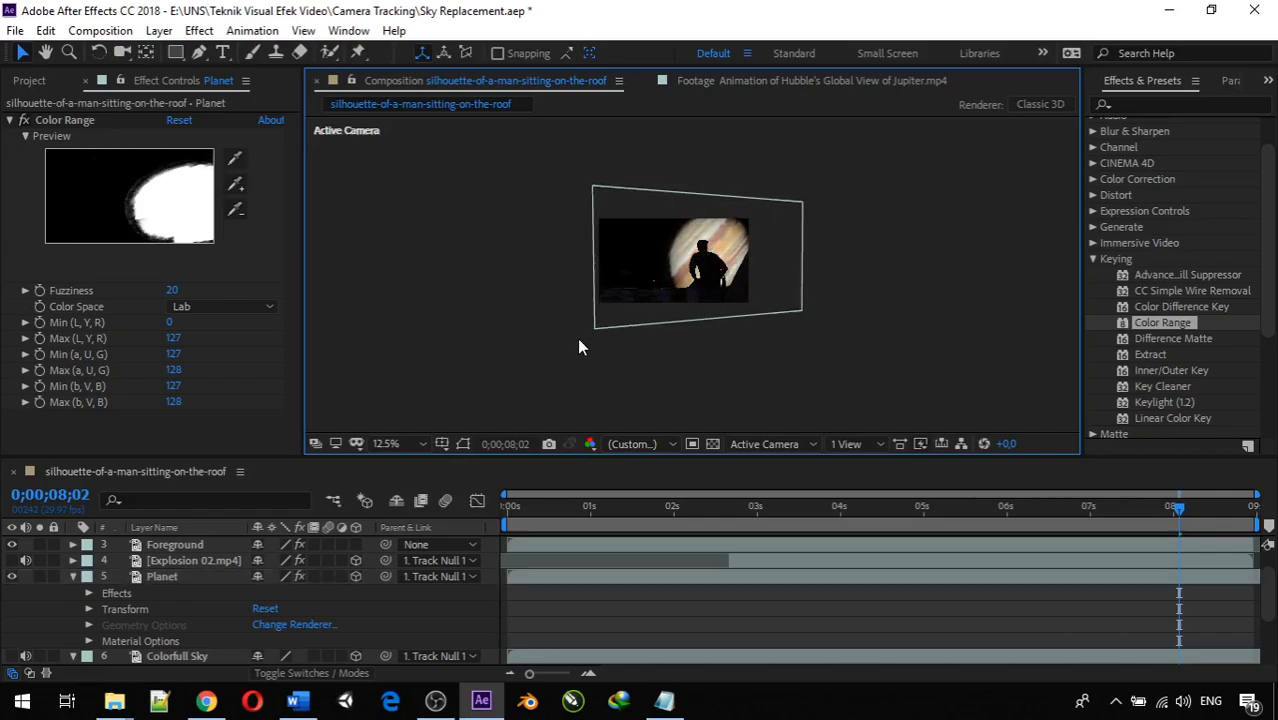
left_click(603, 324)
left_click_drag(595, 330, 579, 343)
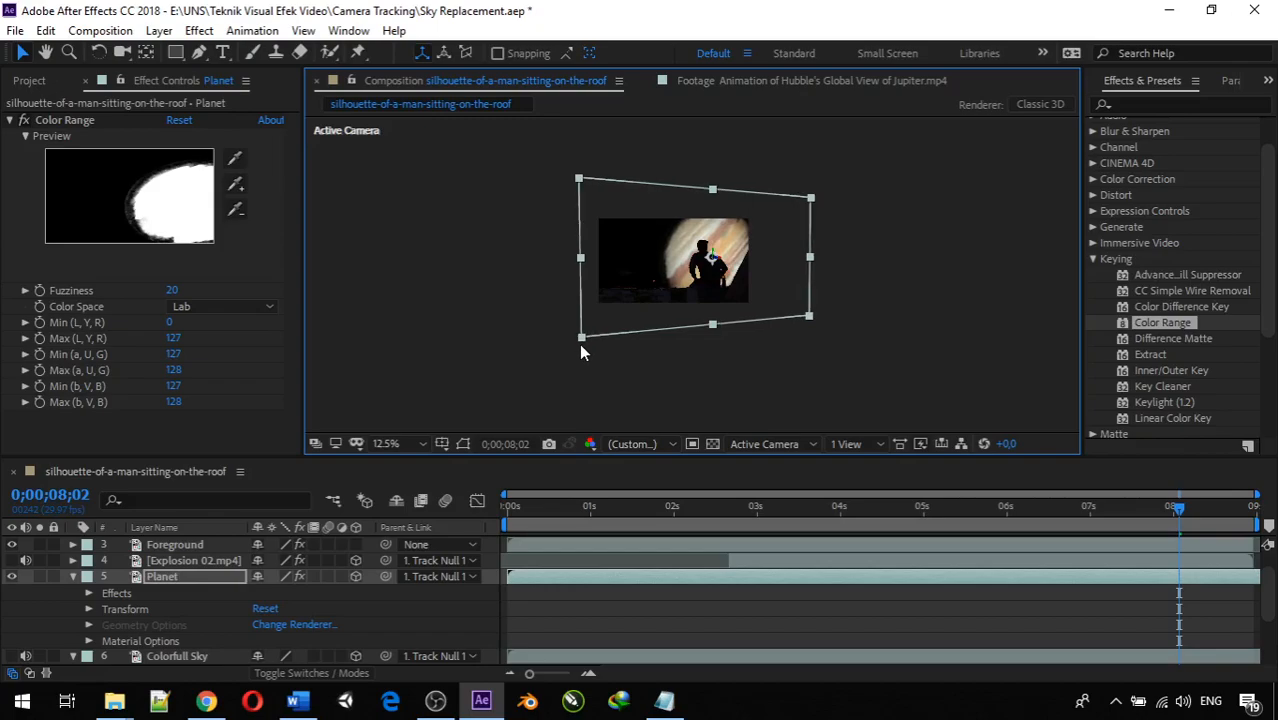
Move the Planet layer below Colorfull Sky in the layer stack and make Colorfull Sky visible
left_click(72, 577)
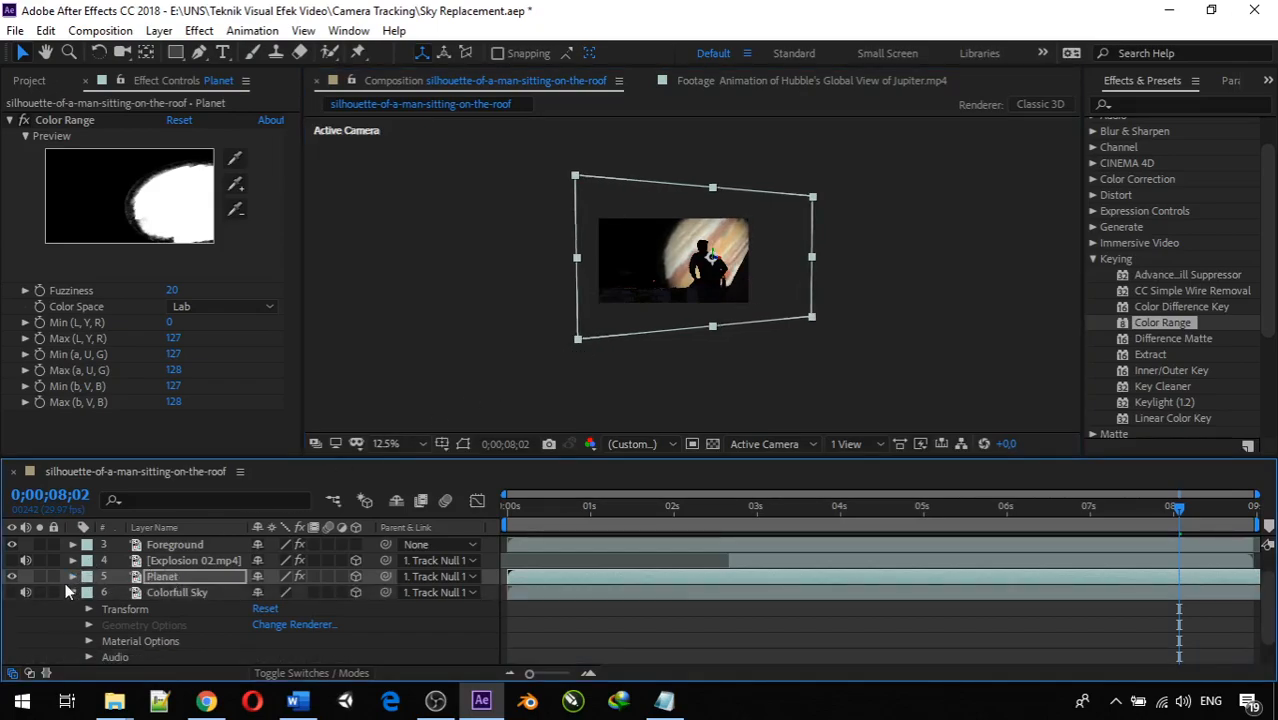
left_click(72, 592)
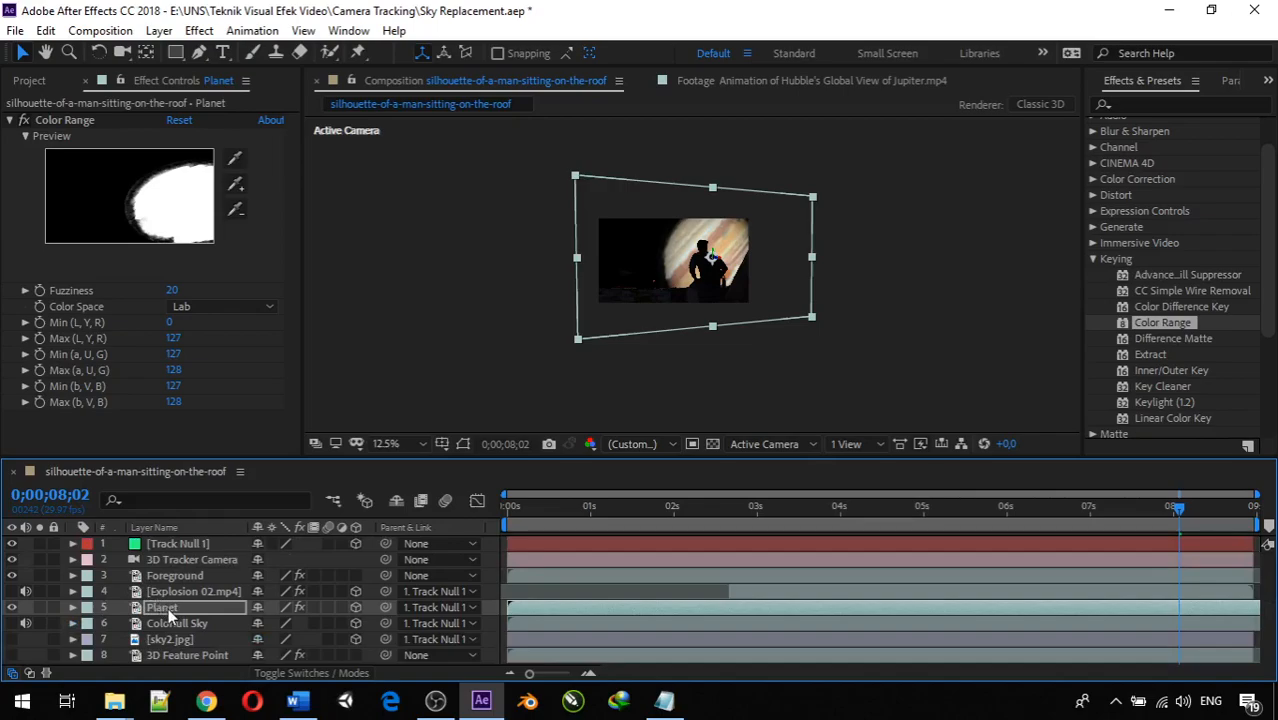
left_click_drag(166, 607, 166, 623)
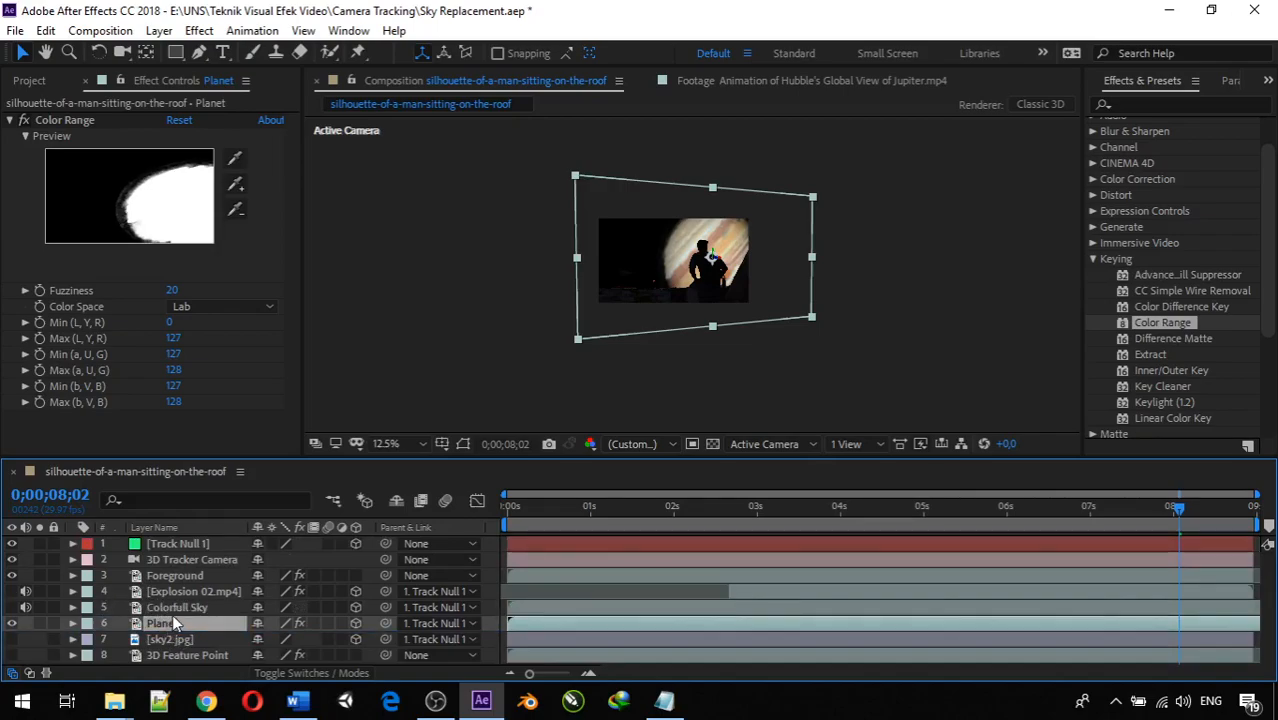
left_click(12, 607)
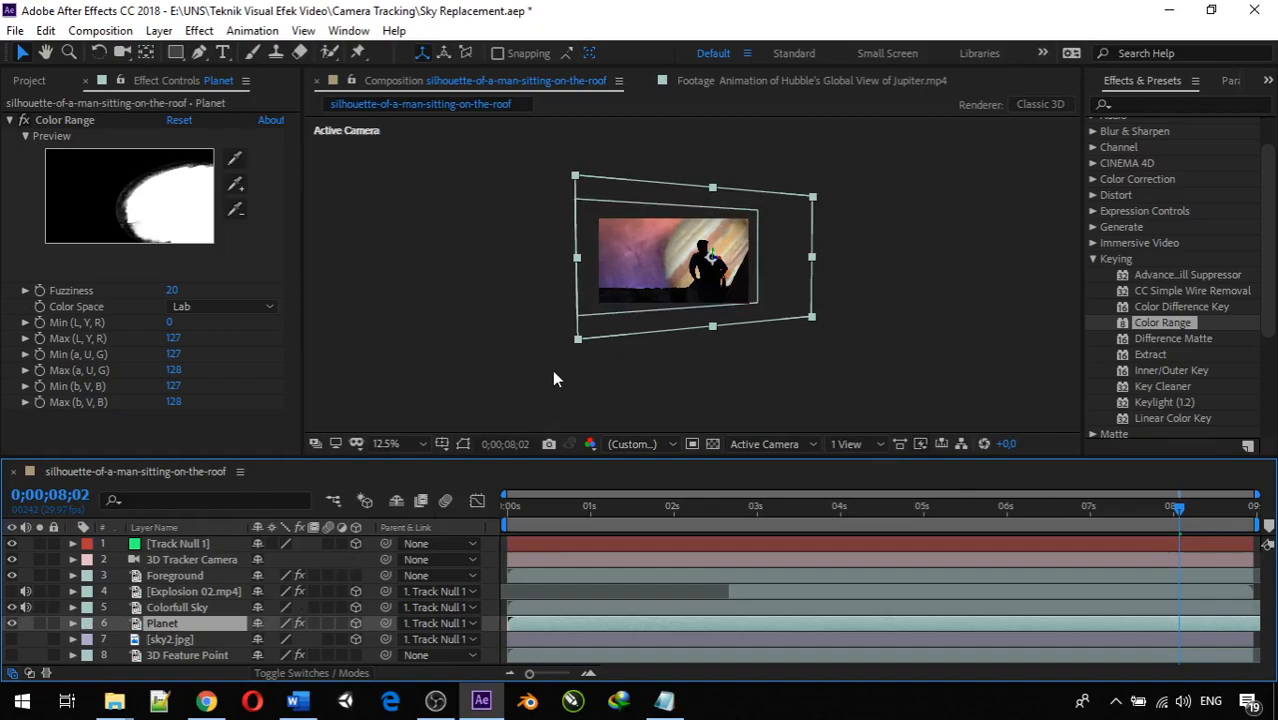
scroll(711, 270, "up", 6)
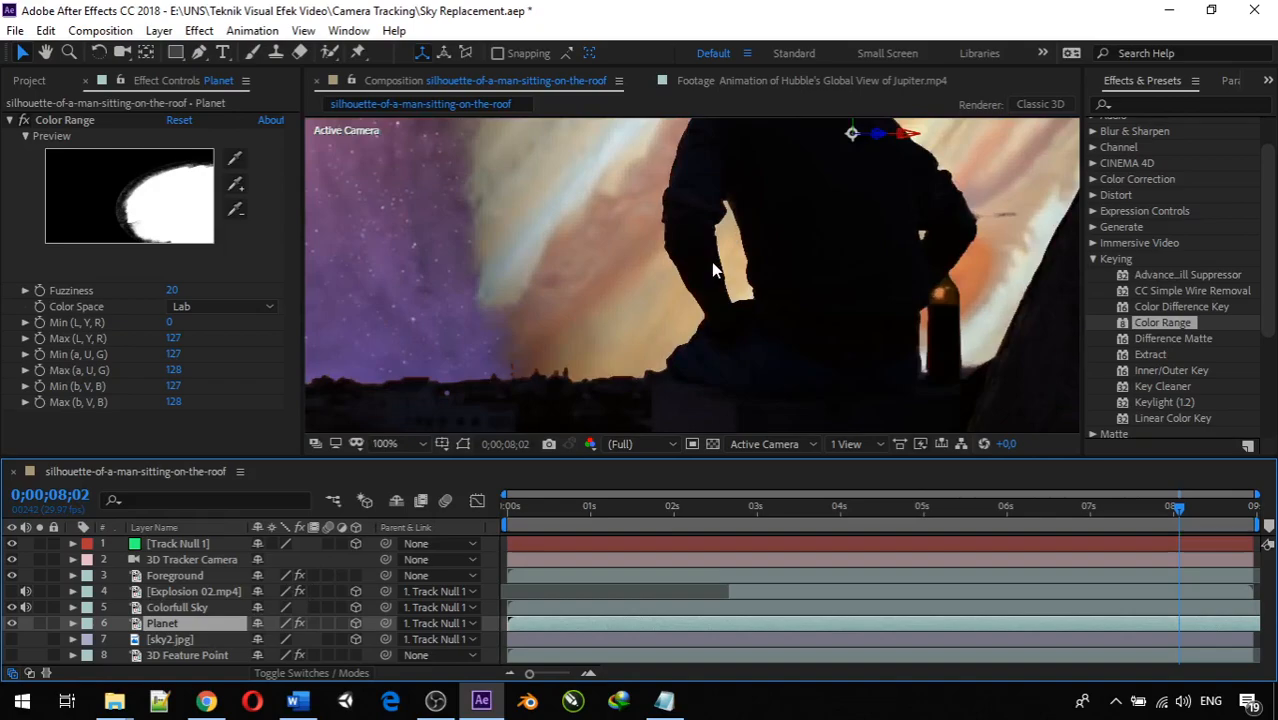
scroll(713, 270, "down", 4)
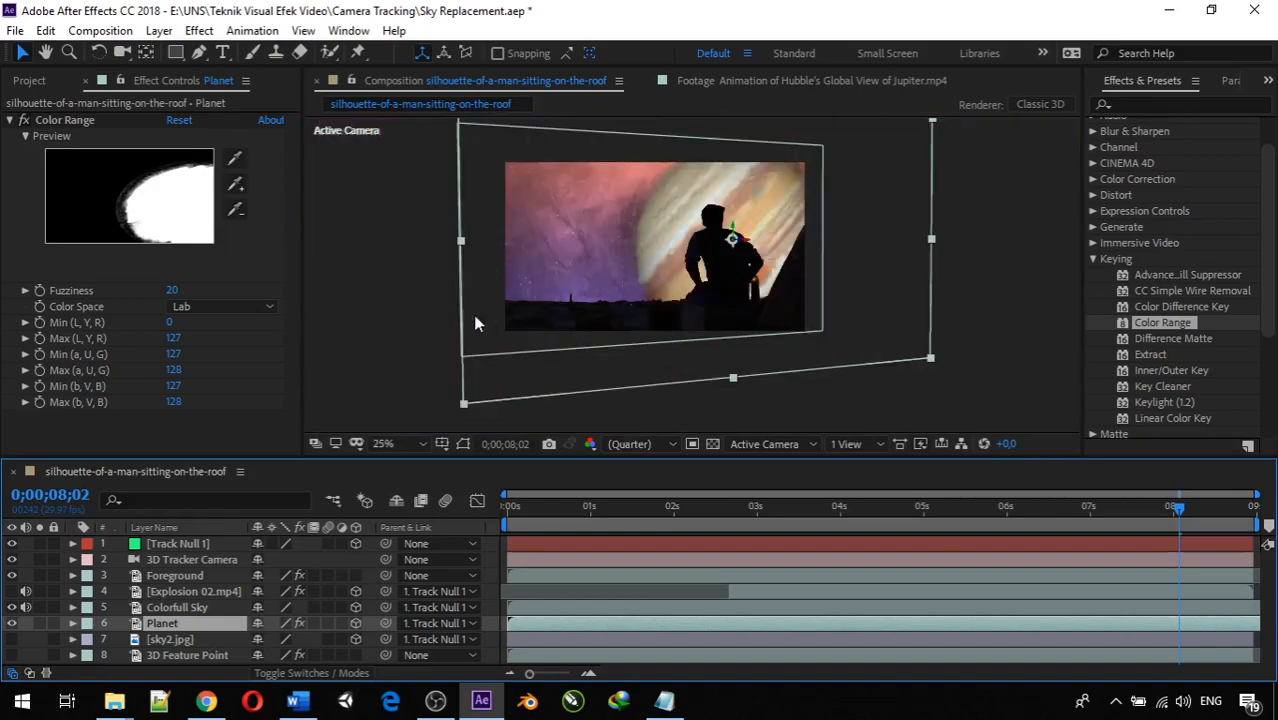
Apply Hue/Saturation to the Planet layer with Master Hue at 250° and Master Saturation at -25
left_click(199, 605)
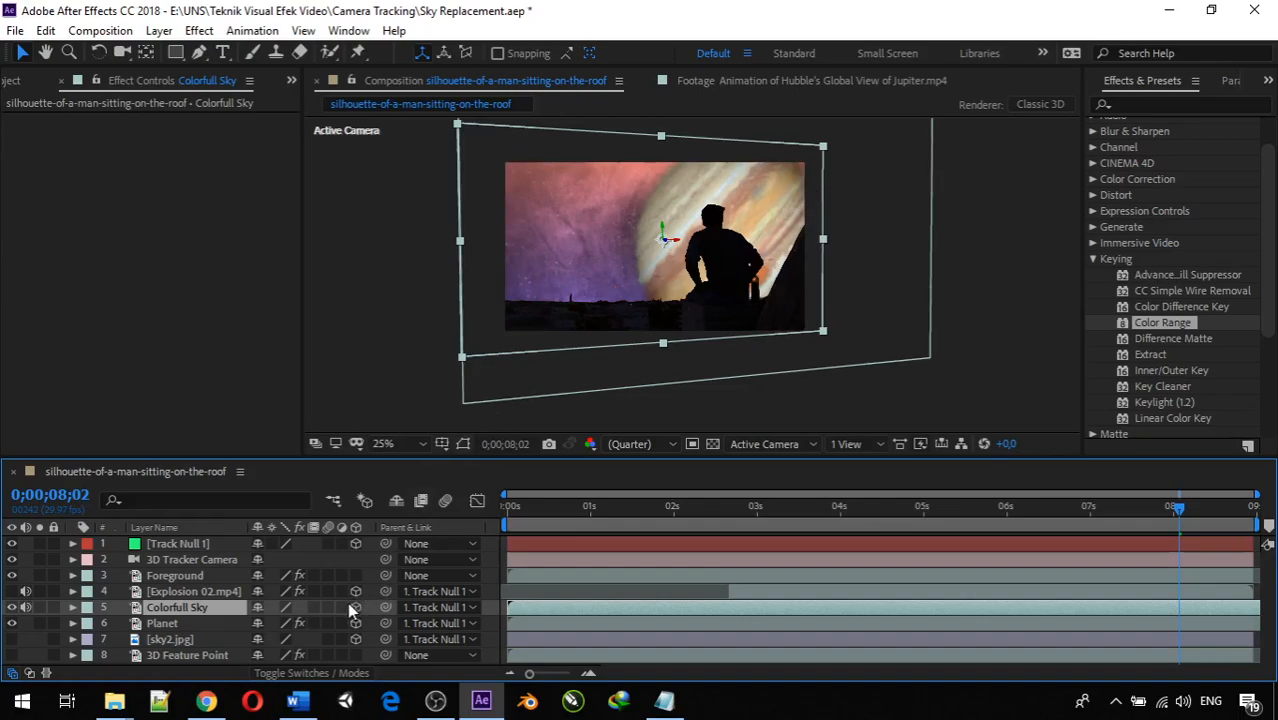
left_click(155, 624)
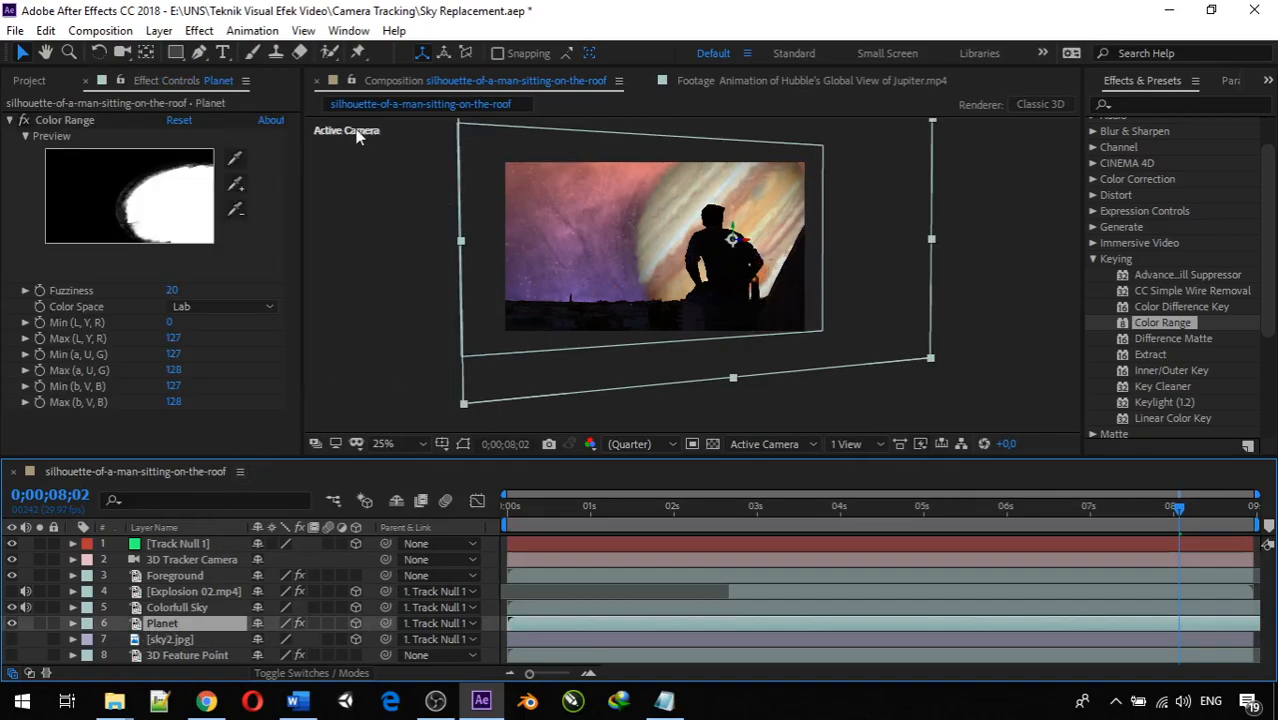
left_click(196, 32)
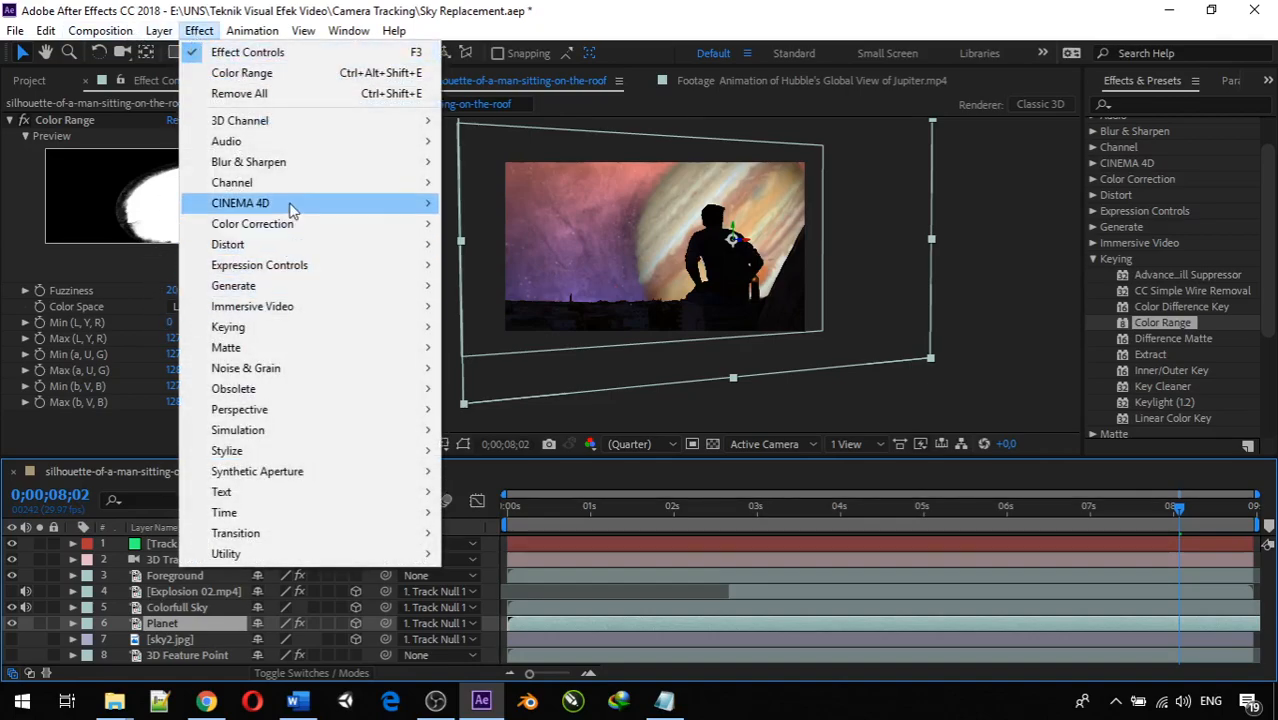
mouse_move(405, 231)
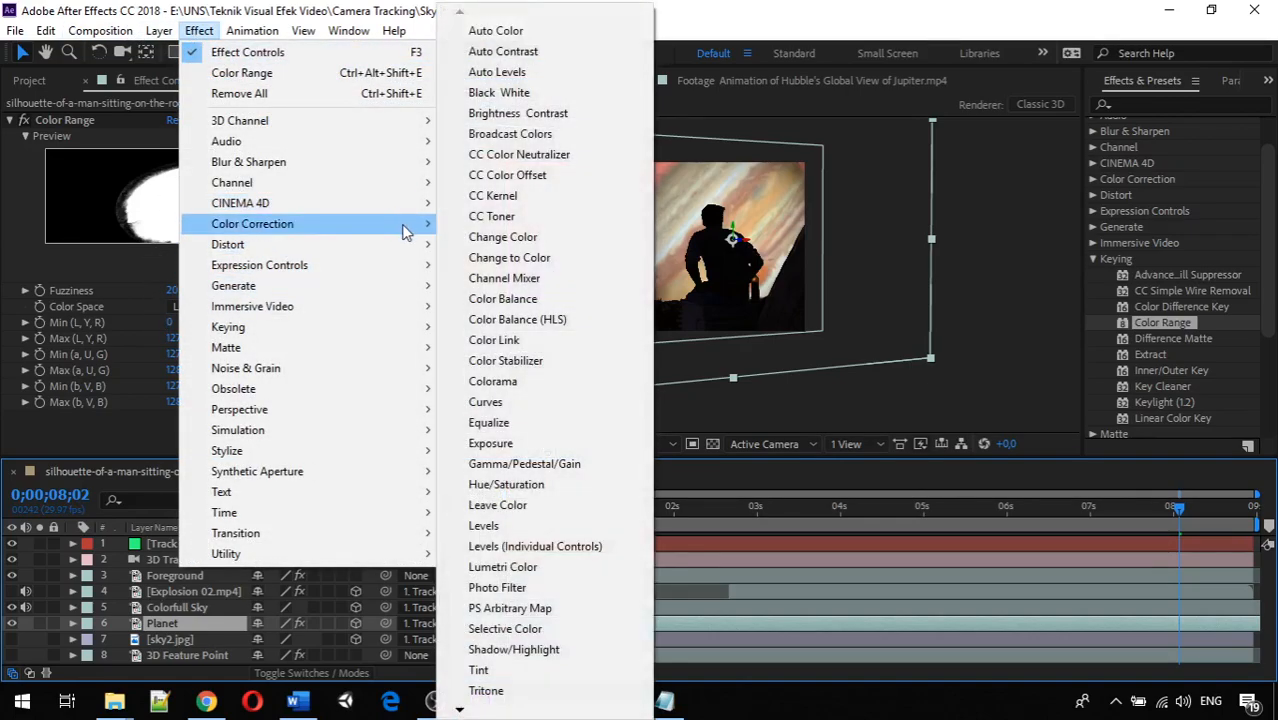
left_click(558, 485)
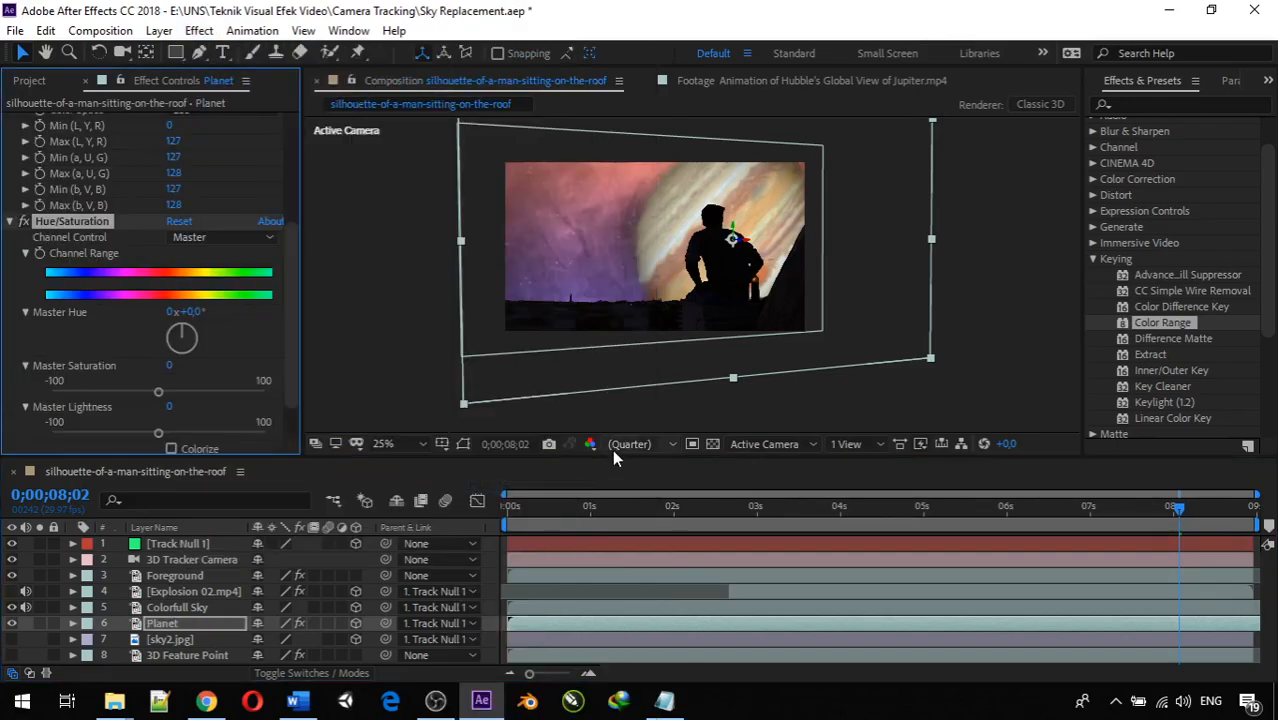
left_click_drag(205, 346, 91, 371)
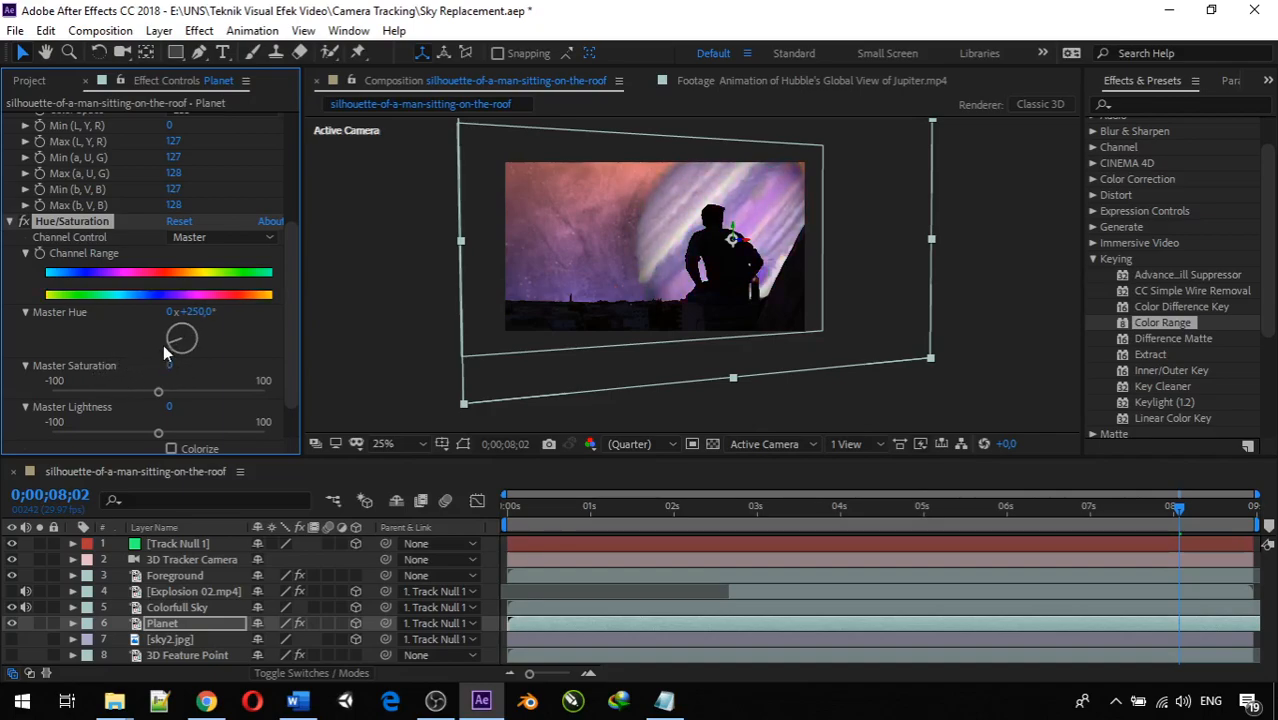
left_click_drag(232, 397, 136, 414)
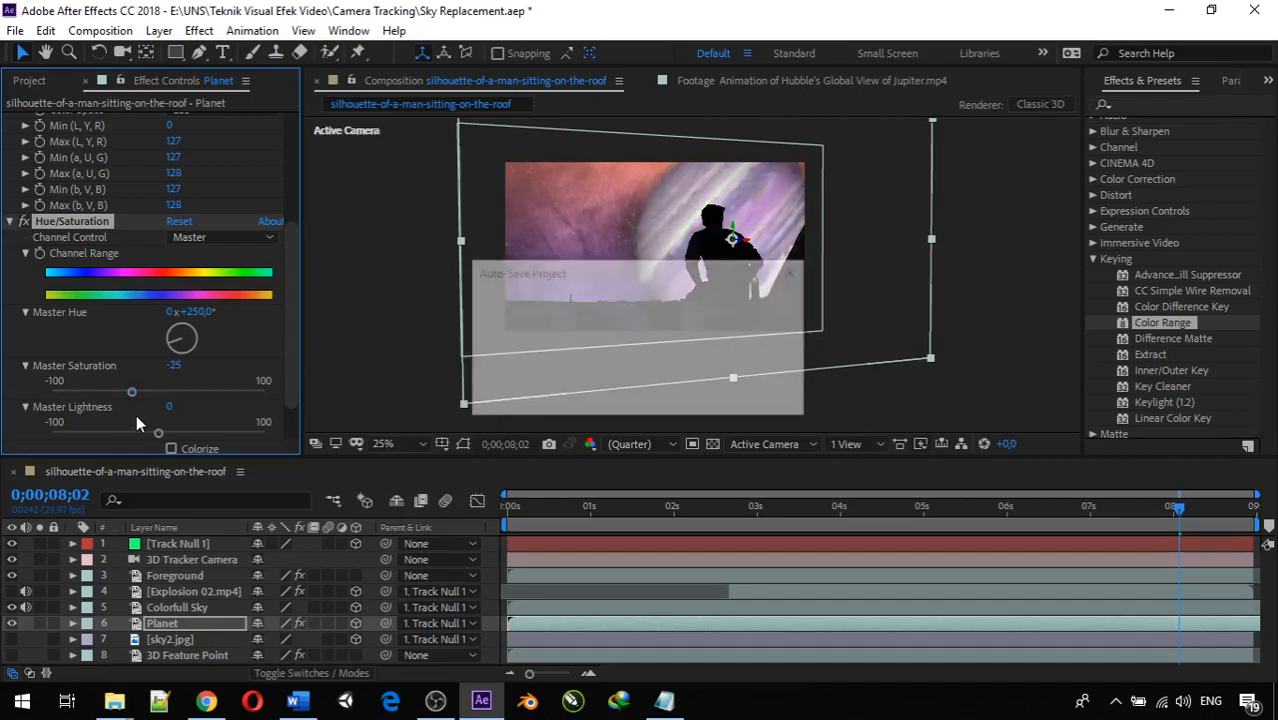
Enable Colorize in the planet's Hue/Saturation effect and set Colorize Hue to 250°
scroll(136, 414, "down", 2)
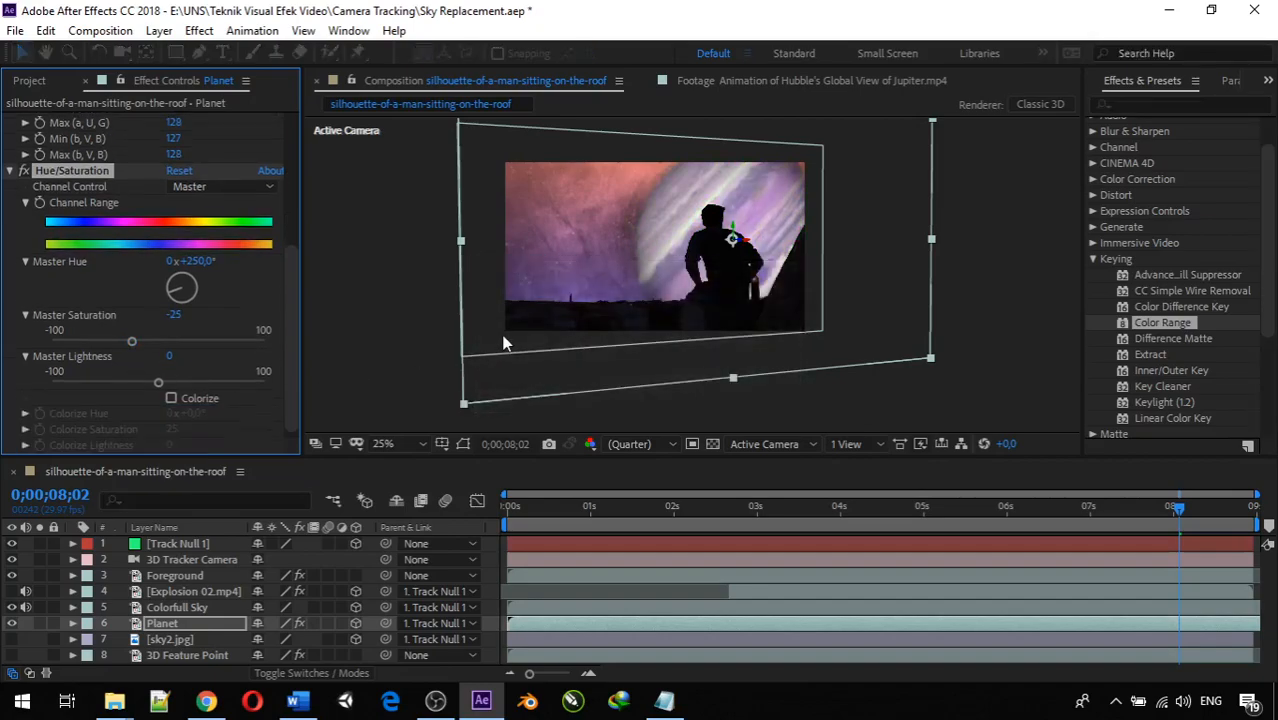
left_click(171, 399)
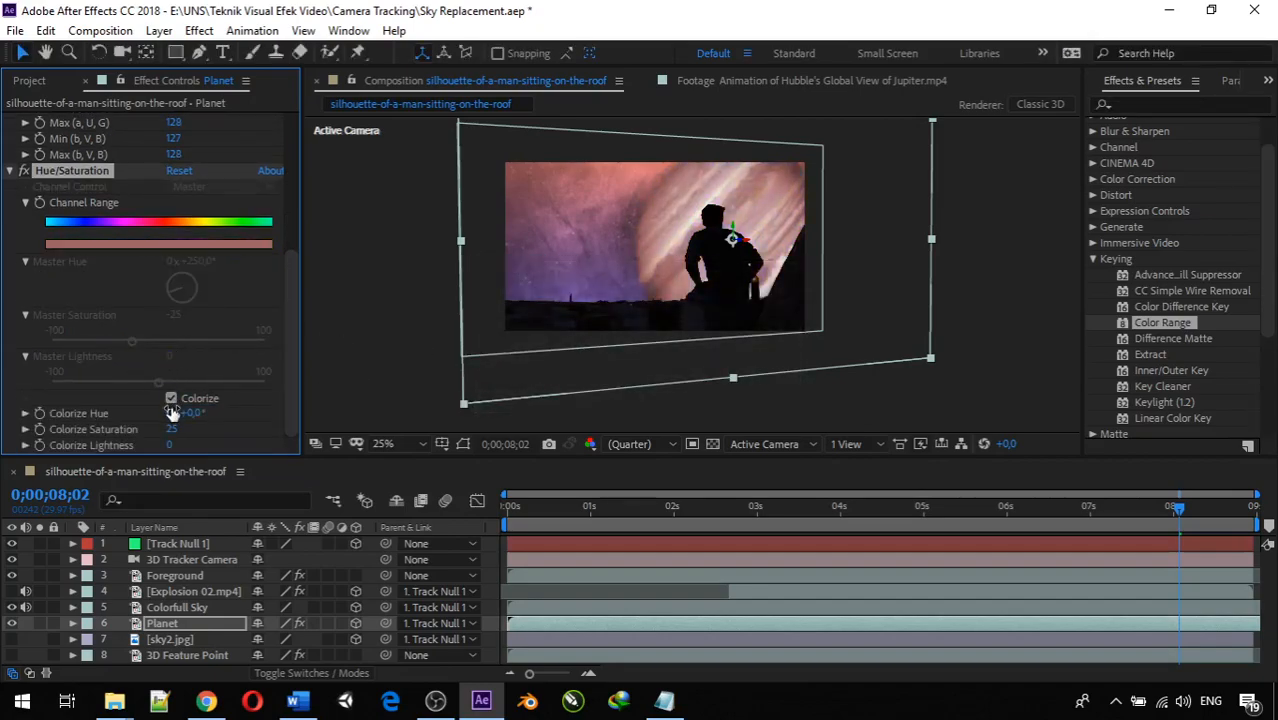
left_click(24, 415)
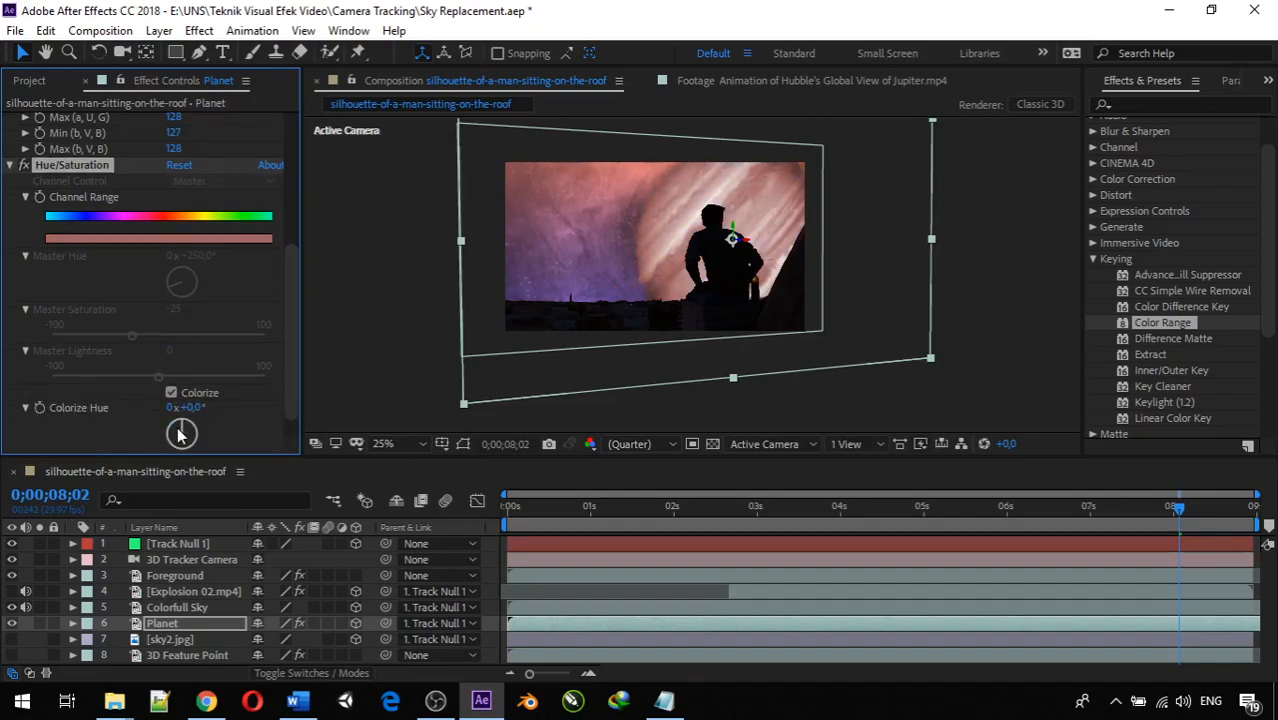
left_click_drag(182, 432, 127, 452)
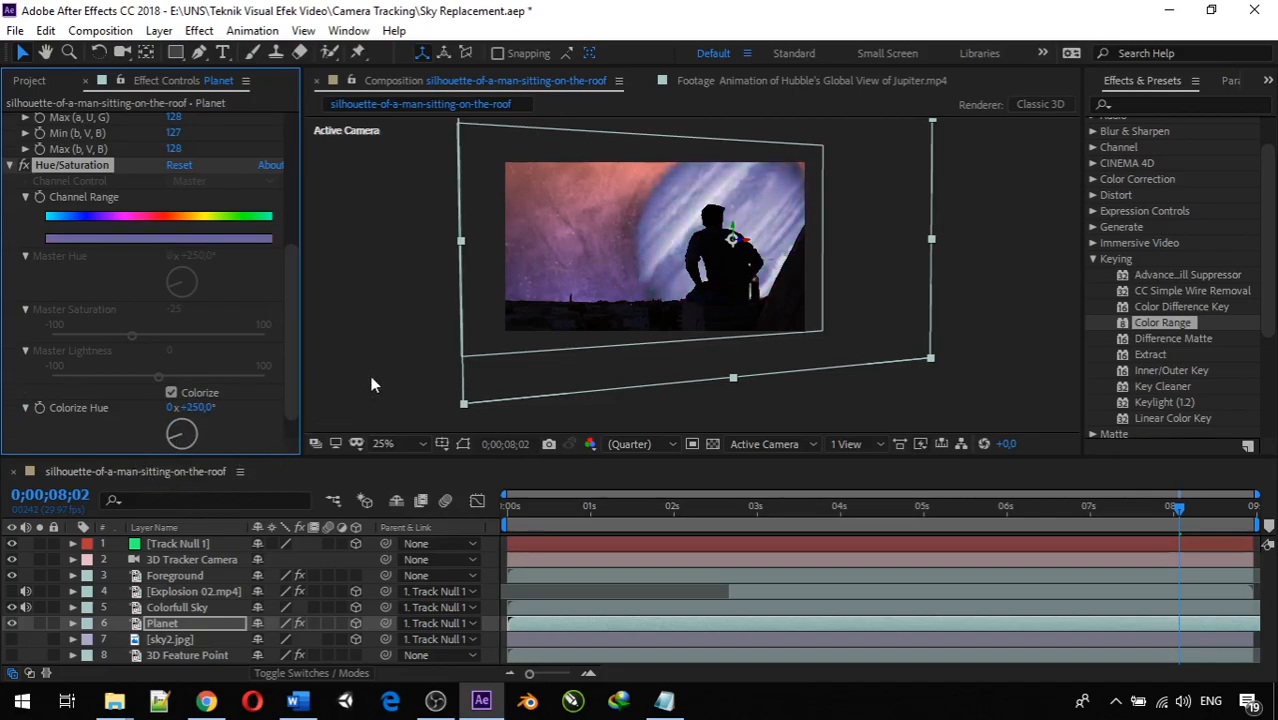
Lower the Planet layer's opacity to 36% in its Transform properties
key("comma")
scroll(371, 378, "down", 1)
scroll(441, 327, "up", 2)
mouse_move(383, 347)
left_mouse_down()
mouse_move(387, 334)
mouse_move(381, 344)
left_mouse_up()
left_click_drag(227, 603, 229, 582)
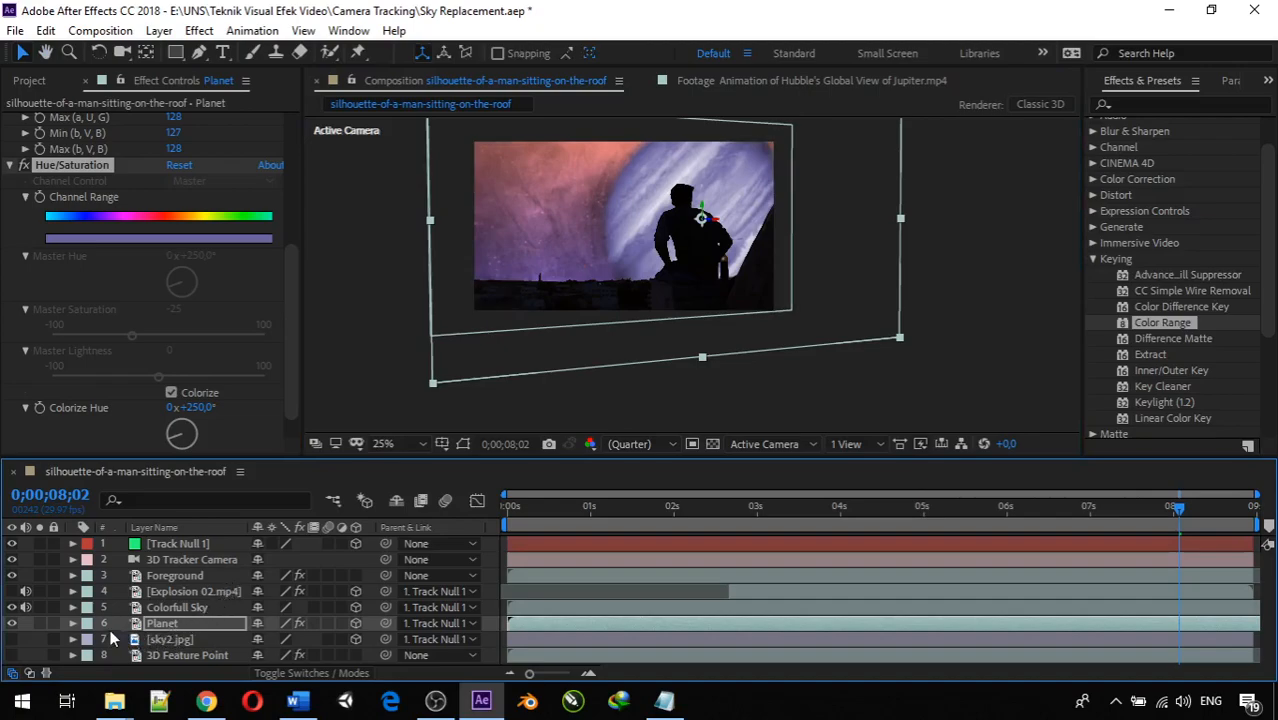
left_click(73, 622)
scroll(120, 624, "down", 2)
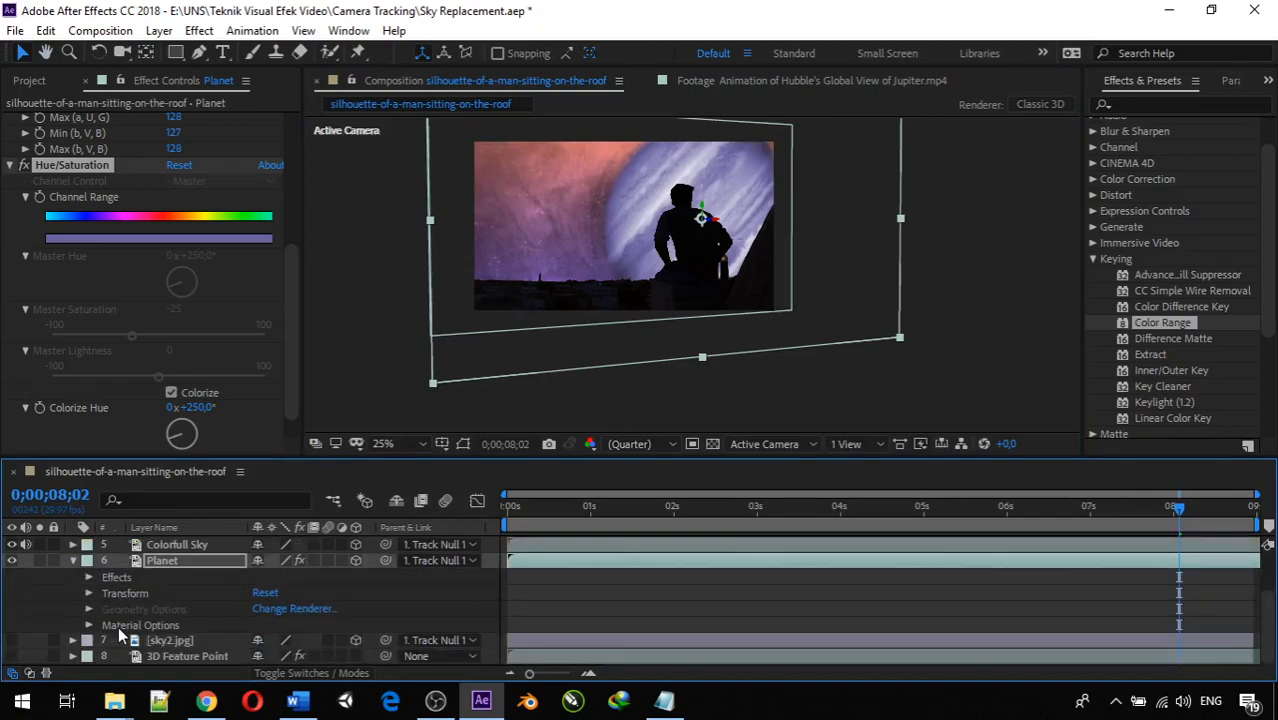
left_click(88, 578)
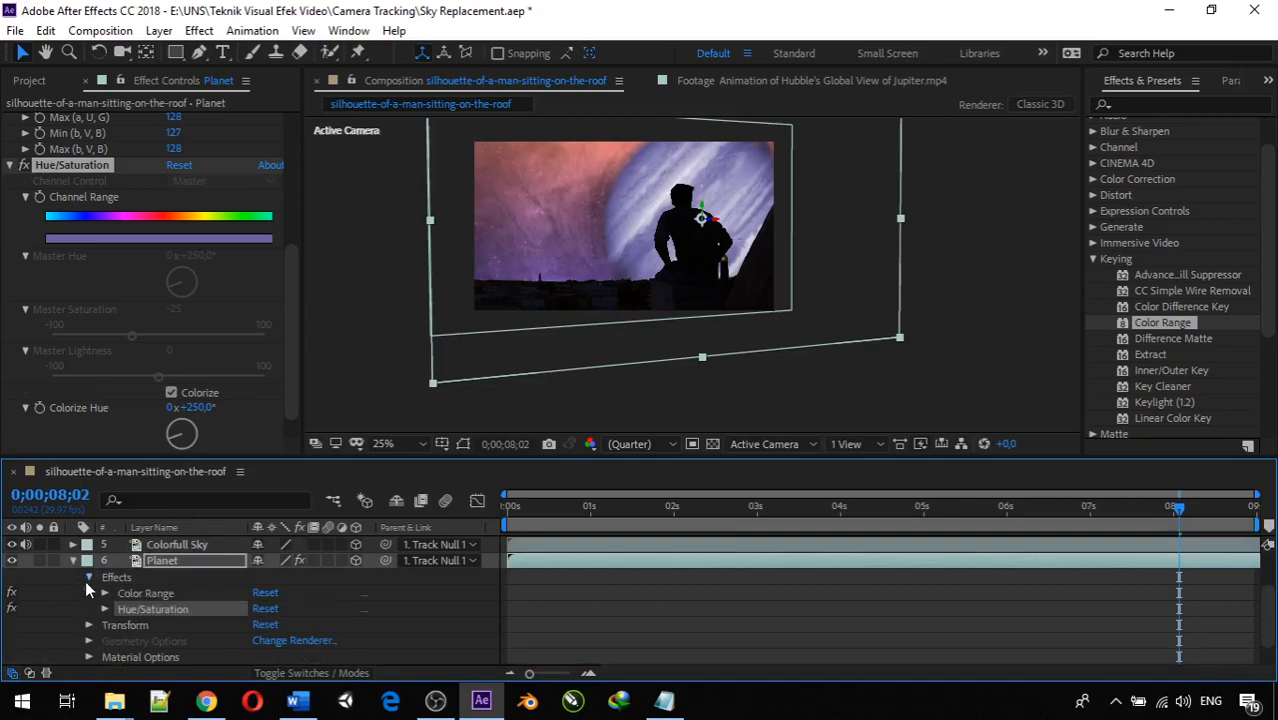
left_click(85, 578)
left_click(86, 592)
scroll(118, 598, "down", 3)
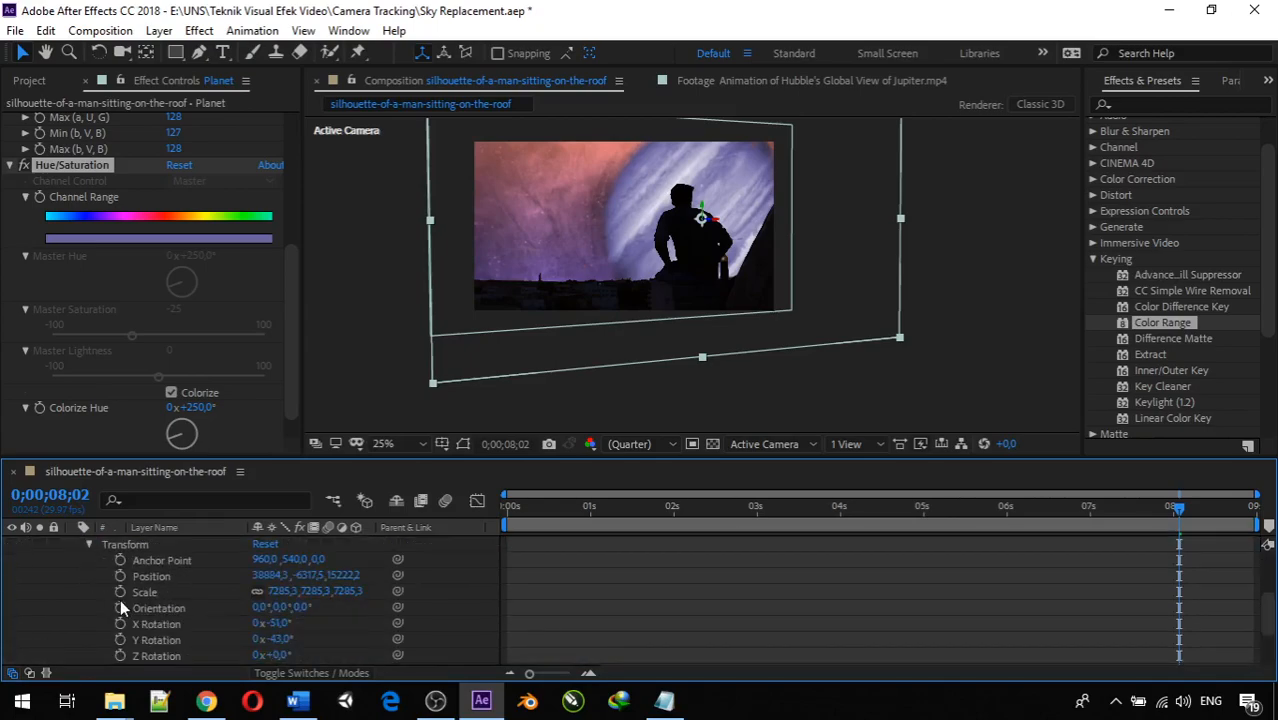
left_click_drag(262, 593, 218, 598)
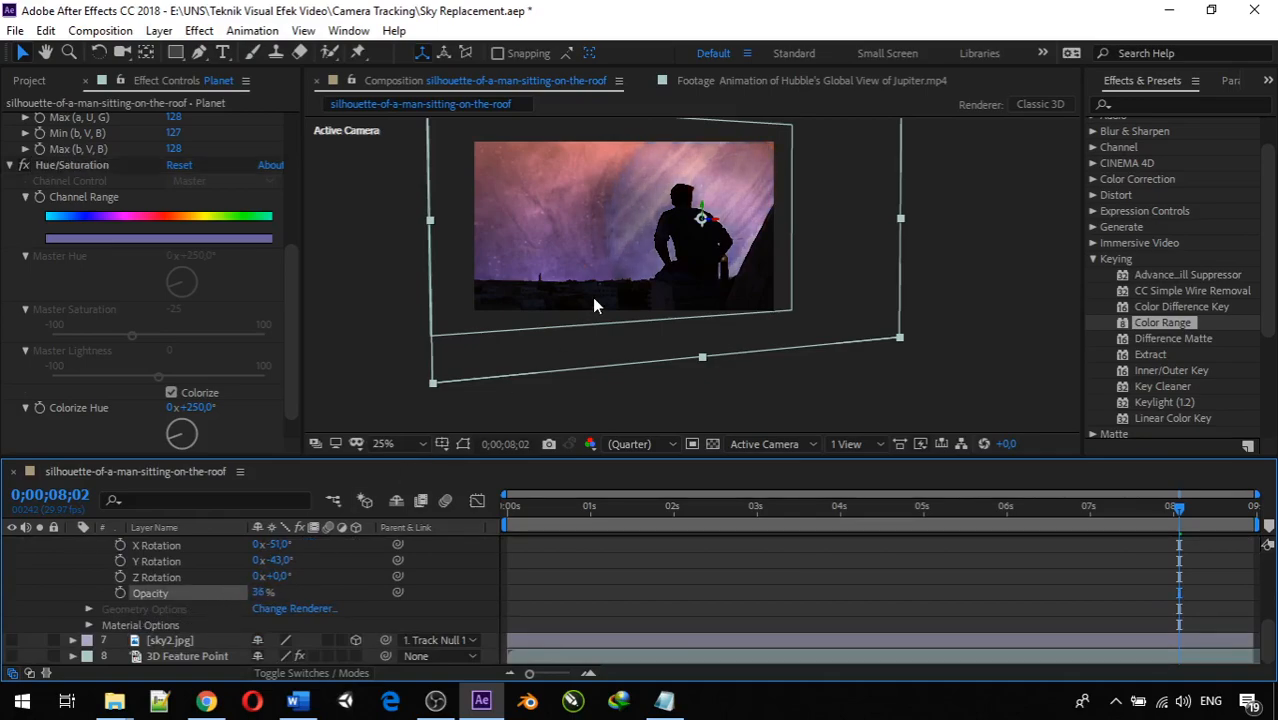
scroll(171, 563, "up", 4)
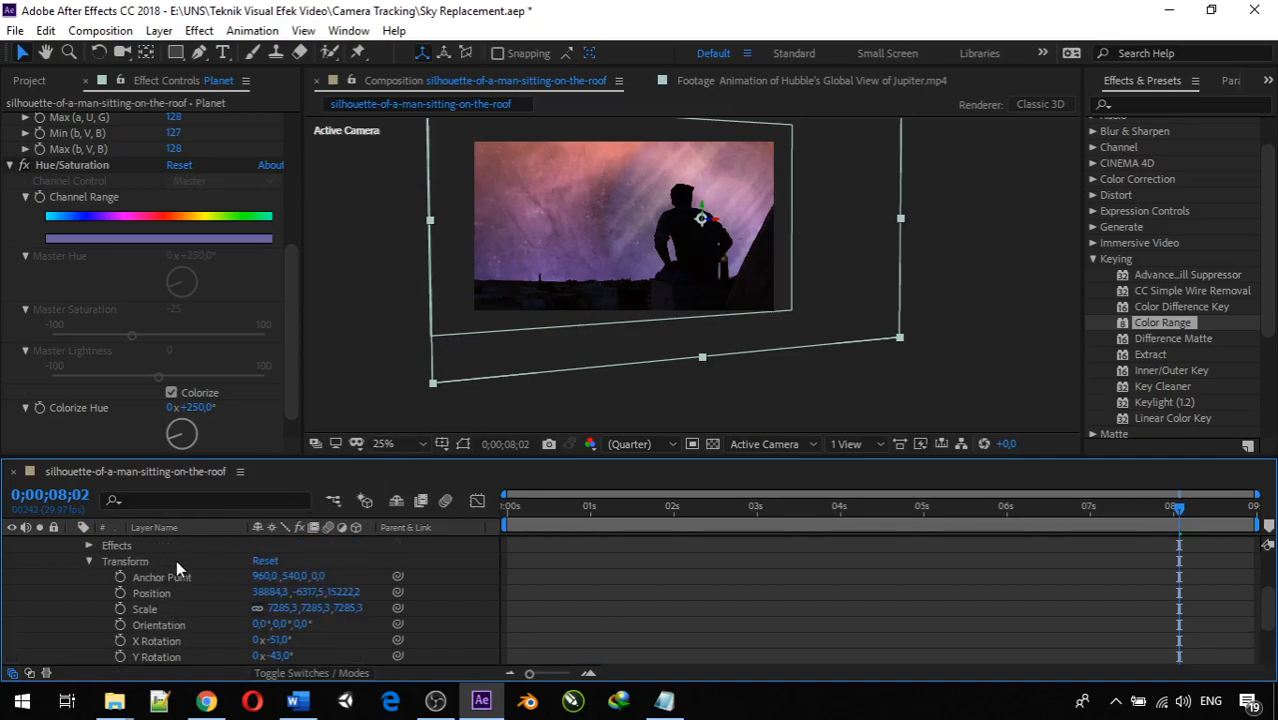
Collapse the Planet layer's properties, select Colorfull Sky and display the layers' blending mode column
left_click(88, 609)
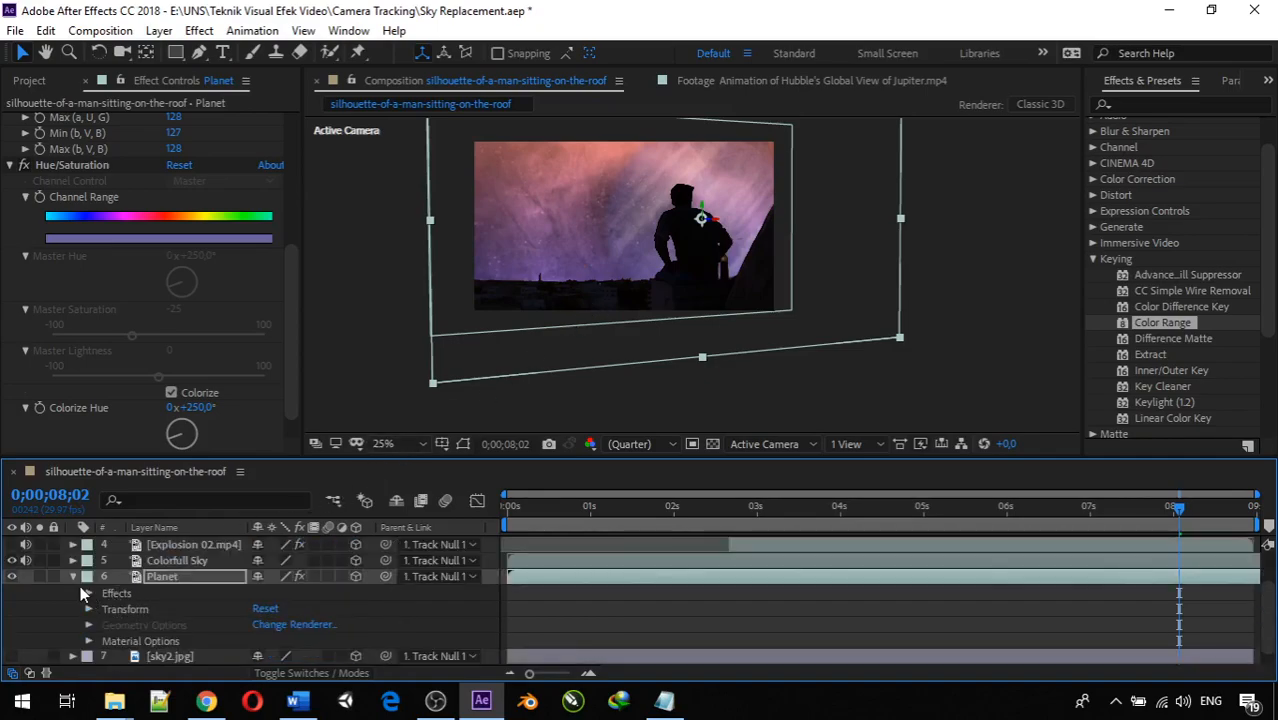
left_click(74, 580)
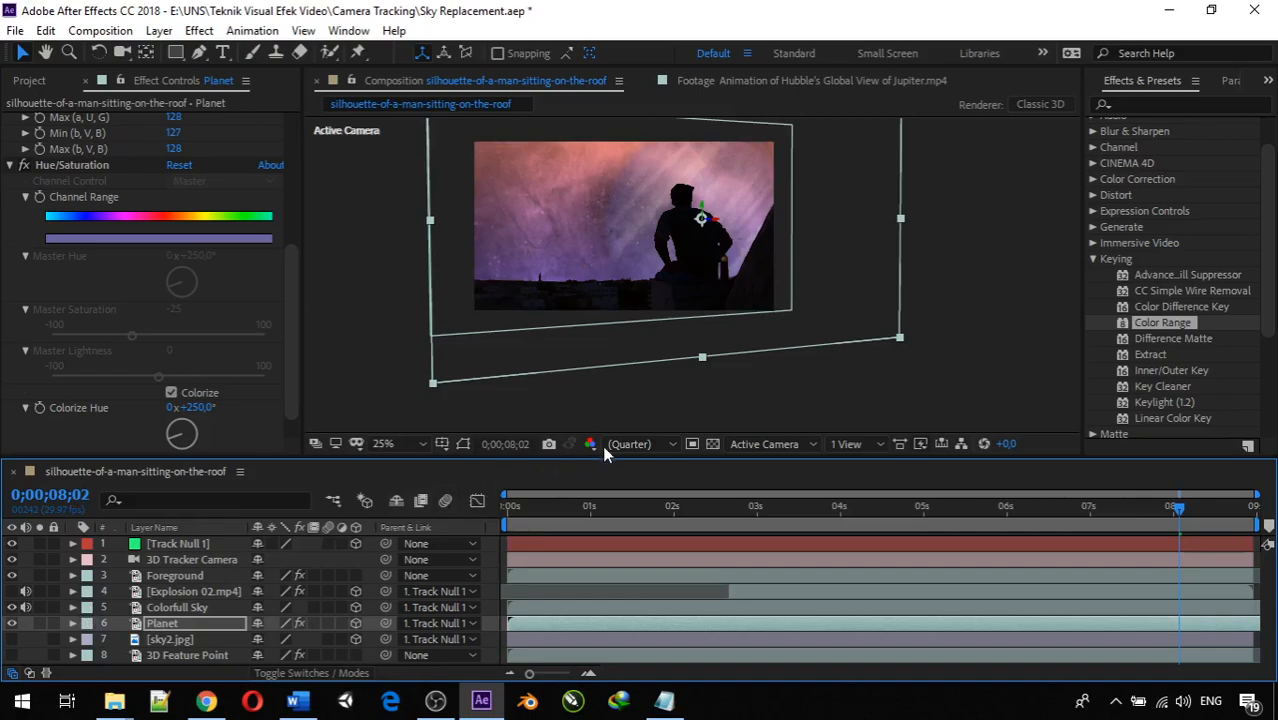
left_click(172, 607)
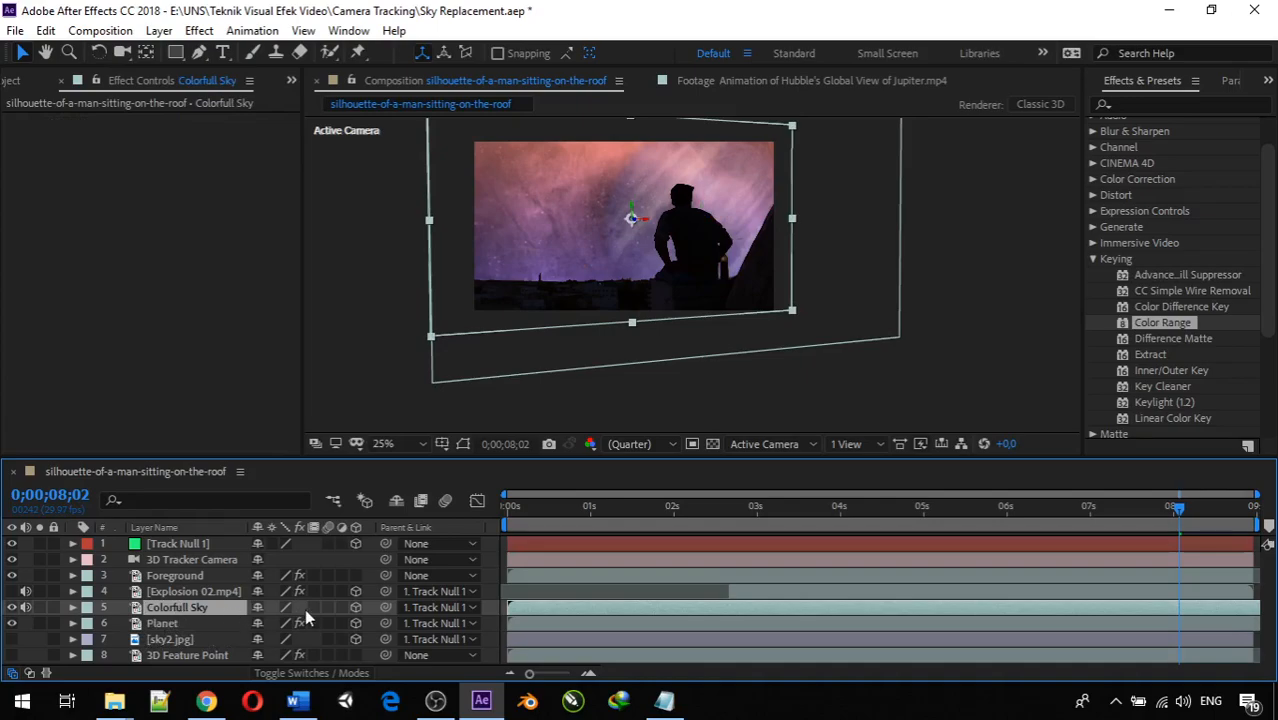
left_click(335, 672)
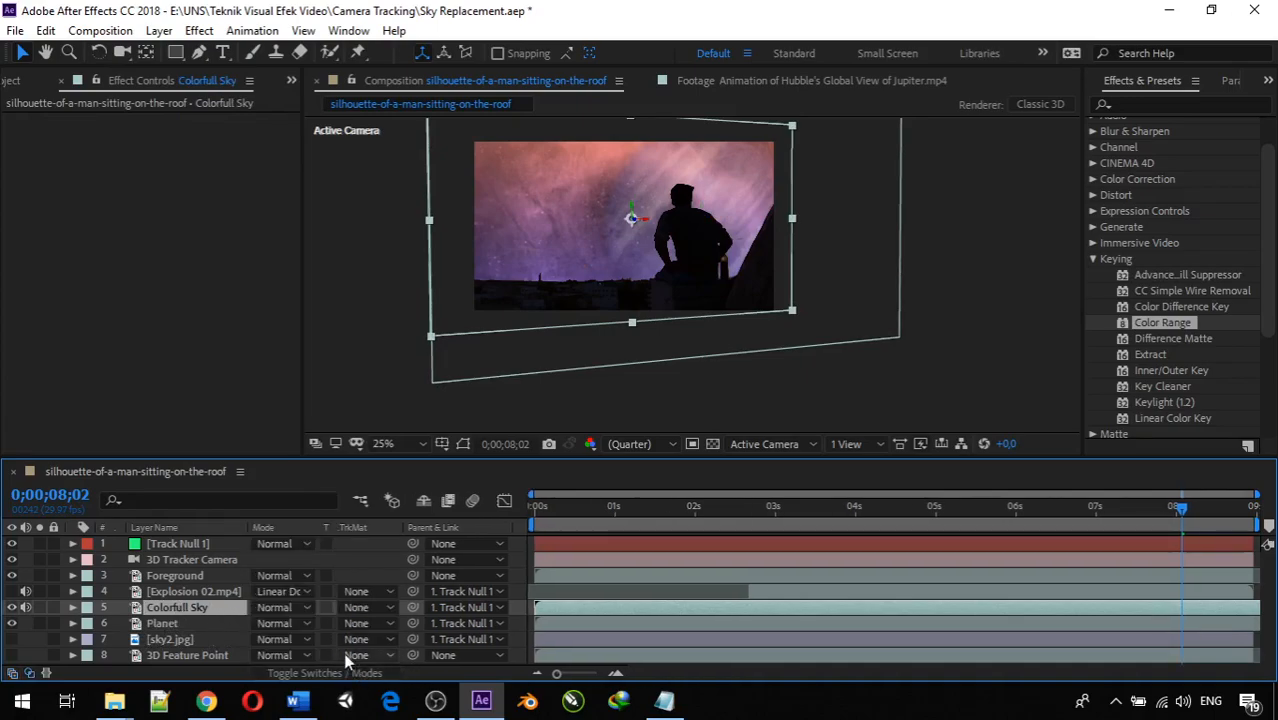
Try the Linear Dodge blending mode on the Colorfull Sky layer, then restore it to Normal
left_click(306, 608)
left_click(347, 76)
left_click(285, 607)
left_click(291, 277)
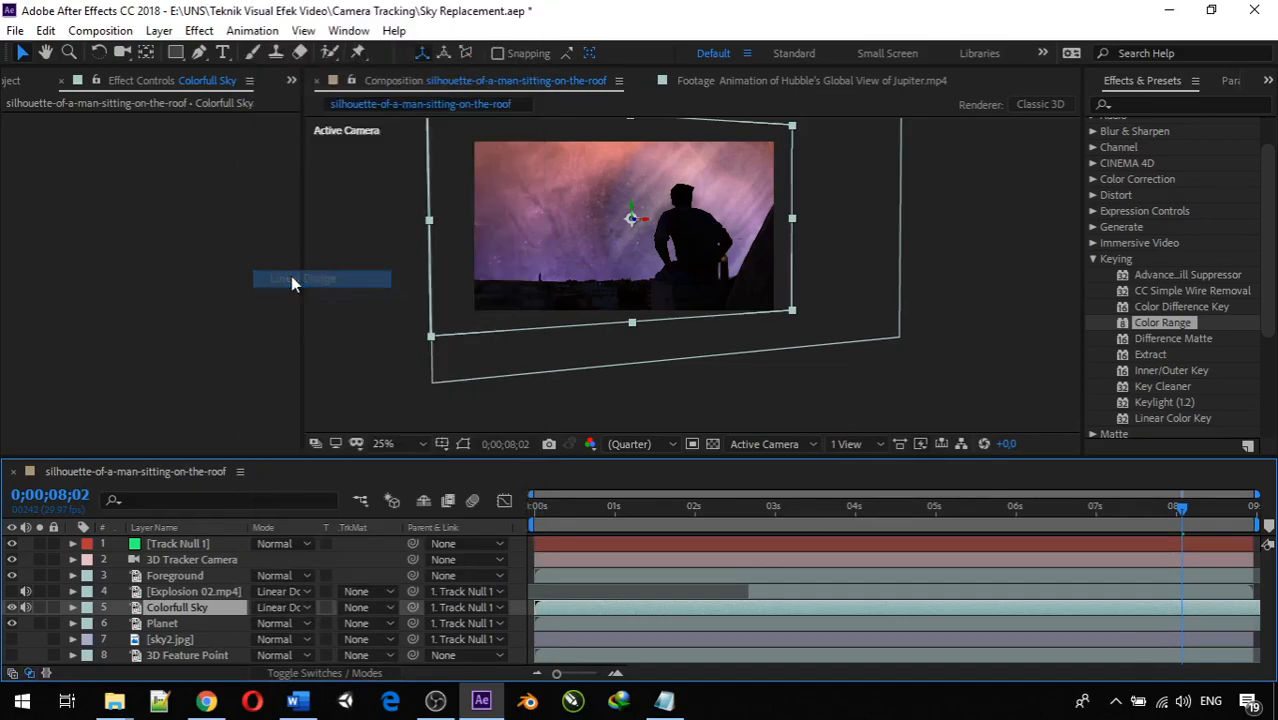
left_click(306, 606)
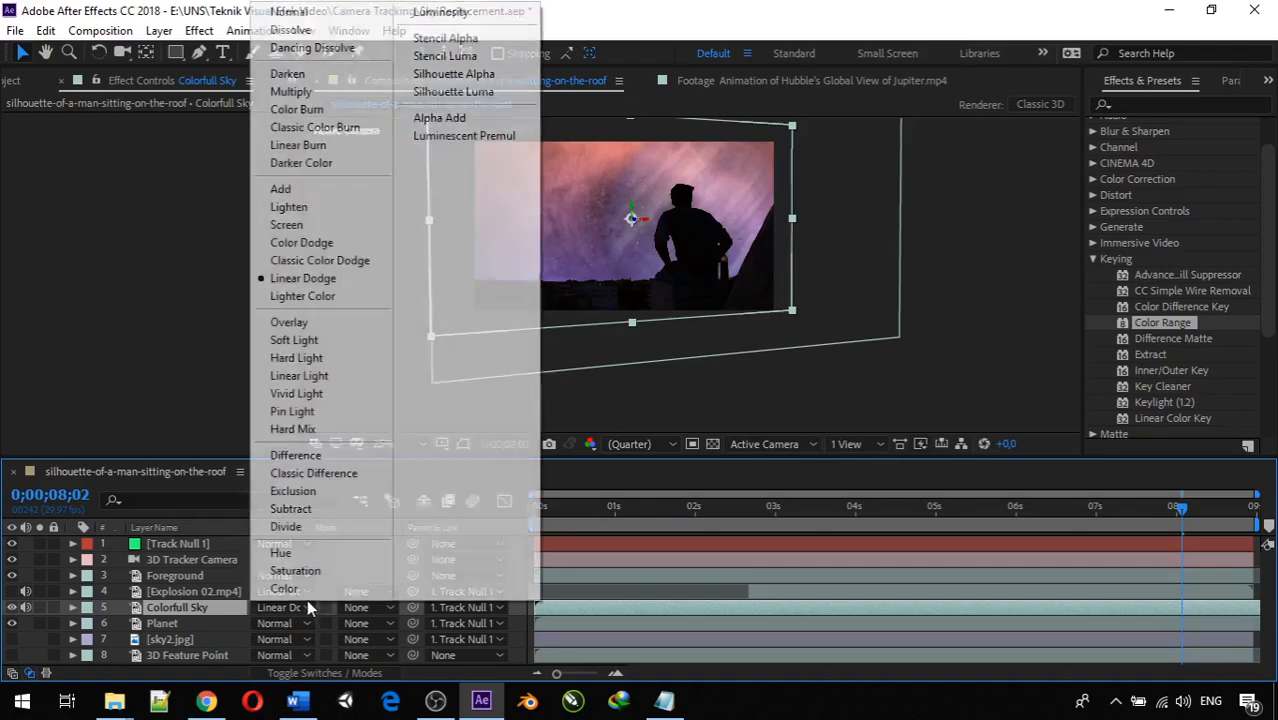
left_click(305, 14)
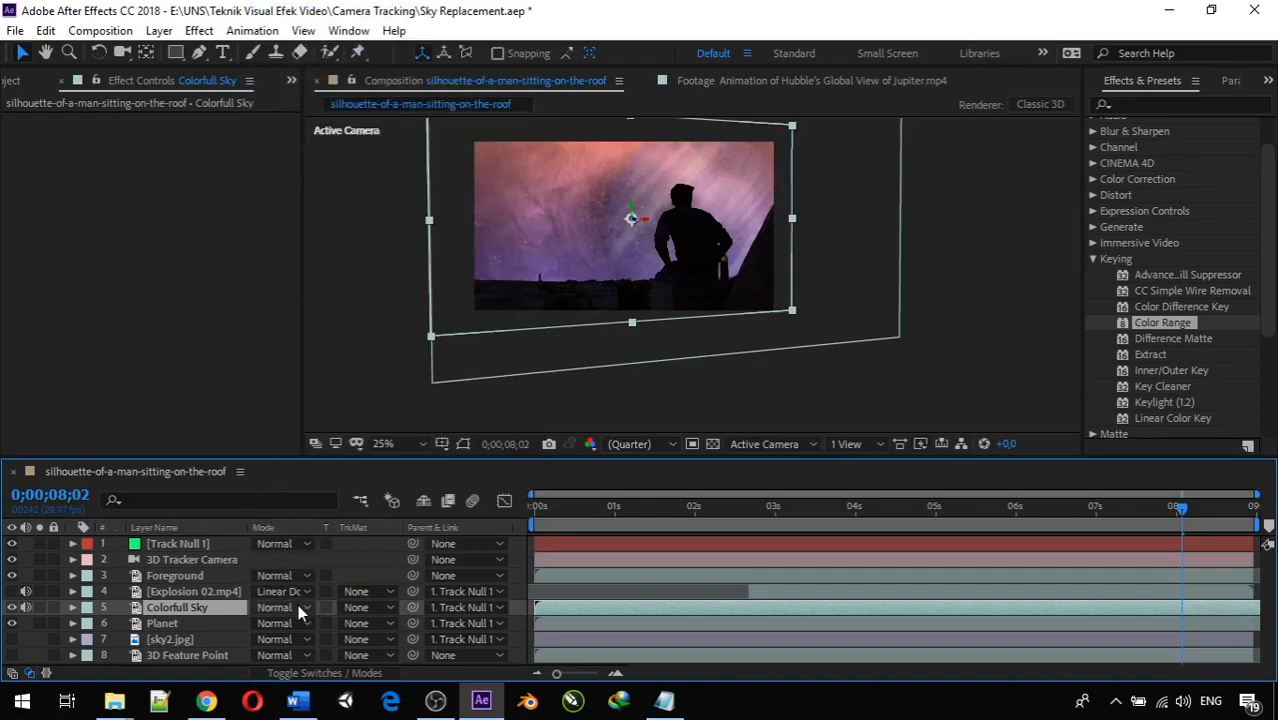
left_click(170, 623)
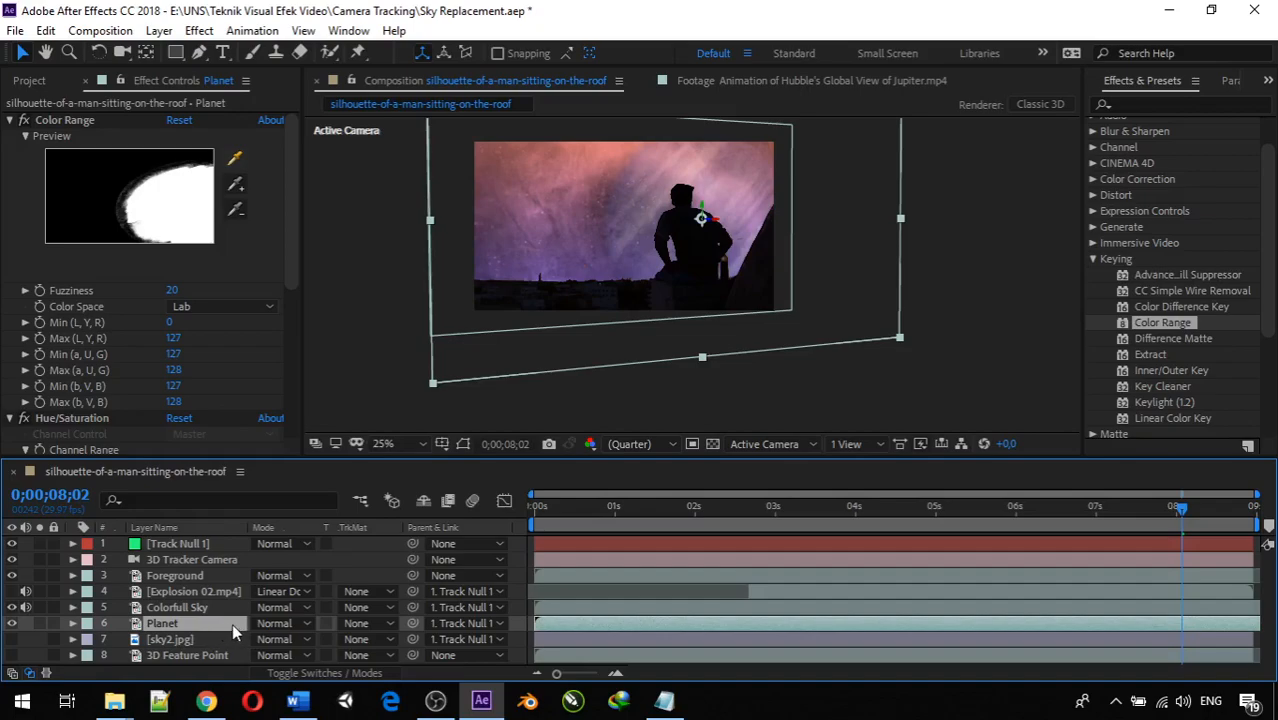
left_click(281, 592)
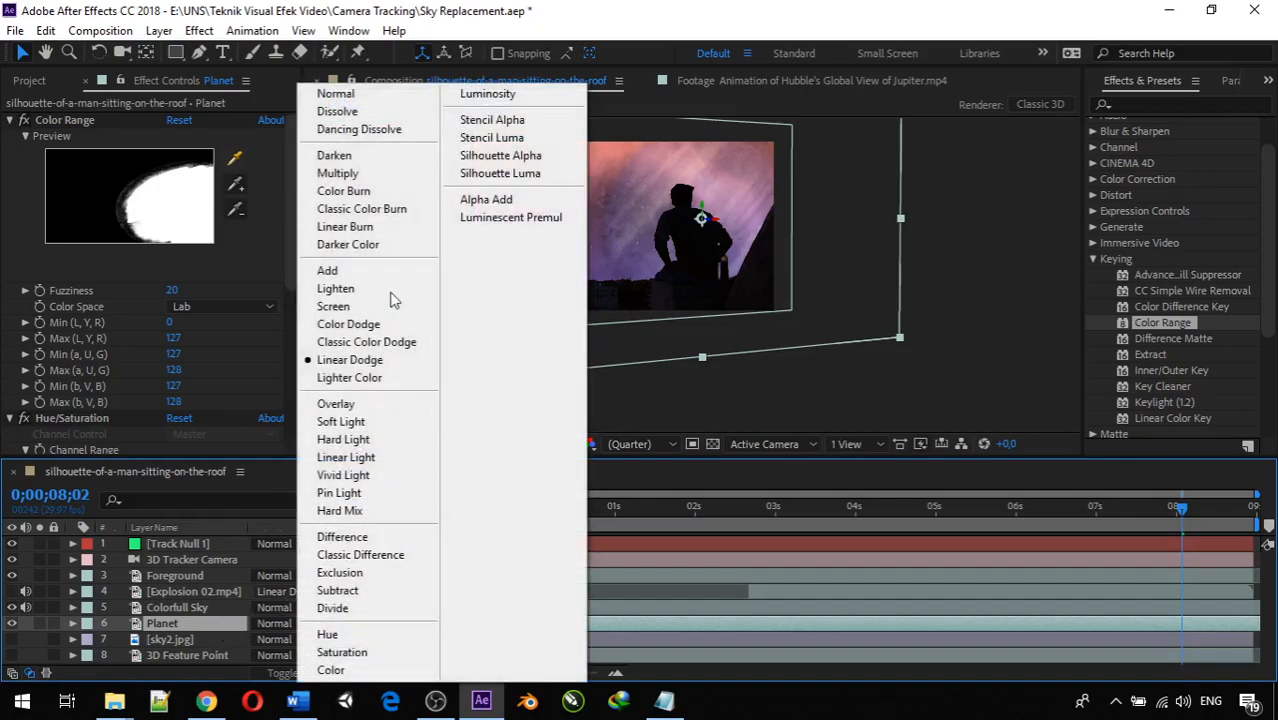
left_click(273, 612)
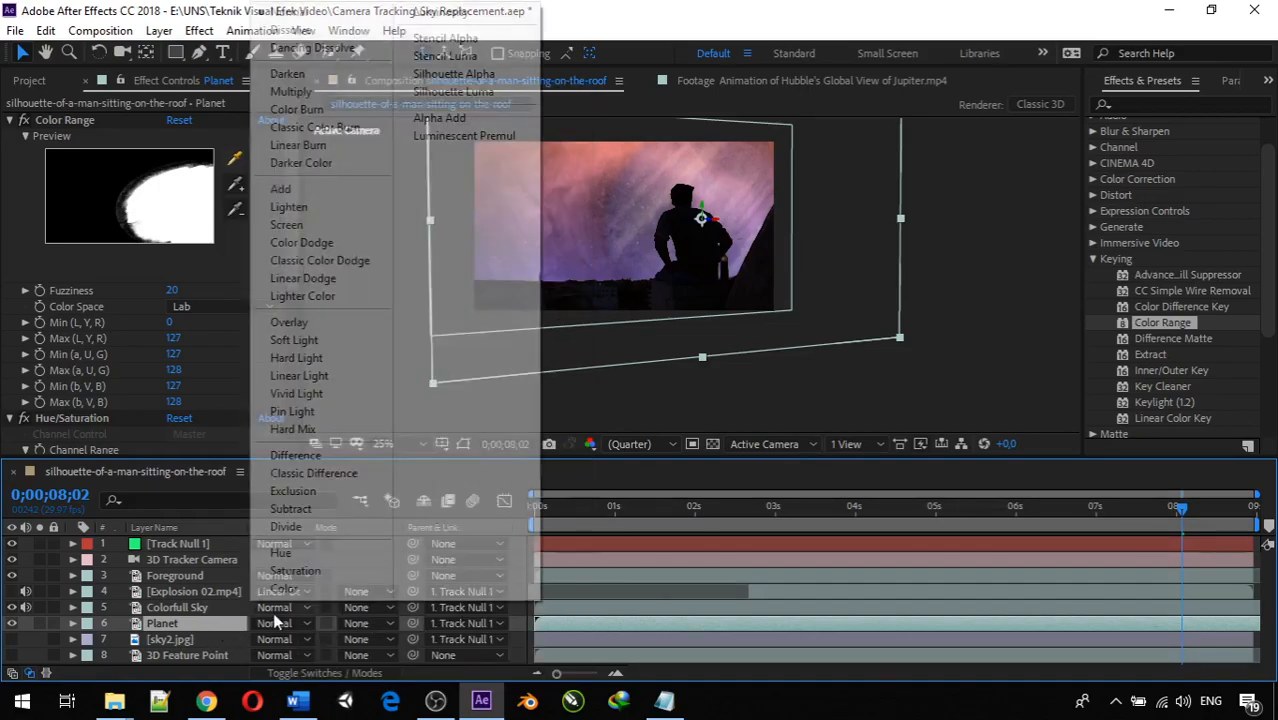
left_click(270, 626)
left_click(164, 607)
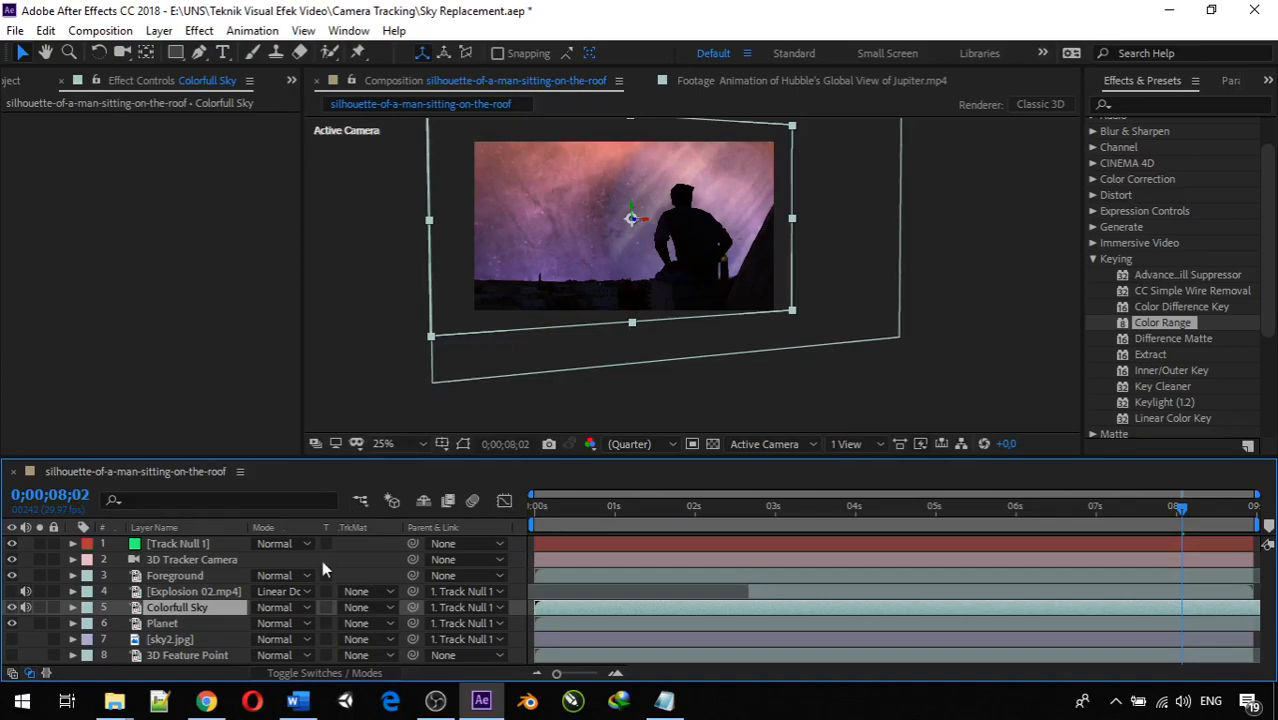
Scale the Planet layer down uniformly to about 6639.4% in its Transform properties and with its corner handle
left_click(172, 620)
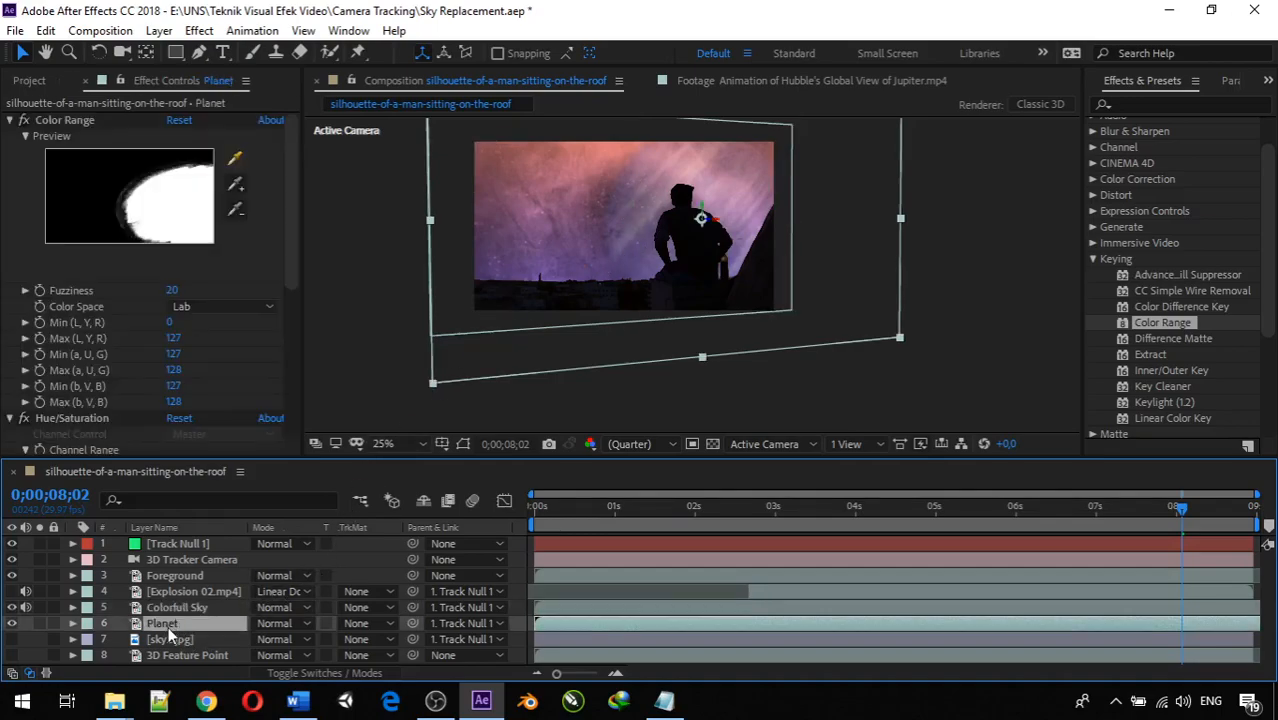
left_click(72, 623)
scroll(97, 623, "down", 2)
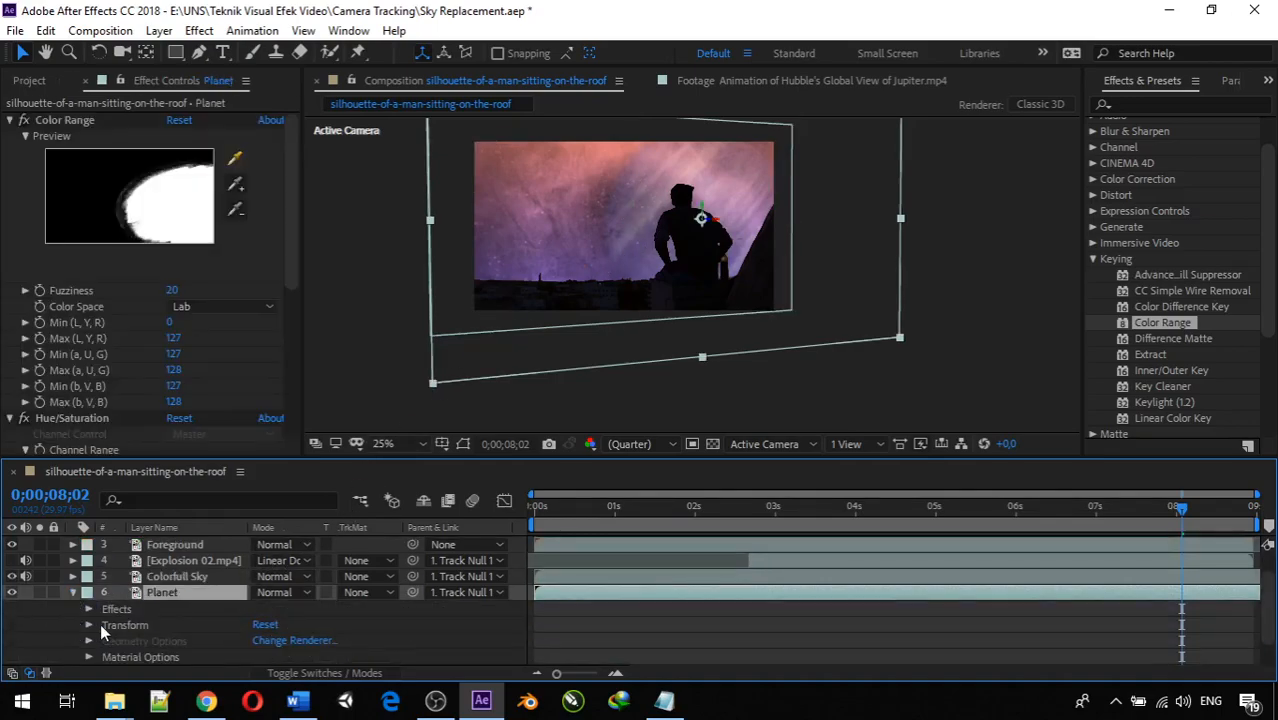
left_click(89, 593)
scroll(105, 595, "down", 2)
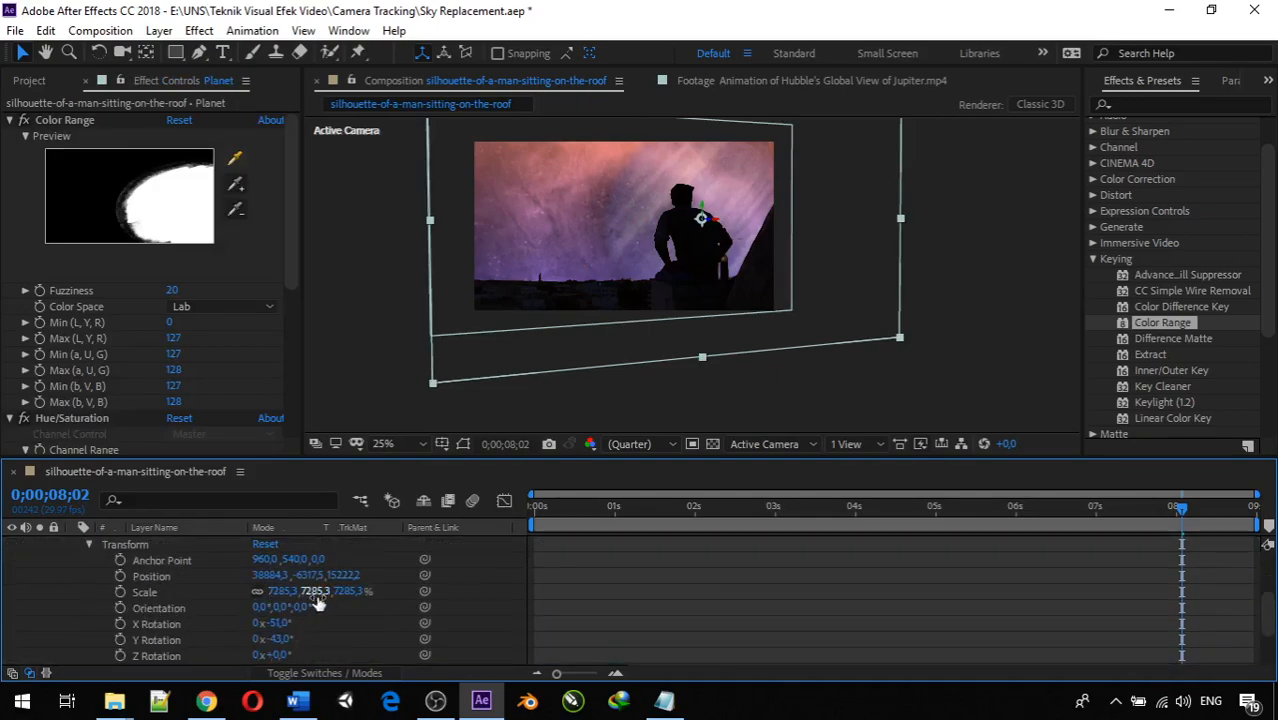
left_click_drag(340, 592, 100, 631)
left_click_drag(360, 592, 3, 632)
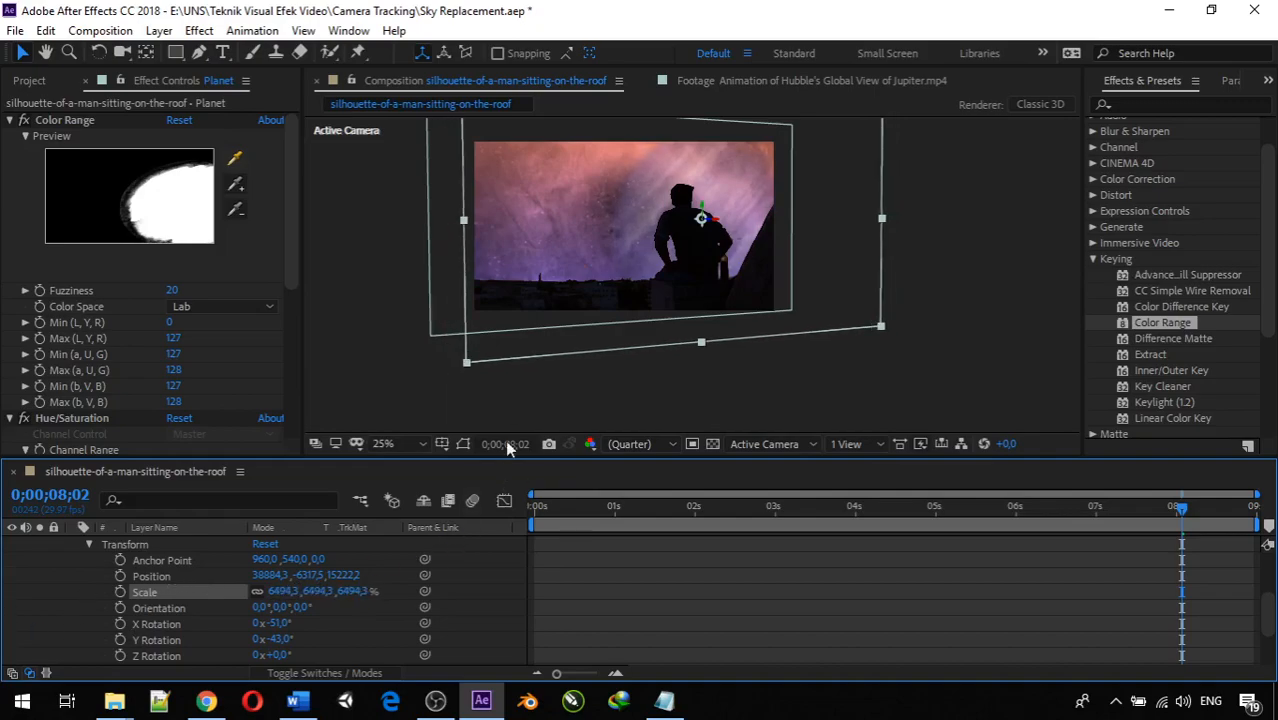
left_click(489, 355)
left_click(472, 361)
mouse_move(471, 362)
left_mouse_down()
mouse_move(551, 308)
mouse_move(465, 370)
left_mouse_up()
Reposition the Planet lower behind the man at about 40495.0, -158.4, 8938.8 and collapse its layer properties
left_click_drag(707, 188, 714, 224)
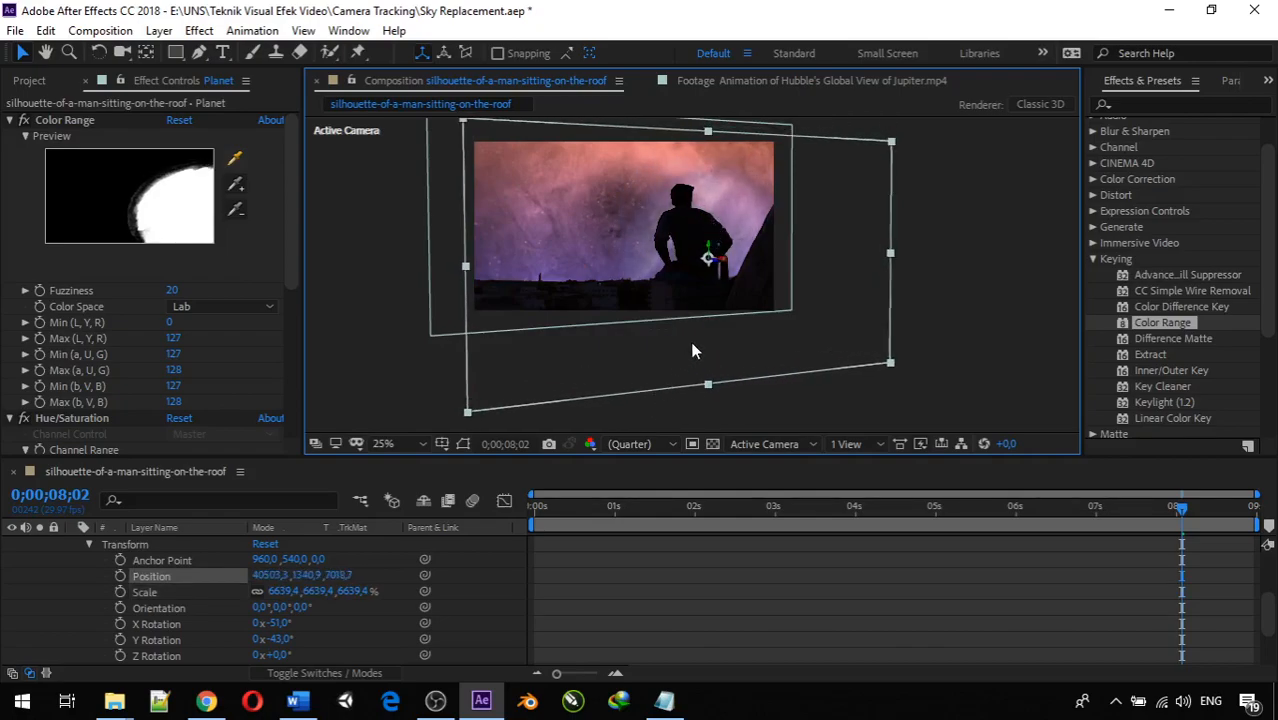
left_click_drag(738, 243, 734, 246)
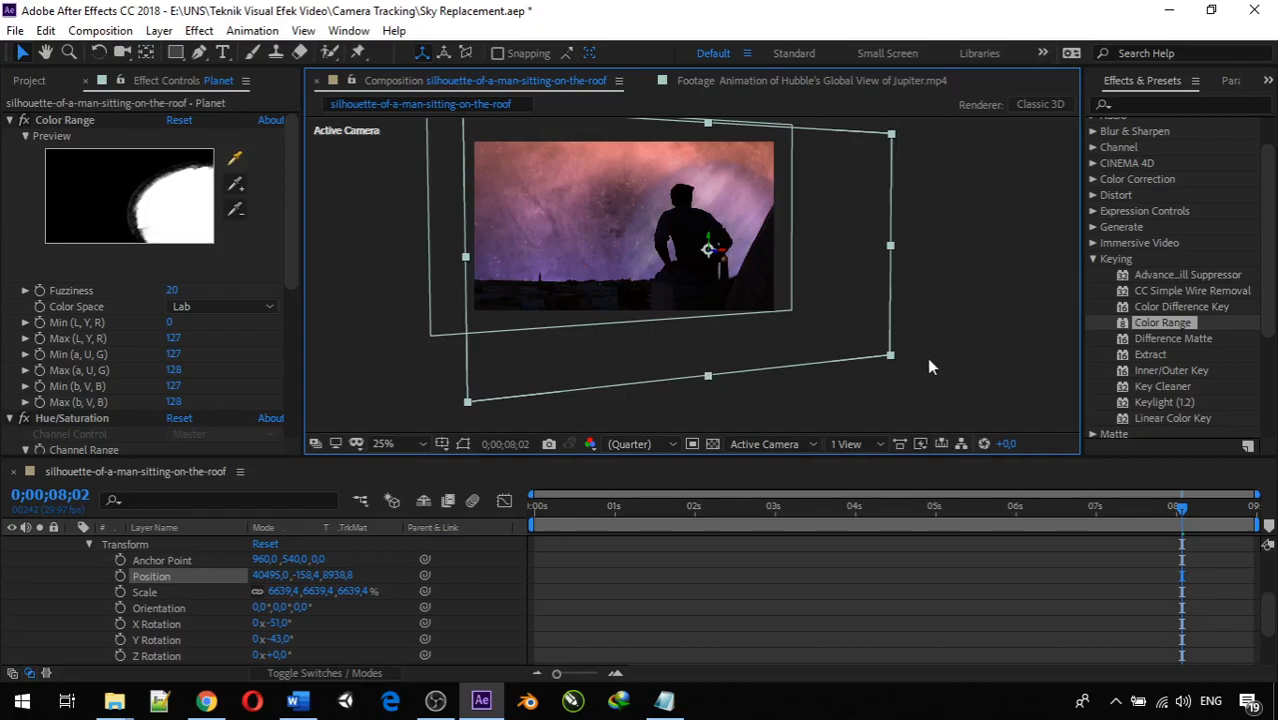
left_click(89, 545)
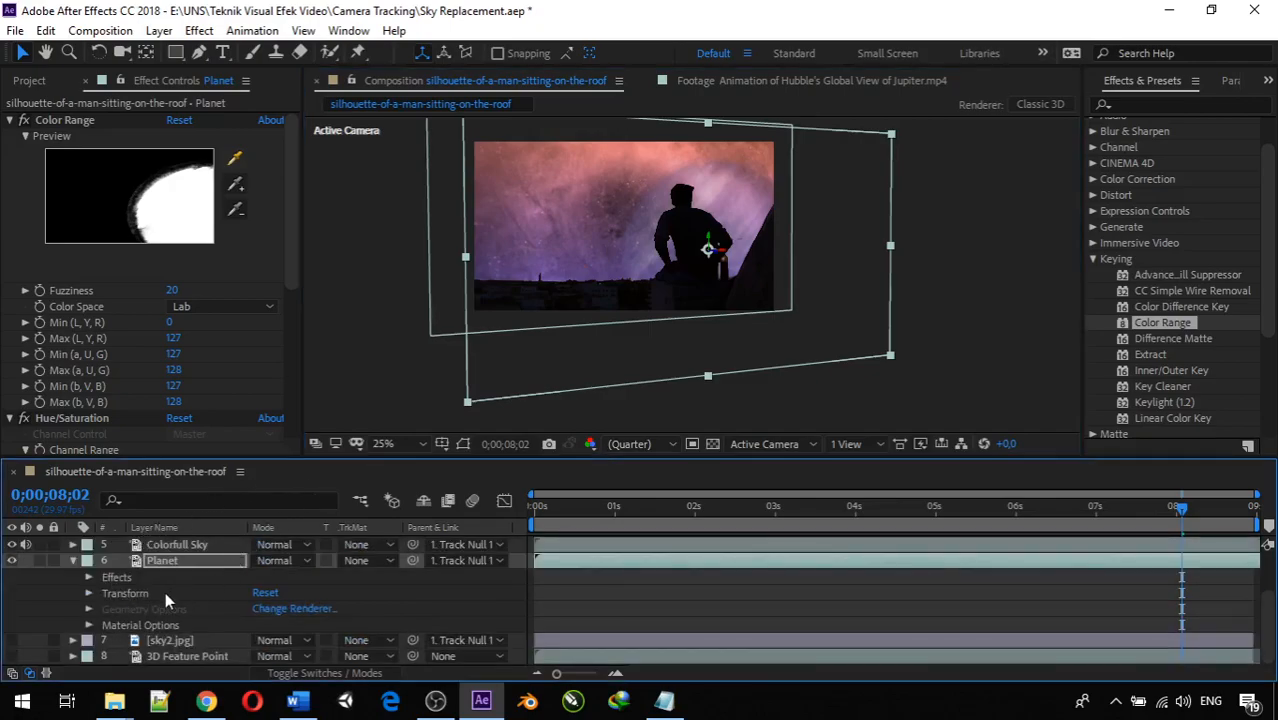
scroll(115, 567, "up", 1)
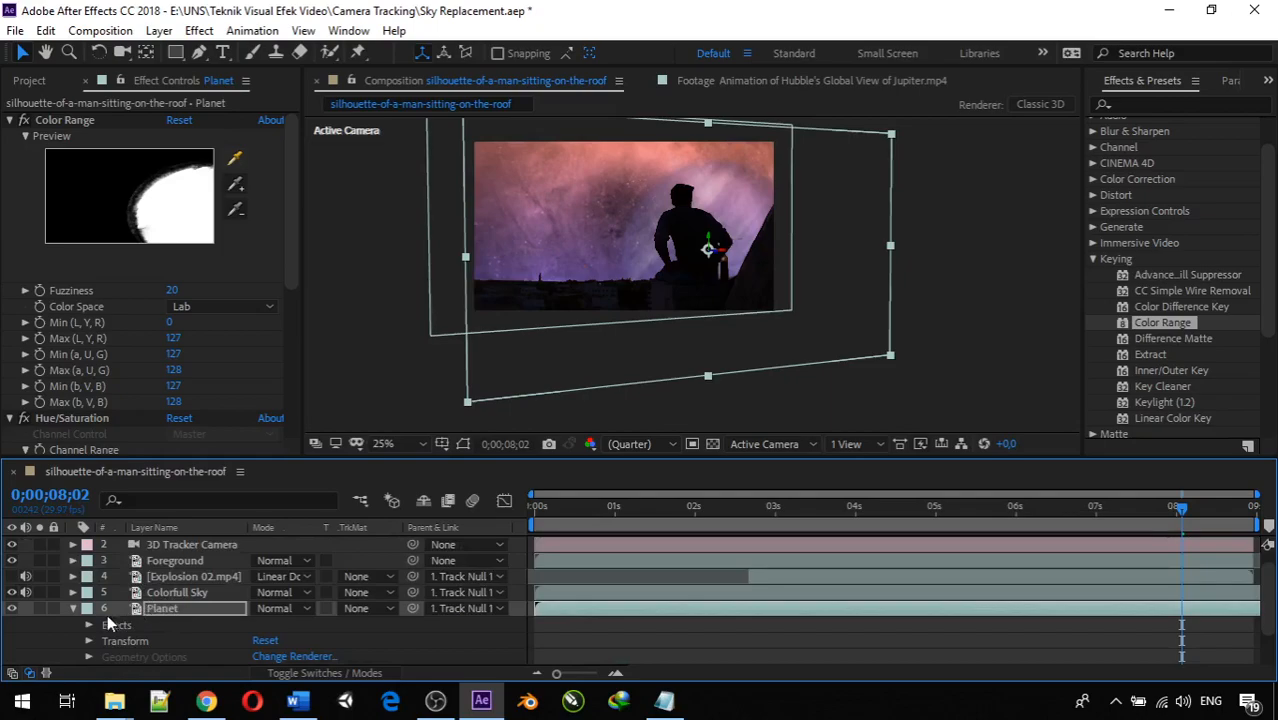
left_click(70, 607)
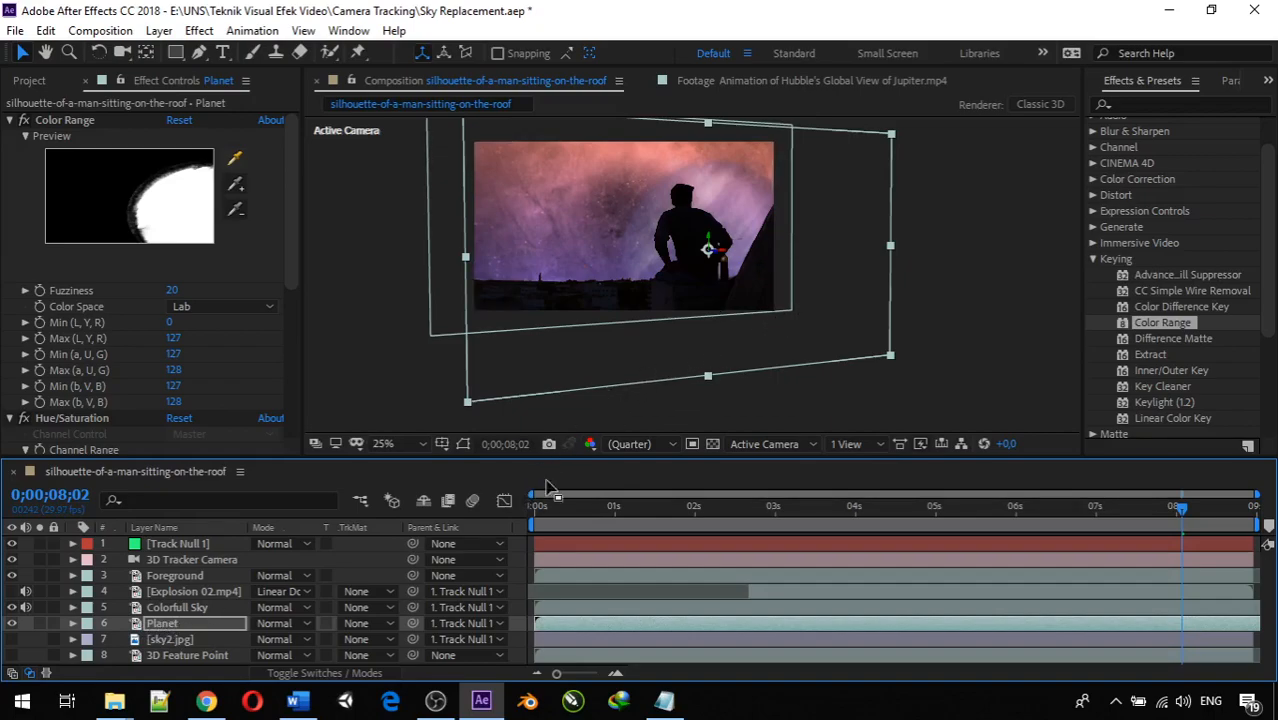
Play the composition preview and review how the Planet and Colorfull Sky layers follow the camera, fitting the frame to the viewer
key("space")
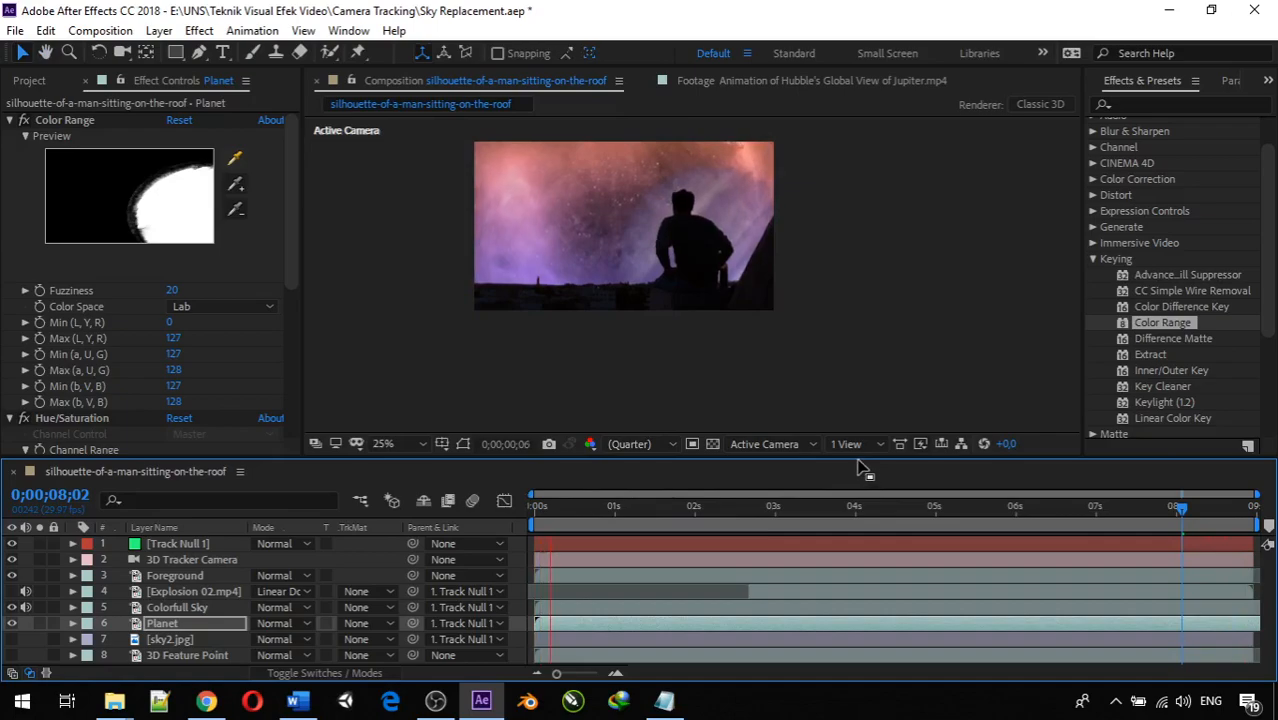
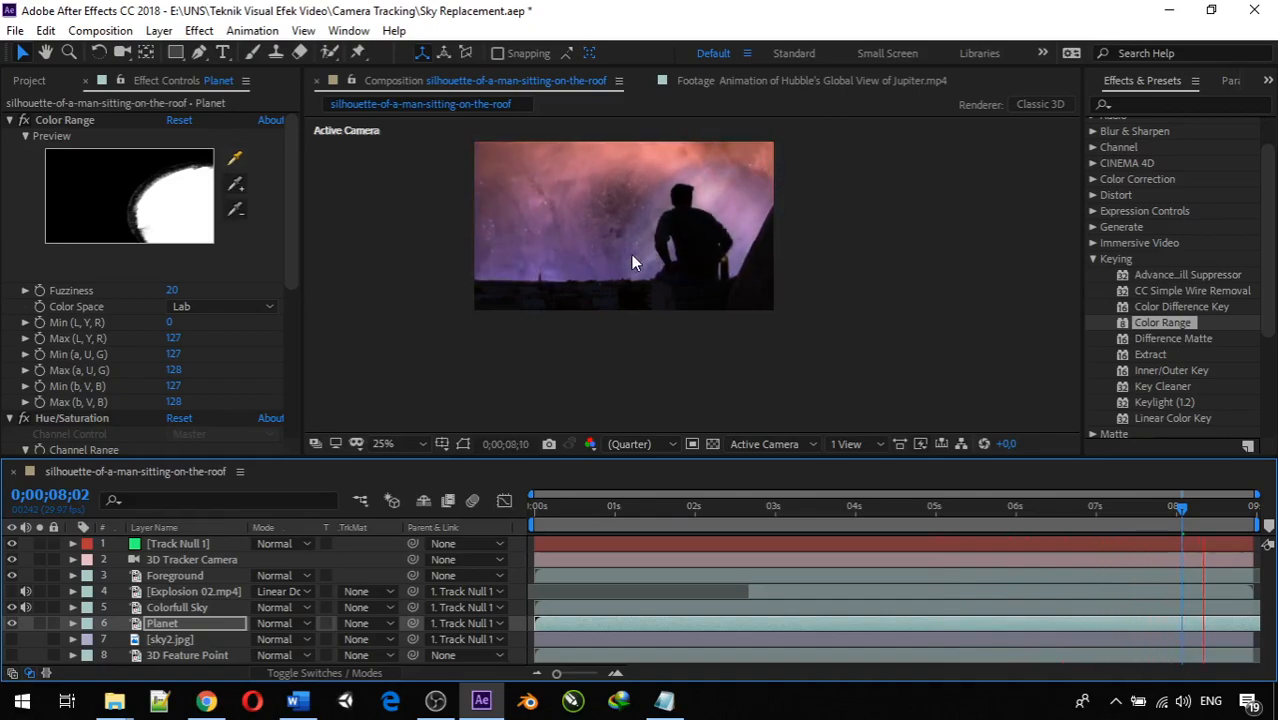
left_click(71, 623)
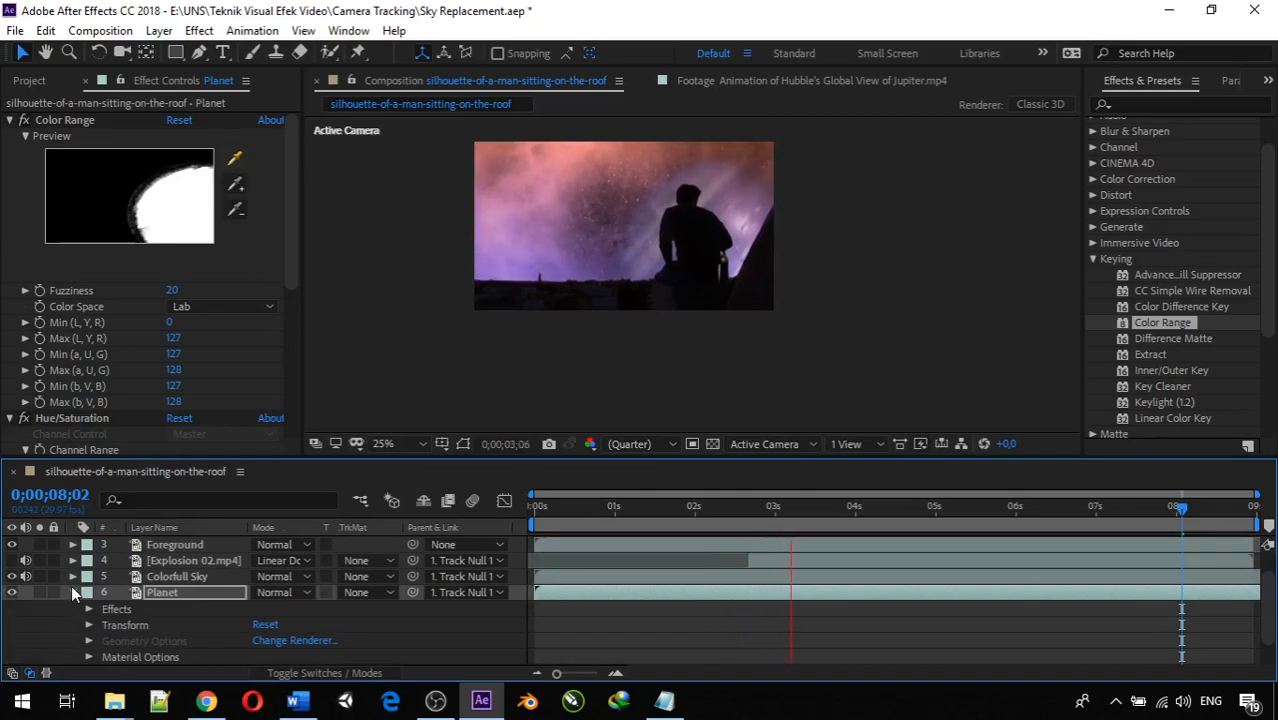
left_click(71, 592)
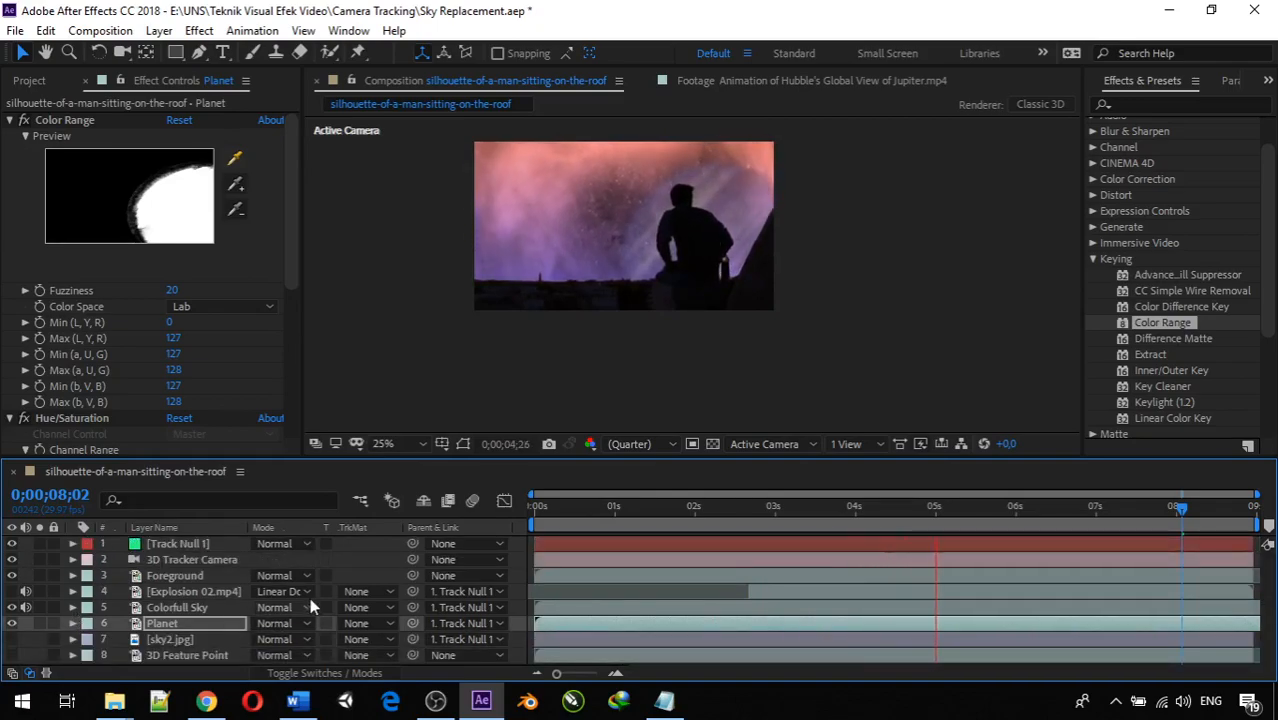
left_click(165, 608)
left_click(168, 624)
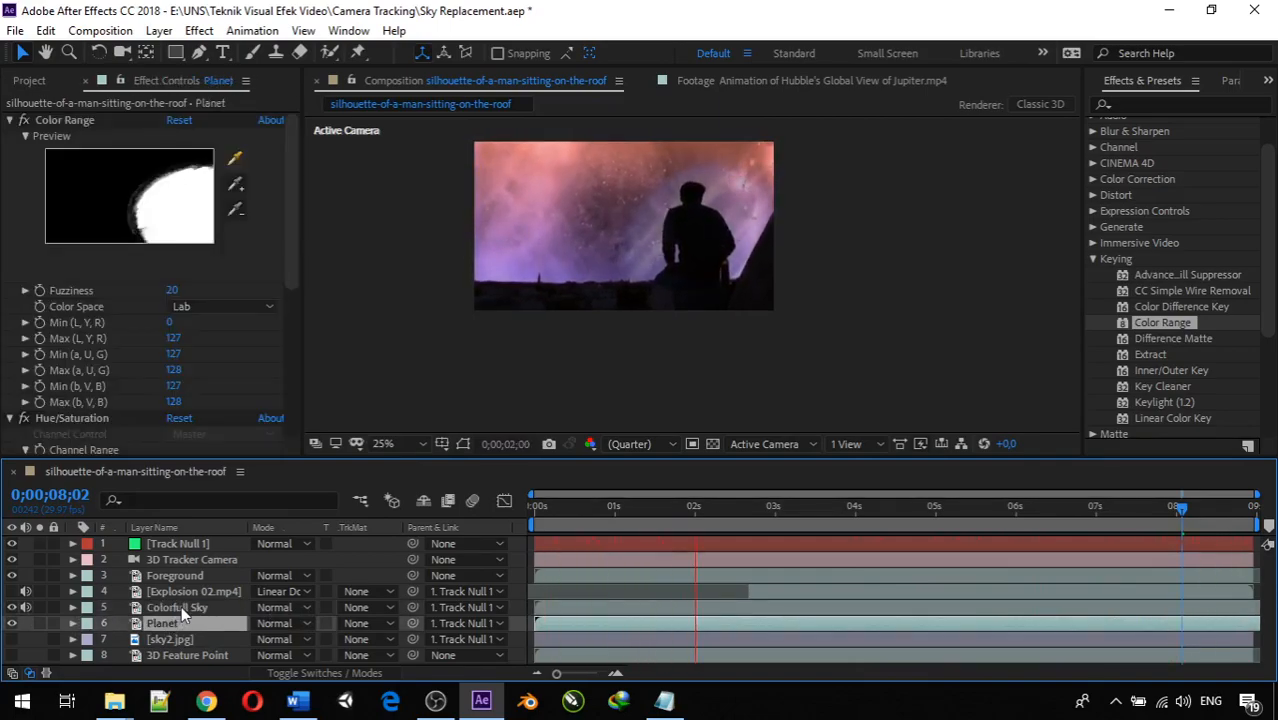
left_click(181, 606)
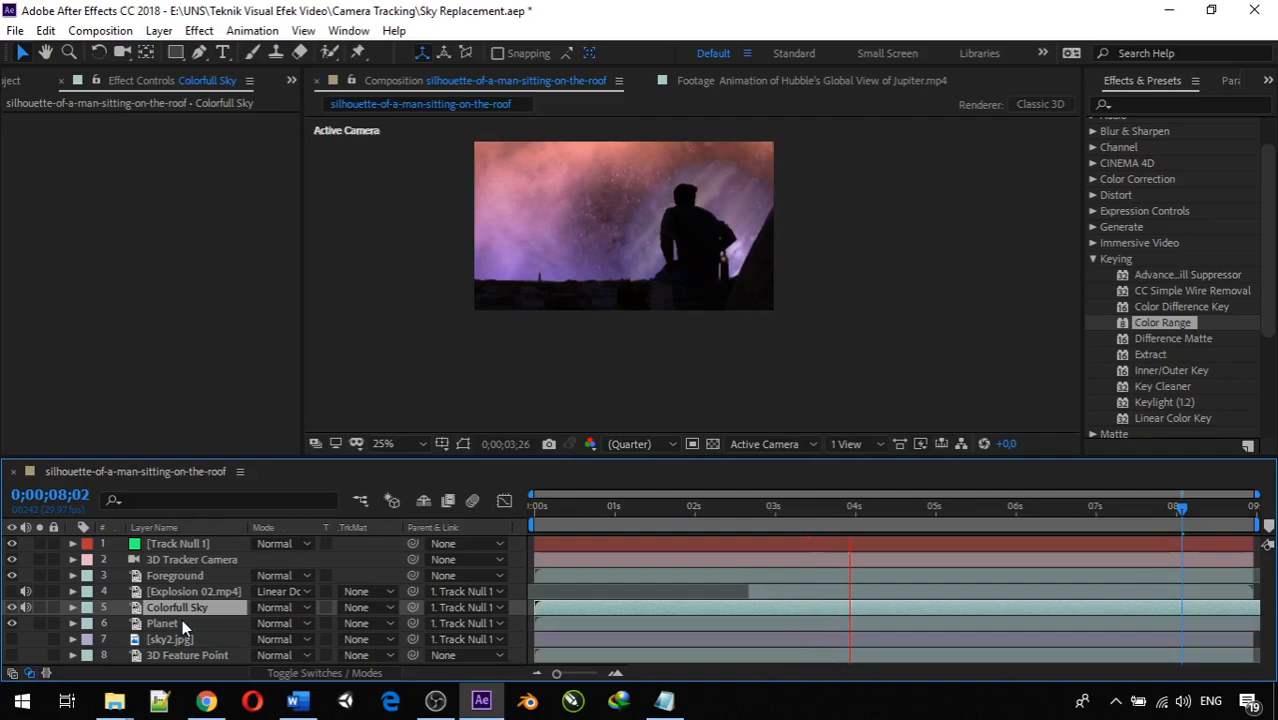
left_click(181, 619)
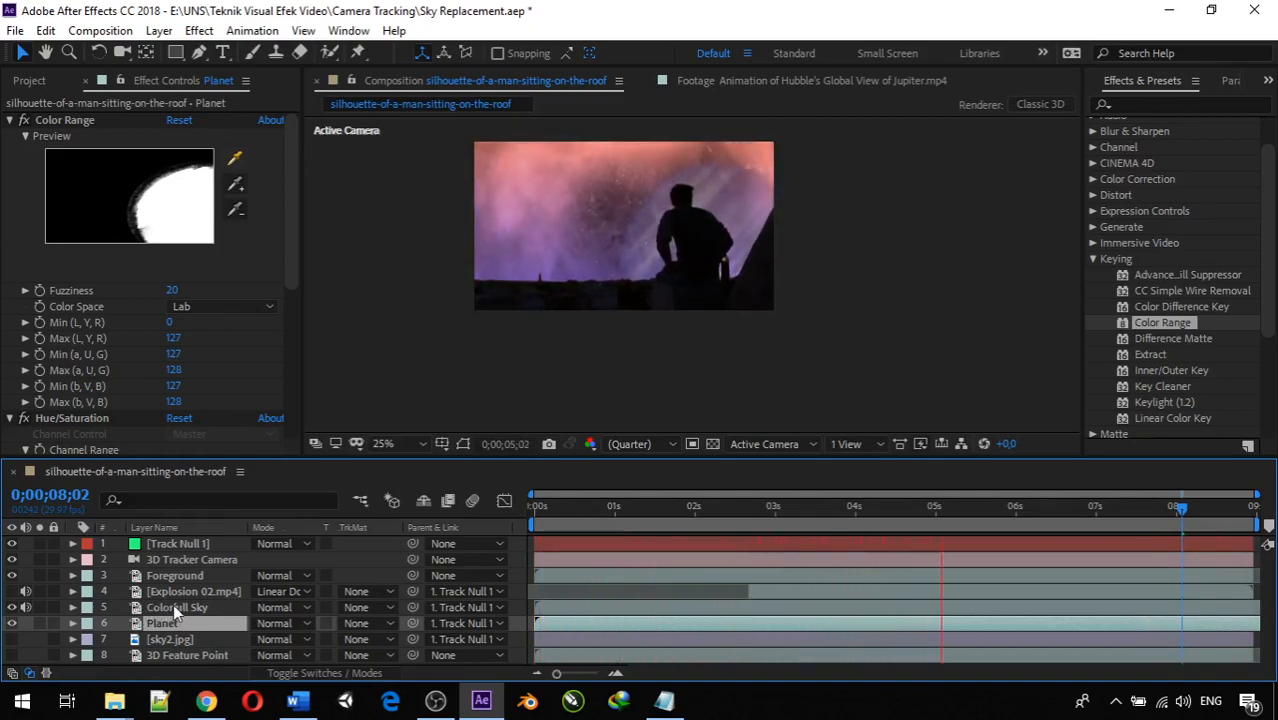
left_click(172, 607)
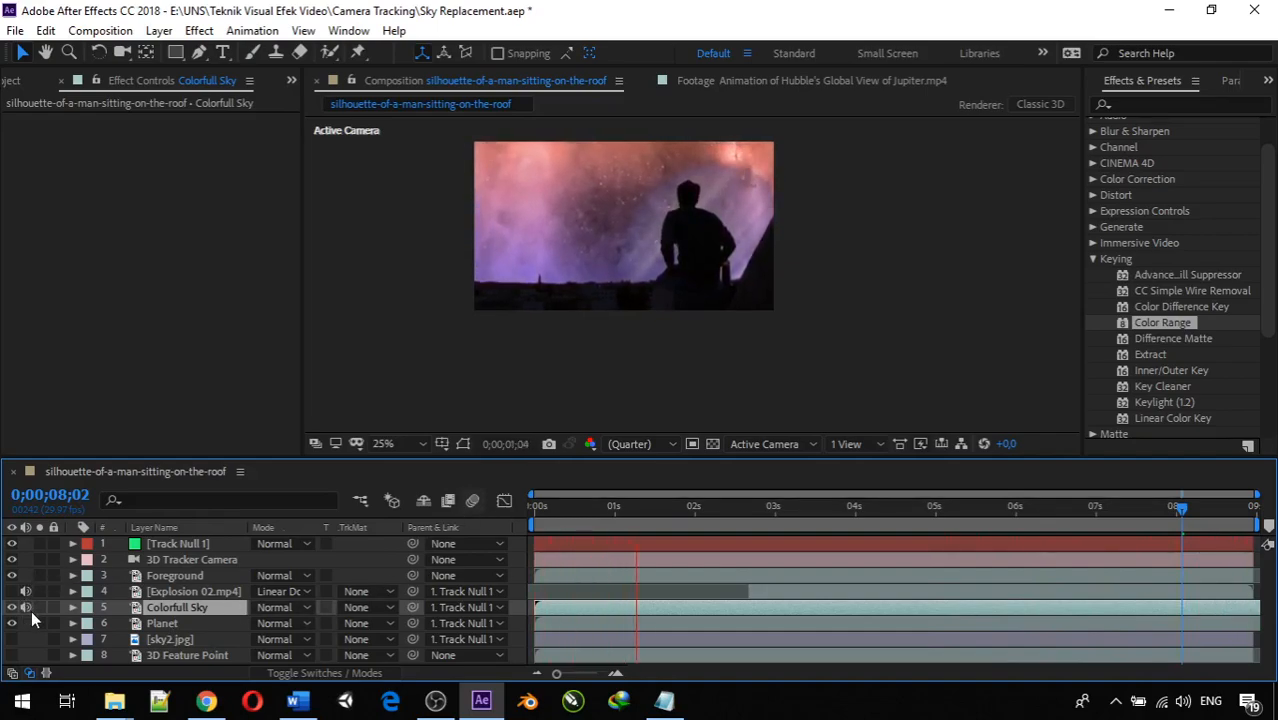
left_click(395, 444)
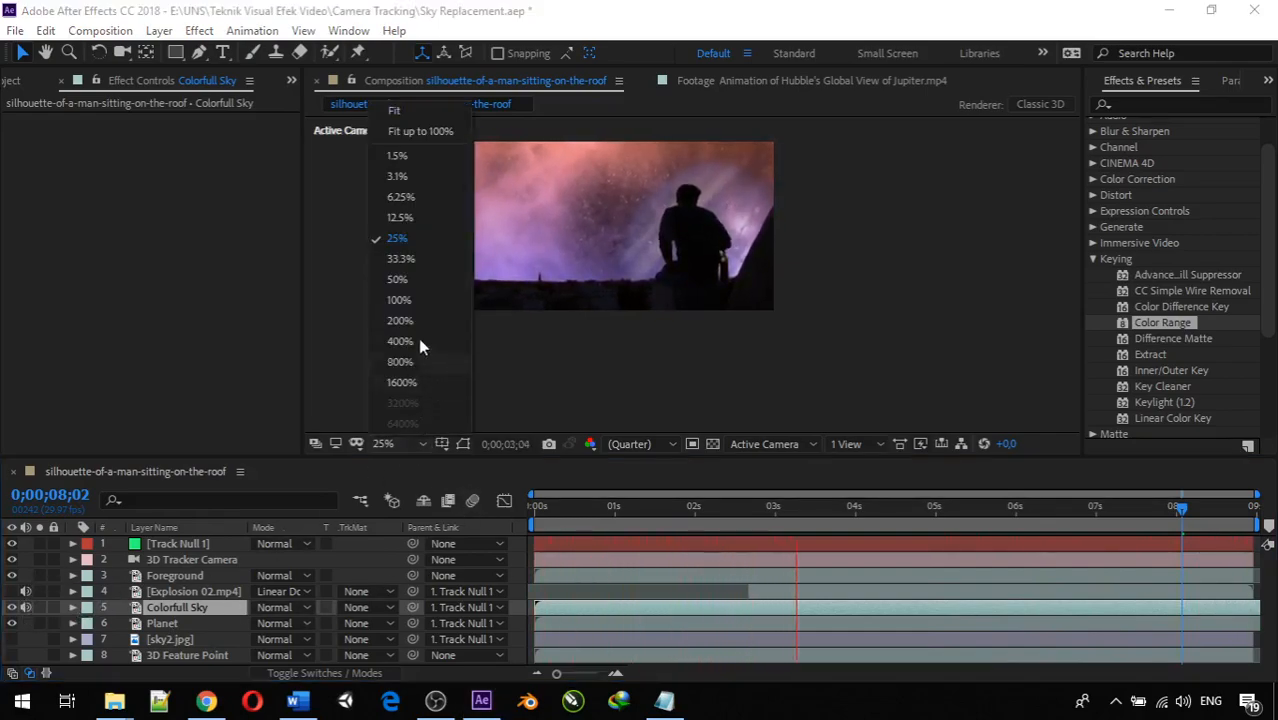
left_click(409, 110)
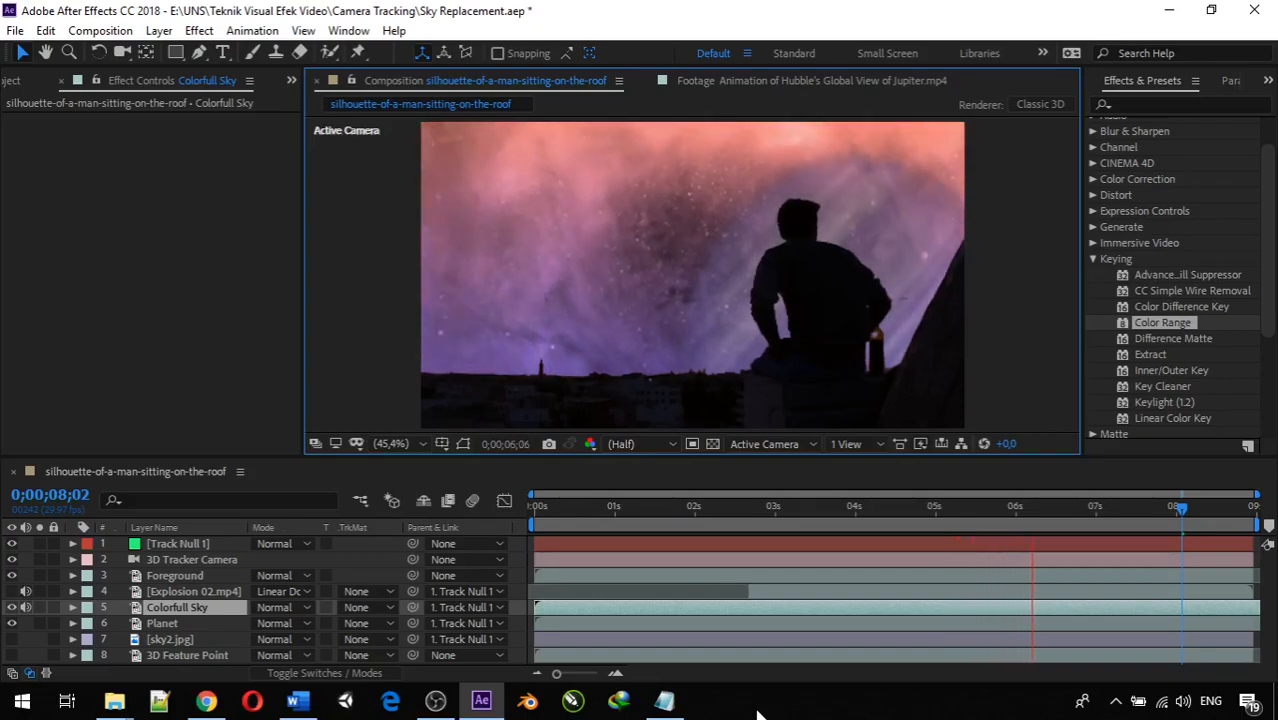
Hide the Colorfull Sky and Planet layers and make the sky2.jpg layer visible for comparison
left_click(11, 623)
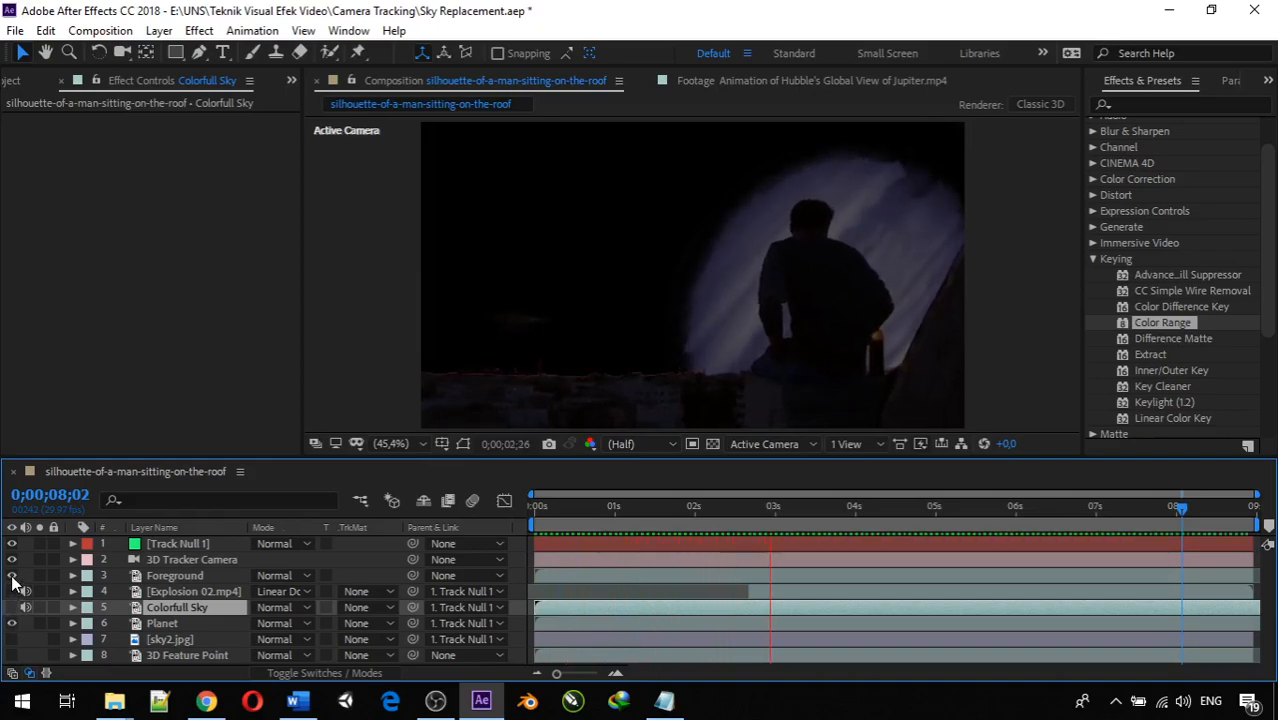
left_click(11, 639)
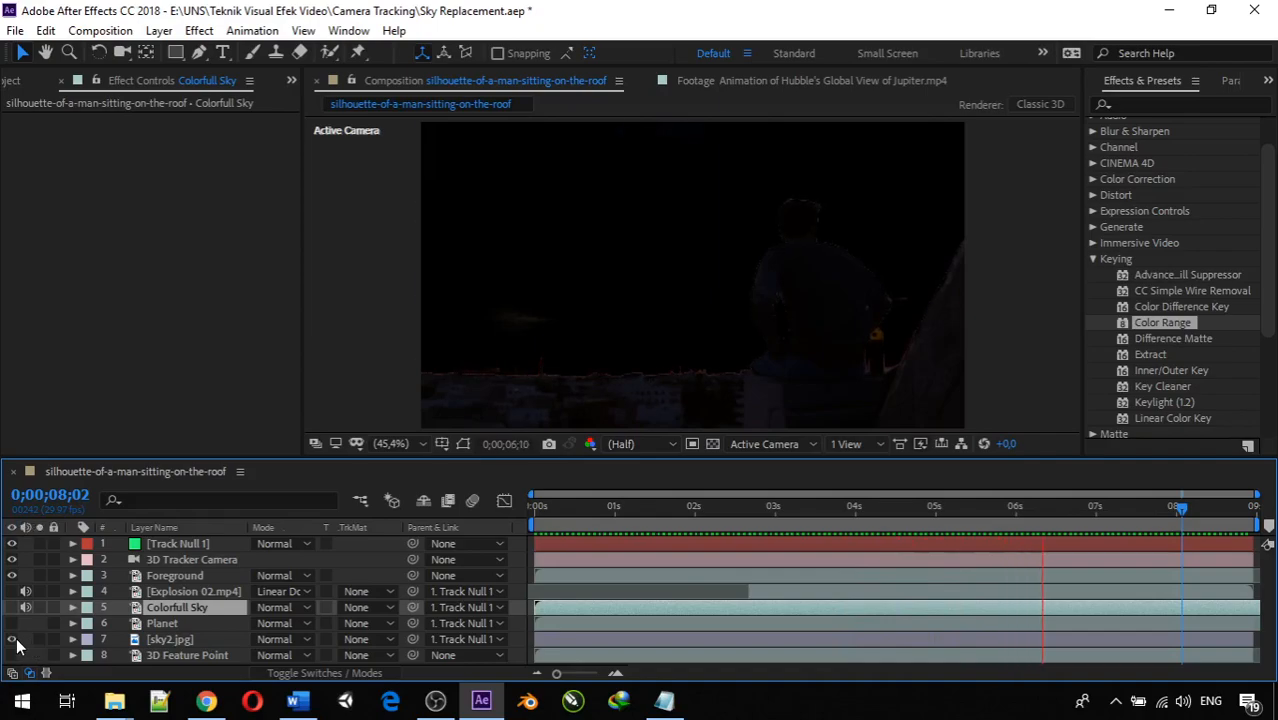